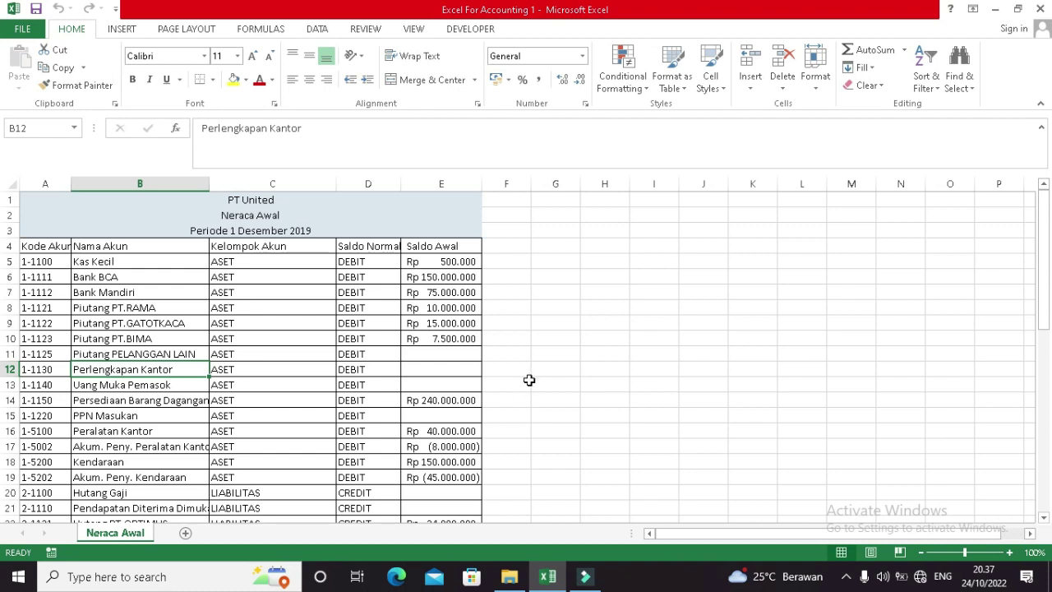
scroll(552, 352, "down", 1)
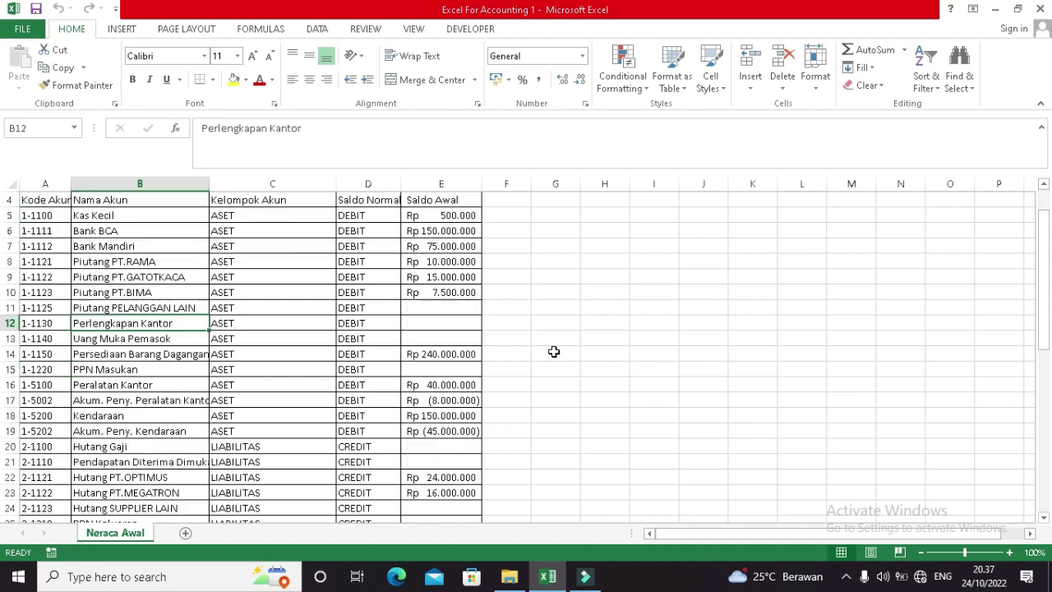
scroll(554, 352, "up", 1)
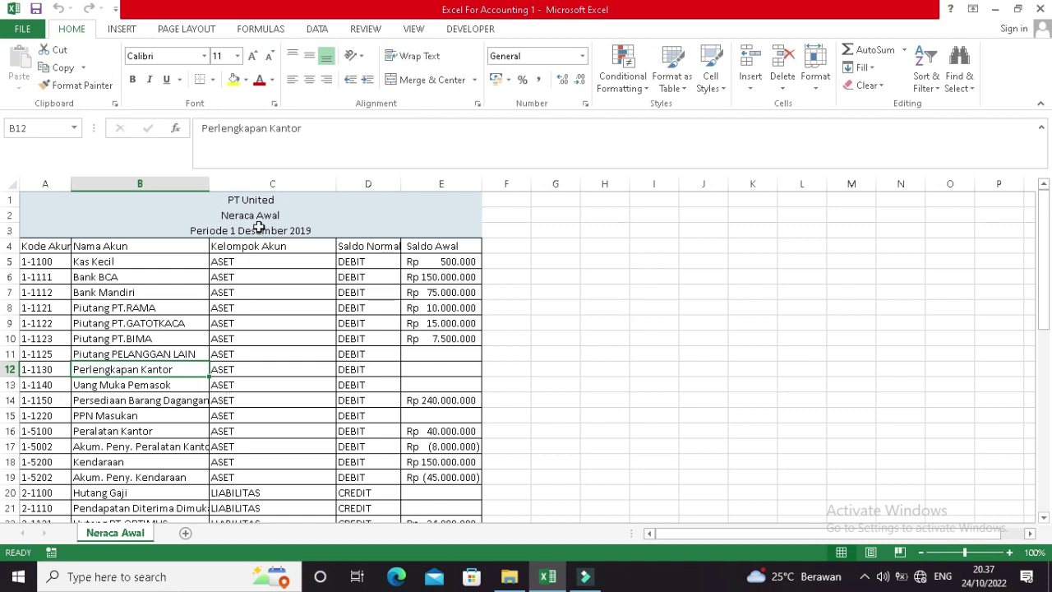
left_click(259, 200)
scroll(312, 248, "down", 5)
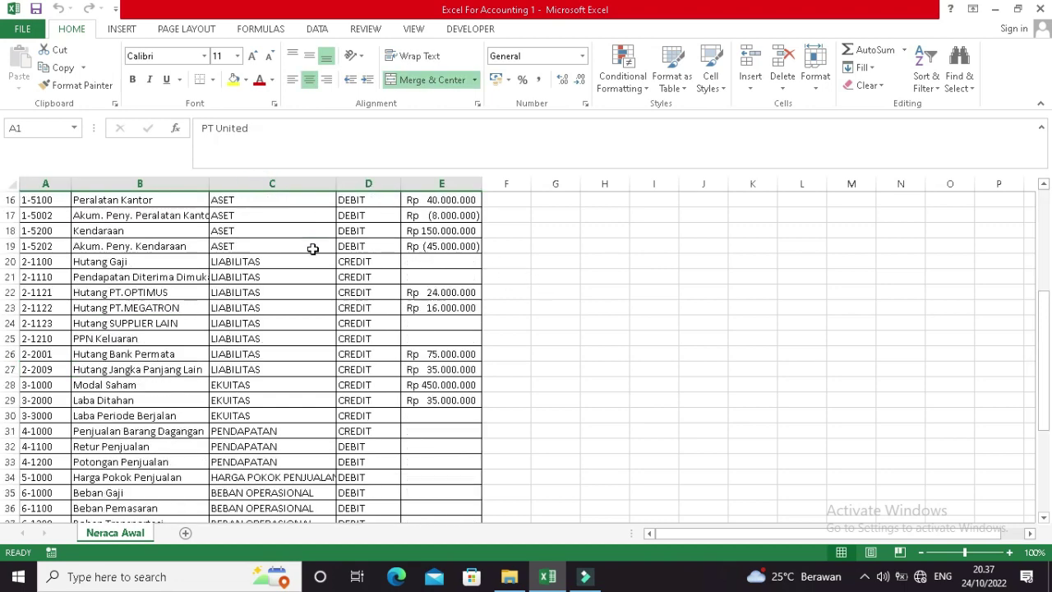
scroll(313, 248, "up", 5)
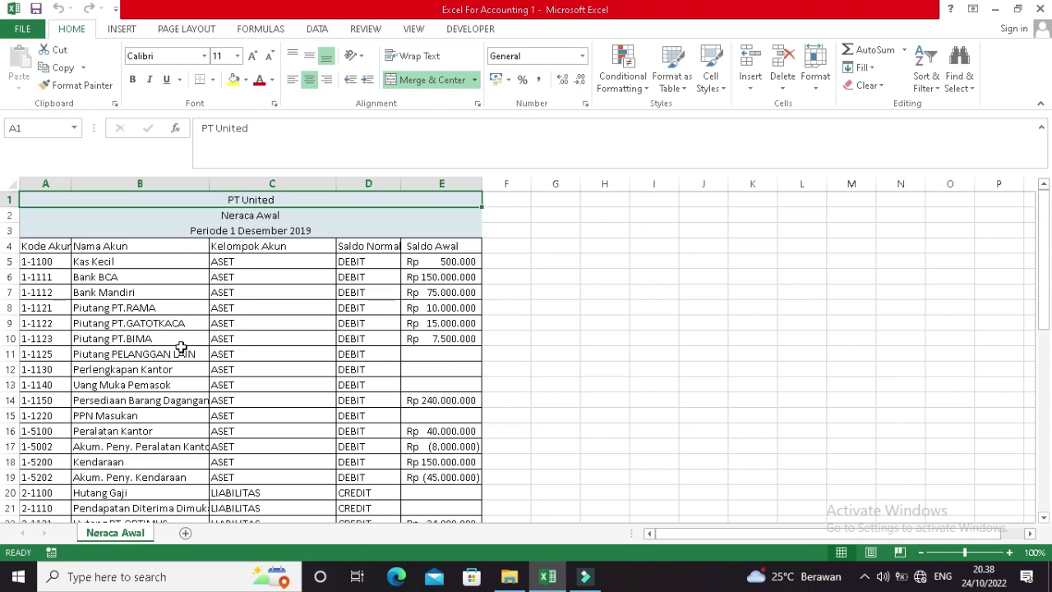
Add a new worksheet after Neraca Awal and rename it Jurnal Umum.
left_click(185, 532)
right_click(185, 534)
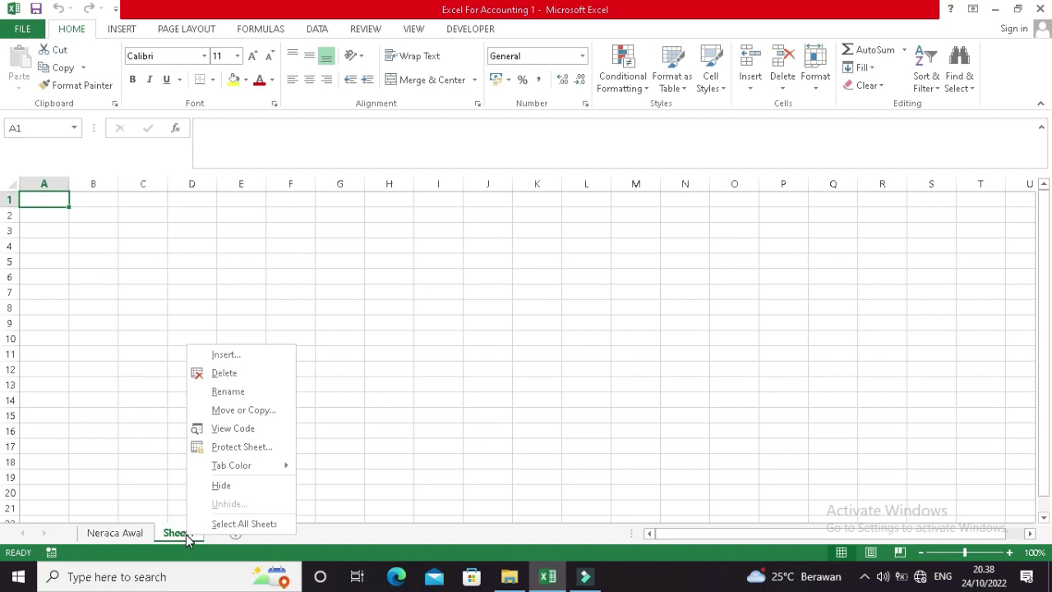
left_click(245, 391)
type("Ju")
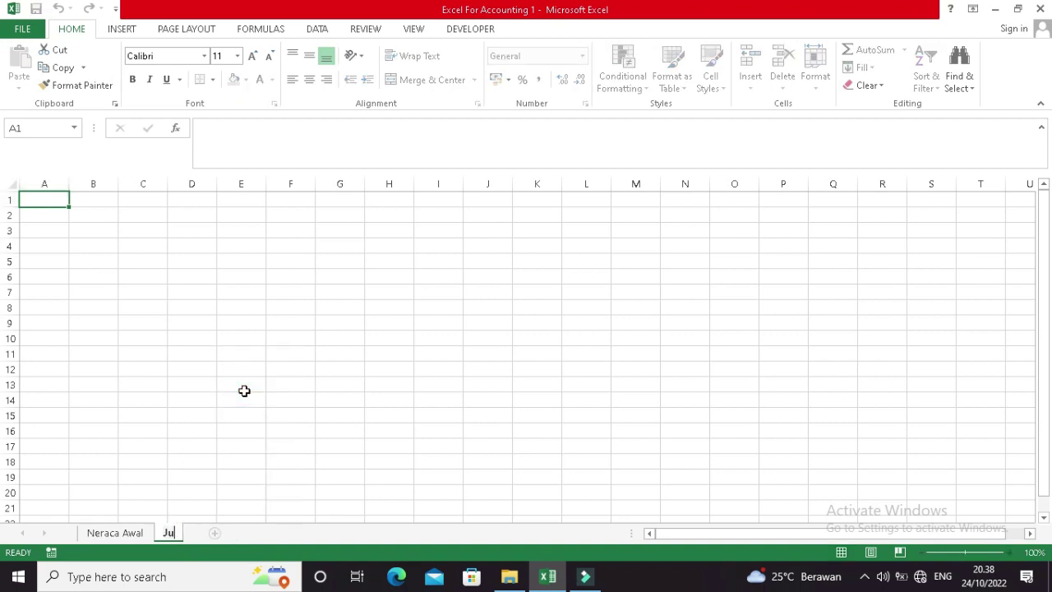
type("rnal Umum")
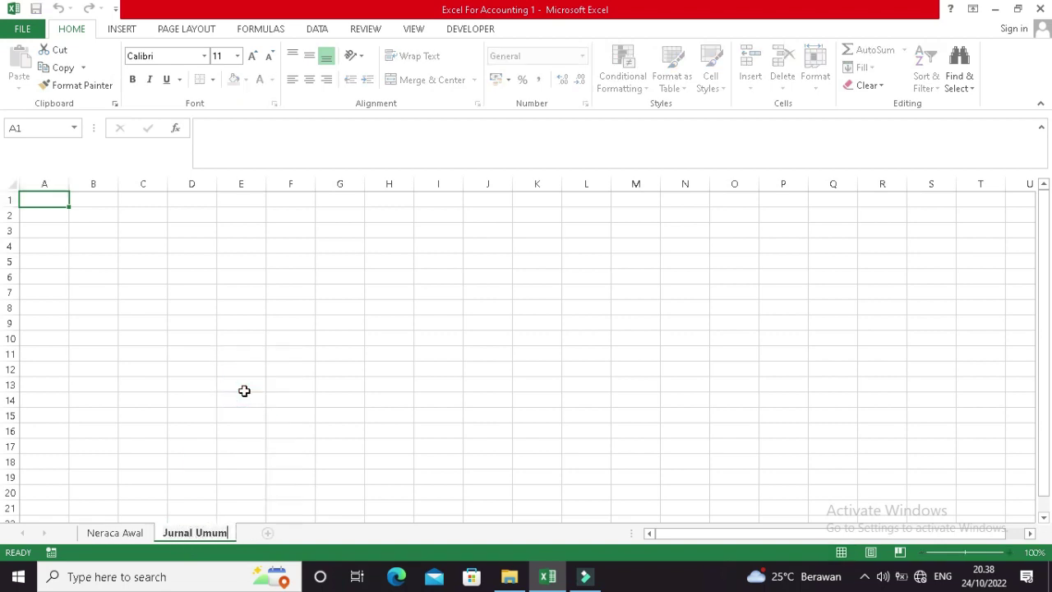
key("Return")
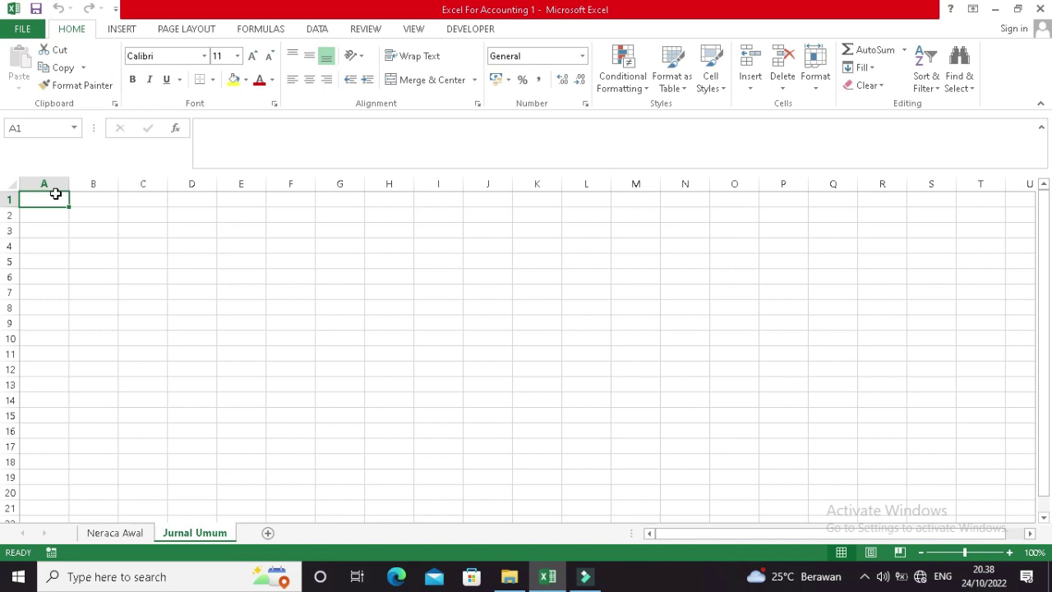
Enter the column headings Tanggal, No. Bukti and Kode Cust/Supp in cells B4 to D4.
key("Right")
key("Down")
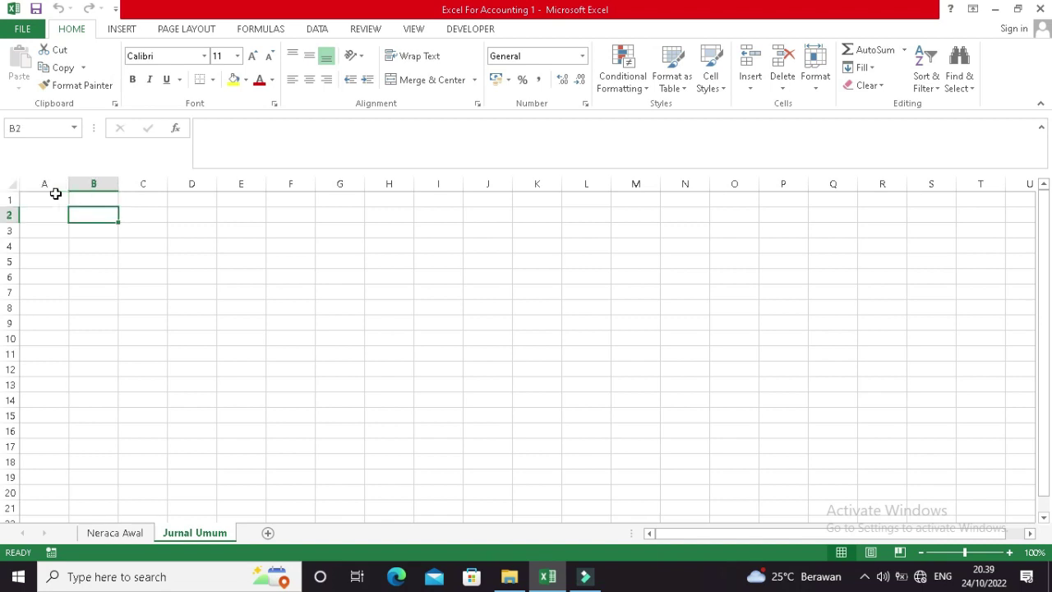
key("Up")
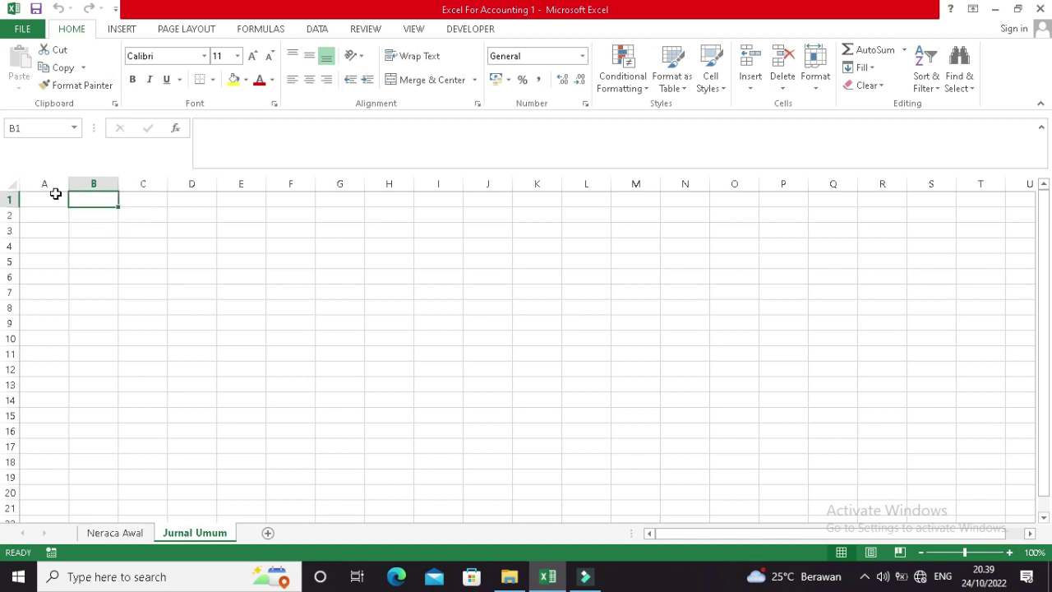
key("Down")
key("Down")
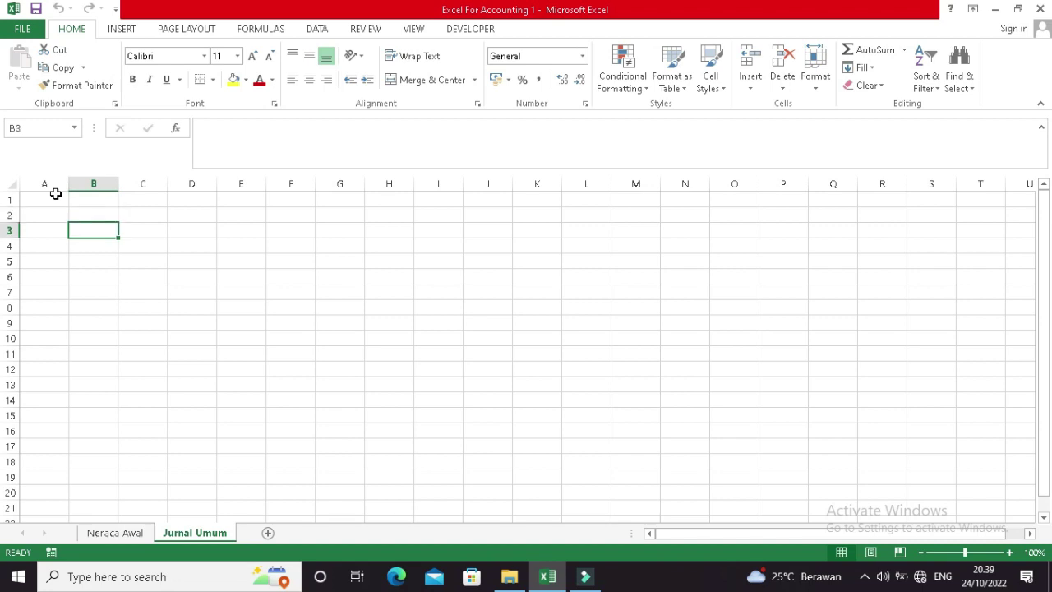
key("Down")
type("Tanggal")
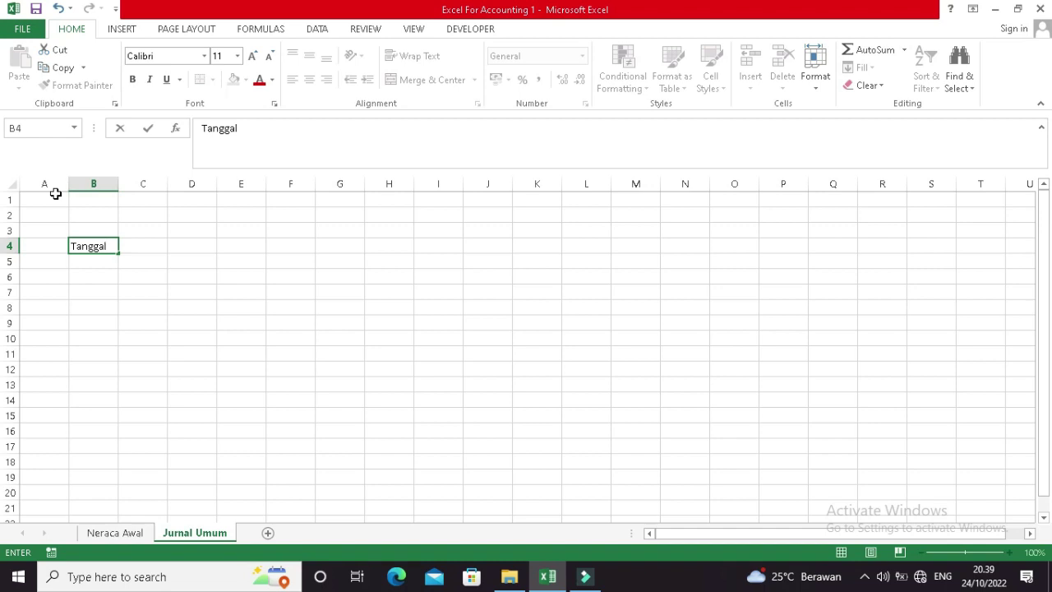
key("Tab")
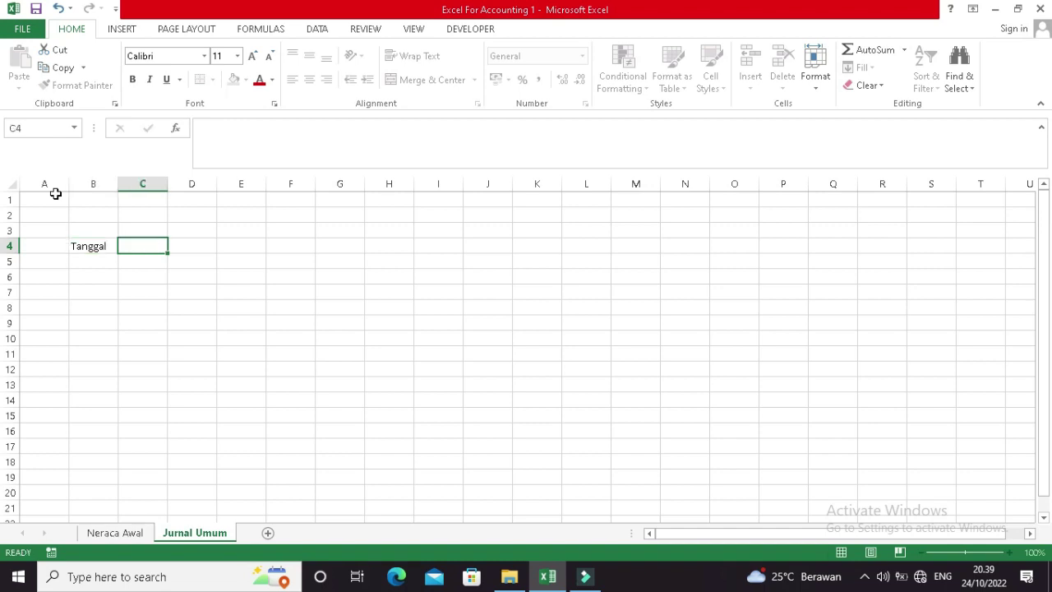
type("No. Bukti")
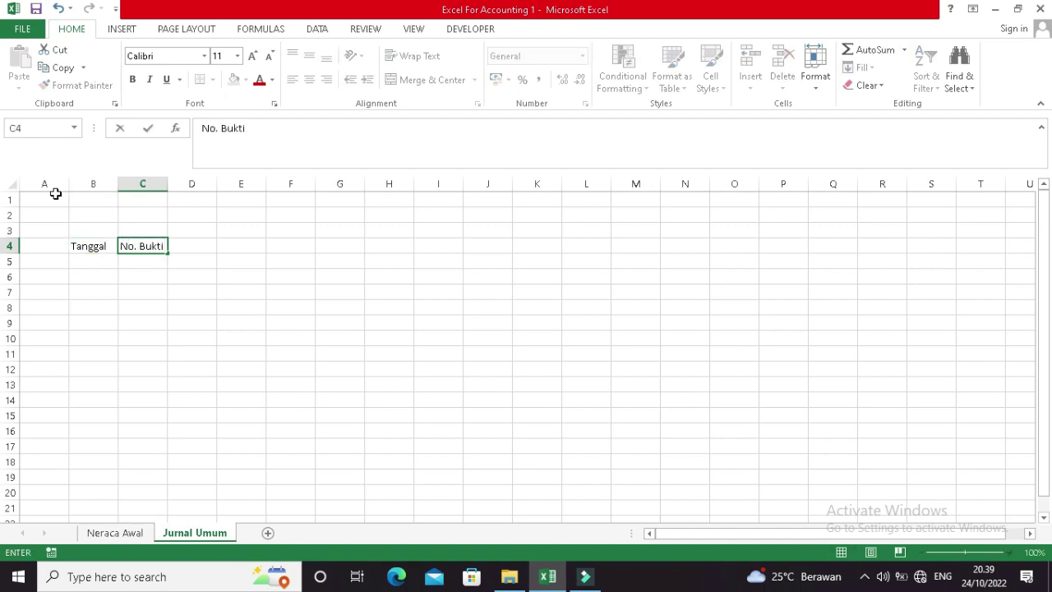
key("Tab")
type("Kode ")
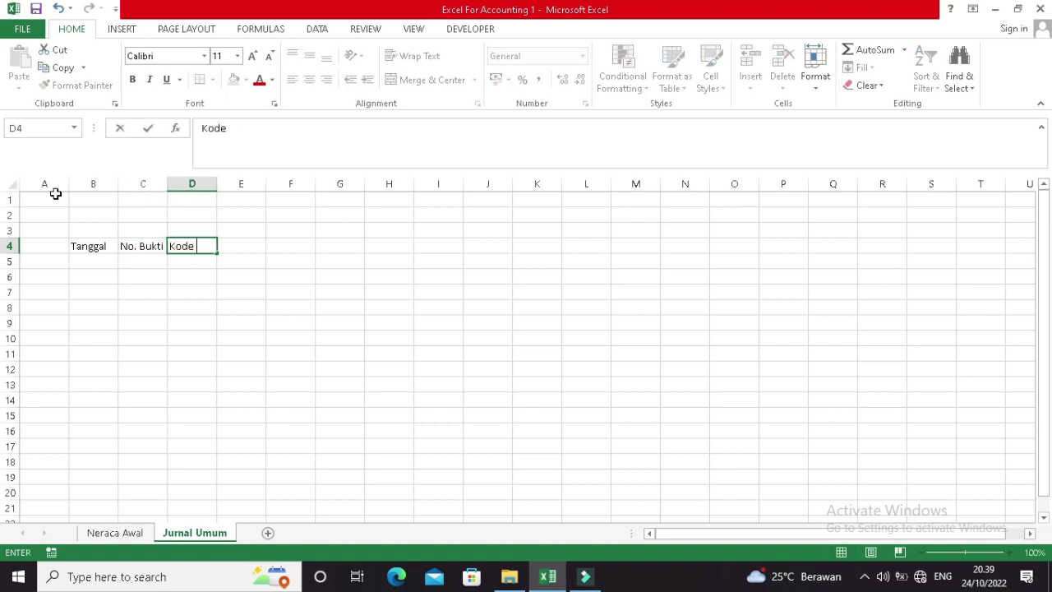
type("Cust/Supp")
key("Return")
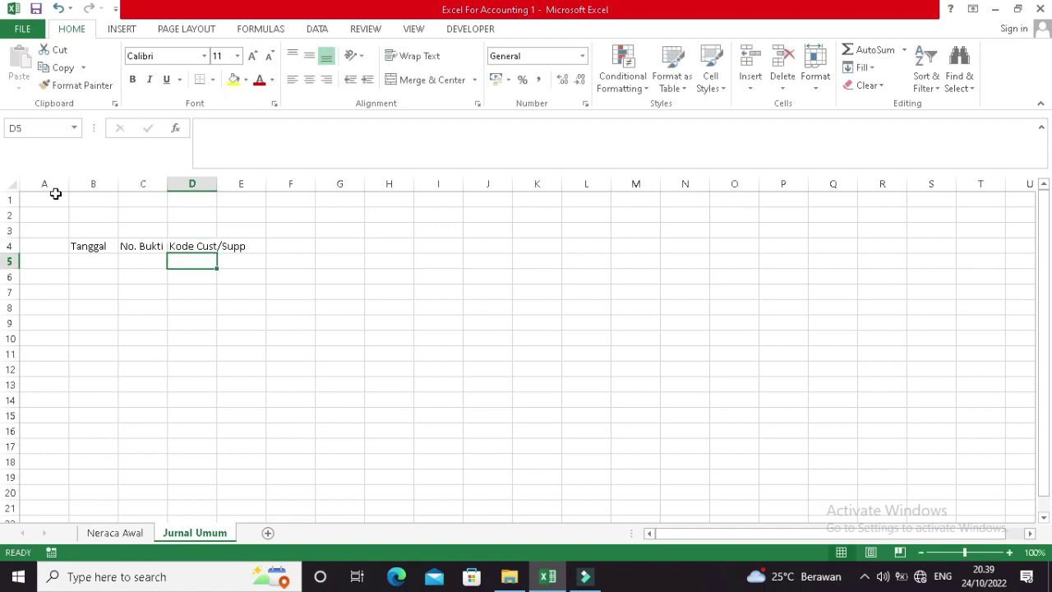
Continue the heading row with Keterangan, No Akun and Nama Akun in cells E4 to G4.
key("Up")
key("Right")
type("Keterangan")
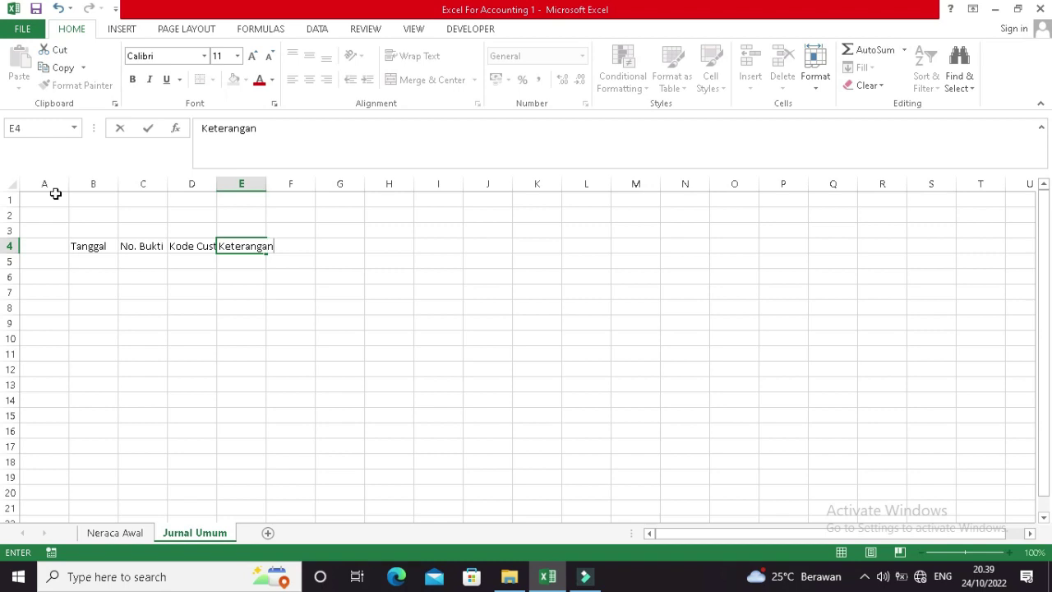
key("Tab")
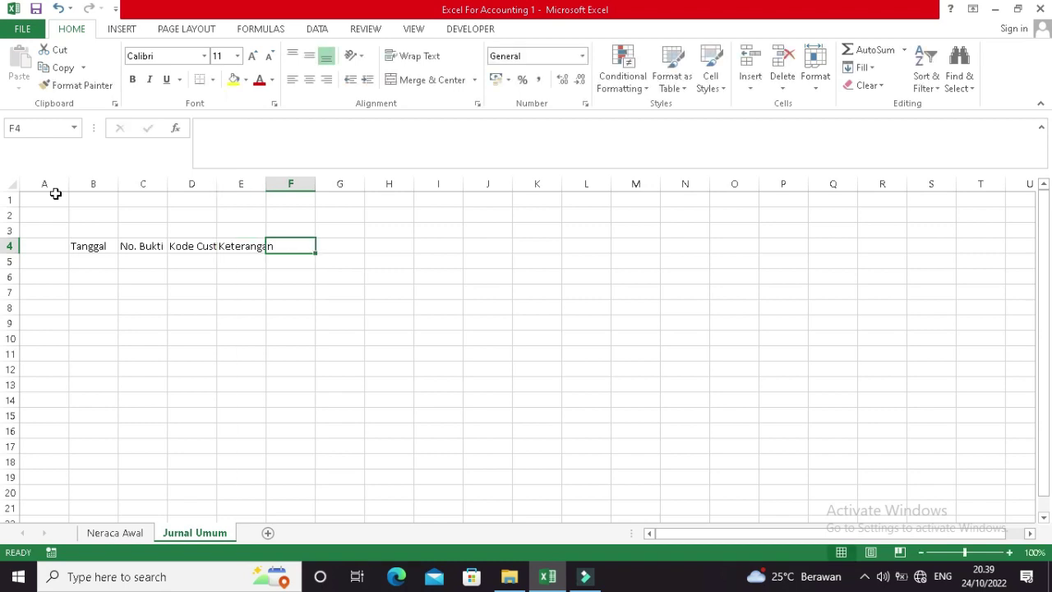
type("No")
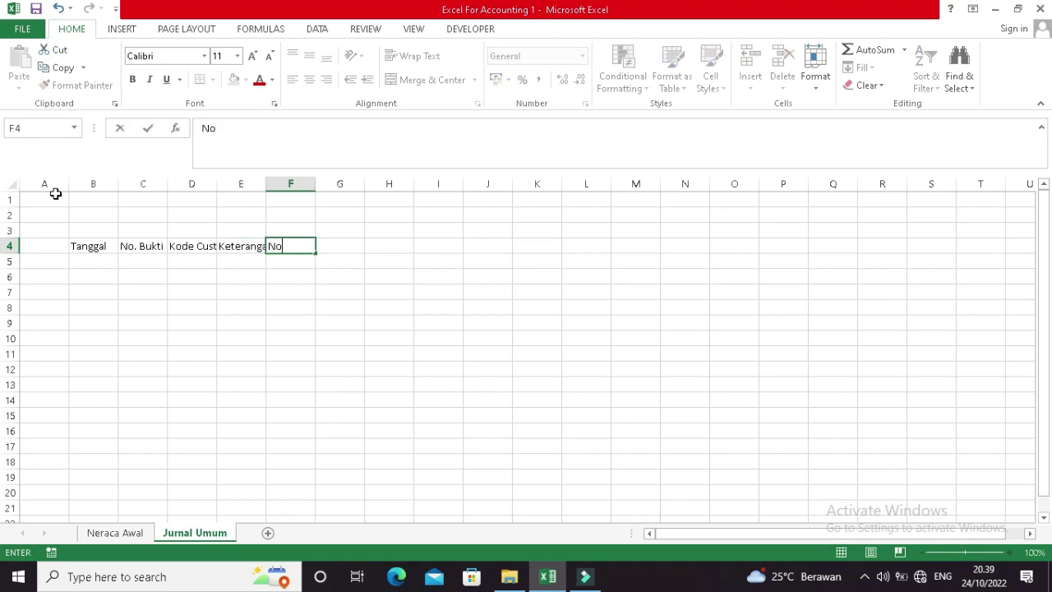
type(" AKun")
key("Tab")
type("Nama Akun")
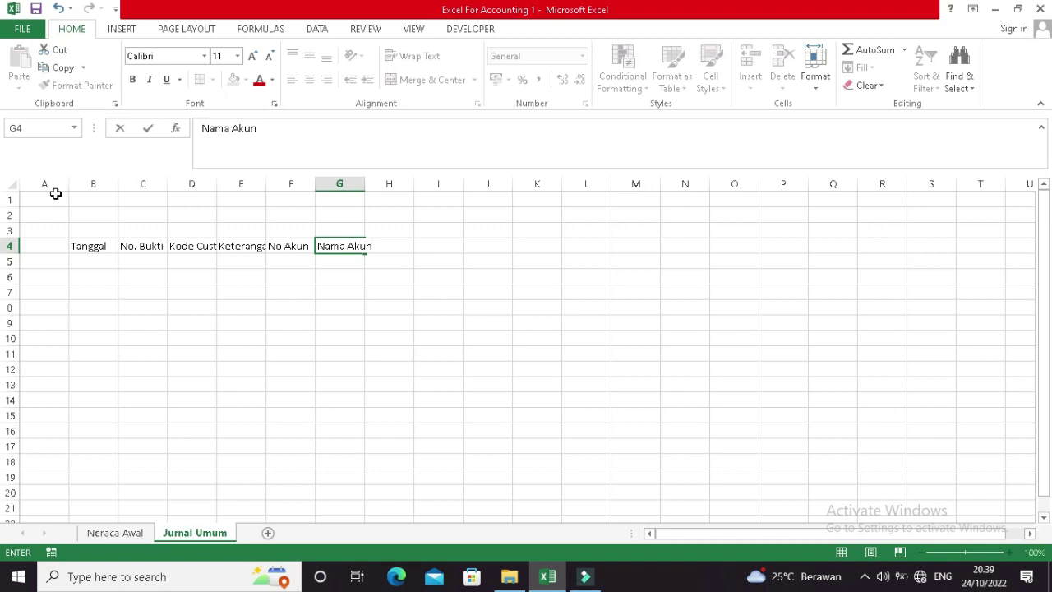
Complete the heading row with Ref, Debet and Kredit in cells H4 to J4.
key("Tab")
type("Ref")
key("Tab")
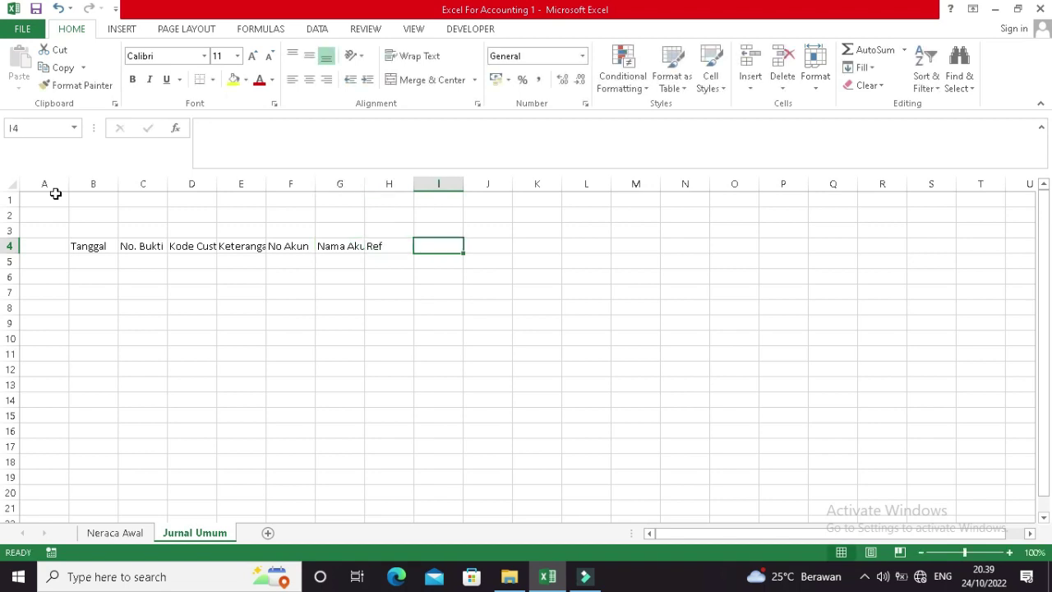
type("Debet")
key("Tab")
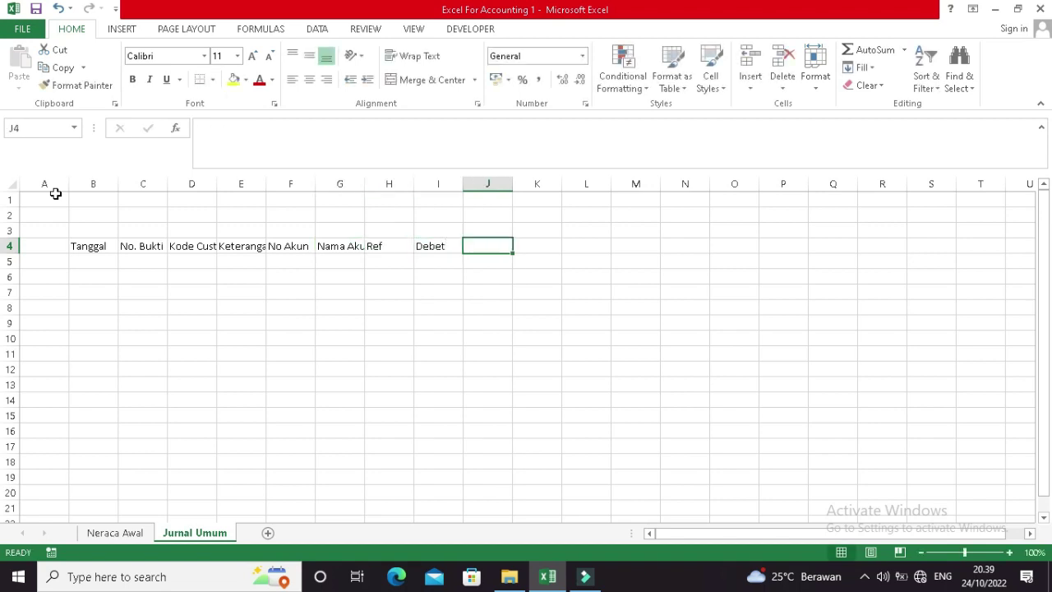
type("Krea")
key("BackSpace")
type("dit")
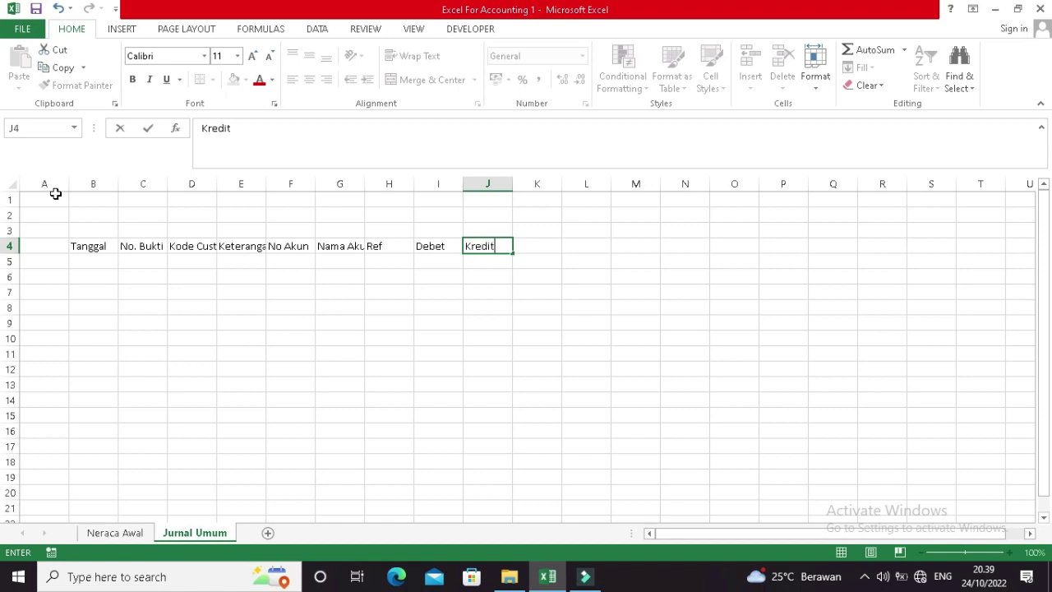
key("Return")
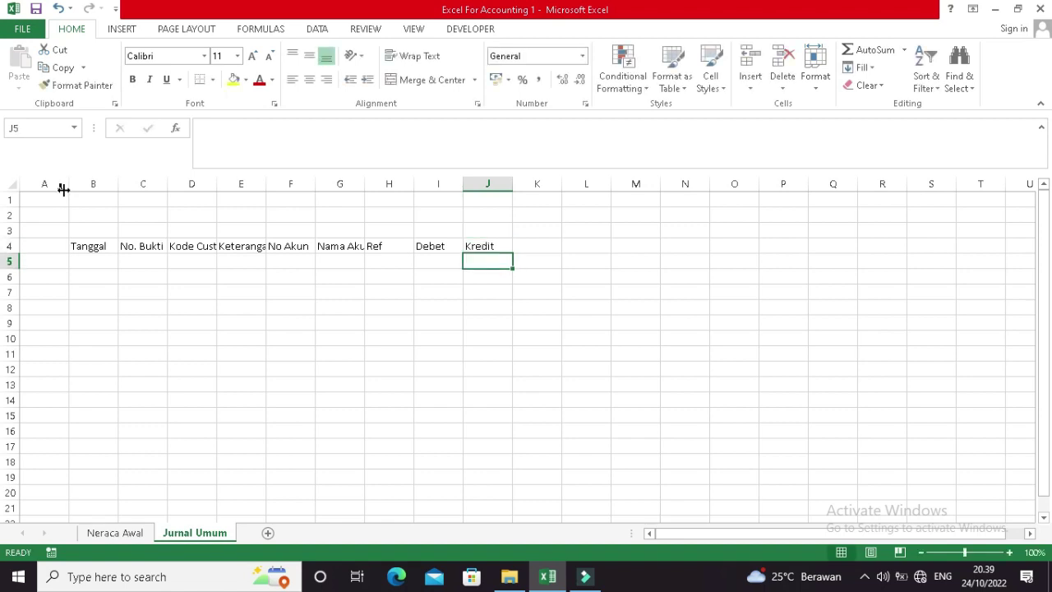
Check each journal heading in row 4, from Tanggal through Kredit.
left_click(94, 249)
left_click(136, 250)
left_click(184, 250)
left_click(253, 250)
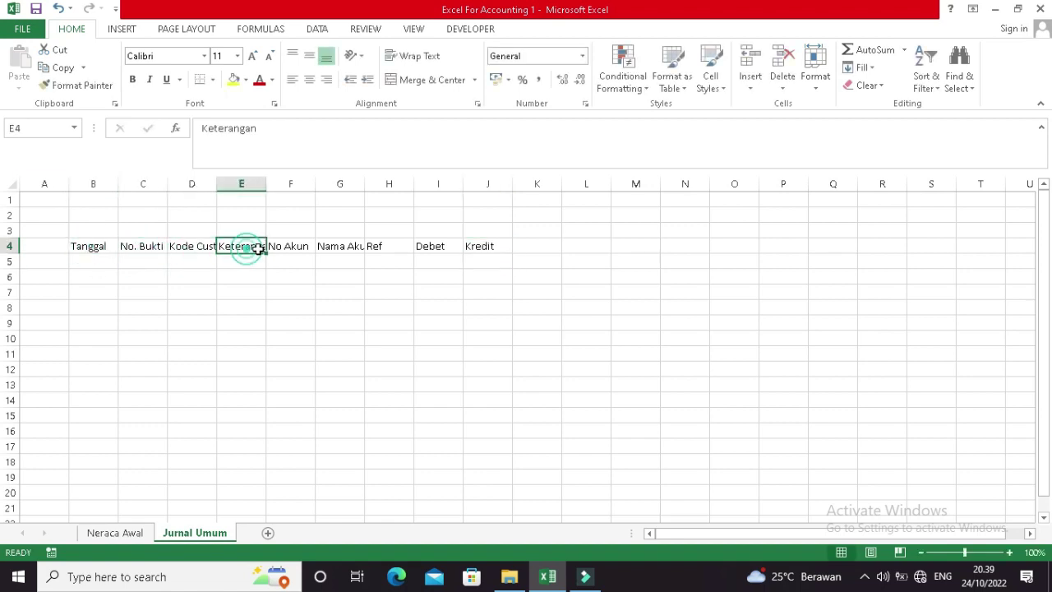
left_click(288, 249)
left_click(343, 250)
left_click(376, 251)
left_click(448, 246)
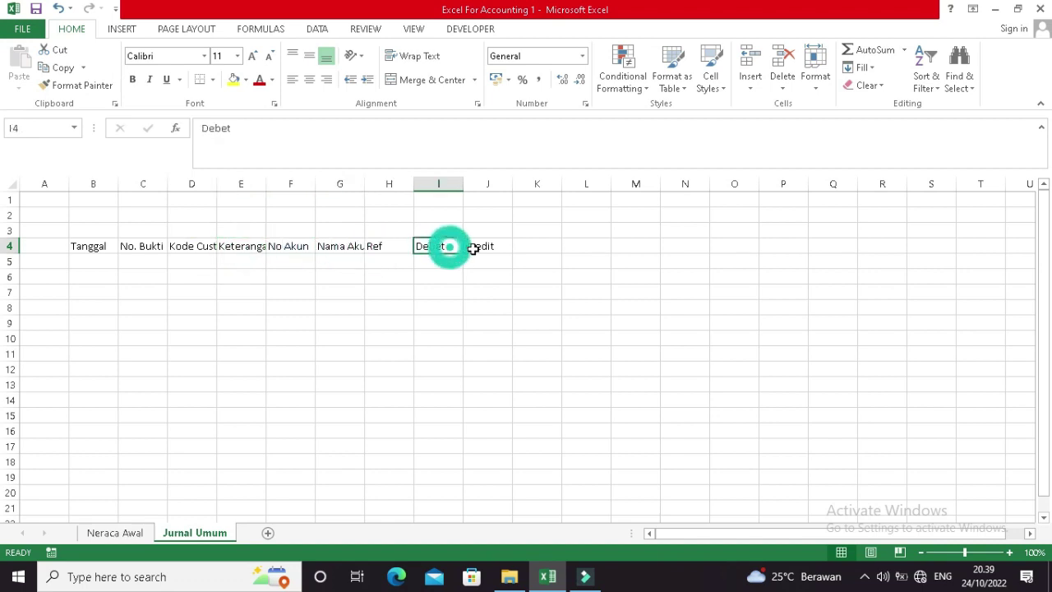
left_click(472, 247)
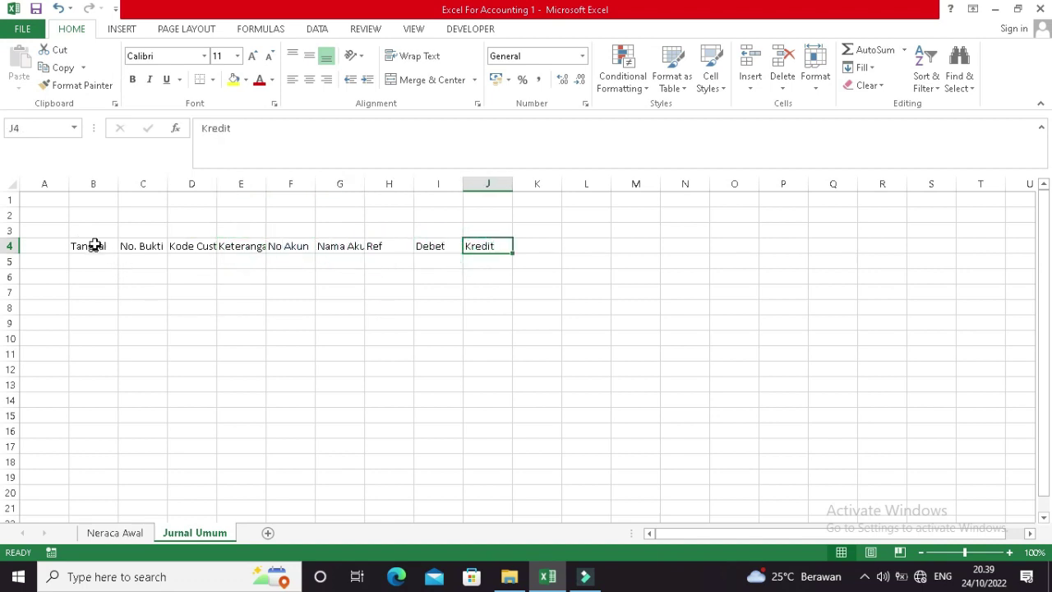
AutoFit the widths of columns B to J to the headings in B4:J4.
left_click_drag(90, 244, 477, 244)
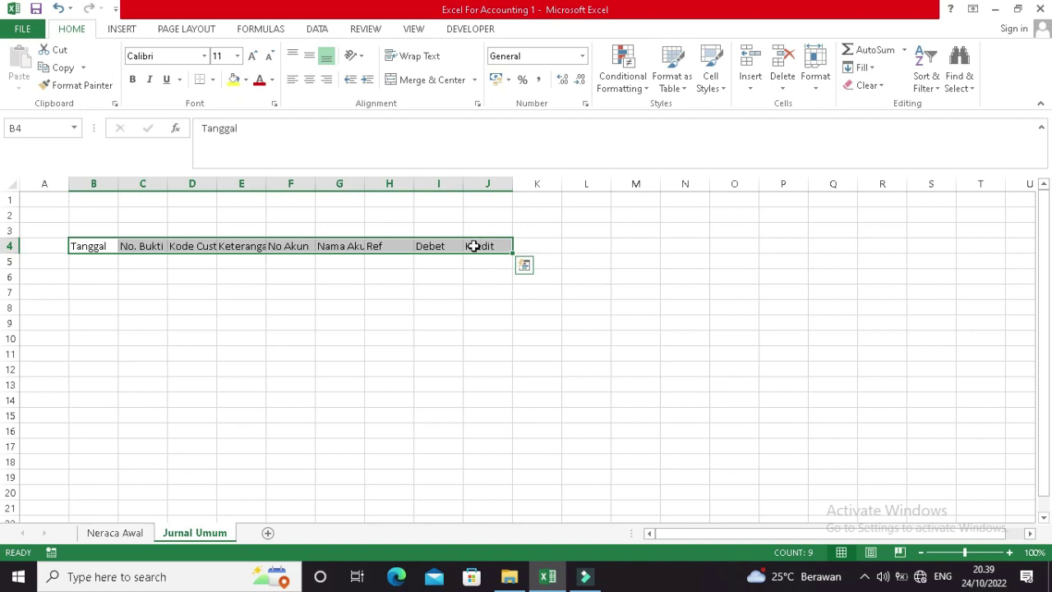
key("alt")
key("h")
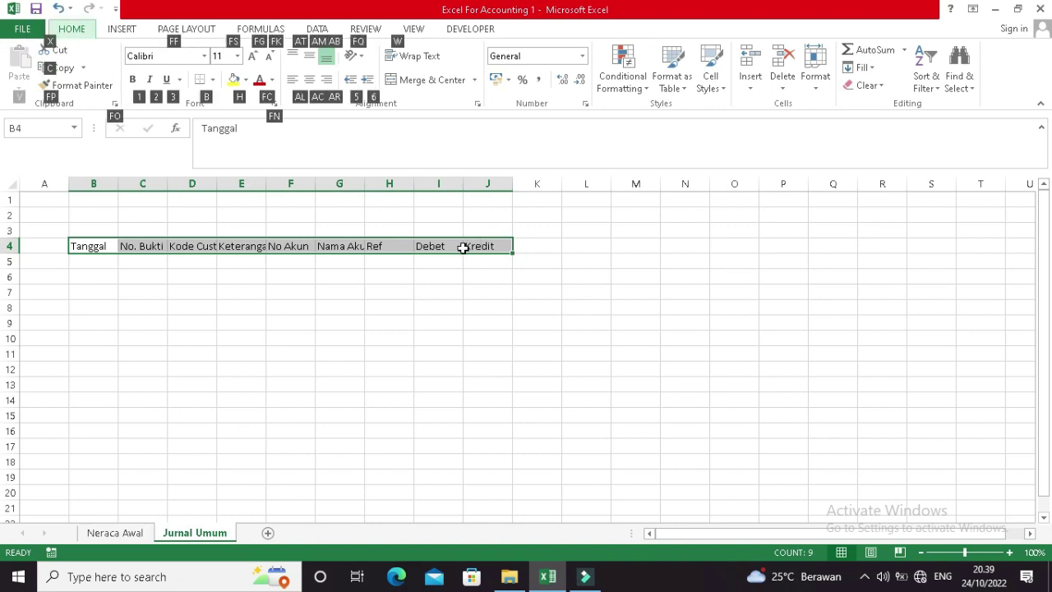
key("o")
key("i")
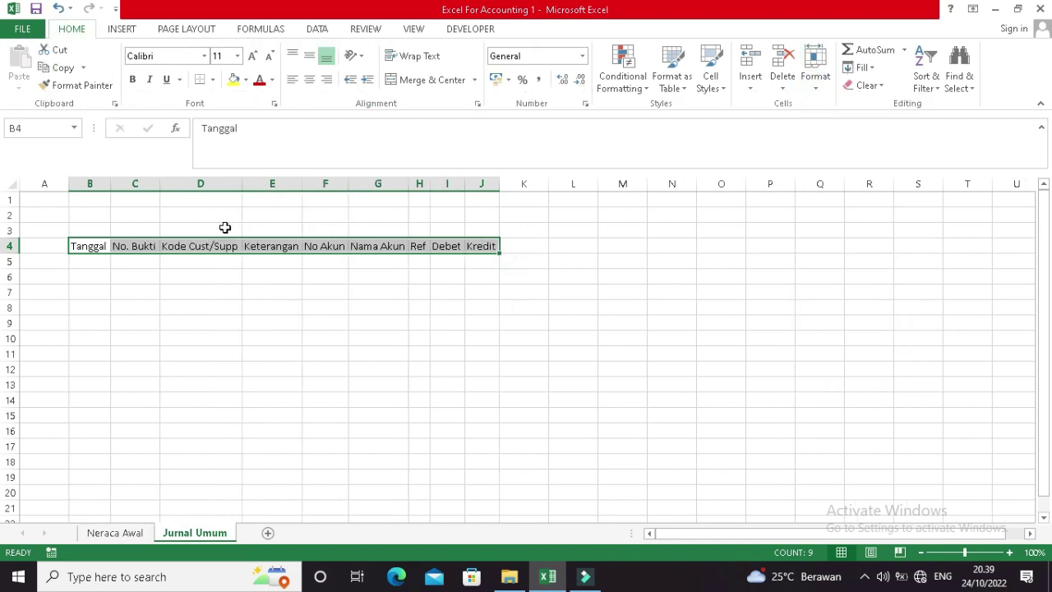
left_click(221, 218)
left_click(276, 201)
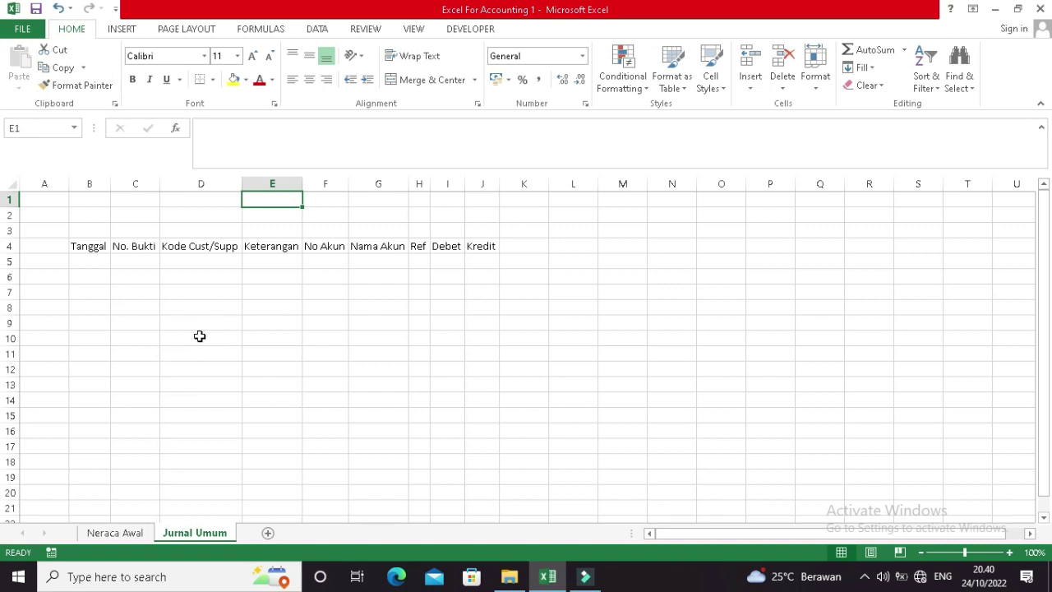
type("=")
left_click(124, 530)
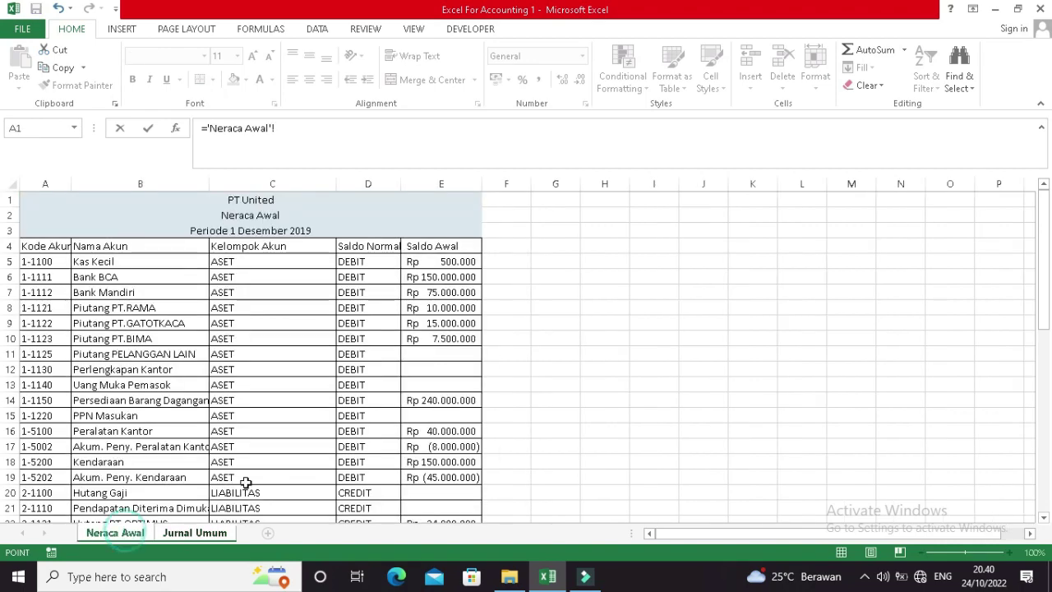
left_click(260, 200)
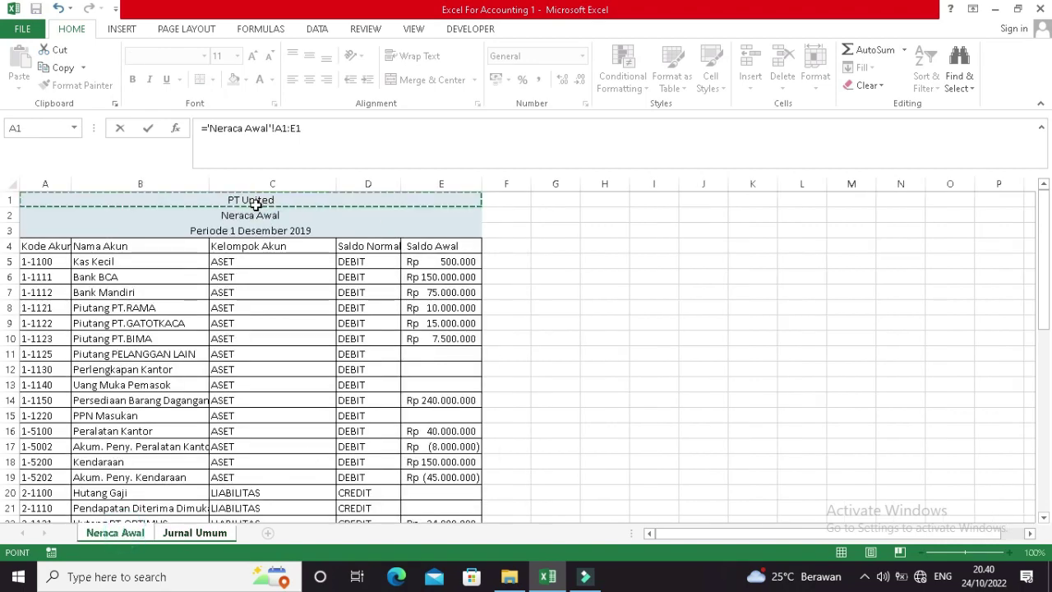
key("Escape")
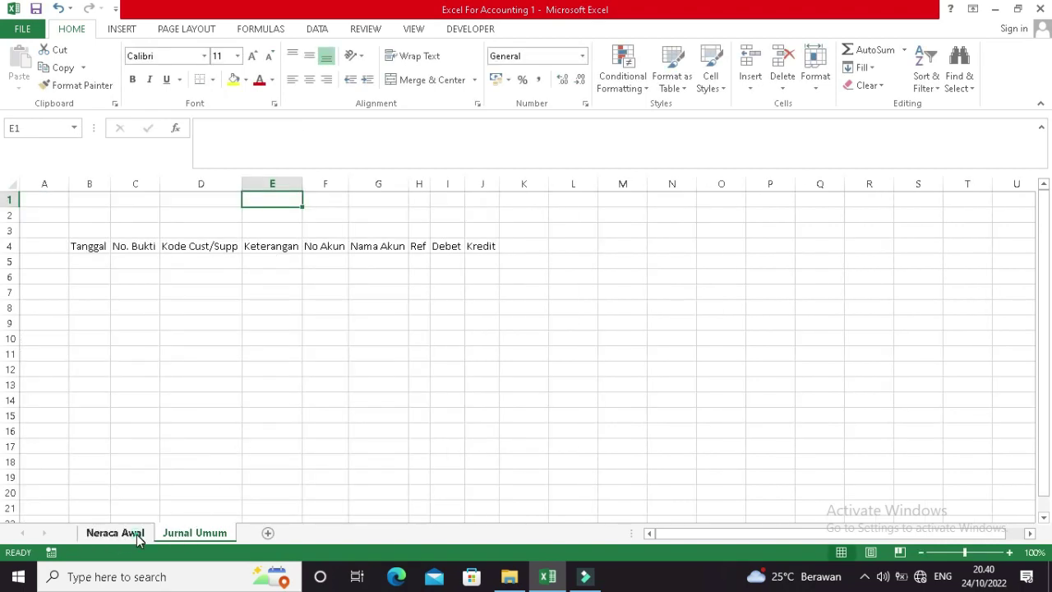
Unmerge the PT United title cells A1:E1 on the Neraca Awal sheet.
left_click(135, 533)
left_click(405, 84)
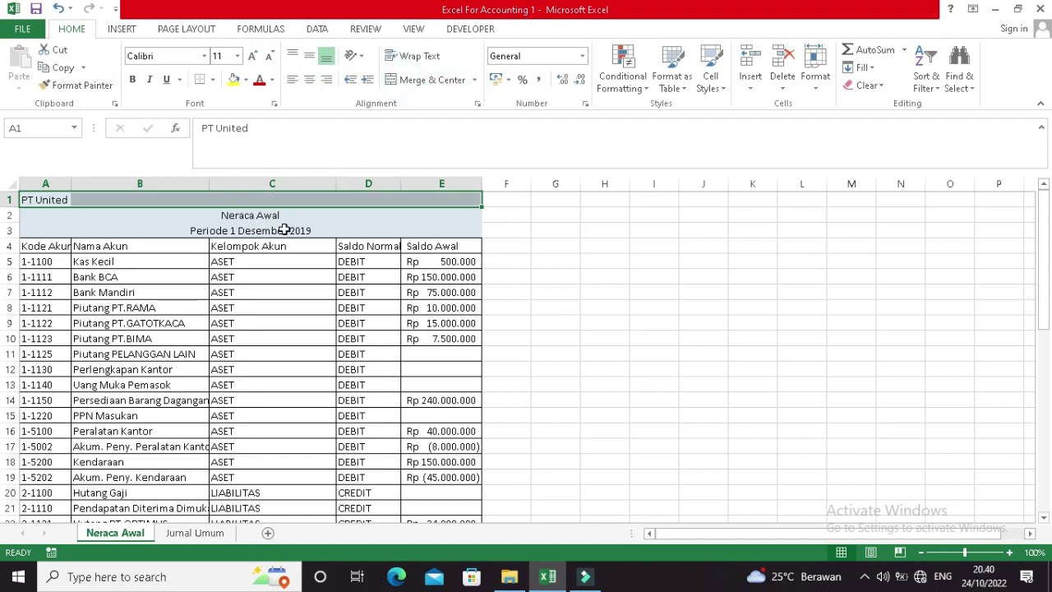
Unmerge the Neraca Awal and Periode title rows A2:E2 and A3:E3, and AutoFit column A on the Neraca Awal sheet.
left_click(273, 216)
left_click(448, 80)
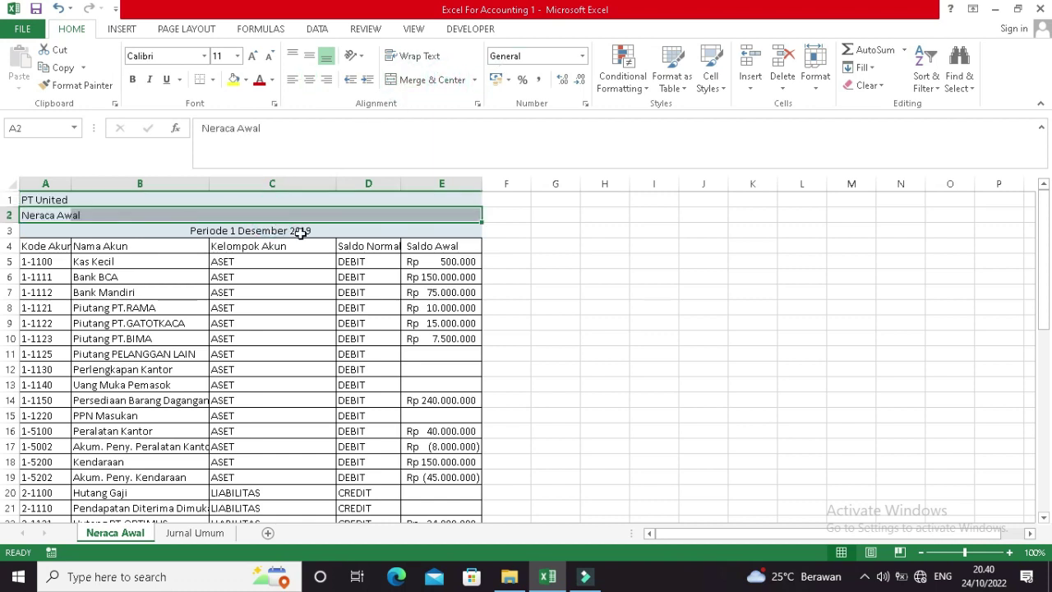
key("Down")
left_click(448, 79)
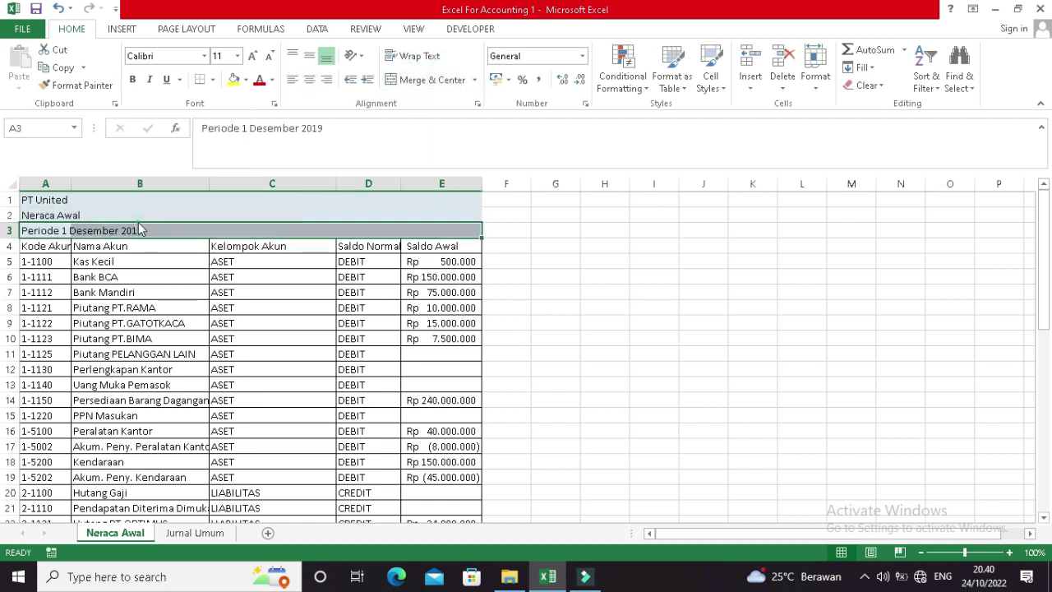
double_click(69, 184)
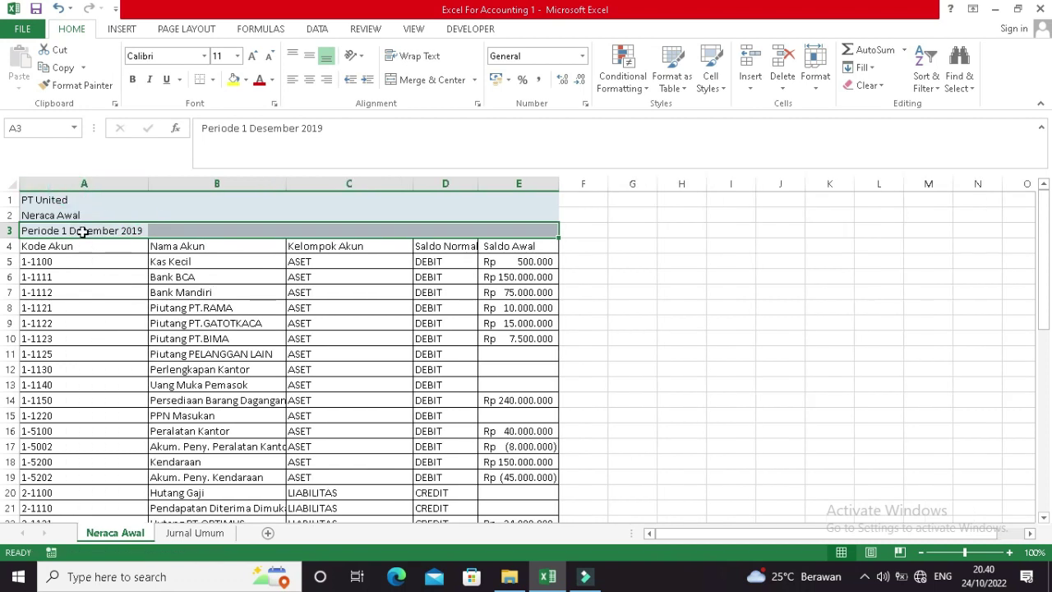
Move the three title lines on the Neraca Awal sheet from A1:A3 to C1:C3, clearing the original cells.
left_click_drag(68, 200, 74, 228)
key("ctrl+c")
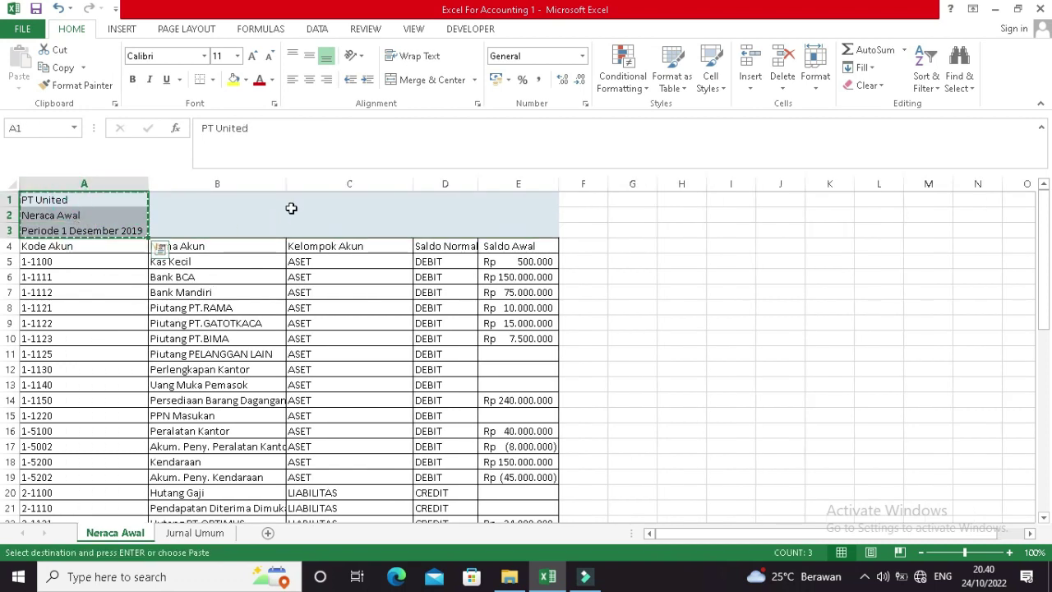
left_click(297, 201)
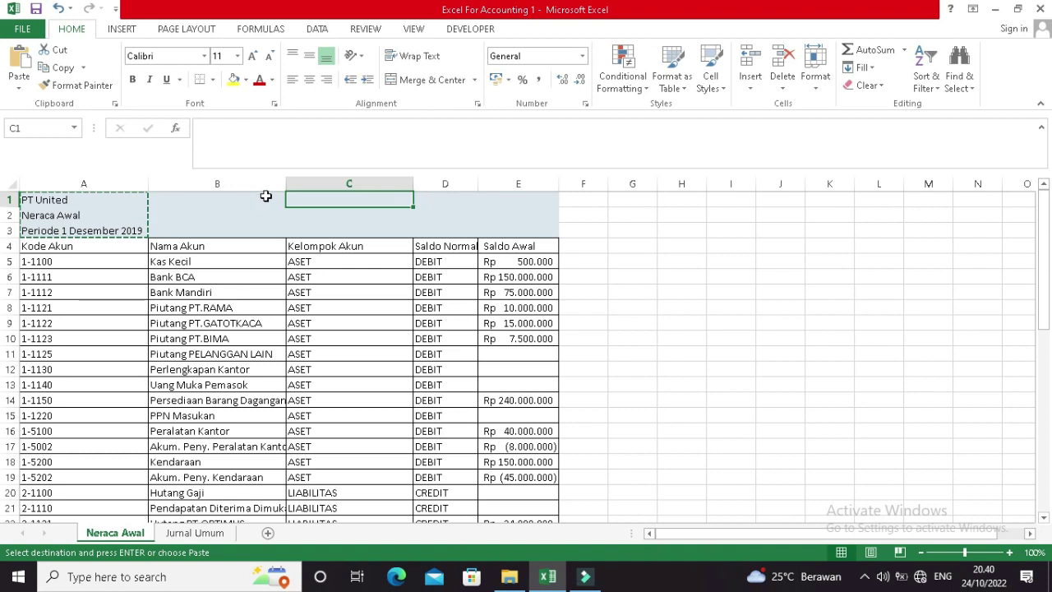
key("ctrl+v")
left_click_drag(110, 202, 110, 232)
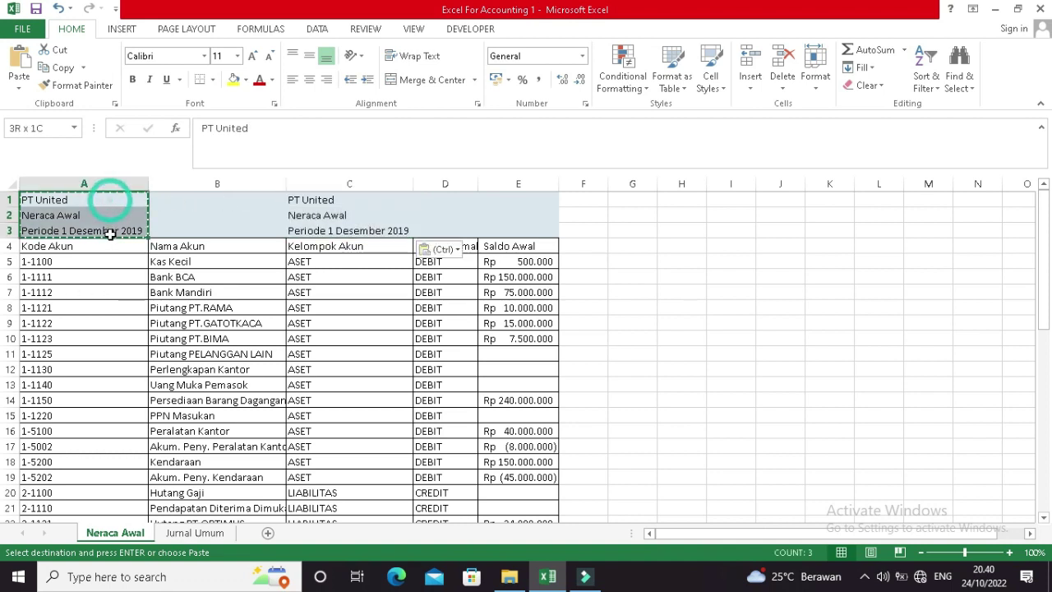
key("Delete")
left_click(258, 214)
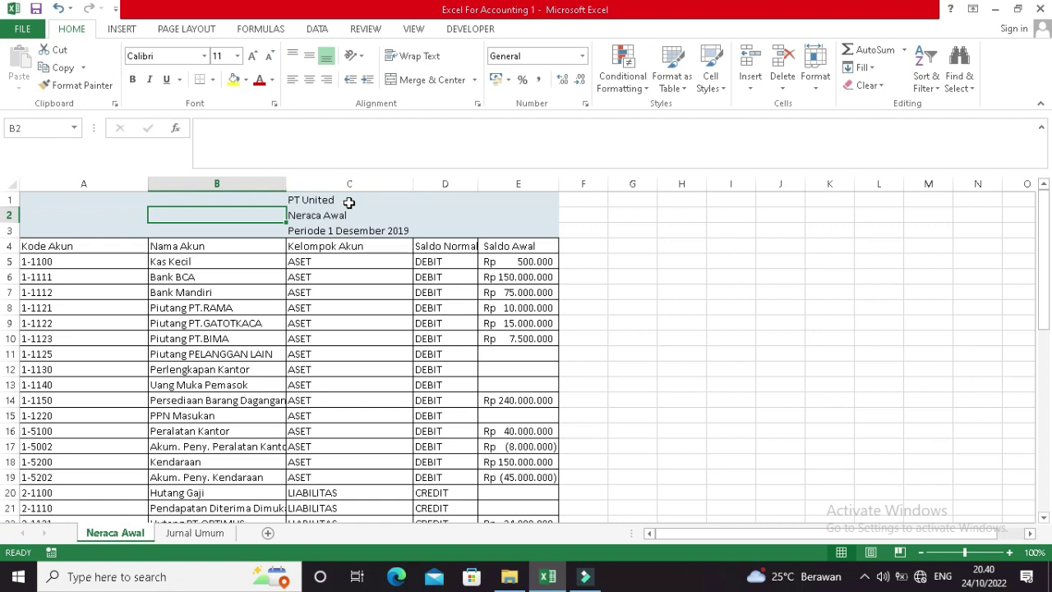
Centre the title lines in C1:C3 horizontally and middle-align them vertically.
left_click_drag(348, 203, 349, 235)
key("ctrl+e")
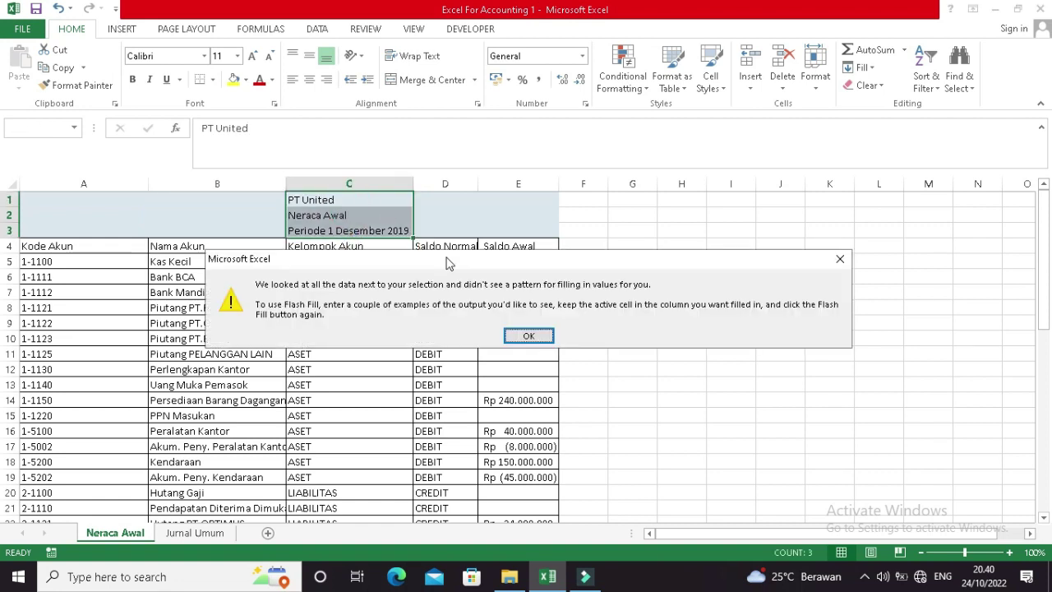
left_click(839, 258)
left_click(309, 55)
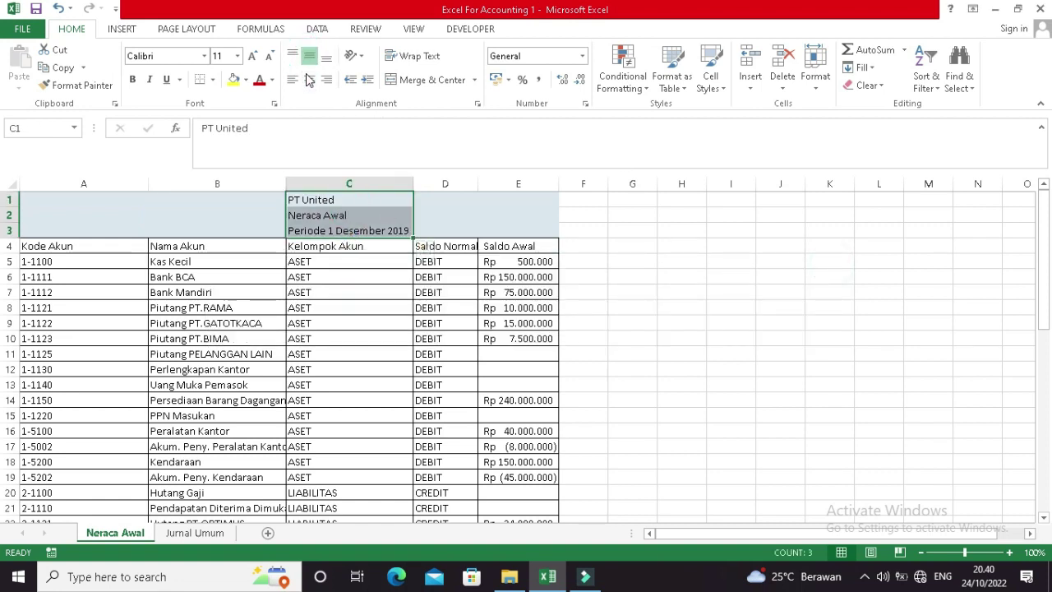
left_click(309, 80)
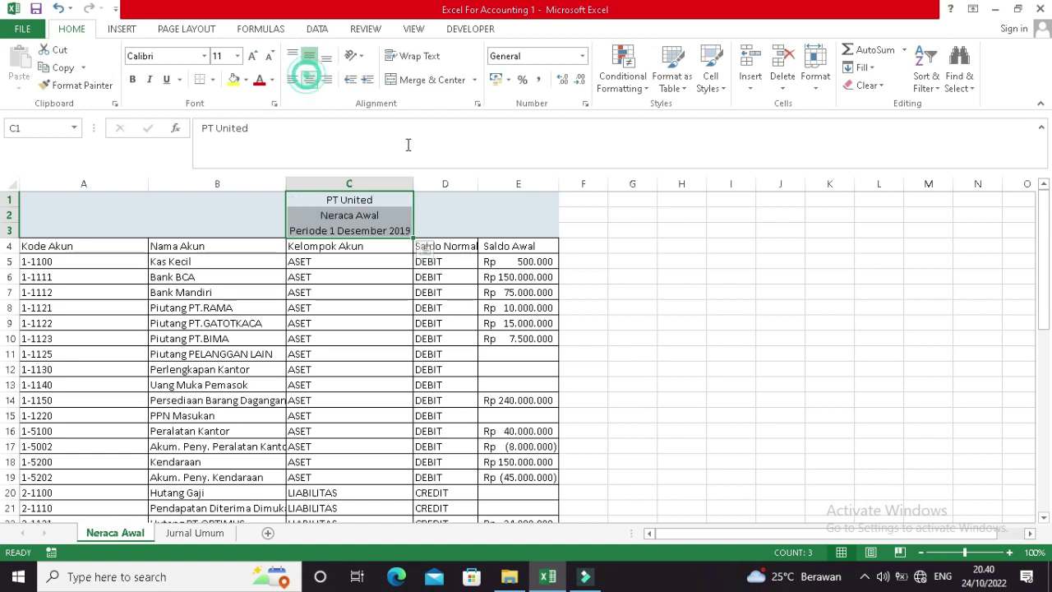
left_click(469, 213)
Link cell E1 of the Jurnal Umum sheet to the company name with ='Neraca Awal'!C1.
left_click(206, 532)
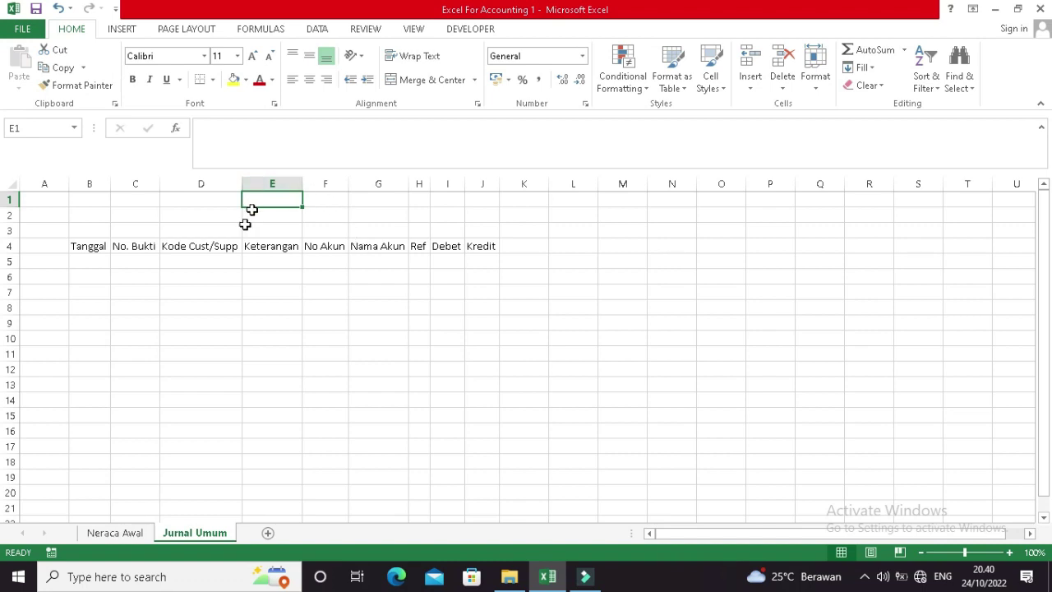
type("=")
left_click(140, 532)
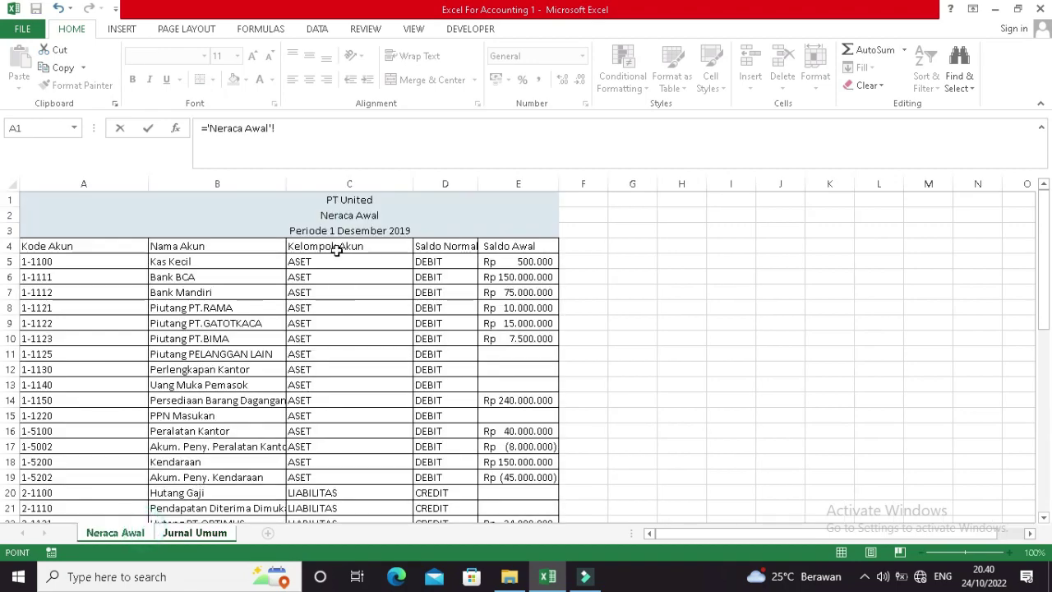
left_click(338, 200)
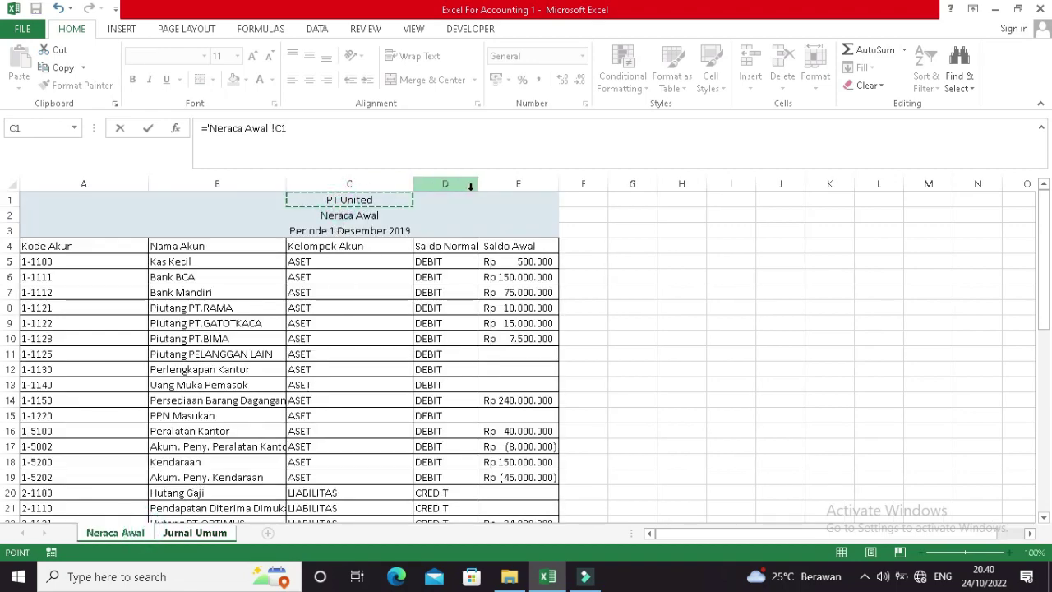
key("Return")
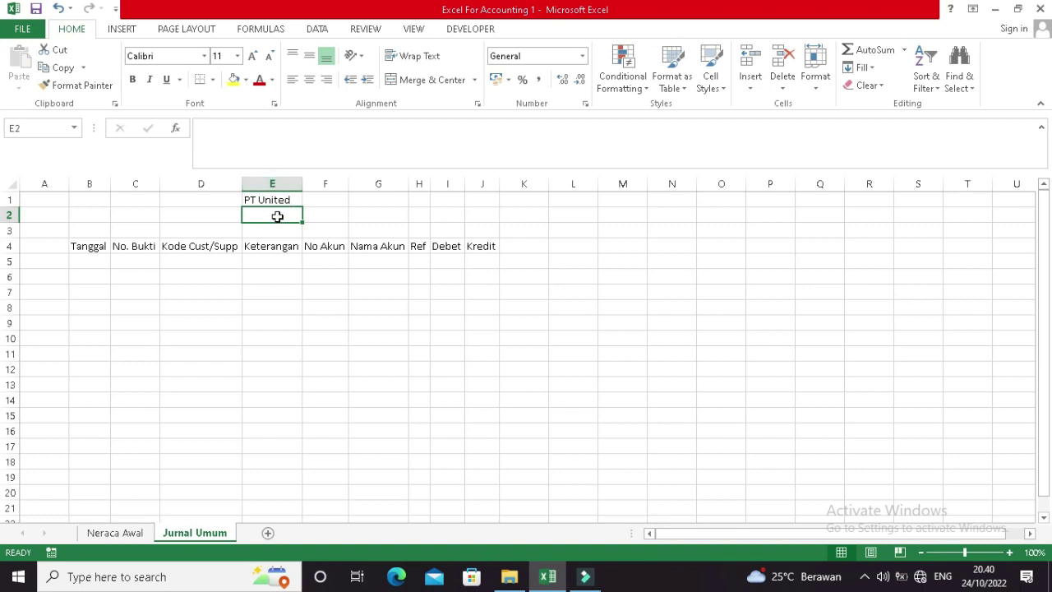
Add the title lines Jurnal Umum in E2 and Periode Januari 2019 in E3 of the journal sheet.
type("Jurnal Umum")
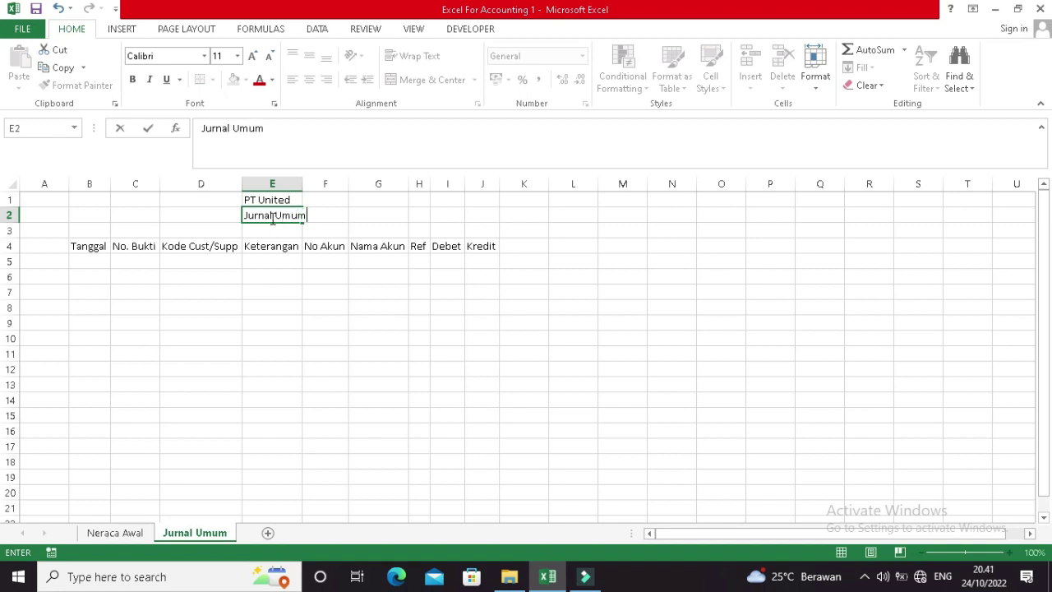
key("Return")
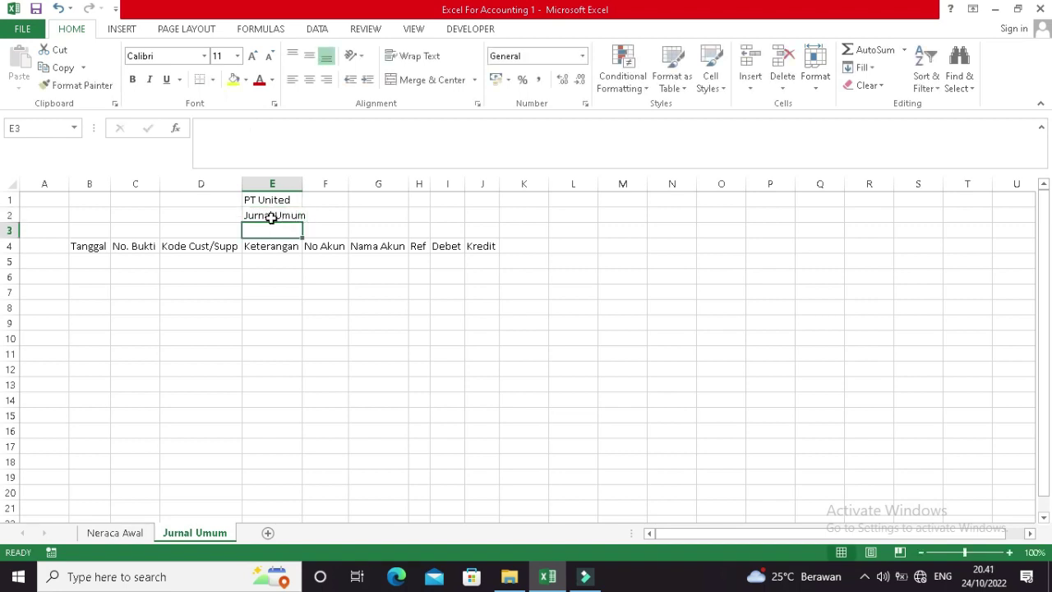
double_click(303, 183)
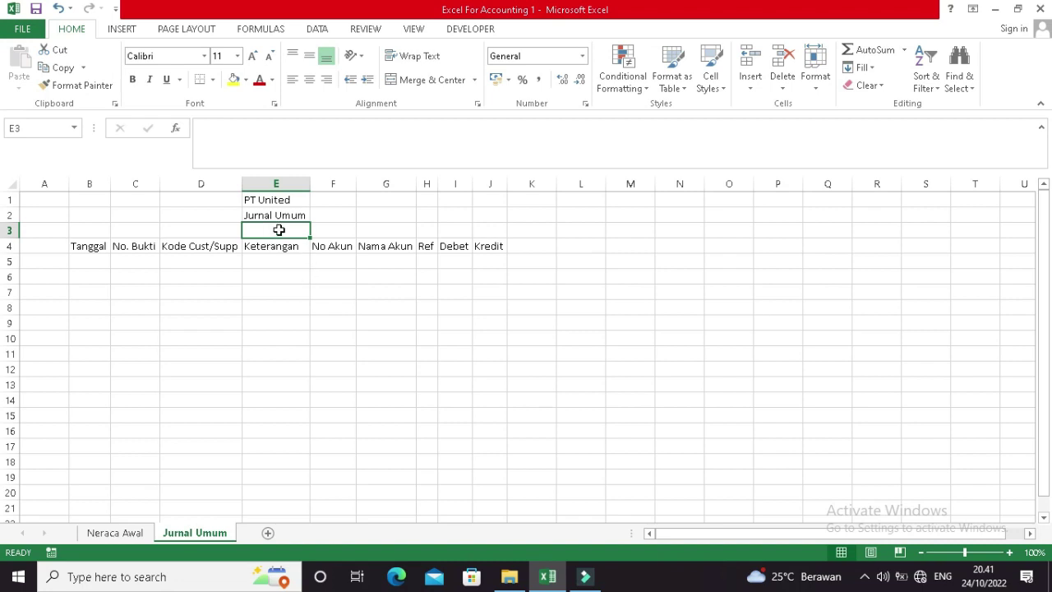
type("Periode Januari 2019")
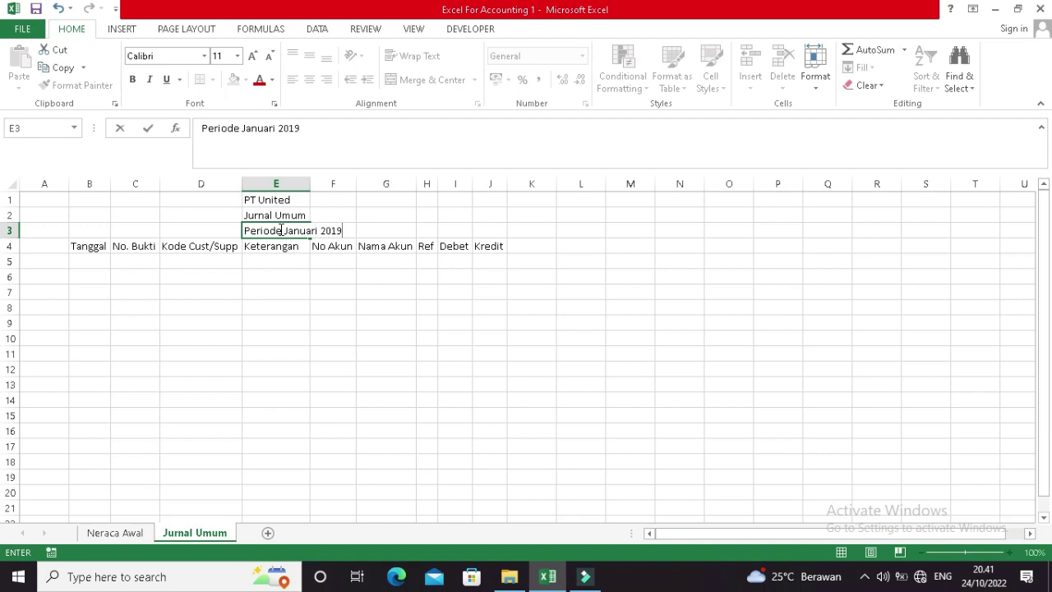
key("Return")
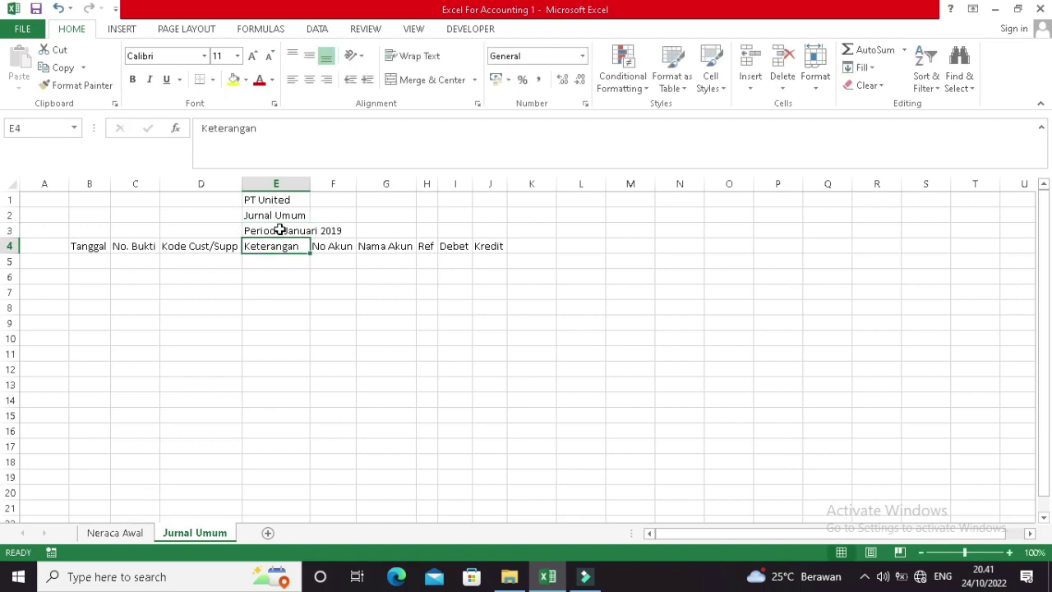
AutoFit column E to the period line and centre the title lines in E1:E3.
left_click(261, 226)
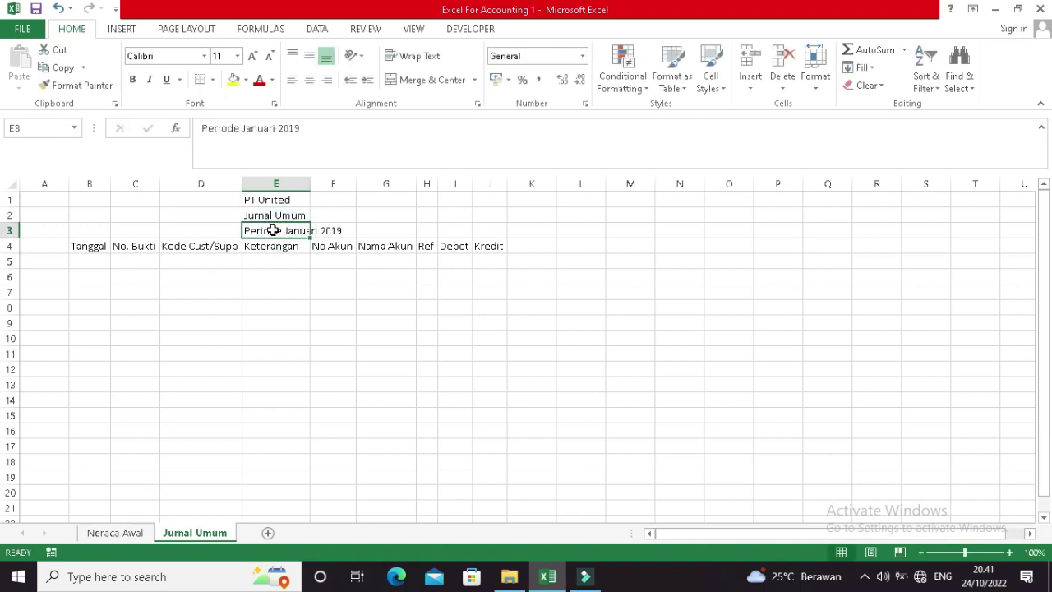
key("ctrl+c")
left_click(227, 230)
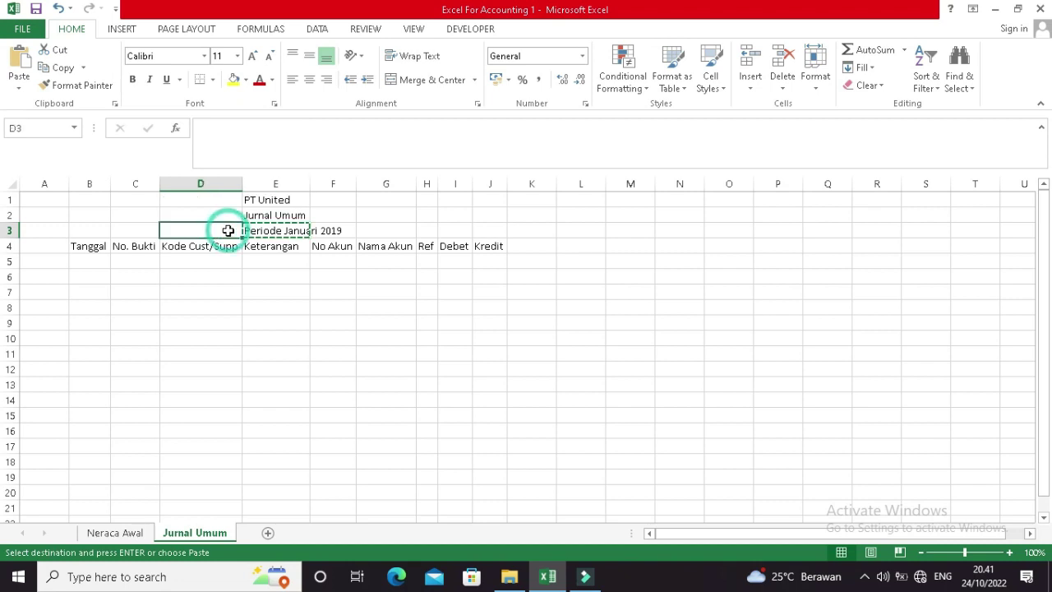
double_click(309, 183)
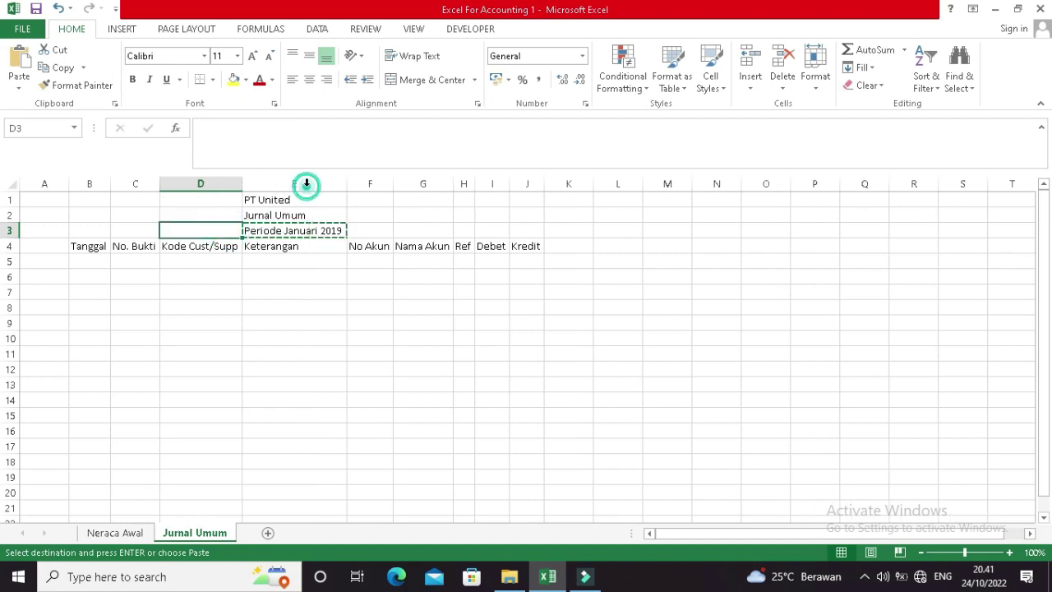
left_click_drag(282, 199, 287, 229)
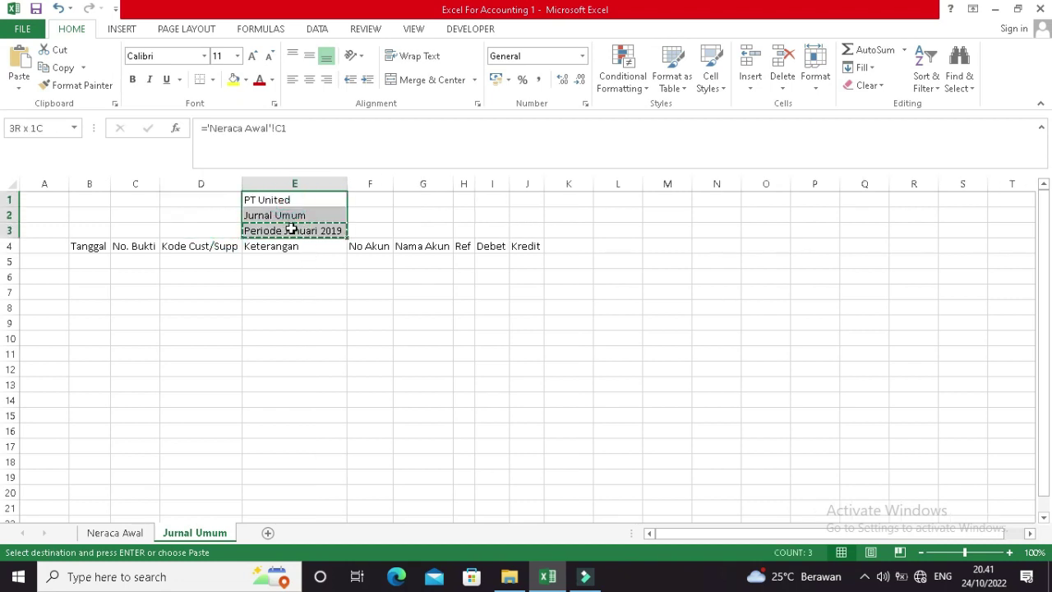
left_click(306, 82)
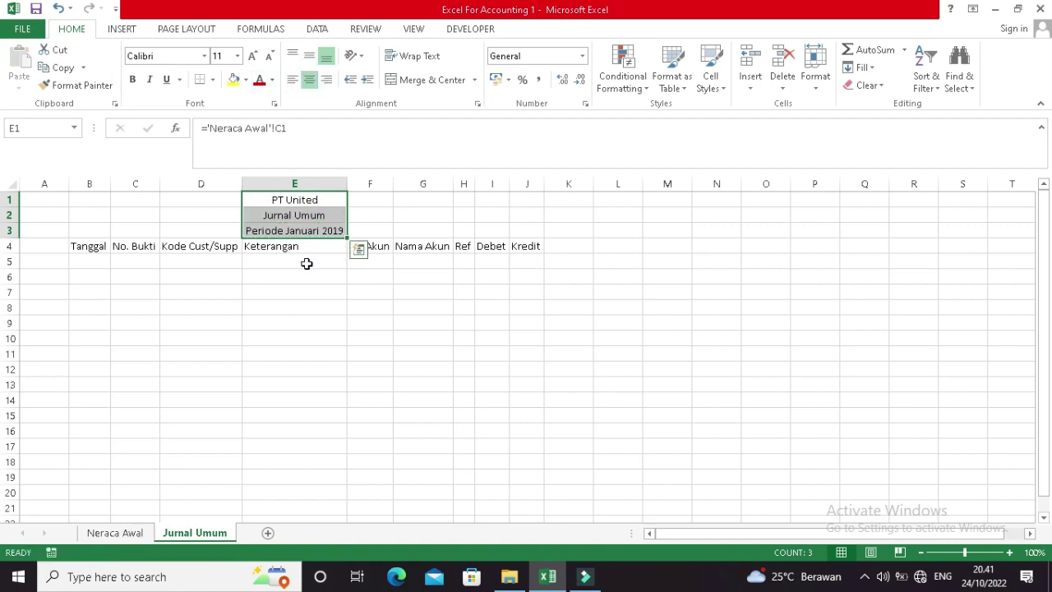
left_click(306, 230)
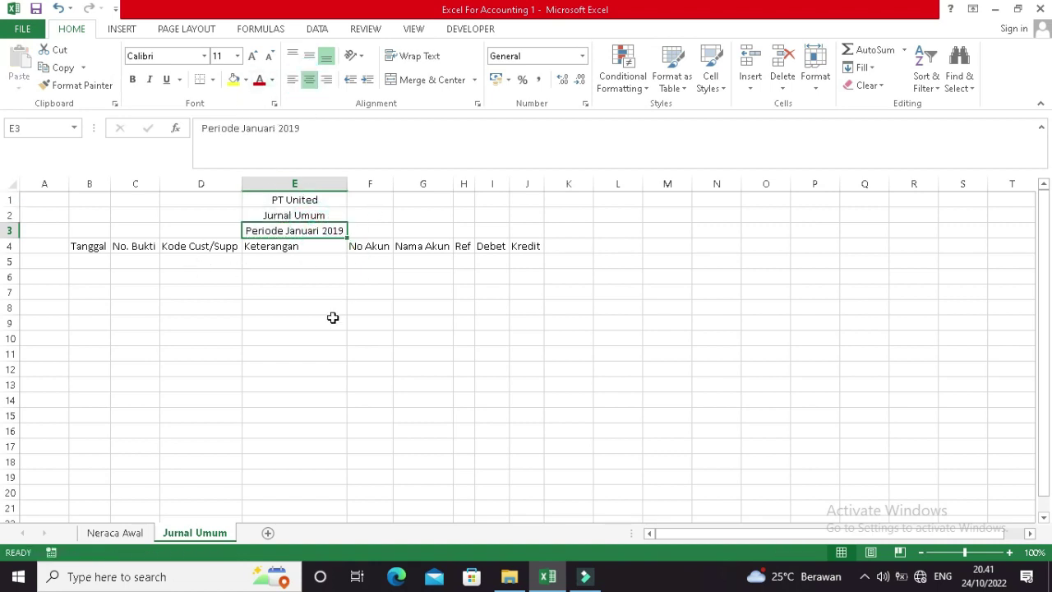
Centre the journal column headings in B4:J4.
left_click(90, 248)
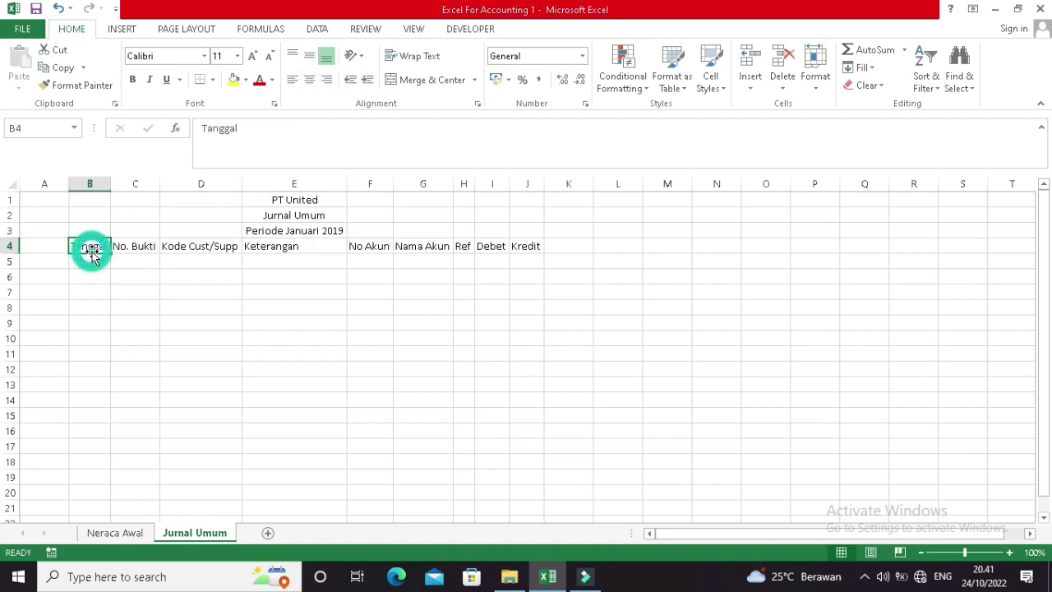
left_click(98, 261)
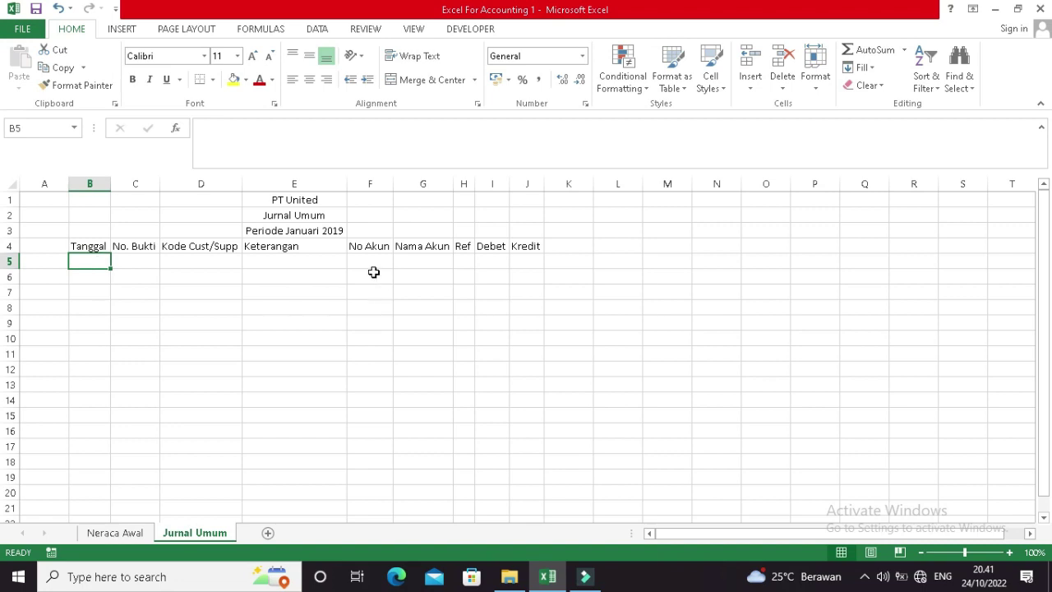
left_click_drag(96, 246, 530, 248)
left_click(309, 79)
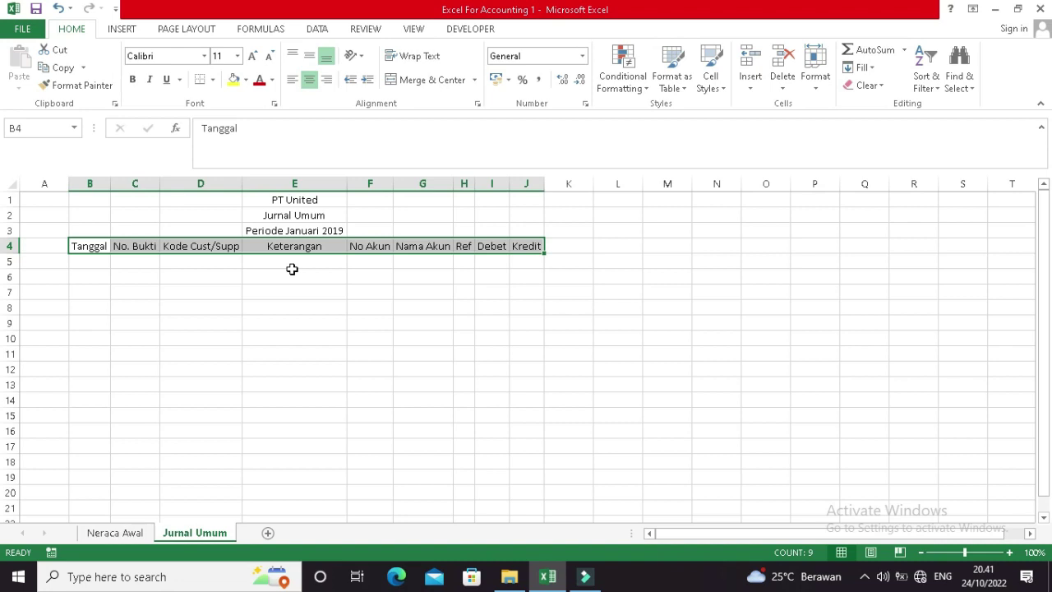
left_click(314, 302)
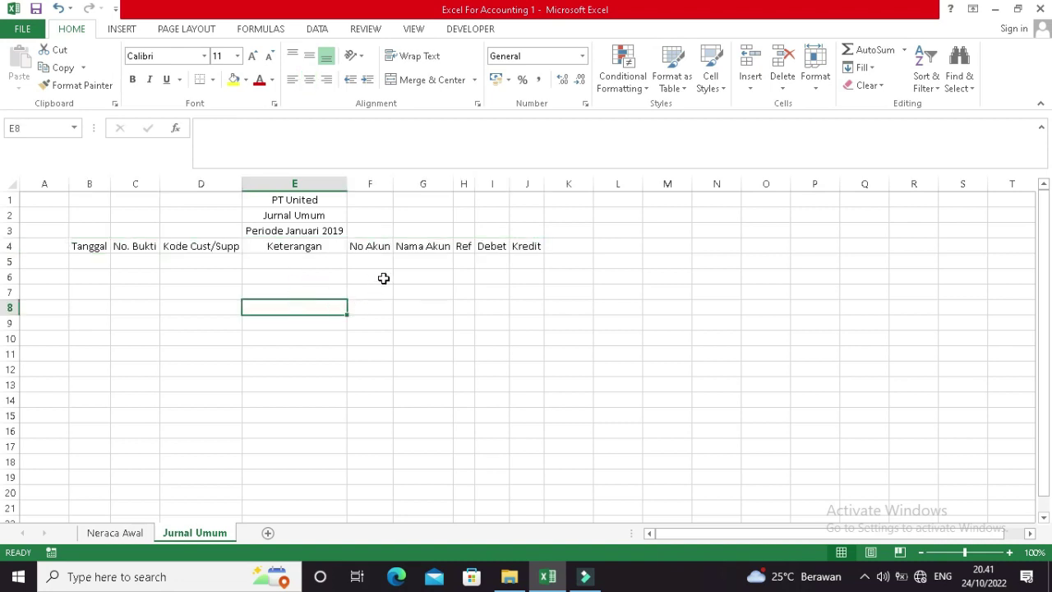
Widen the Nama Akun column G to about the width of the Keterangan column.
left_click(372, 247)
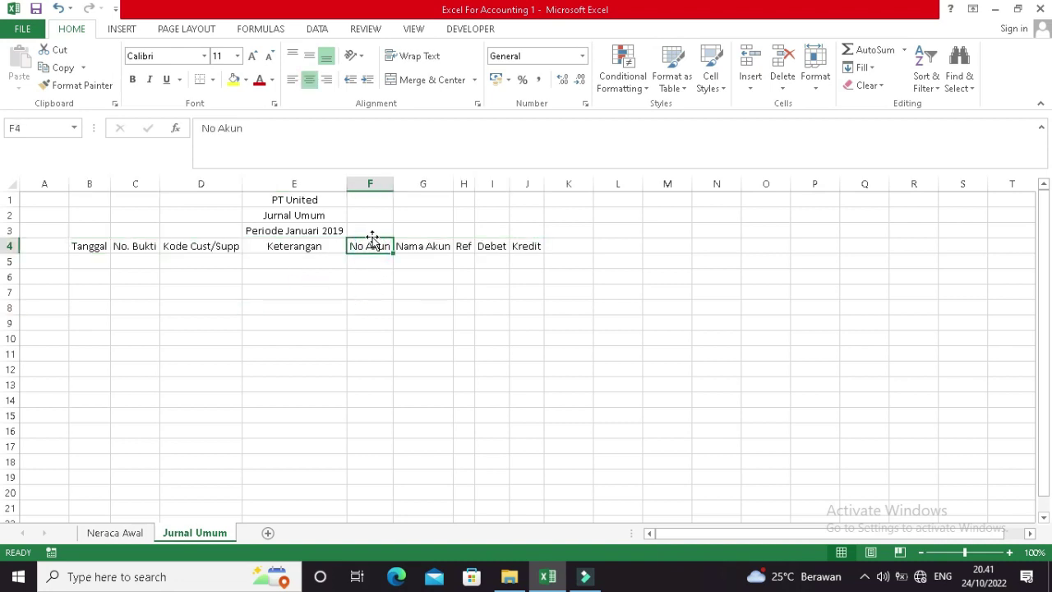
left_click_drag(452, 183, 492, 184)
left_click(443, 259)
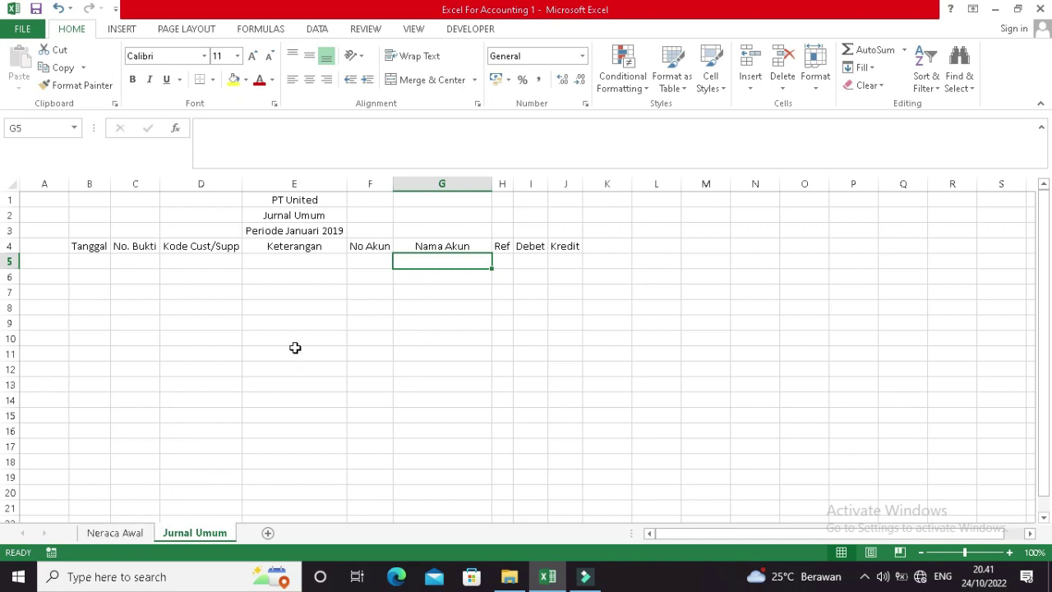
left_click(365, 262)
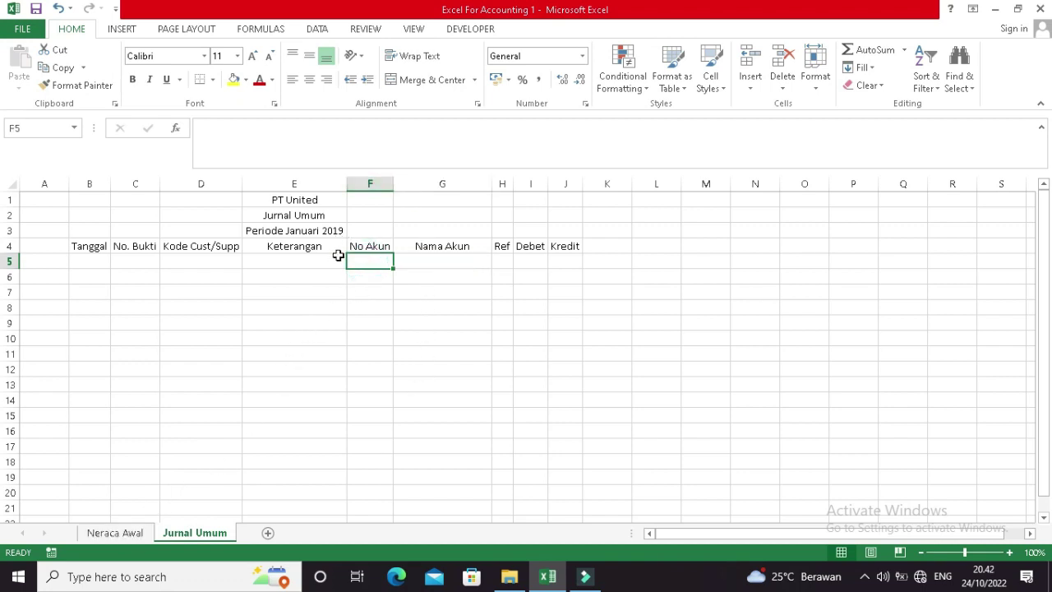
left_click(427, 260)
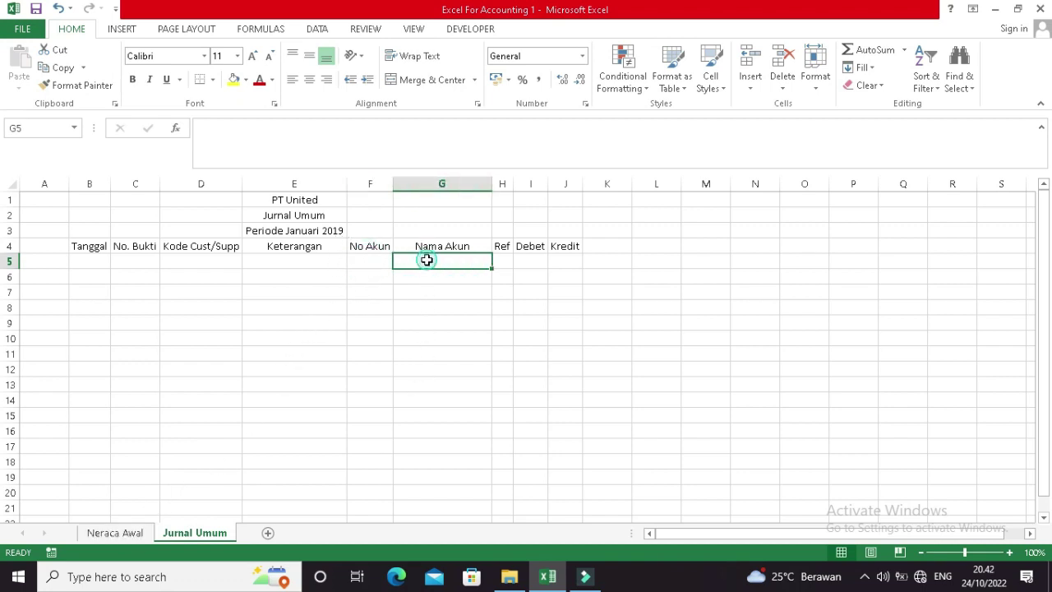
left_click(113, 533)
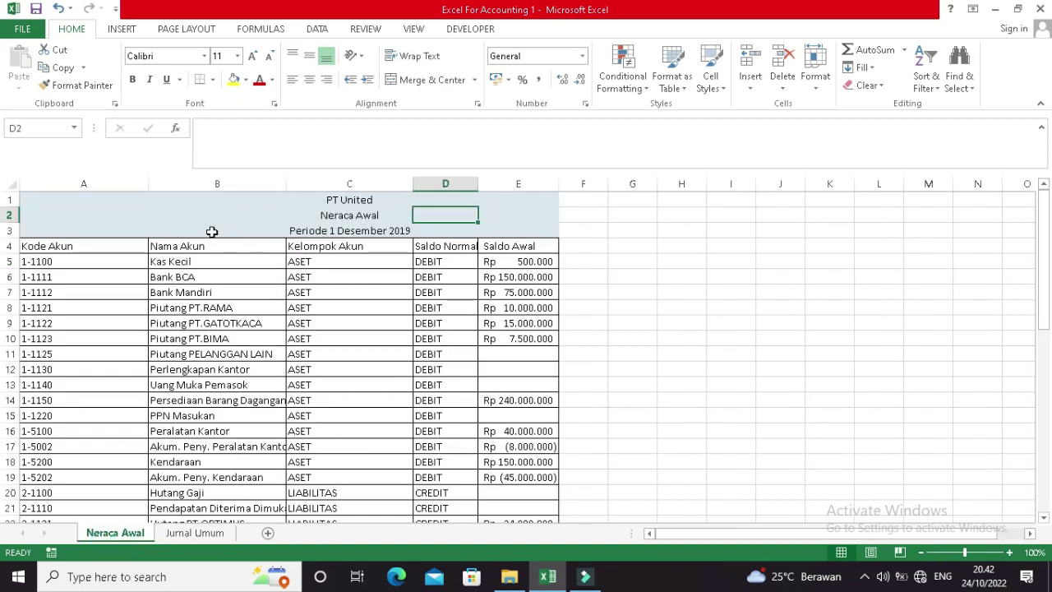
left_click(198, 533)
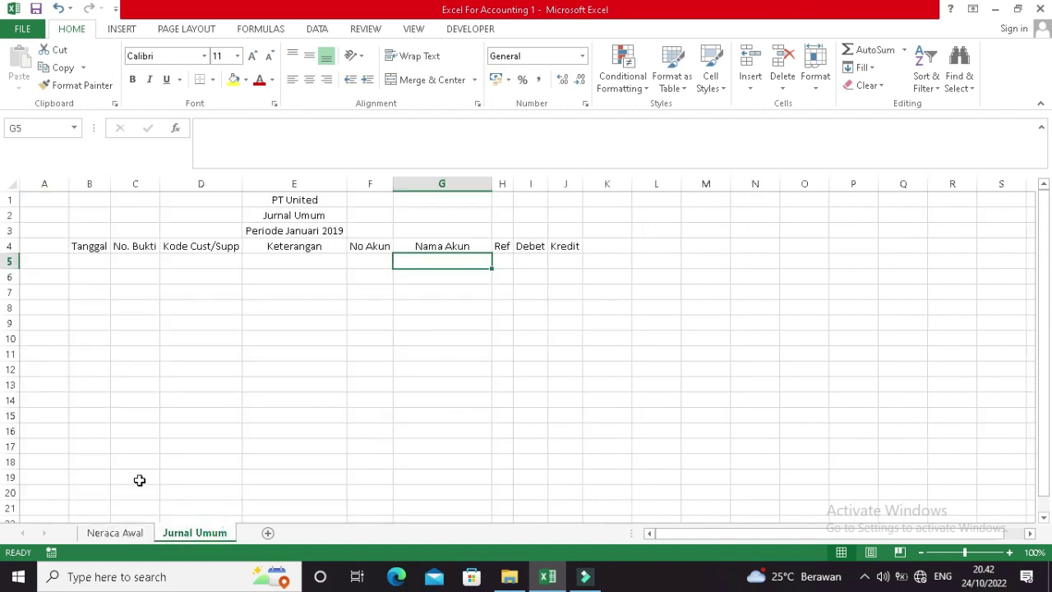
Copy the Kas Kecil account code from A5 of the Neraca Awal sheet into the No Akun cell F5 of Jurnal Umum.
left_click(97, 534)
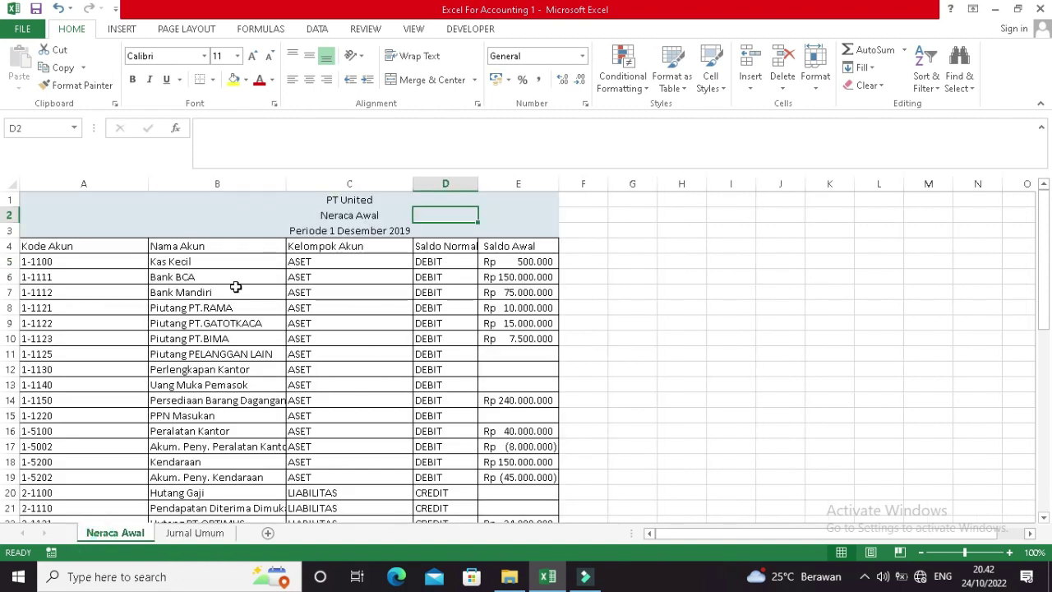
left_click(213, 534)
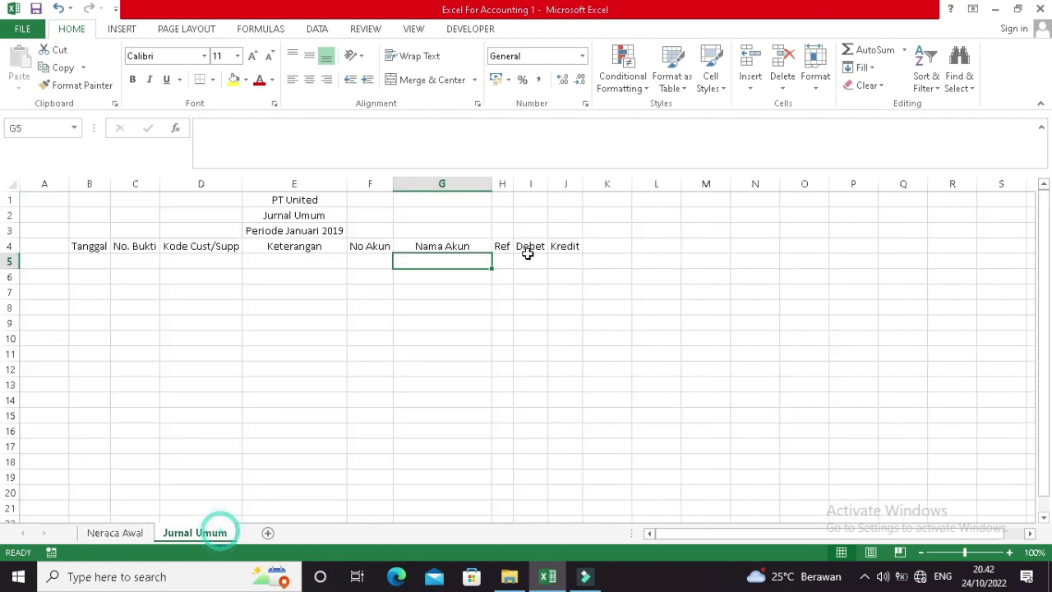
left_click(370, 266)
type("111")
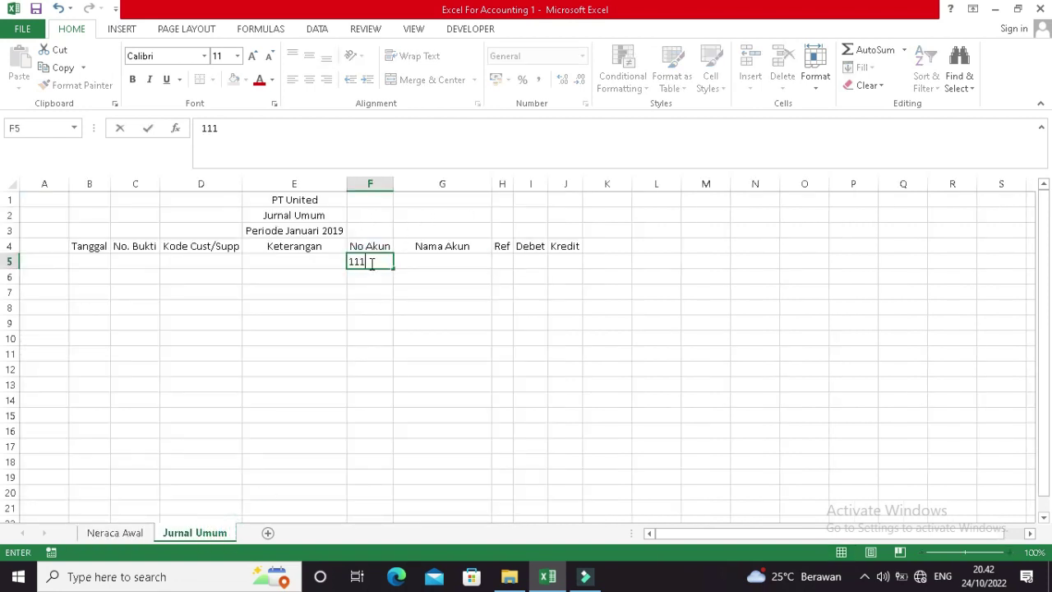
left_click(115, 533)
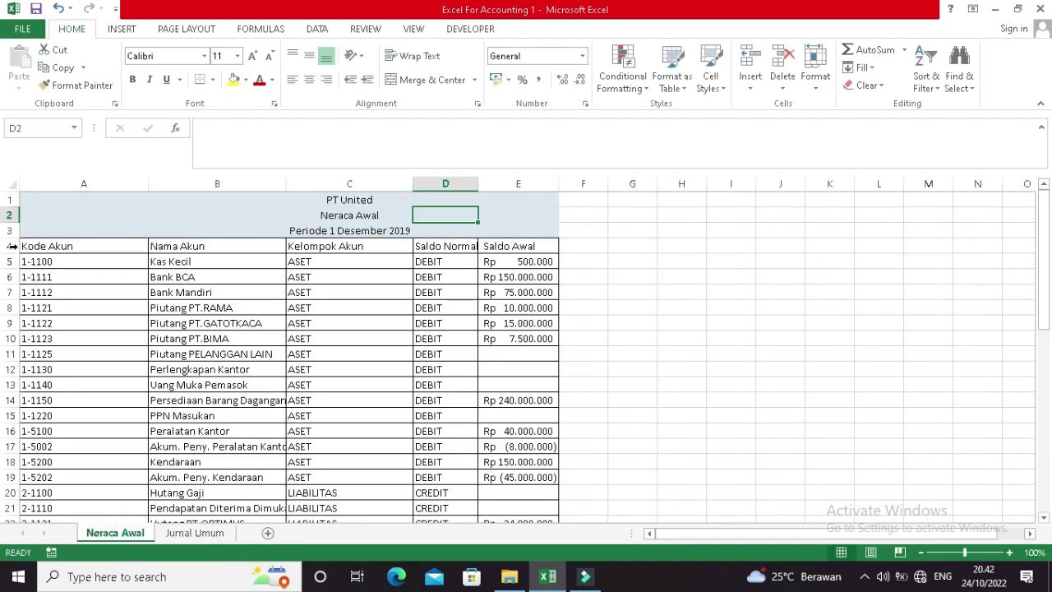
left_click(54, 261)
key("ctrl+c")
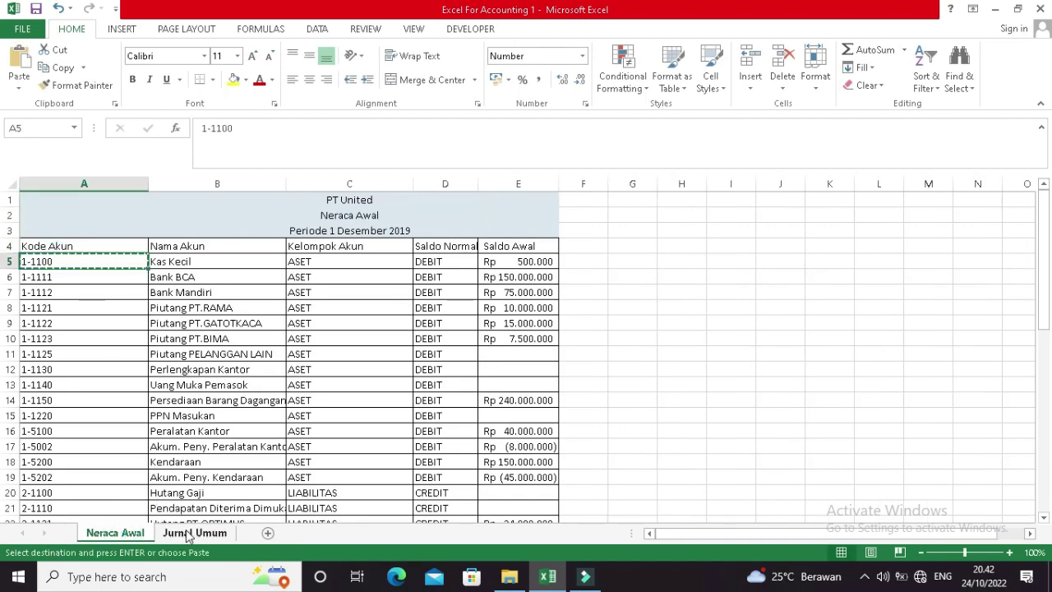
left_click(190, 532)
key("ctrl+v")
left_click(418, 262)
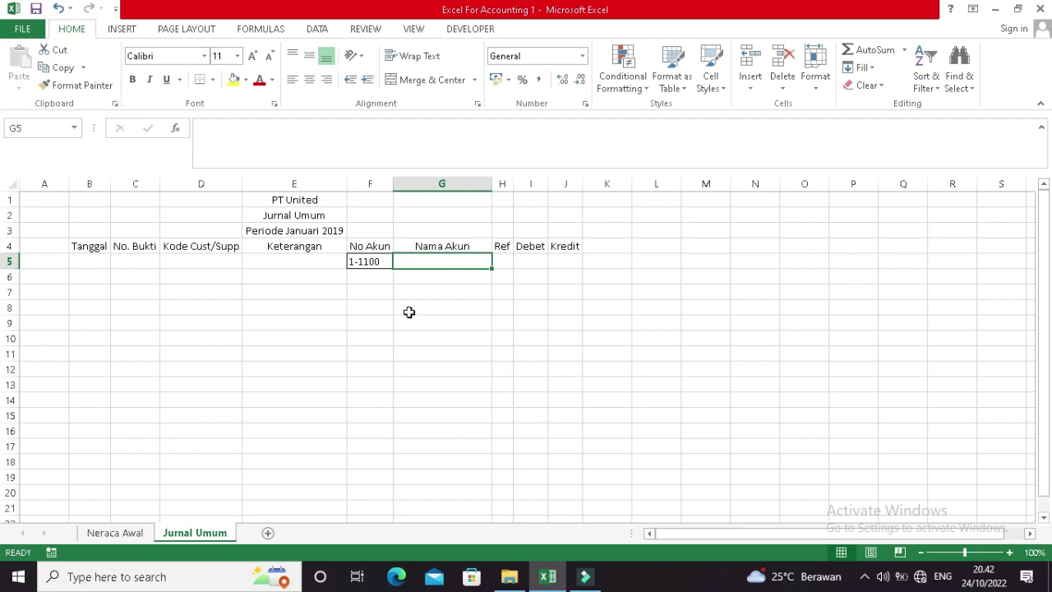
Review how the account codes and account names are listed on the Neraca Awal sheet for use in the journal.
left_click(115, 532)
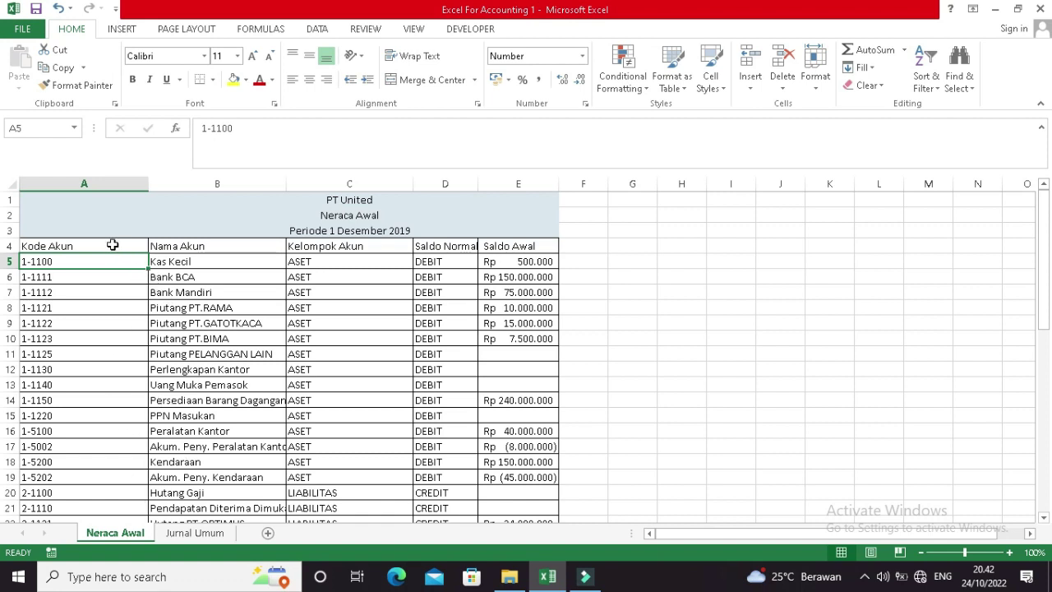
left_click_drag(110, 242, 183, 430)
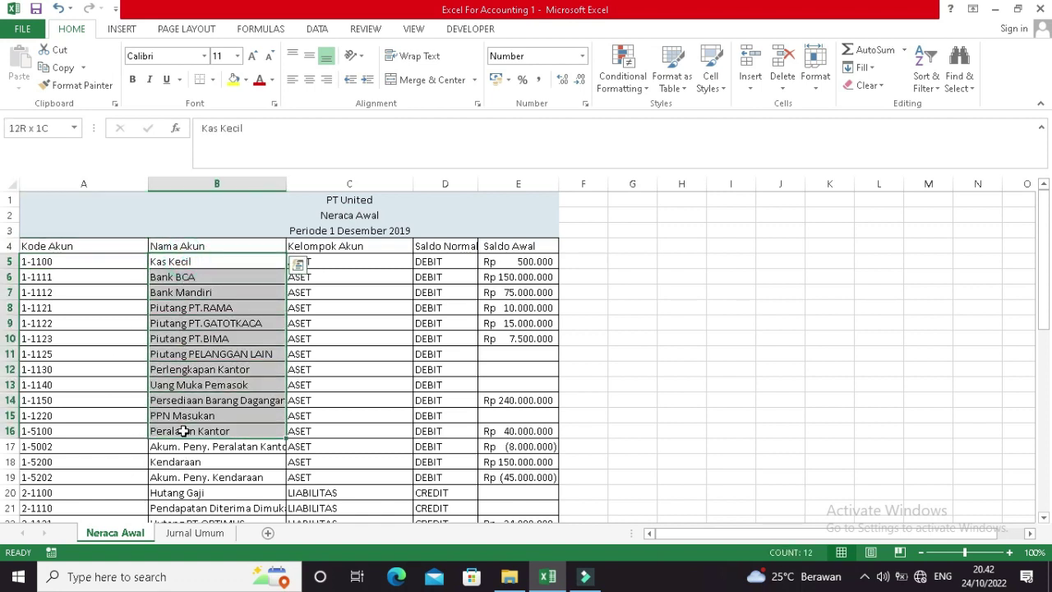
left_click(224, 287)
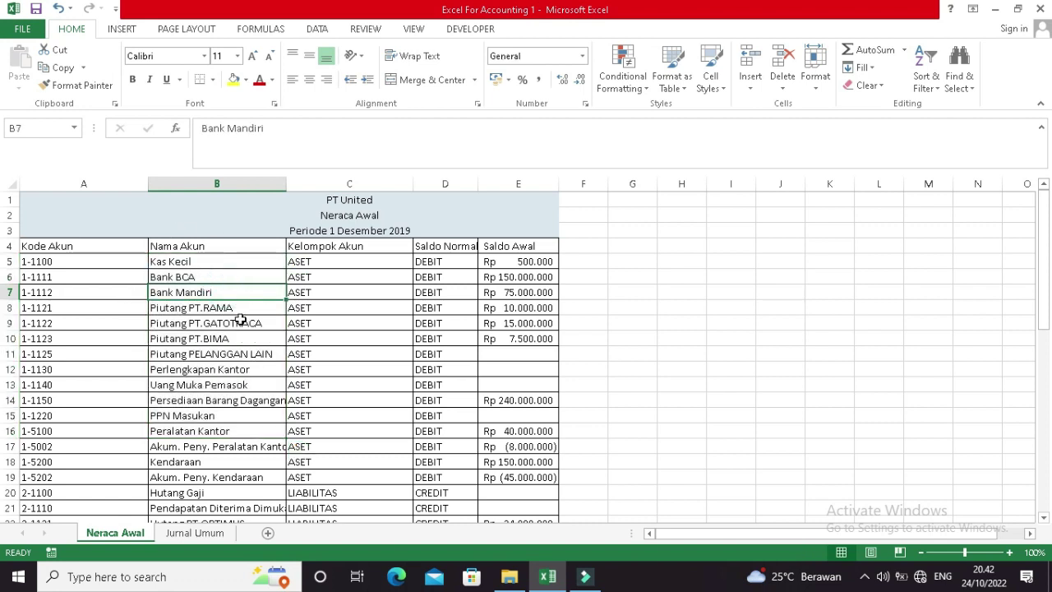
left_click(196, 532)
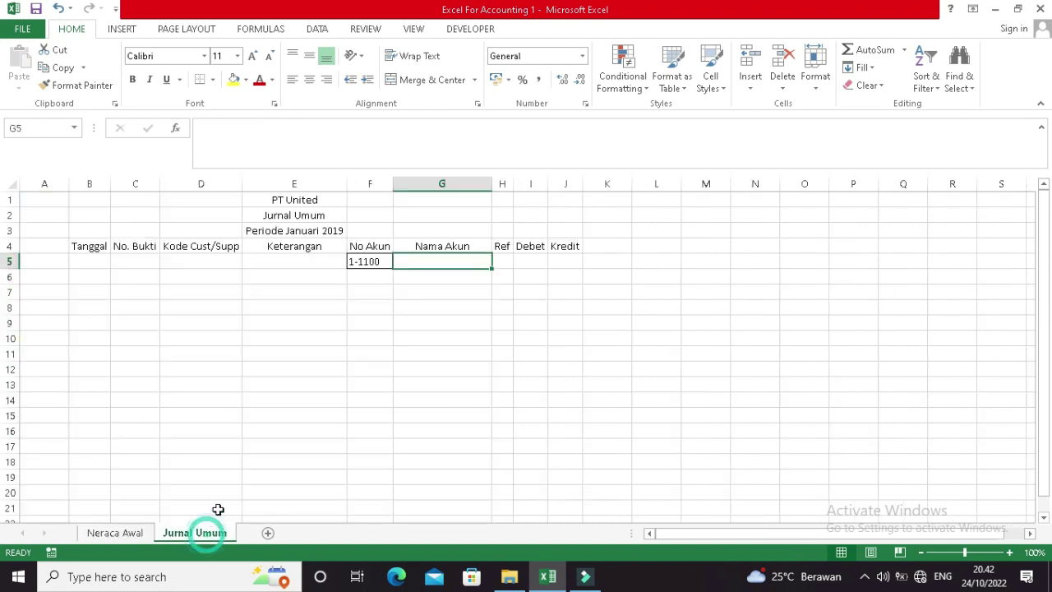
left_click(412, 260)
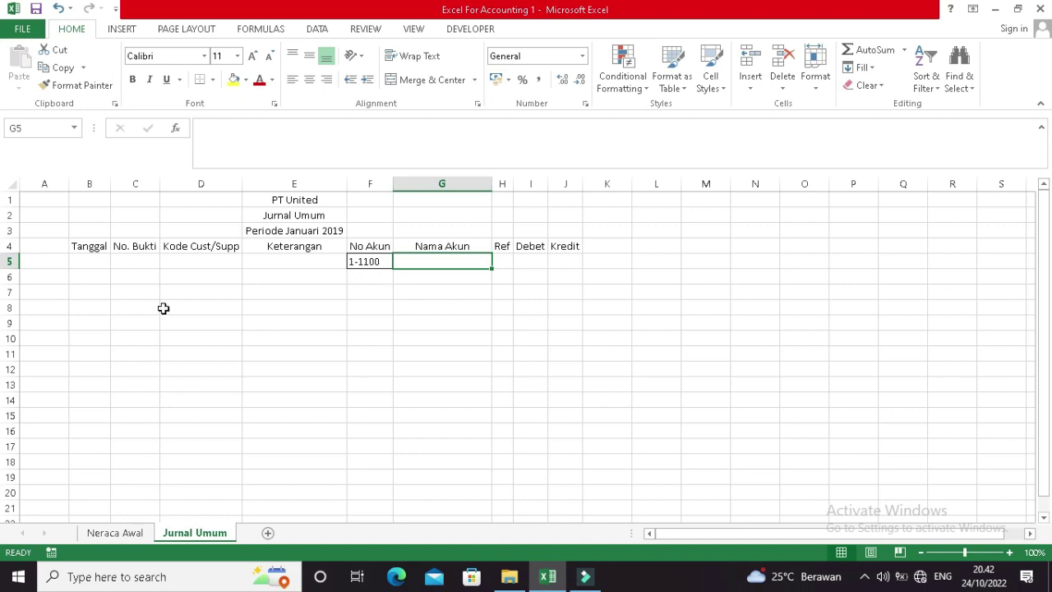
left_click(130, 534)
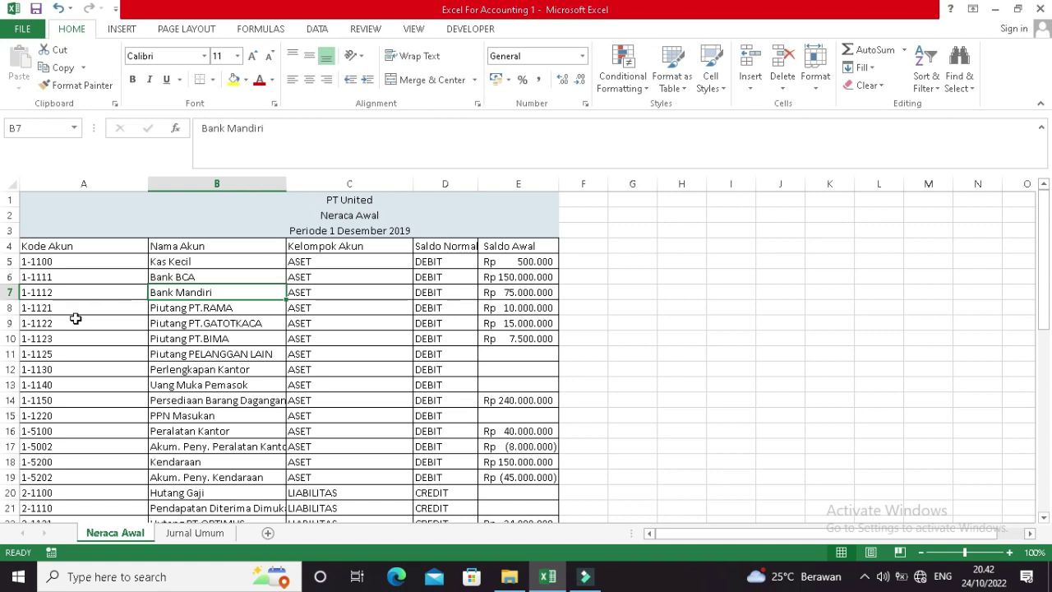
left_click(180, 532)
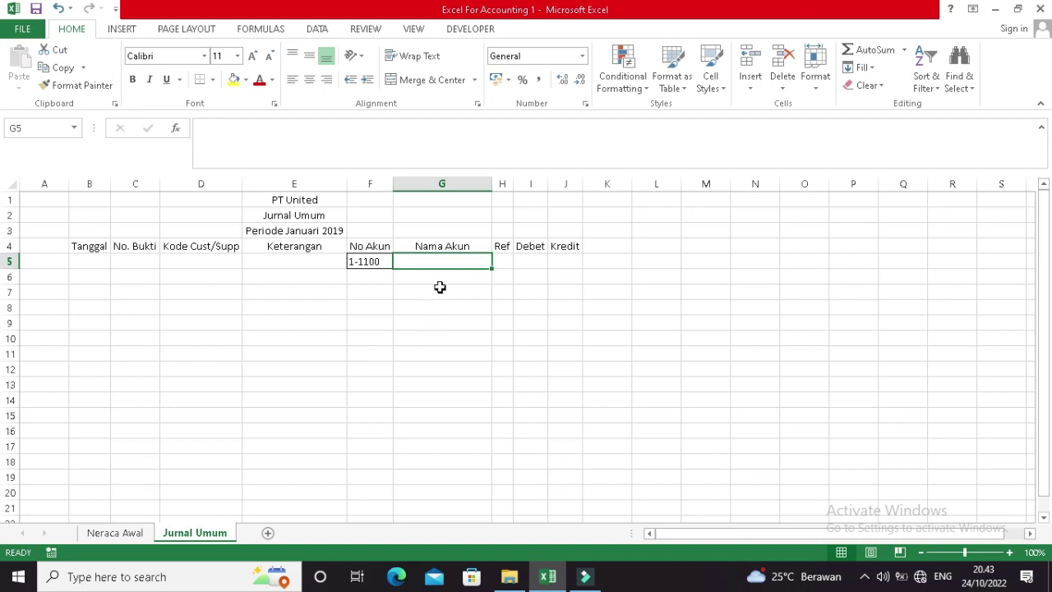
Clear the copied account code from the No Akun cell F5 of the journal.
left_click(370, 261)
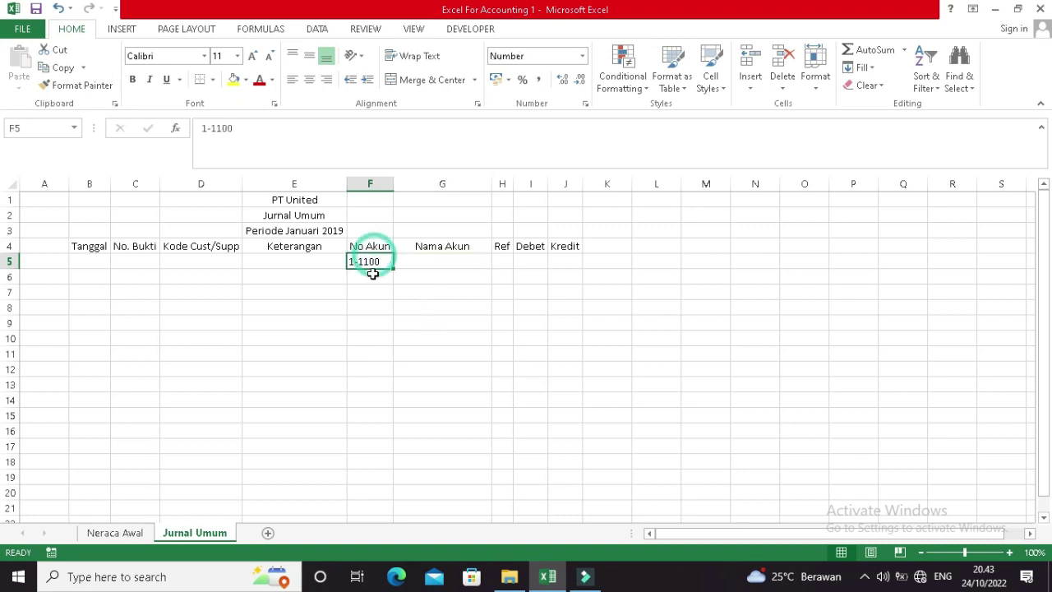
key("Delete")
left_click(372, 275)
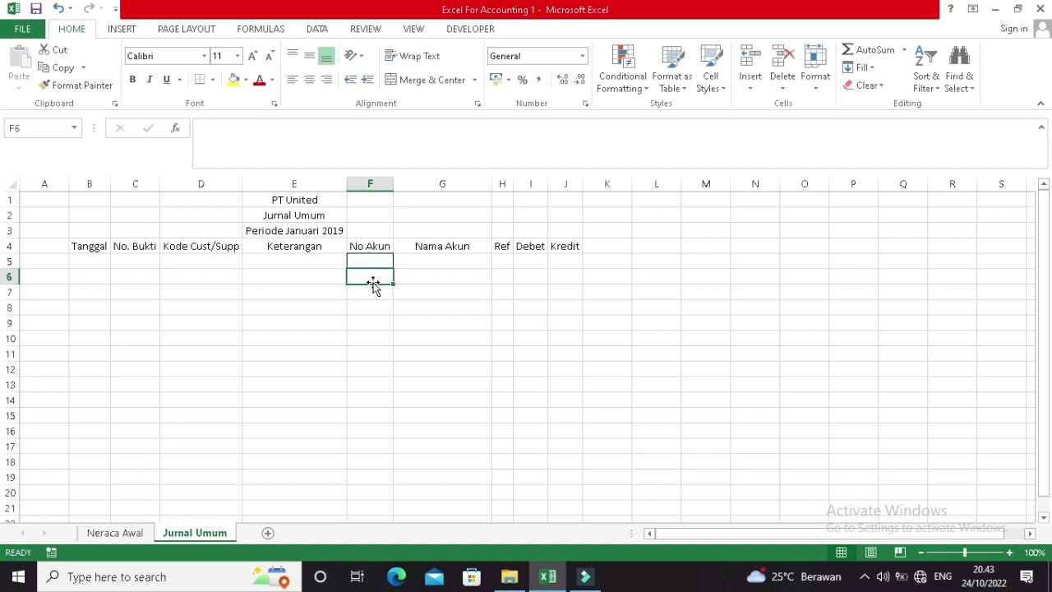
left_click(375, 255)
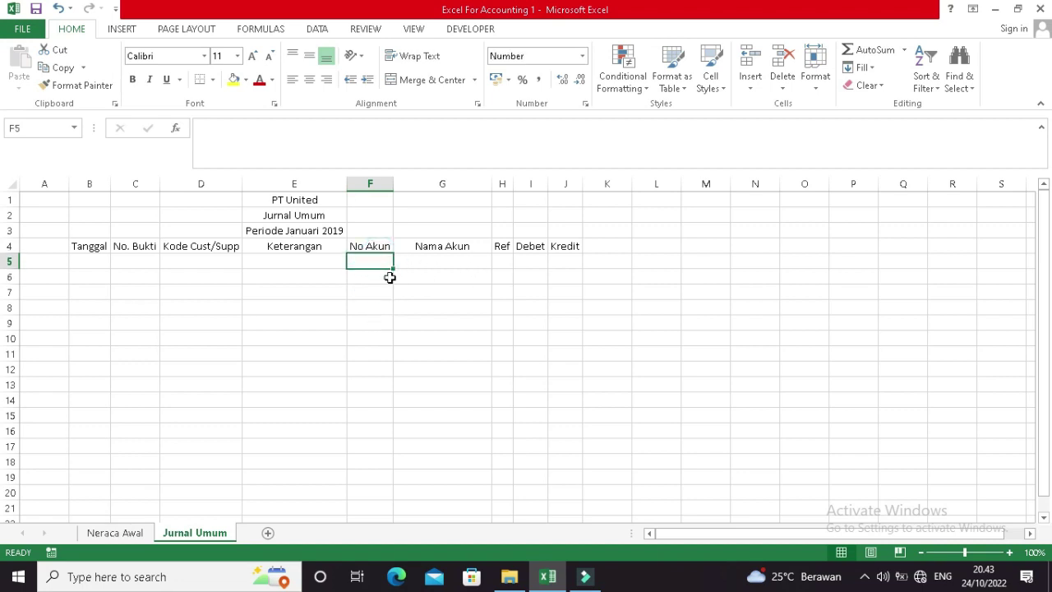
Define the name NoAkun for the account codes in A5:A45 of the Neraca Awal sheet.
left_click(108, 533)
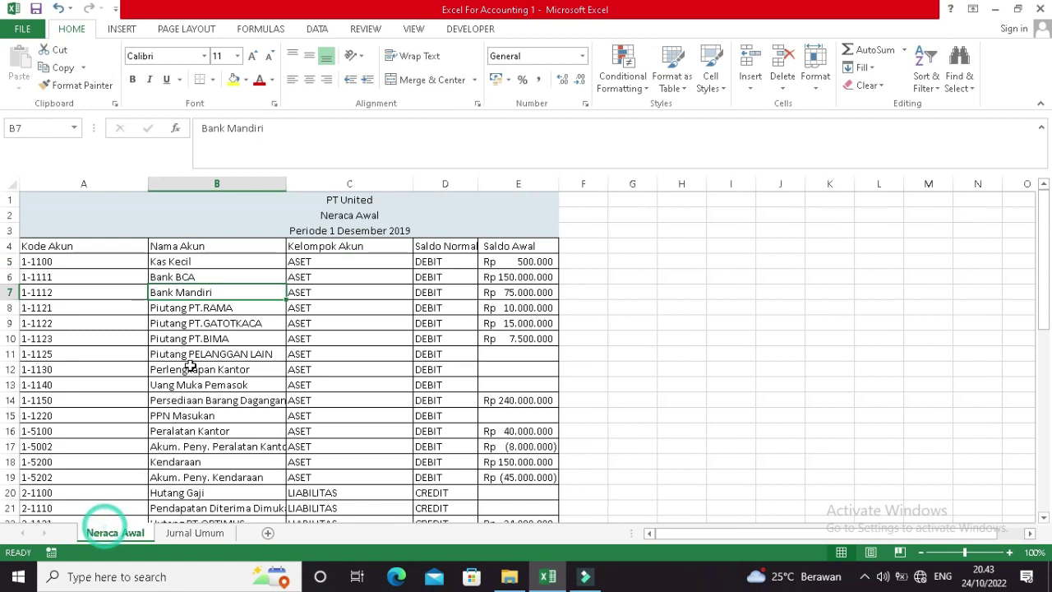
left_click(68, 261)
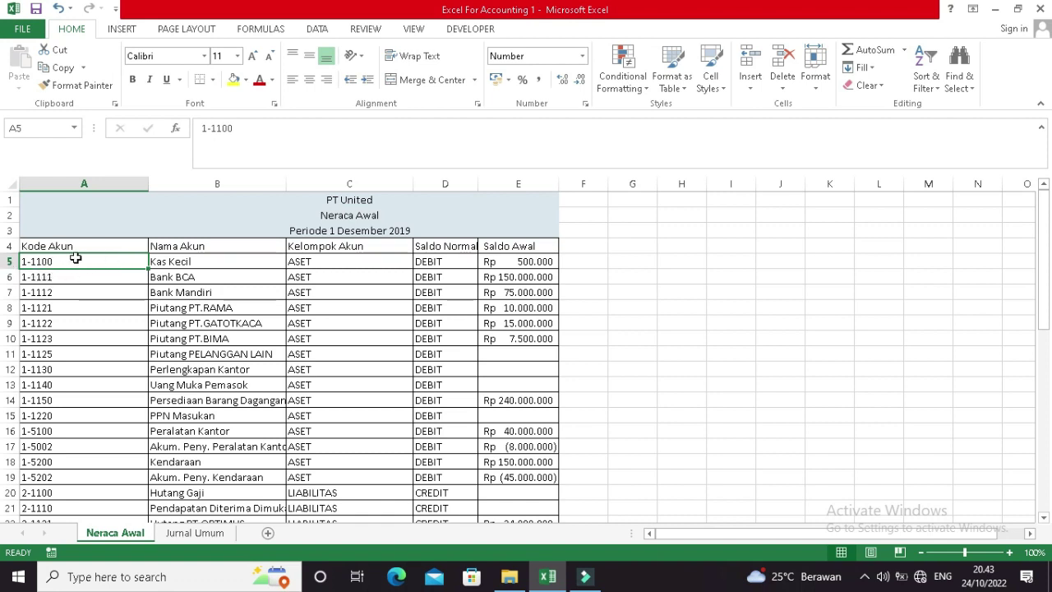
left_click_drag(74, 258, 59, 483)
left_click(66, 469)
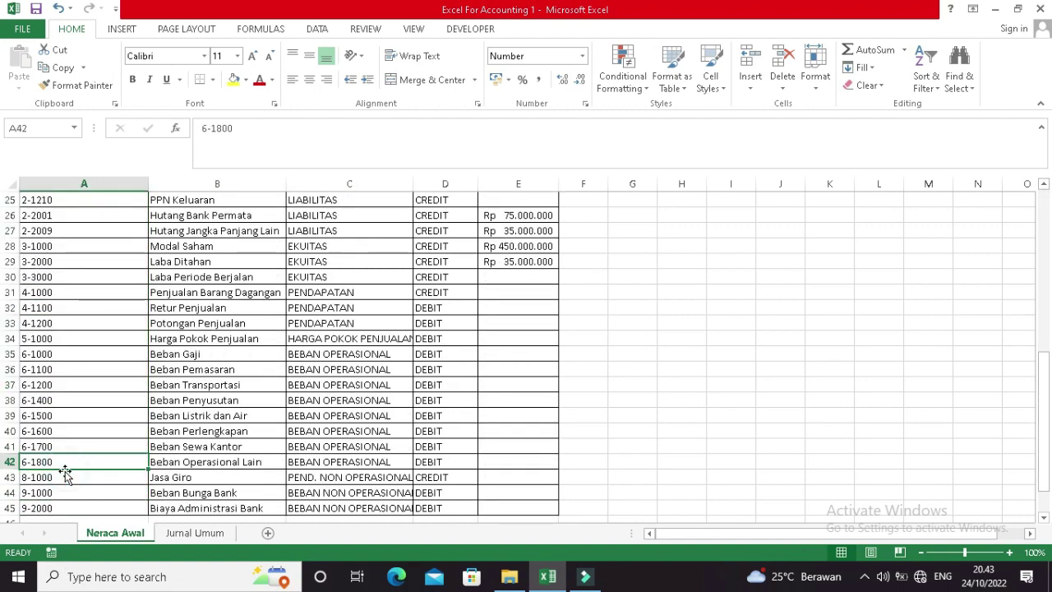
key("ctrl+Up")
scroll(66, 464, "up", 1)
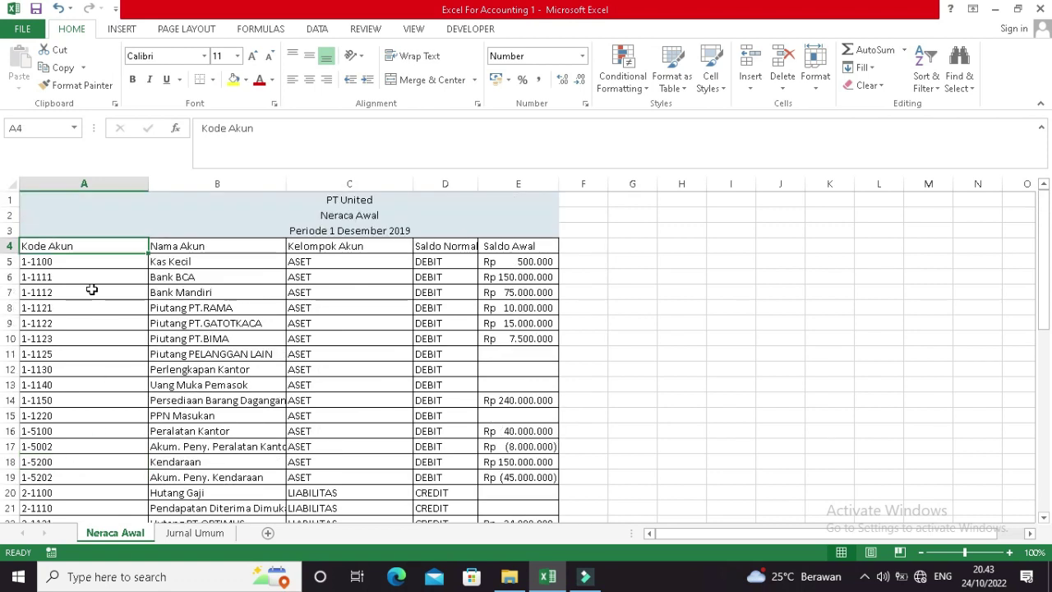
left_click(84, 261)
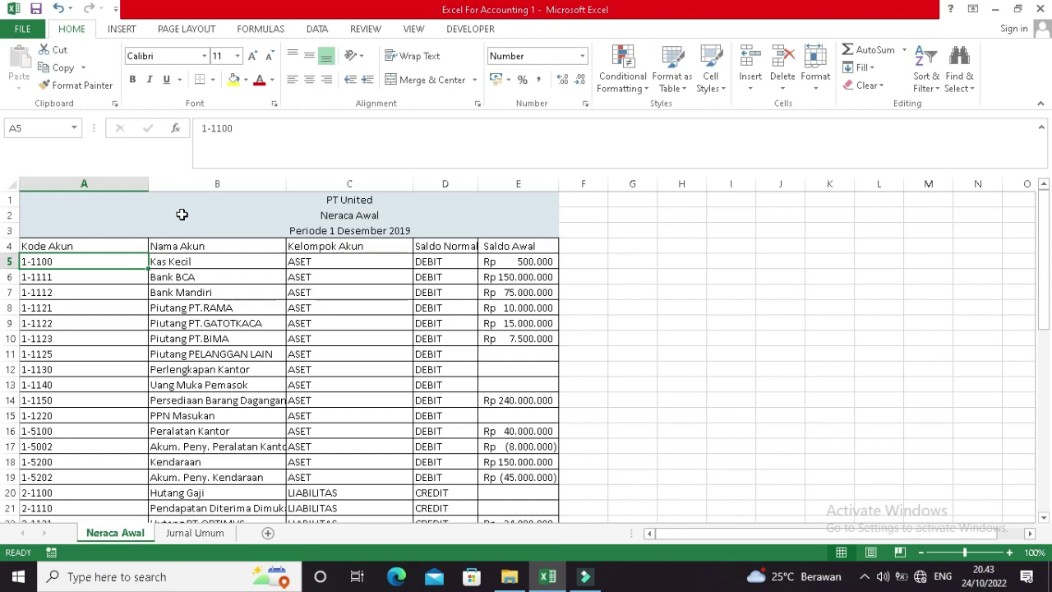
key("ctrl+shift+Down")
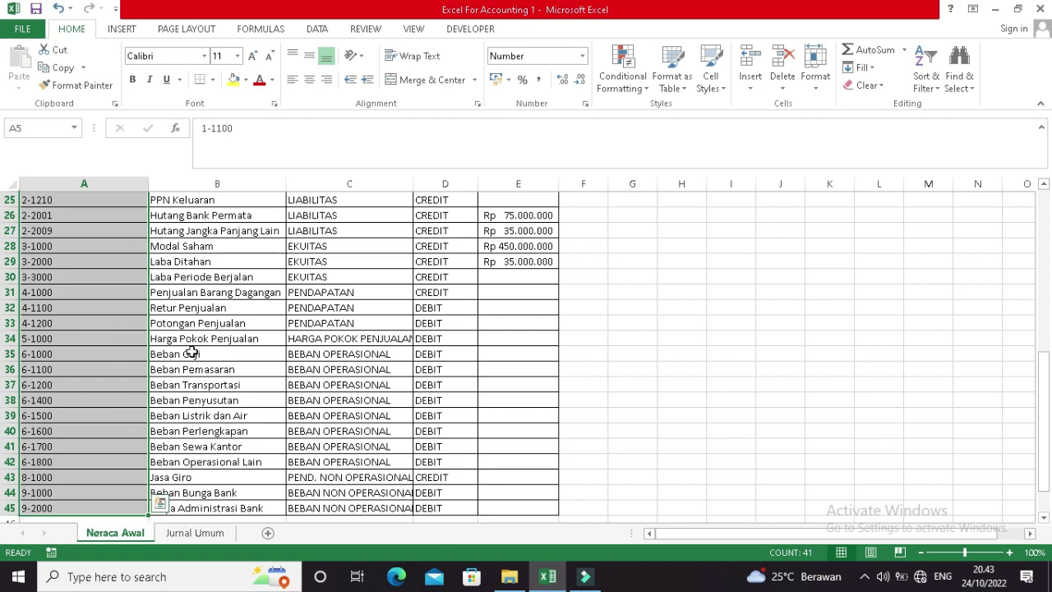
left_click(27, 128)
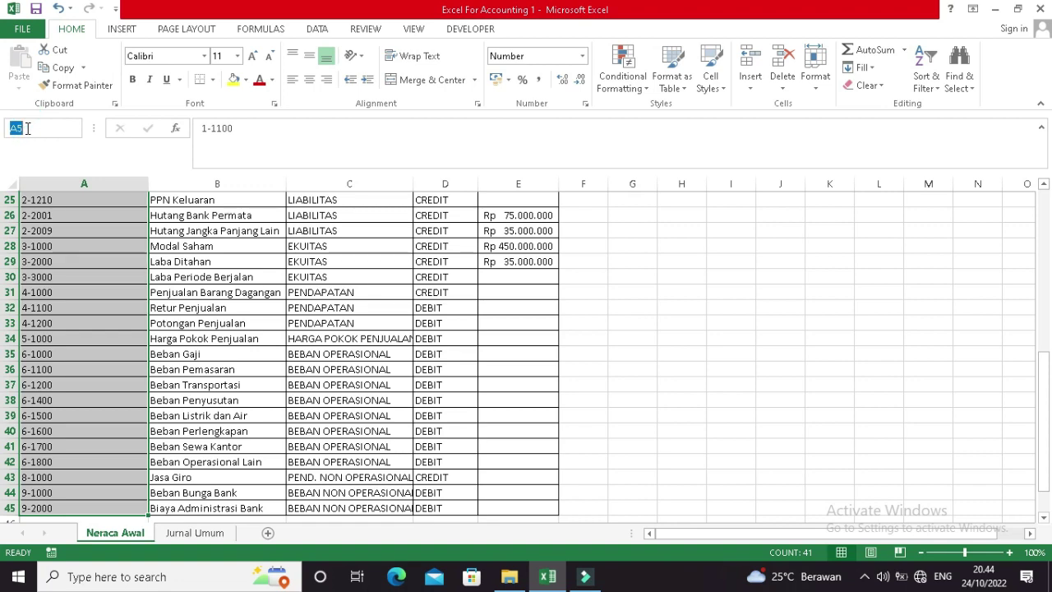
type("NoAkun")
key("Return")
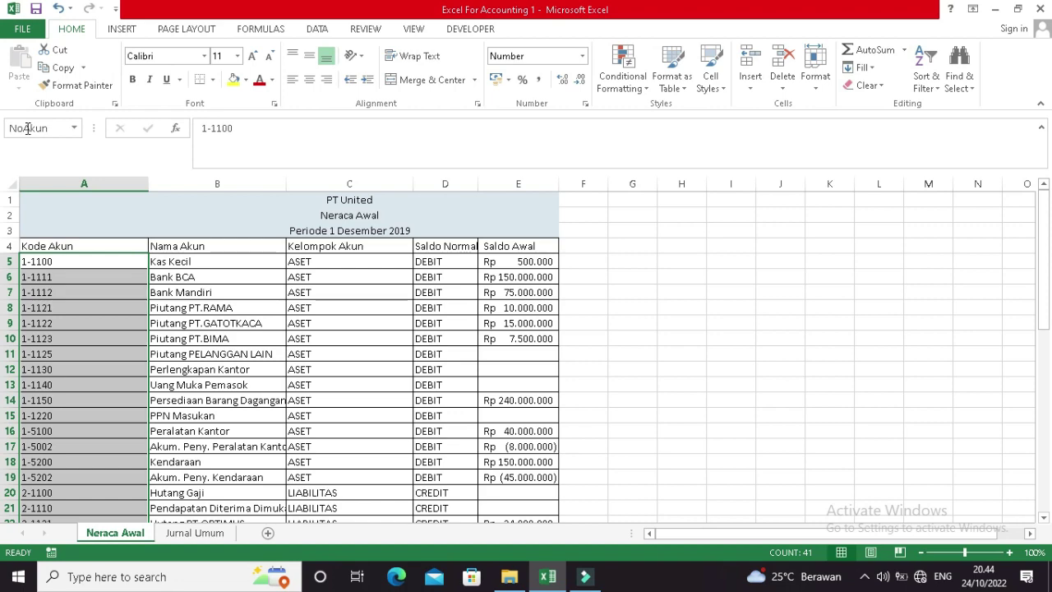
Check which Kode Akun cells the NoAkun range covers on the Neraca Awal sheet.
scroll(76, 277, "down", 2)
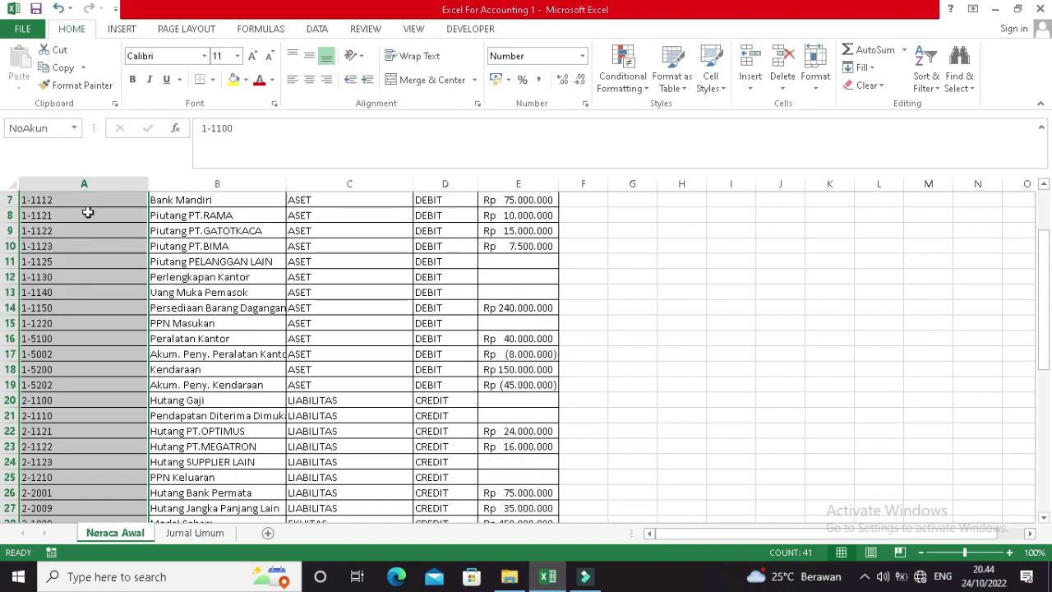
scroll(102, 227, "down", 13)
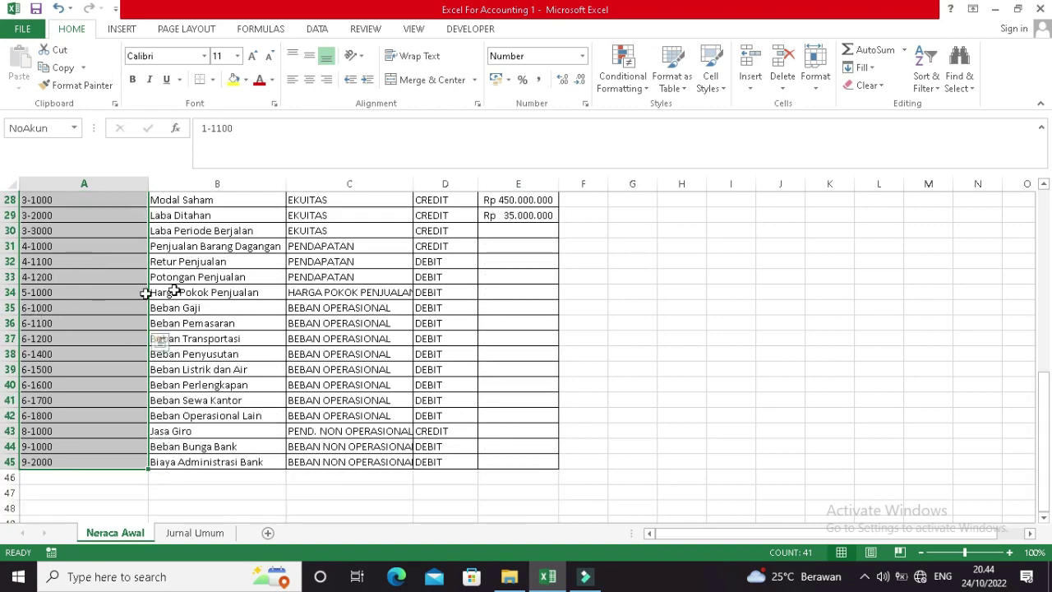
scroll(71, 301, "up", 8)
scroll(105, 366, "up", 7)
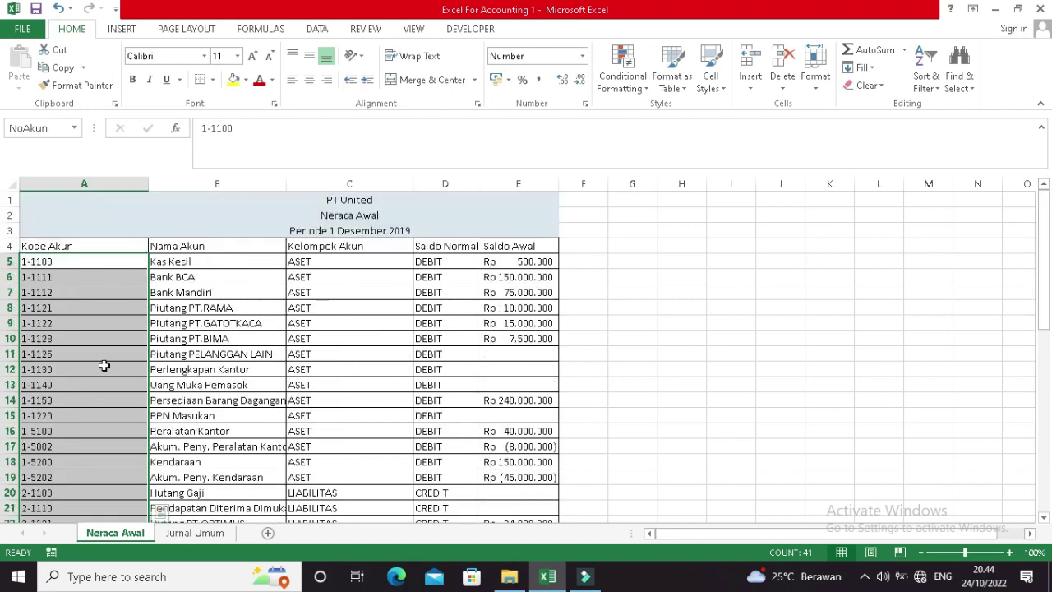
scroll(103, 248, "down", 13)
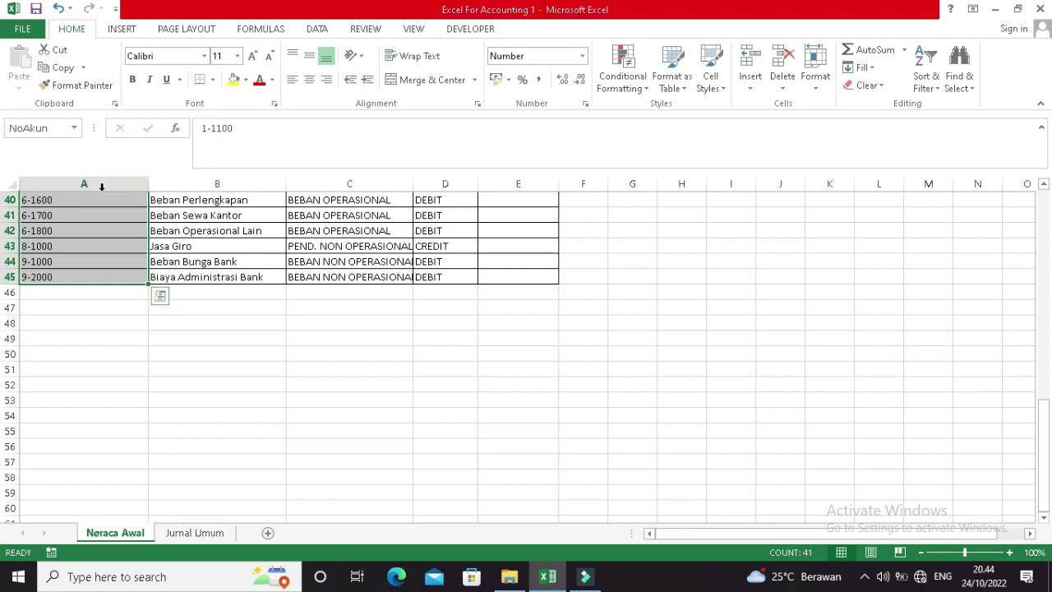
Set up data validation of the List type for the No Akun cell F5 on the Jurnal Umum sheet.
left_click(212, 534)
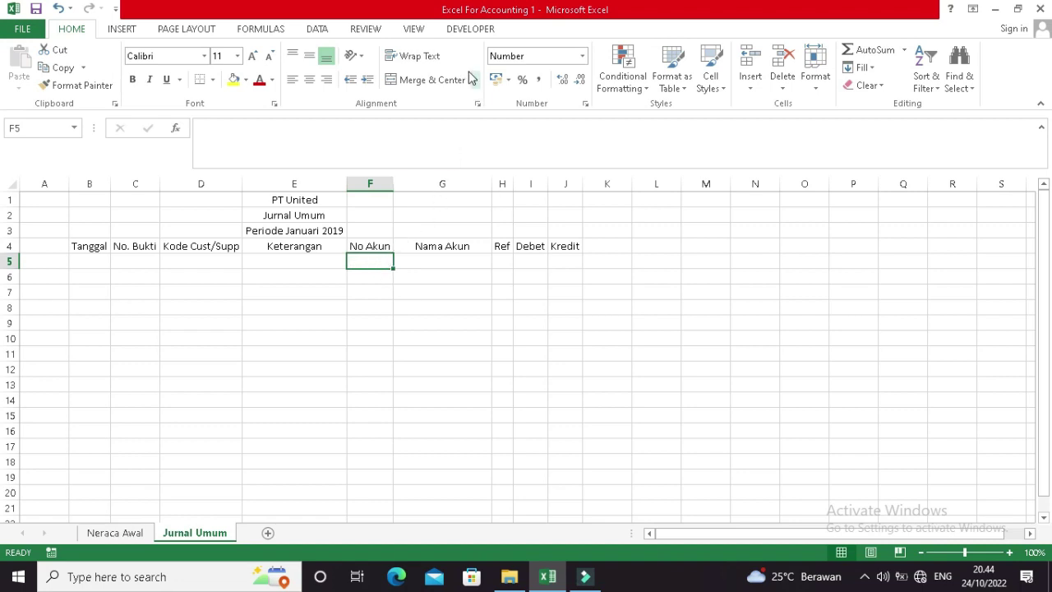
left_click(317, 28)
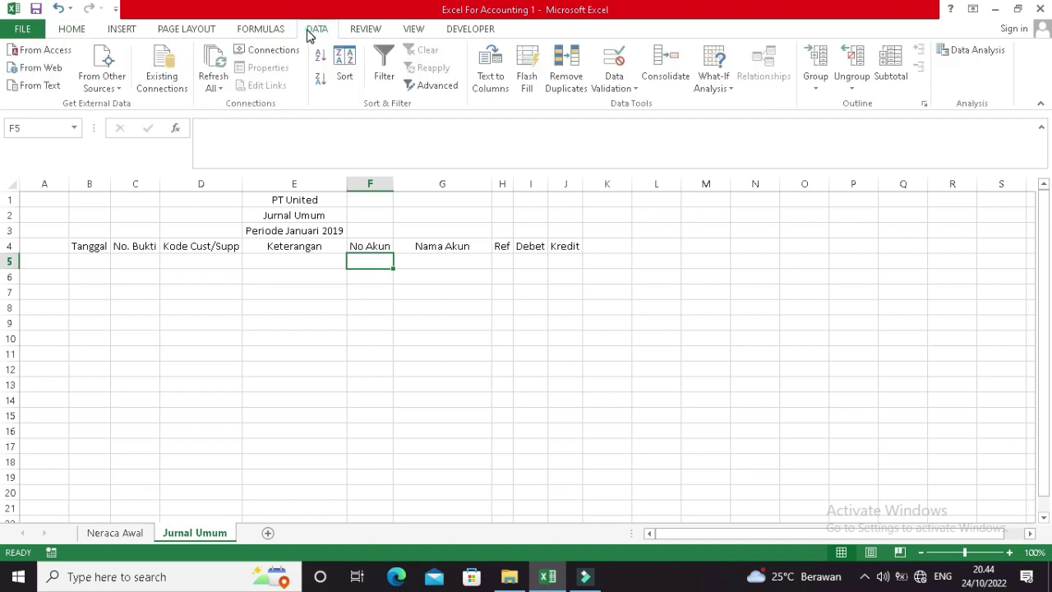
left_click(613, 67)
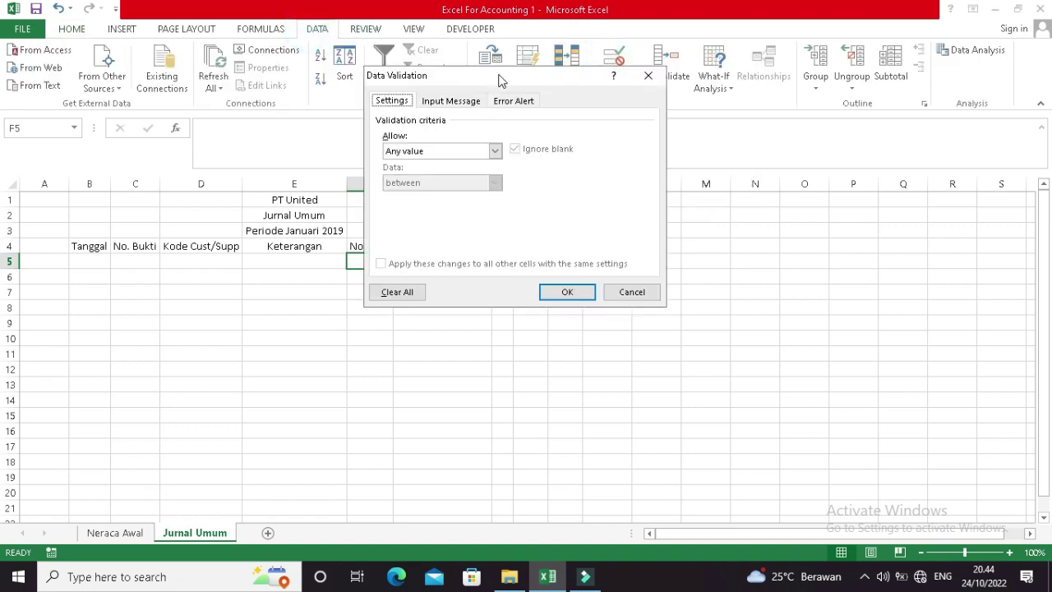
left_click_drag(462, 74, 562, 102)
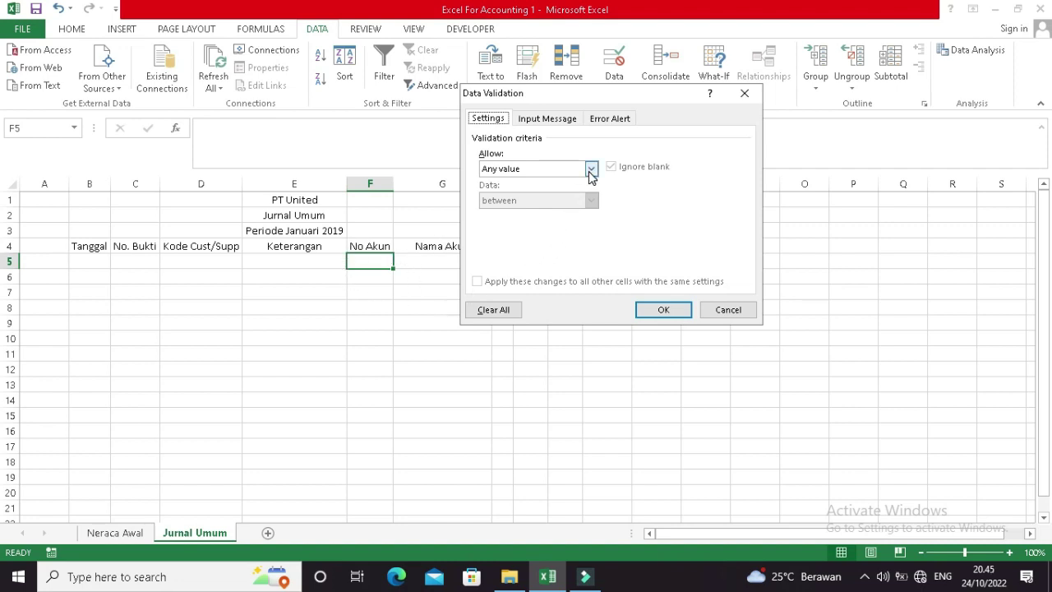
left_click(528, 170)
left_click(511, 214)
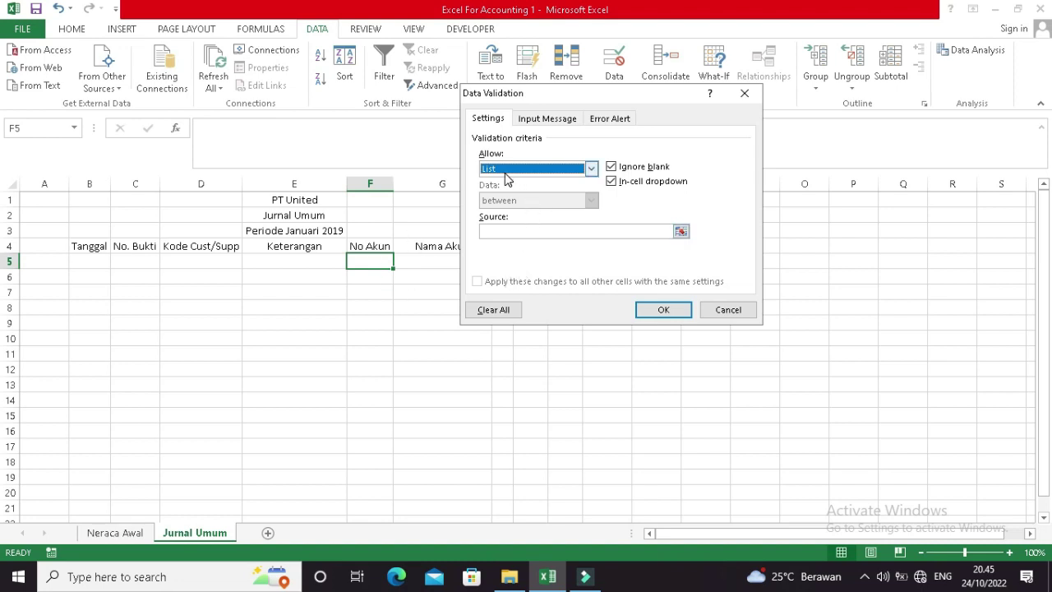
Try to pick the account codes A5:A45 on the Neraca Awal sheet as the validation list's source.
left_click(488, 232)
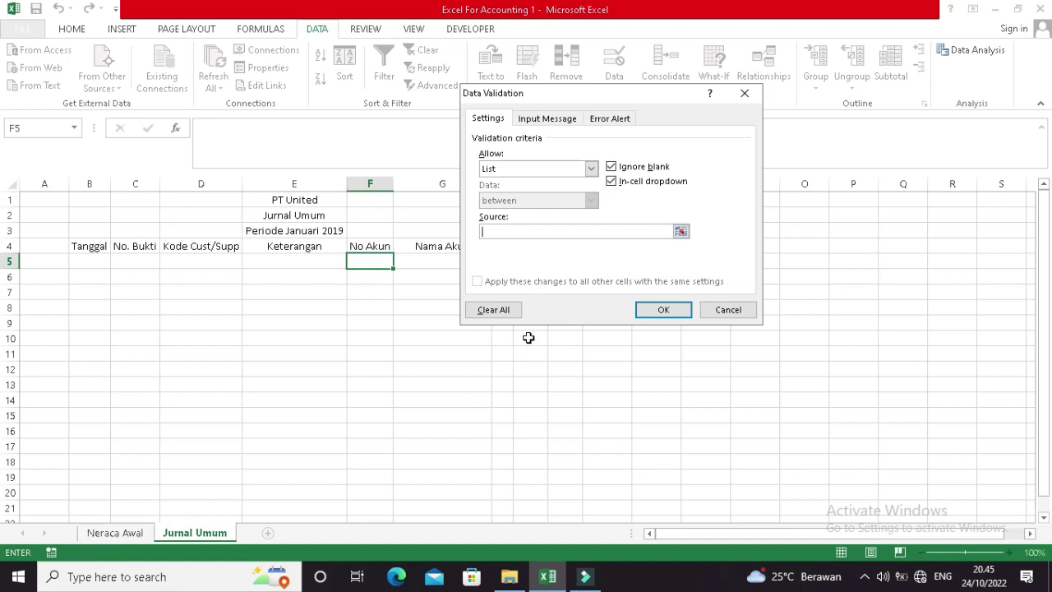
left_click(135, 534)
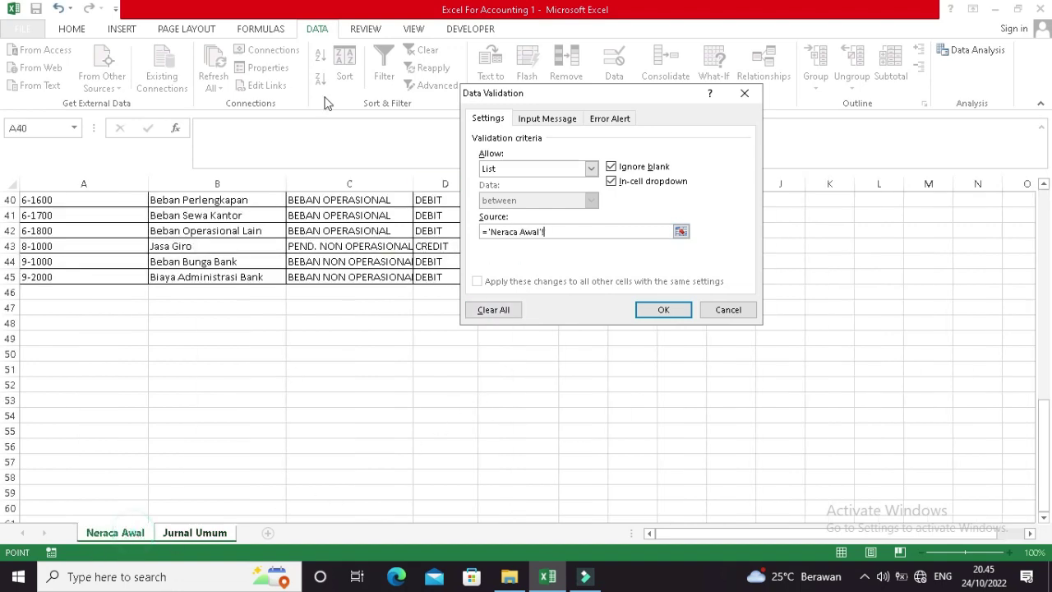
left_click_drag(85, 279, 80, 256)
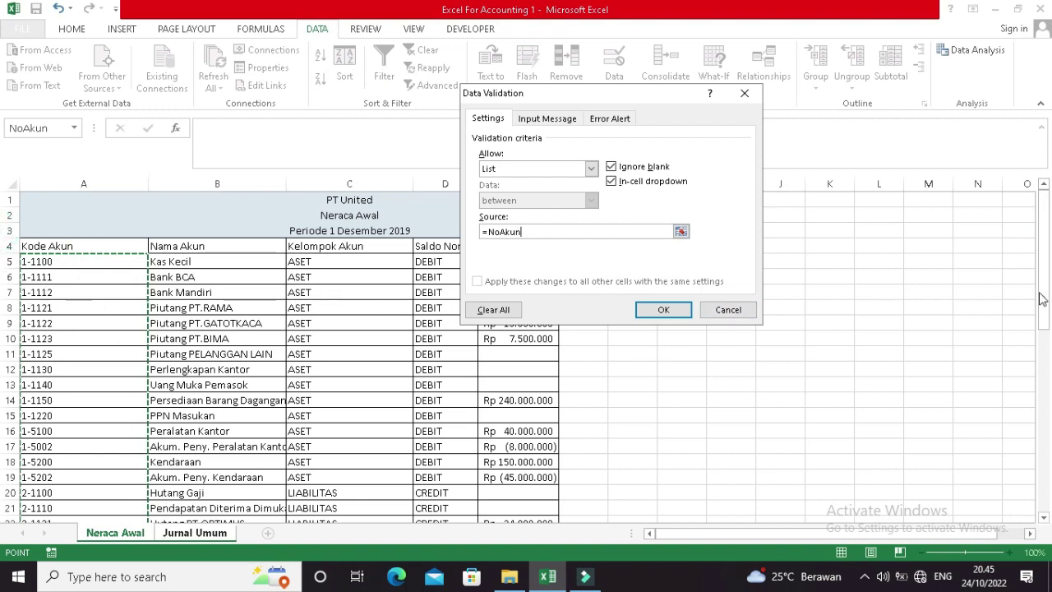
left_click_drag(1046, 259, 1041, 366)
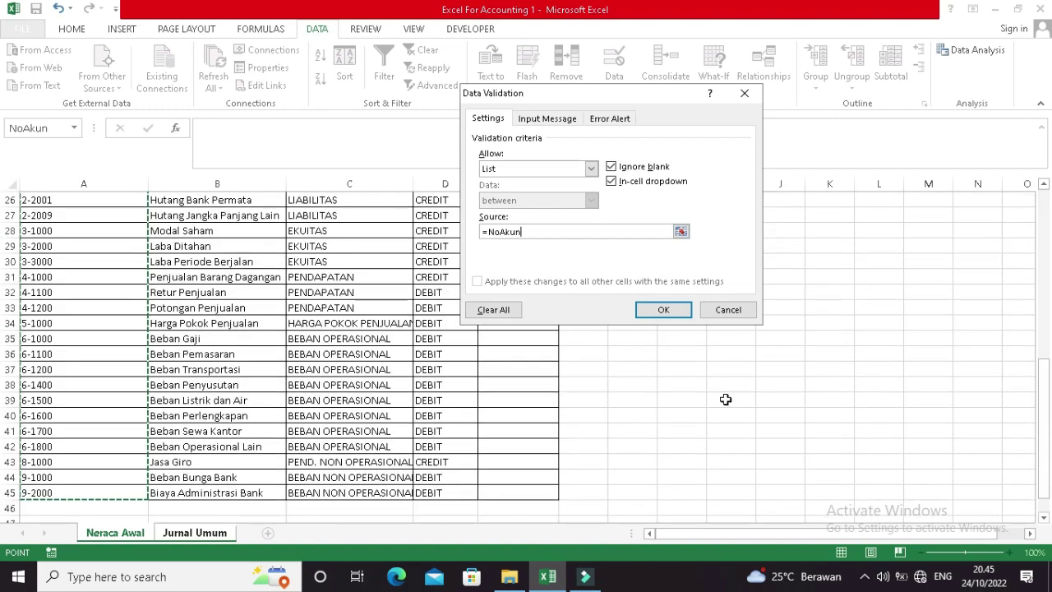
left_click(184, 534)
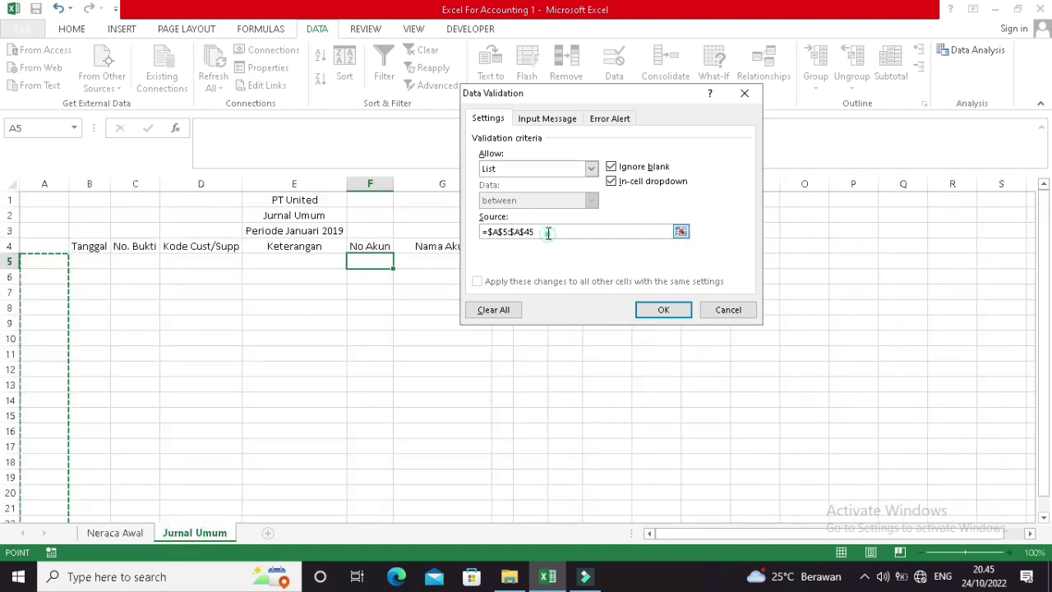
Replace the validation list's source with =NoAkun and apply the rule to F5.
left_click_drag(549, 231, 401, 231)
key("BackSpace")
type("=NoAkun")
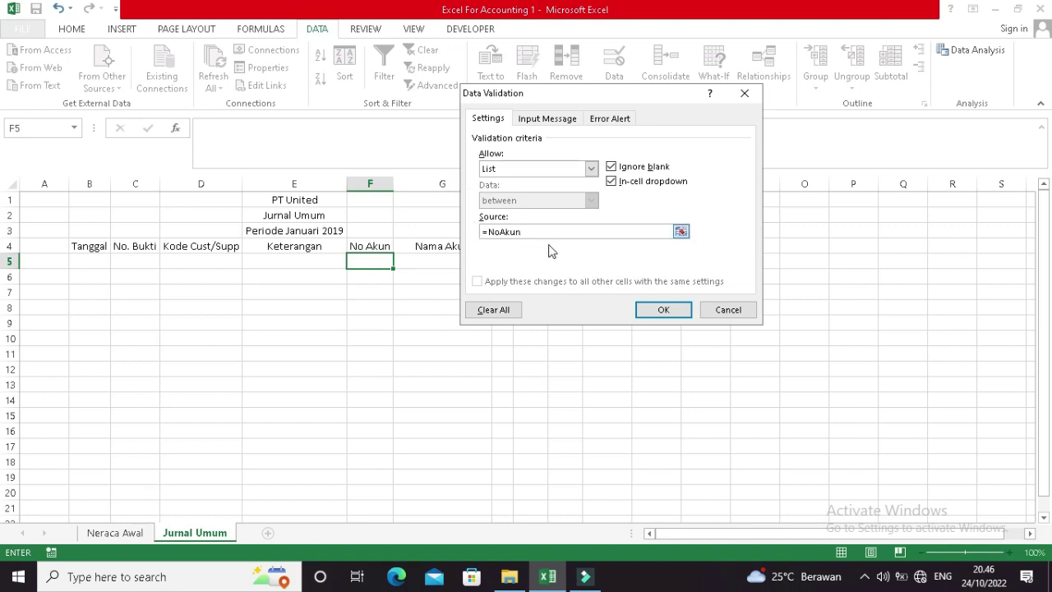
left_click(648, 309)
Check the account codes offered by the dropdown list in the No Akun cell F5.
left_click(374, 261)
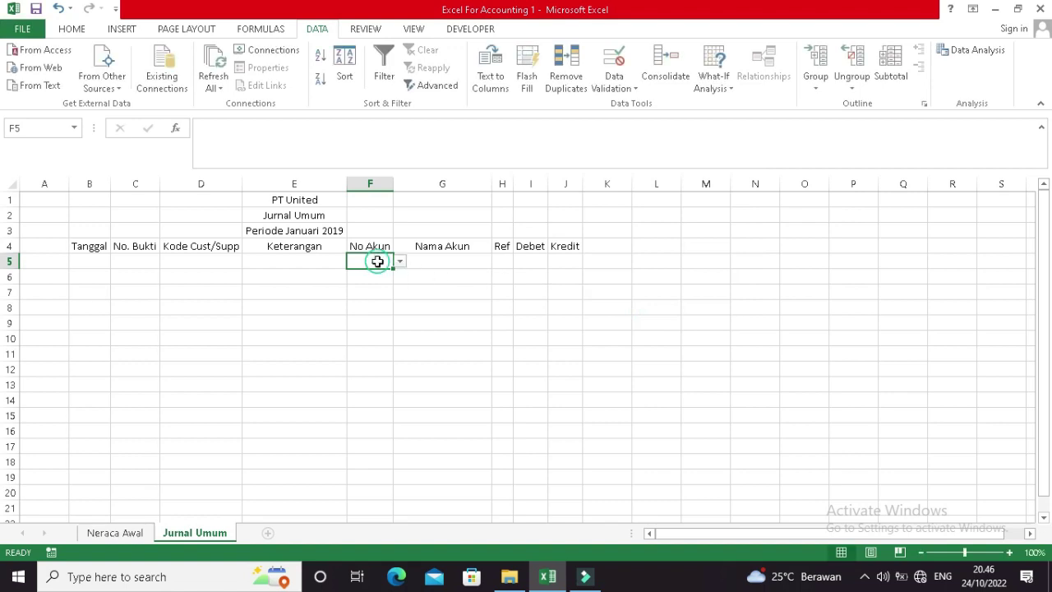
left_click(400, 263)
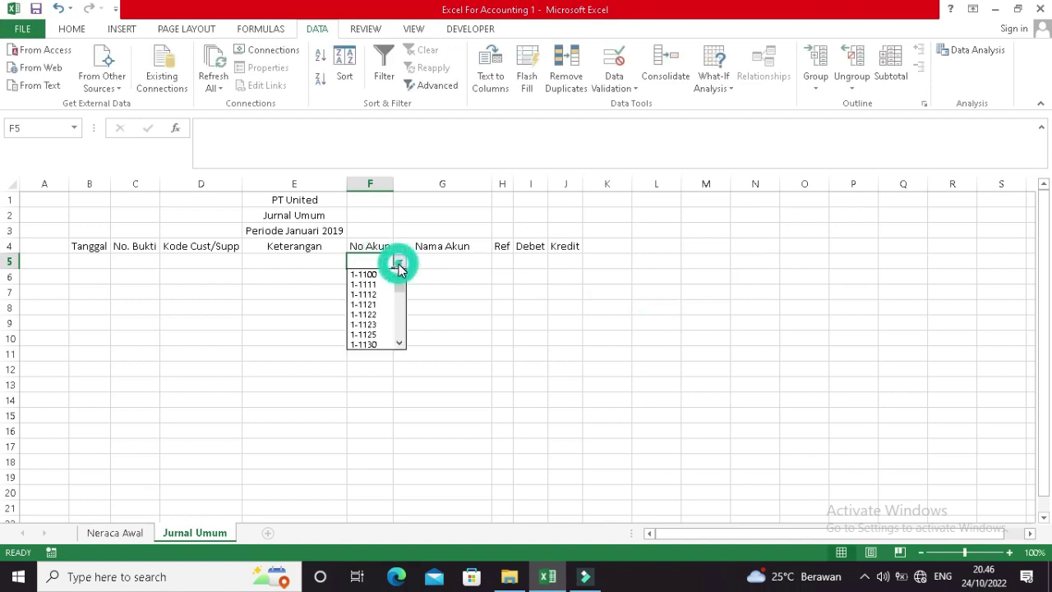
left_click_drag(402, 298, 407, 249)
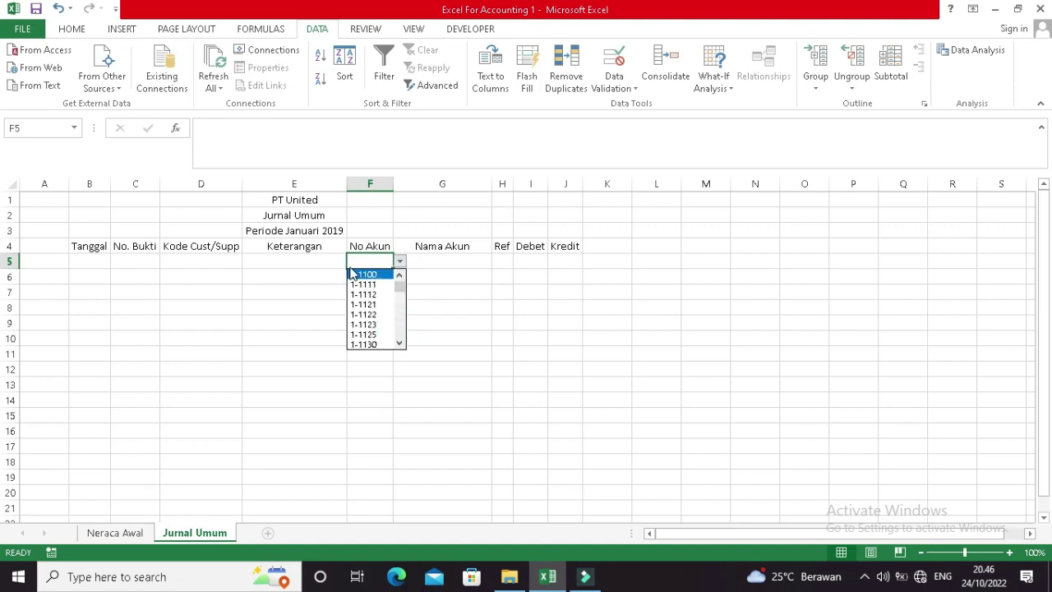
Try to enter 50000 in F5 to test the validation, and cancel the entry.
left_click(360, 257)
type("50000")
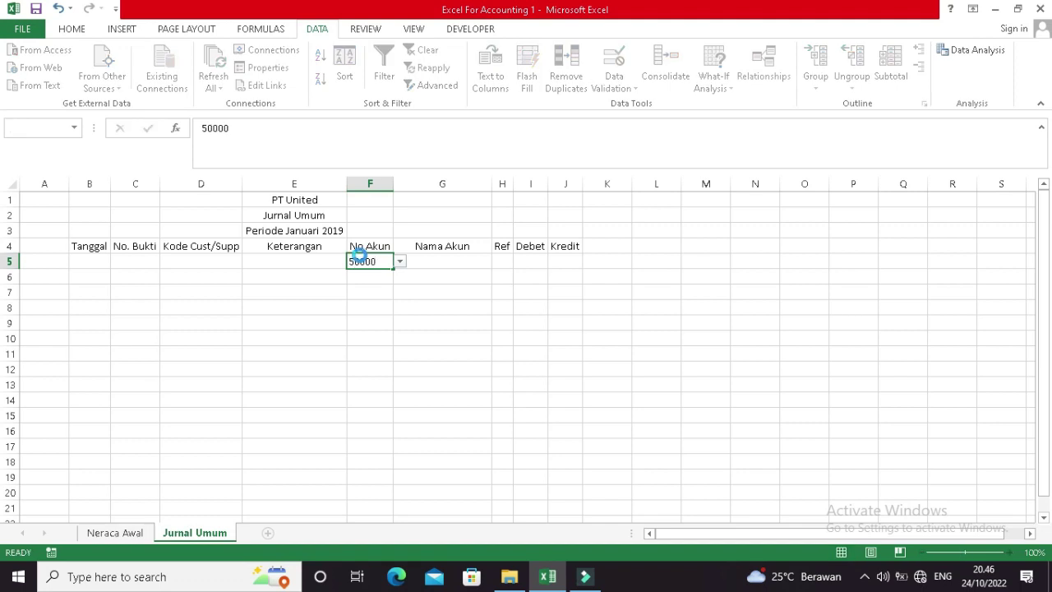
left_click(360, 255)
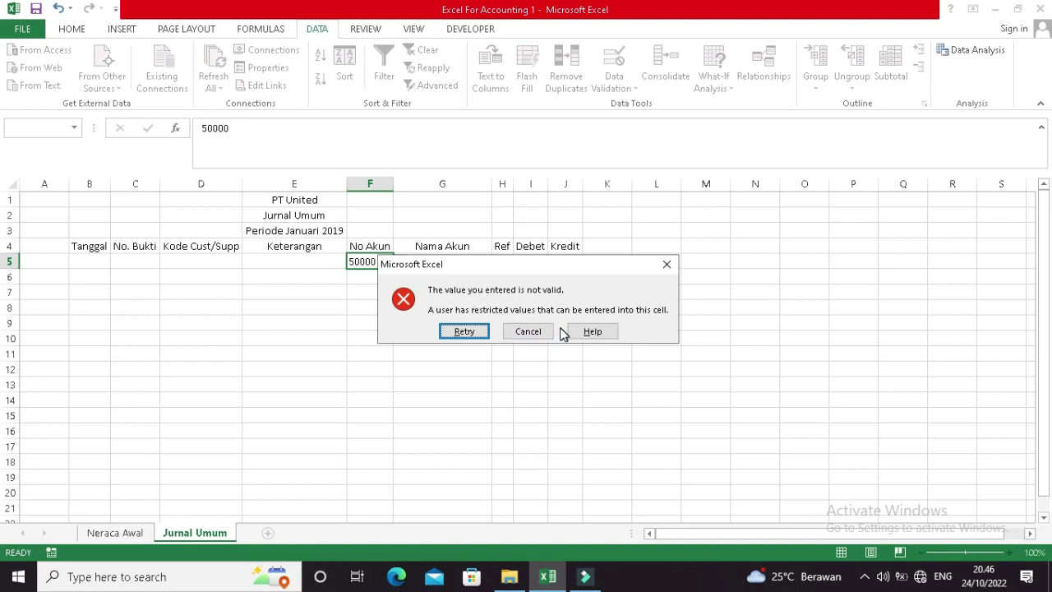
left_click(528, 331)
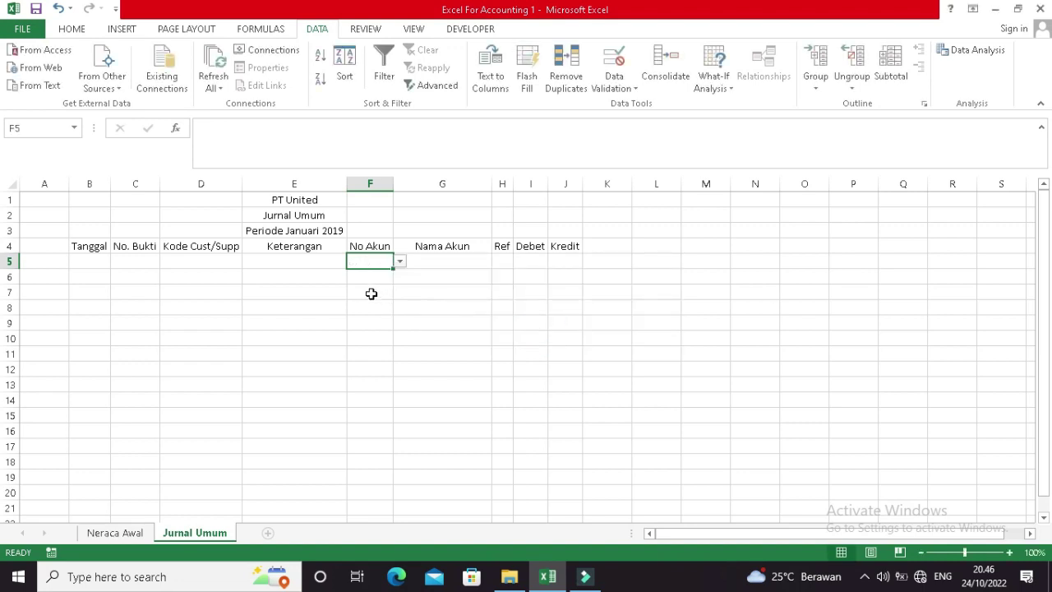
left_click(458, 263)
left_click(458, 292)
left_click(367, 260)
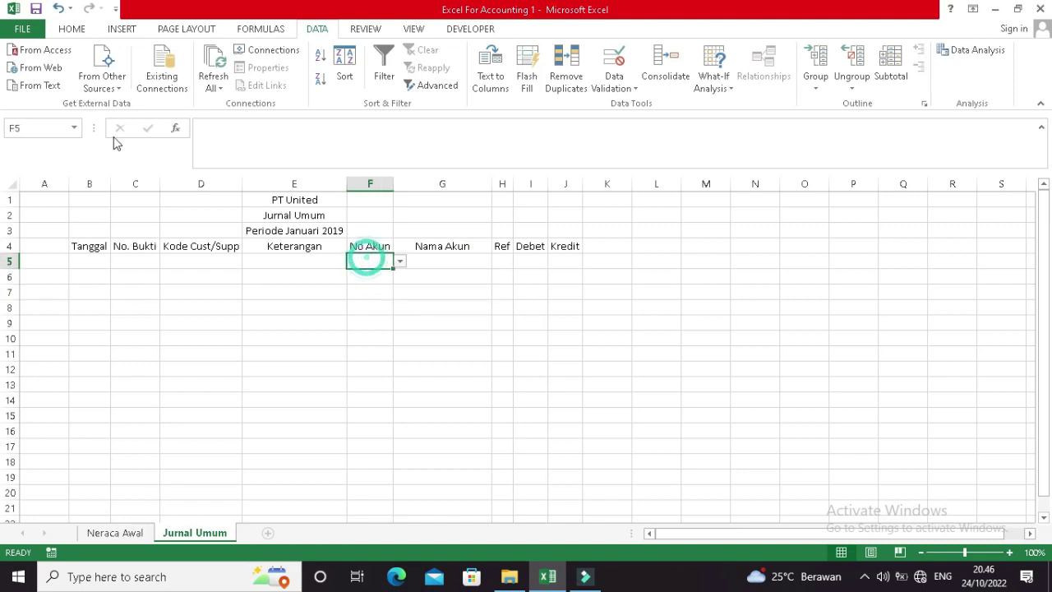
left_click(70, 30)
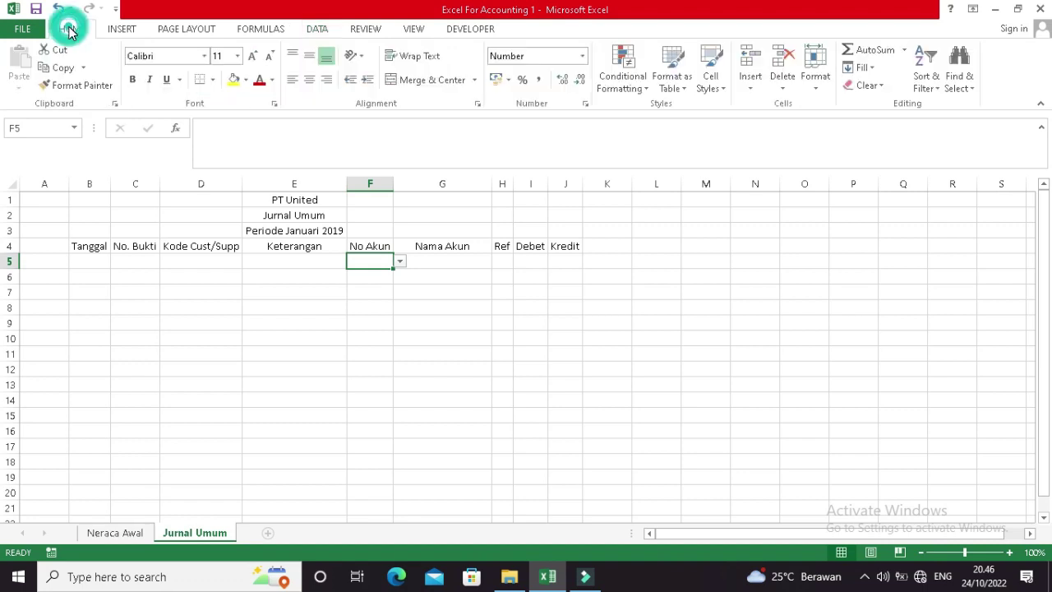
left_click(212, 79)
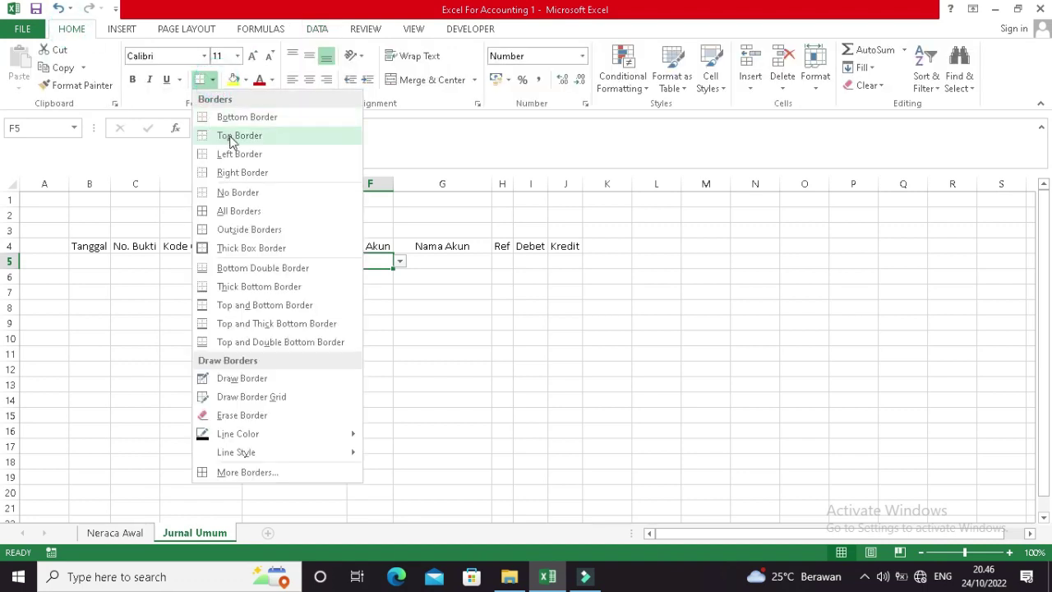
left_click(237, 192)
left_click(433, 262)
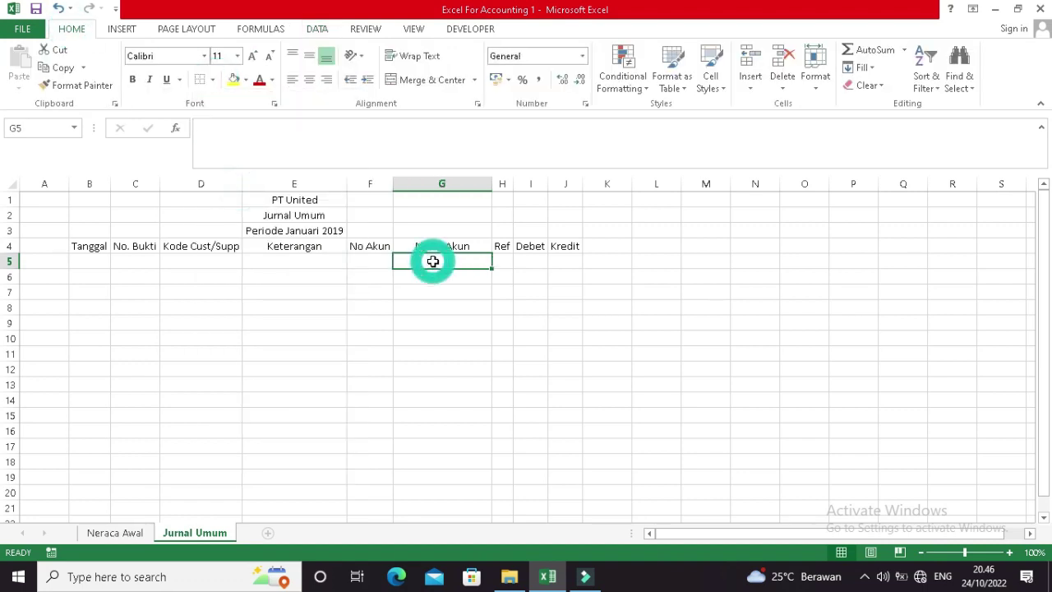
Choose account code 1-1100 from the dropdown list in the No Akun cell F5.
left_click(374, 264)
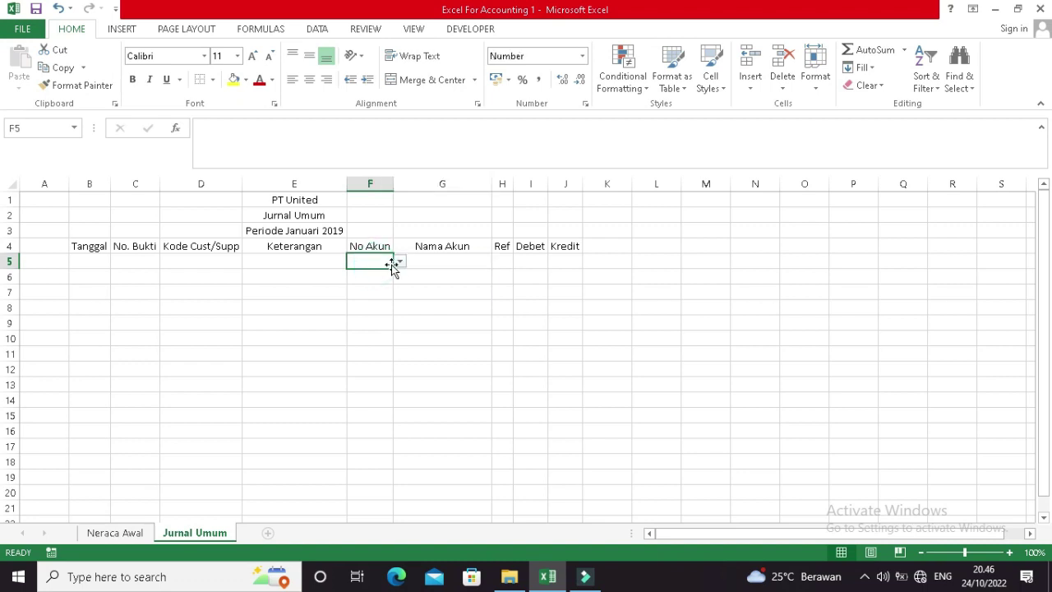
left_click(399, 261)
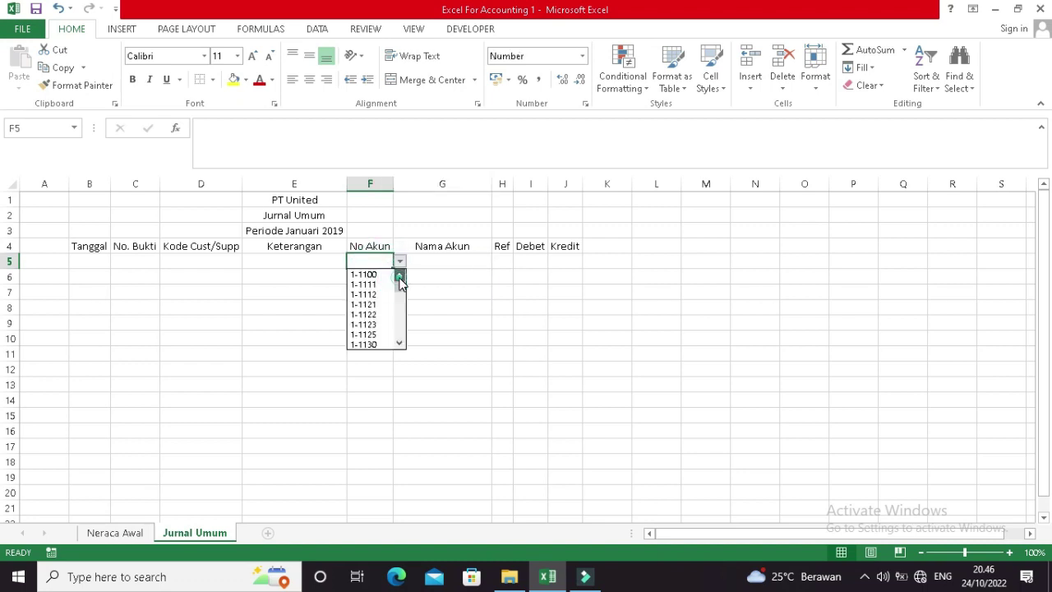
left_click(385, 275)
Start a VLOOKUP formula in the Nama Akun cell G5 with F5 as the lookup value.
left_click(446, 264)
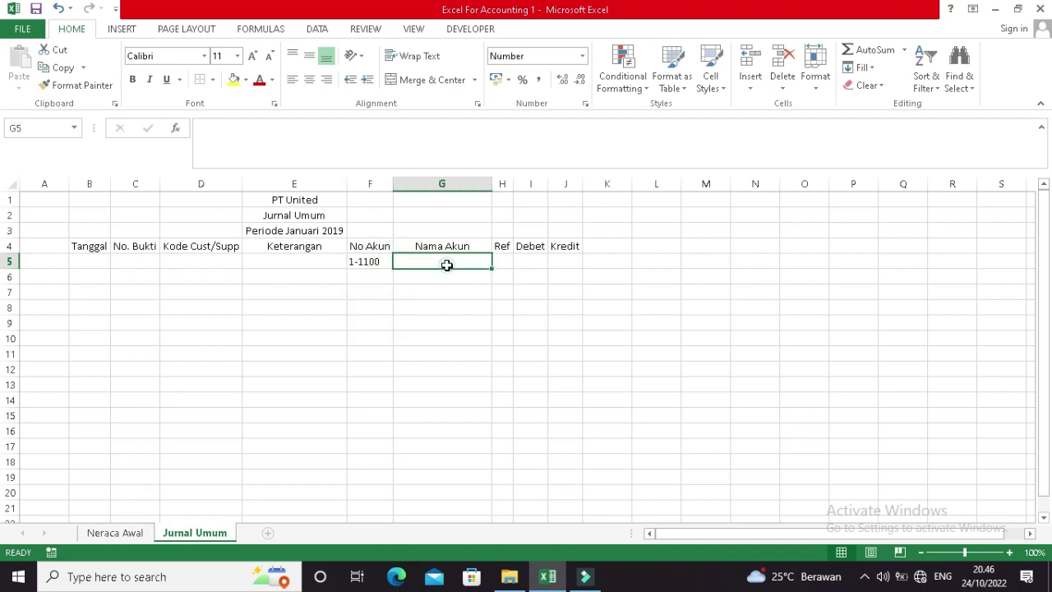
type("=V")
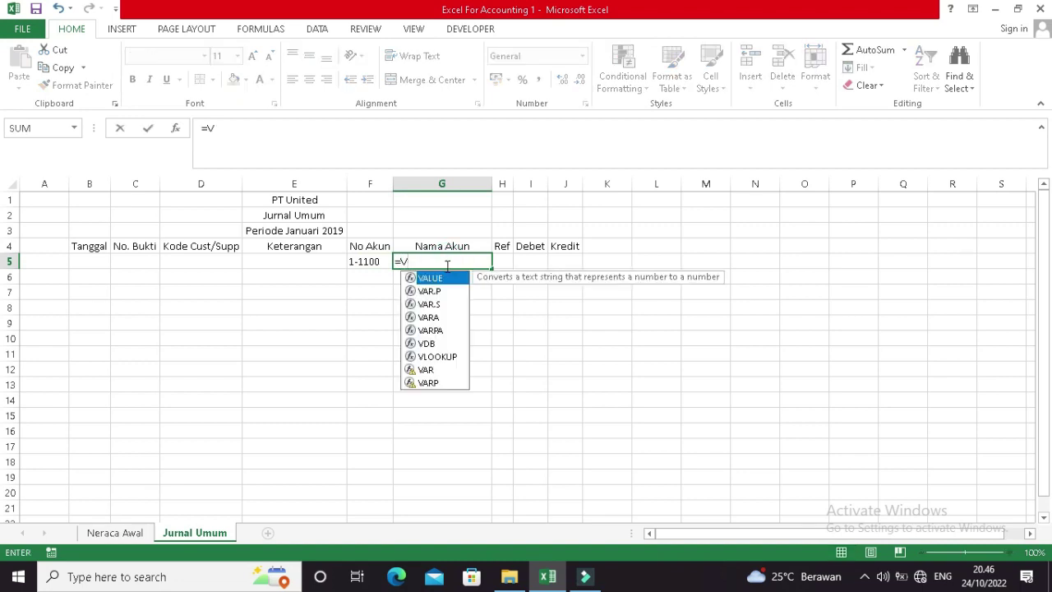
type("LOOKUP(")
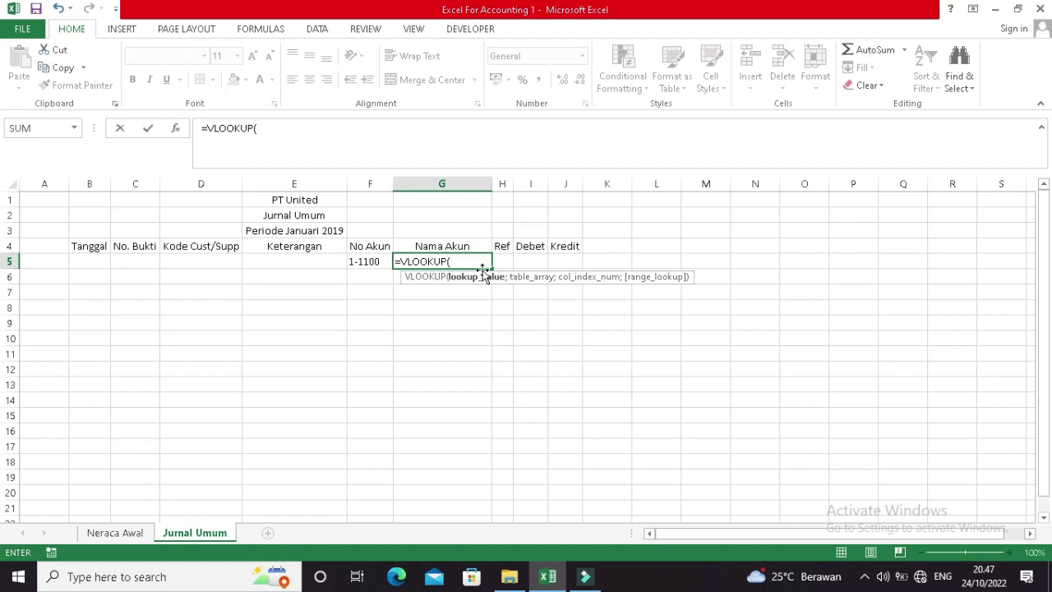
left_click(364, 260)
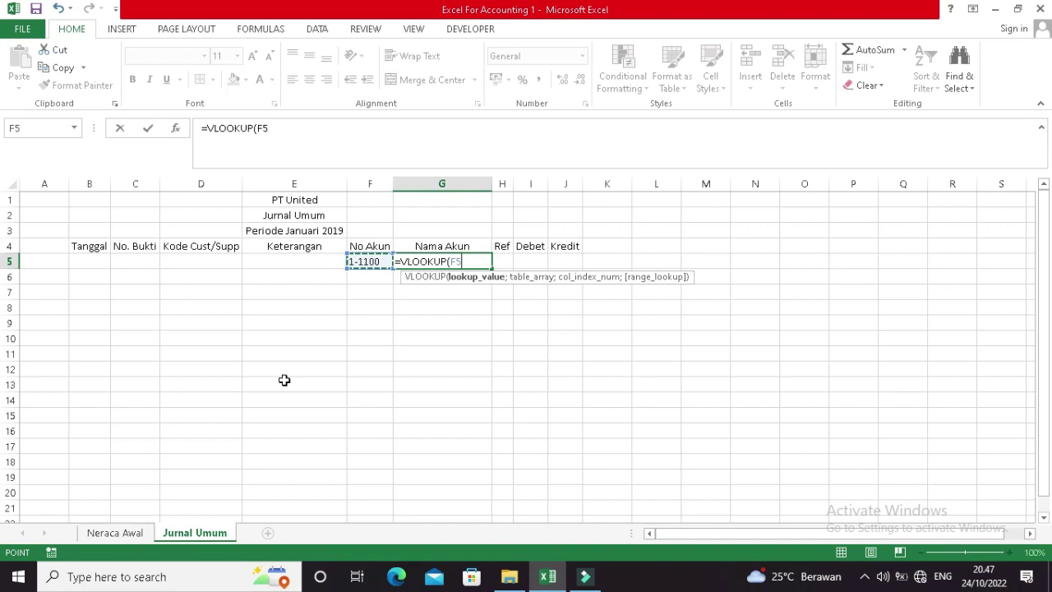
type(";")
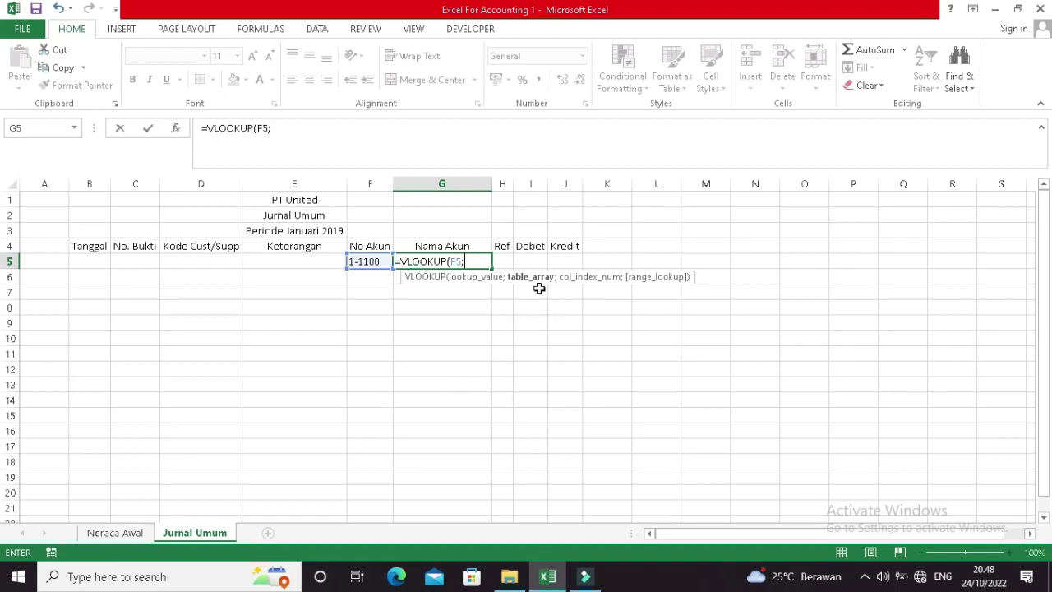
Set the lookup's table array to the absolute range $A$4:$E$45 on the Neraca Awal sheet.
left_click(115, 533)
scroll(179, 400, "up", 4)
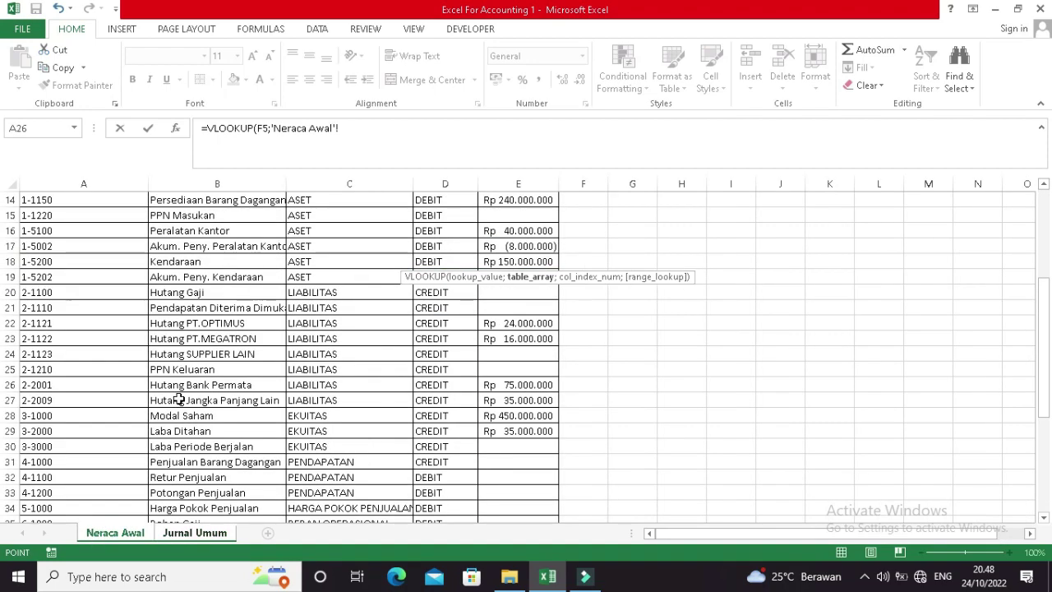
scroll(179, 400, "up", 5)
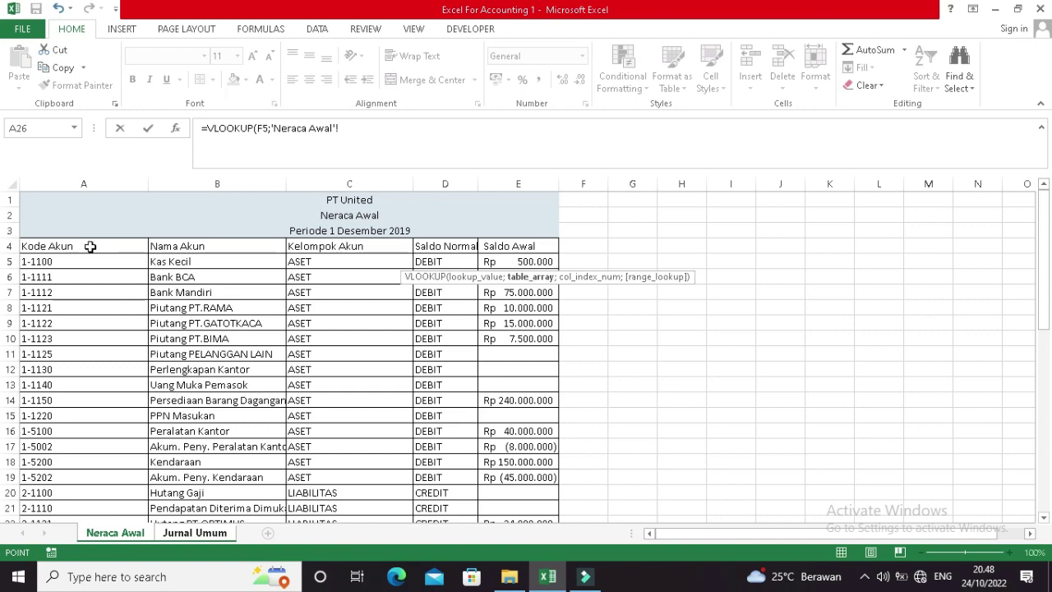
left_click_drag(89, 246, 508, 486)
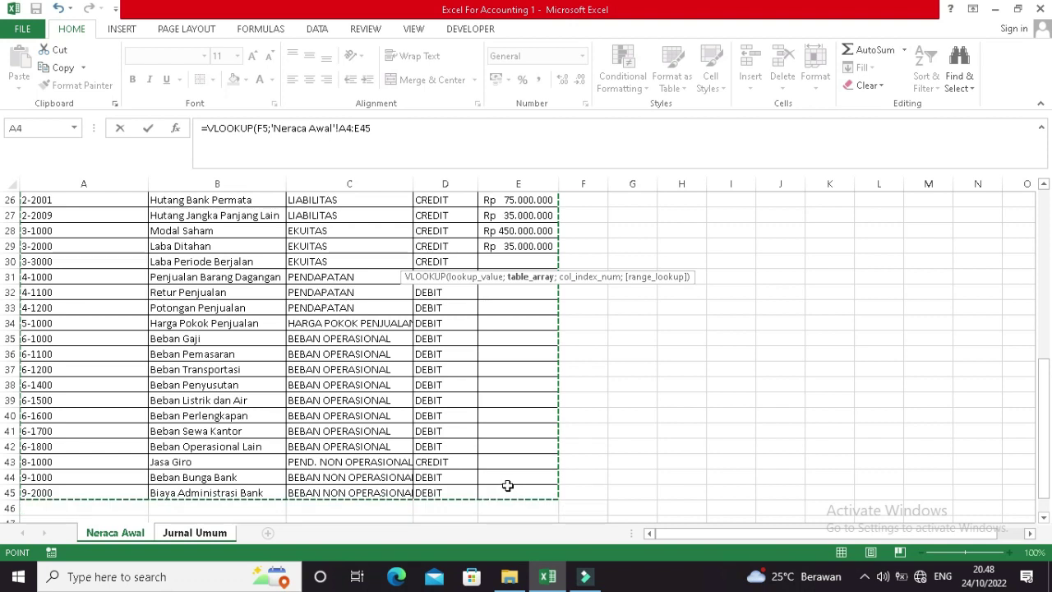
key("F4")
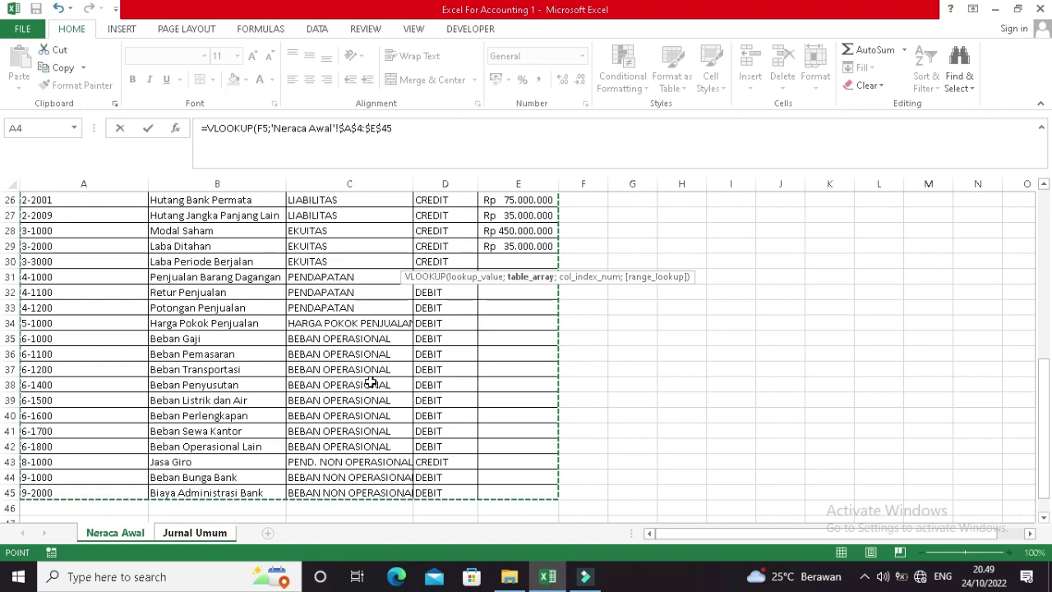
scroll(370, 382, "up", 8)
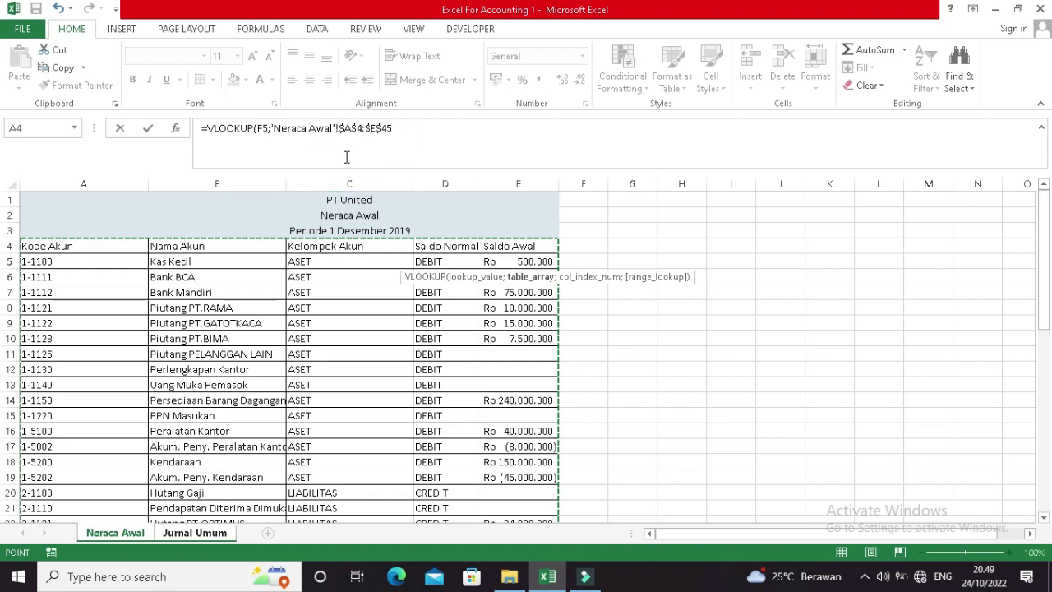
Complete the VLOOKUP in G5 with column index 2 and range lookup 0.
left_click(411, 131)
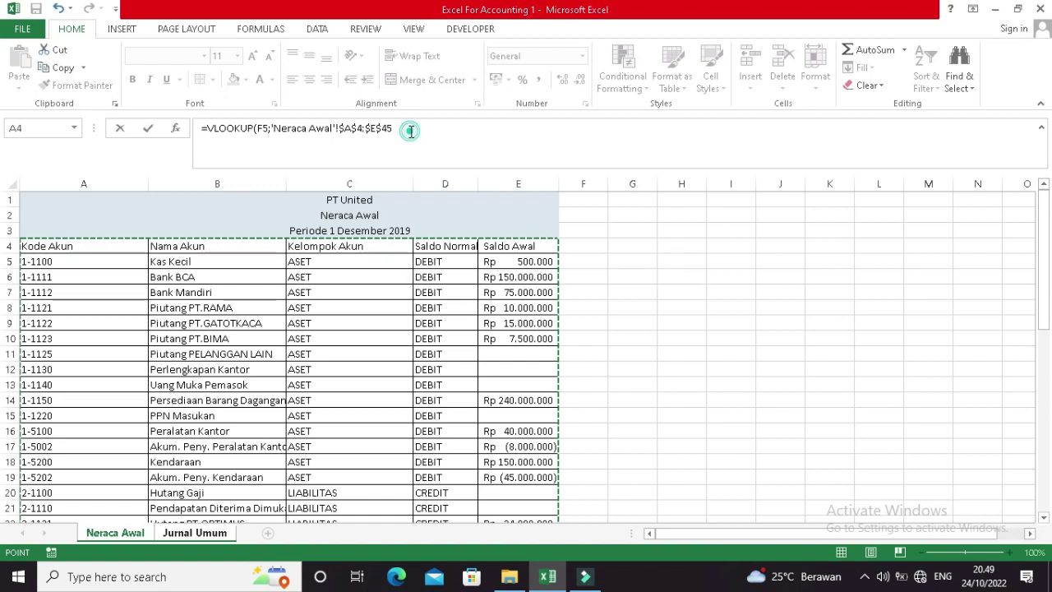
type(";2")
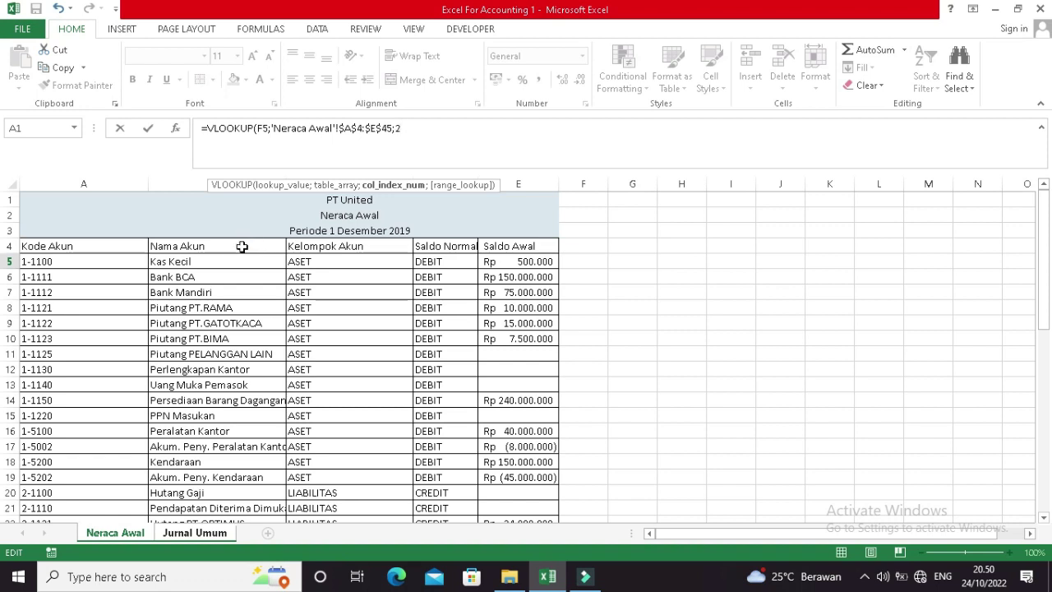
type(";0)")
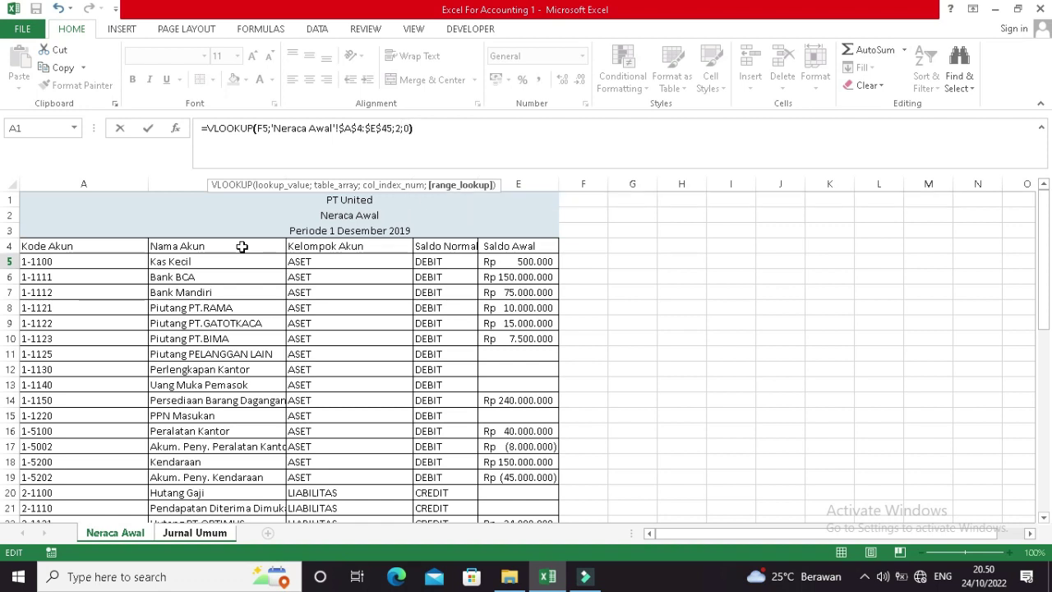
key("Return")
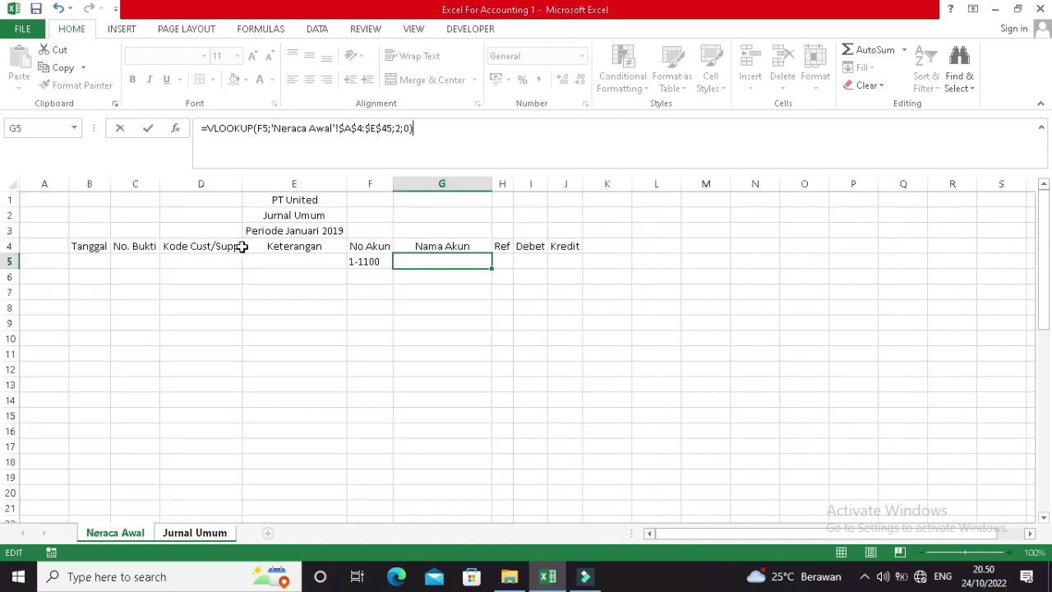
key("Up")
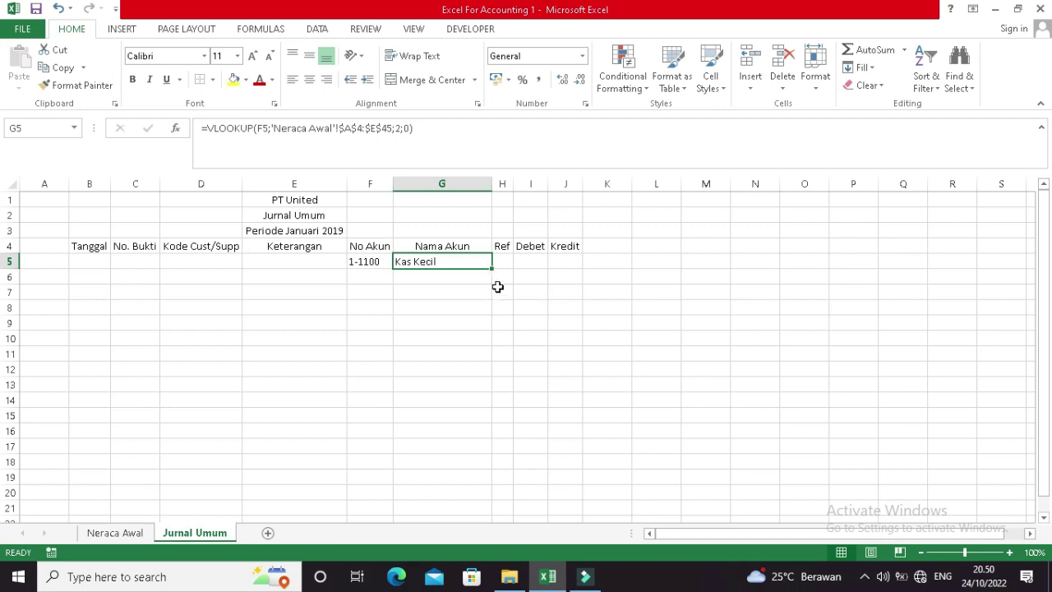
Clear the account code in F5 and fill F5:G5 down to row 100.
left_click(368, 264)
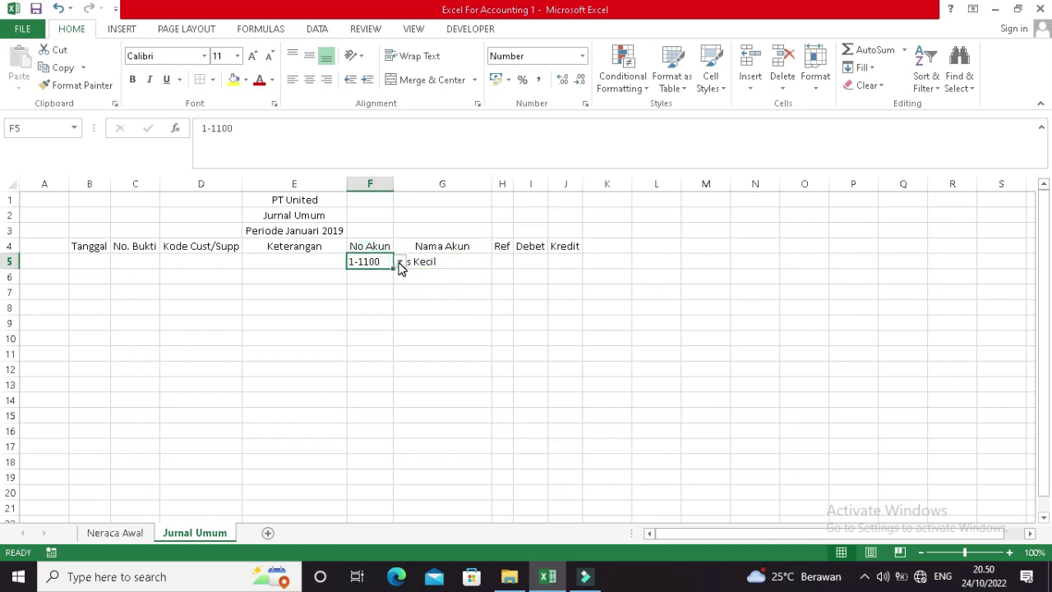
left_click(398, 261)
left_click(372, 261)
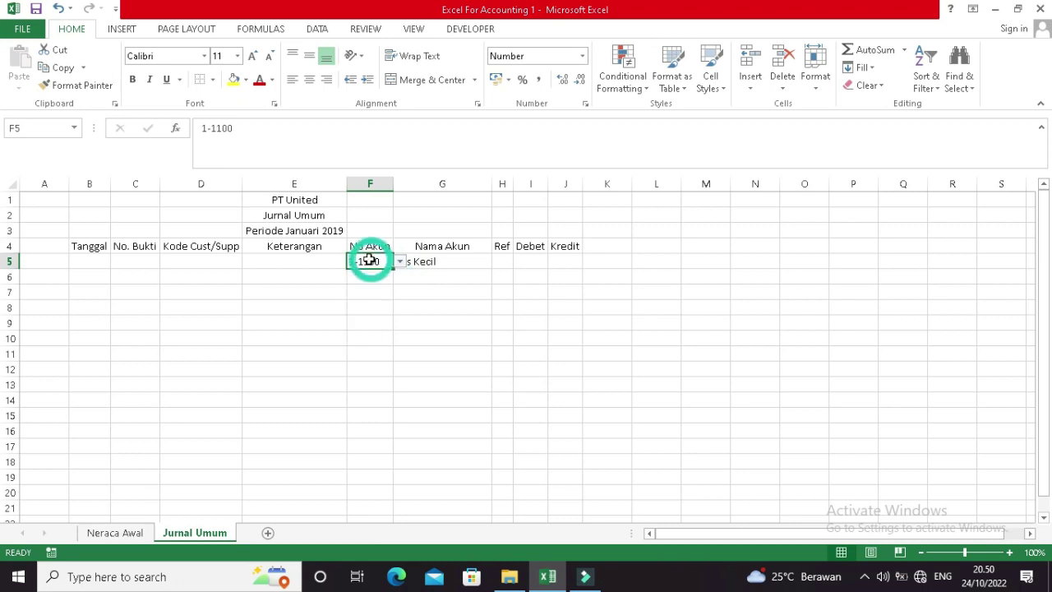
key("Delete")
left_click_drag(370, 261, 410, 284)
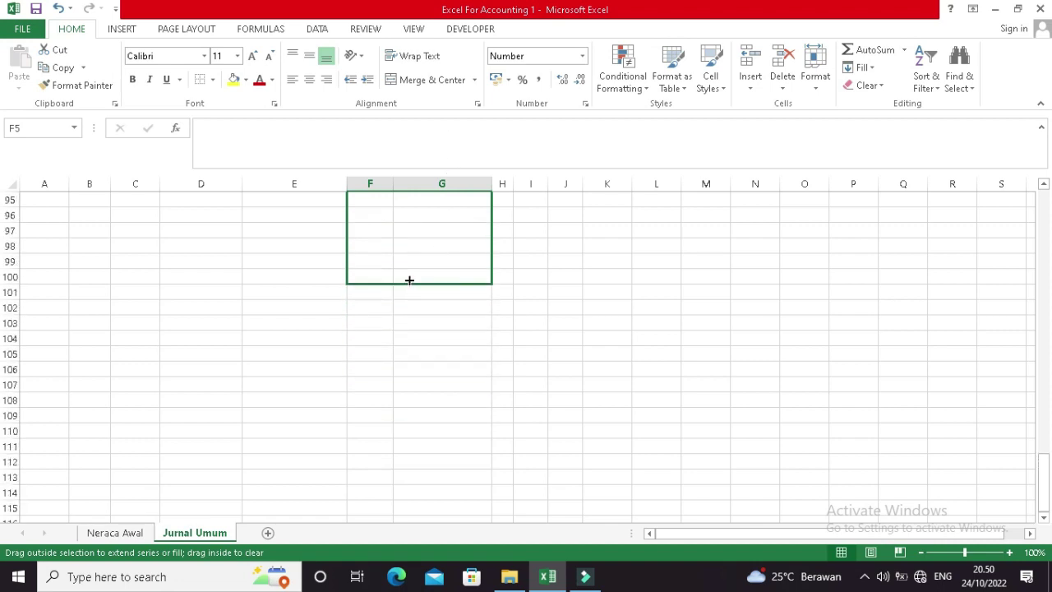
left_click_drag(409, 280, 408, 280)
scroll(406, 279, "up", 18)
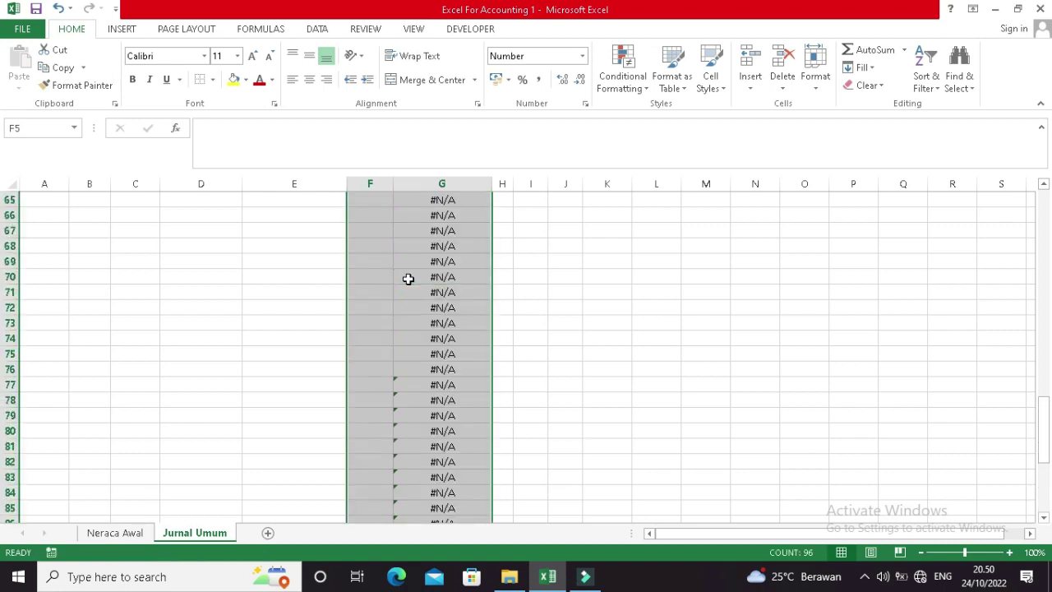
left_click(418, 287)
key("ctrl+Up")
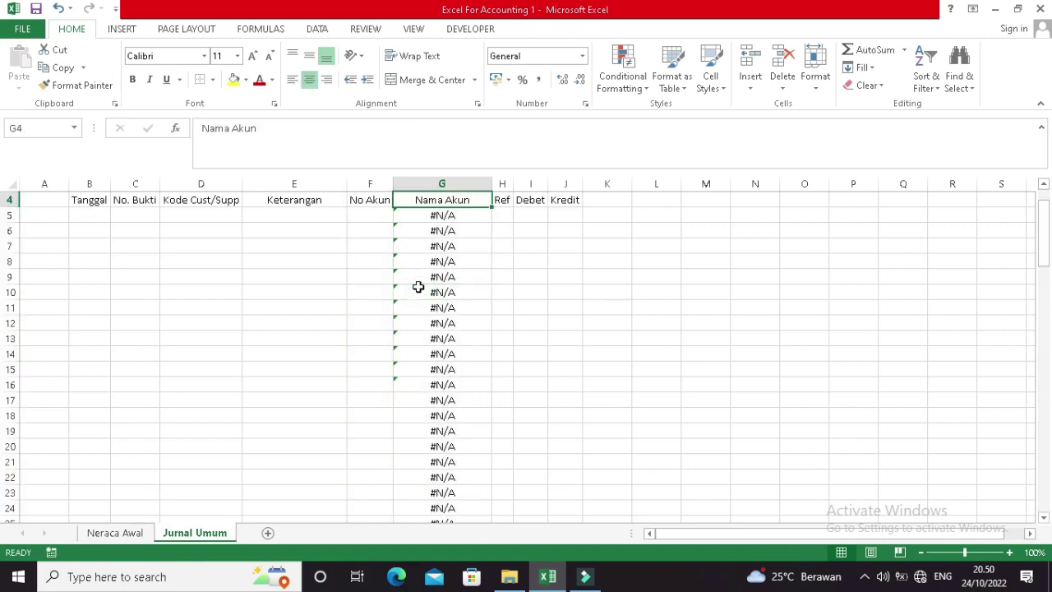
Test the lookup by choosing account code 1-1100 in F5, and clear the cell again.
left_click(367, 217)
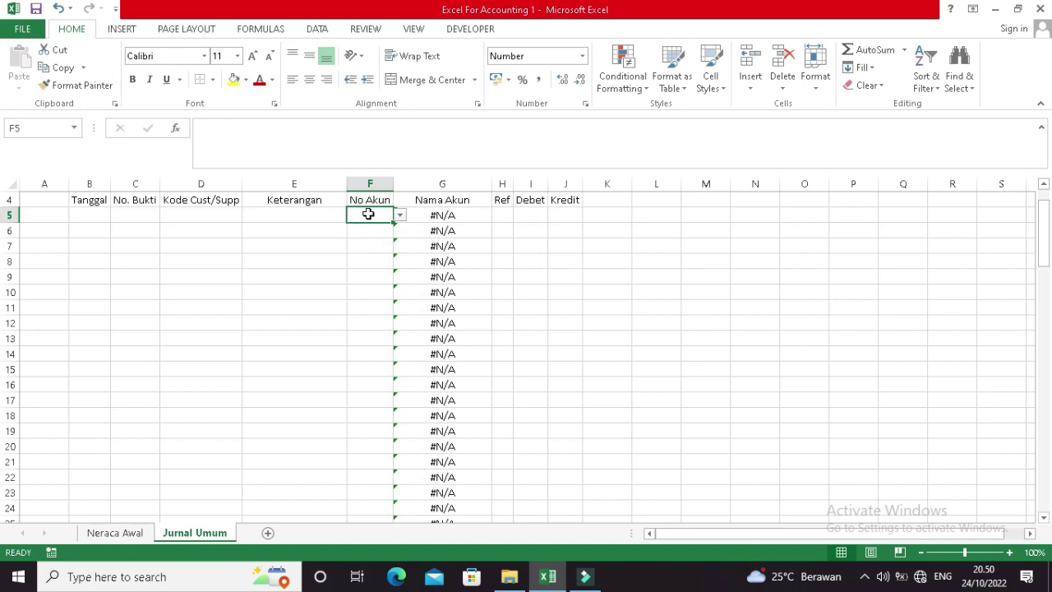
left_click(404, 219)
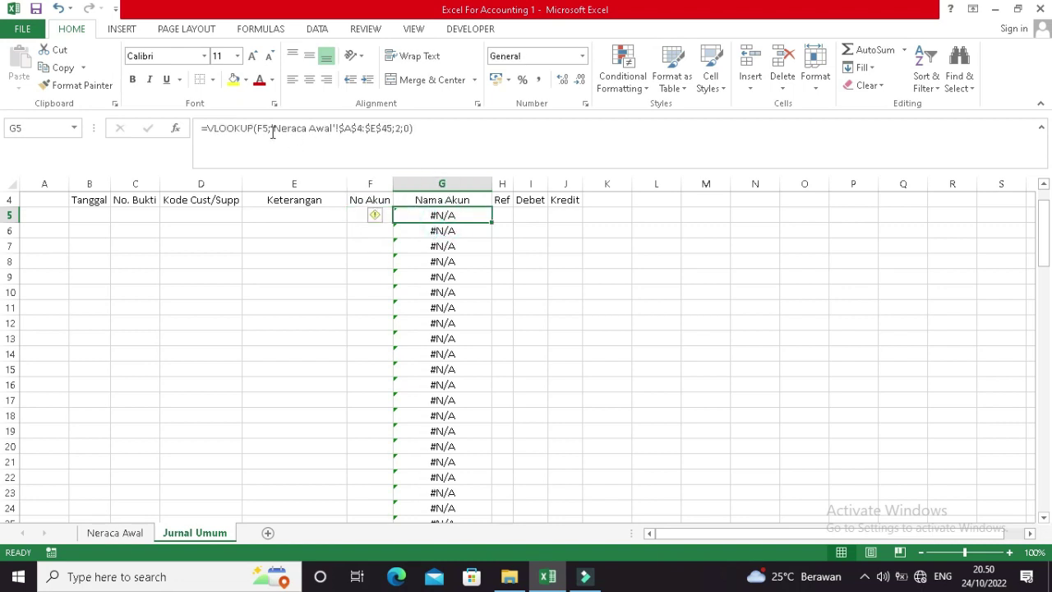
left_click(355, 219)
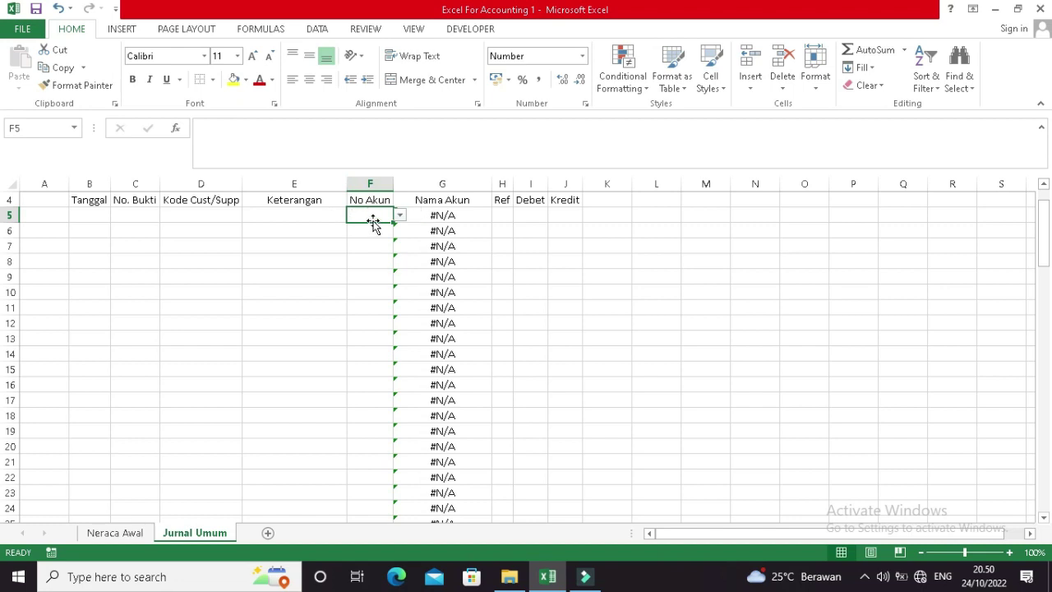
left_click(424, 218)
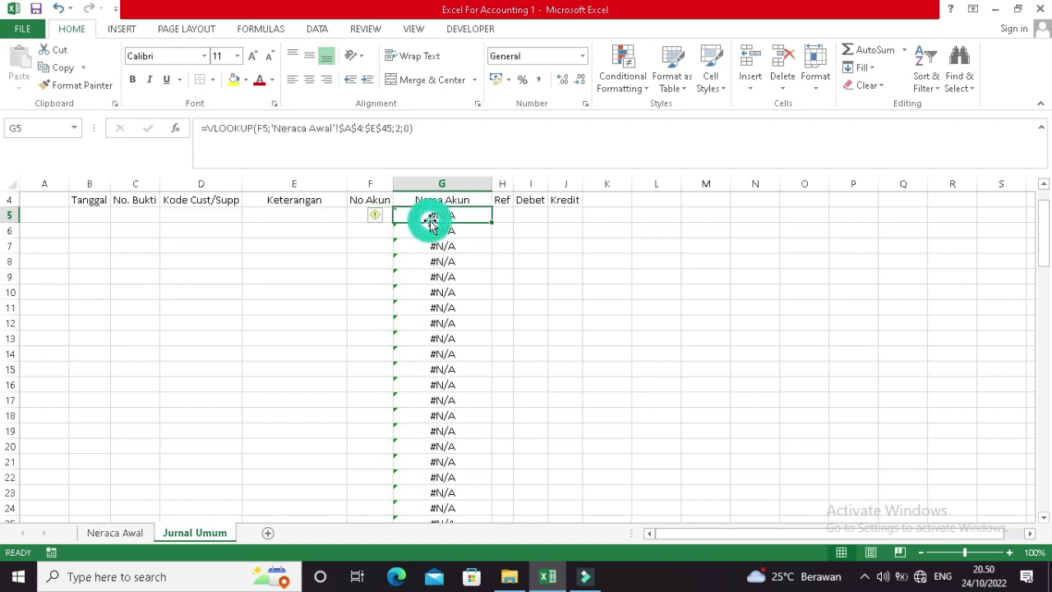
left_click(359, 216)
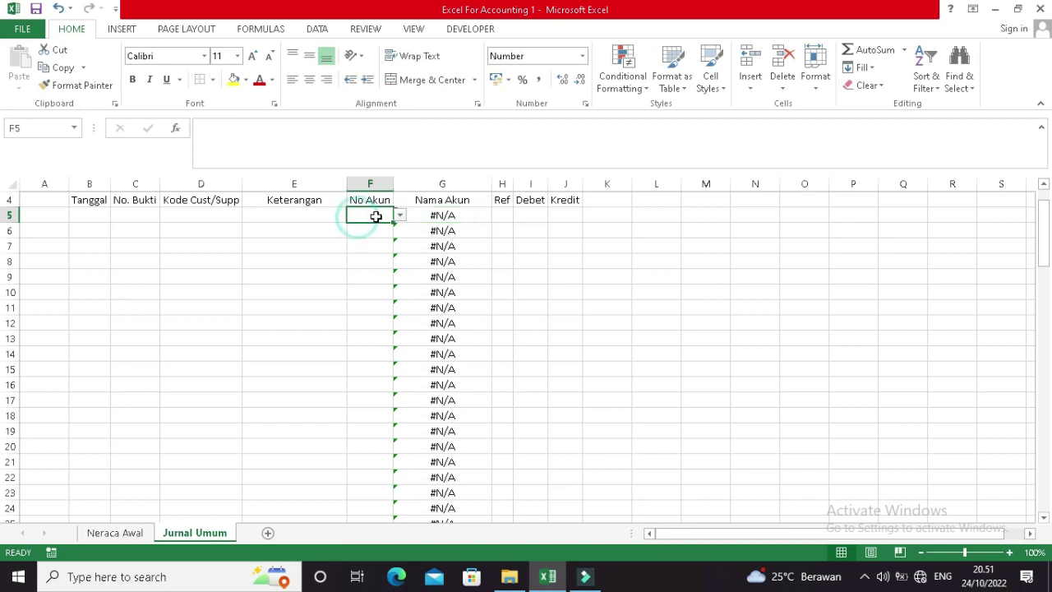
left_click(399, 215)
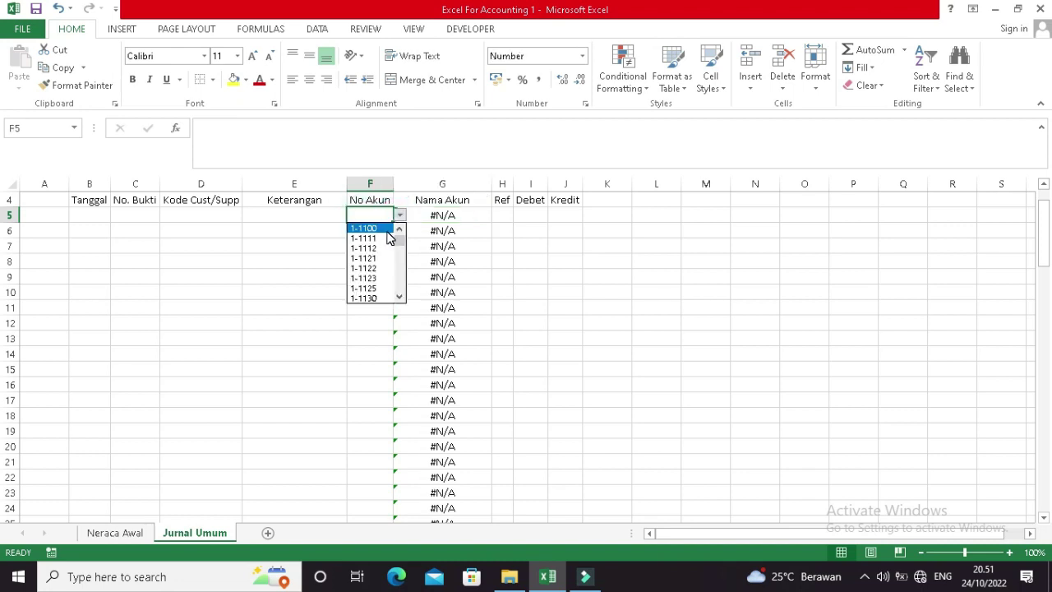
left_click(364, 228)
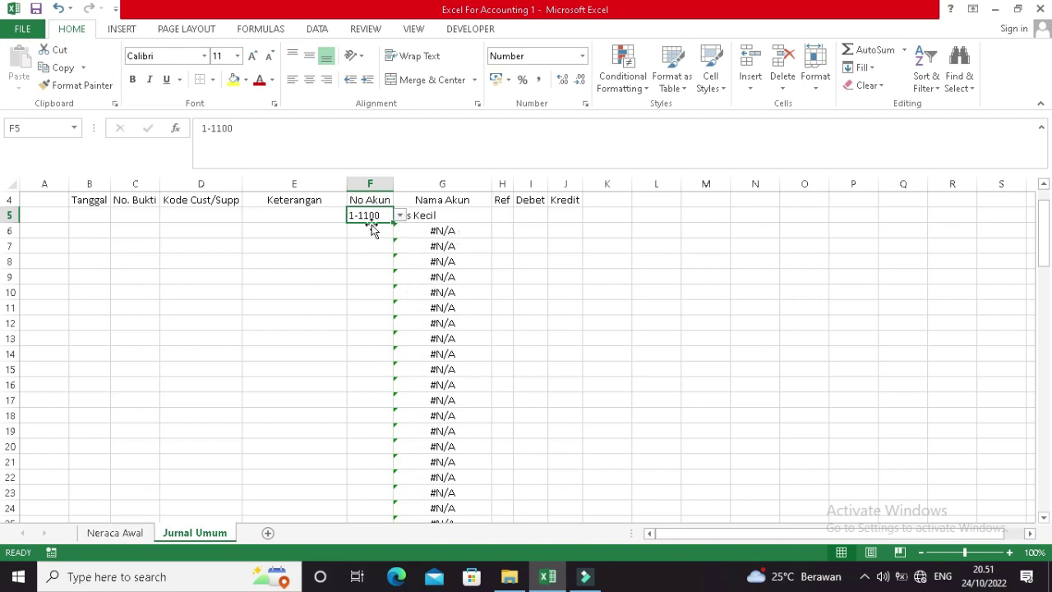
key("Delete")
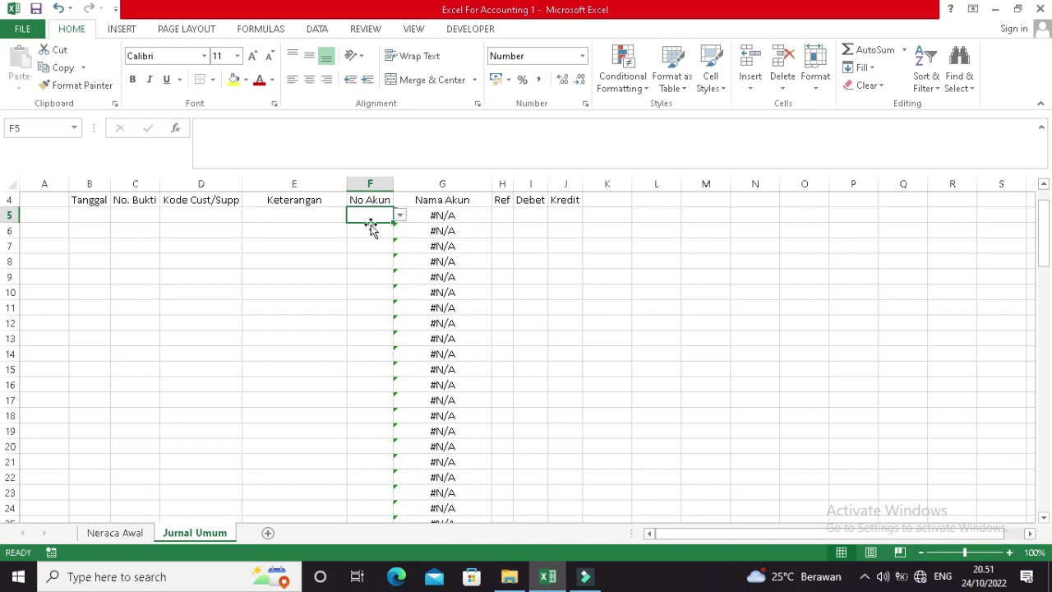
Wrap the VLOOKUP in G5 in an IFERROR that returns empty text ("") on an error.
left_click(443, 217)
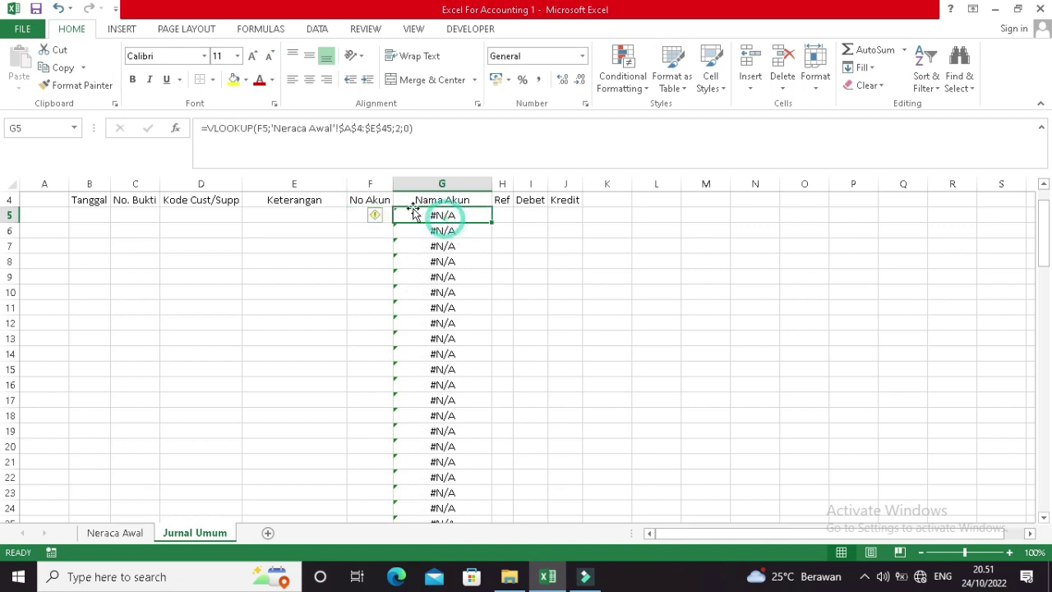
left_click(210, 133)
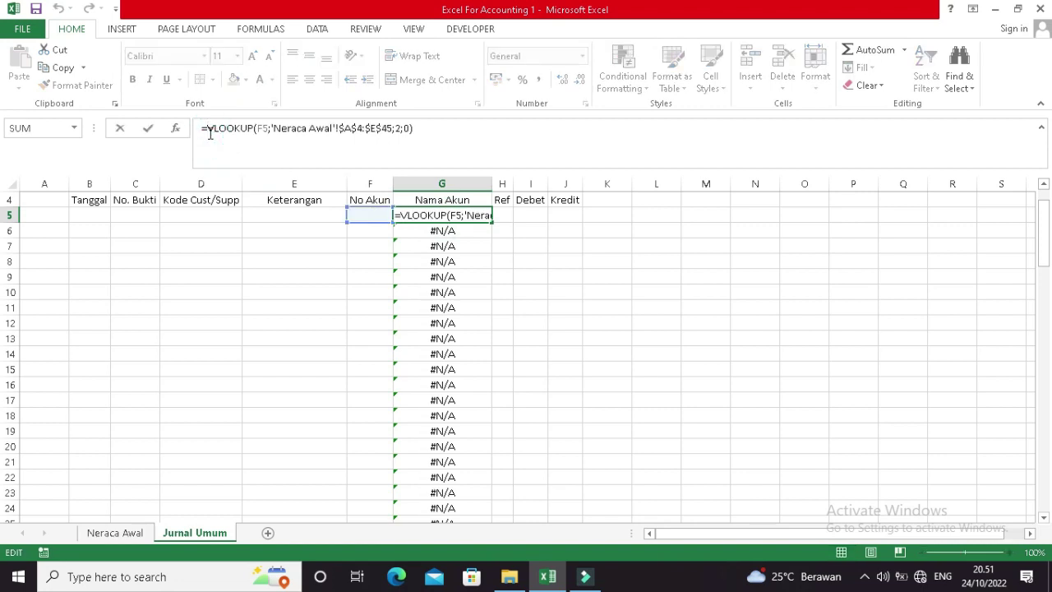
type("IFERROR(")
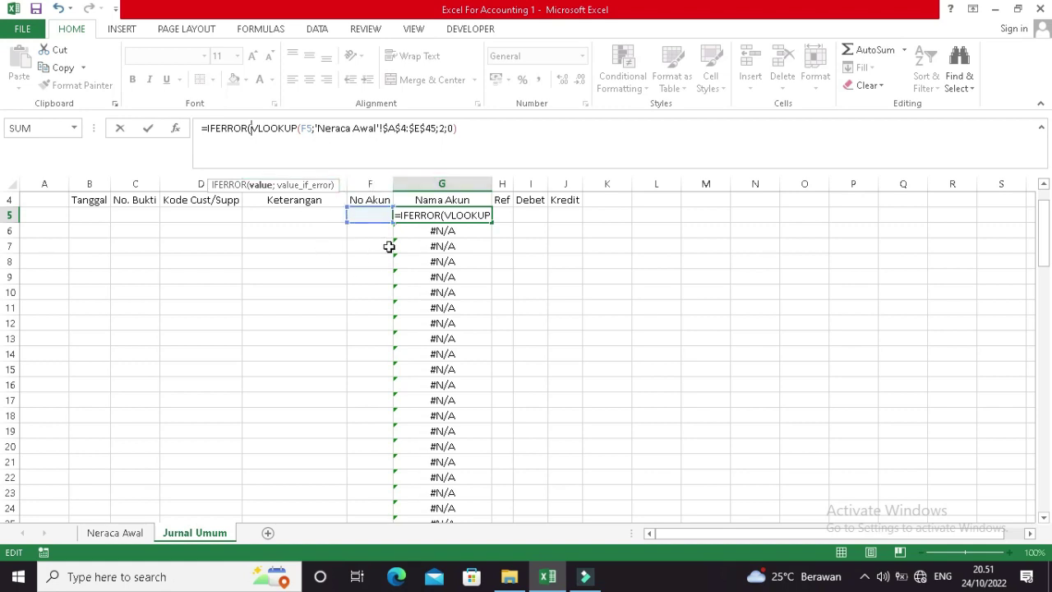
left_click(490, 128)
left_click(490, 128)
type(";")
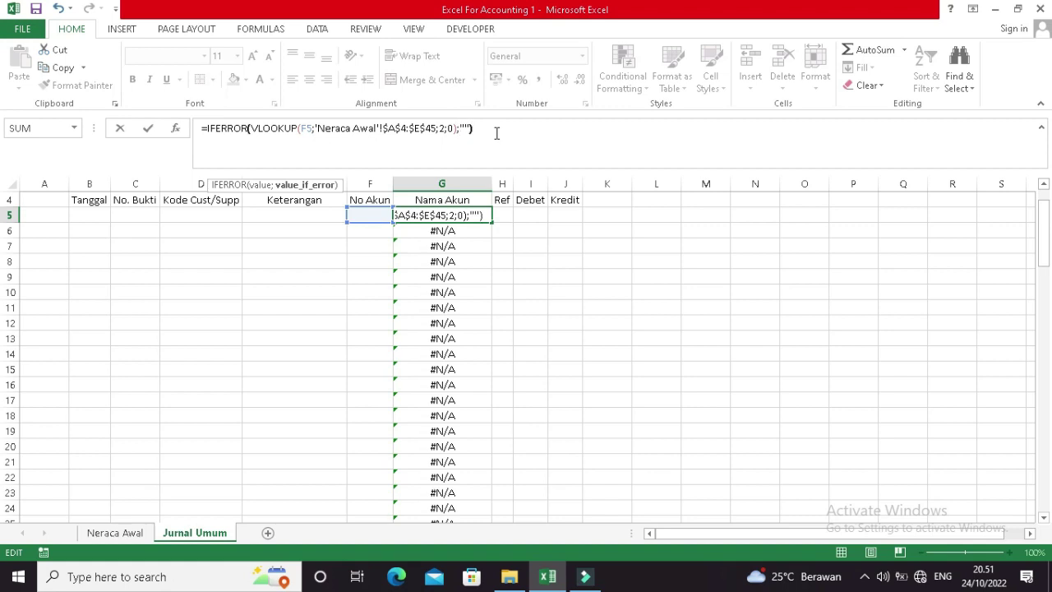
left_click(465, 130)
left_click(483, 129)
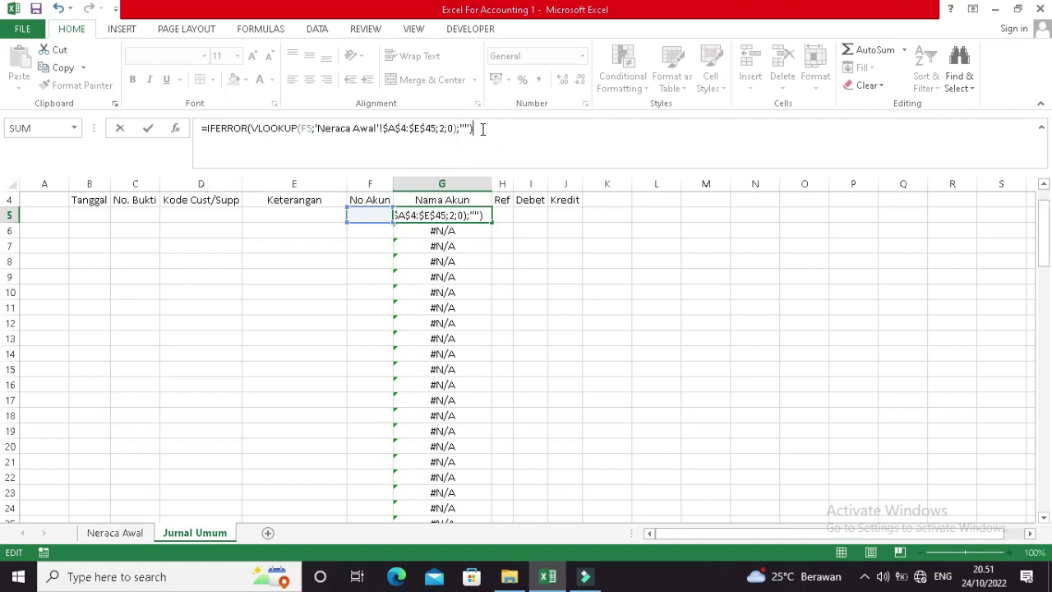
key("Return")
key("Up")
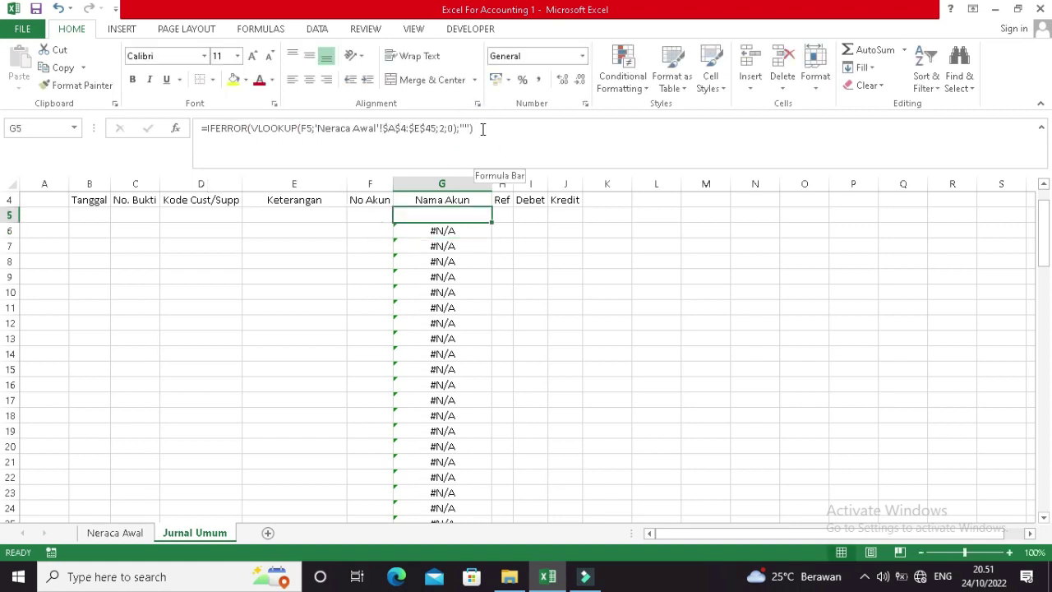
Fill the IFERROR formula from G5 down the Nama Akun column to row 100 and check the copied formulas.
double_click(490, 221)
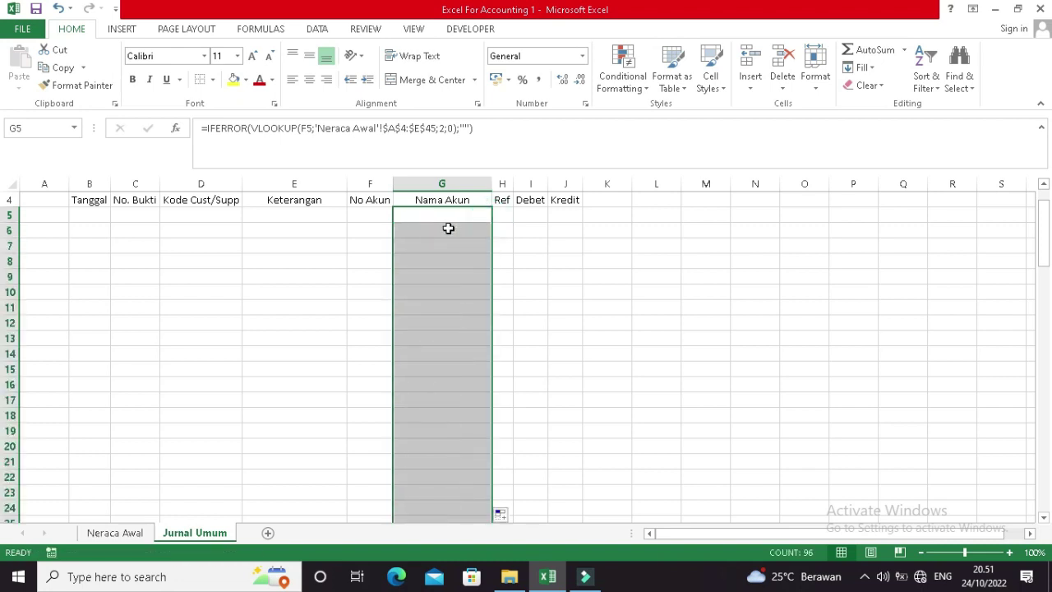
left_click(451, 231)
left_click(434, 301)
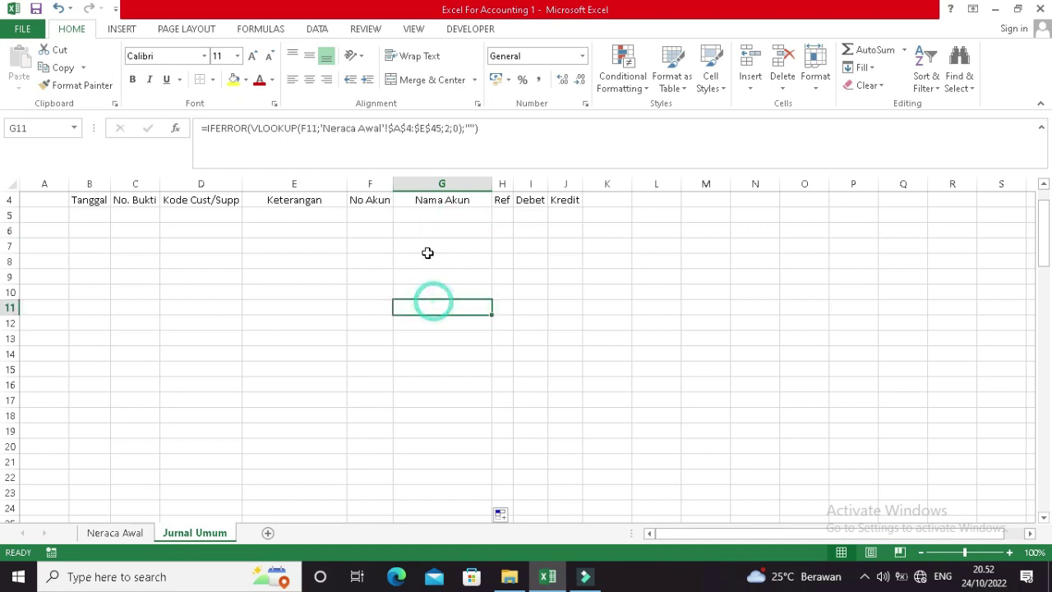
left_click(383, 218)
left_click(464, 217)
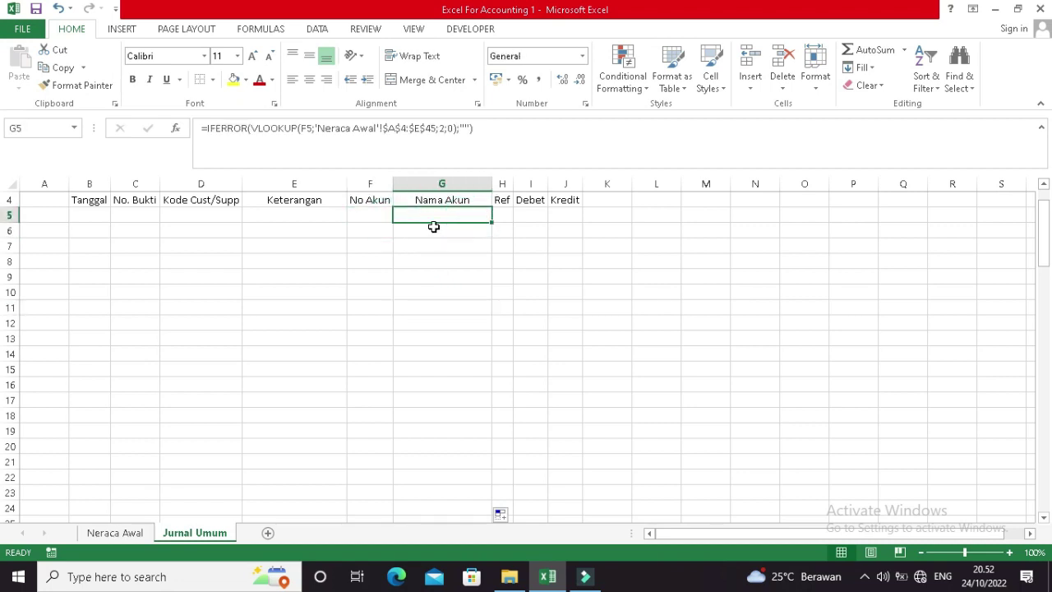
left_click(373, 218)
Apply All Borders to the journal table in columns B to J, starting from the title rows in row 1.
scroll(364, 235, "up", 1)
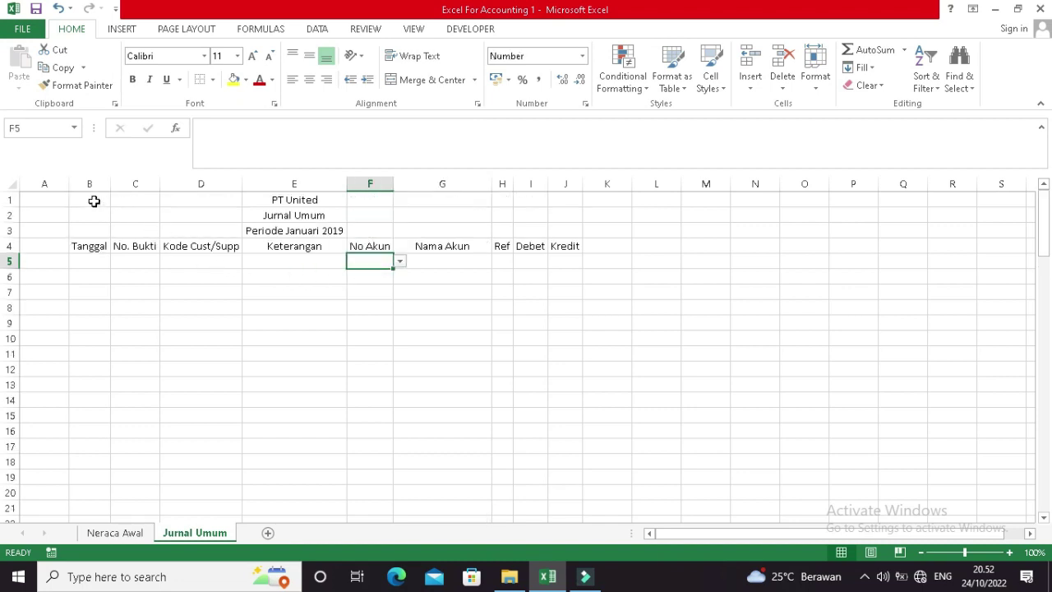
left_click_drag(94, 201, 509, 486)
scroll(503, 471, "up", 14)
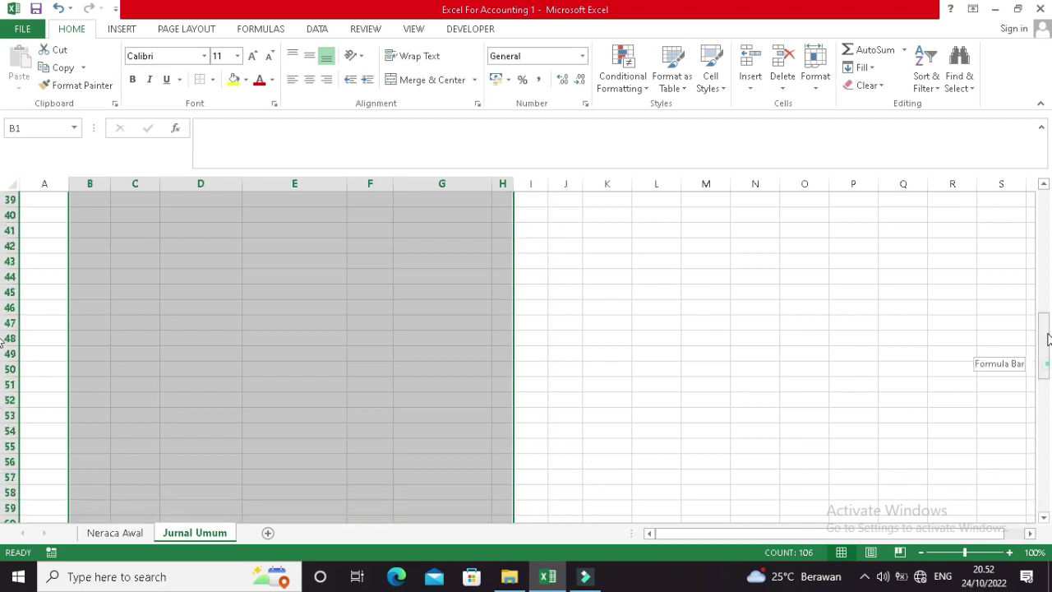
left_click_drag(1048, 338, 1040, 188)
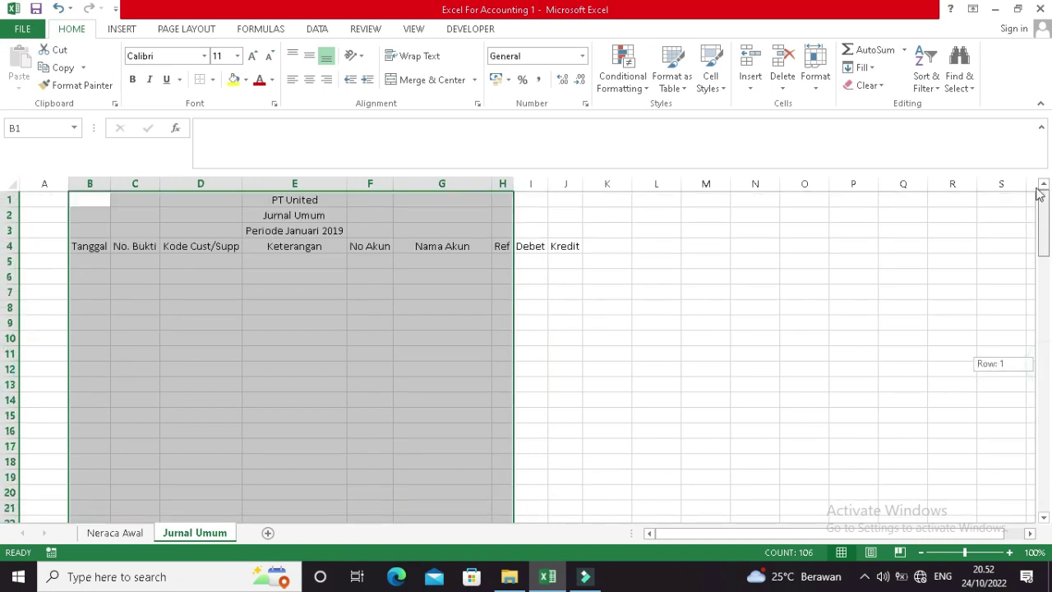
left_click(212, 79)
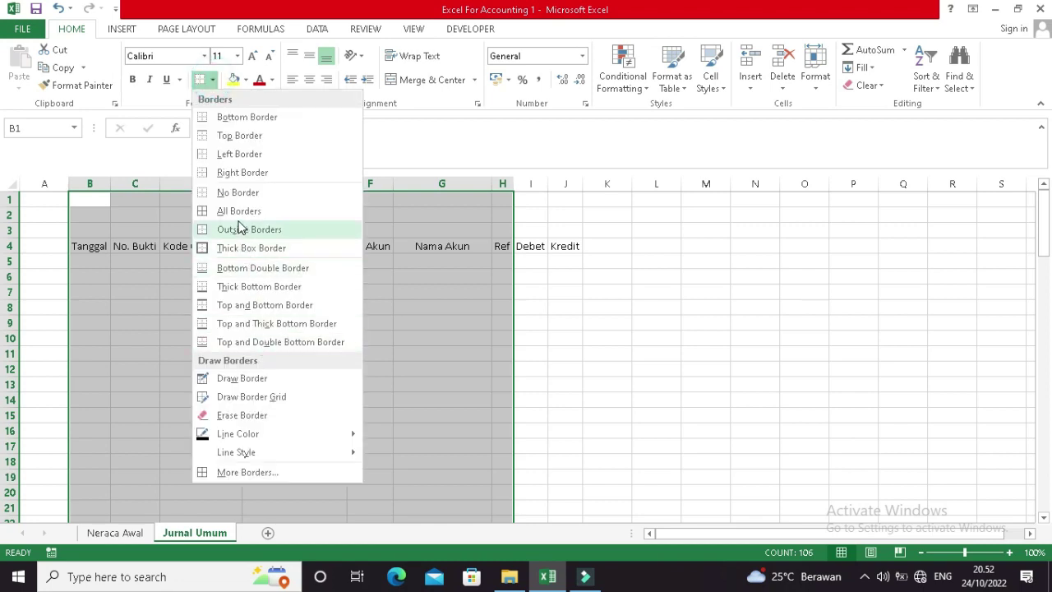
left_click(237, 210)
left_click_drag(518, 203, 568, 491)
left_click(202, 79)
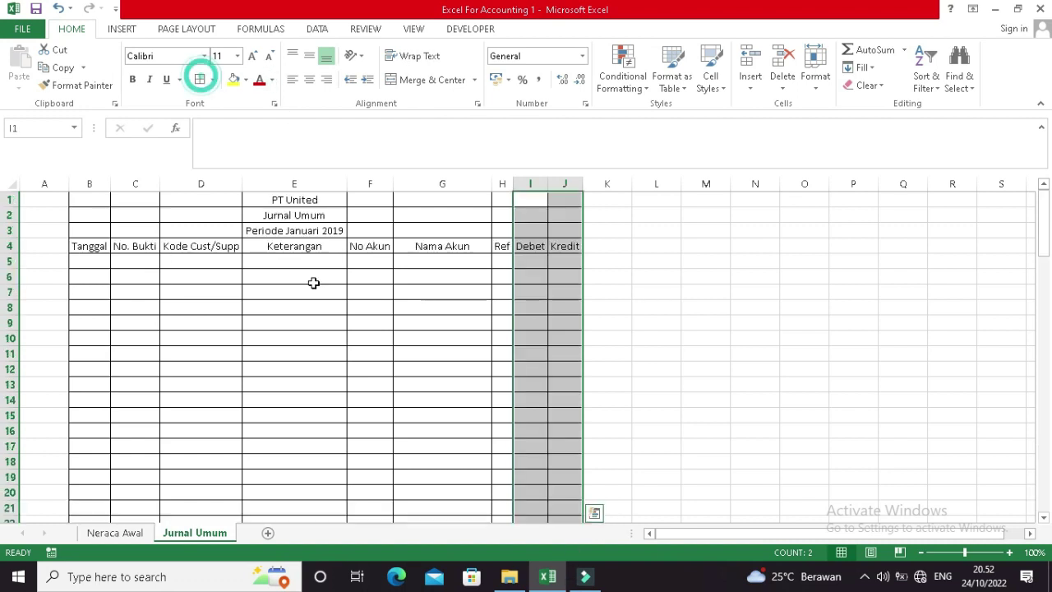
Apply the 40% - Accent1 cell style to the title block B1:J3 and remove its borders.
left_click_drag(91, 198, 552, 234)
left_click(711, 80)
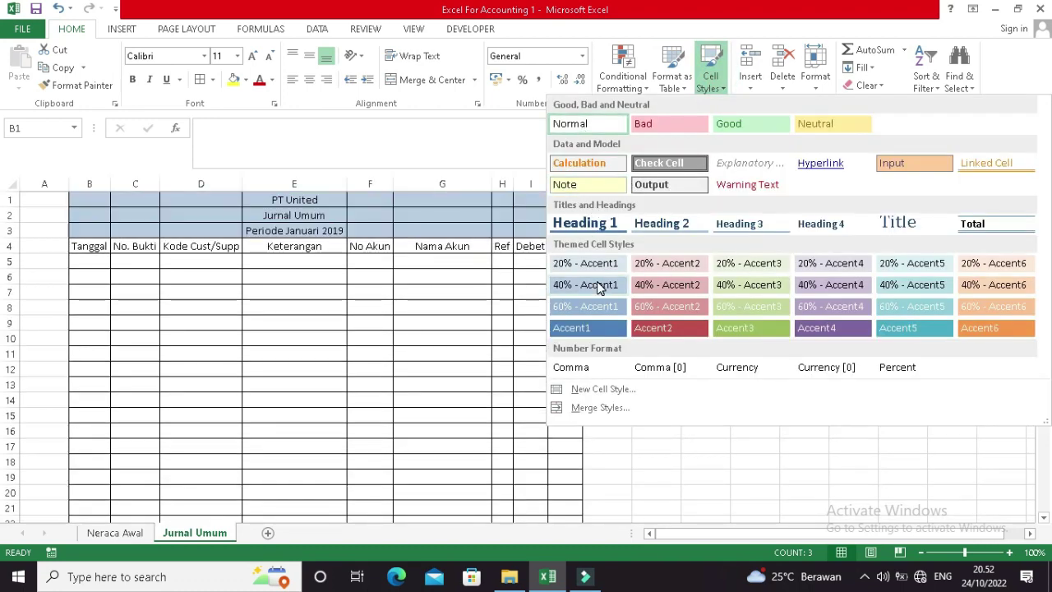
left_click(599, 287)
left_click(212, 80)
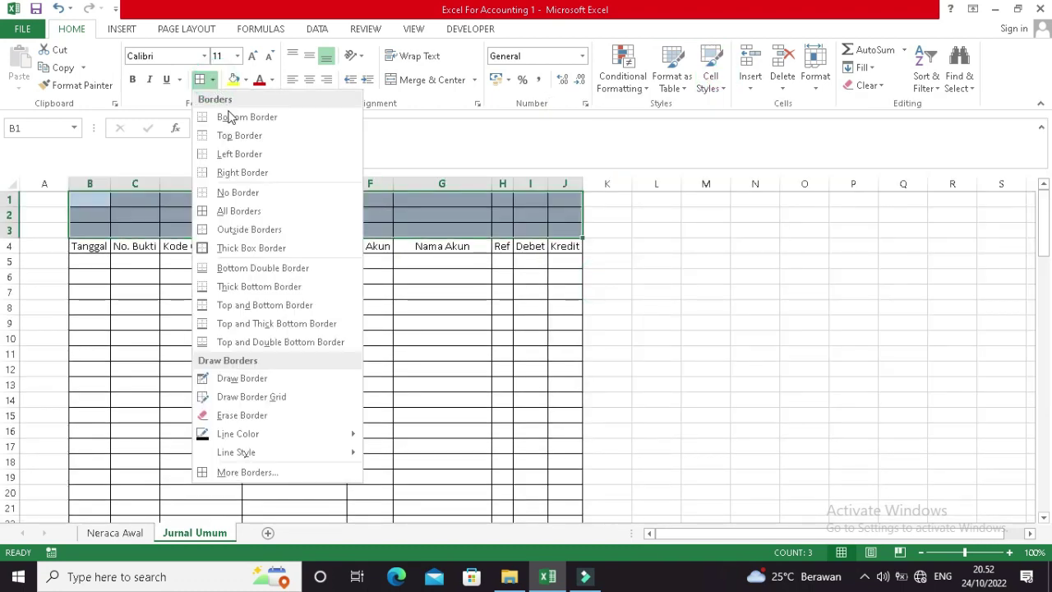
left_click(235, 190)
left_click(218, 270)
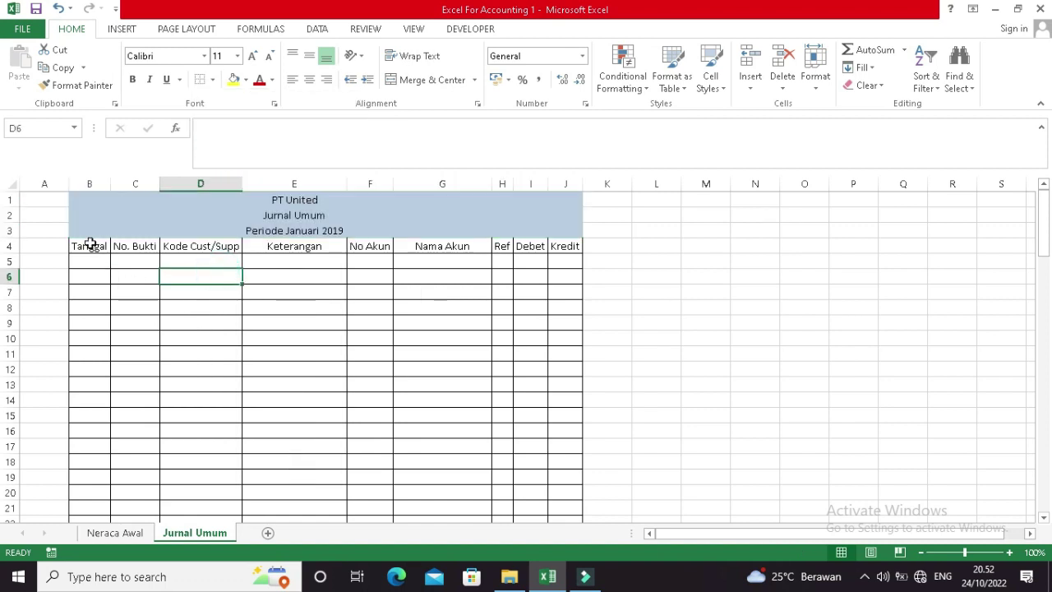
Apply All Borders to the header row B4:J4 and Outside Borders to the title block B1:J3.
left_click_drag(89, 246, 565, 246)
left_click(212, 79)
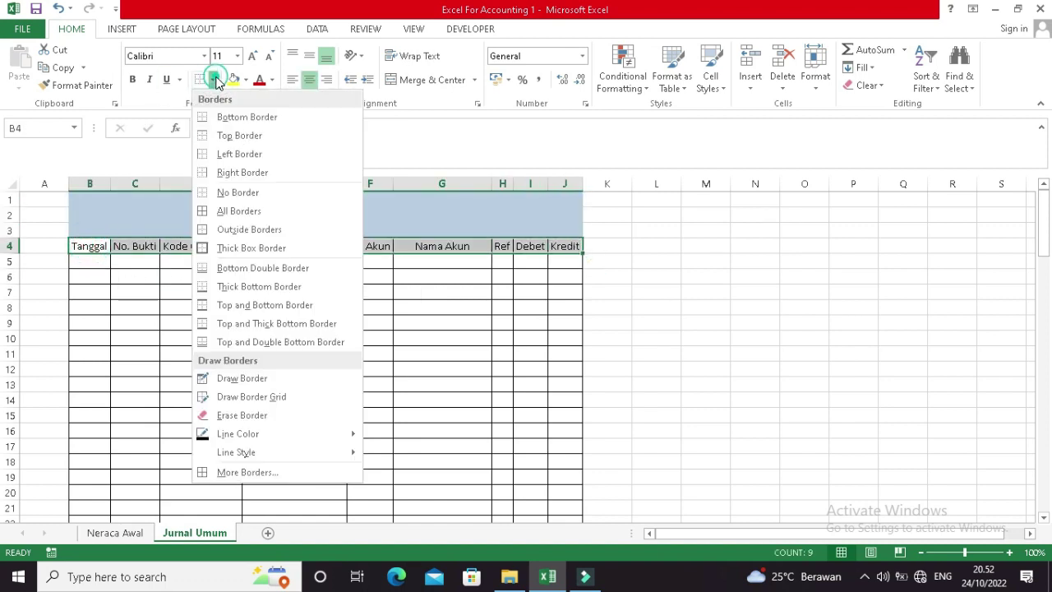
left_click(255, 212)
left_click_drag(92, 197, 558, 231)
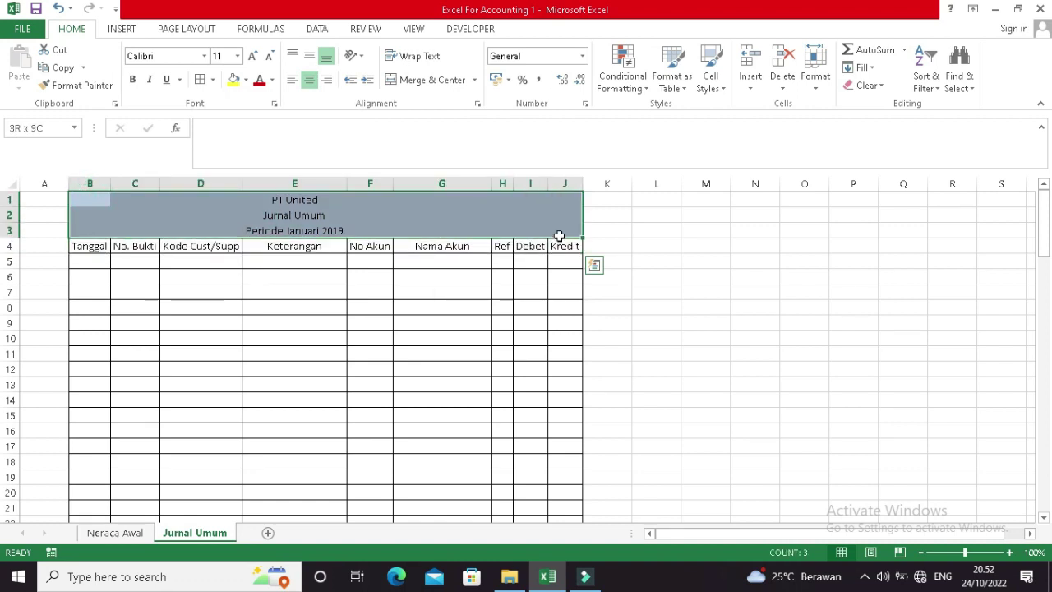
left_click(212, 79)
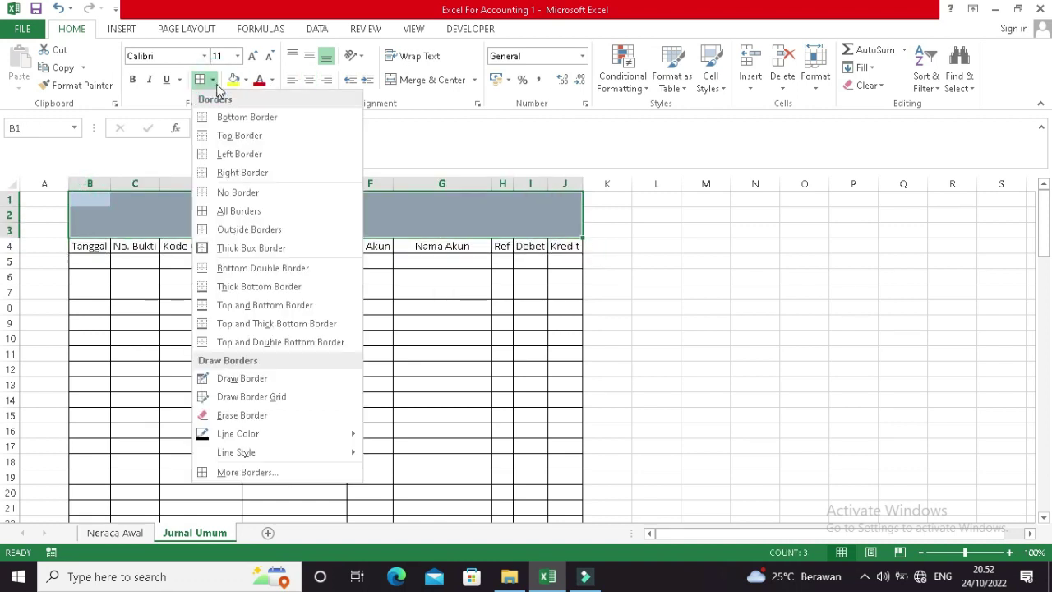
left_click(240, 232)
left_click(256, 308)
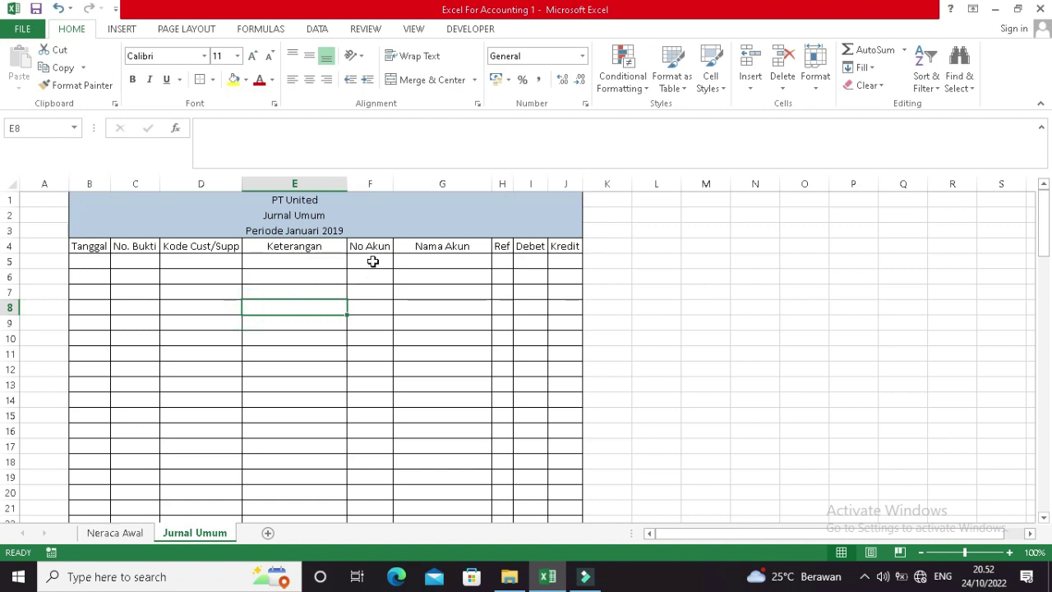
Widen the Ref, Debet and Kredit columns of the journal table.
left_click_drag(513, 183, 637, 179)
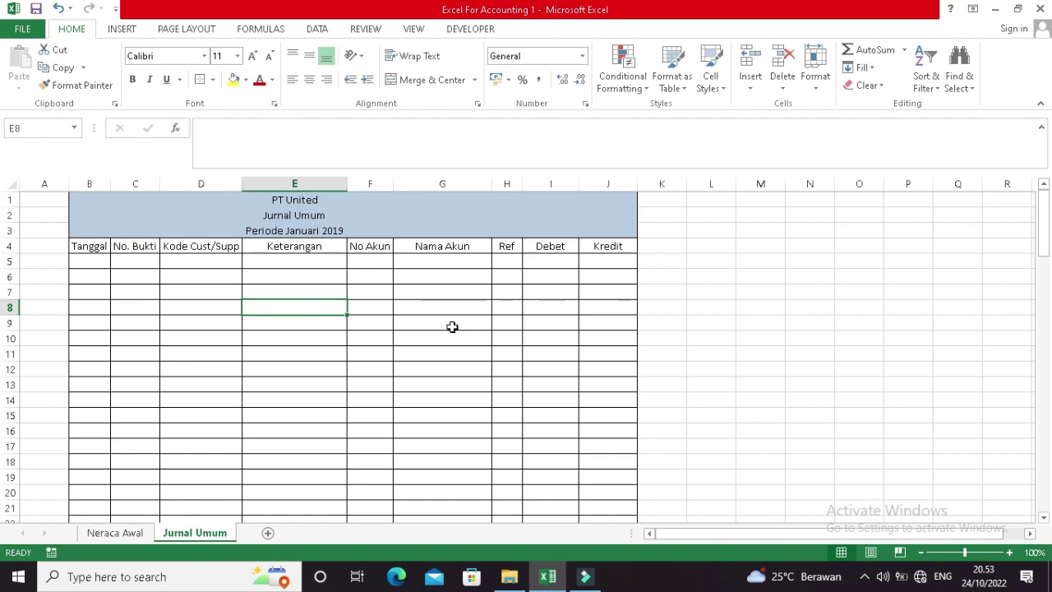
left_click(98, 260)
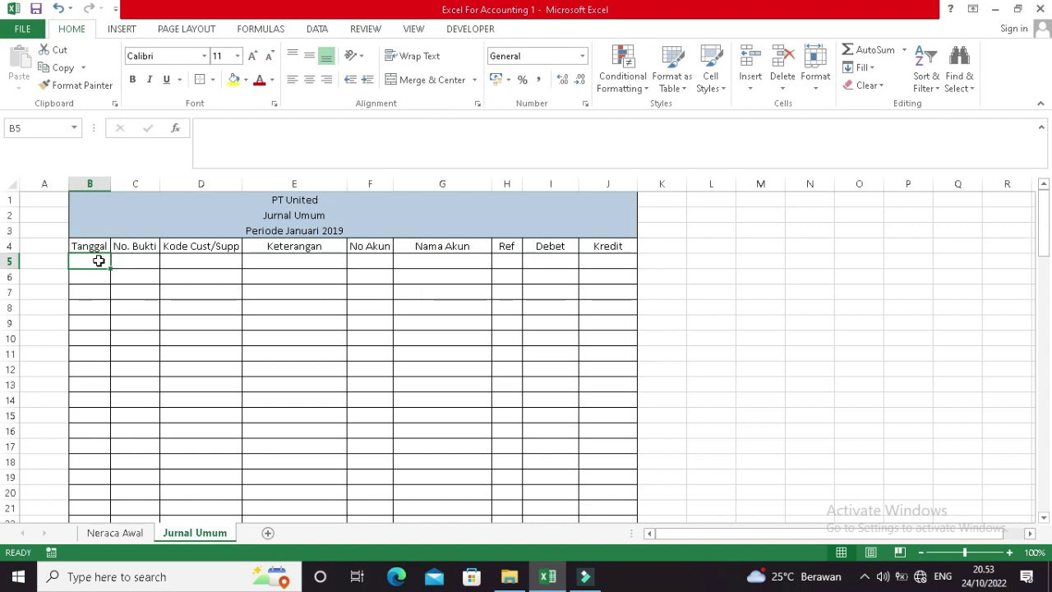
type("2")
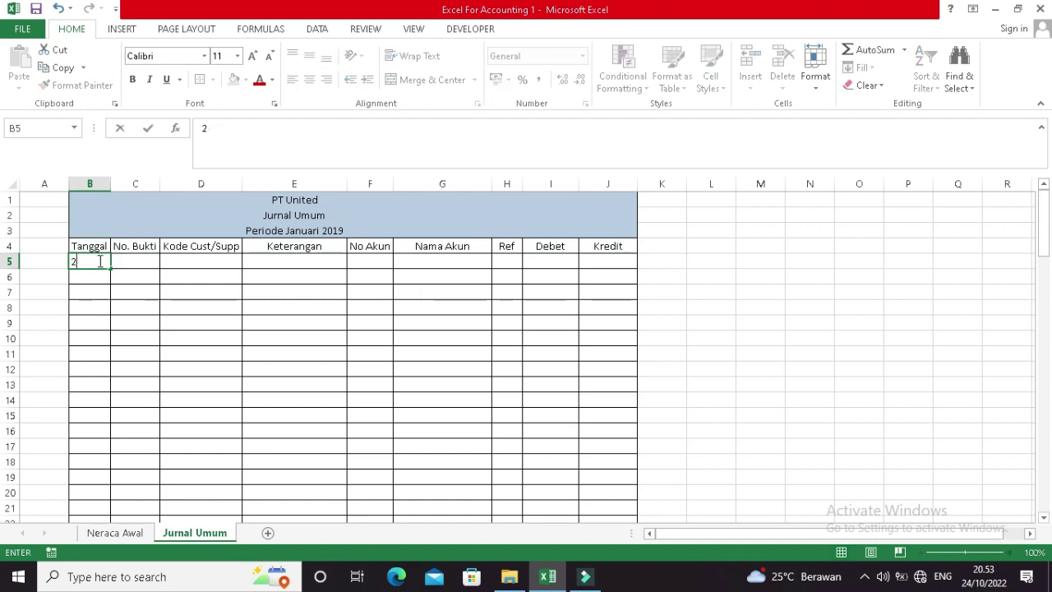
left_click(132, 533)
left_click(195, 533)
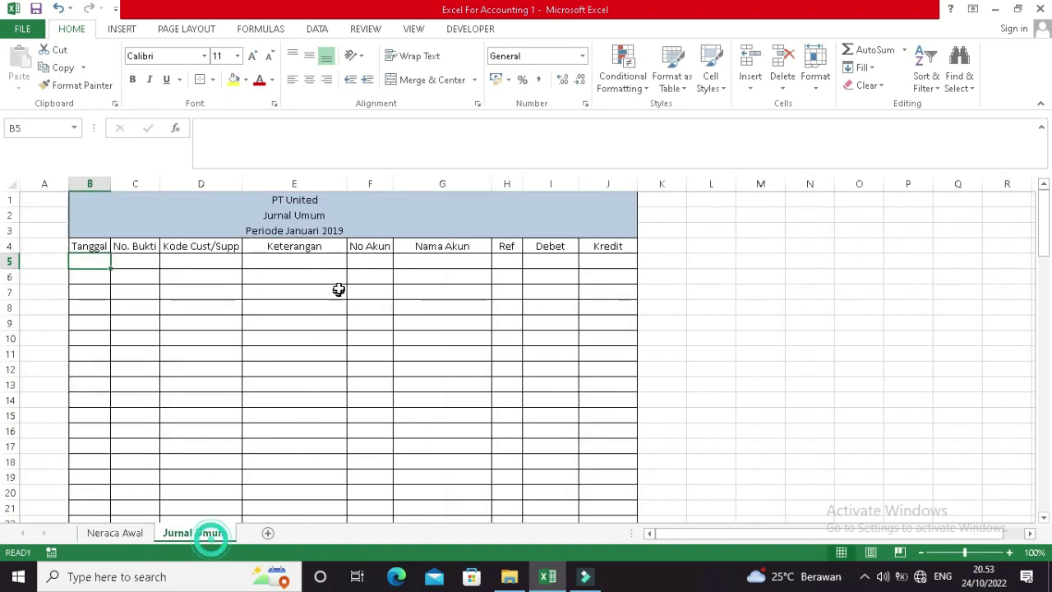
Change the period title in E3 to "Periode Desember 2019" and widen column E to fit it.
left_click(308, 230)
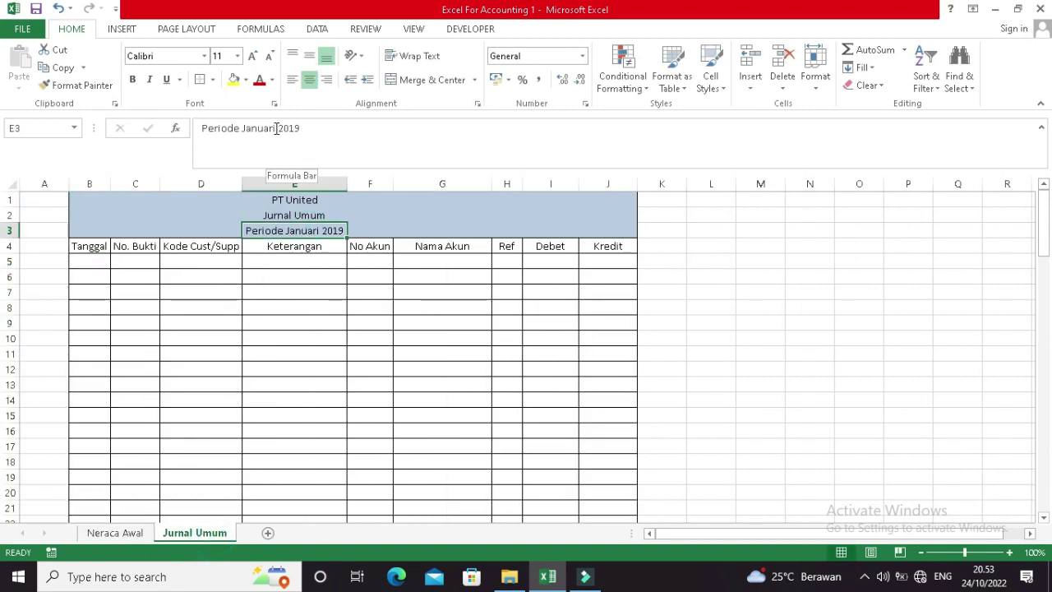
left_click(275, 128)
double_click(261, 128)
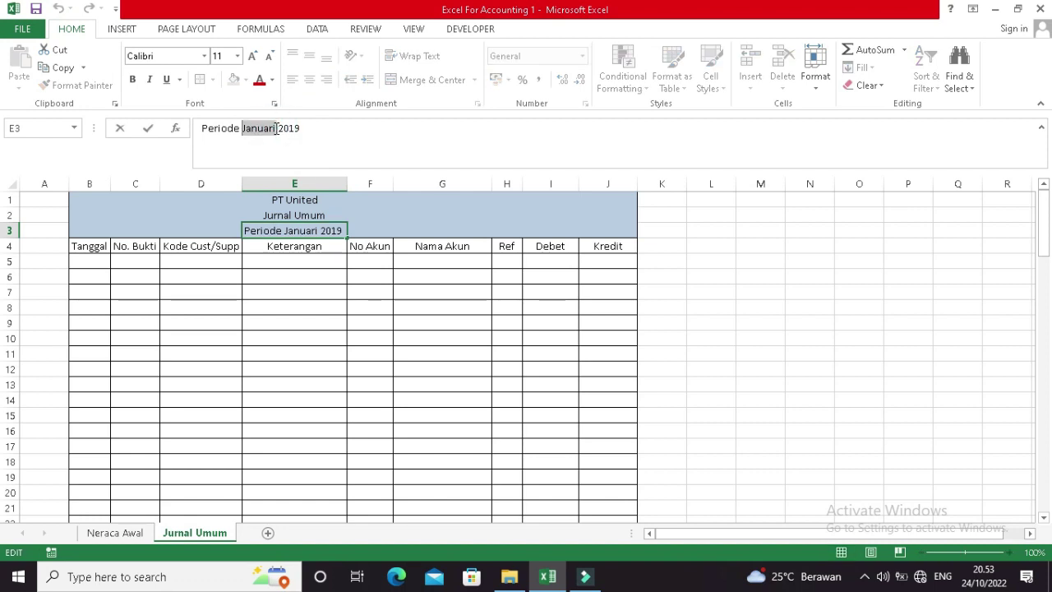
type("Dese")
type("mber")
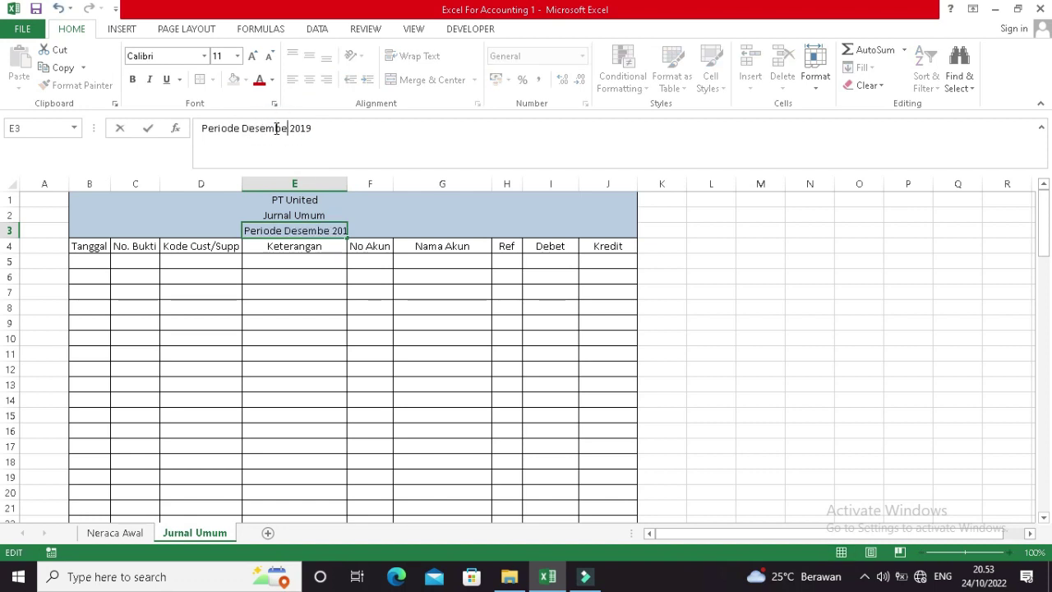
key("Return")
left_click_drag(340, 190, 355, 190)
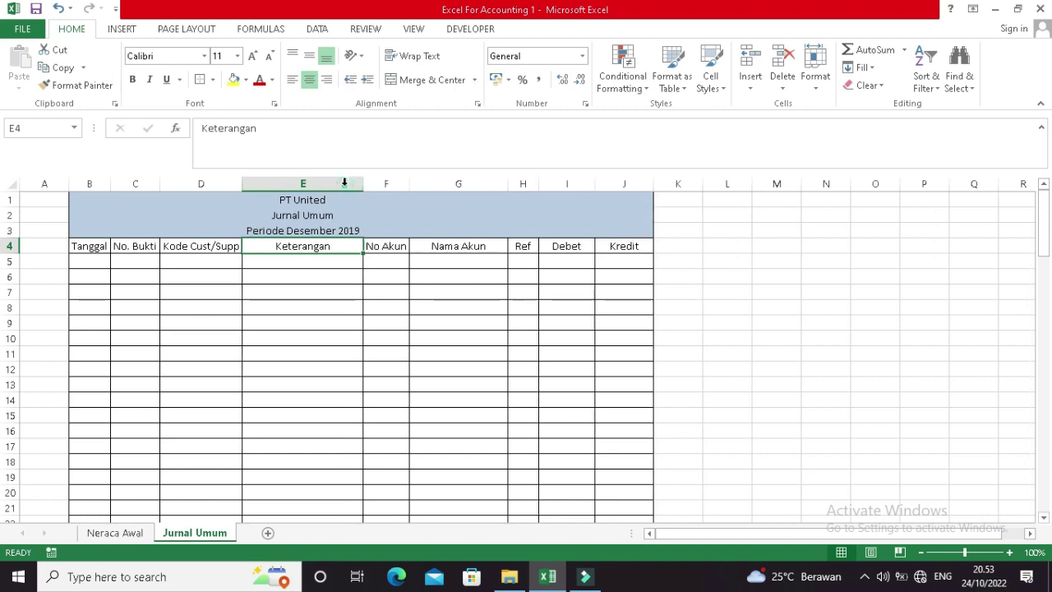
Check the period title in C3 of the Neraca Awal sheet, and enter the date 1/12/2019 in B5 of Jurnal Umum.
left_click(296, 230)
left_click(144, 534)
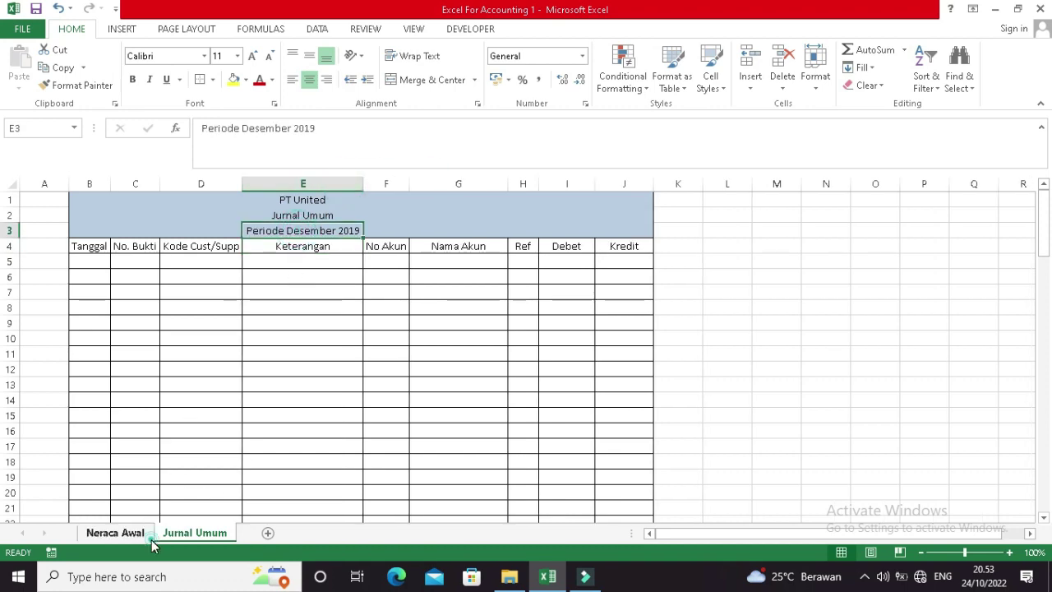
left_click(376, 231)
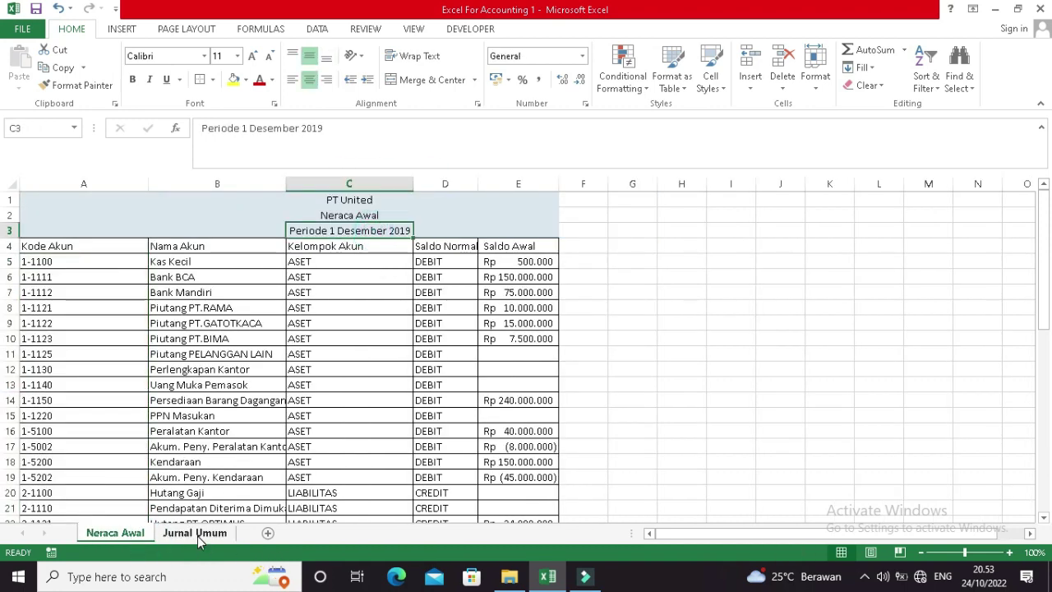
left_click(197, 534)
left_click(96, 260)
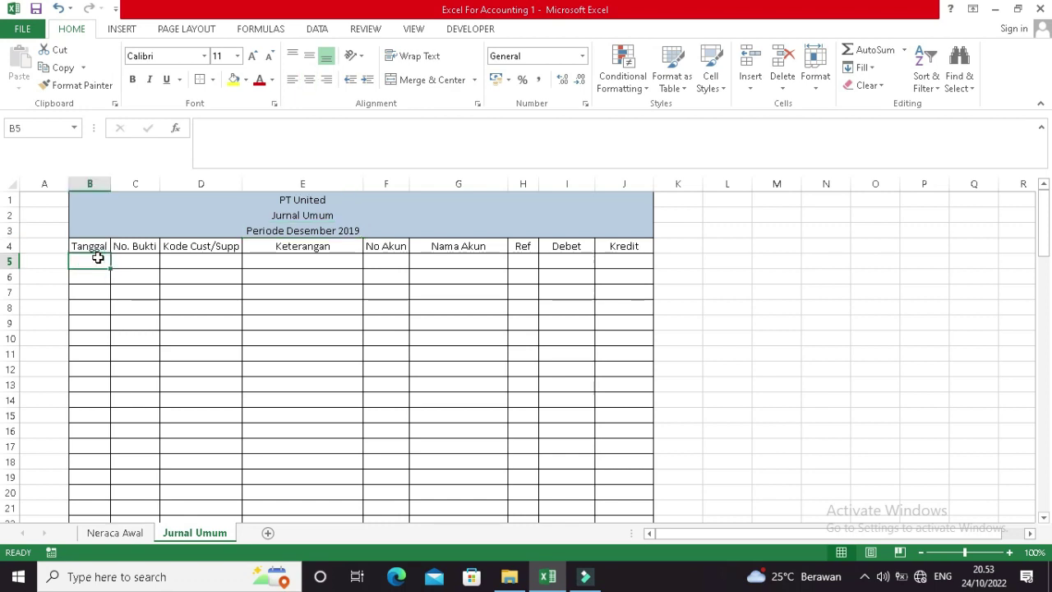
type("1/12/")
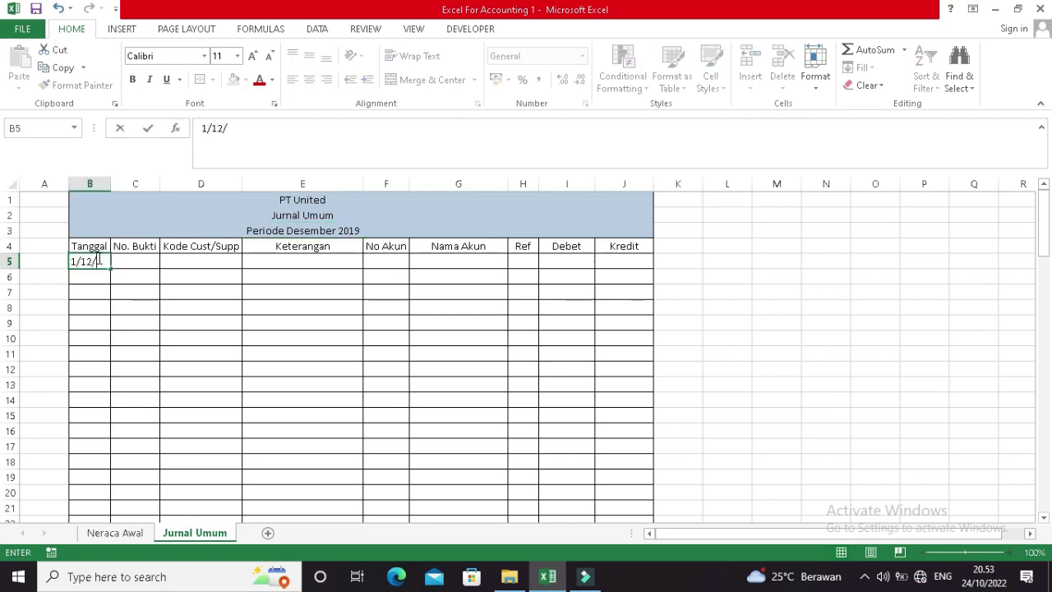
type("2019")
key("Tab")
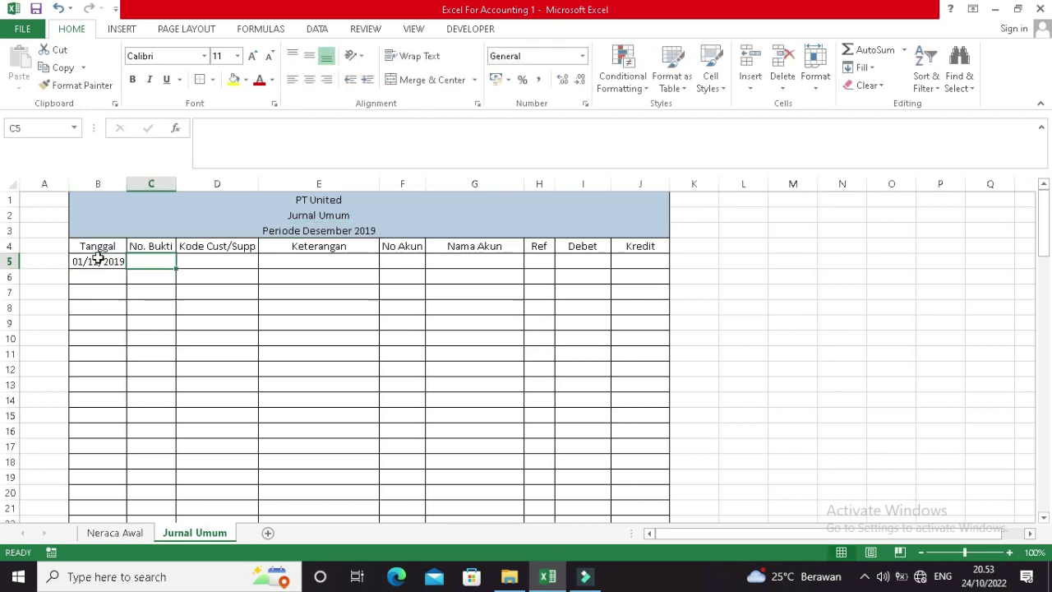
Enter the supplier code S-001 in D5 under Kode Cust/Supp.
left_click(191, 260)
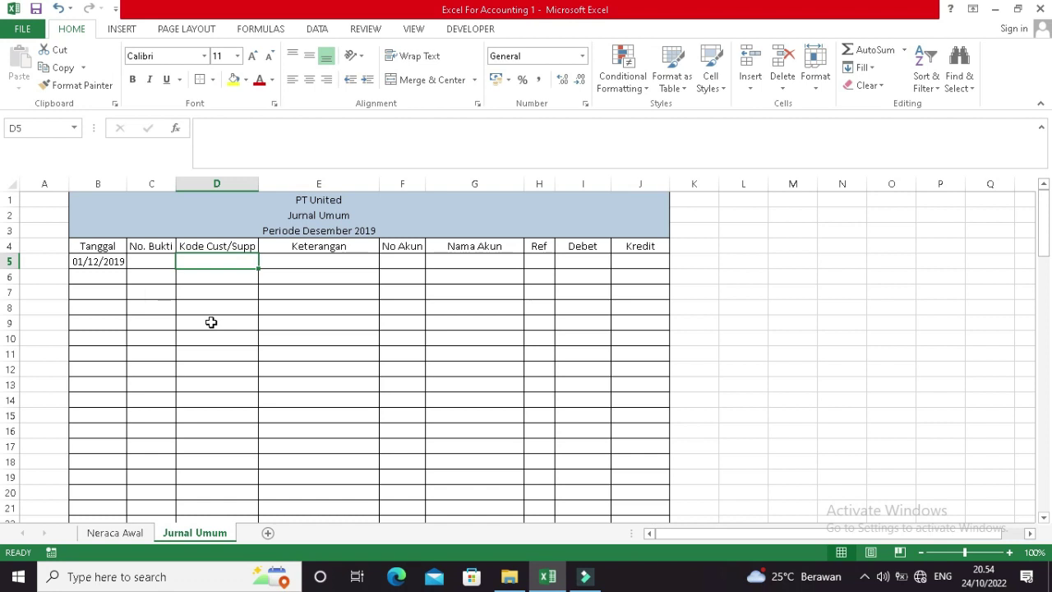
type("S-001")
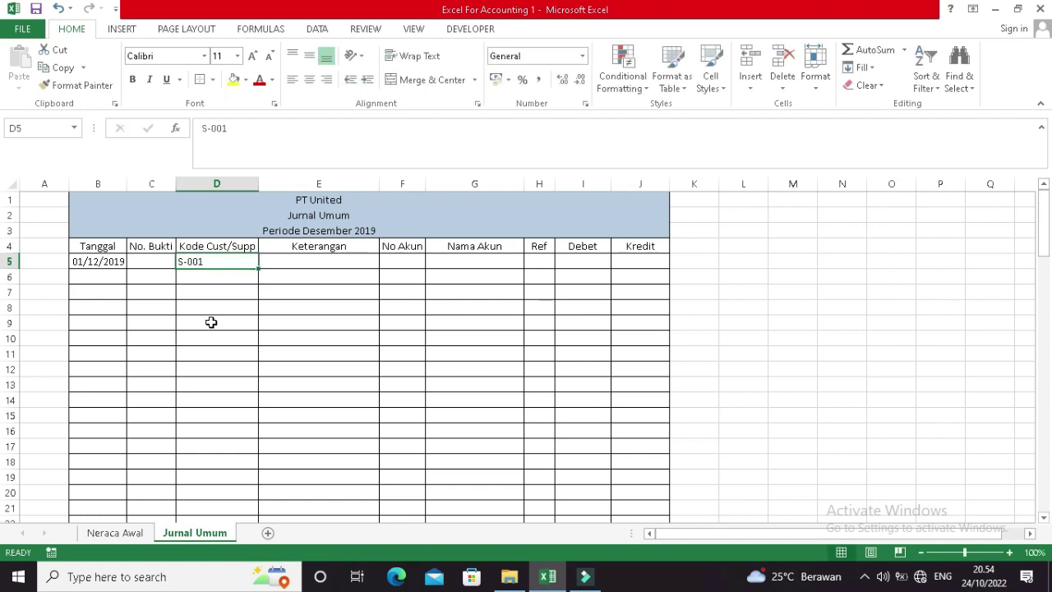
key("Tab")
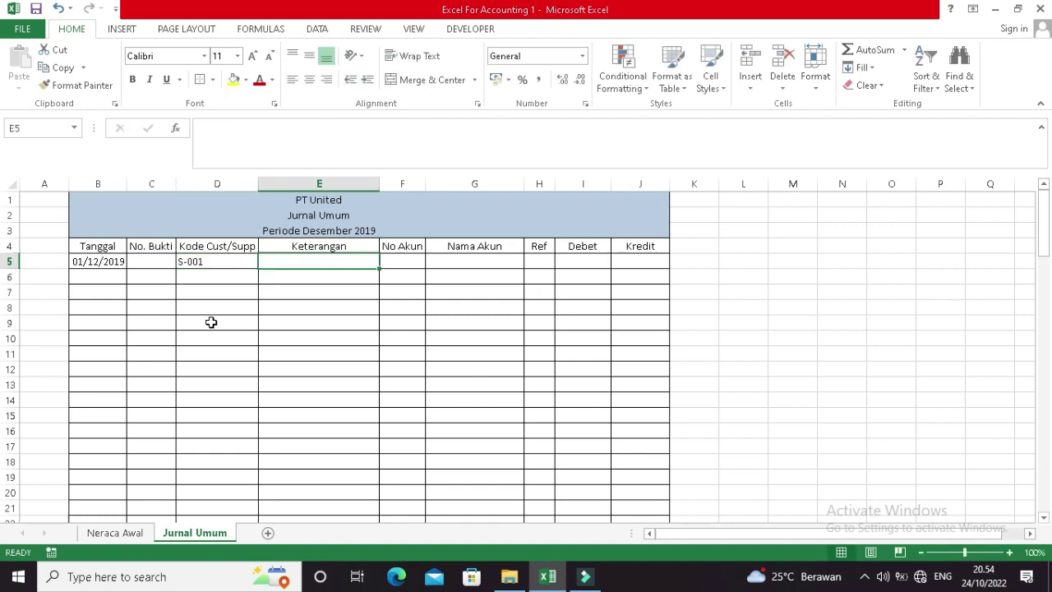
Enter the description "Pembelian dari Supplier 1" in E5 and autofit the Keterangan column.
type("Pembel")
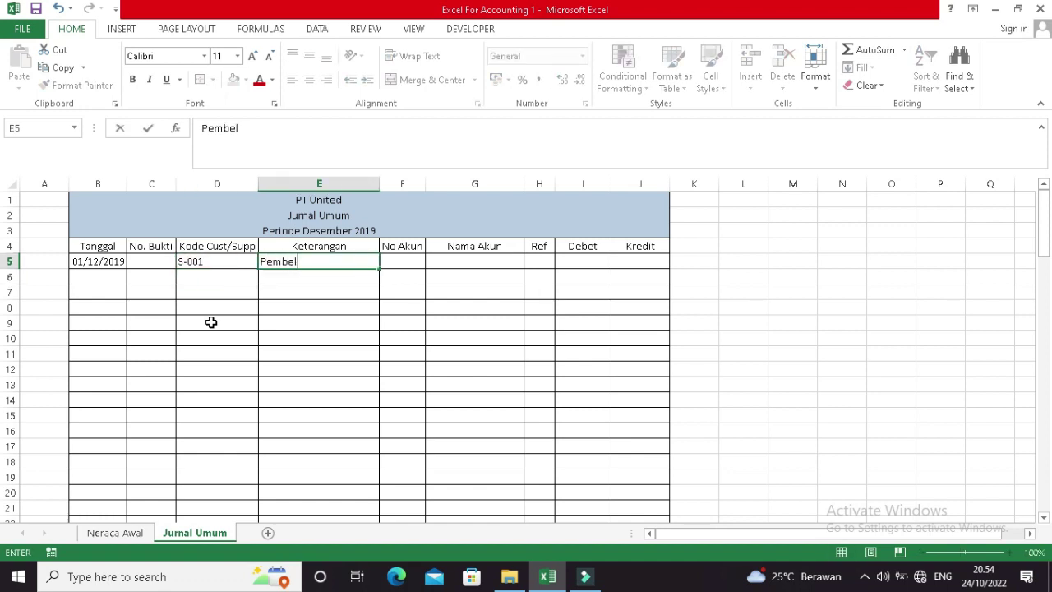
type("ian dari Supplier 1")
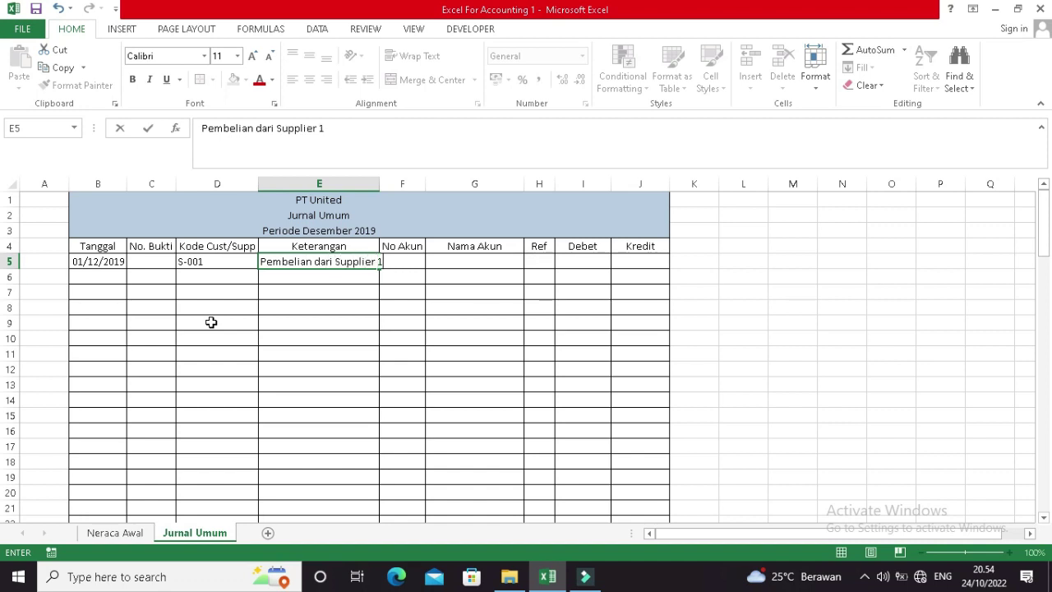
key("Return")
key("Up")
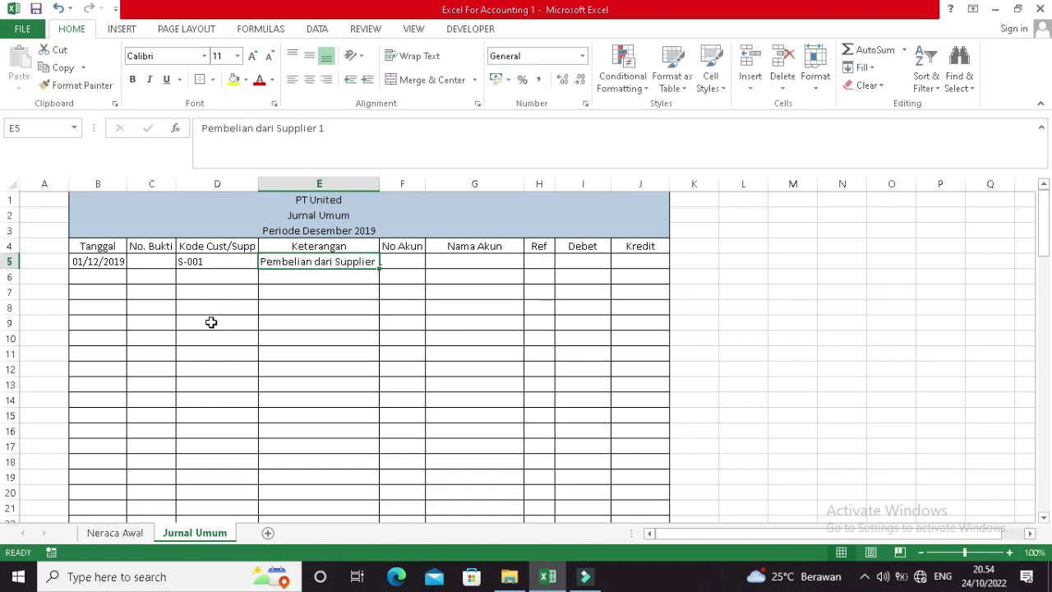
double_click(379, 184)
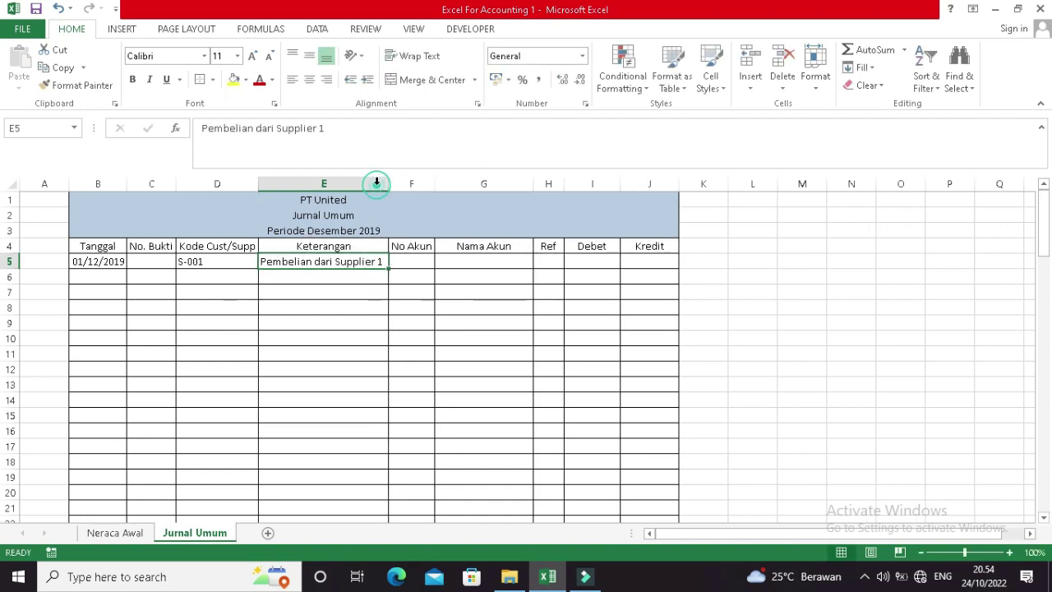
left_click(414, 265)
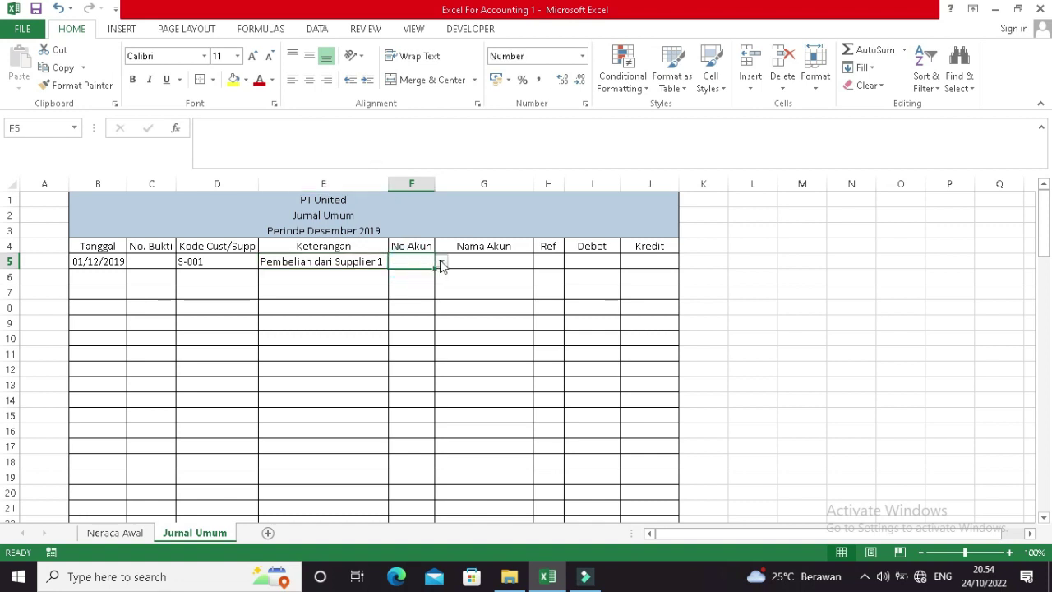
left_click(441, 262)
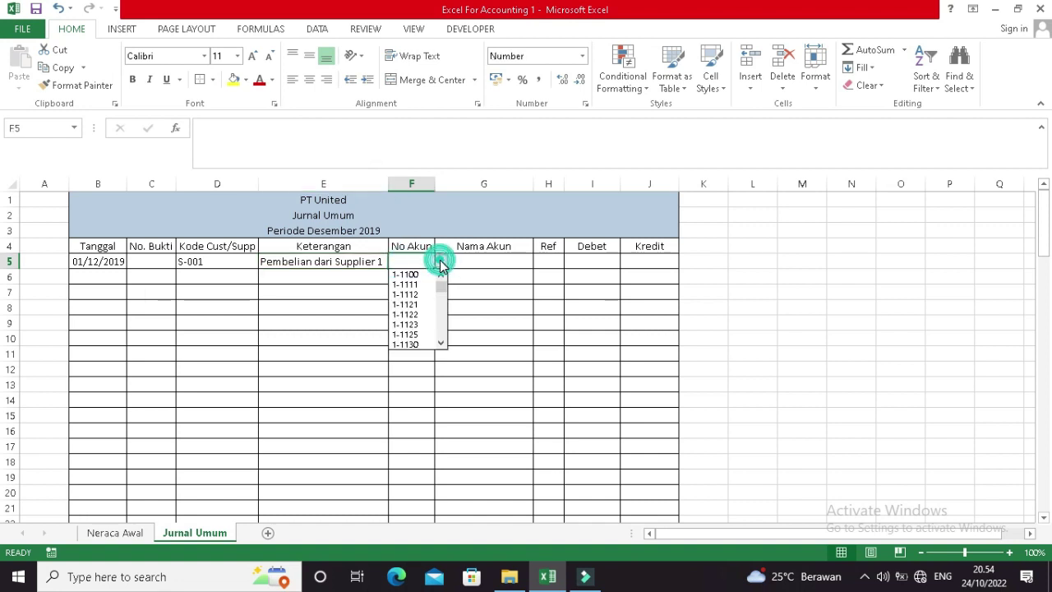
left_click(441, 343)
left_click(441, 343)
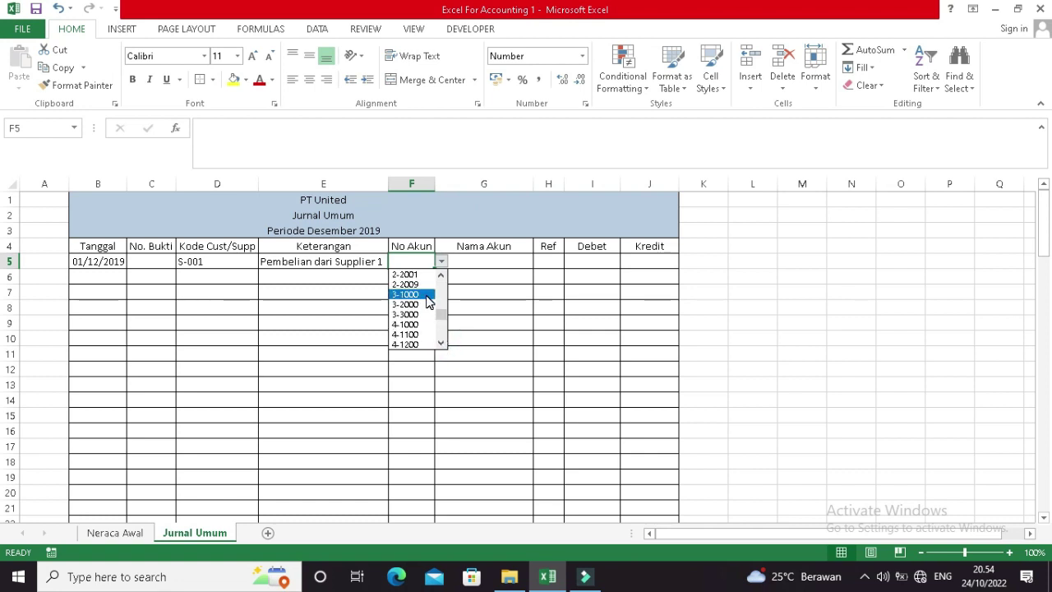
left_click(475, 272)
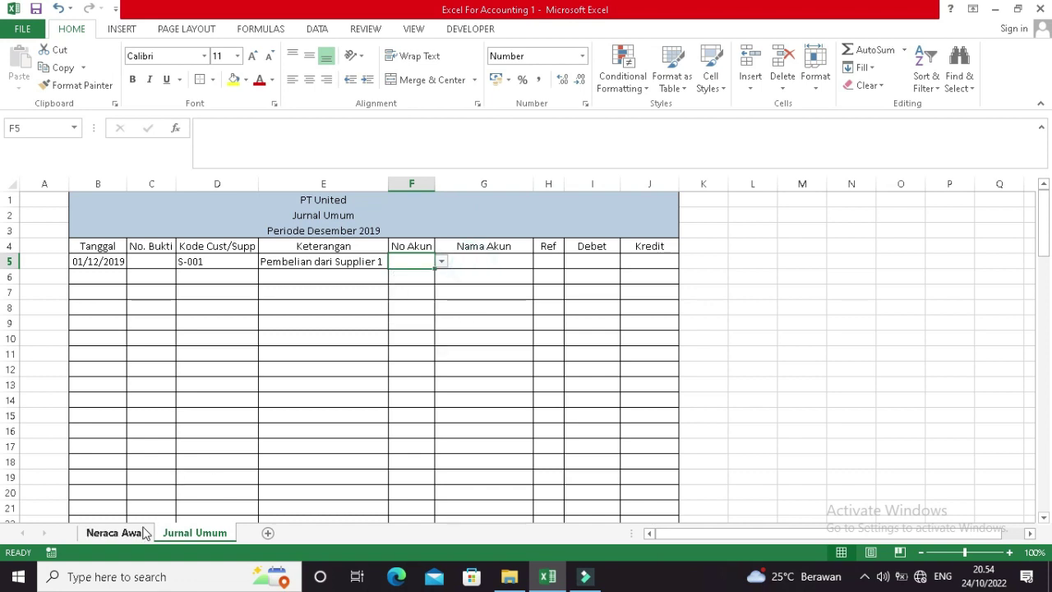
Examine the account codes and names on the Neraca Awal sheet, from Persediaan Barang Dagangan through the expense accounts.
left_click(115, 532)
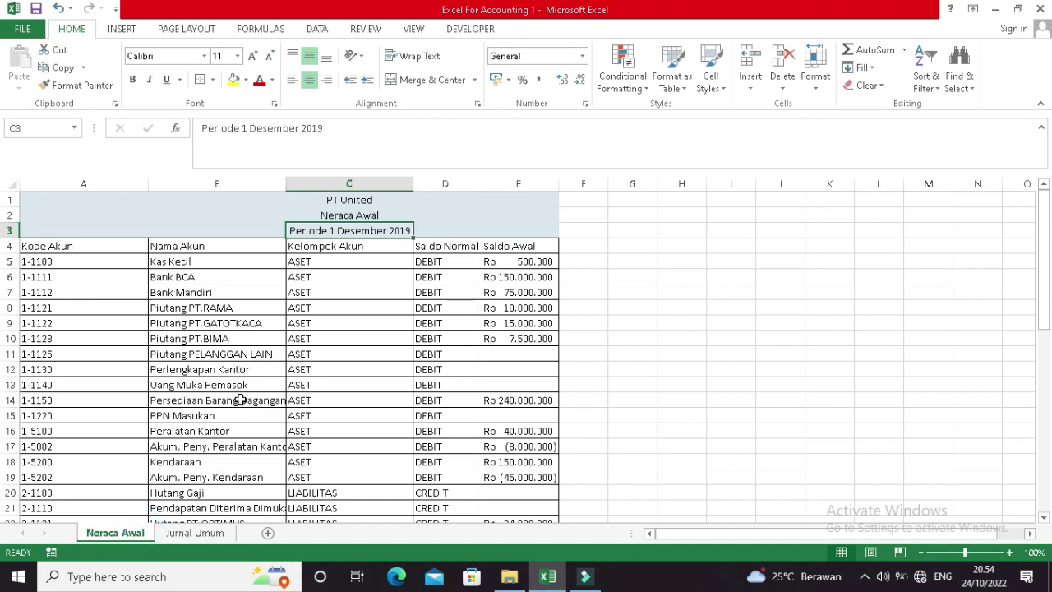
left_click(239, 401)
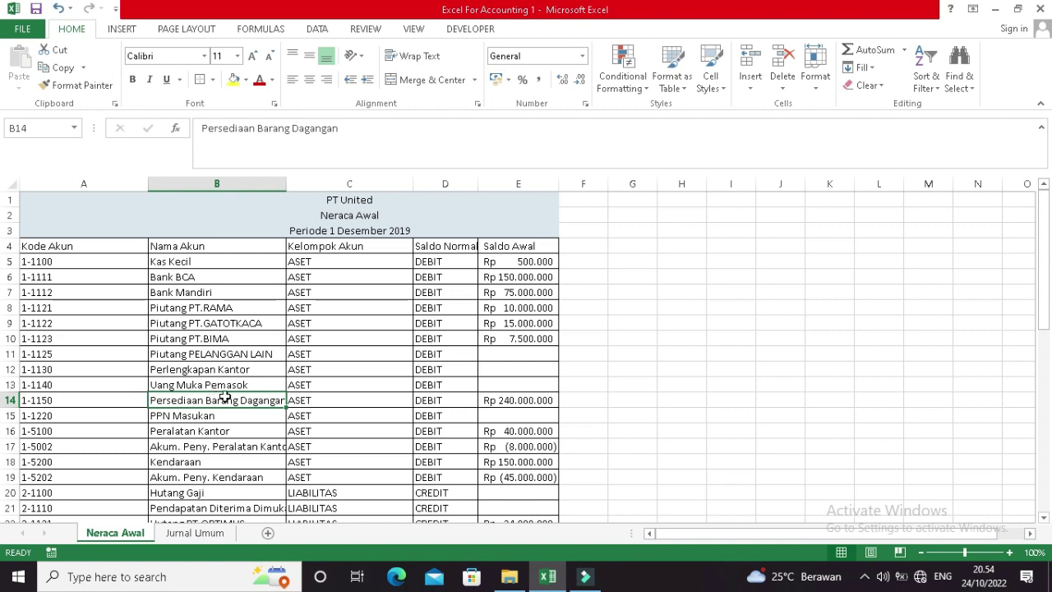
scroll(231, 403, "down", 9)
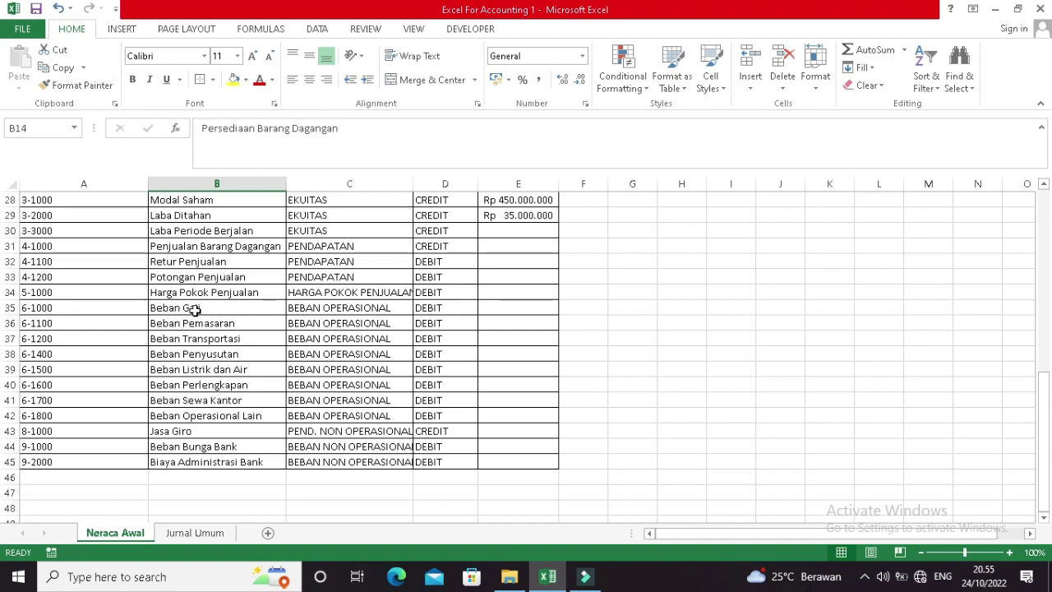
scroll(194, 309, "up", 7)
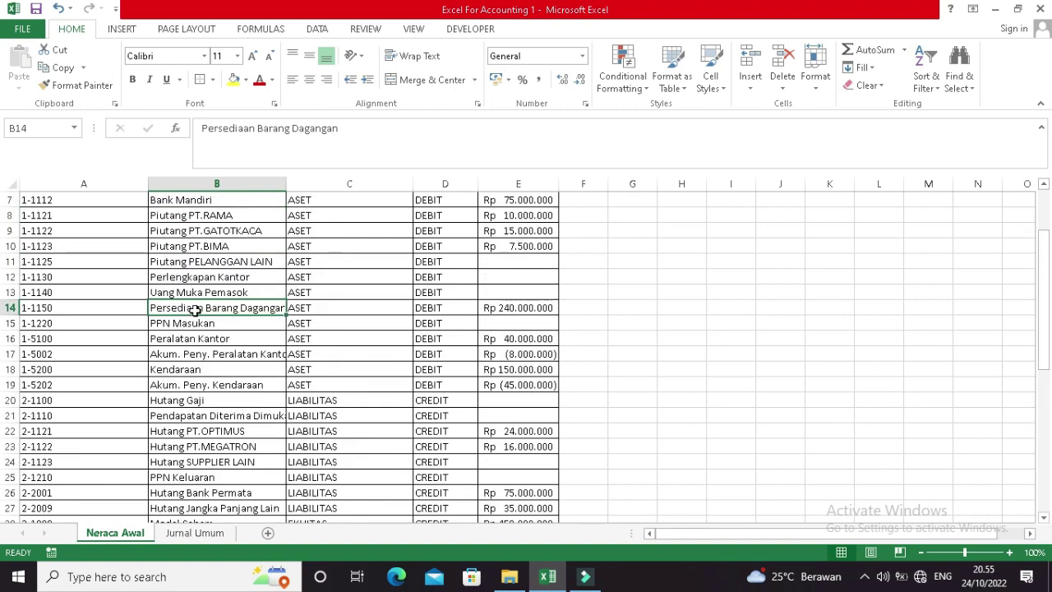
scroll(195, 309, "up", 2)
scroll(235, 356, "down", 1)
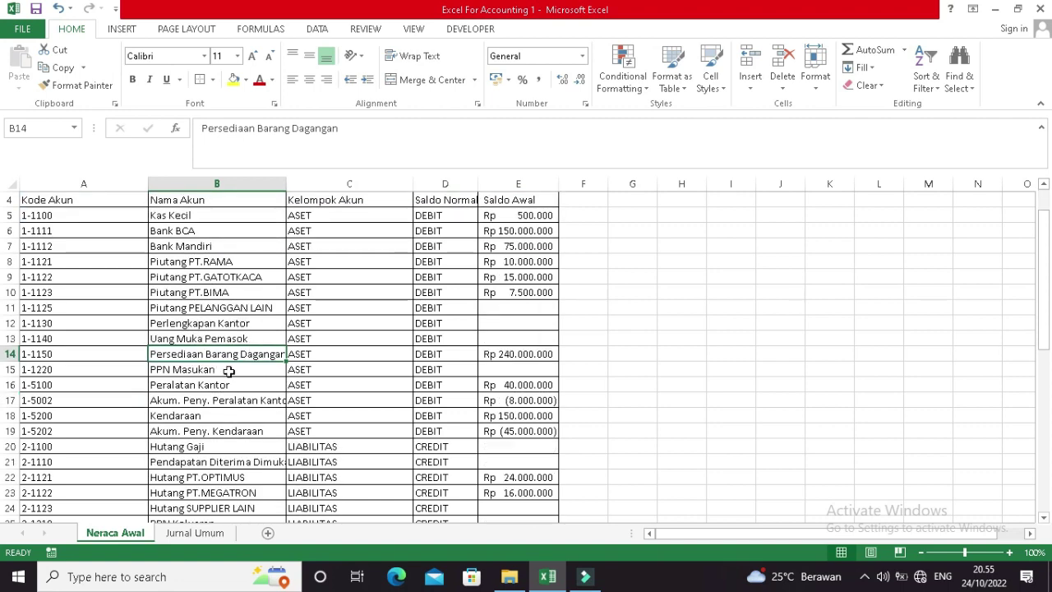
scroll(218, 356, "down", 2)
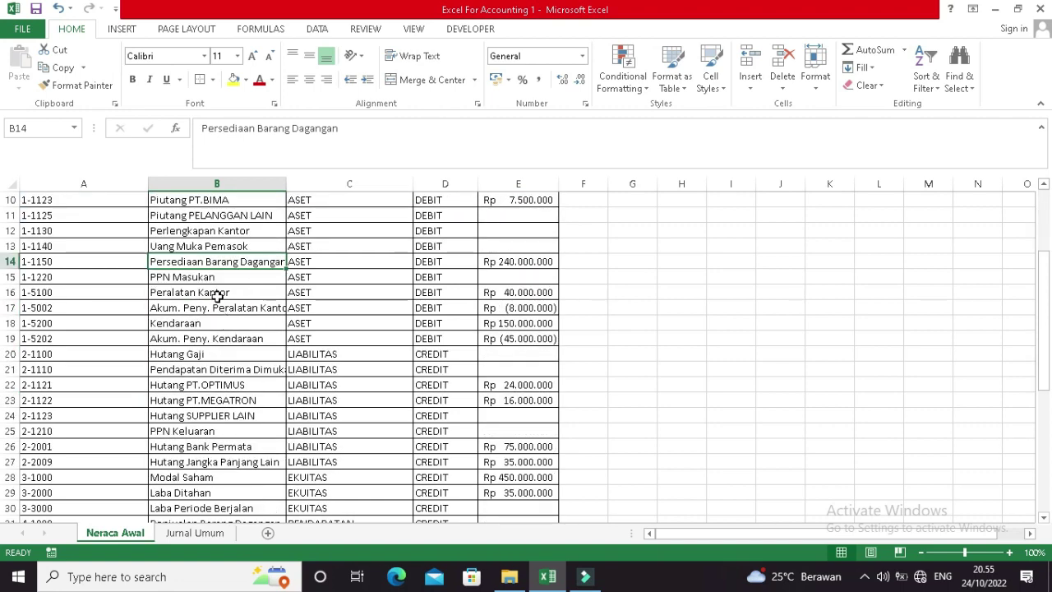
scroll(218, 295, "down", 4)
scroll(222, 303, "down", 1)
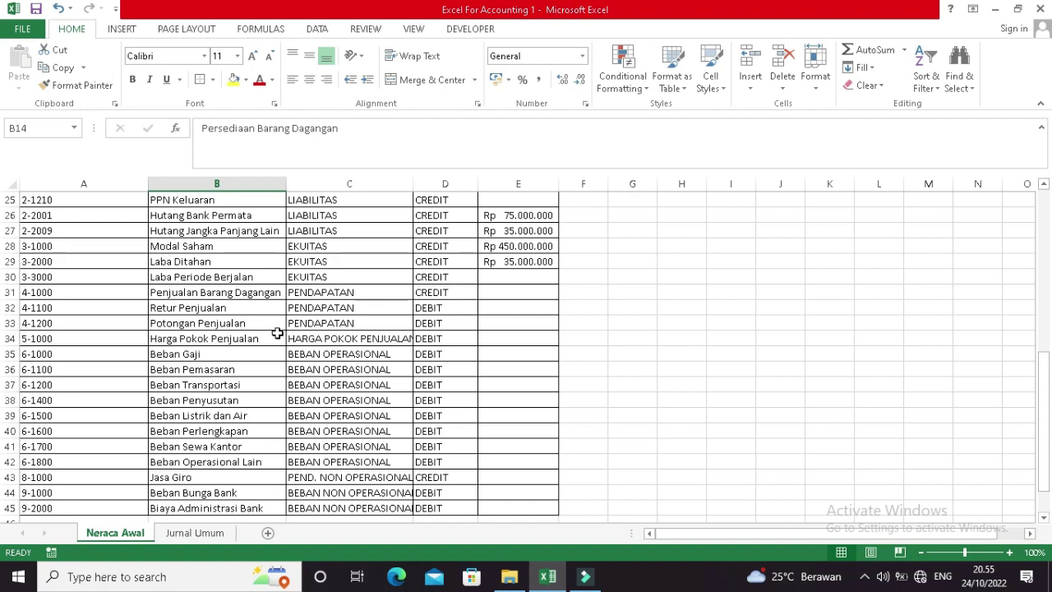
scroll(277, 333, "up", 6)
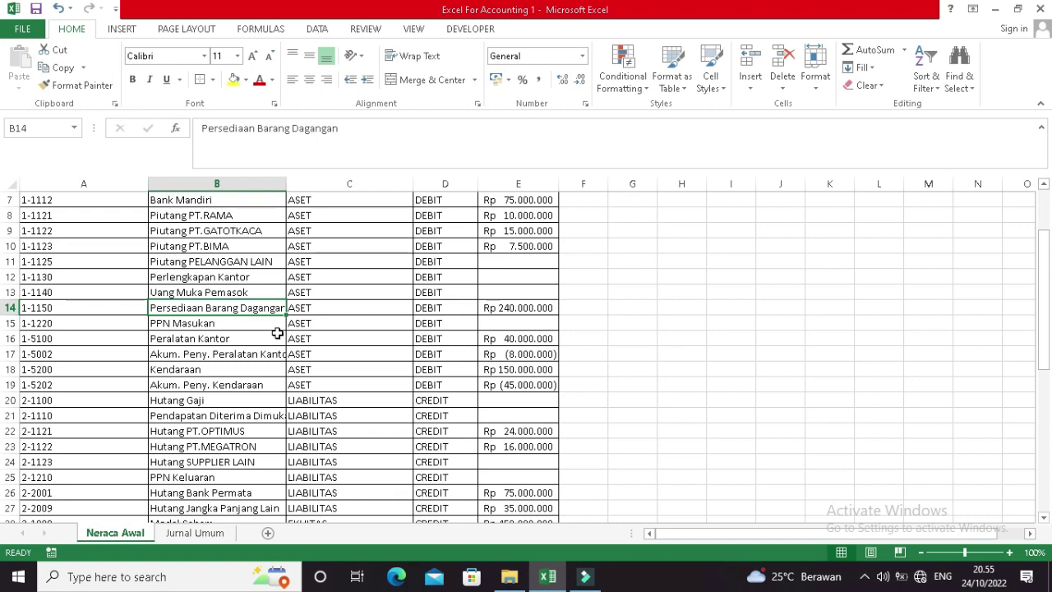
scroll(277, 333, "up", 2)
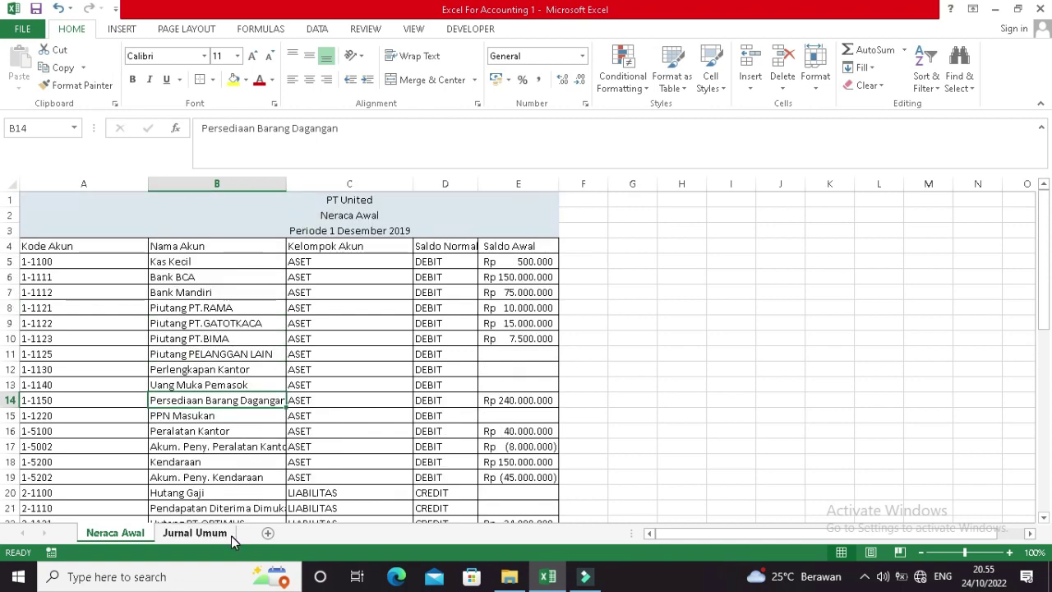
Try the No Akun codes 1-1112 and 1-1220 in F5 of the Jurnal Umum sheet.
left_click(231, 536)
left_click(441, 262)
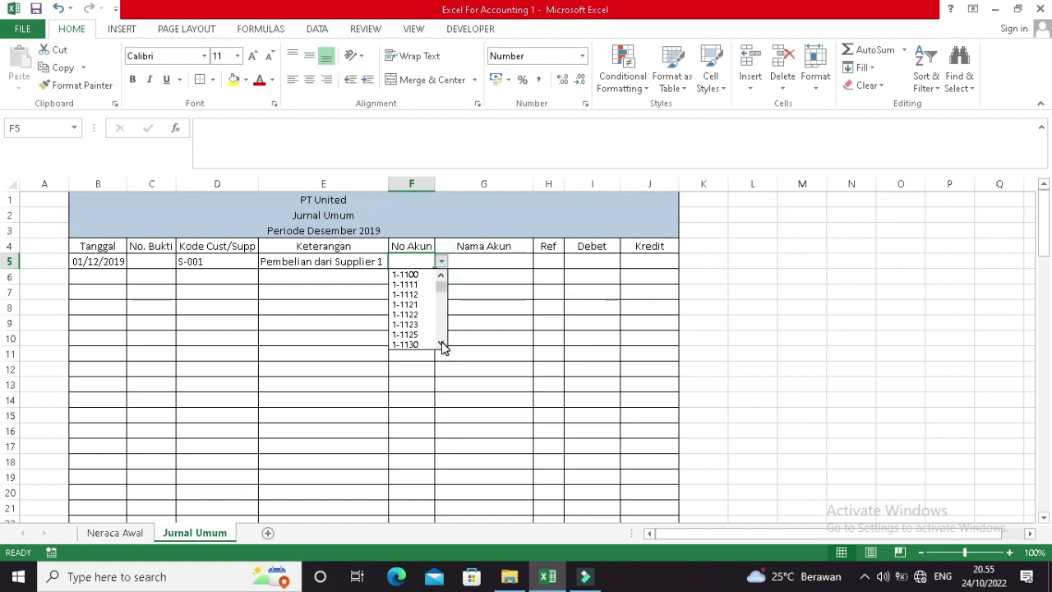
left_click(419, 295)
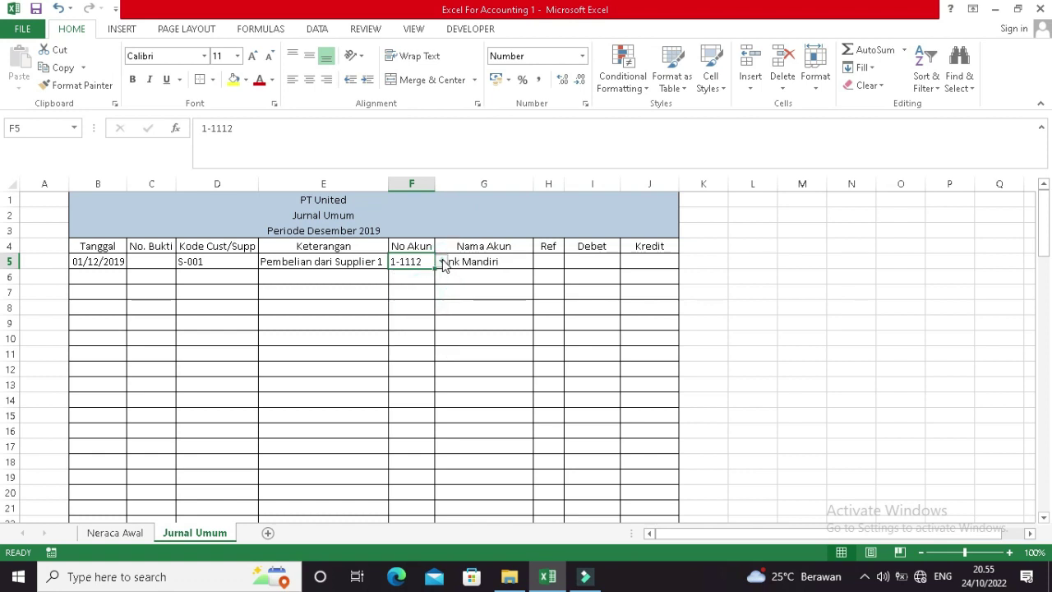
left_click(442, 261)
left_click(441, 344)
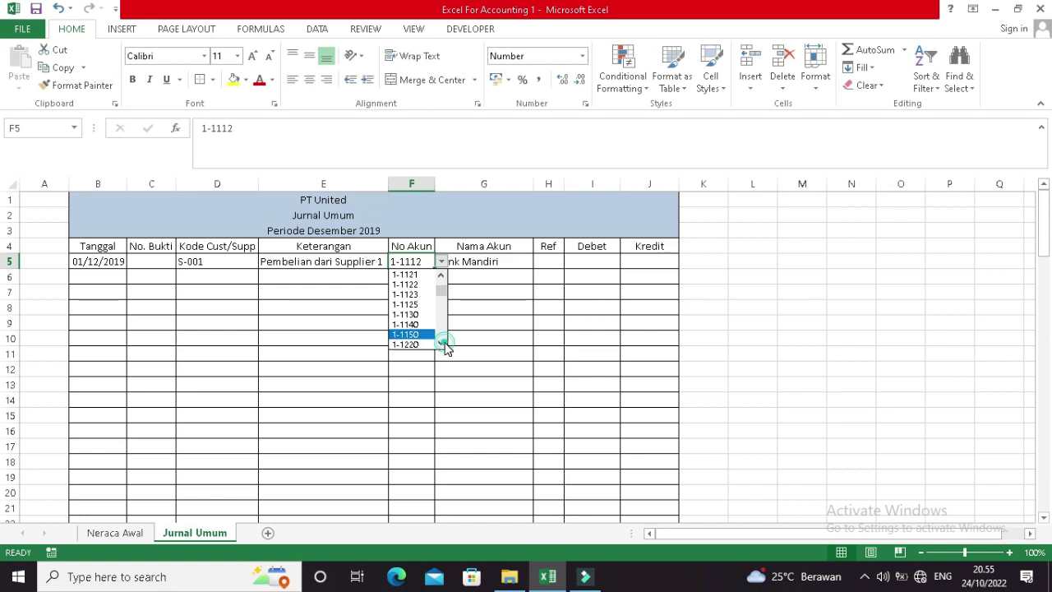
left_click(442, 343)
left_click(441, 344)
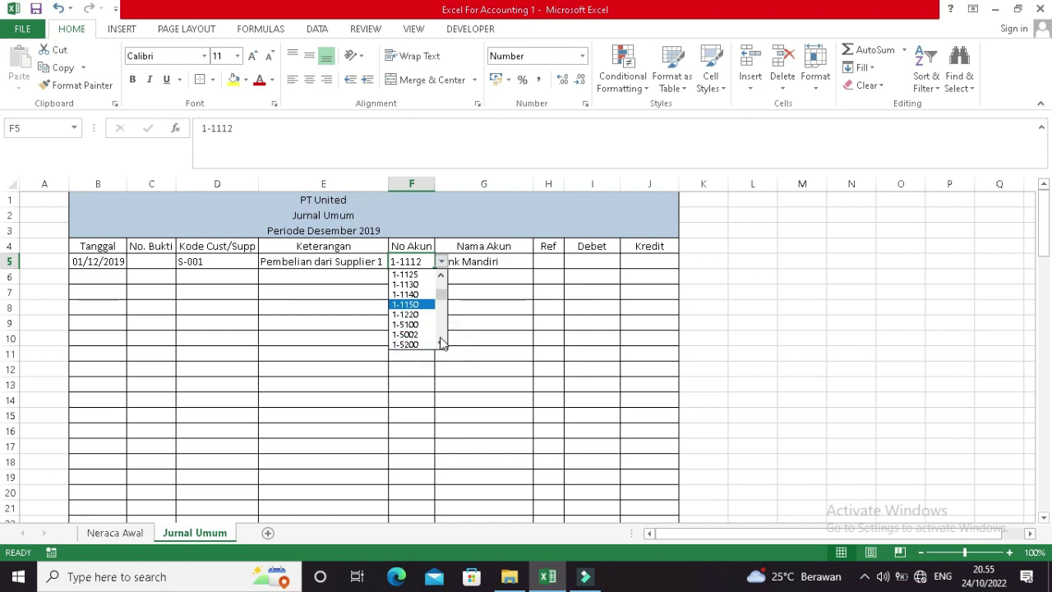
left_click(426, 316)
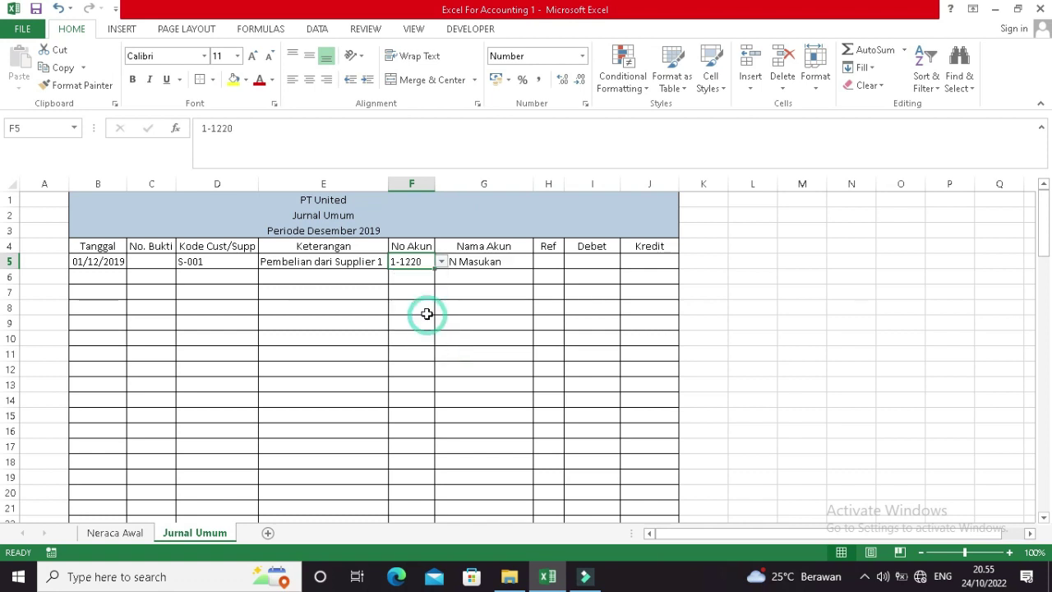
Set No Akun in F5 to 1-1150, the Persediaan Barang Dagangan code from Neraca Awal, and autofit the Nama Akun column.
left_click(146, 534)
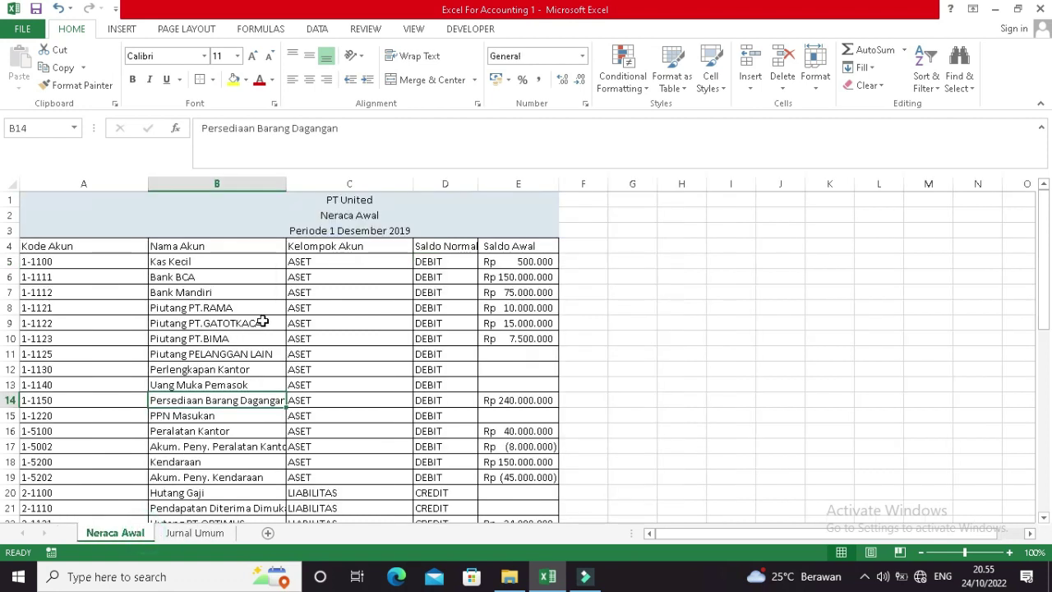
left_click(82, 401)
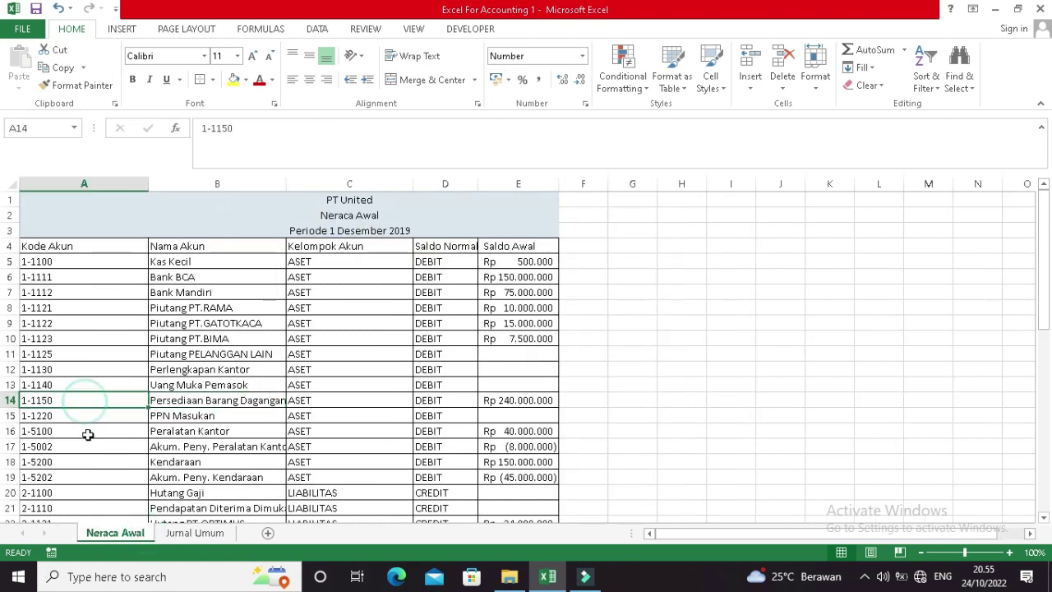
left_click(169, 533)
left_click(441, 261)
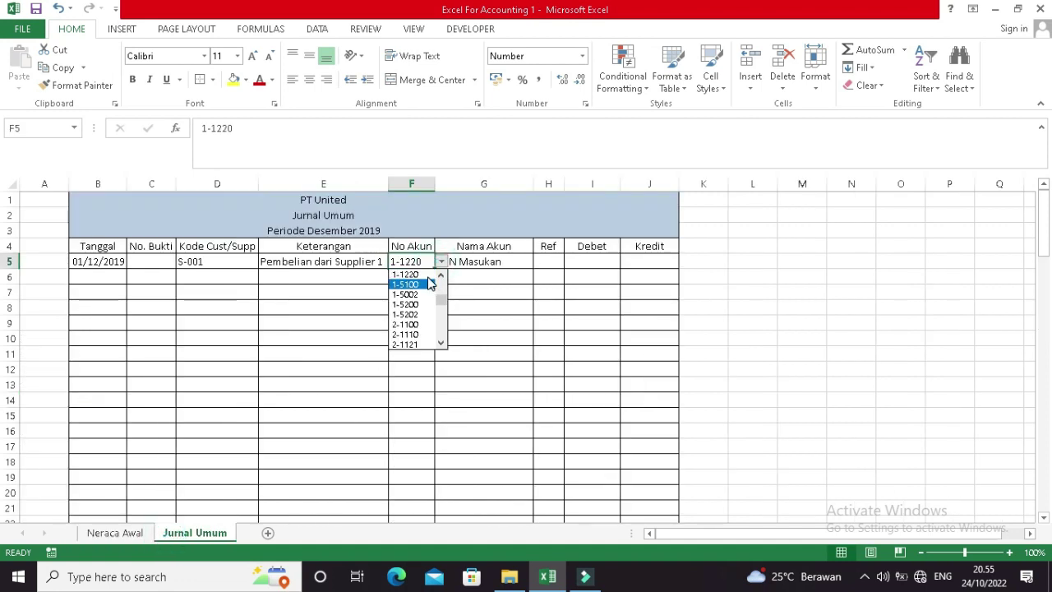
left_click(425, 274)
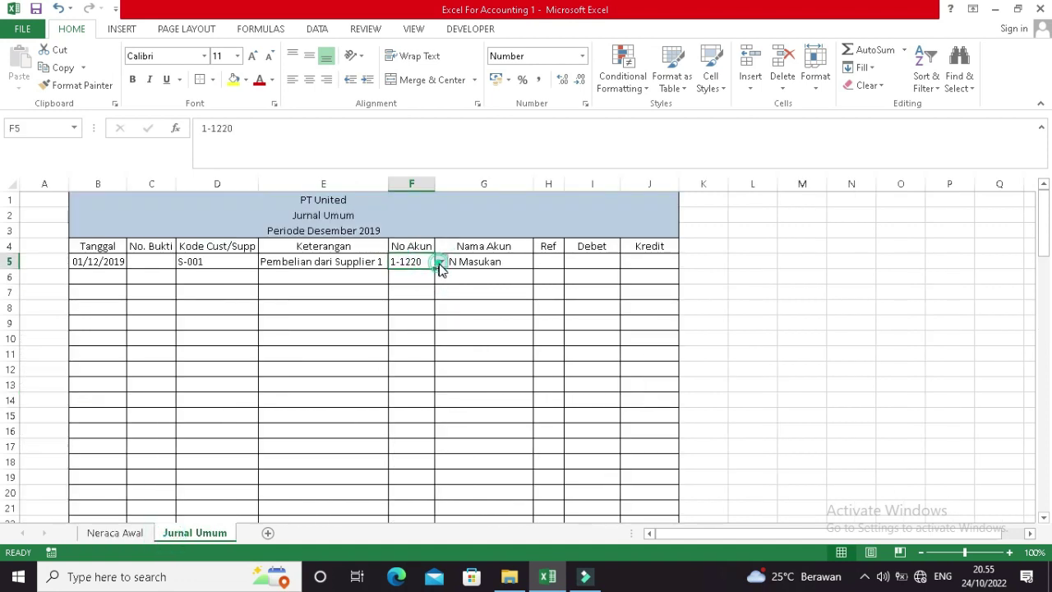
left_click(441, 261)
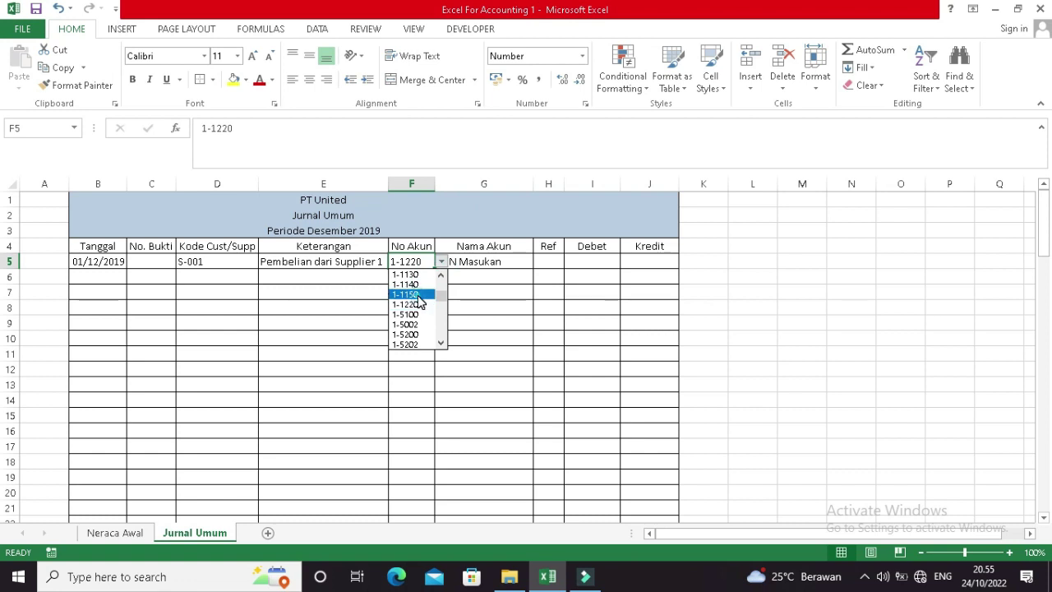
left_click(426, 293)
double_click(533, 183)
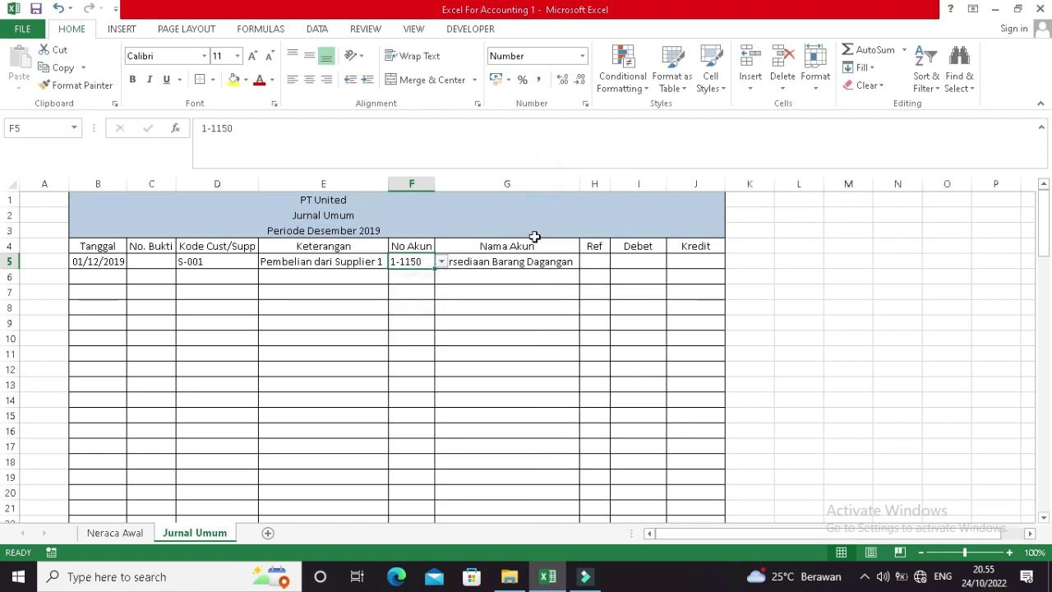
left_click(419, 277)
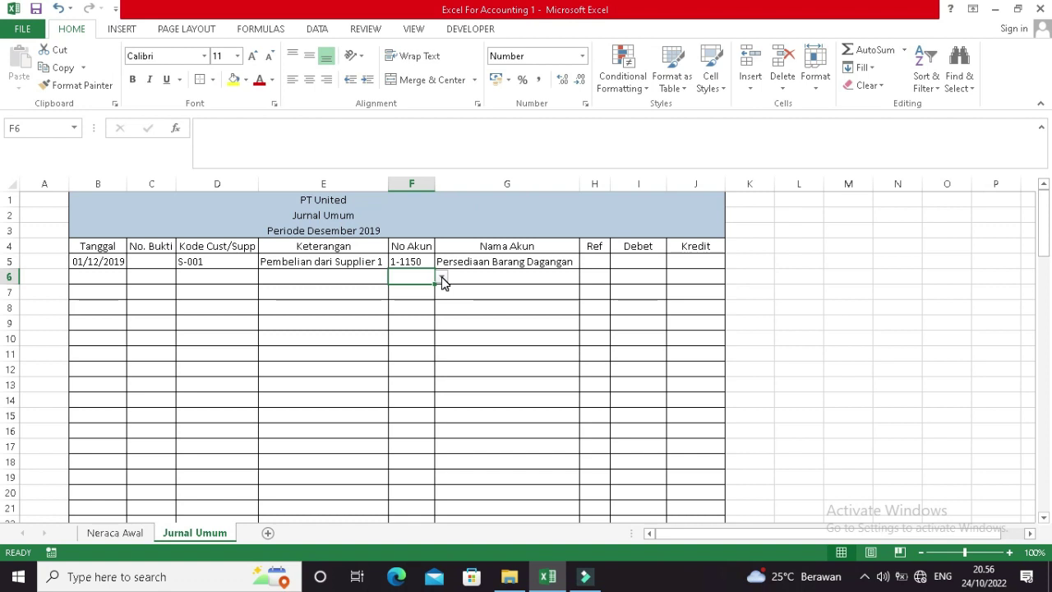
left_click(442, 277)
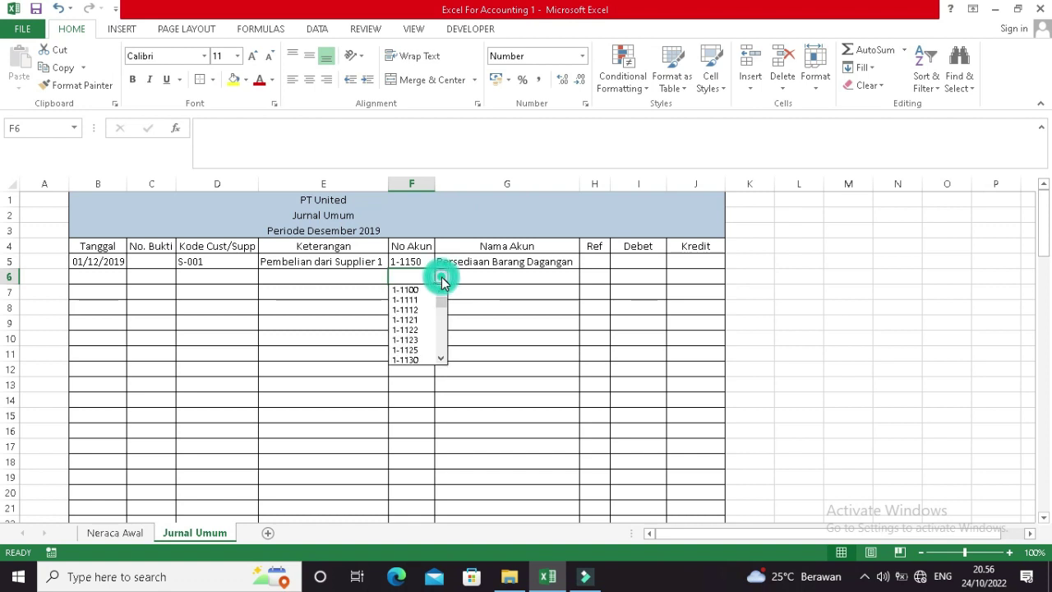
left_click(441, 356)
left_click(441, 357)
left_click(442, 356)
left_click(441, 356)
left_click(441, 357)
left_click(441, 357)
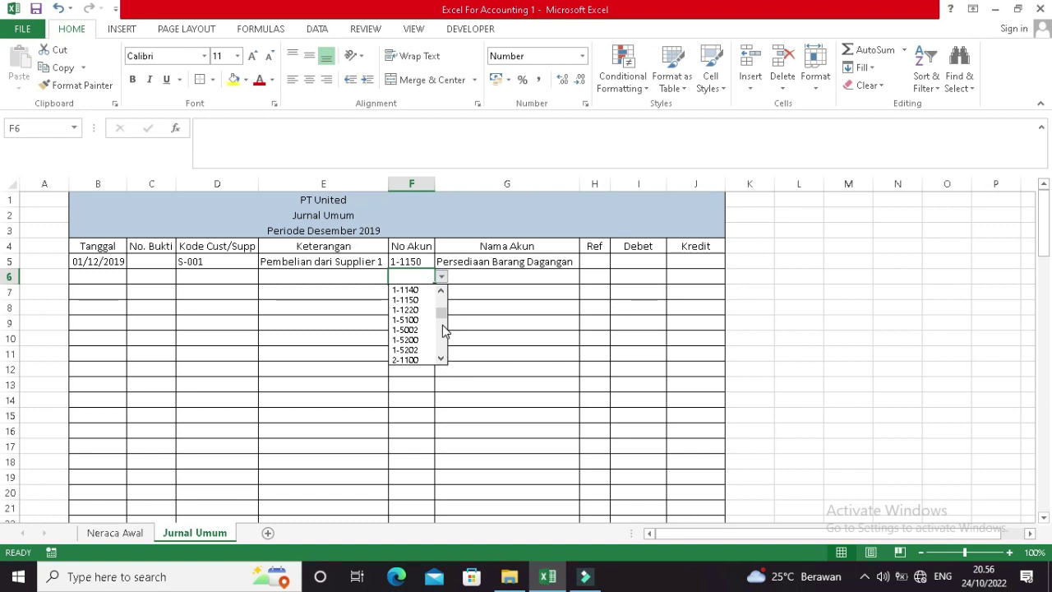
mouse_move(441, 311)
left_mouse_down()
mouse_move(441, 290)
mouse_move(440, 322)
mouse_move(442, 308)
left_mouse_up()
left_click(423, 277)
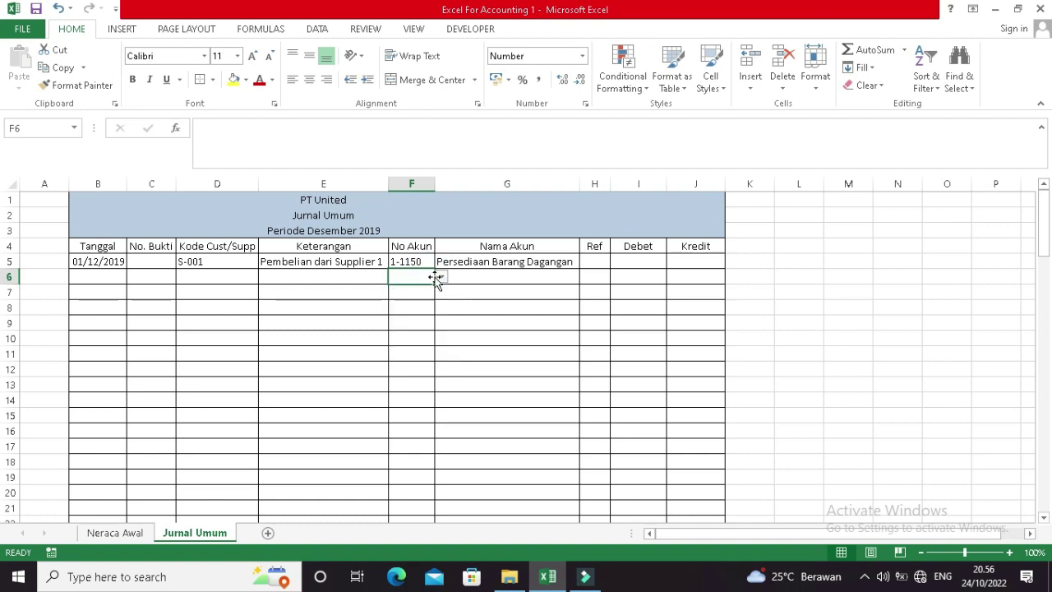
left_click(441, 277)
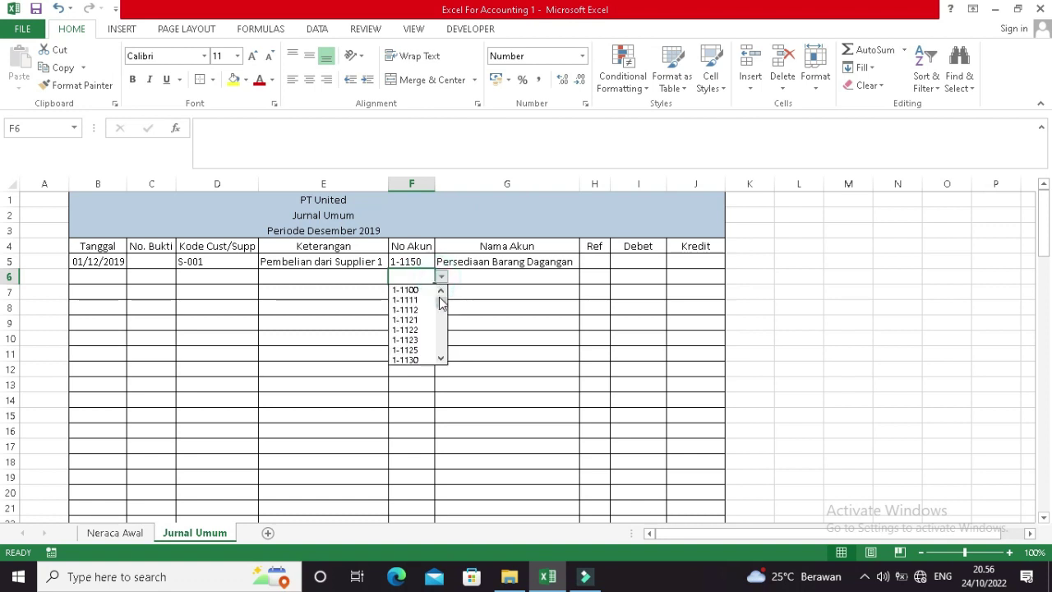
left_click_drag(441, 300, 441, 303)
Check the Bank BCA code on the Neraca Awal sheet and set No Akun in F6 of Jurnal Umum to 1-1111.
left_click(129, 534)
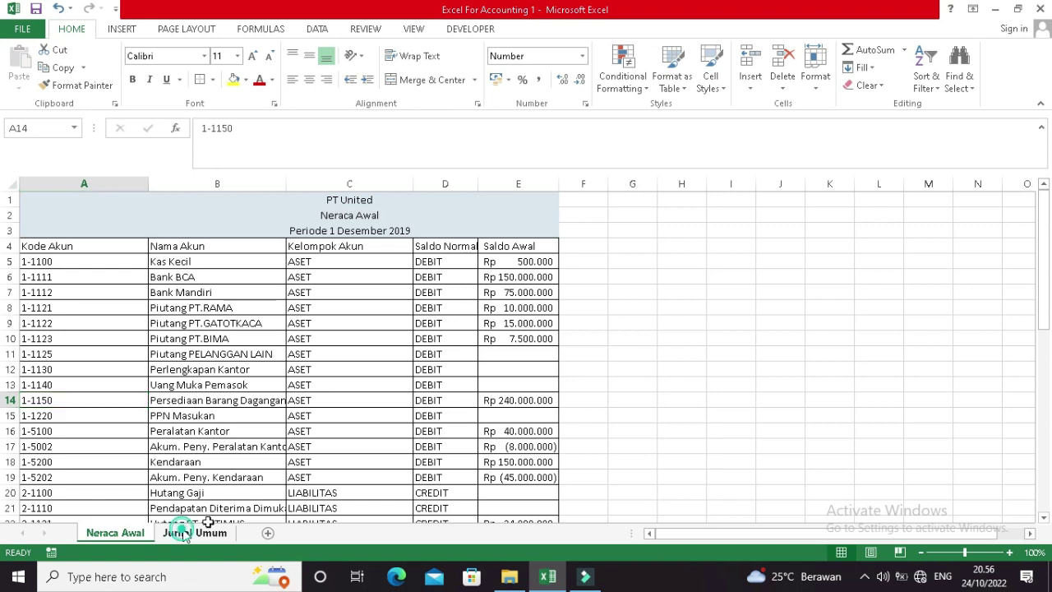
left_click(183, 533)
left_click(441, 277)
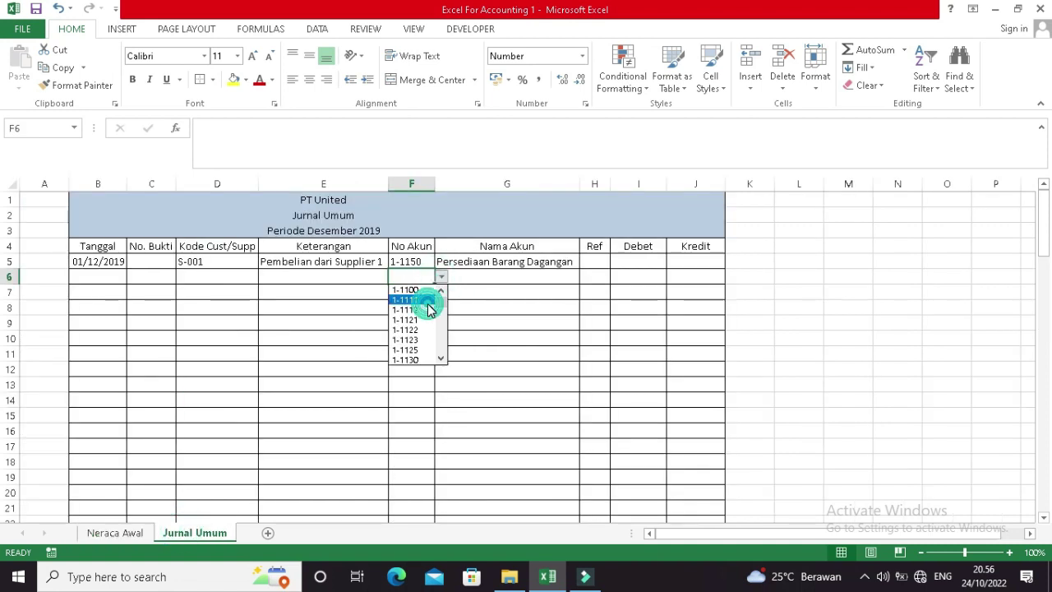
left_click(429, 296)
left_click(407, 293)
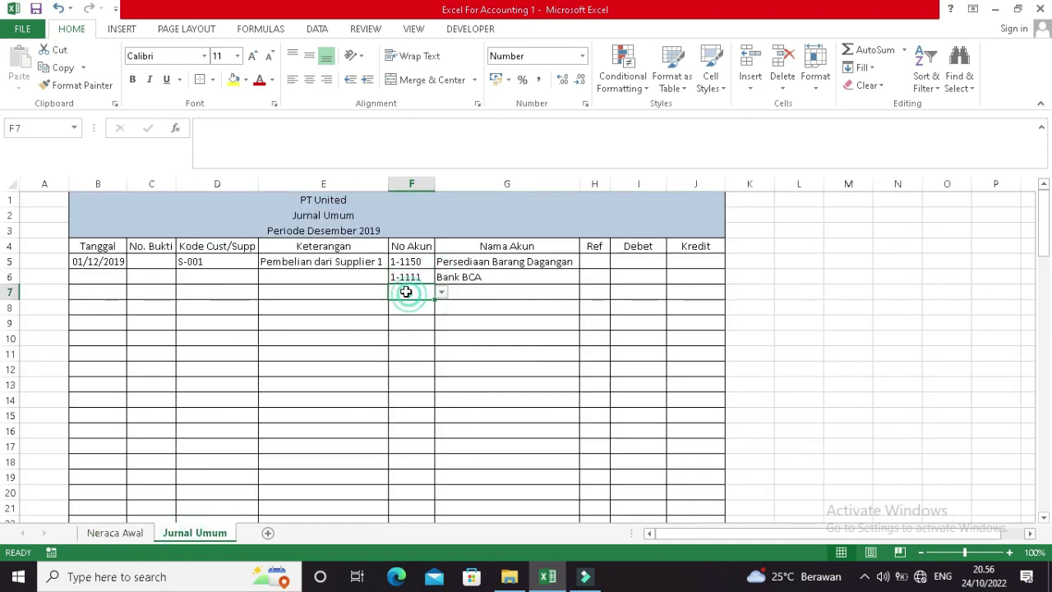
Enter the Debet amount 10000000 in I5 for Persediaan Barang Dagangan and move to the Kredit cell J6.
left_click(624, 261)
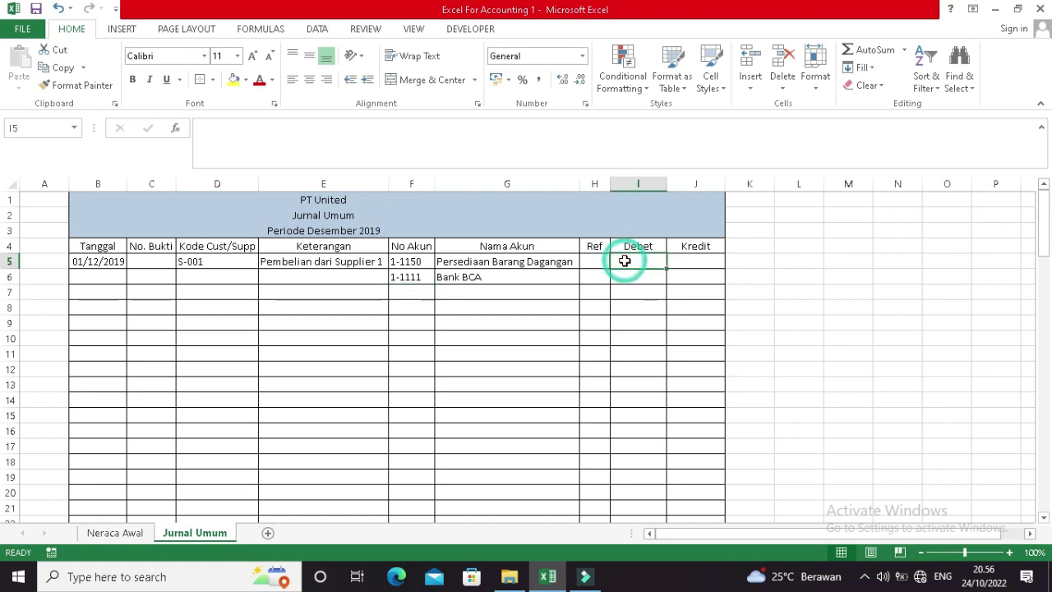
type("10000000")
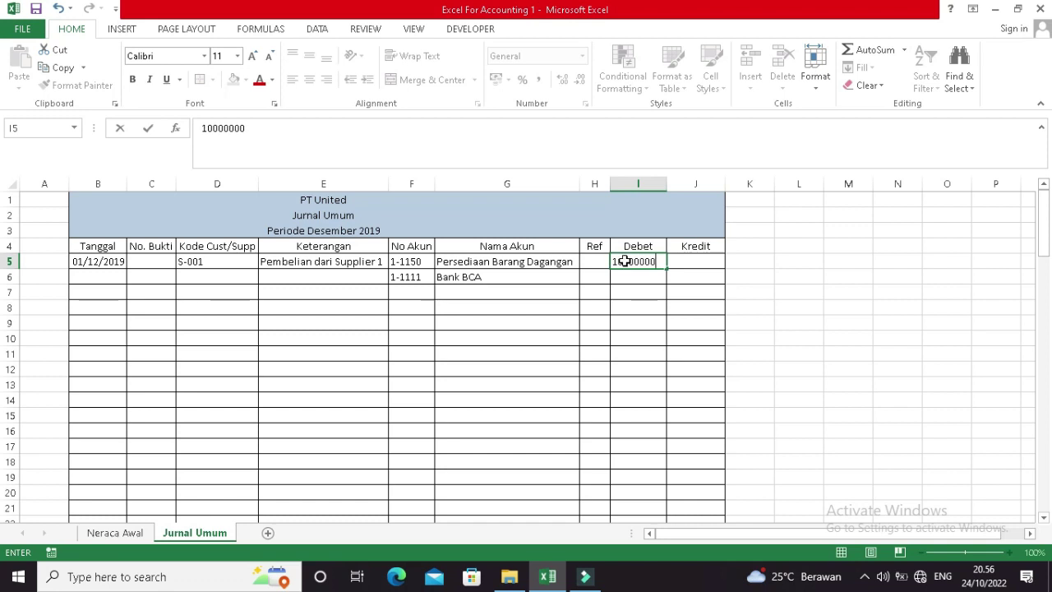
key("Return")
key("Right")
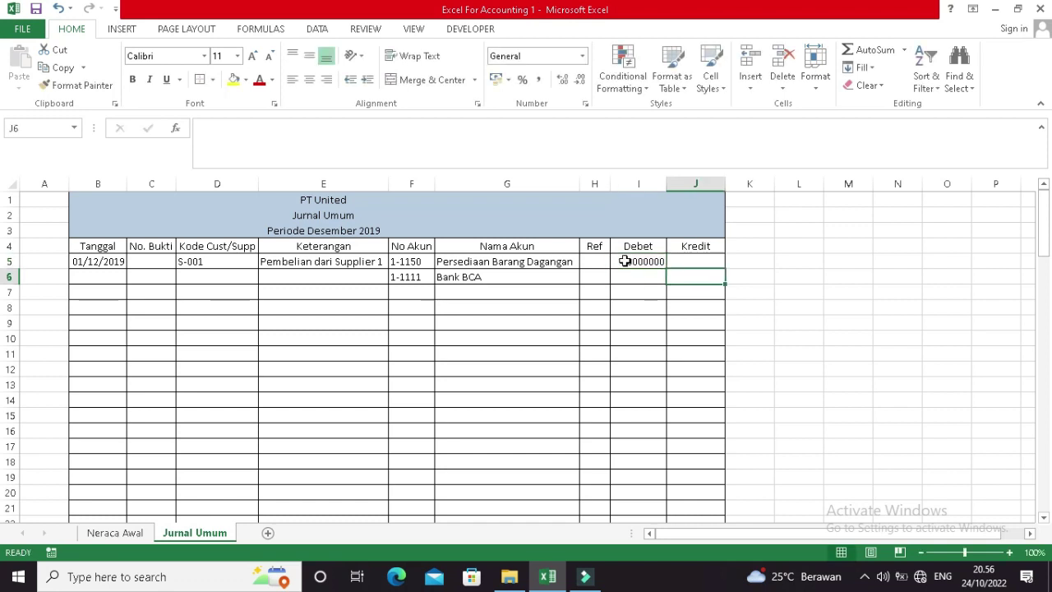
Enter the Kredit amount 10000000 in J6 for Bank BCA.
type("100000")
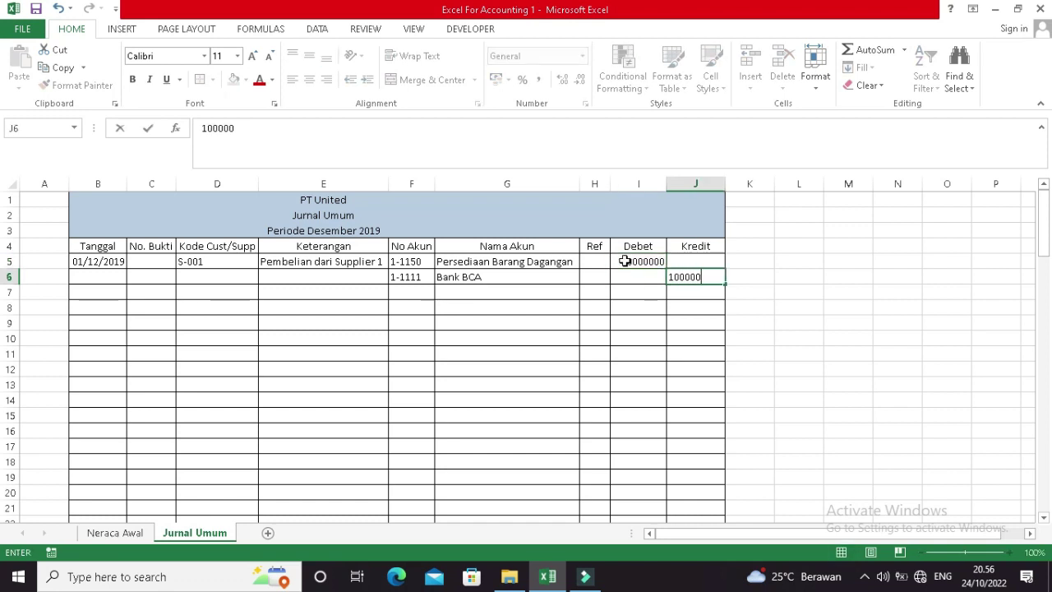
type("00")
key("Return")
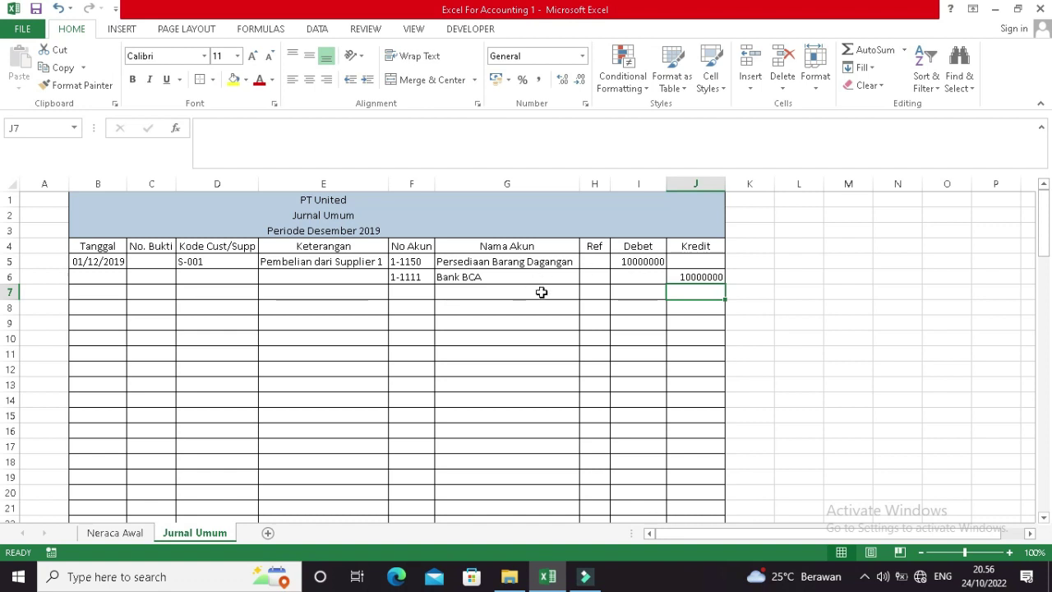
left_click(496, 261)
left_click(470, 277)
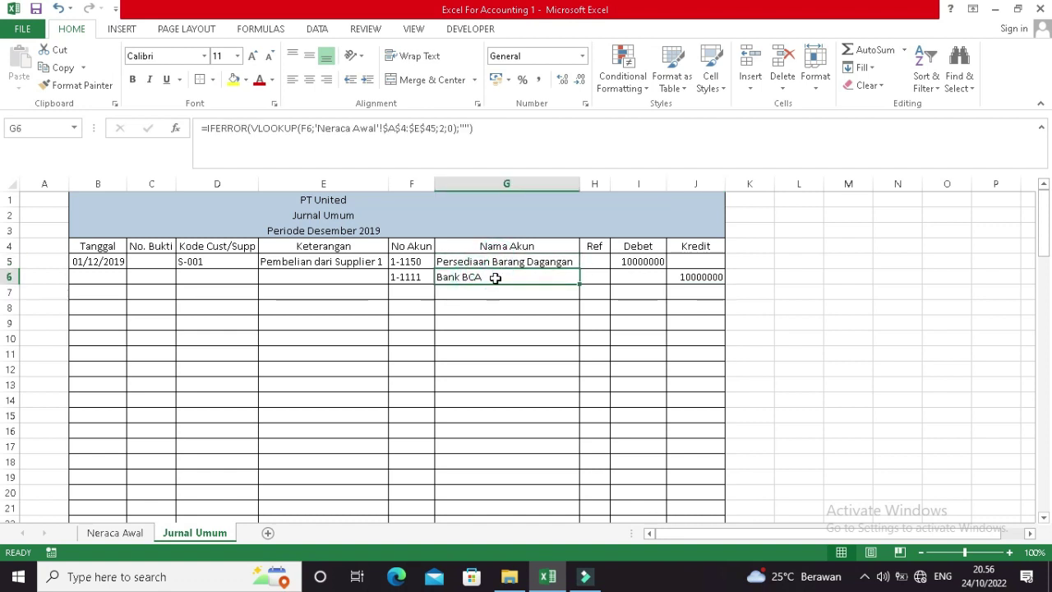
left_click(648, 260)
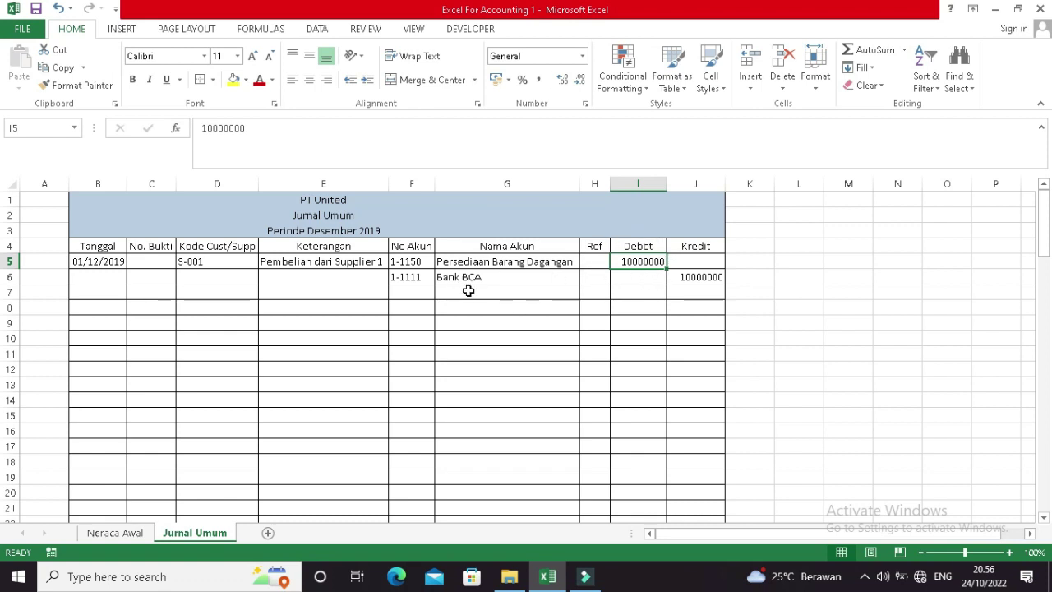
left_click(469, 278)
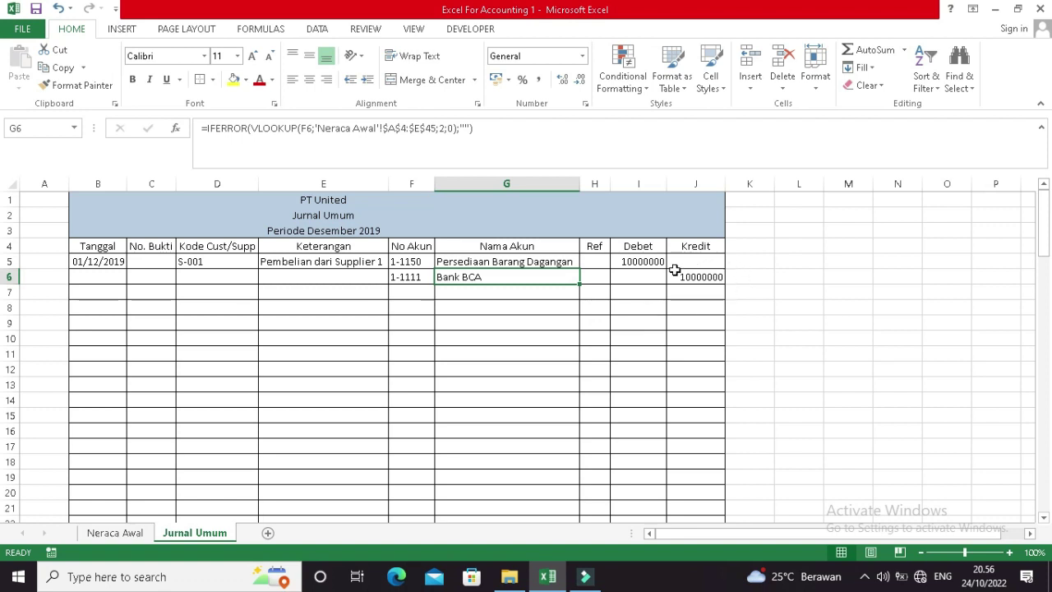
left_click(682, 277)
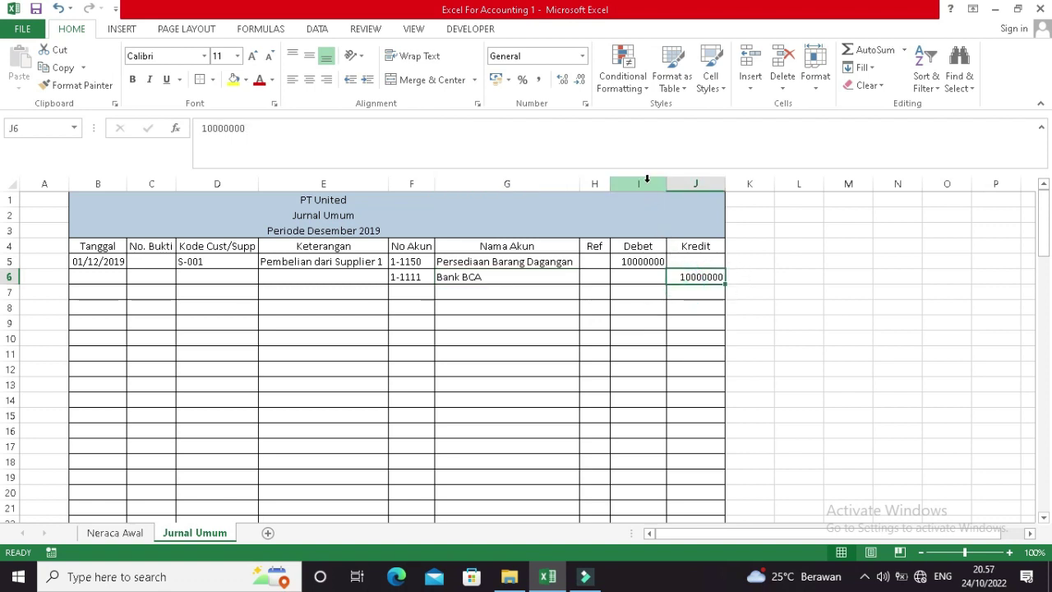
Format the Debet and Kredit columns as Accounting with the Rp symbol and no decimals, and autofit their widths.
left_click_drag(646, 183, 687, 182)
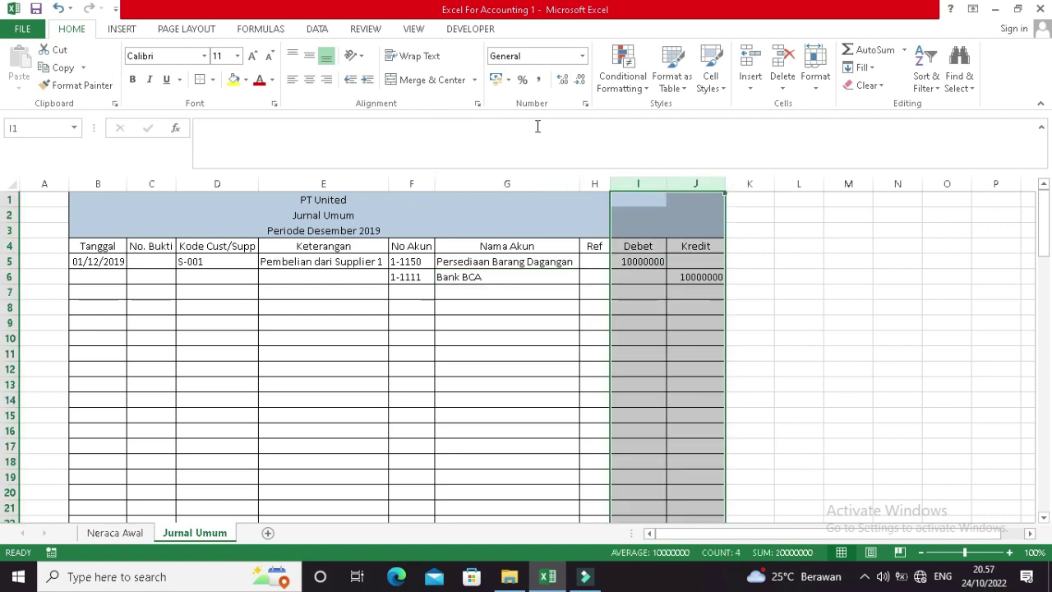
left_click(497, 80)
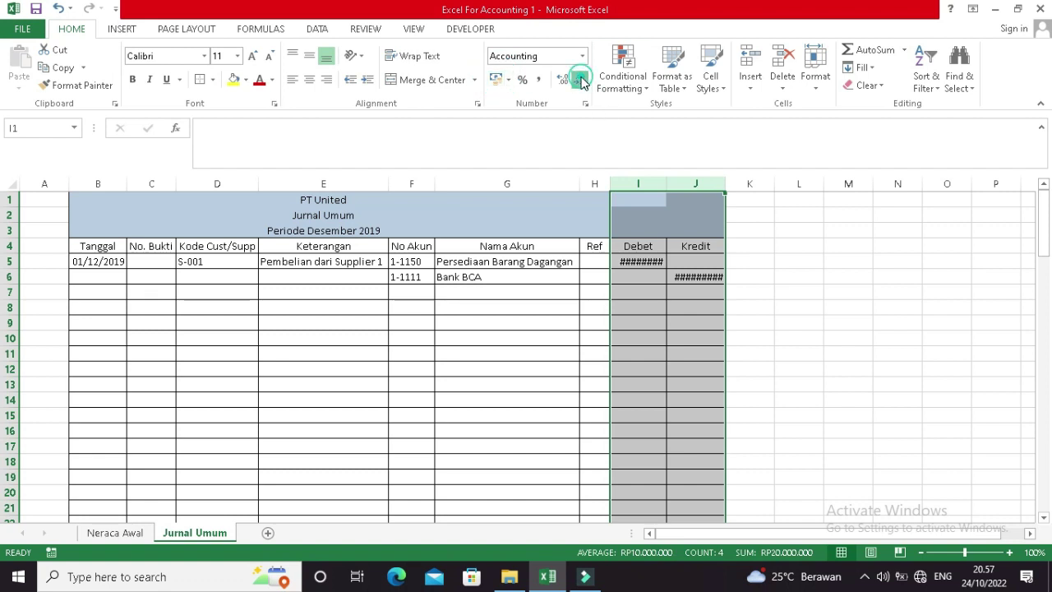
double_click(723, 183)
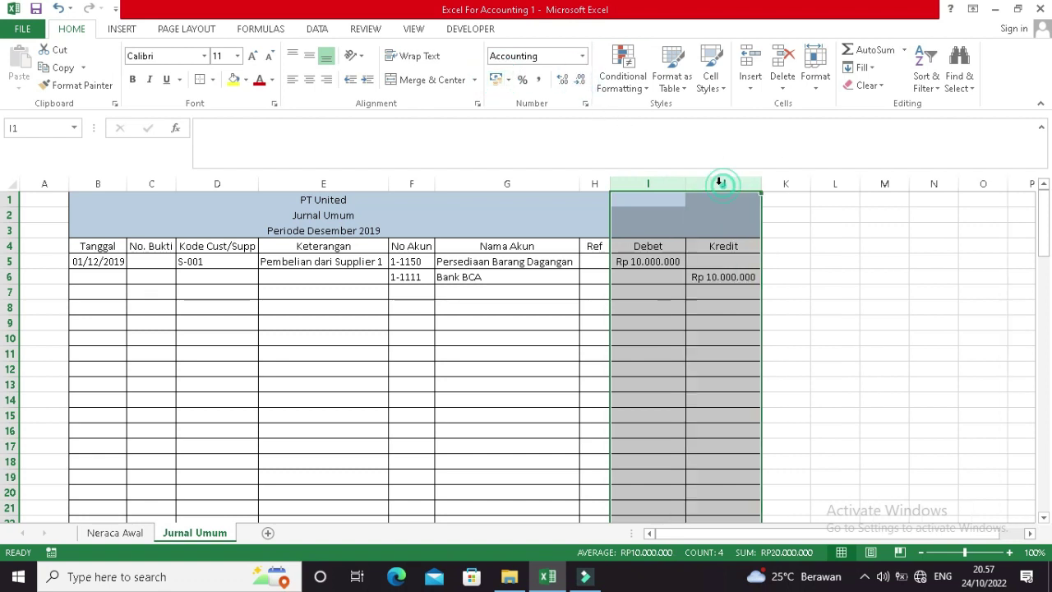
left_click(668, 287)
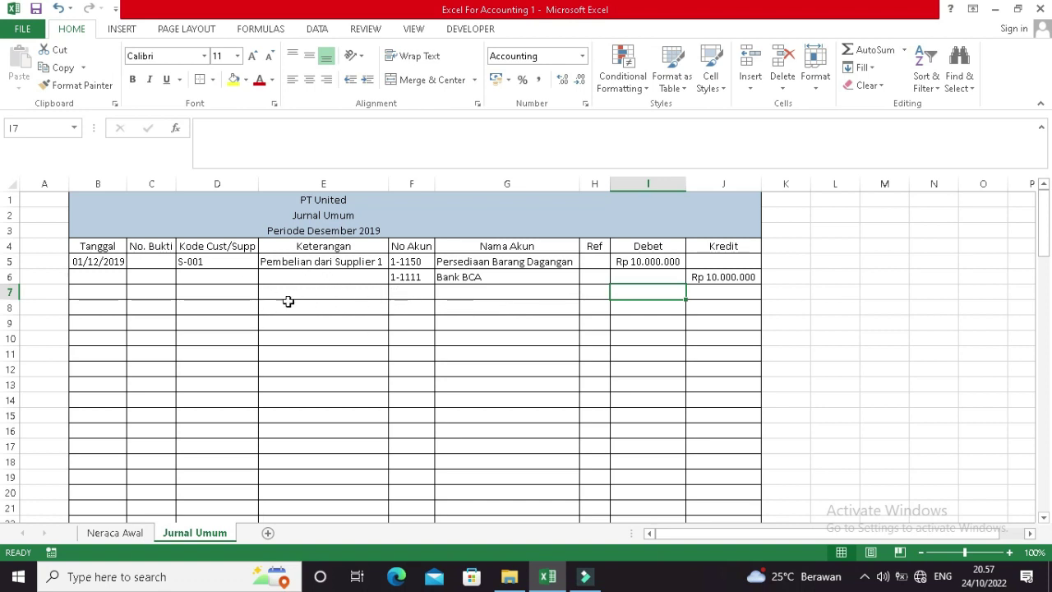
Start a new journal entry in row 8 with Tanggal 07/12/2019 and Kode Cust/Supp C-001.
left_click(227, 308)
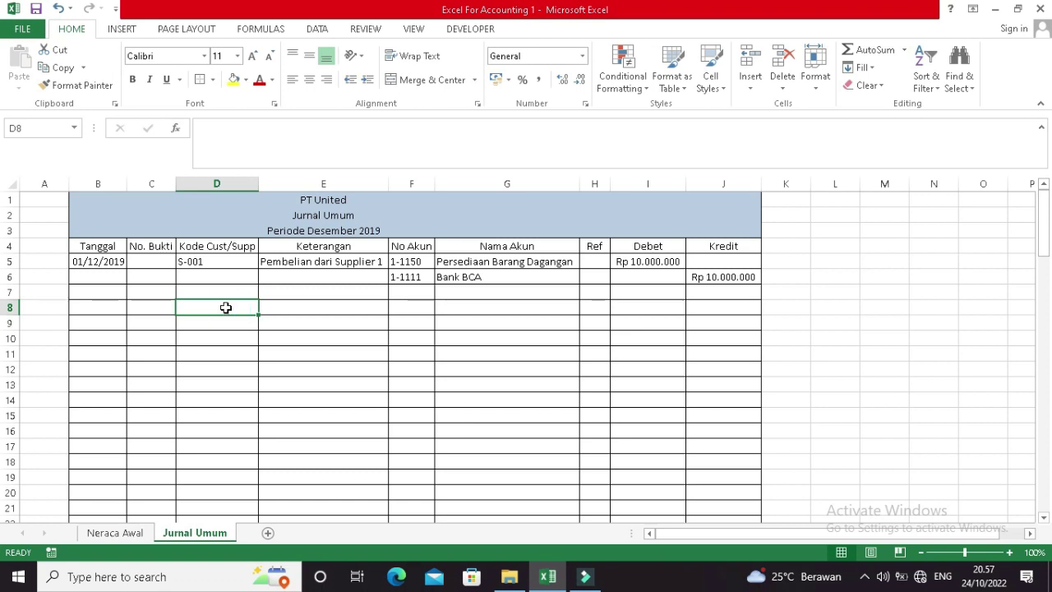
left_click(105, 310)
type("7/12/")
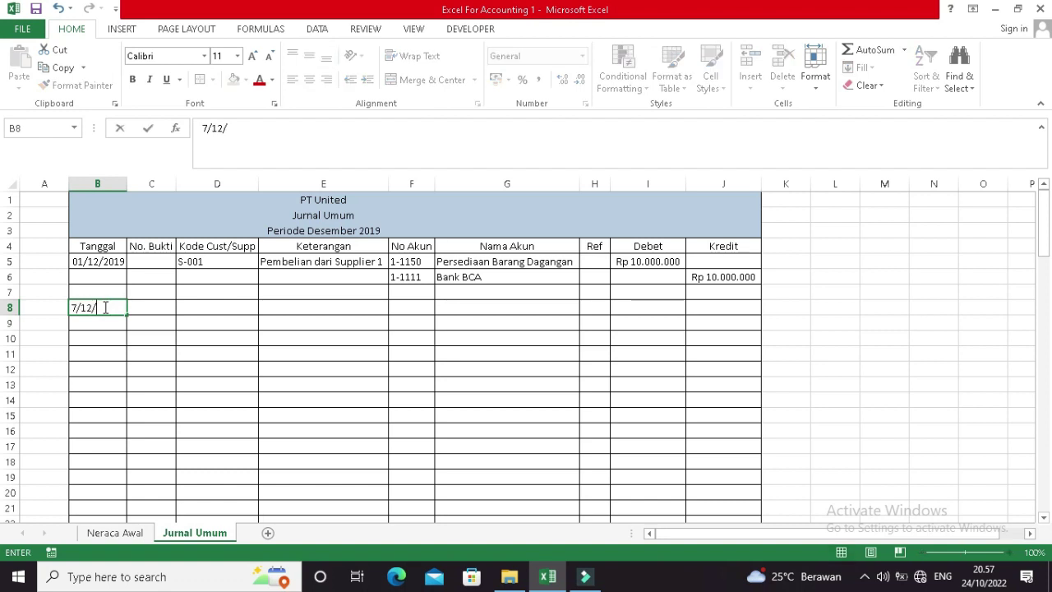
type("2019")
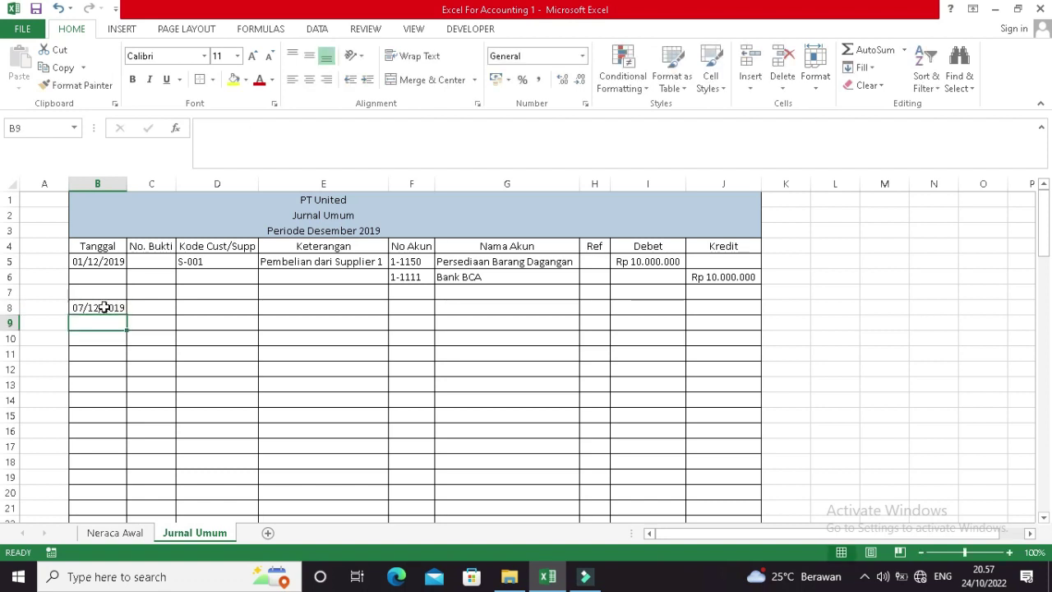
key("Tab")
key("Tab")
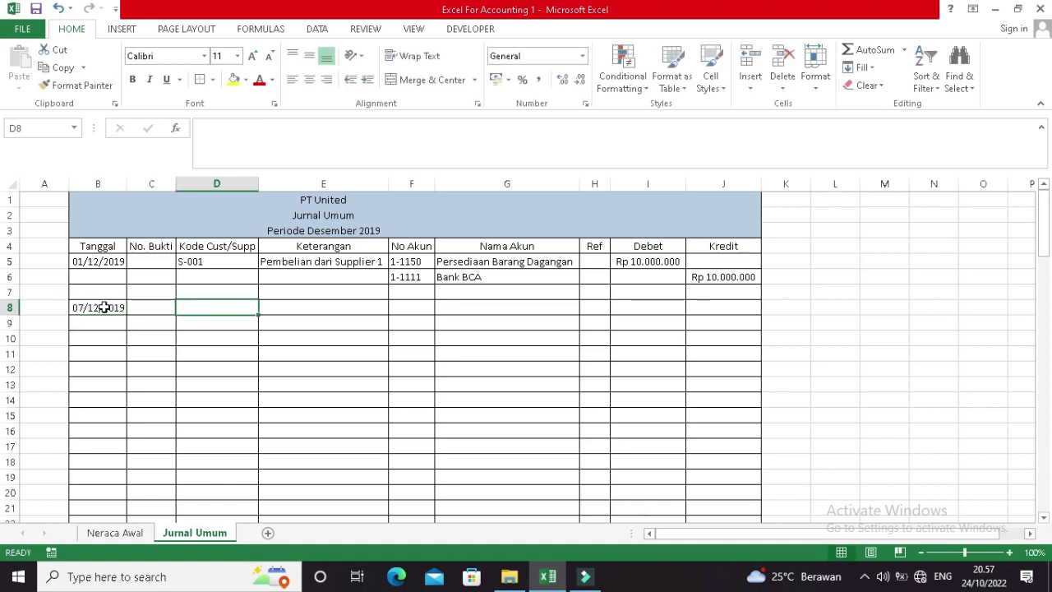
type("C-001")
key("Tab")
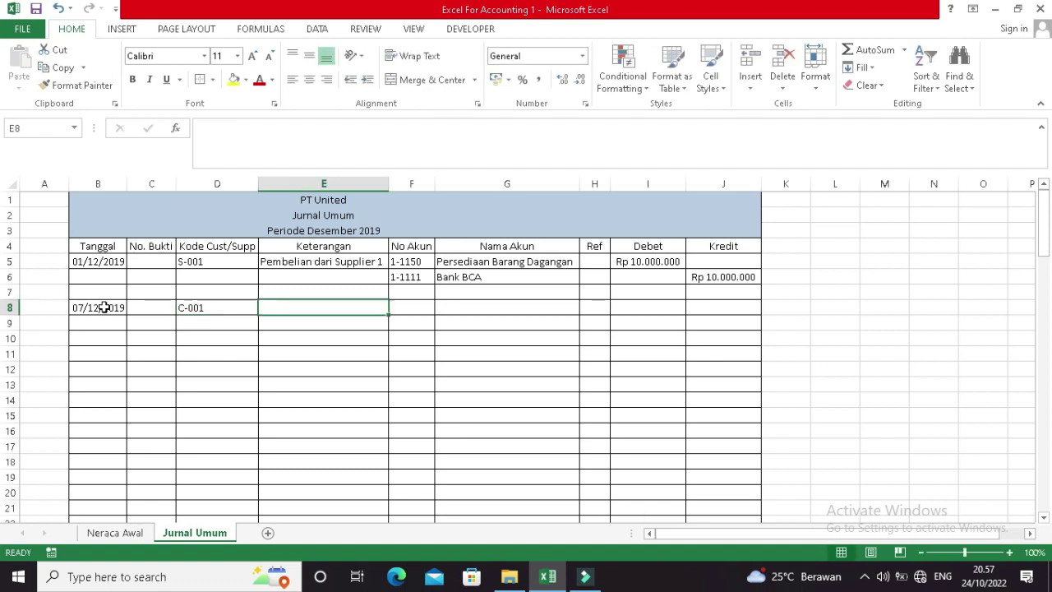
Enter the Keterangan "Penjualan pada Customer 1" in E8 and autofit the Keterangan column.
type("Penj")
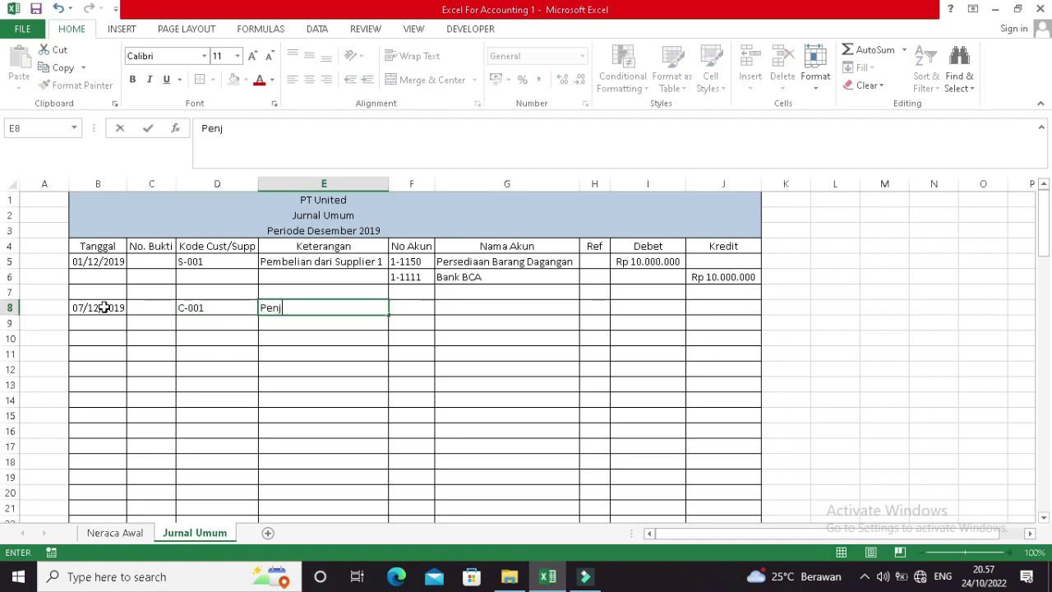
type("ualan pada")
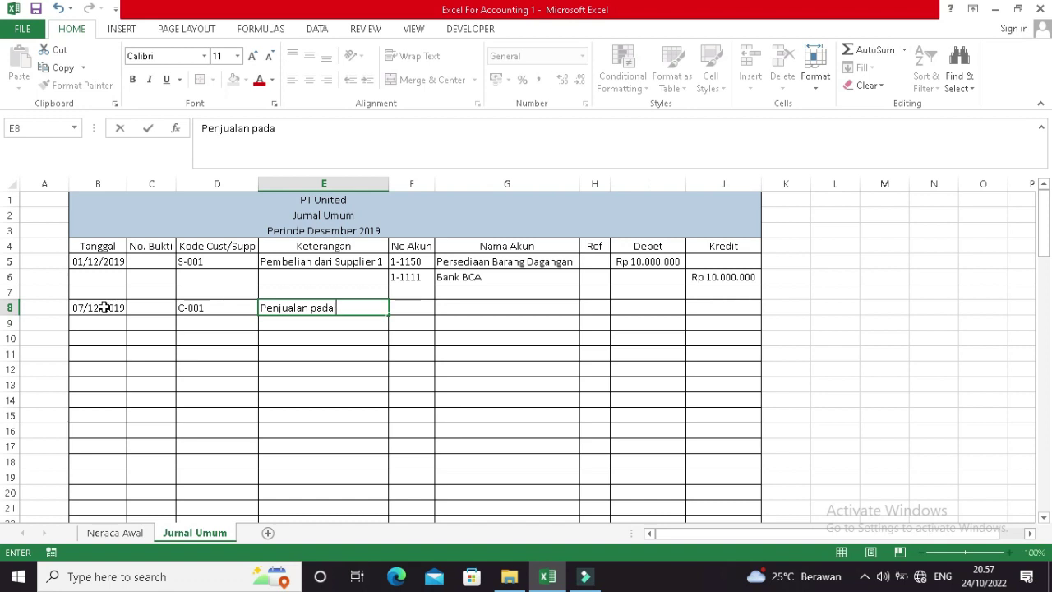
type(" Customer")
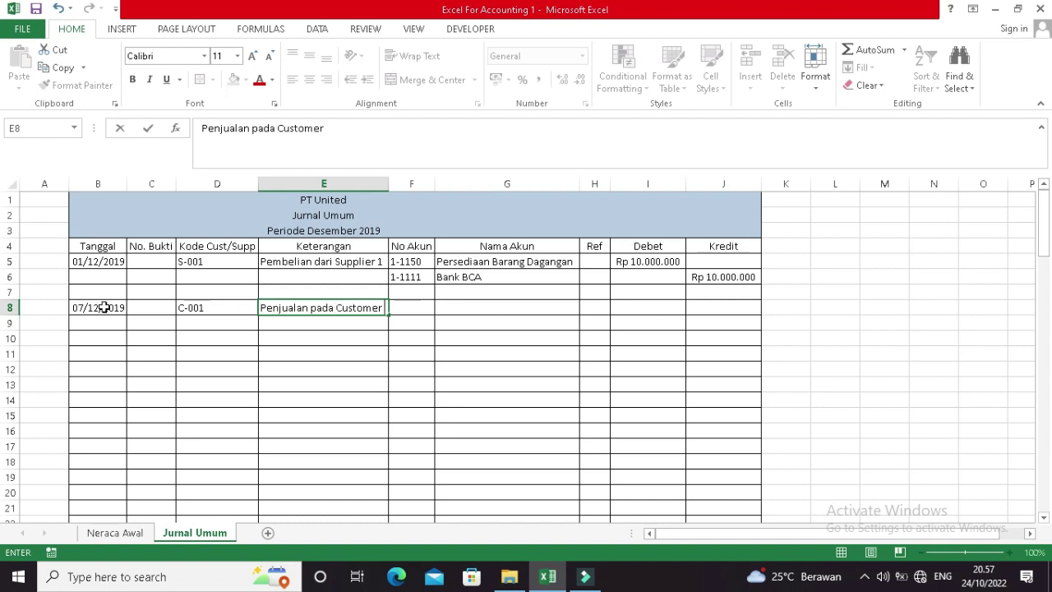
type(" 1")
key("Tab")
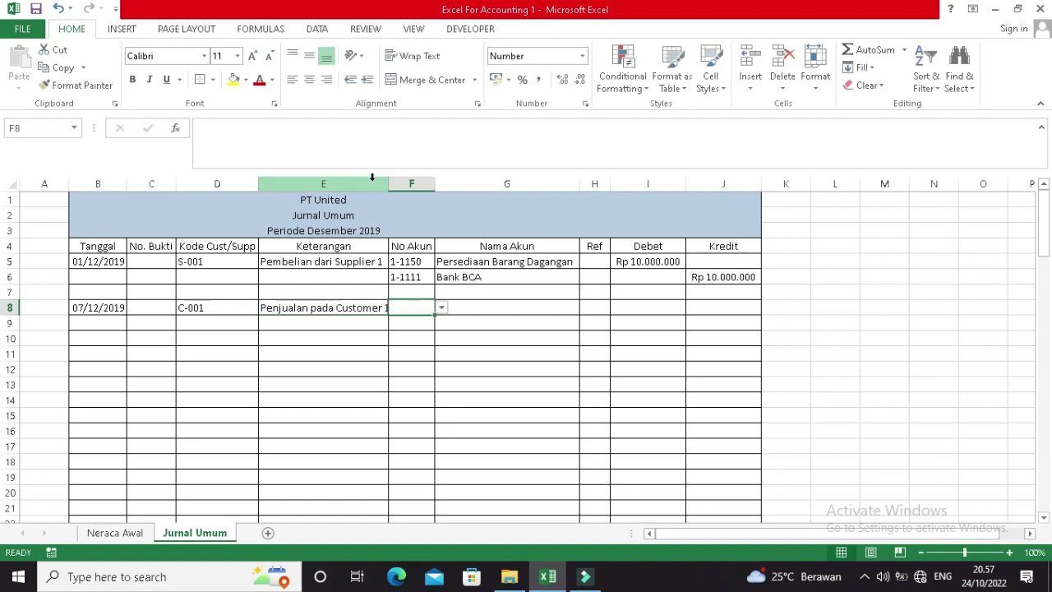
double_click(392, 179)
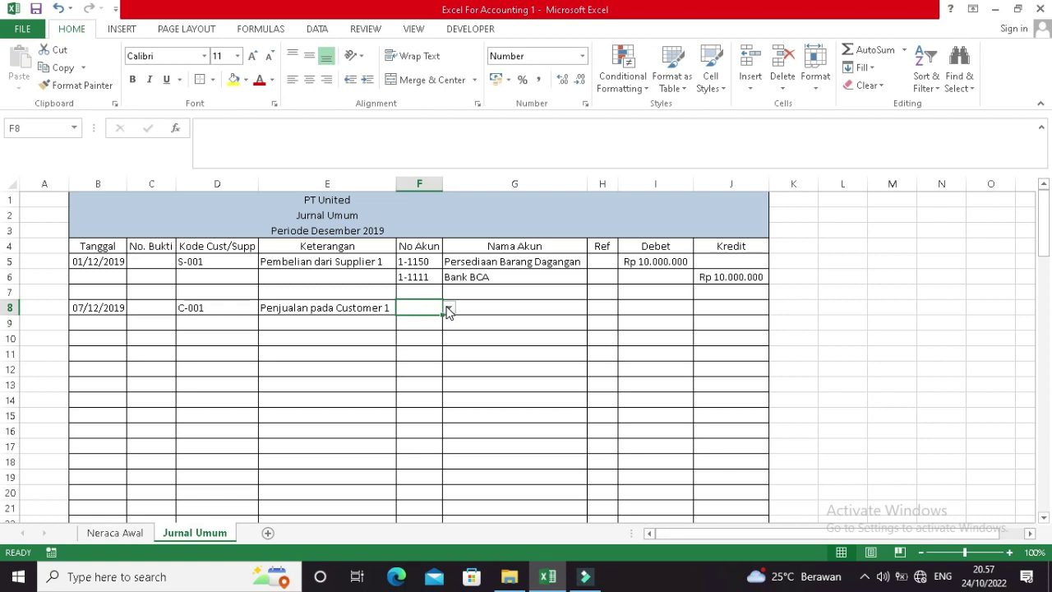
Try the No Akun code 4-1000 in F8 and check its Nama Akun.
left_click(448, 308)
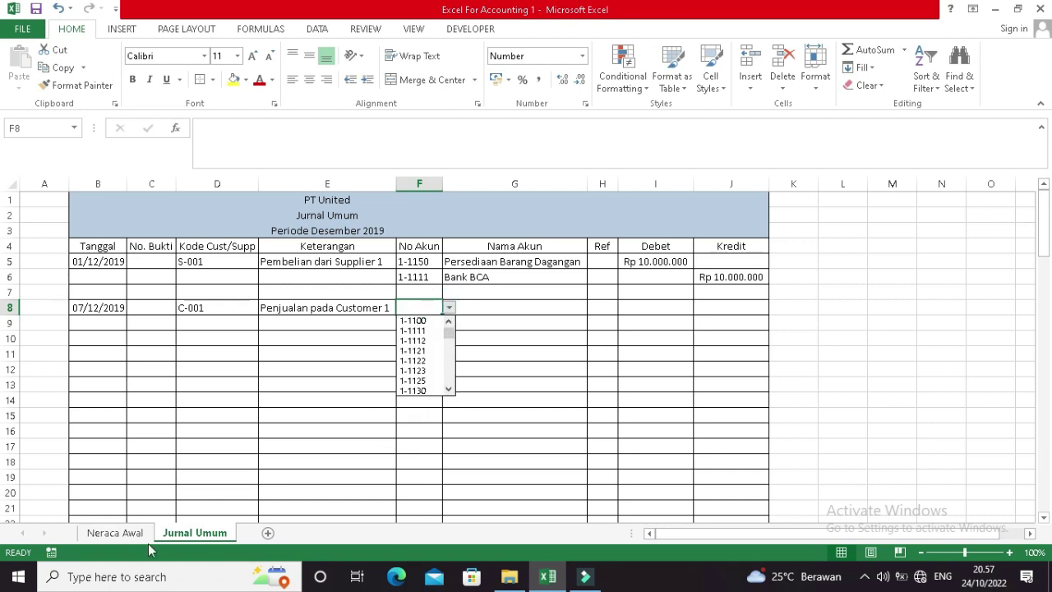
left_click(449, 389)
left_click(450, 391)
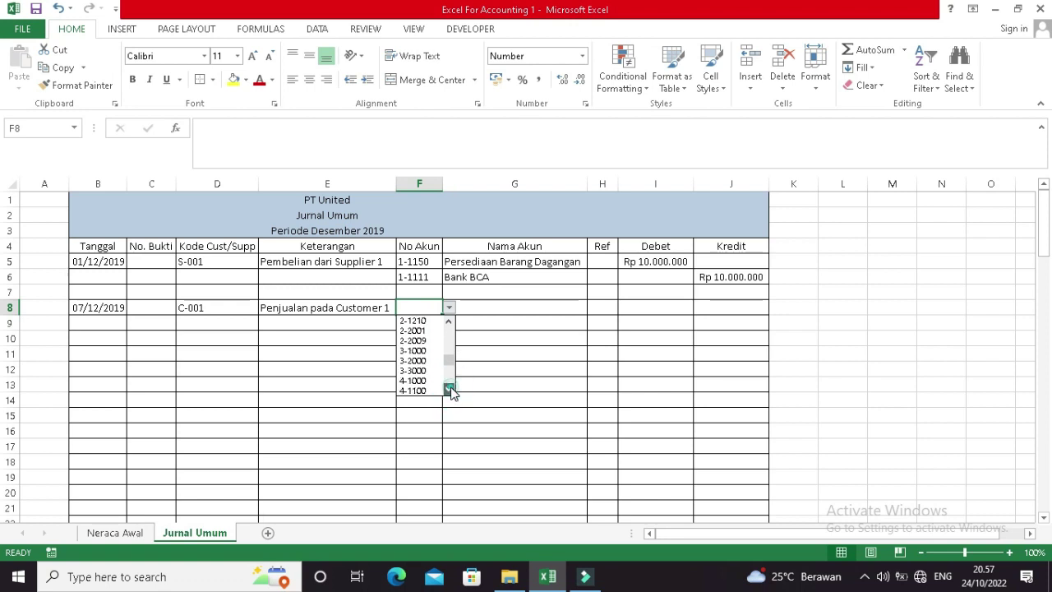
left_click(450, 390)
left_click(428, 372)
left_click(528, 306)
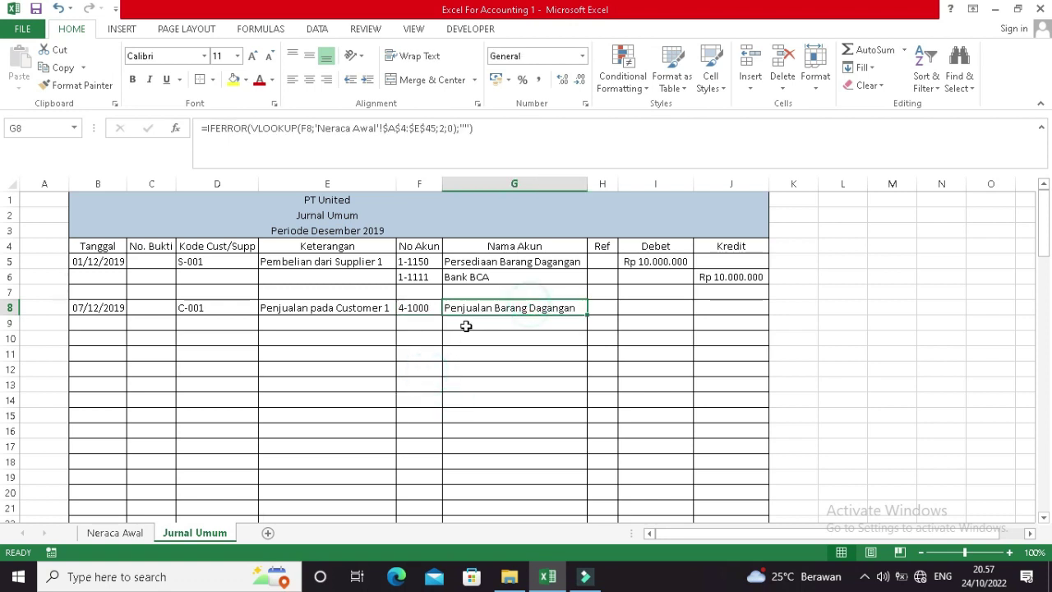
Set No Akun in F8 to 1-1112, the Bank Mandiri code.
left_click(419, 310)
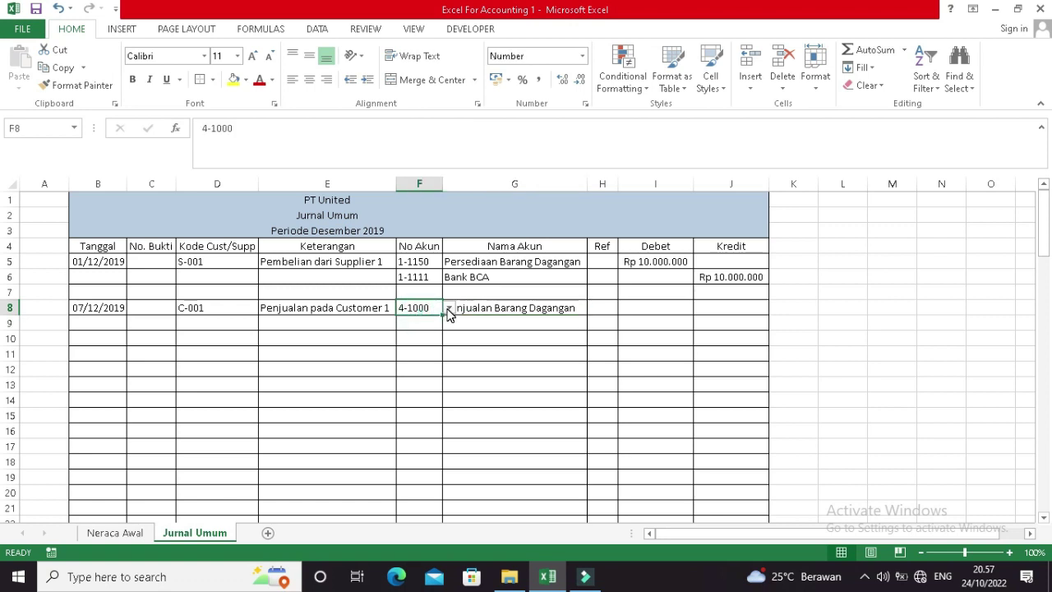
left_click(449, 308)
scroll(452, 353, "up", 5)
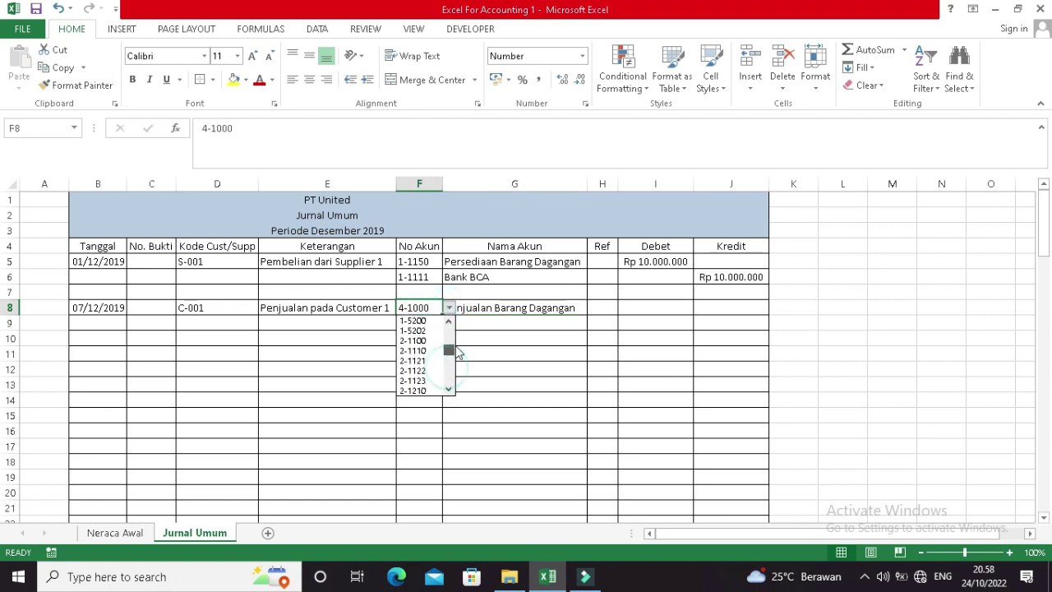
left_click_drag(456, 346, 451, 315)
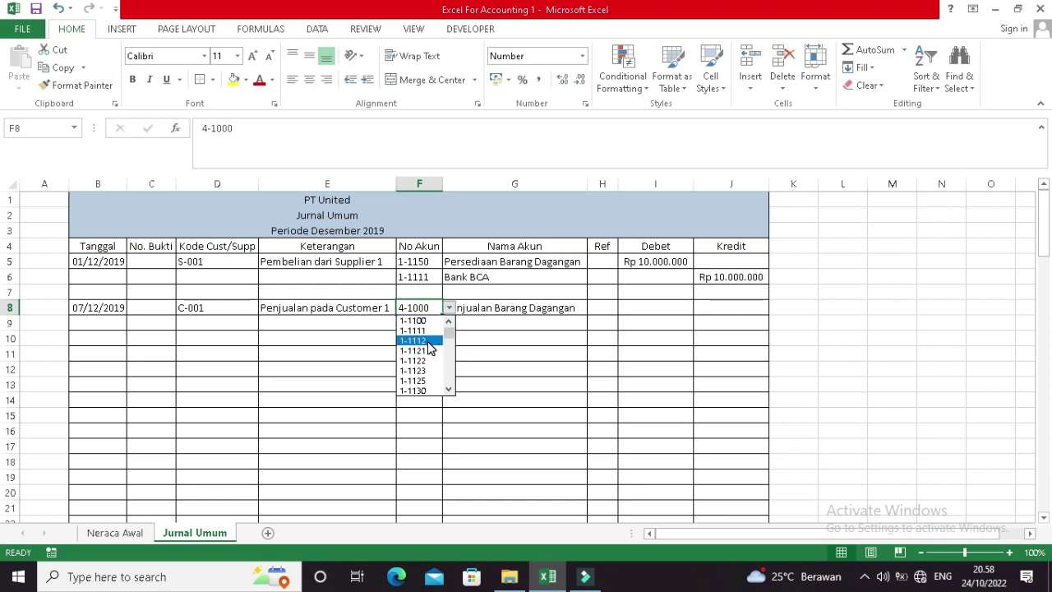
left_click(428, 340)
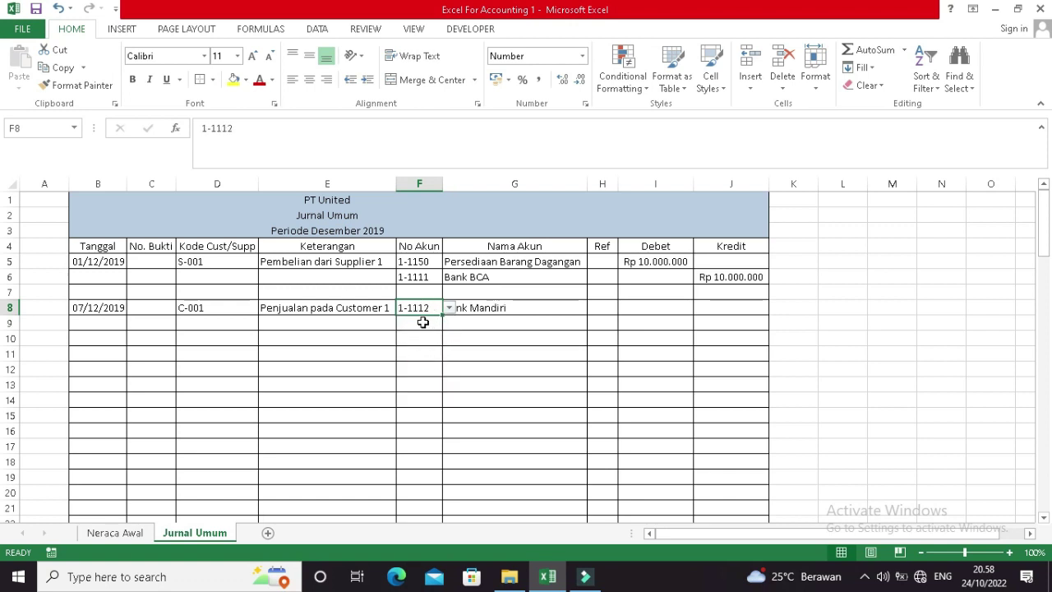
Set No Akun in F9 to 4-1000, the Penjualan Barang Dagangan code.
left_click(422, 323)
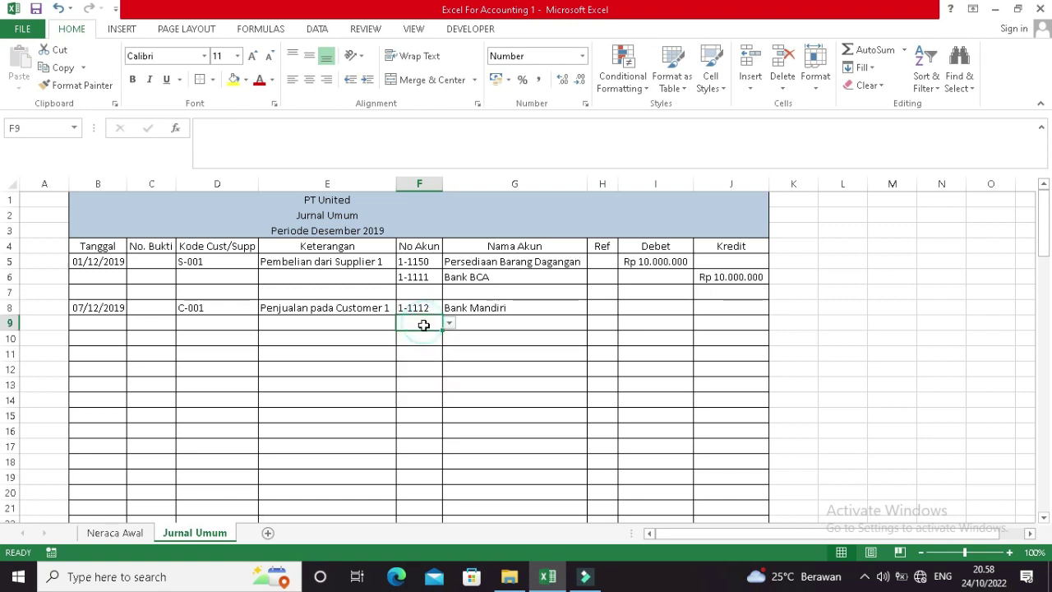
left_click(447, 323)
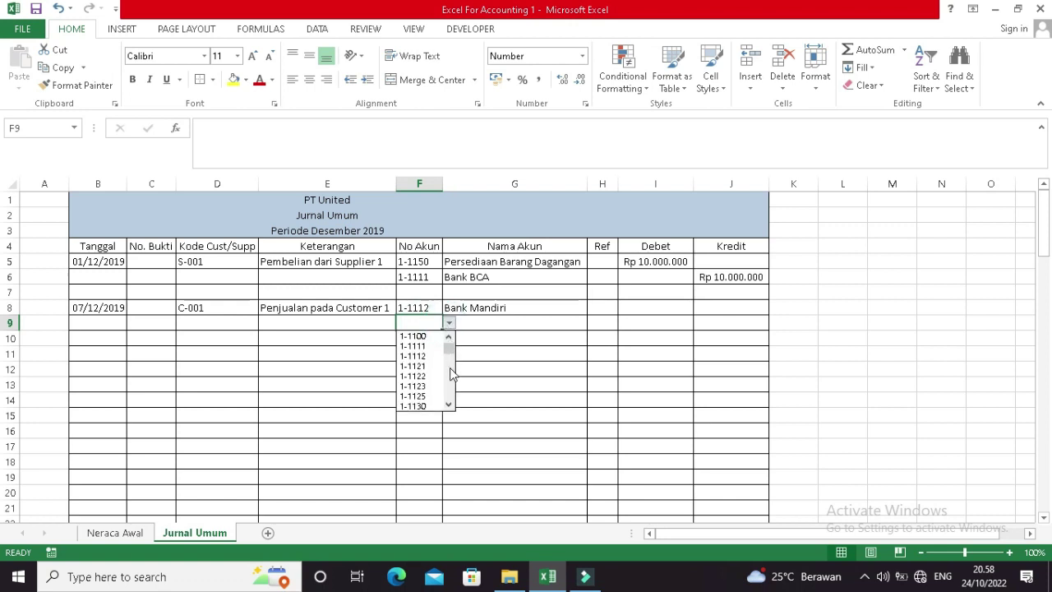
left_click(451, 403)
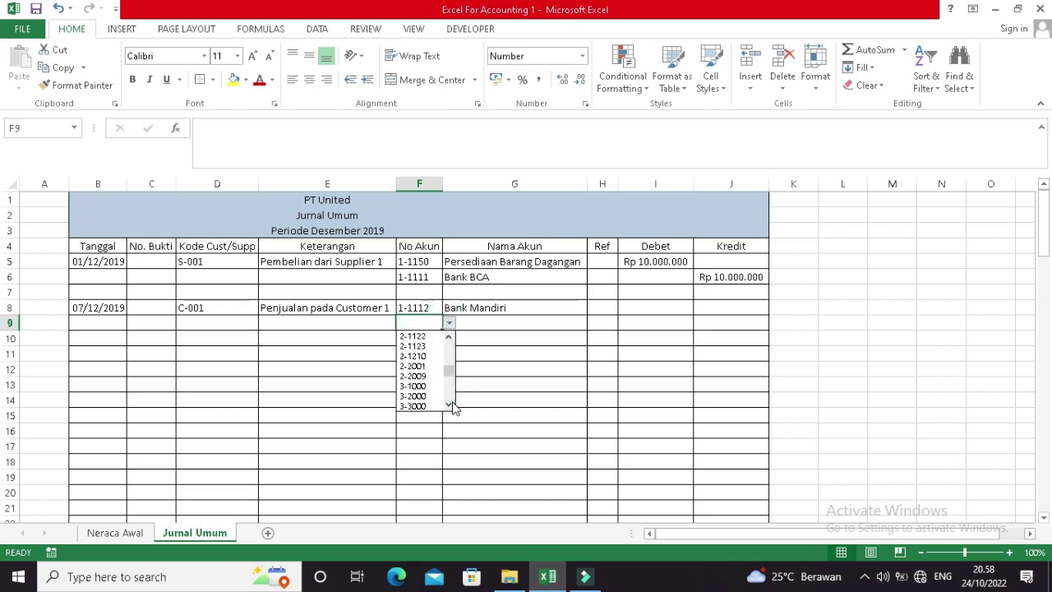
left_click(452, 401)
left_click_drag(451, 373, 451, 388)
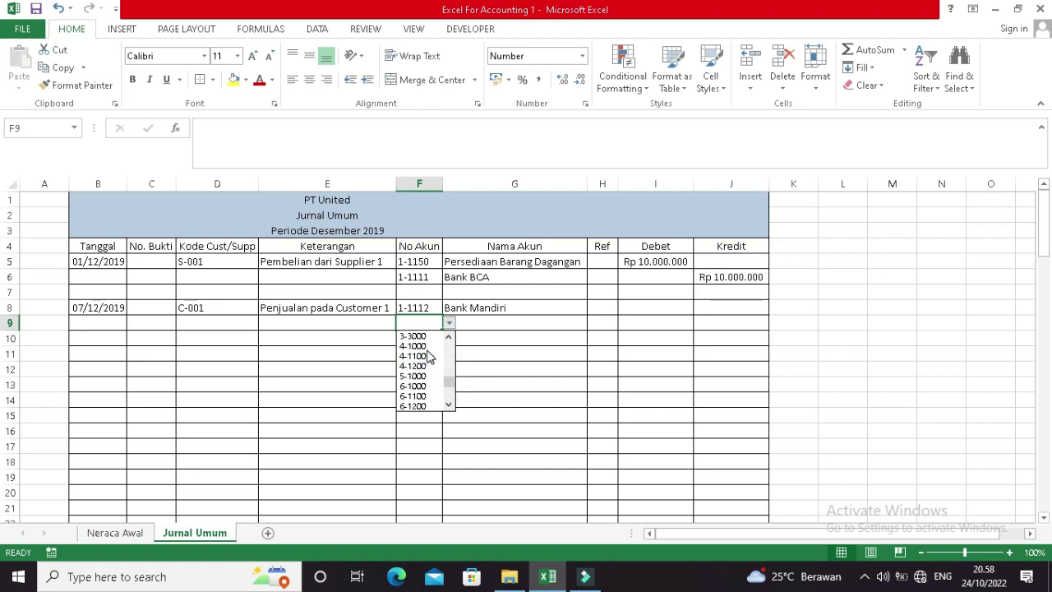
left_click(428, 345)
left_click(516, 329)
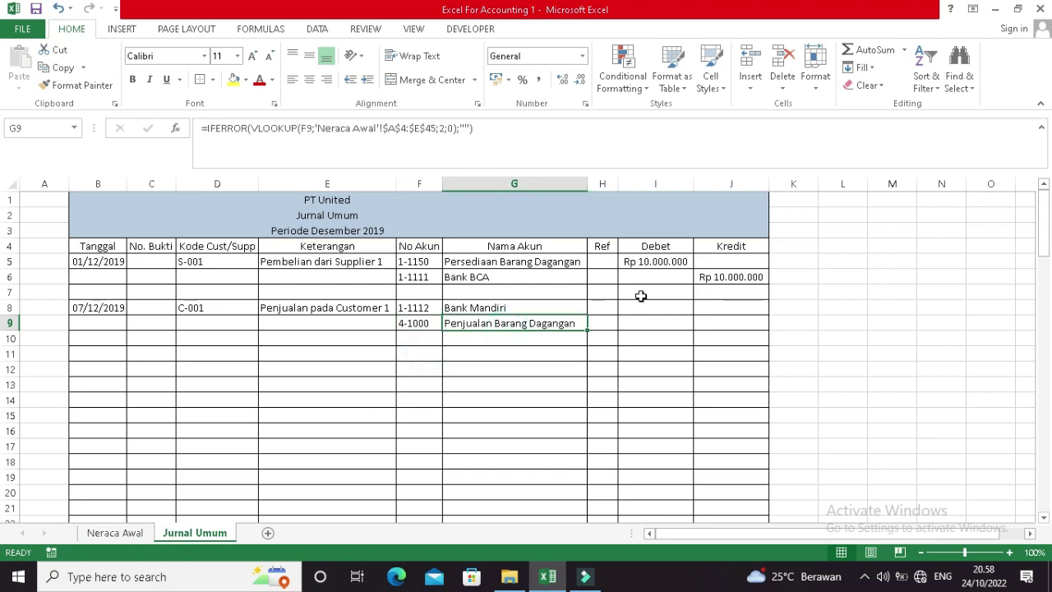
Enter 2000000 as Debet in I8 for Bank Mandiri and as Kredit in J9 for Penjualan Barang Dagangan.
left_click(647, 302)
type("2.000.000")
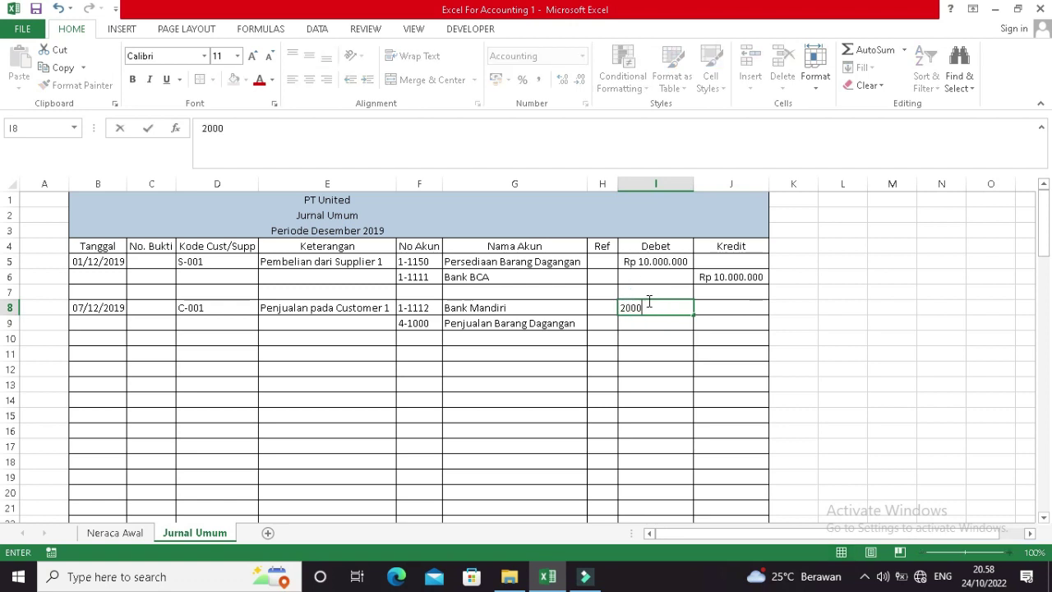
key("Return")
key("Right")
type("2.000.")
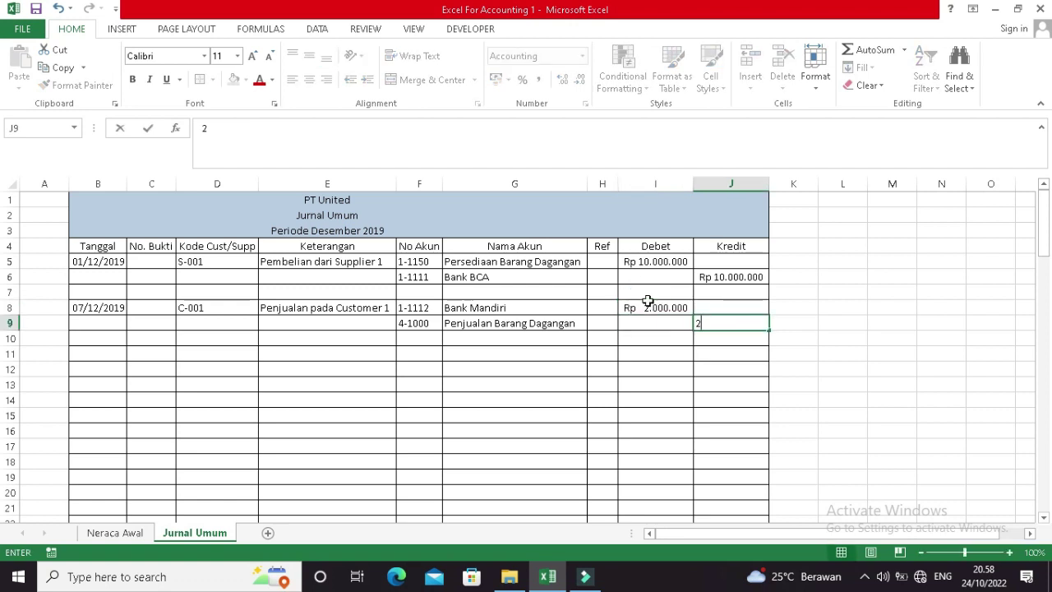
type("00000")
key("Return")
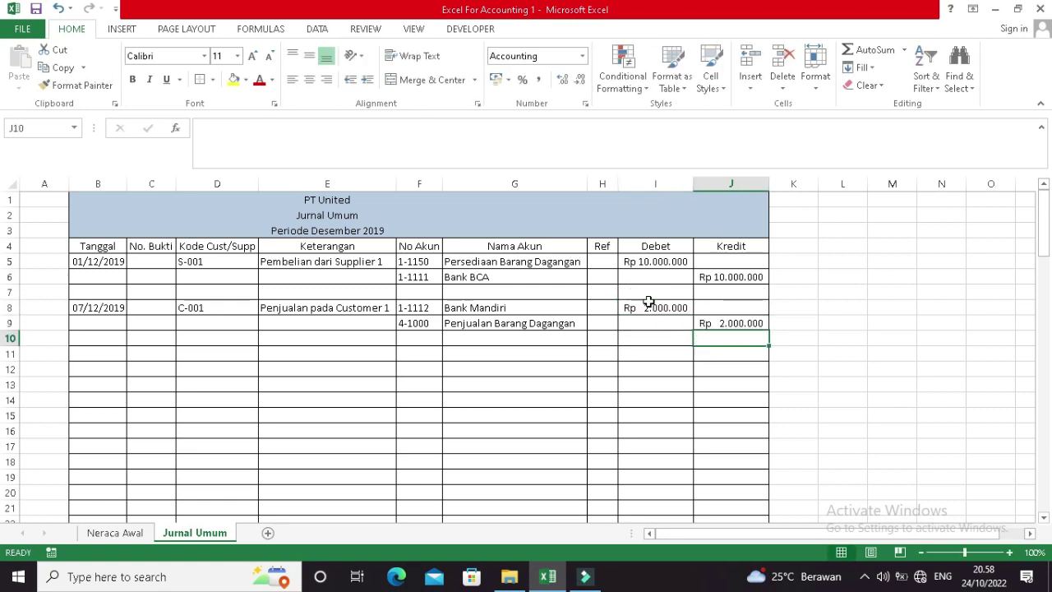
Set No Akun in F10 to 5-1000, the Harga Pokok Penjualan code.
left_click(423, 342)
left_click(448, 339)
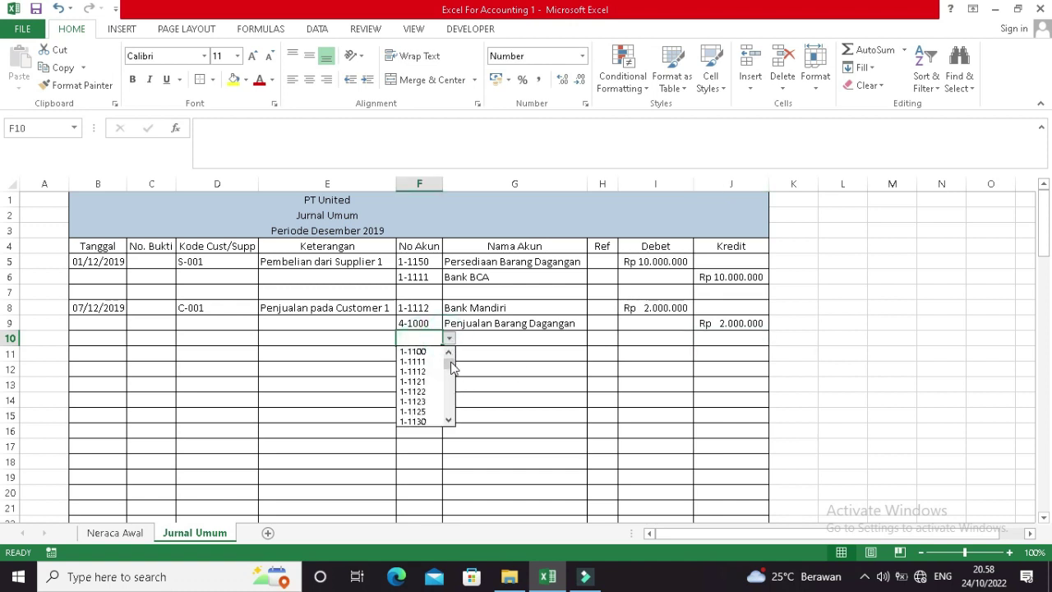
left_click_drag(450, 361, 448, 406)
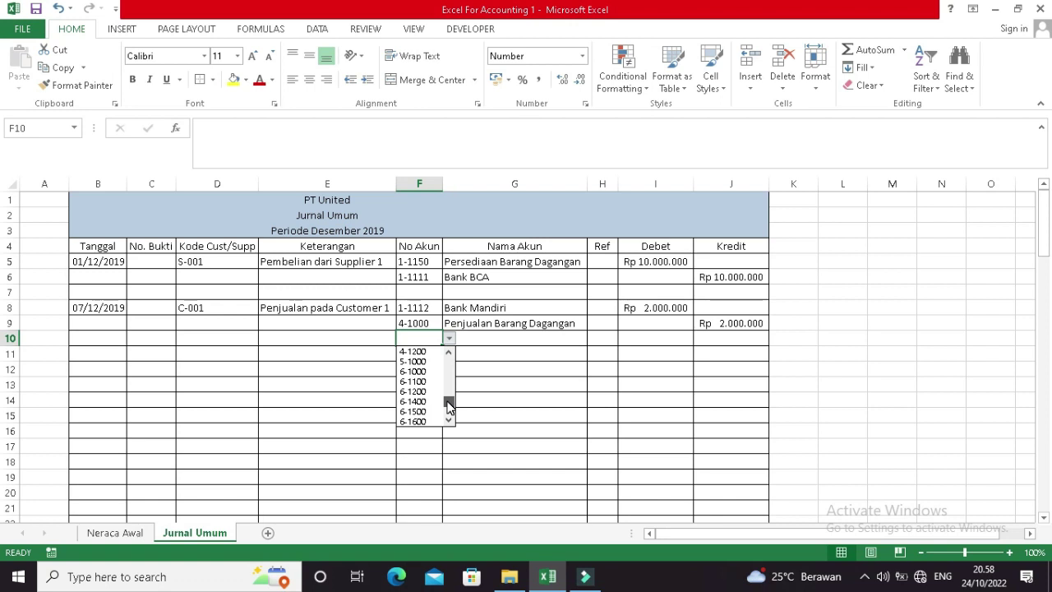
left_click_drag(447, 402, 447, 404)
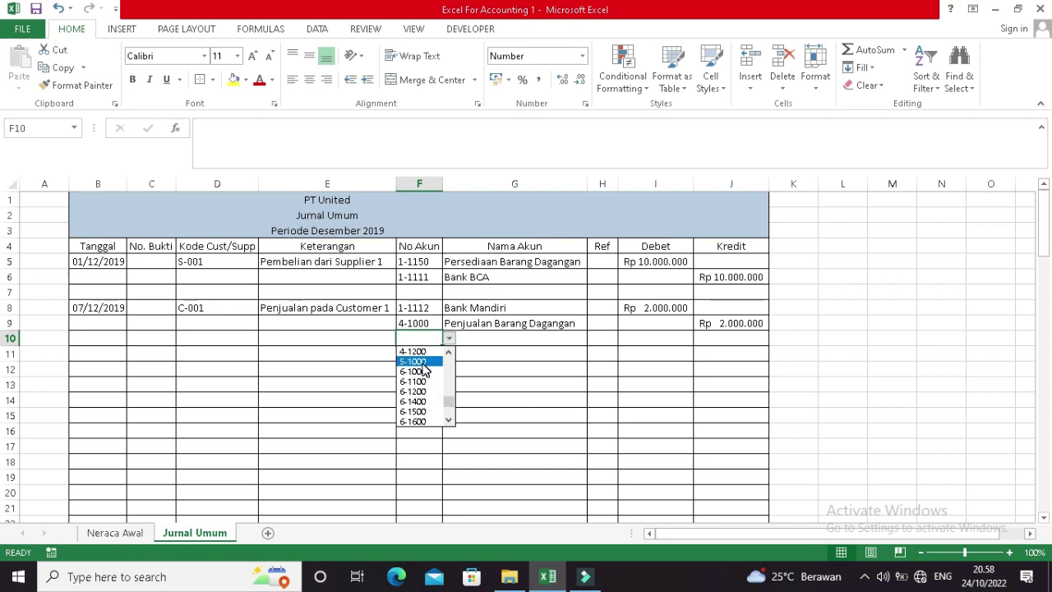
left_click(419, 362)
Set No Akun in F11 to 1-1150, the Persediaan Barang Dagangan code.
left_click(421, 355)
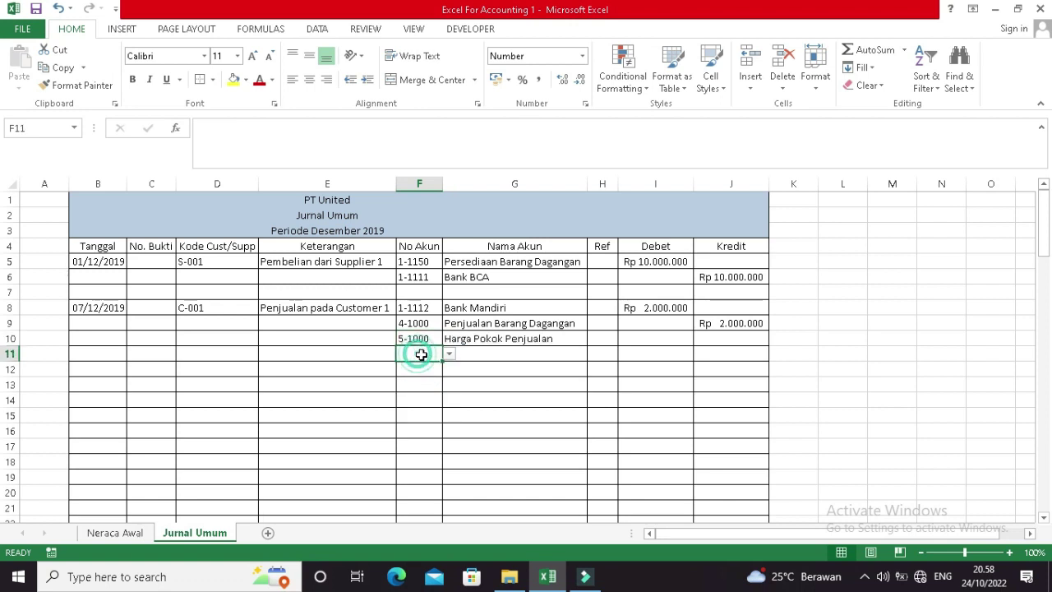
left_click(448, 353)
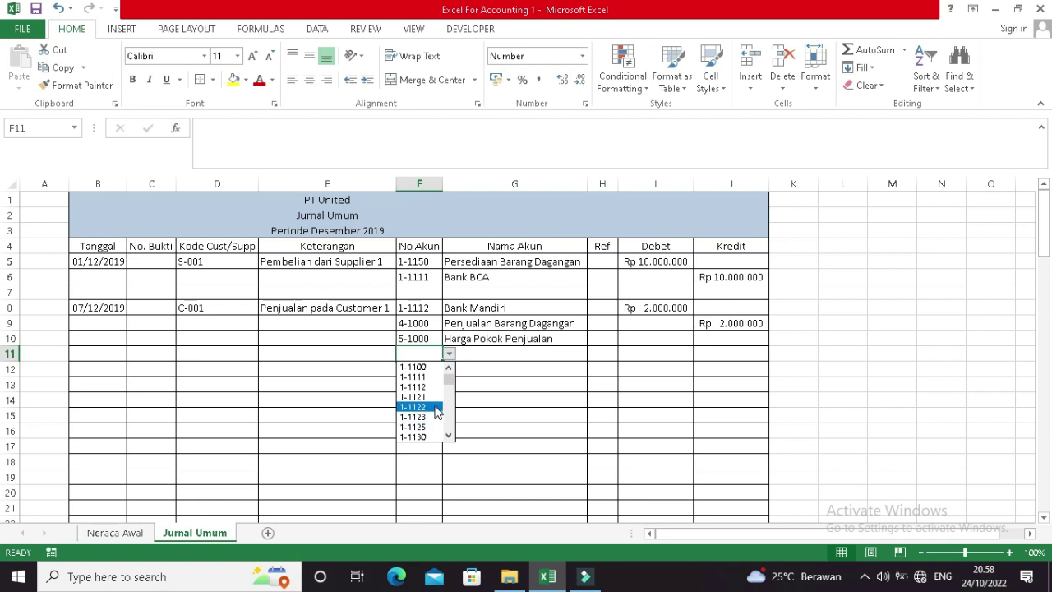
left_click(448, 434)
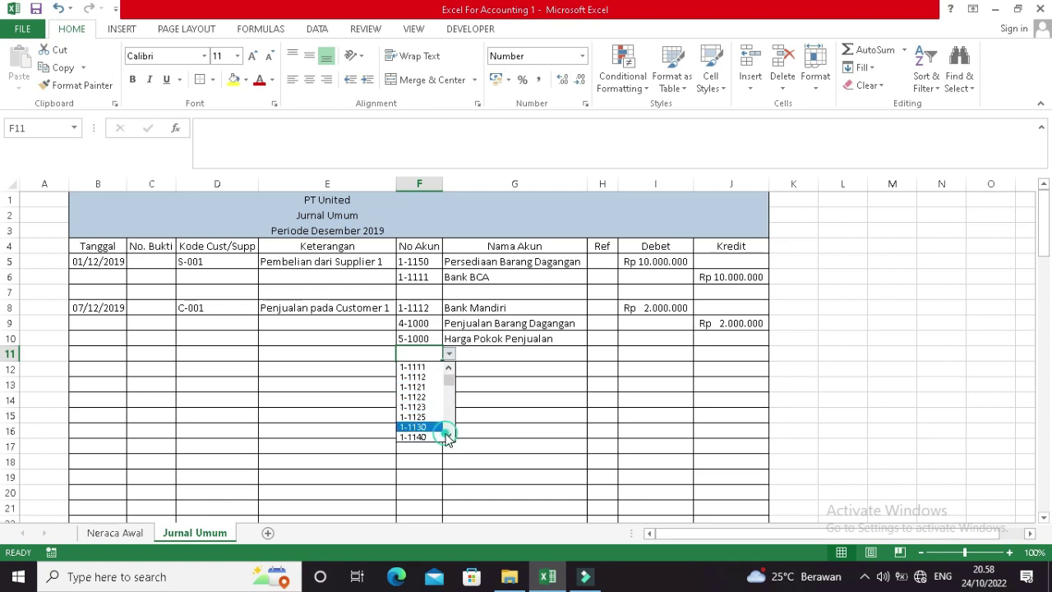
left_click(448, 434)
left_click(434, 436)
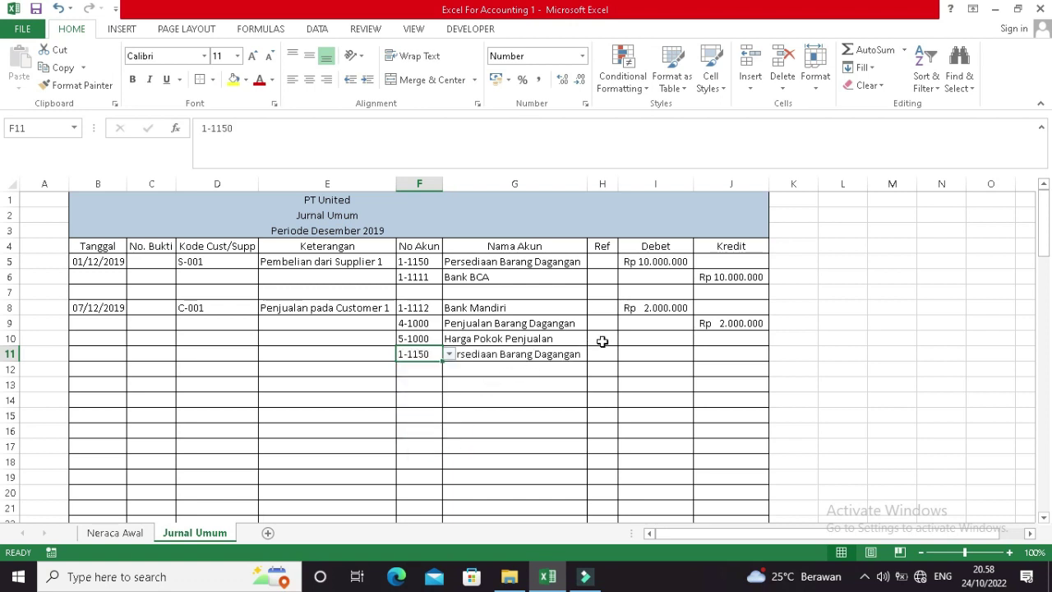
Enter 1000000 as Debet in I10 for Harga Pokok Penjualan and as Kredit in J11 for Persediaan Barang Dagangan.
left_click(648, 337)
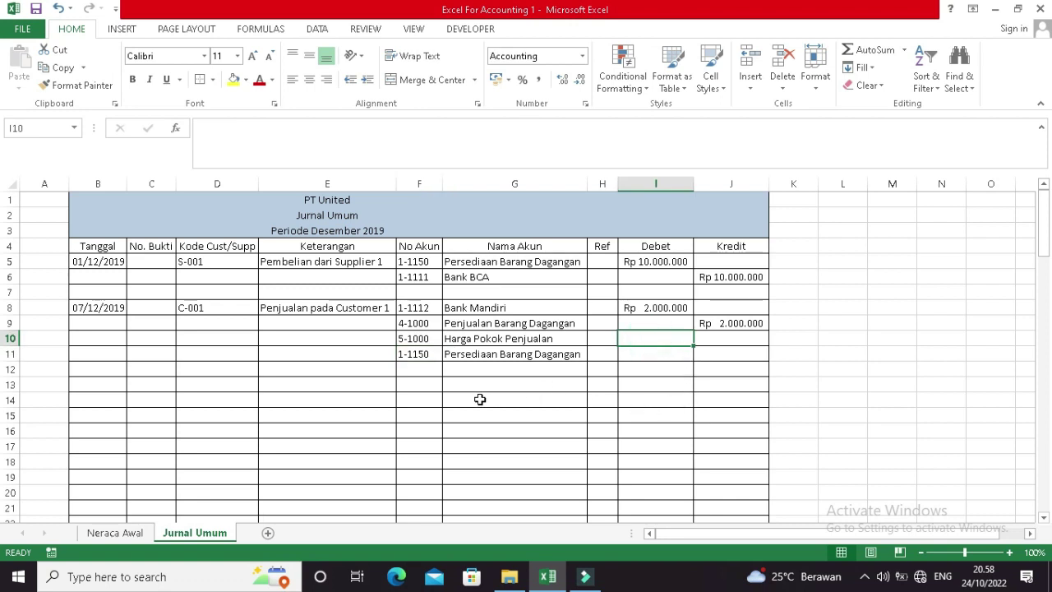
type("1000000")
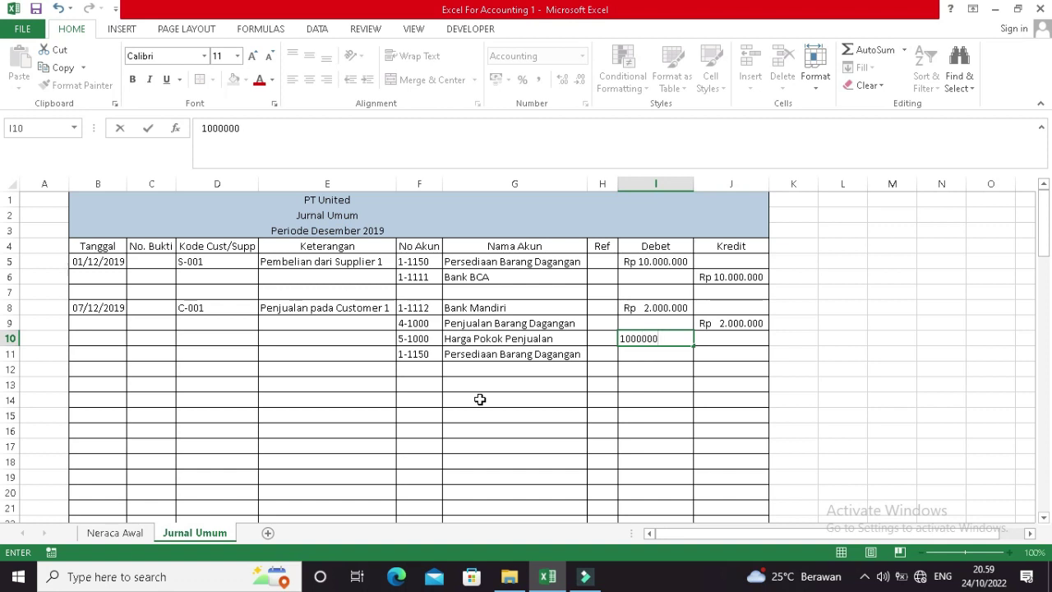
key("Return")
key("Right")
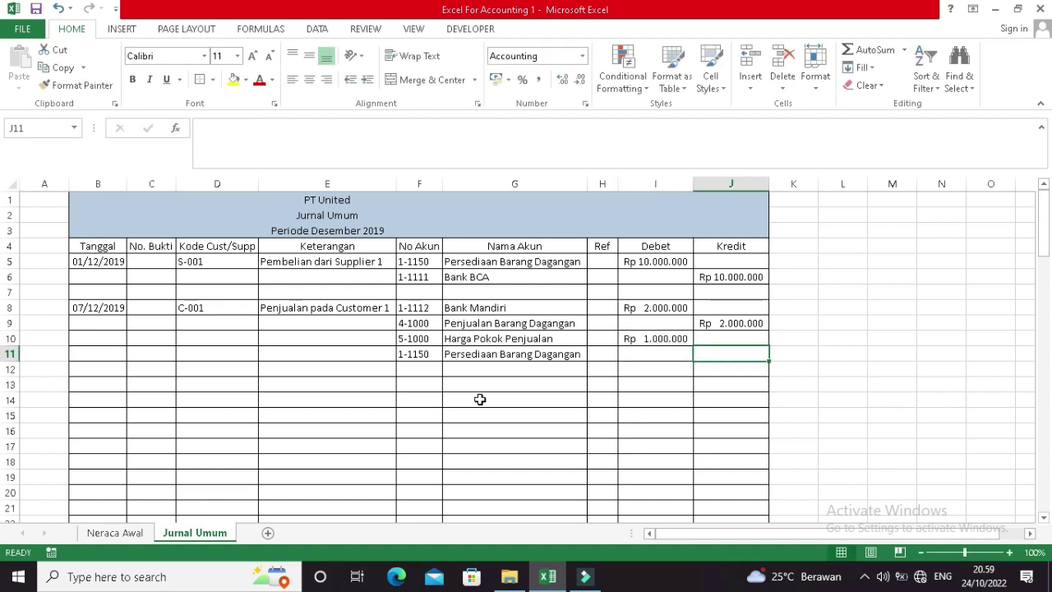
type("1000000")
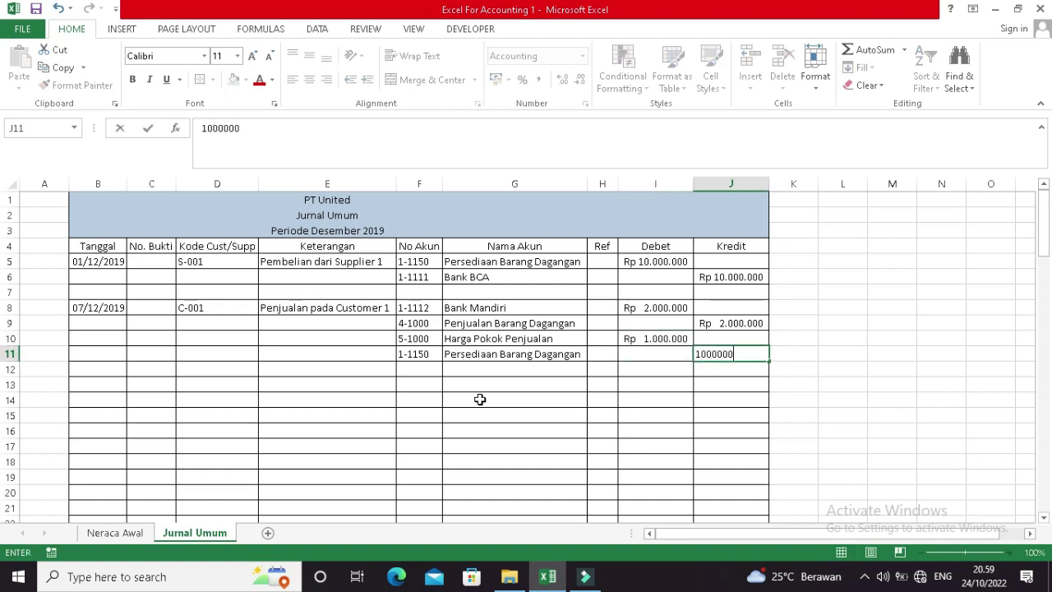
key("Return")
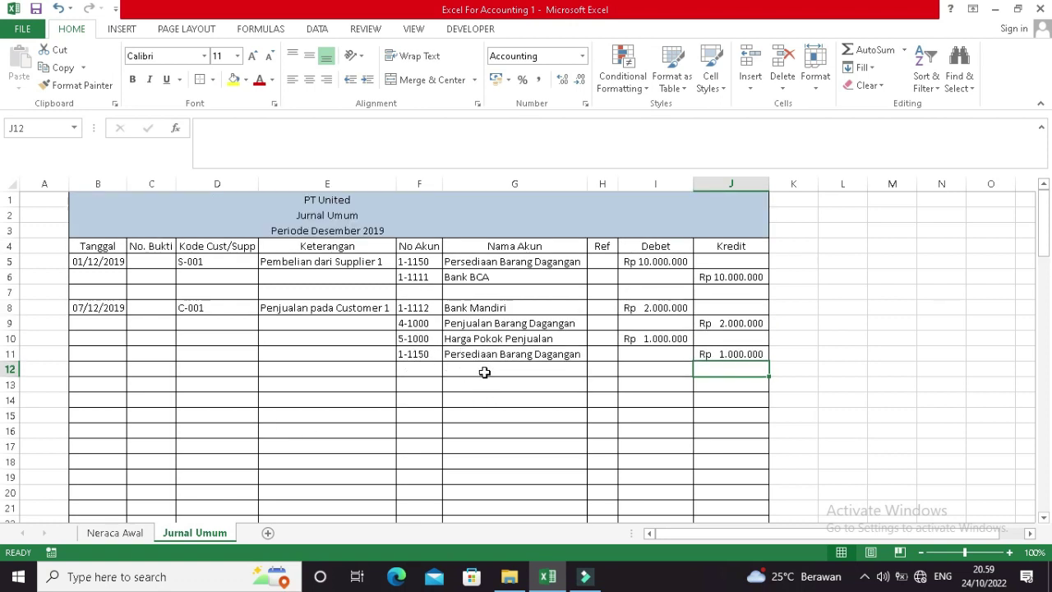
left_click(109, 383)
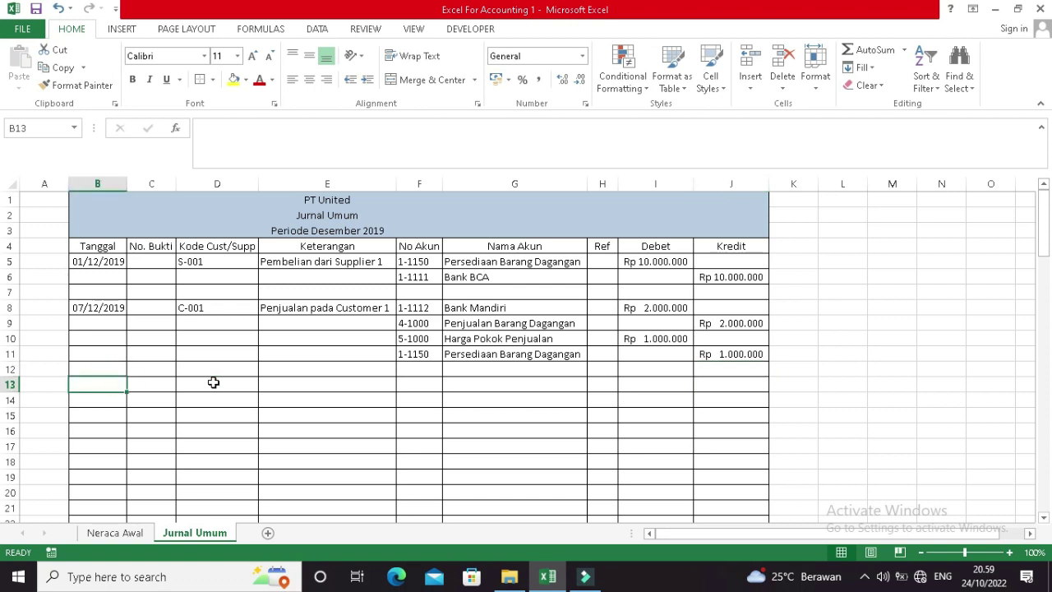
Change the Bank Mandiri Debet in I8 and the Penjualan Barang Dagangan Kredit in J9 to 12000000.
left_click(646, 308)
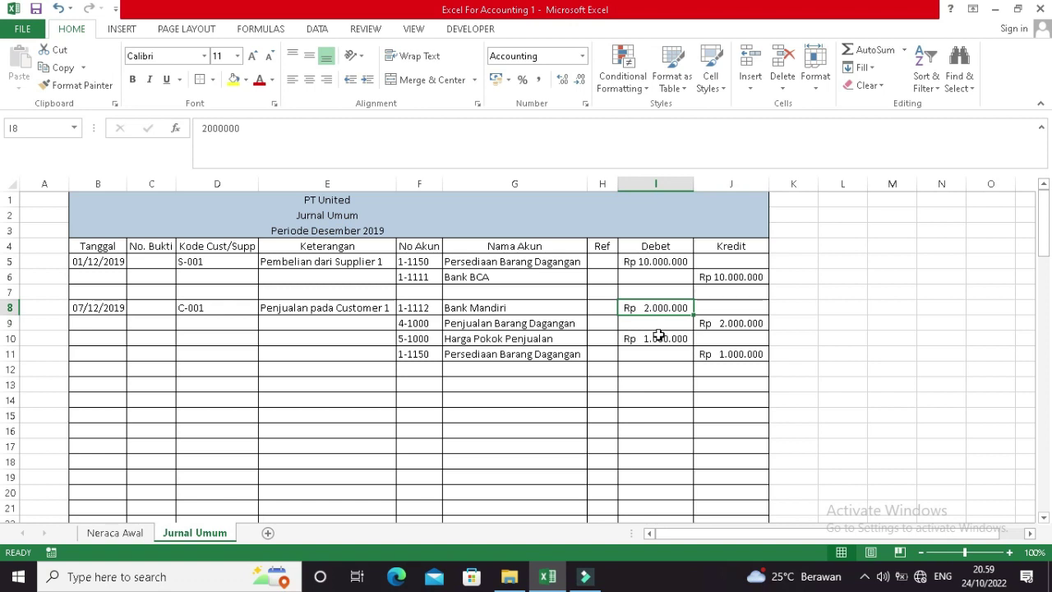
type("12")
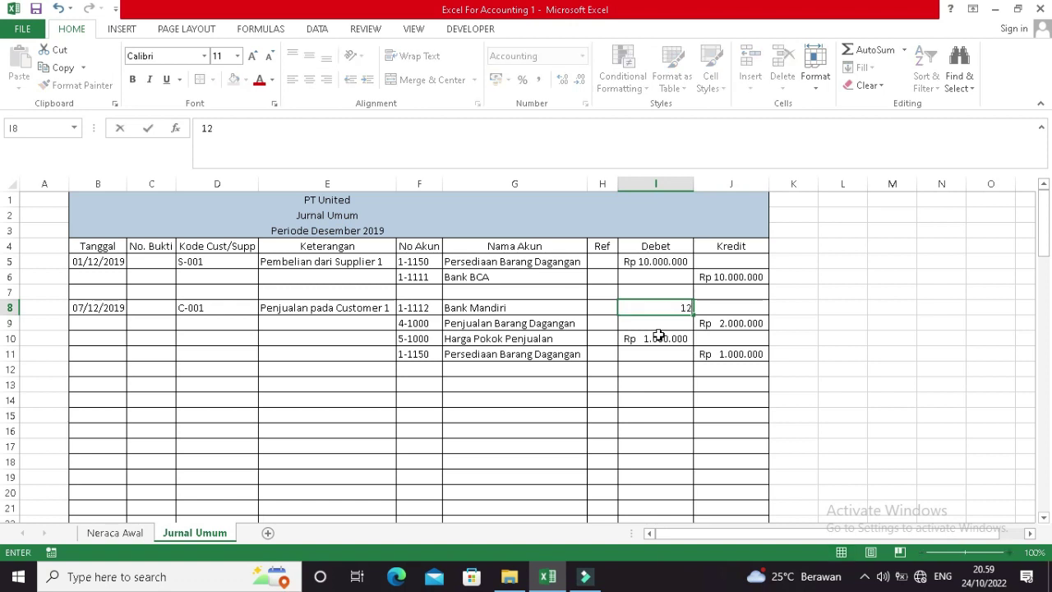
key("Return")
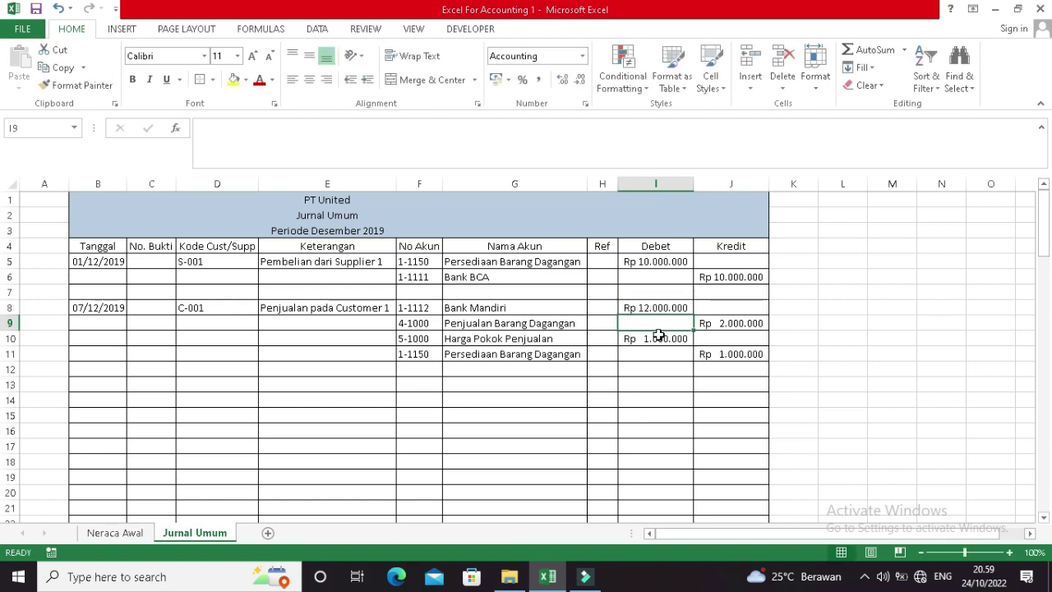
key("Right")
type("12.000.0")
type("00")
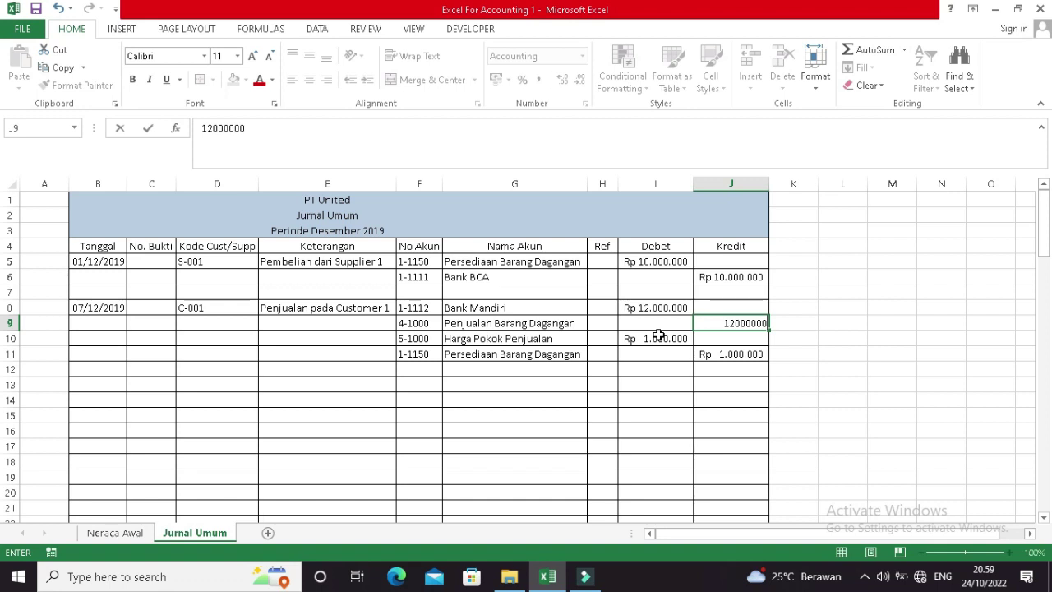
key("Return")
Change the Harga Pokok Penjualan Debet in I10 and the Persediaan Barang Dagangan Kredit in J11 to 6000000.
left_click(659, 337)
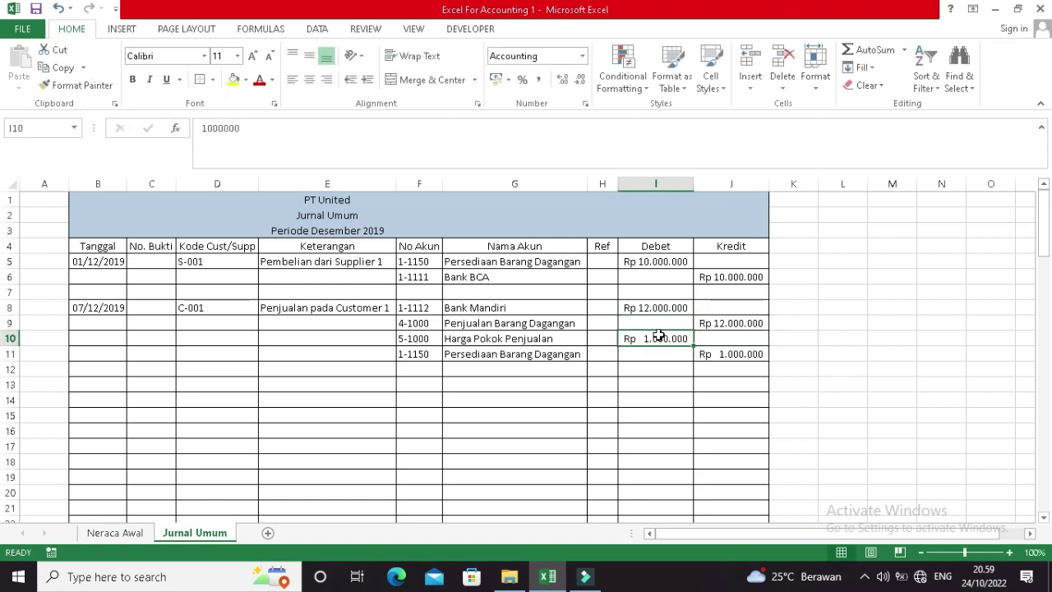
type("6.000.")
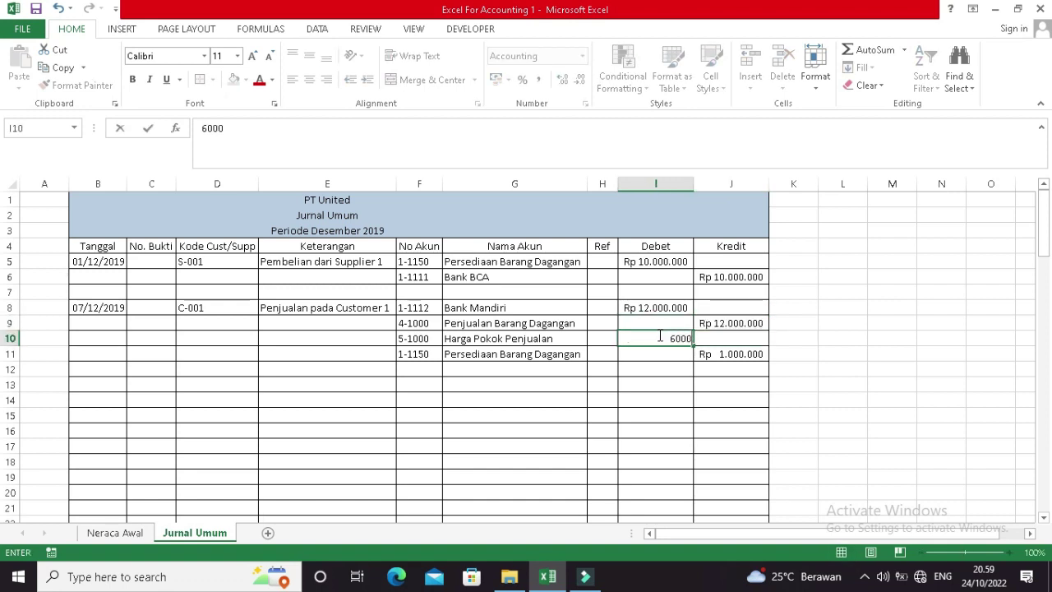
type("000")
key("Return")
key("Right")
type("6")
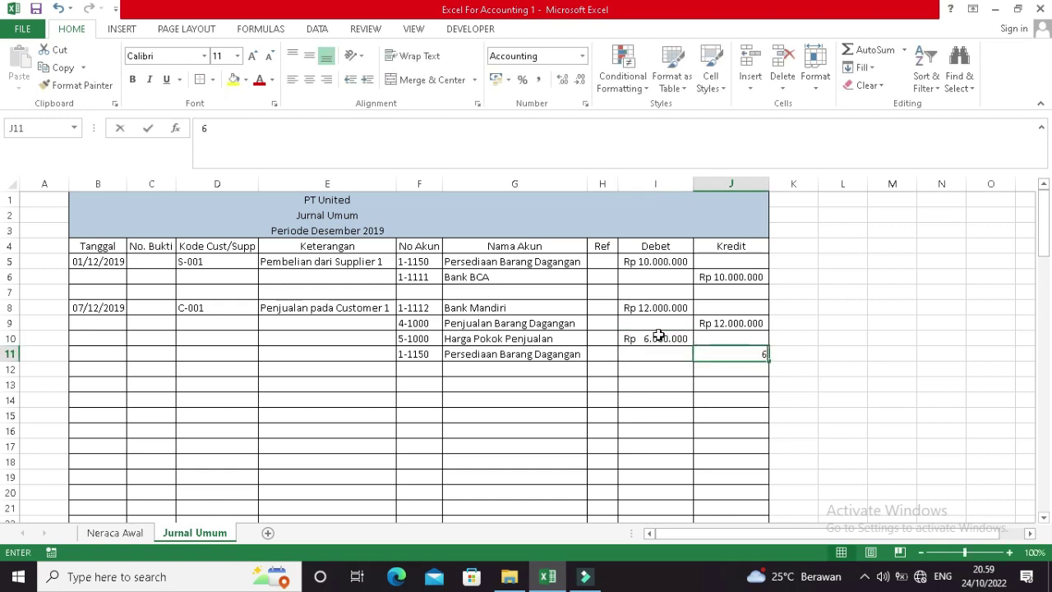
type(".000.000")
key("Return")
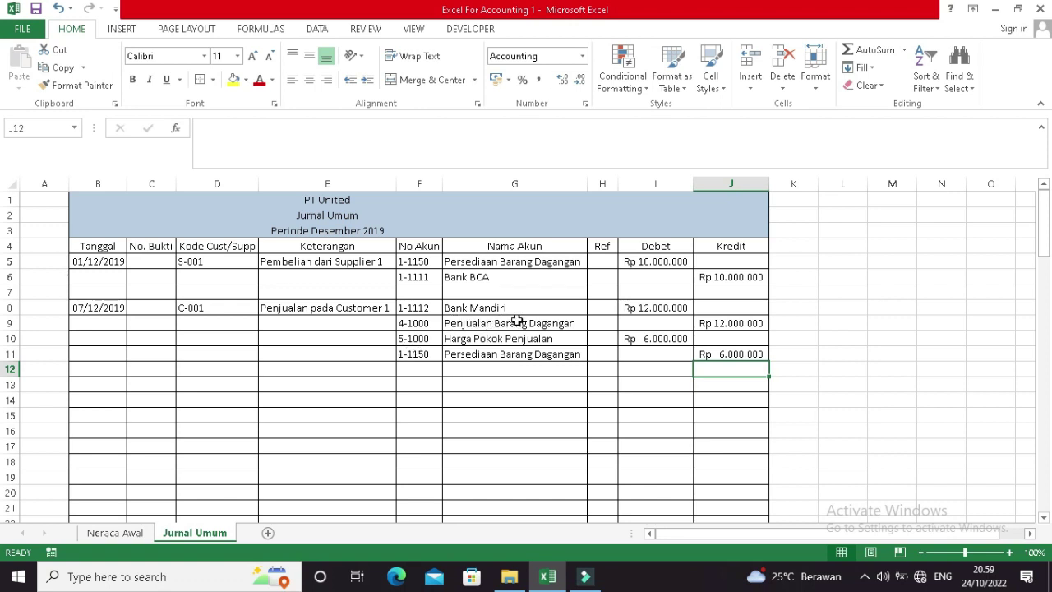
left_click(468, 372)
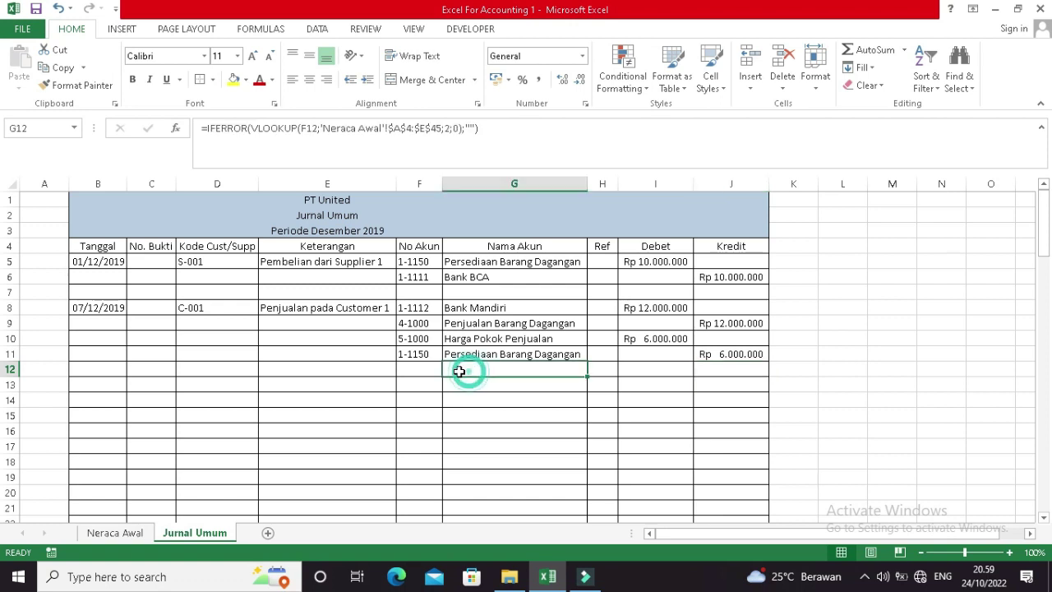
Look up the Beban Listrik dan Air account in the Neraca Awal sheet and return to Jurnal Umum.
left_click(104, 387)
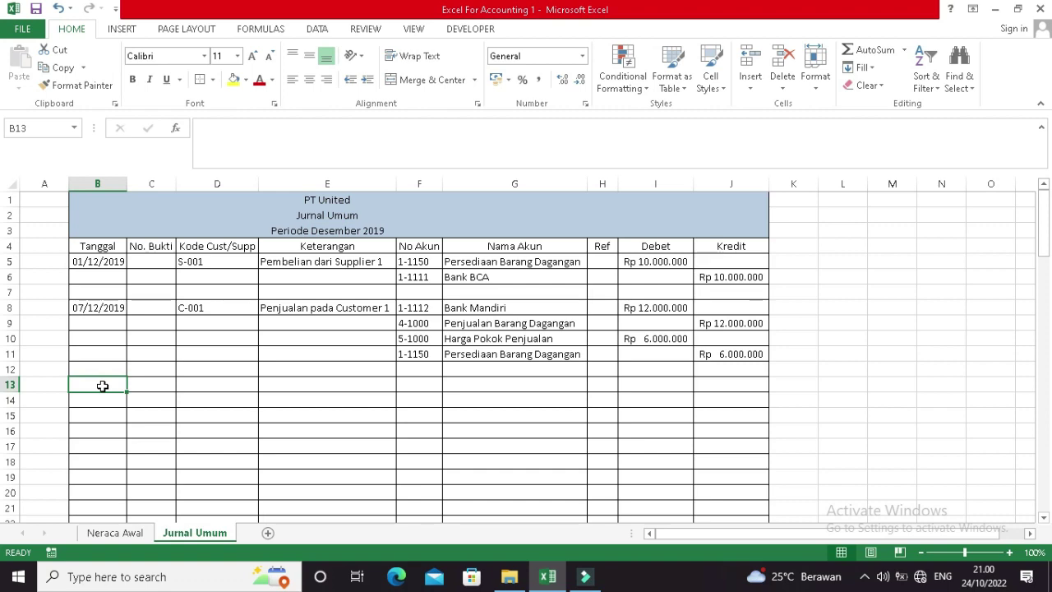
left_click(100, 533)
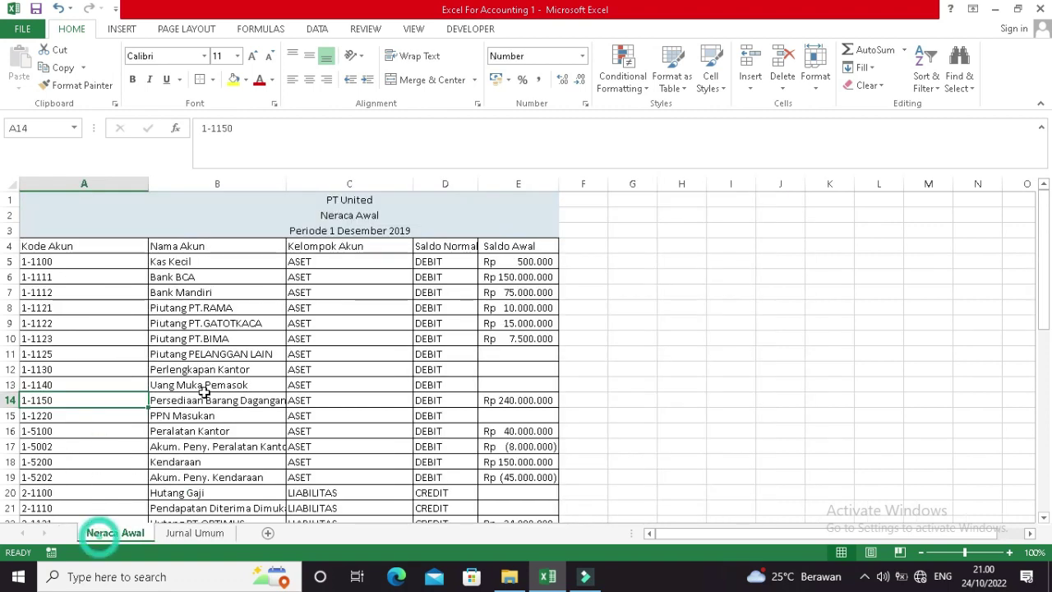
scroll(223, 400, "down", 5)
scroll(224, 400, "down", 6)
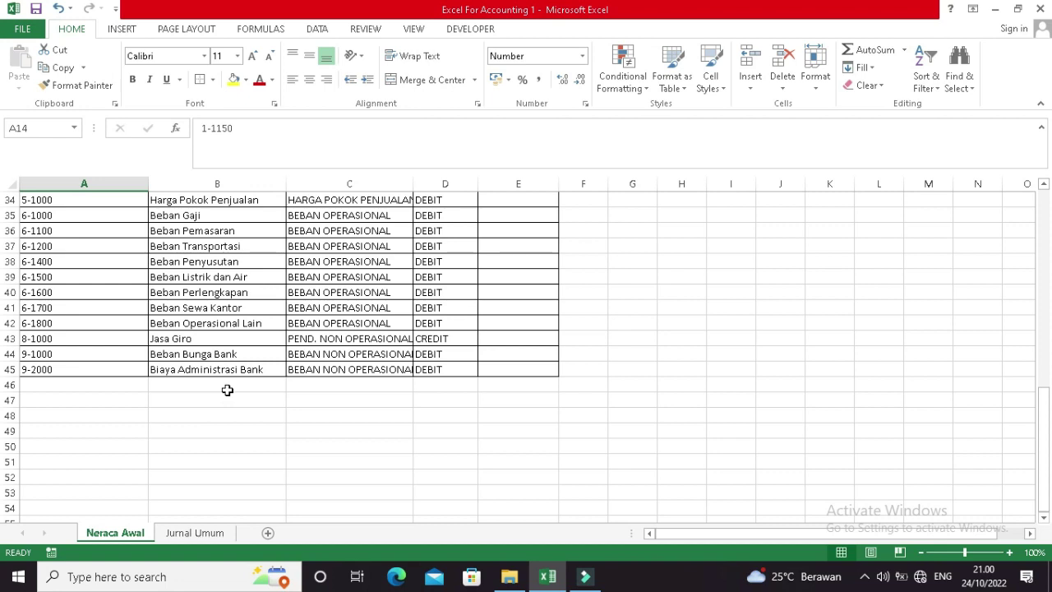
left_click(218, 278)
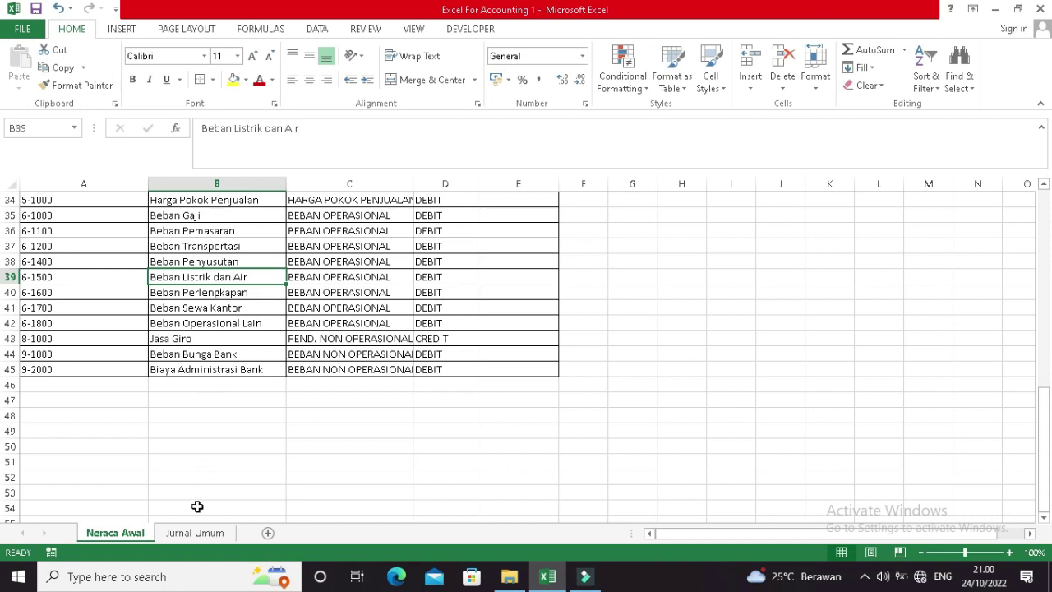
left_click(196, 534)
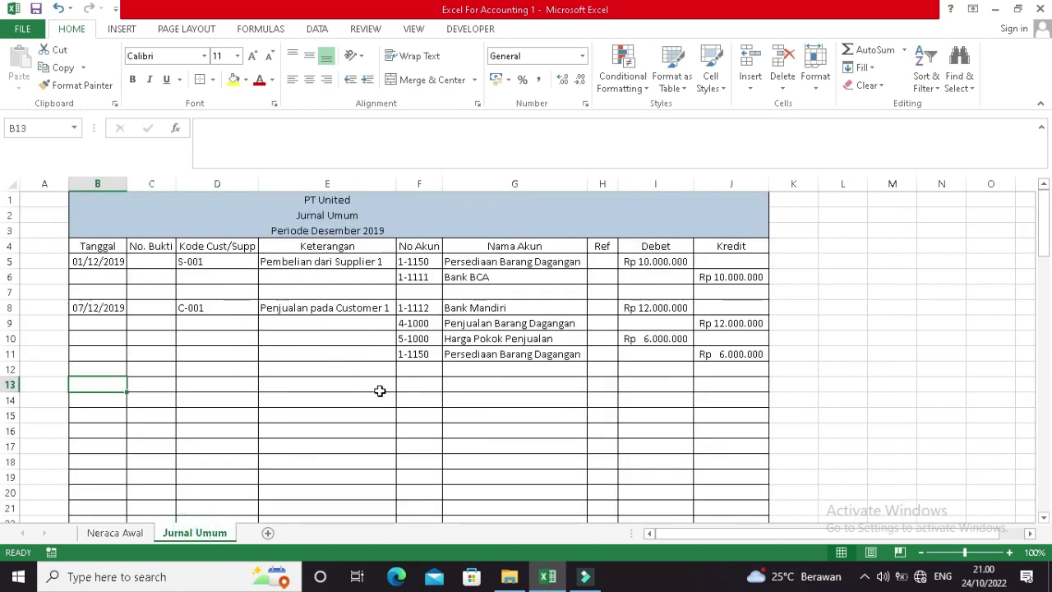
Enter the date 31/12/2019 in B13 to begin a new journal entry.
type("31/12")
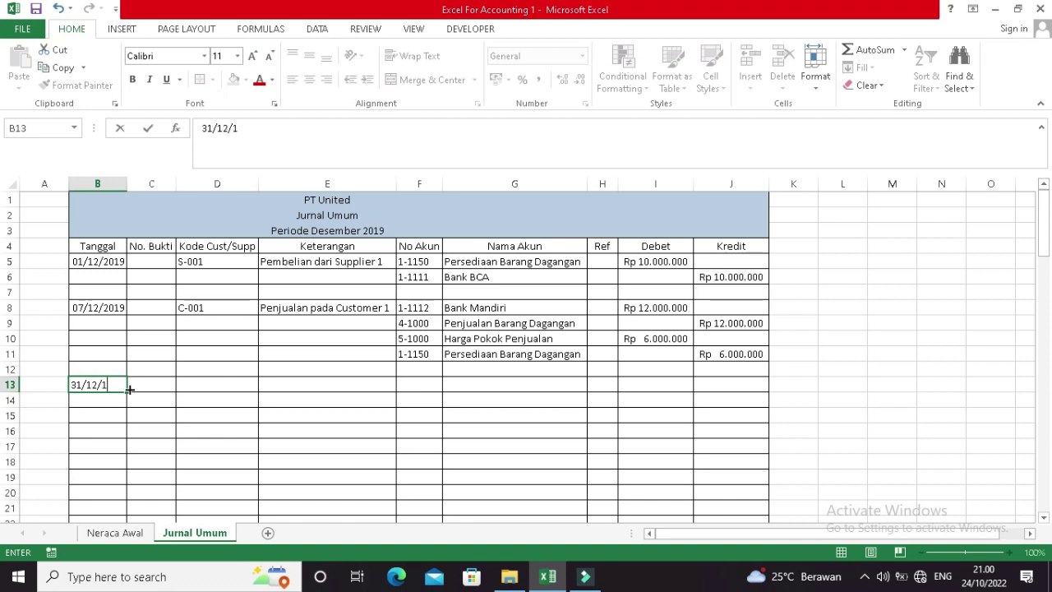
type("/2019")
key("Return")
Enter the description "Membayar Listrik dan Air" in the Keterangan cell E13.
key("Up")
key("Right")
key("Right")
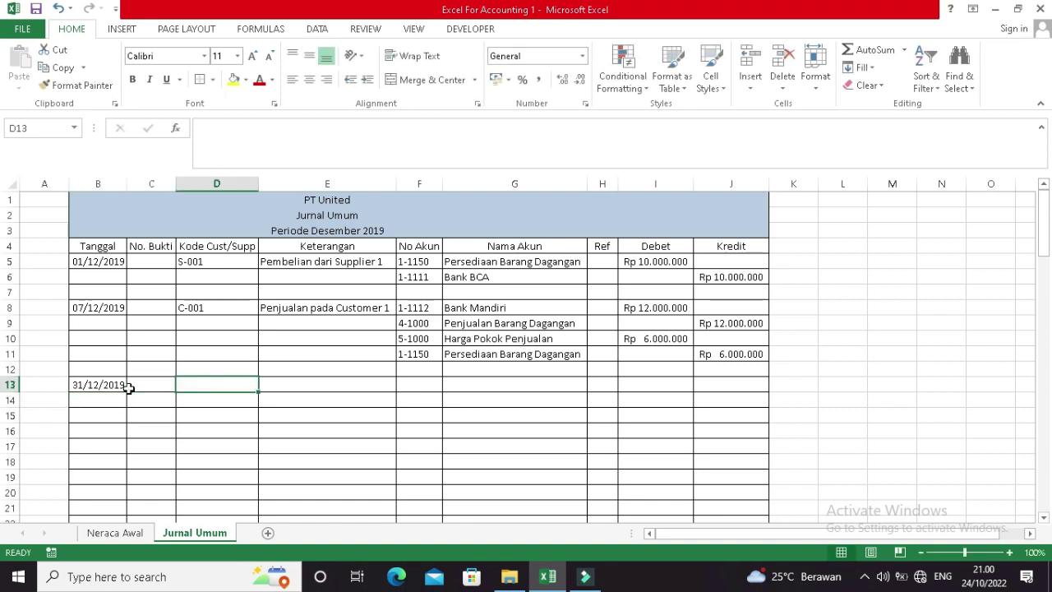
key("Right")
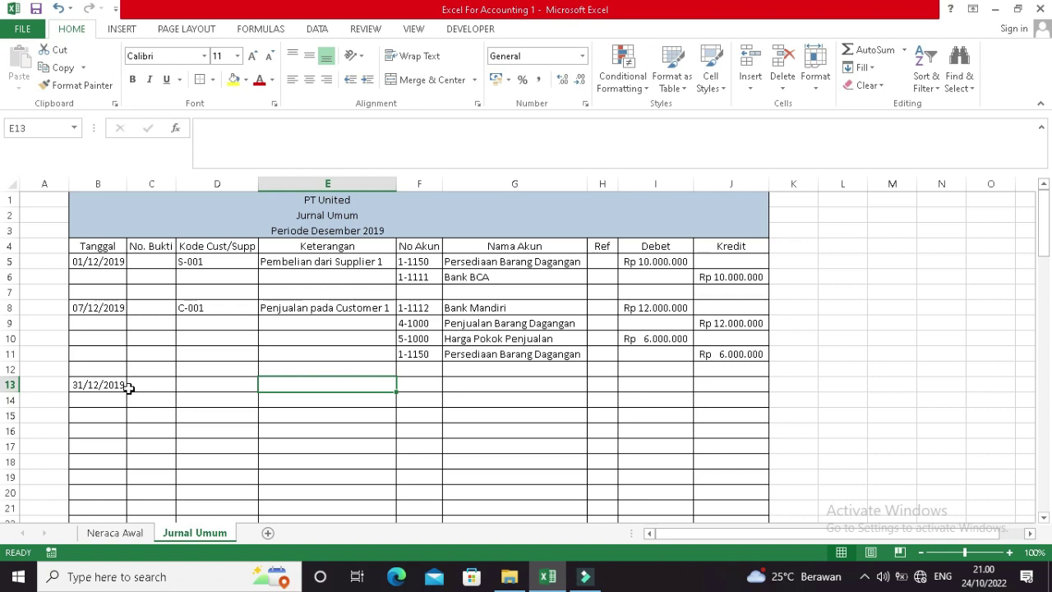
type("Membayar Listr")
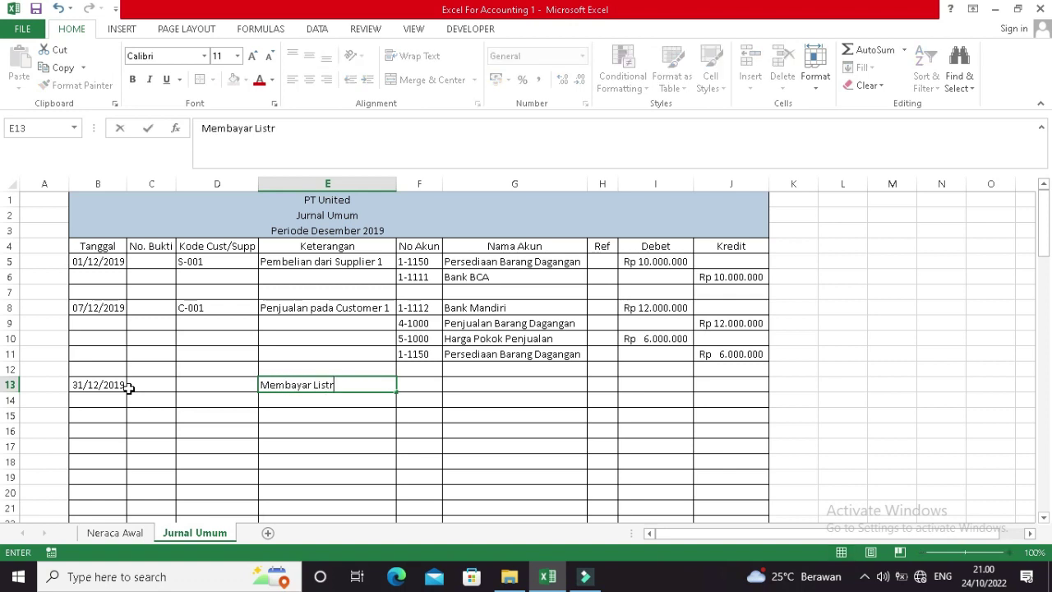
type("ik dan Ai")
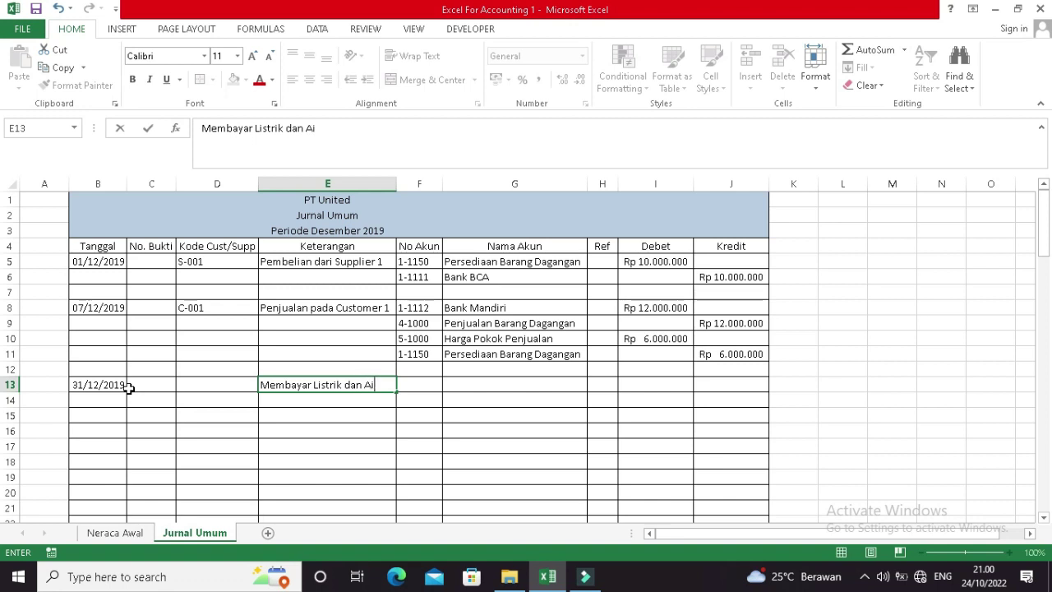
type("r")
key("Return")
key("Up")
key("Right")
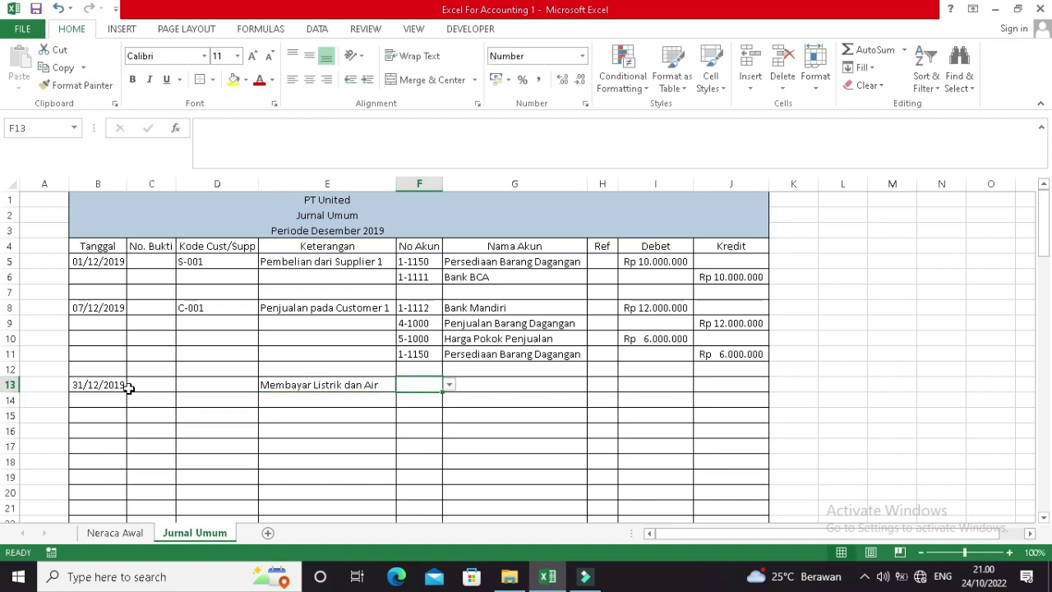
Choose account number 6-1500 for the electricity and water expense in F13 and 1-1111 for Bank BCA in F14.
left_click(449, 386)
scroll(449, 464, "down", 5)
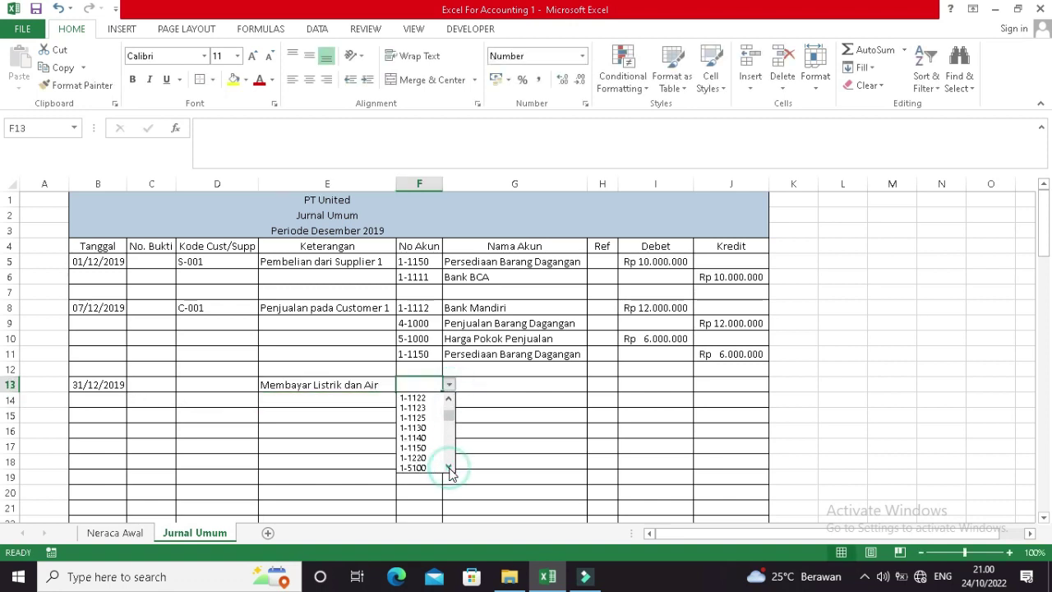
scroll(450, 472, "down", 5)
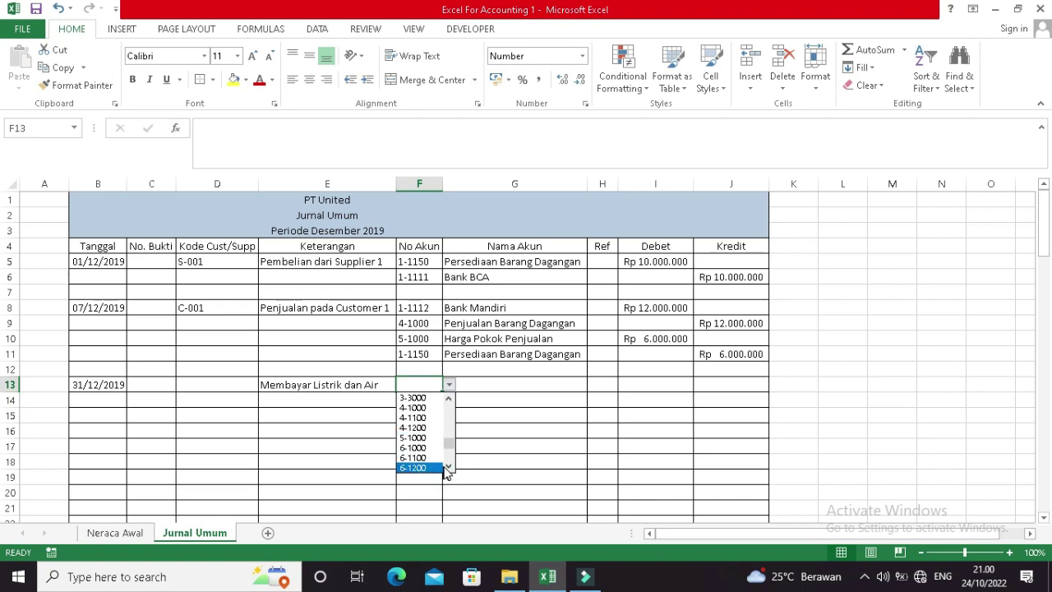
left_click(447, 466)
left_click(424, 466)
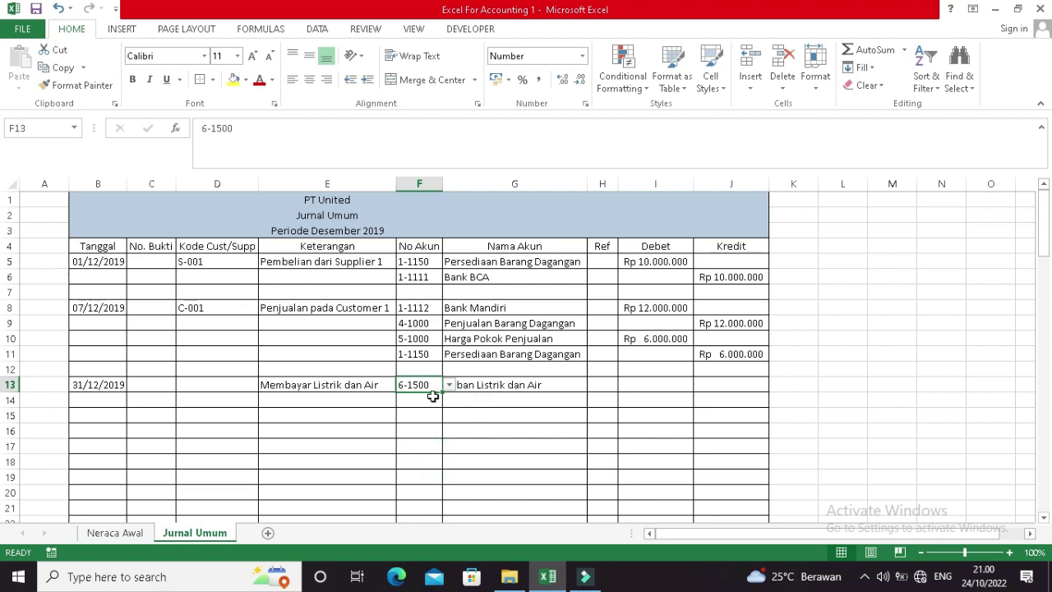
left_click(429, 398)
left_click(449, 399)
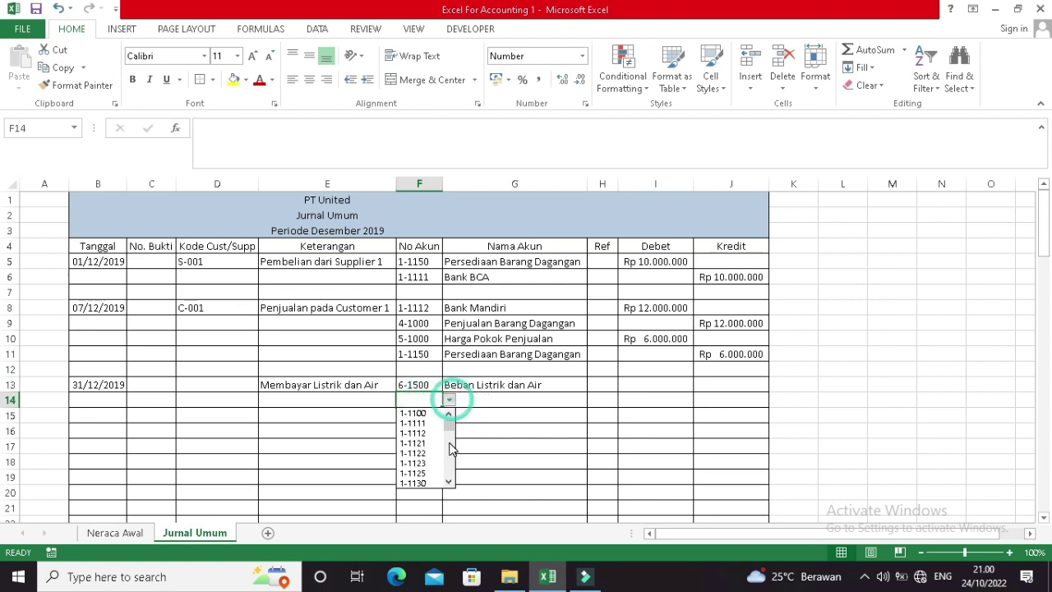
left_click(437, 424)
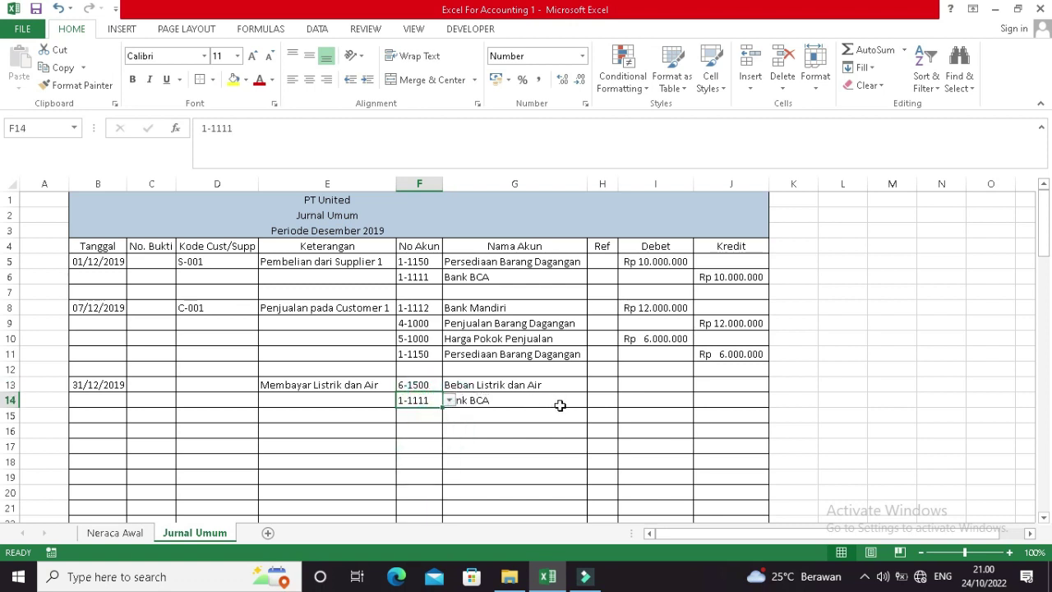
Enter 250000 as the debit in I13 and 250000 as the Bank BCA credit in J14.
left_click(632, 389)
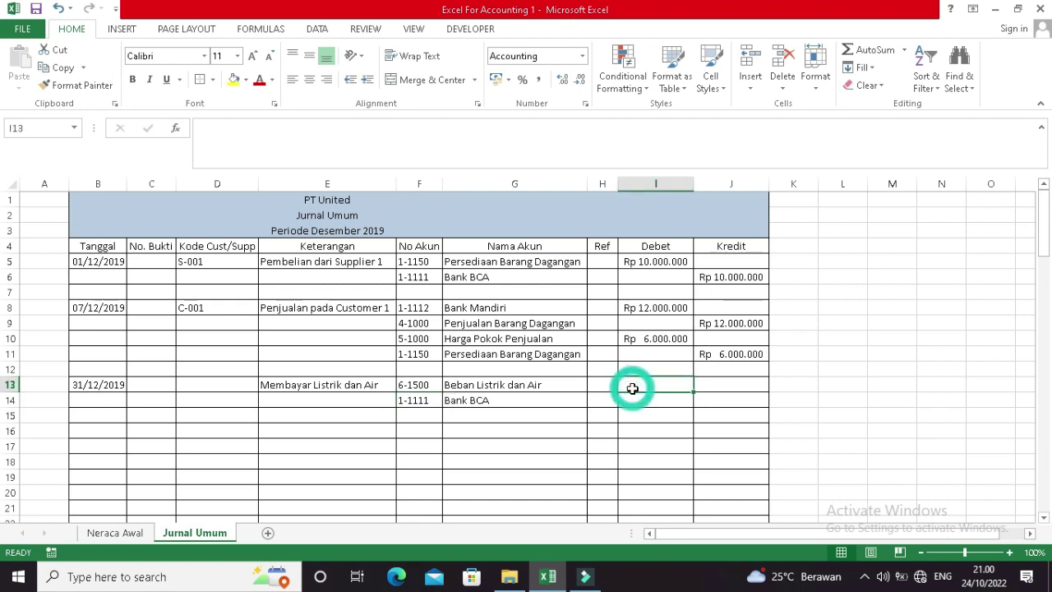
type("250000")
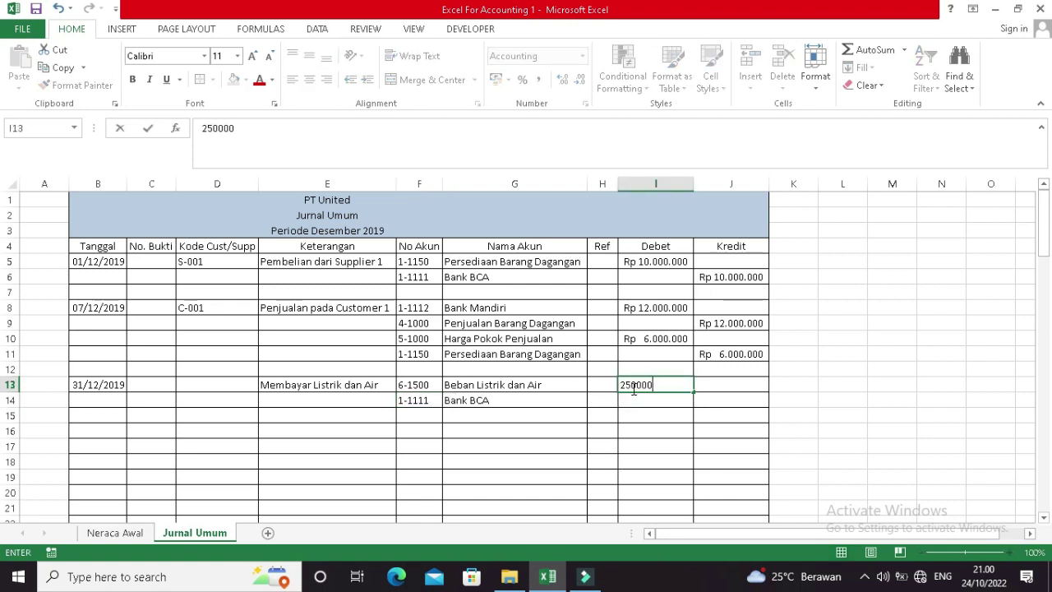
key("Return")
key("Right")
type("250000")
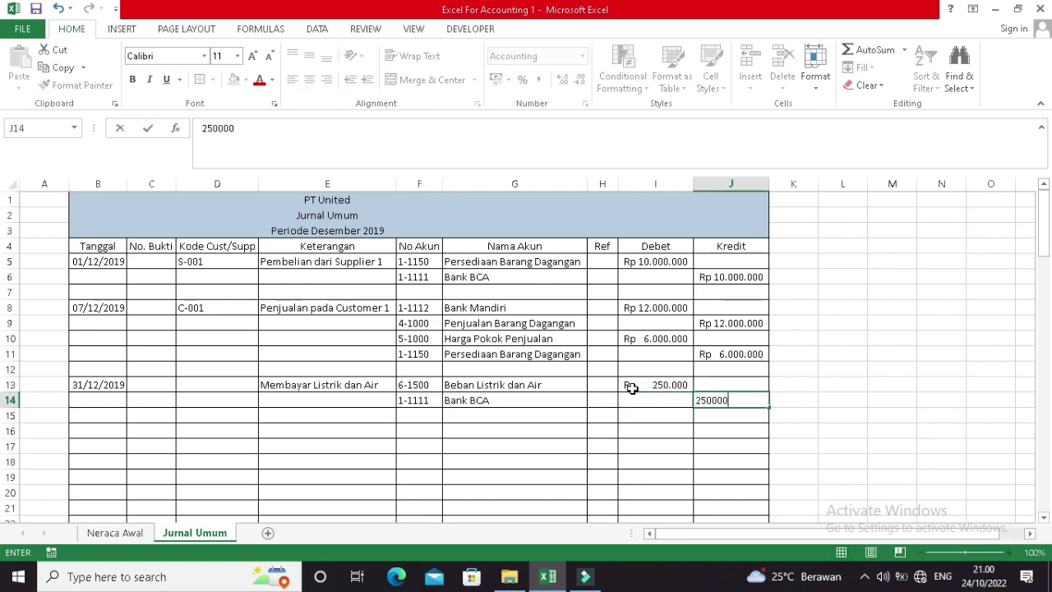
key("Return")
Enter the date 31/12/2019 in B16, leaving row 15 blank after the previous entry.
key("Left")
key("Left")
key("Left")
key("Left")
key("Left")
key("Left")
key("Down")
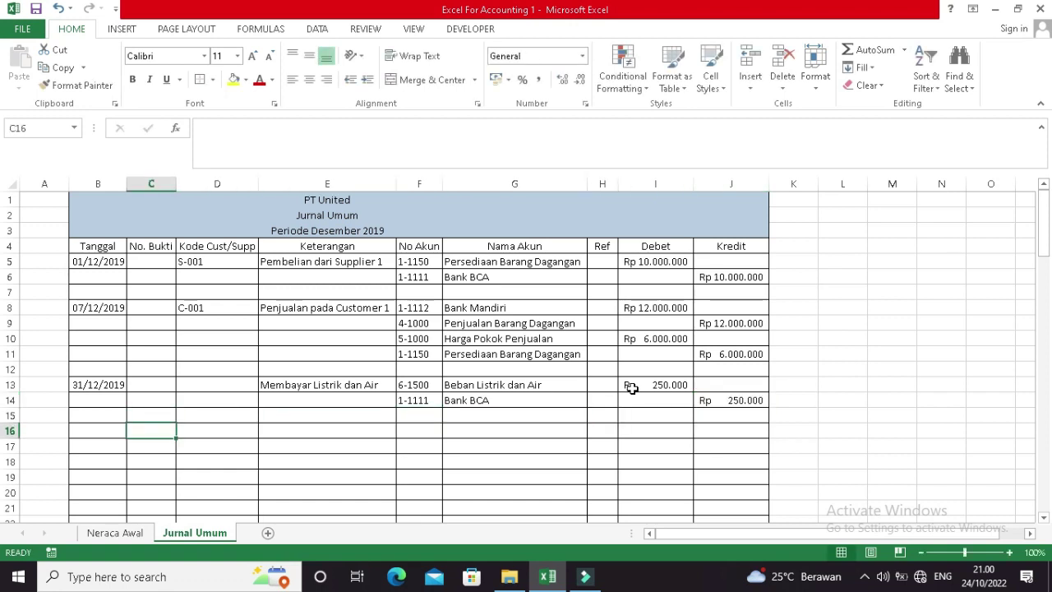
key("Left")
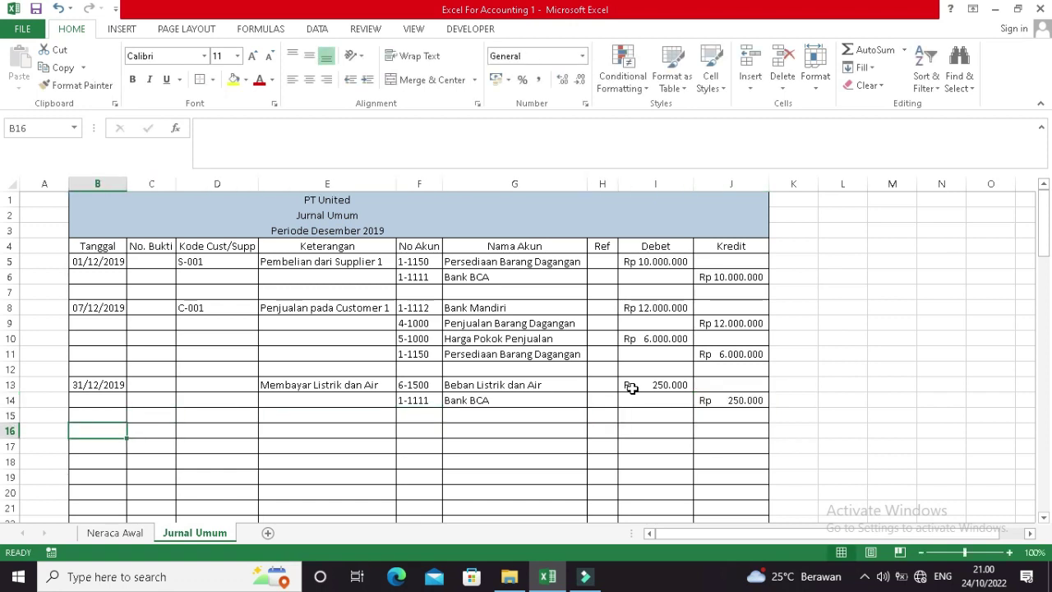
type("31/12")
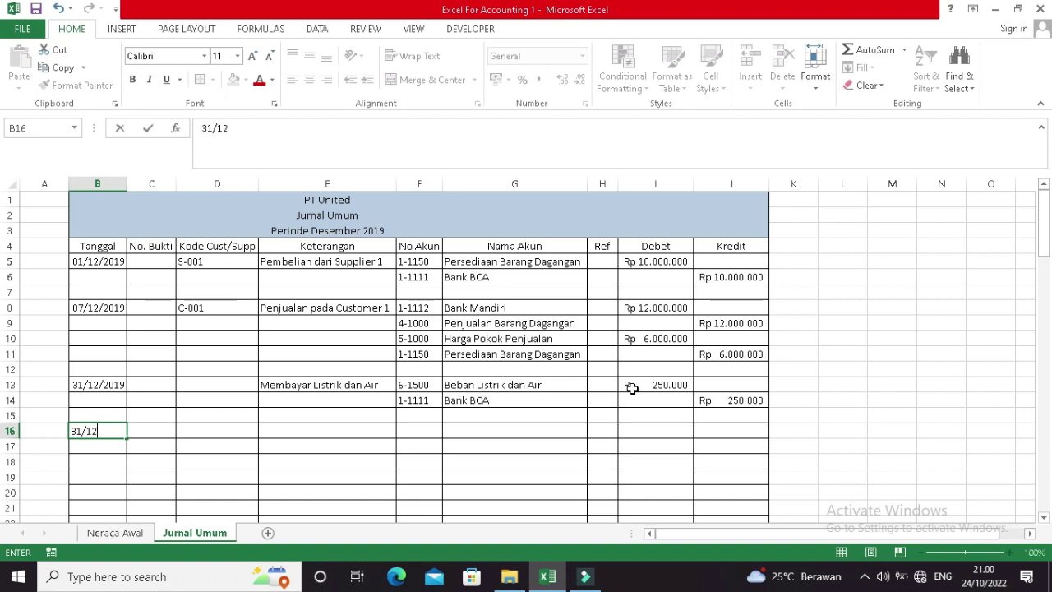
type("/2019")
key("Tab")
Enter the description "Membayar Gaji Karyawan" in the Keterangan cell E16.
key("Tab")
key("Tab")
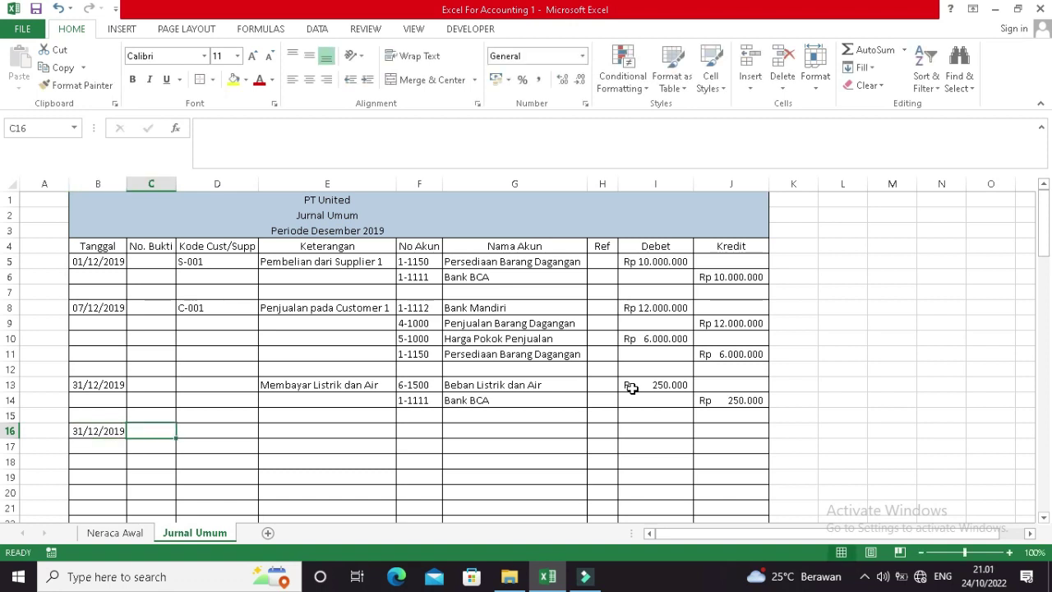
type("Mem")
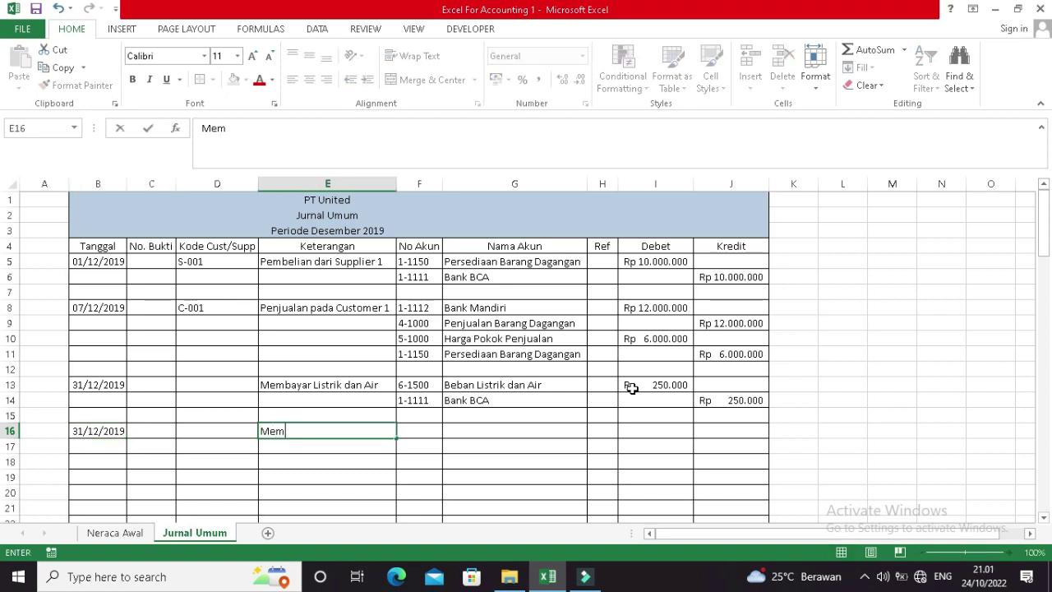
type("bayar Gahji")
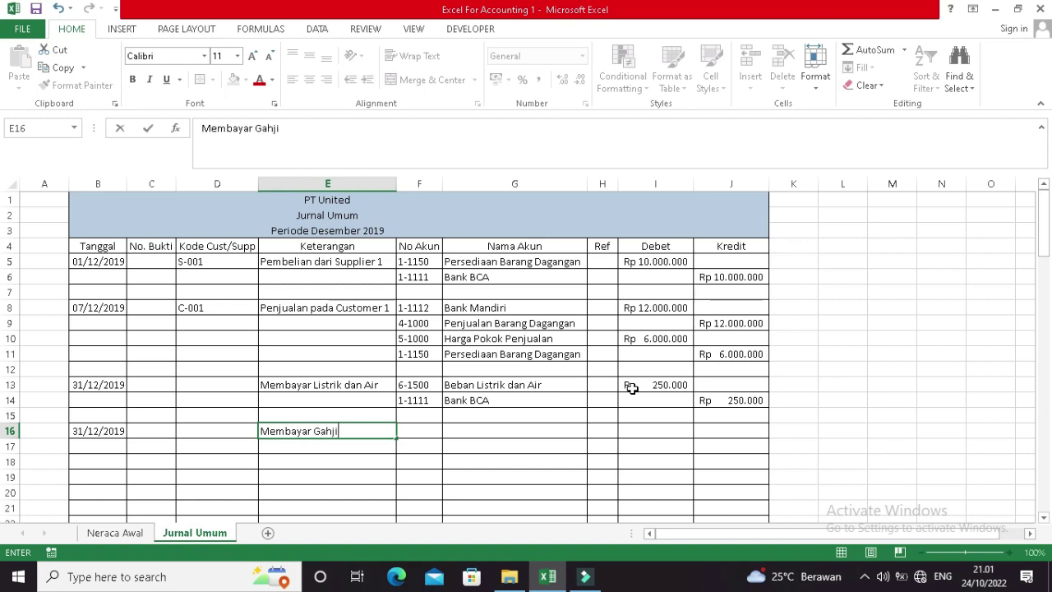
key("BackSpace")
key("BackSpace")
key("BackSpace")
type("ji Karyawan")
key("Tab")
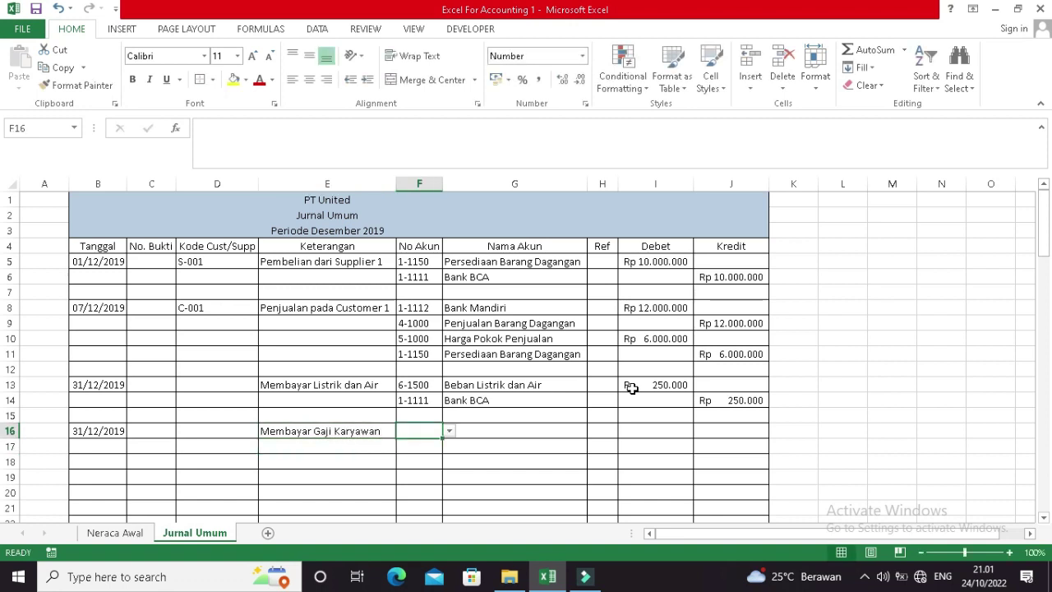
Check the Beban Gaji account number on the Neraca Awal sheet and choose 6-1000 in F16 of Jurnal Umum.
left_click(115, 532)
left_click(223, 215)
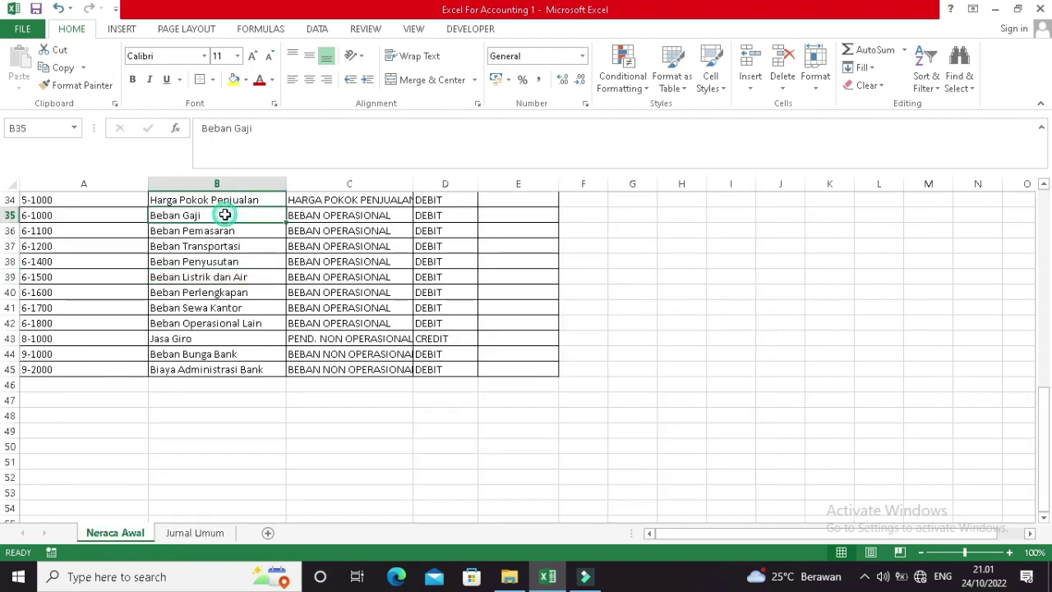
left_click(191, 533)
left_click(448, 430)
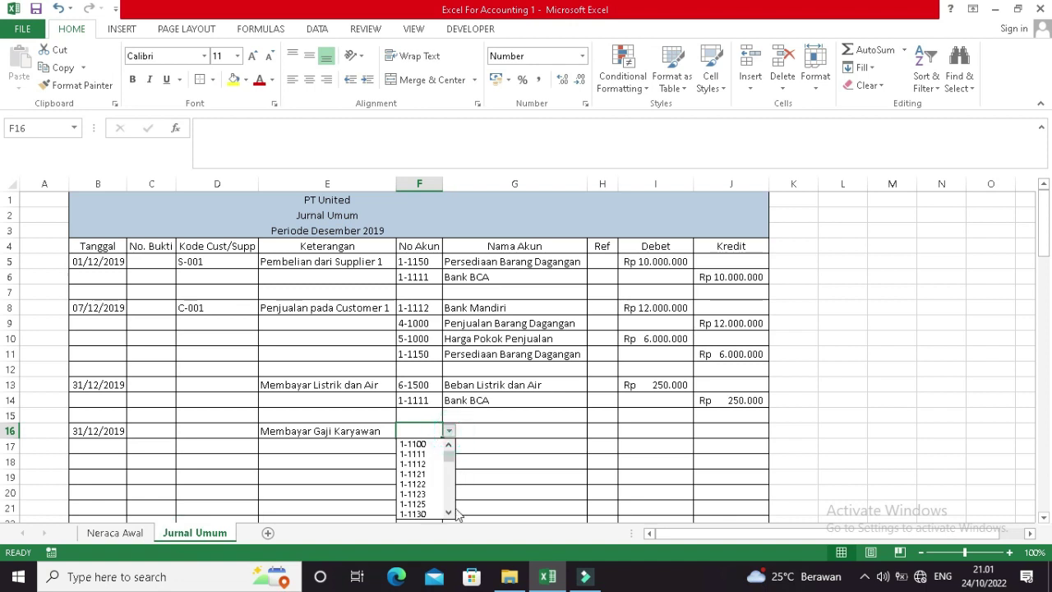
left_click(448, 514)
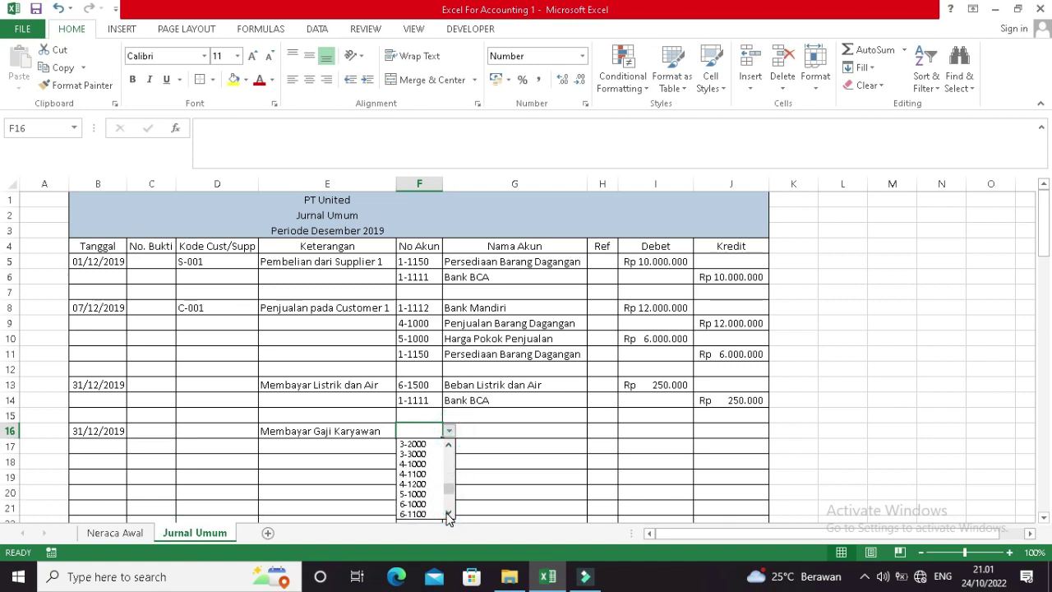
left_click(415, 493)
Choose account number 1-1111 in F17 for the Bank BCA side of the salary entry.
left_click(415, 446)
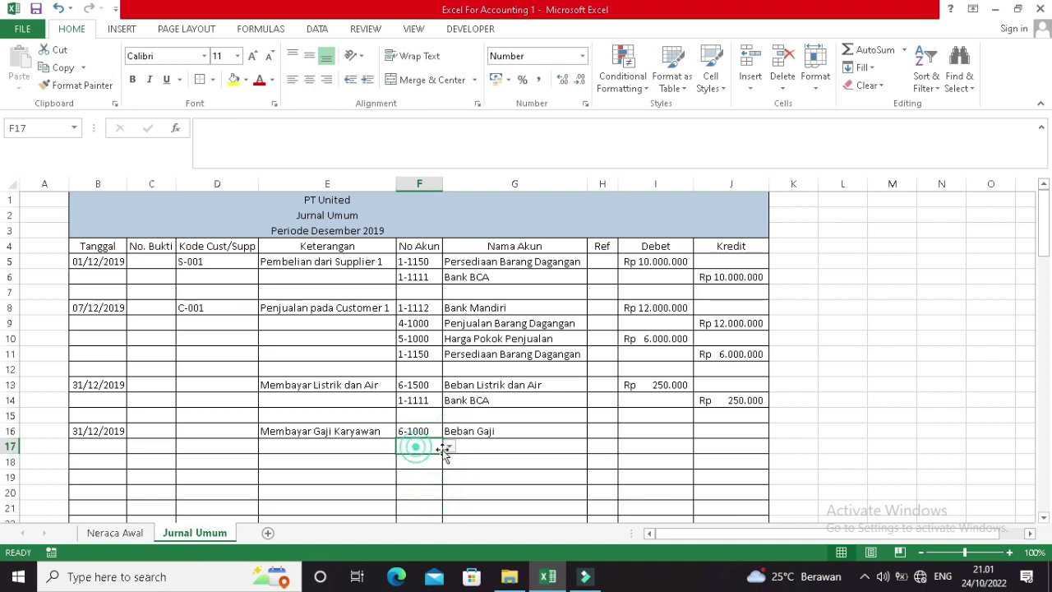
left_click(450, 447)
left_click(431, 468)
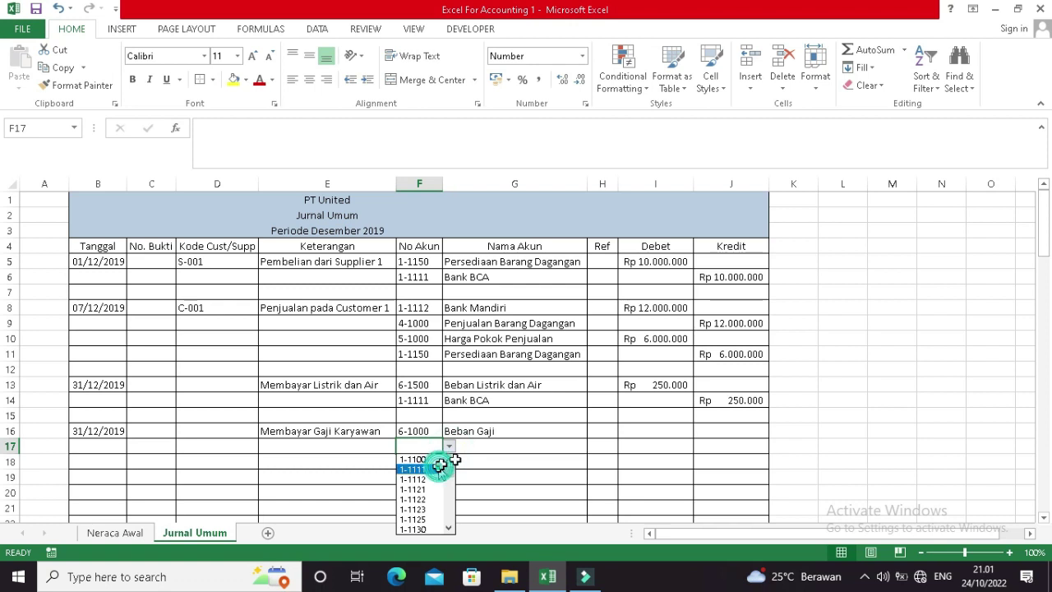
Enter 2000000 as the Beban Gaji debit in I16 and 2000000 as the Bank BCA credit in J17.
left_click(644, 425)
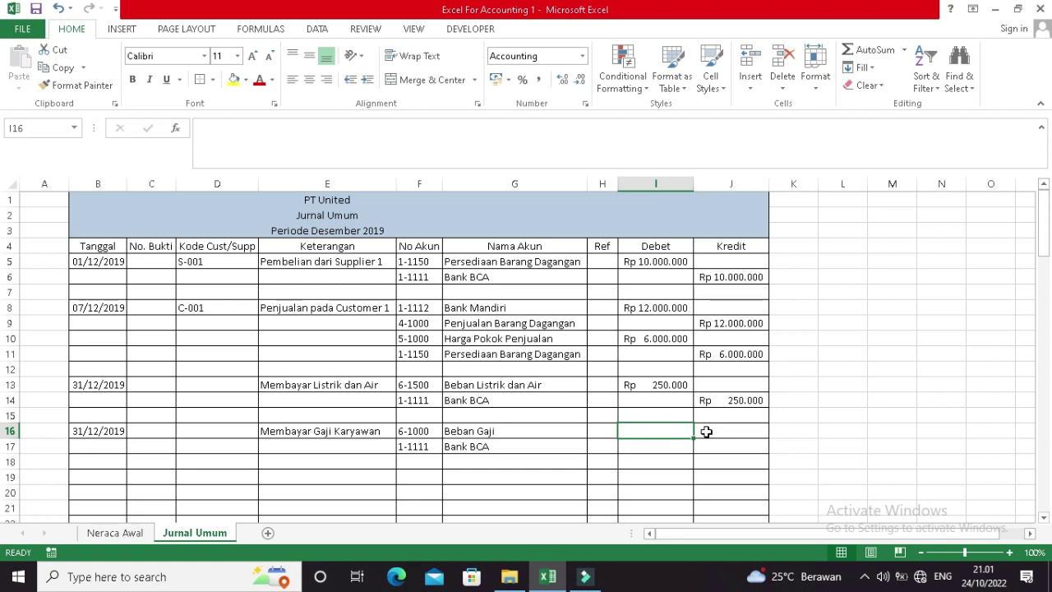
type("2000000")
key("Return")
key("Right")
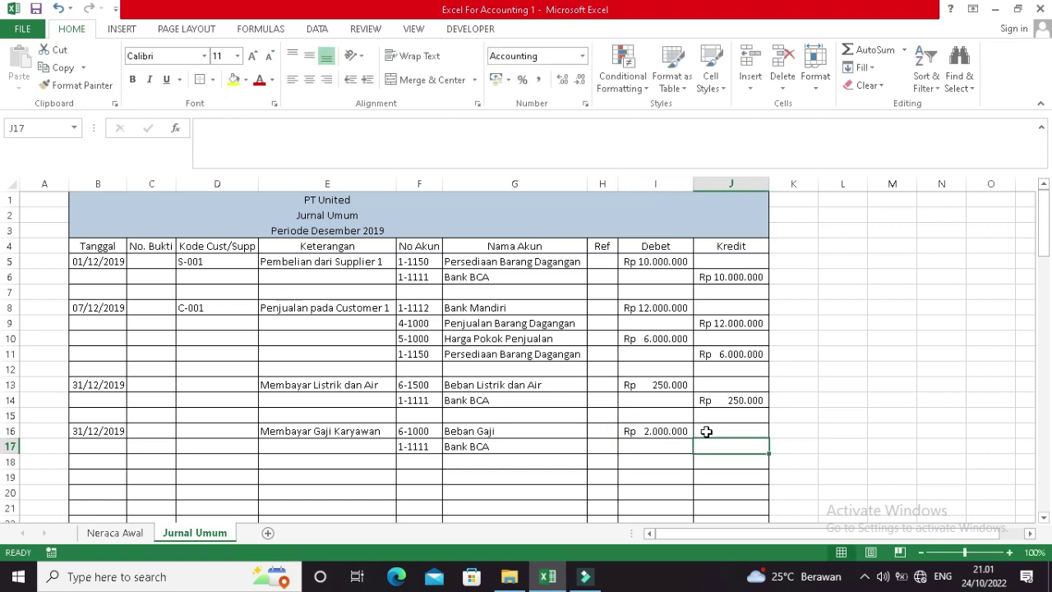
type("2.000.000")
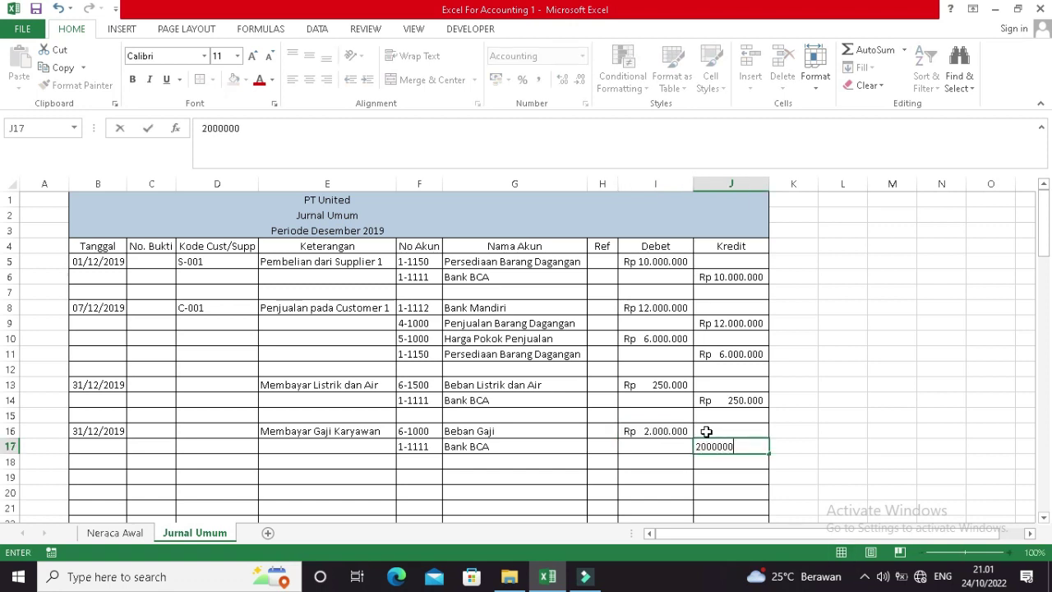
left_click(706, 430)
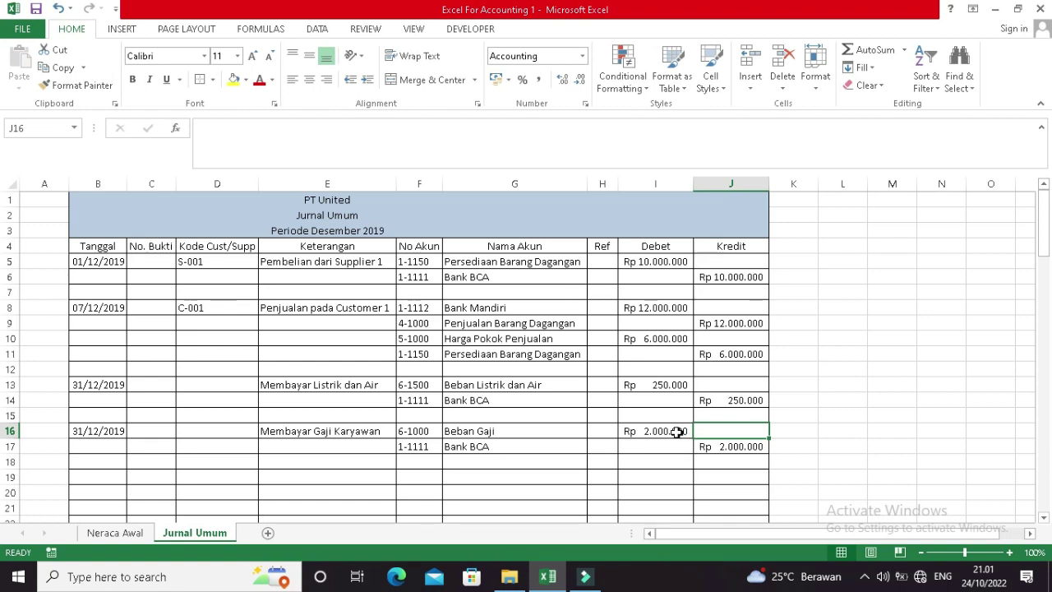
Change the customer sale to 16000000, as the Bank Mandiri debit in I8 and the Penjualan Barang Dagangan credit in J9.
scroll(680, 442, "down", 1)
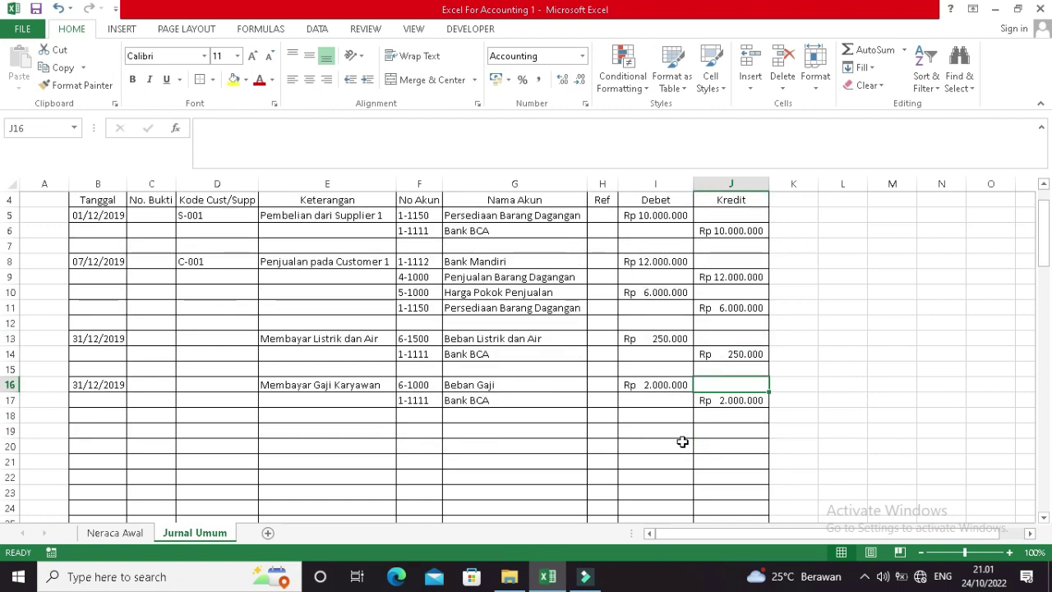
scroll(680, 442, "up", 1)
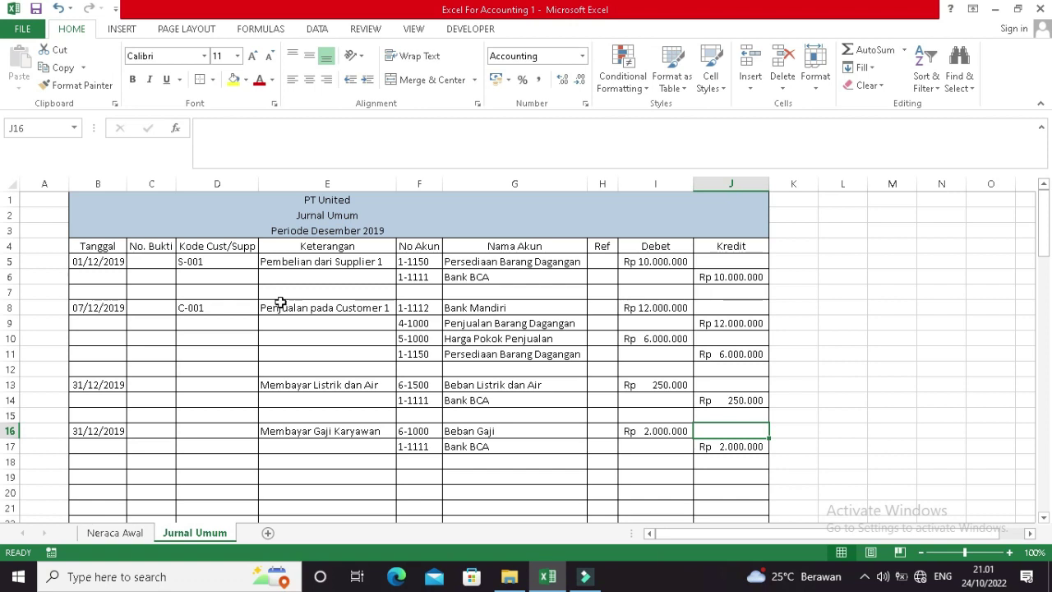
left_click(669, 309)
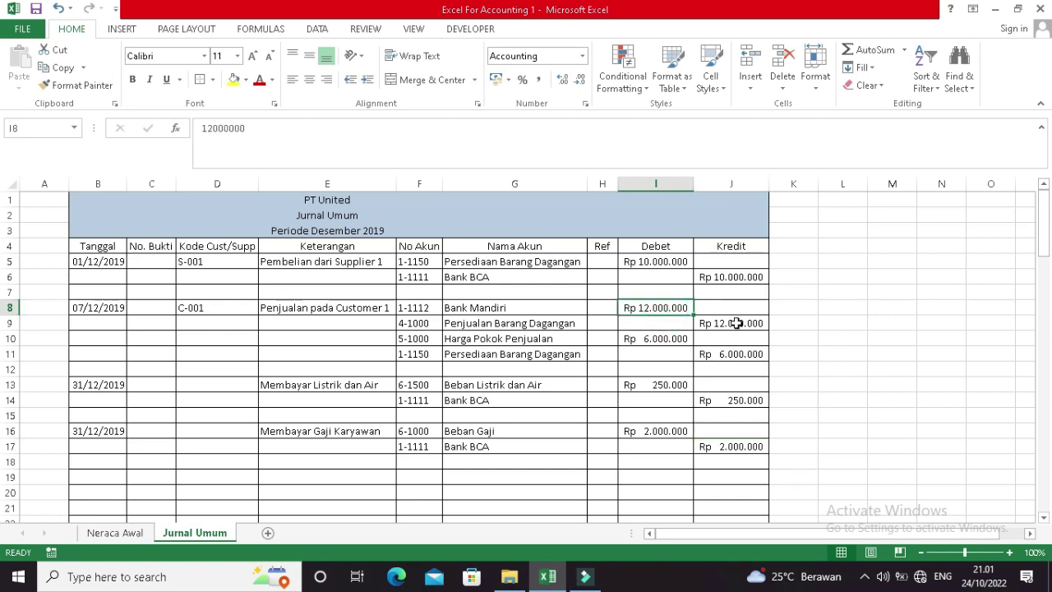
type("160")
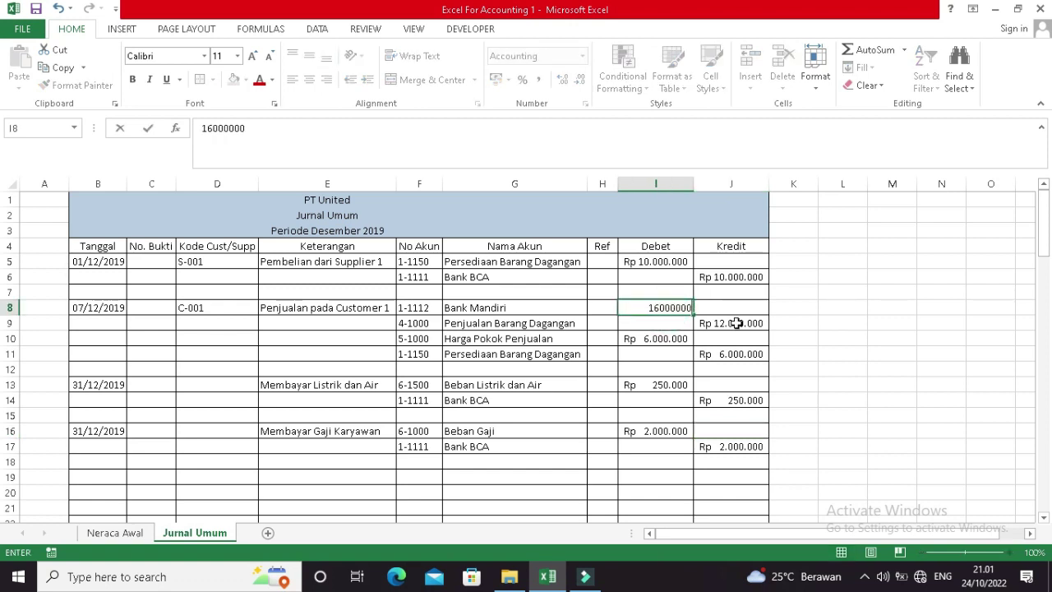
left_click(737, 323)
type("16000")
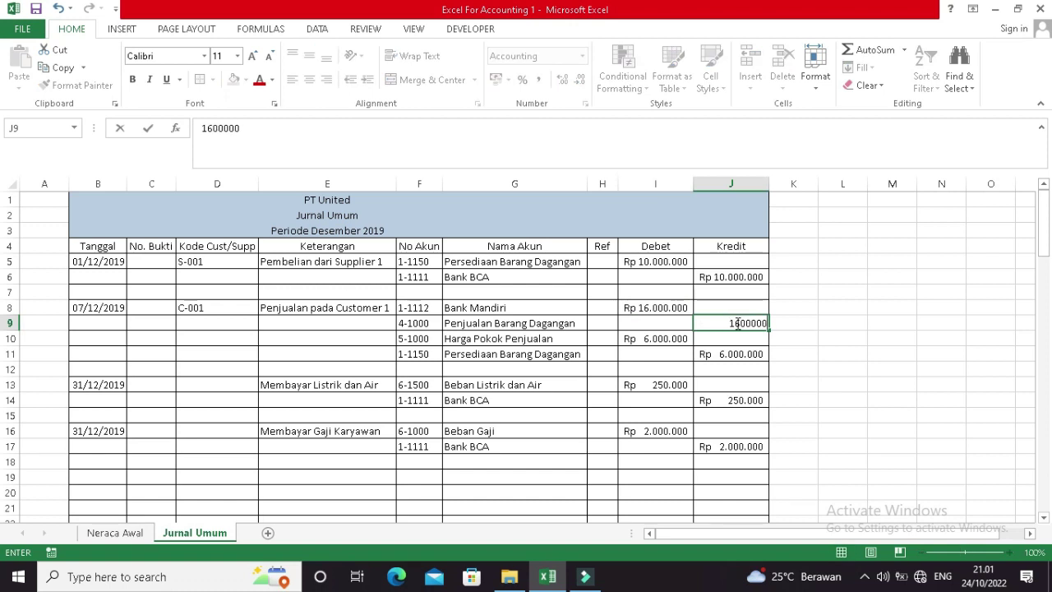
key("Return")
Set the Harga Pokok Penjualan debit in I10 and the Persediaan Barang Dagangan credit in J11 to 8000000.
key("Left")
type("8000")
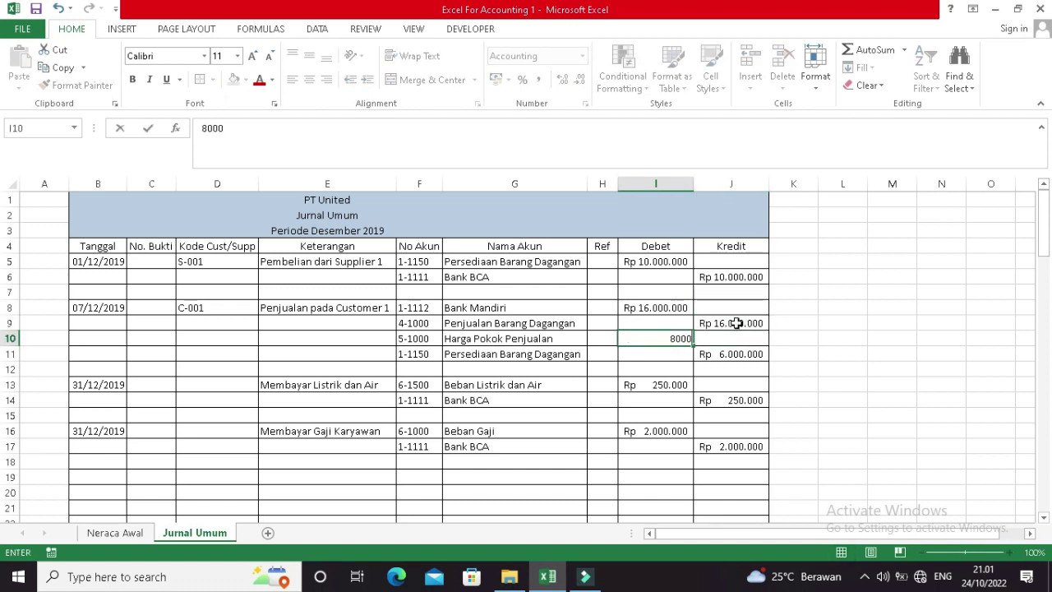
type("0000")
key("Return")
key("Right")
type("80000")
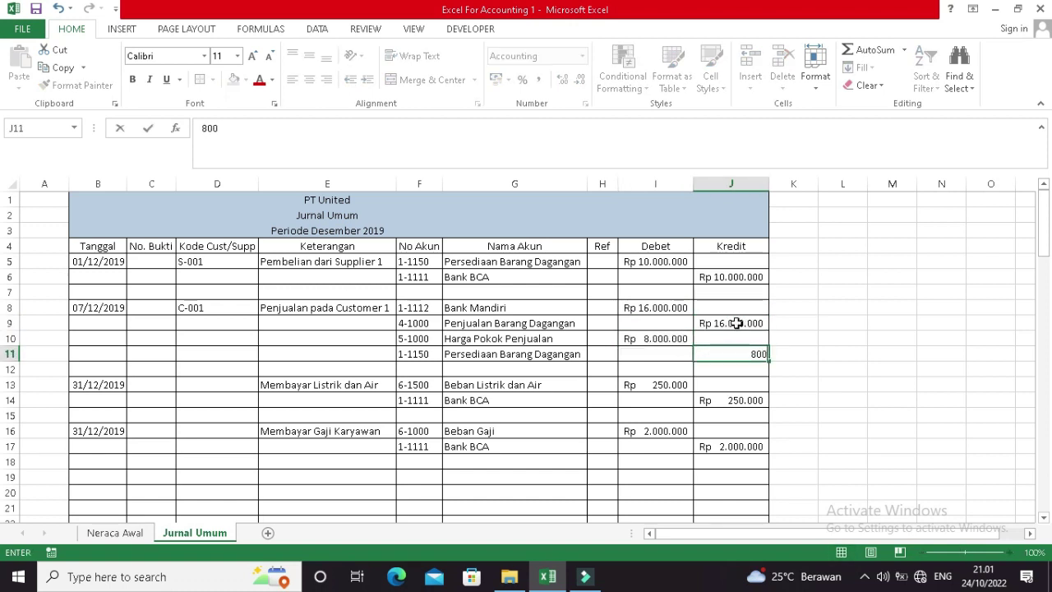
key("Return")
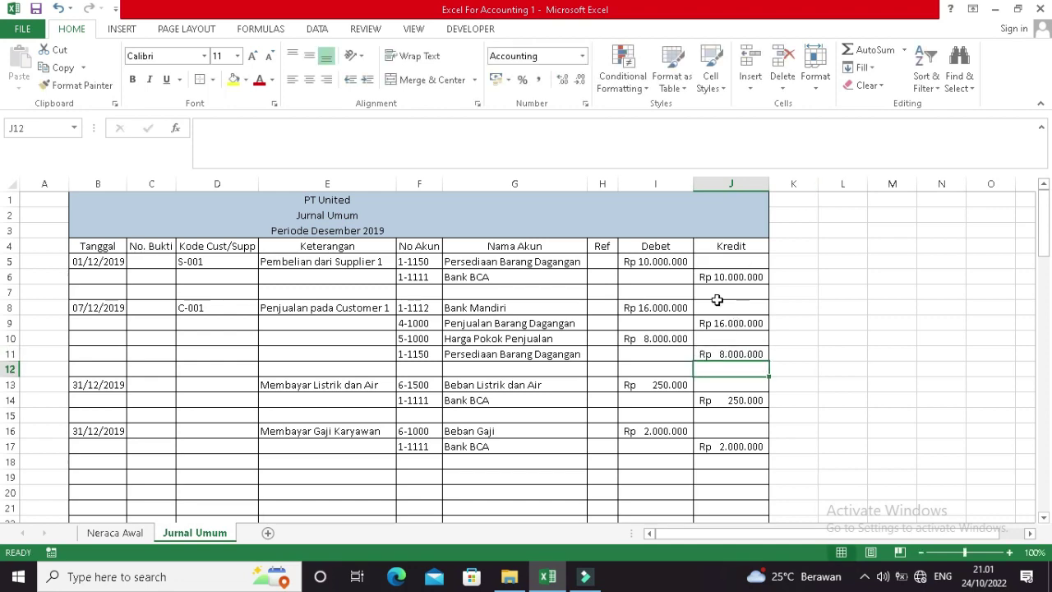
Merge and center cells B101:H101 directly below the journal table.
scroll(724, 329, "down", 2)
scroll(739, 359, "up", 2)
scroll(649, 392, "down", 5)
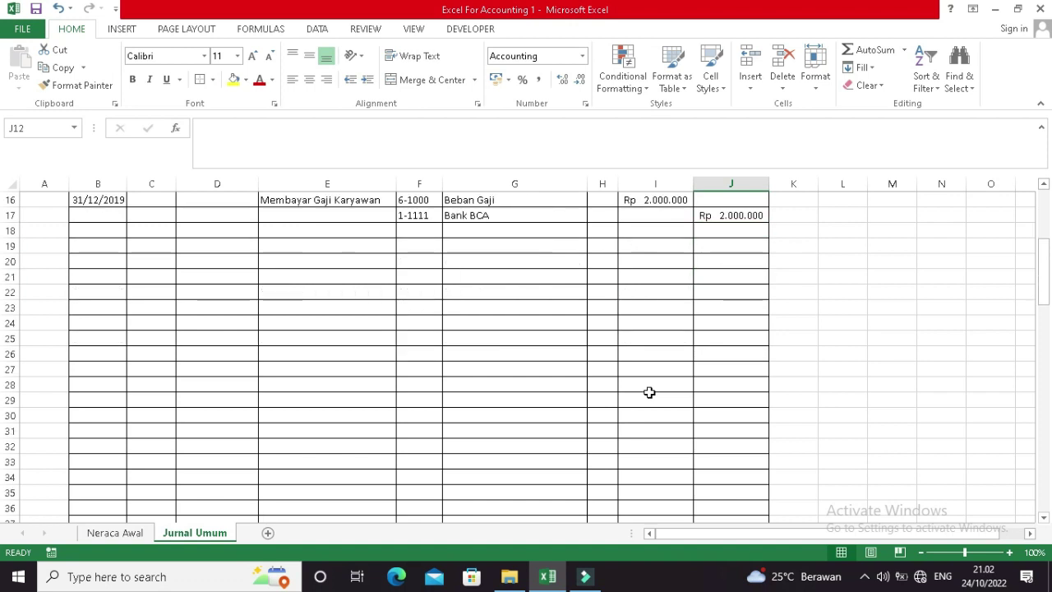
scroll(649, 392, "up", 5)
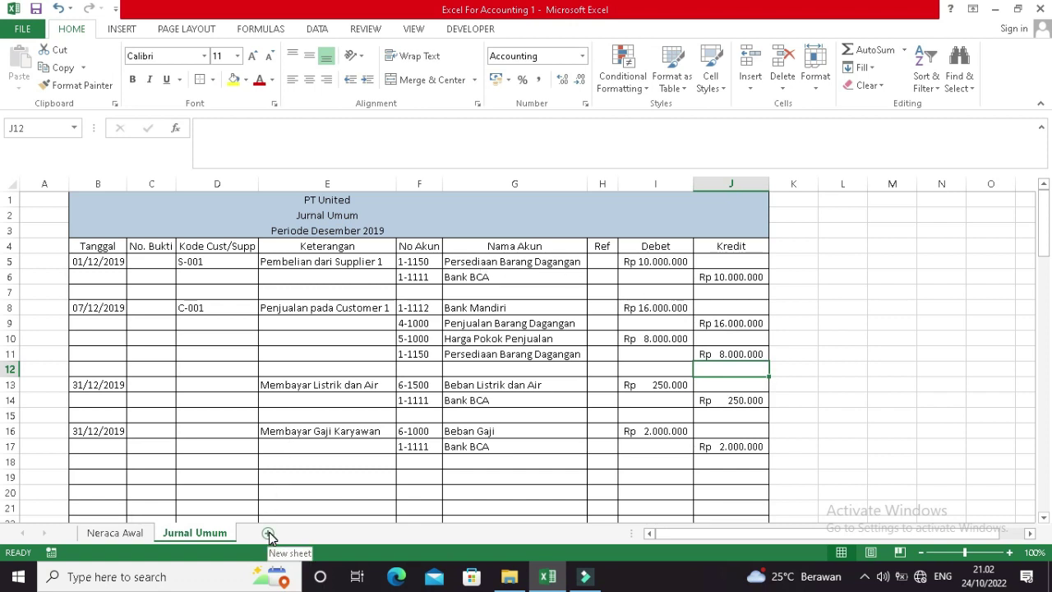
scroll(315, 457, "down", 17)
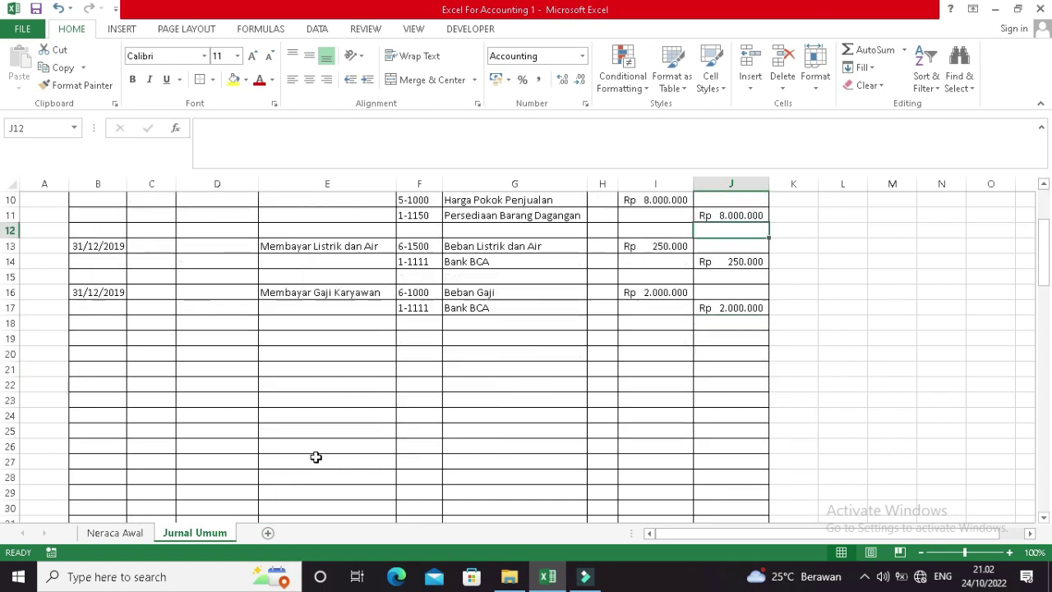
scroll(316, 456, "down", 13)
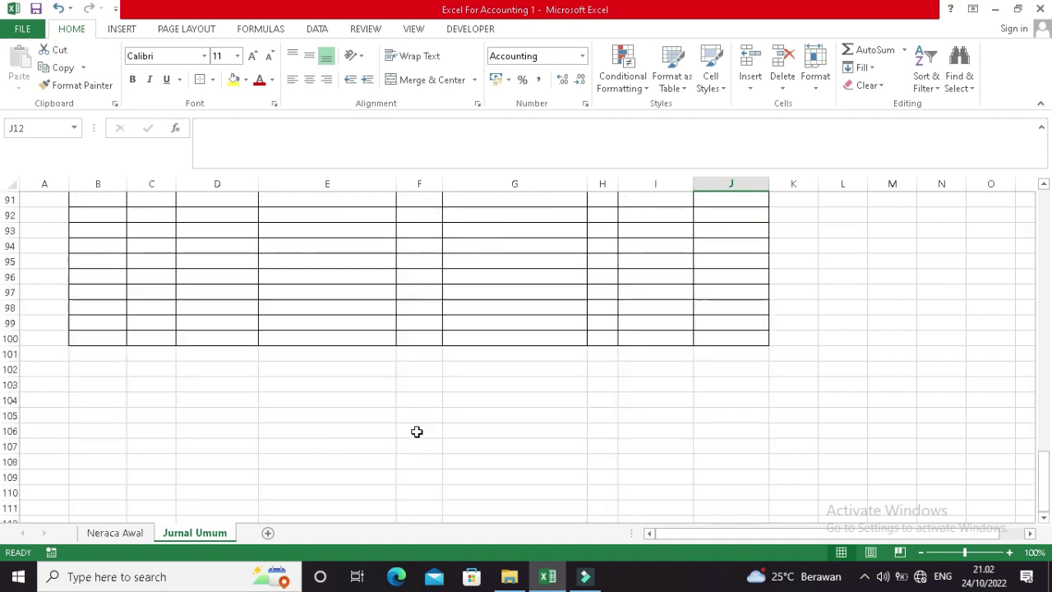
scroll(416, 432, "up", 1)
left_click_drag(95, 404, 608, 400)
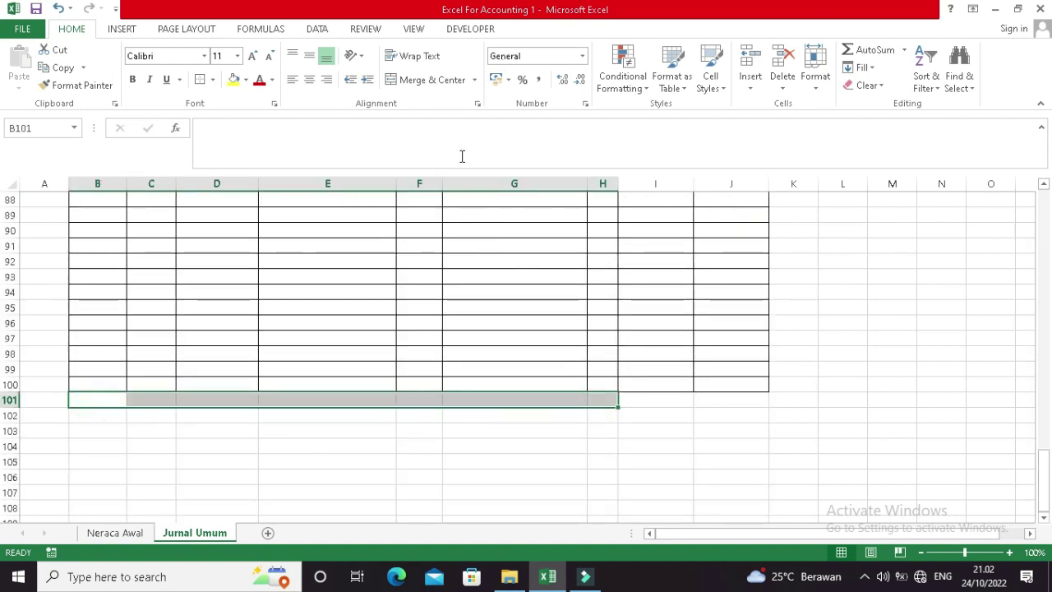
left_click(432, 79)
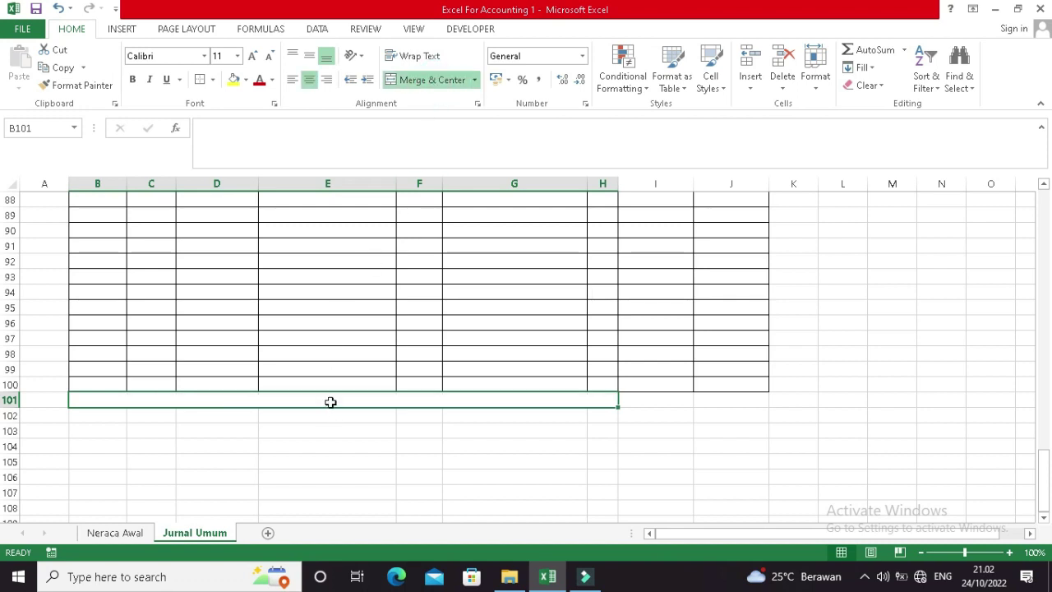
Enter the label "Jumlah" in the merged cell of row 101.
type("Jumlka")
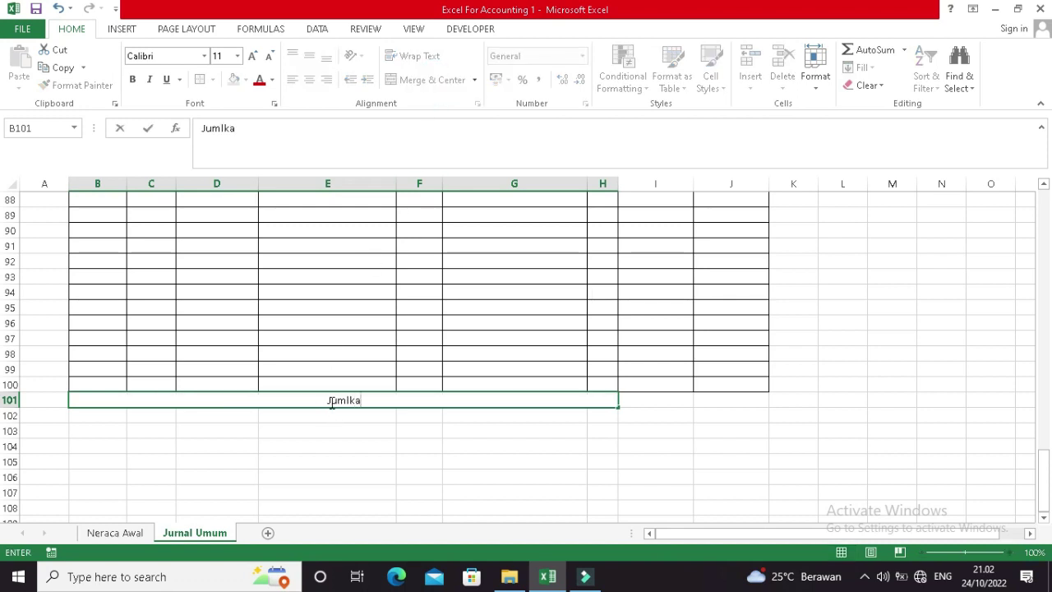
key("BackSpace")
key("BackSpace")
type("ah")
key("Return")
key("Up")
key("Right")
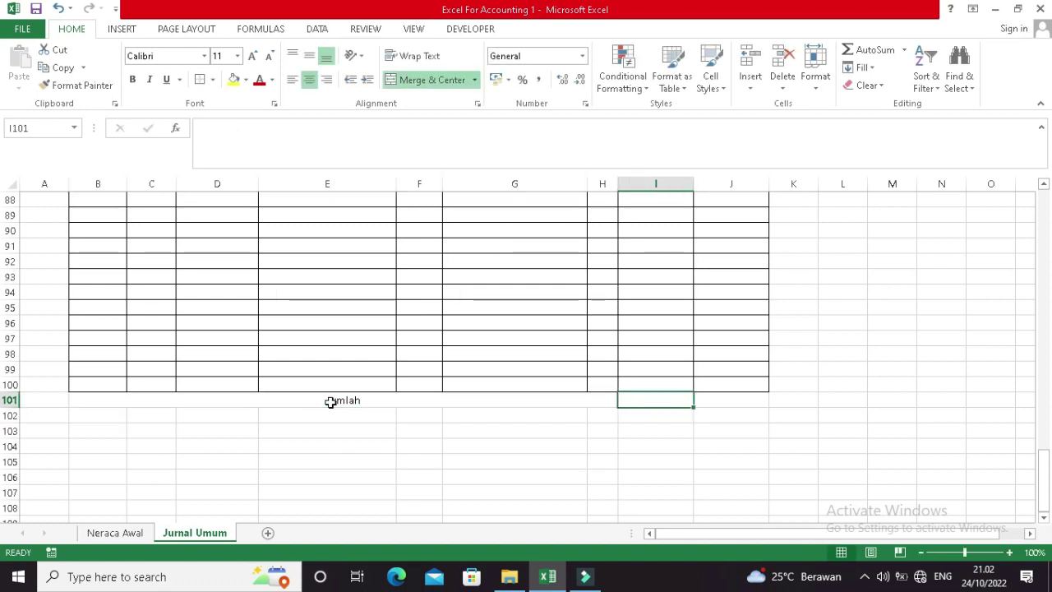
Apply All Borders to the Jumlah row, B101:J101.
left_click(330, 401)
left_click_drag(329, 402, 746, 399)
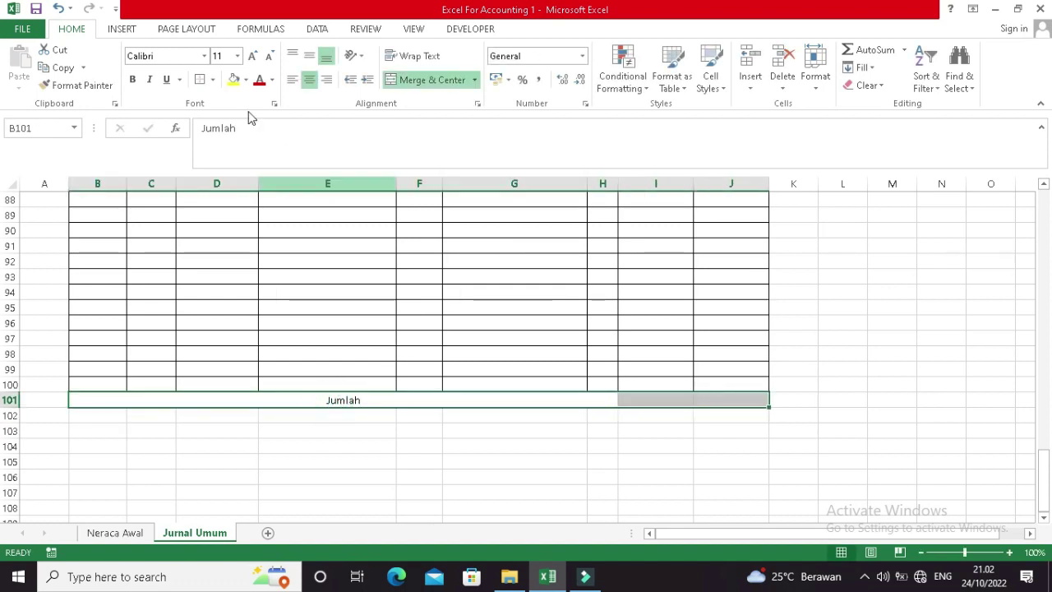
left_click(212, 82)
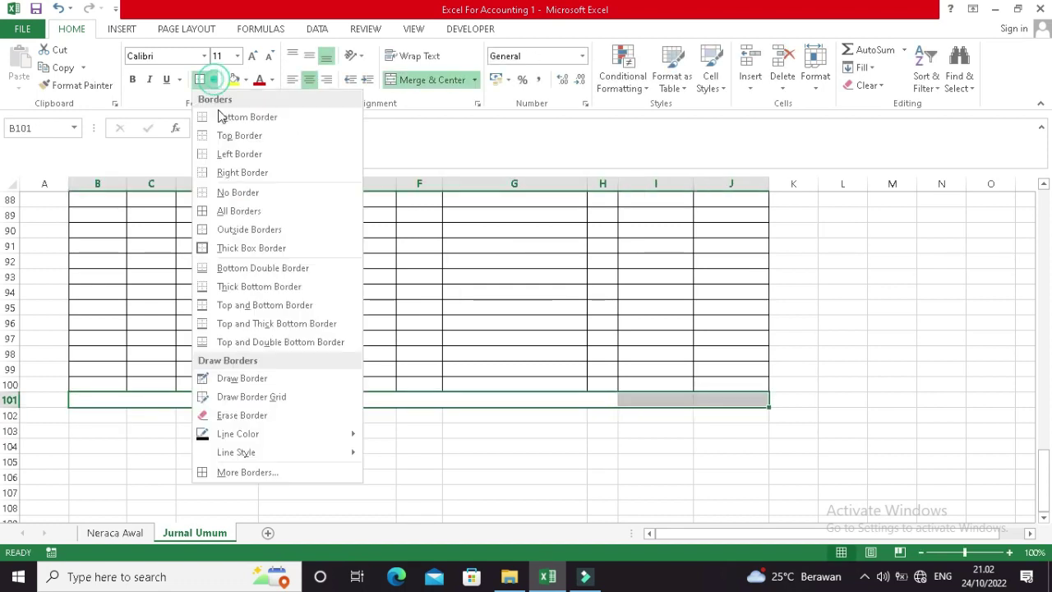
left_click(238, 210)
Start a SUM formula in I101 for the Debet column total.
left_click(666, 402)
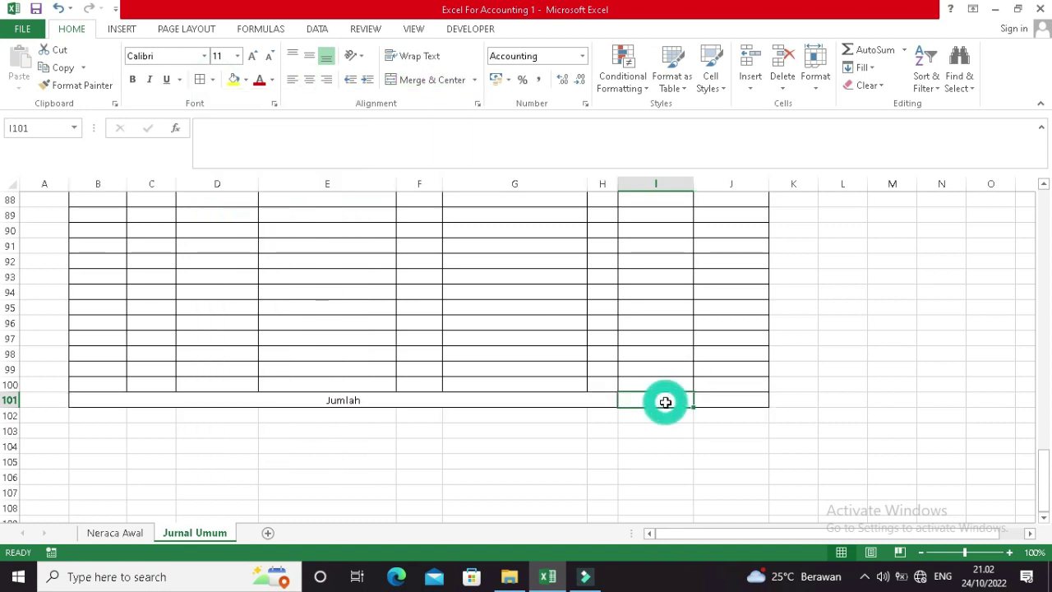
type("=sum")
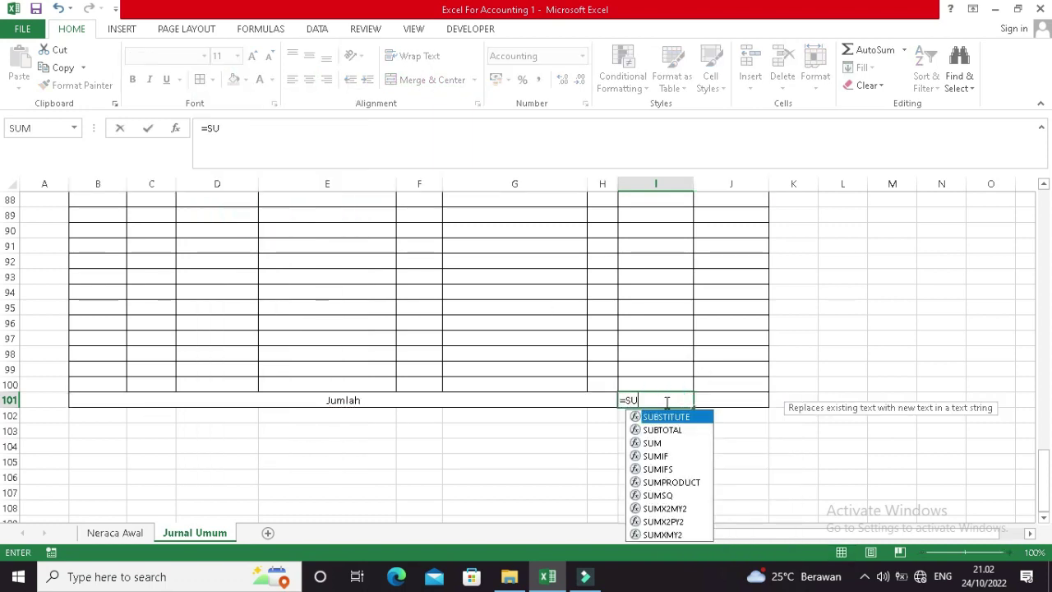
key("Tab")
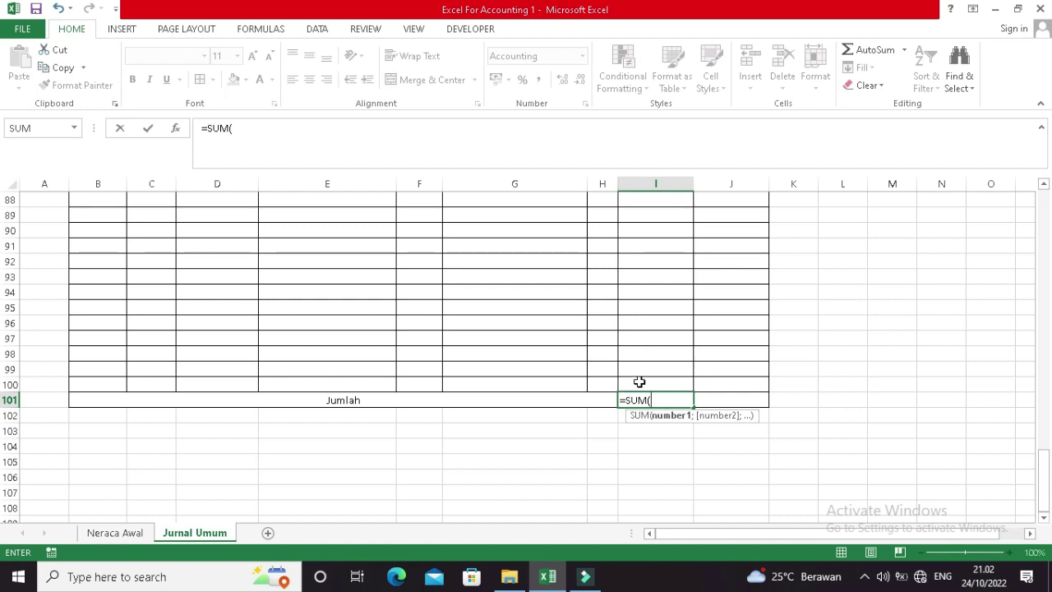
left_click(639, 381)
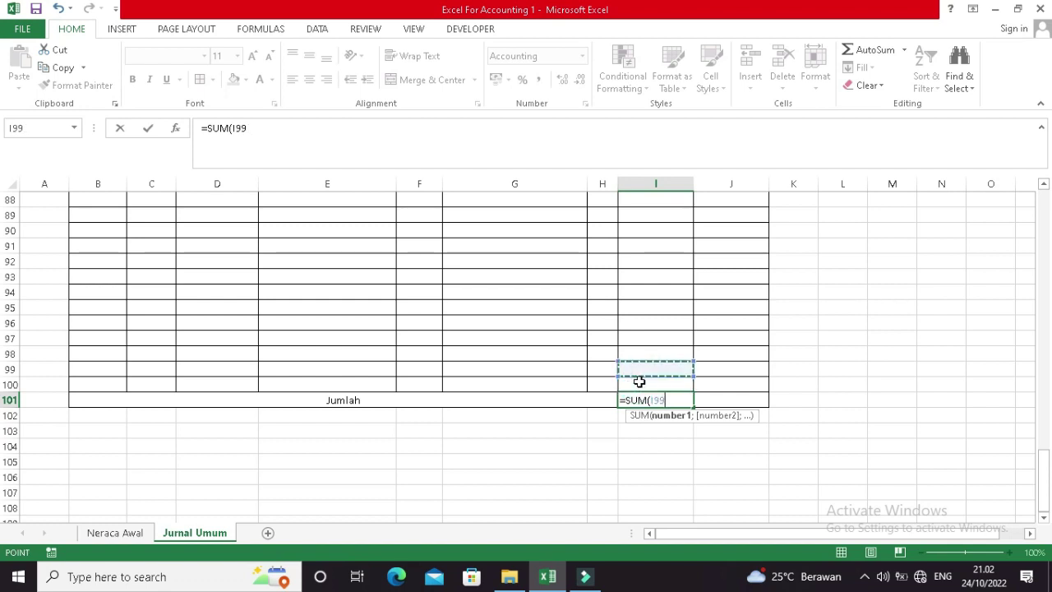
key("ctrl+Up")
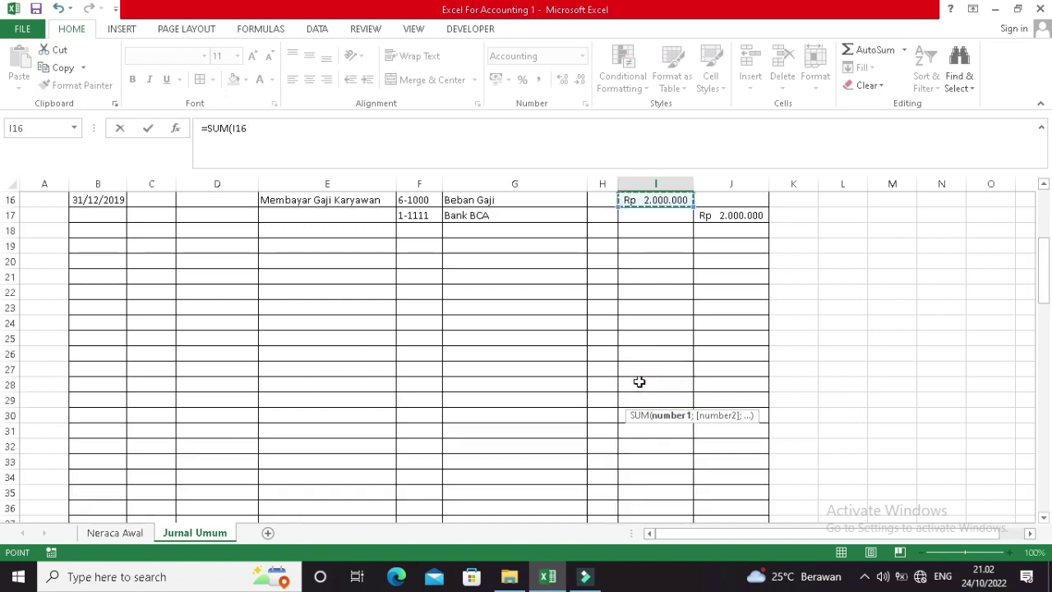
key("Up")
key("Up")
key("Up")
key("Up")
key("Up")
key("Up")
key("Up")
key("Up")
key("Up")
key("Up")
key("Up")
key("Up")
key("Up")
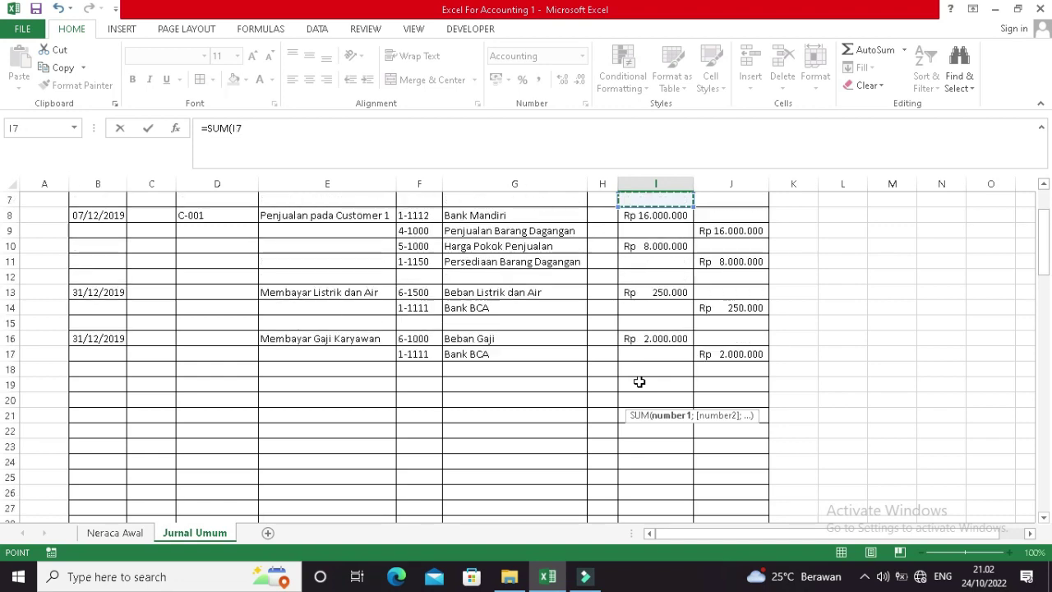
key("Down")
key("Down")
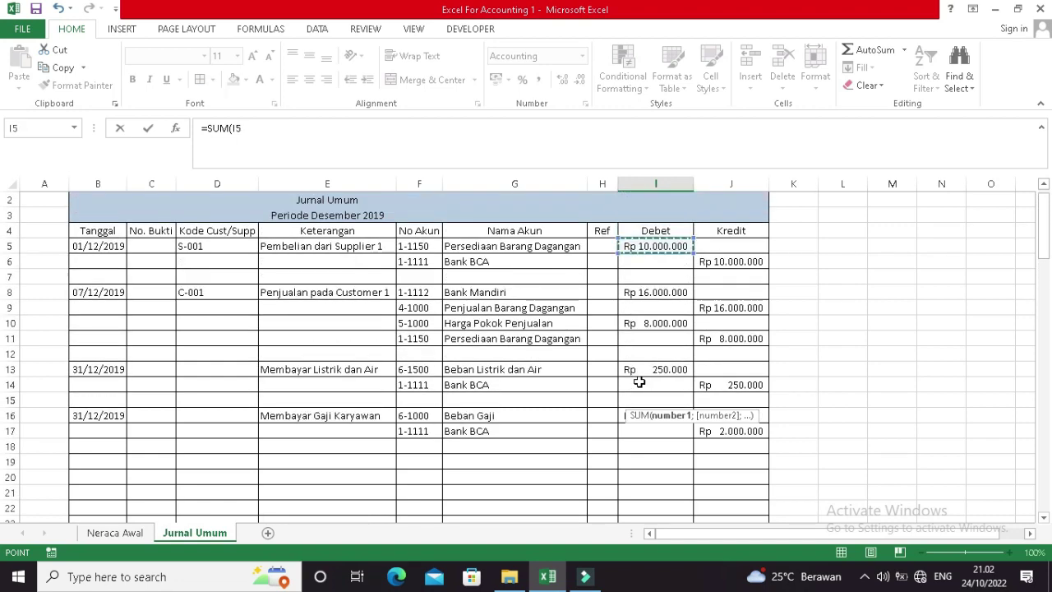
key("shift+Down")
key("shift+Down")
key("shift+Down")
key("shift+Down")
key("shift+Down")
key("shift+Down")
key("shift+Down")
key("shift+Down")
key("shift+Down")
key("shift+Down")
key("shift+Down")
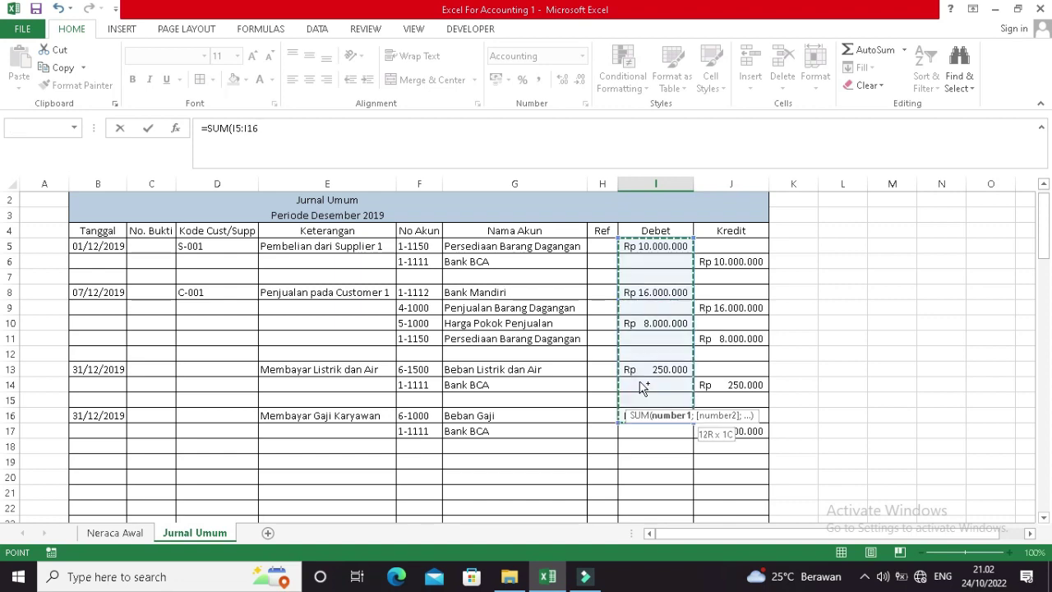
key("ctrl+shift+Down")
key("ctrl+shift+Up")
key("ctrl+shift+Down")
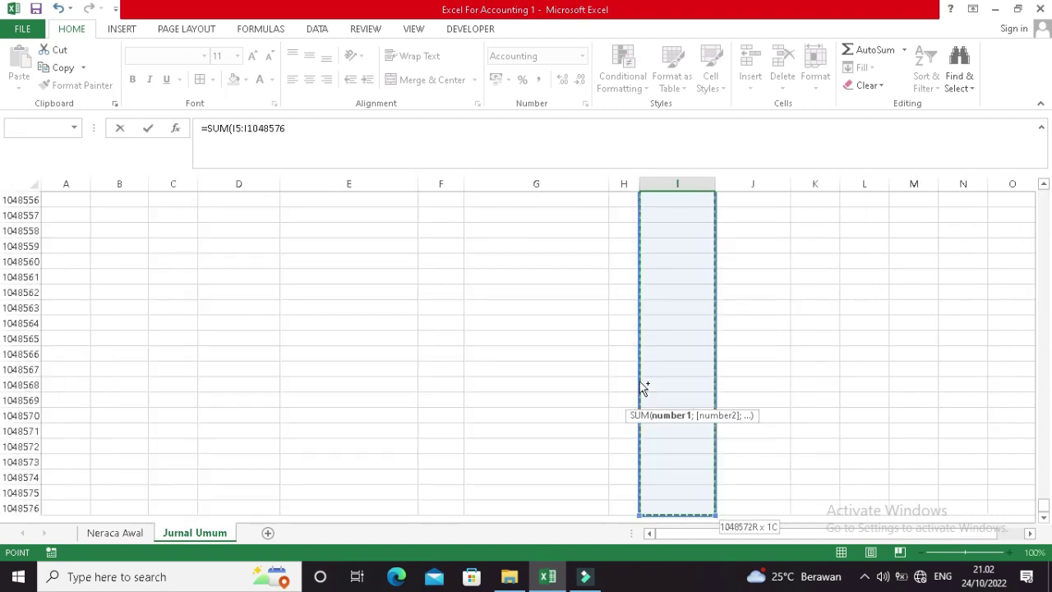
key("ctrl+shift+Up")
left_click(639, 381)
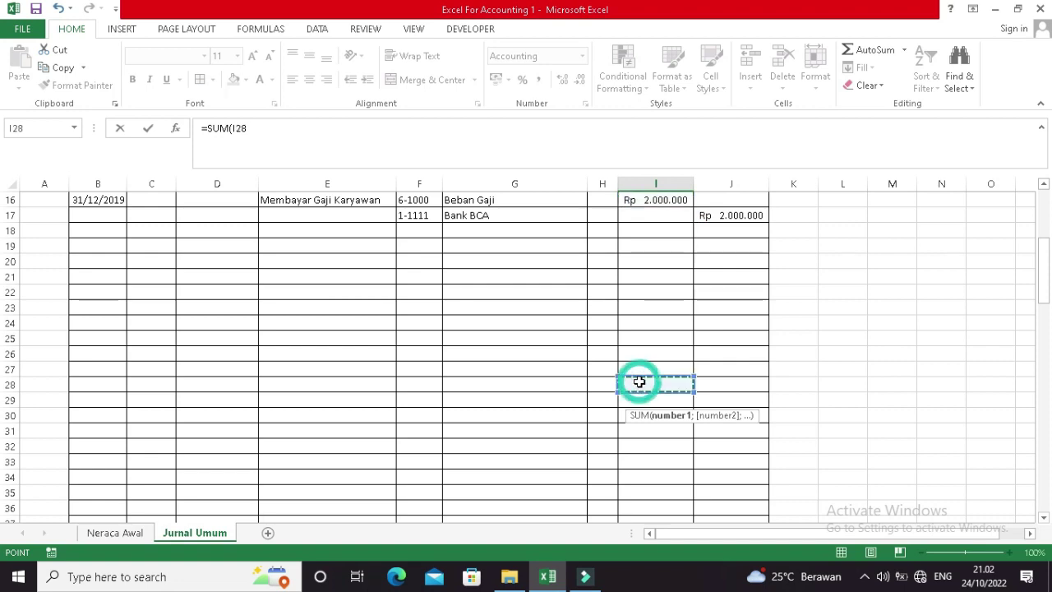
Complete the Debet total in I101 with the range I5:I100, giving =SUM(I5:I100).
left_click_drag(1044, 260, 1044, 457)
left_click(666, 492)
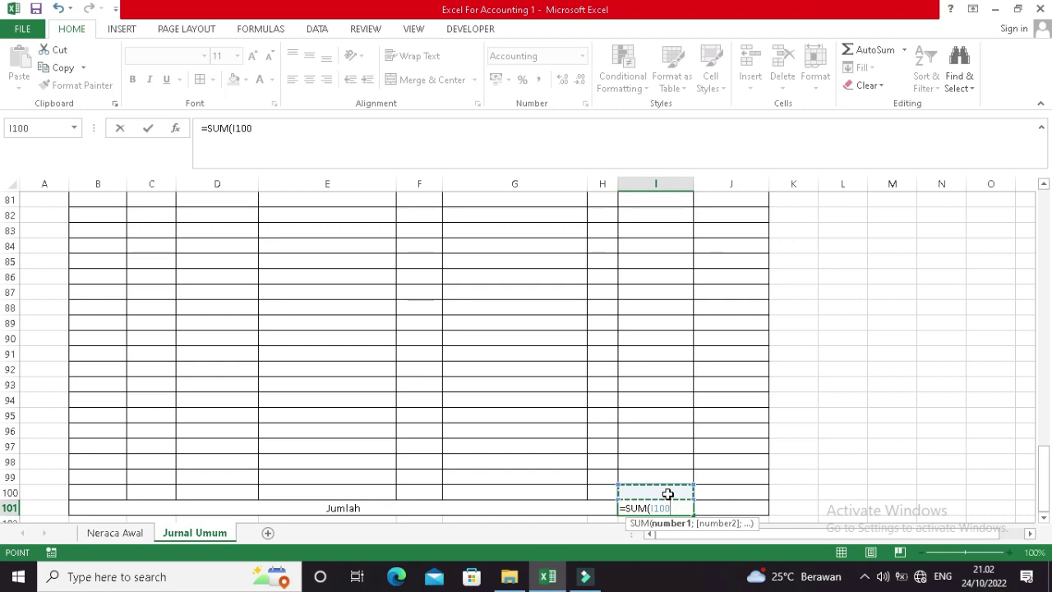
key("ctrl+shift+Up")
key("ctrl+shift+Up")
key("ctrl+shift+Up")
key("ctrl+shift+Up")
key("ctrl+shift+Up")
key("ctrl+shift+Up")
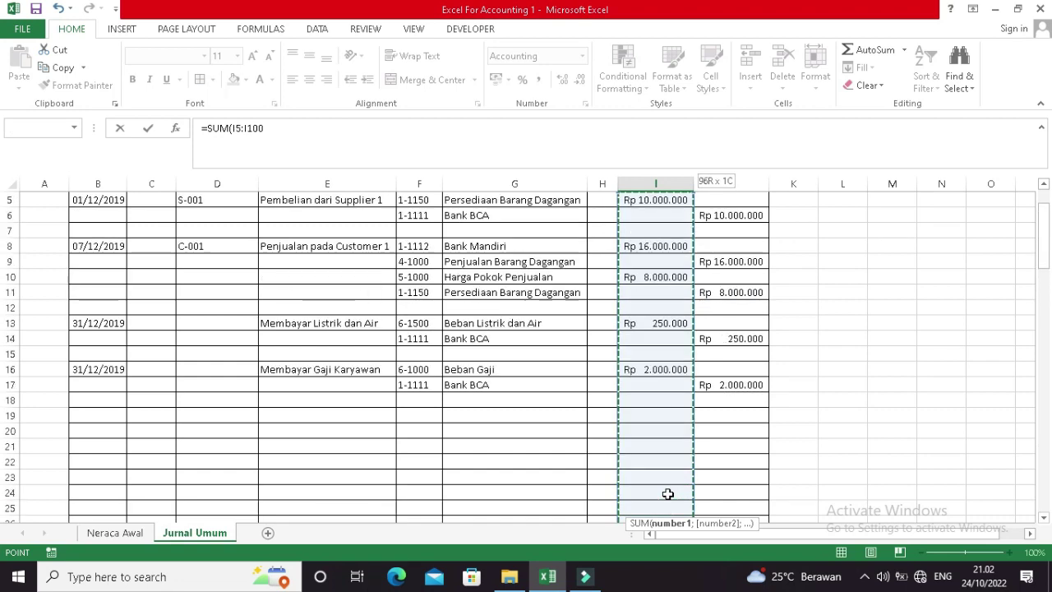
key("shift+Down")
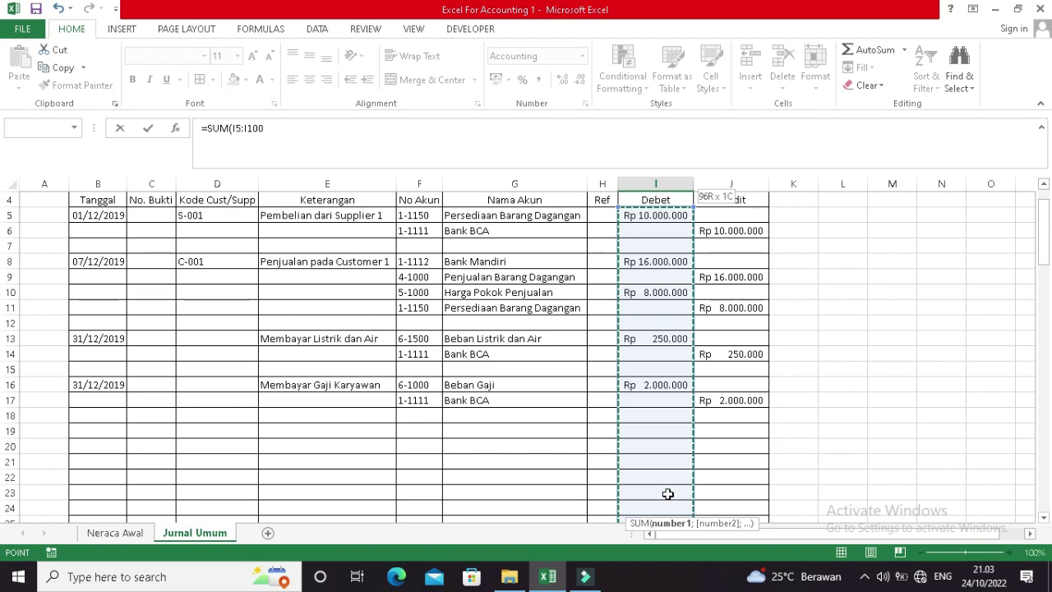
key("ctrl+Return")
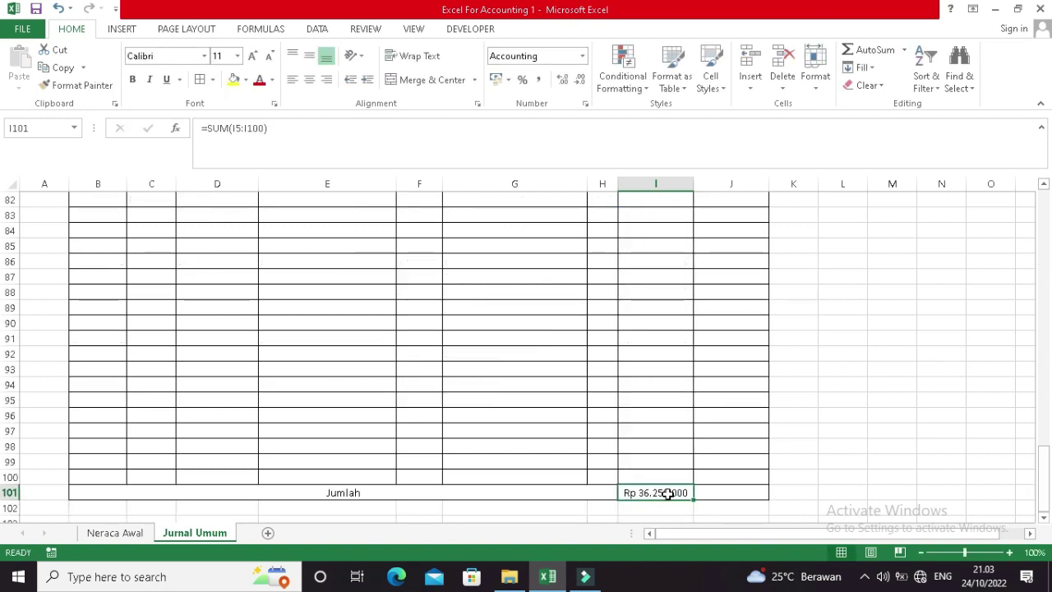
Copy the Debet total formula from I101 to J101 to total the Kredit column.
key("ctrl+c")
left_click(725, 493)
key("ctrl+v")
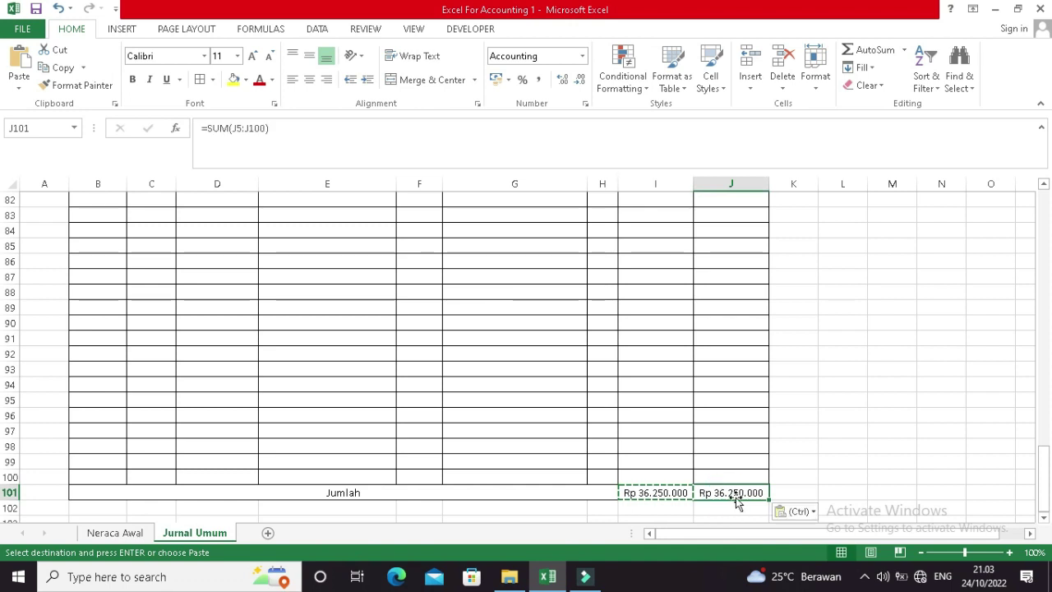
key("Escape")
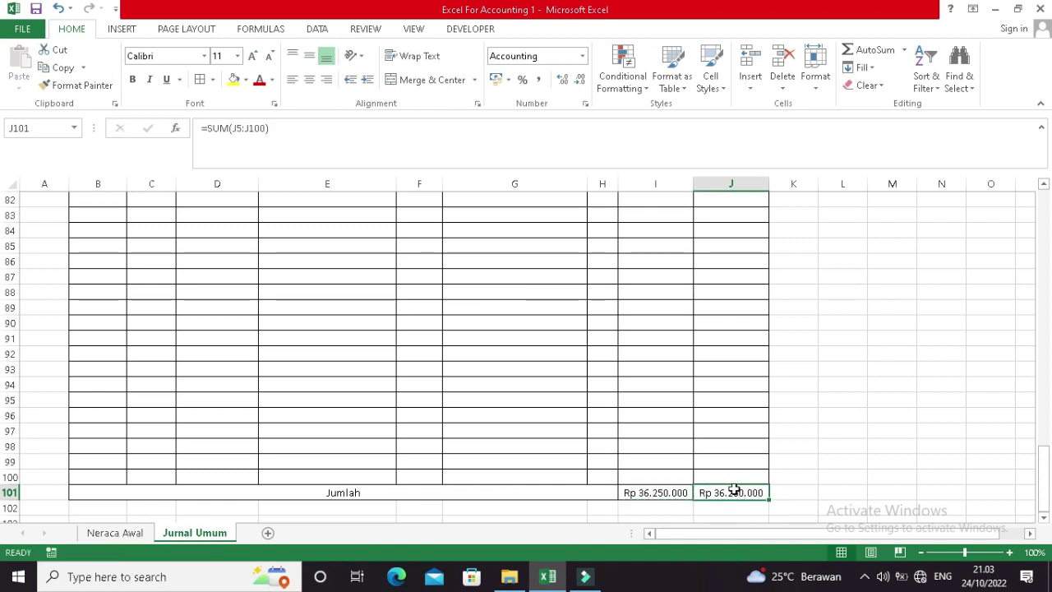
left_click(675, 492)
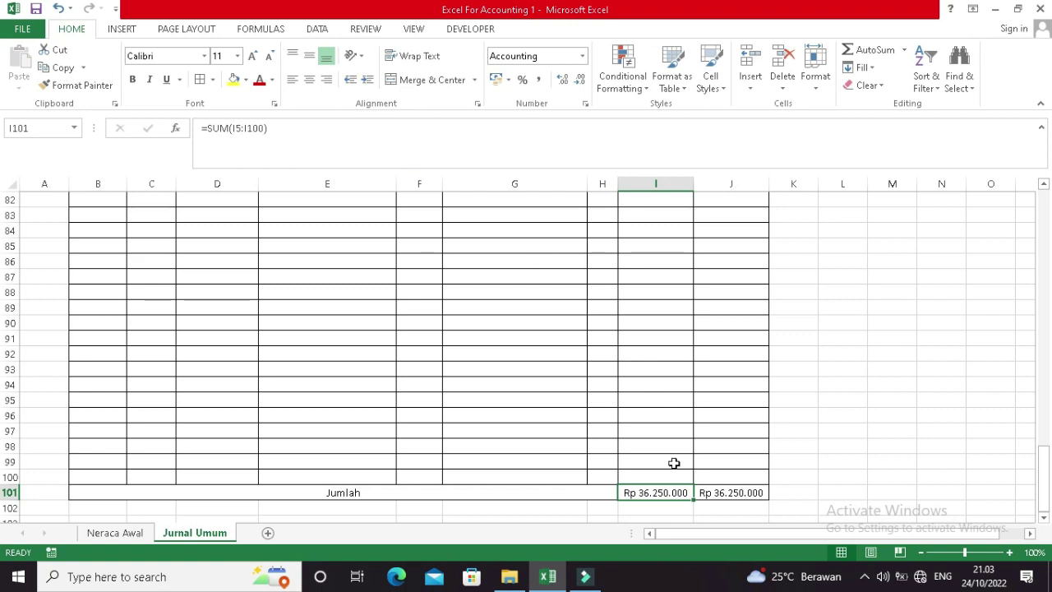
Add a new worksheet after Jurnal Umum and name it Buku Besar.
left_click(720, 490)
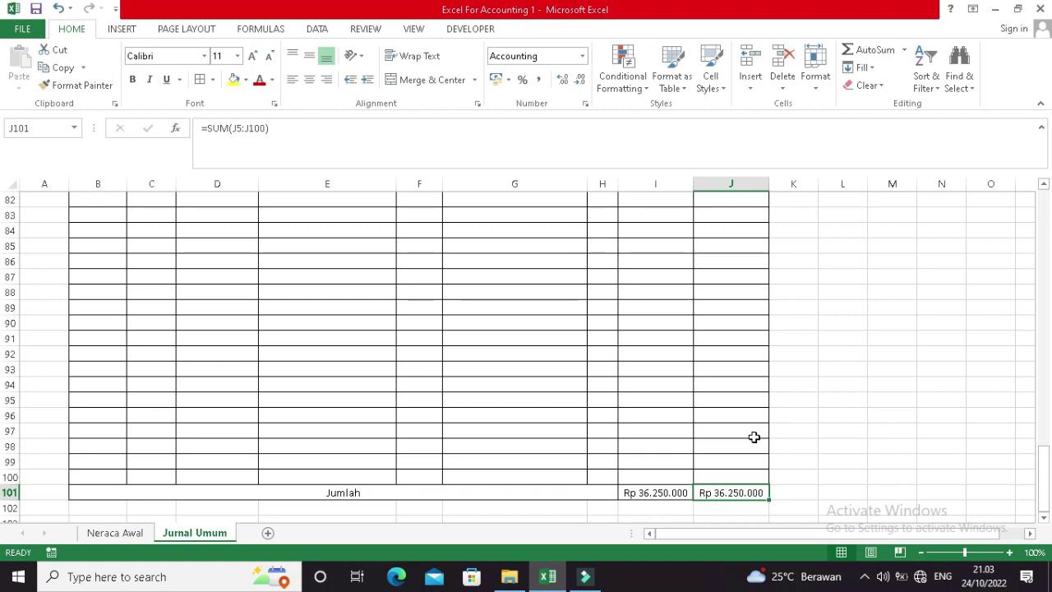
key("ctrl+Up")
scroll(754, 437, "up", 5)
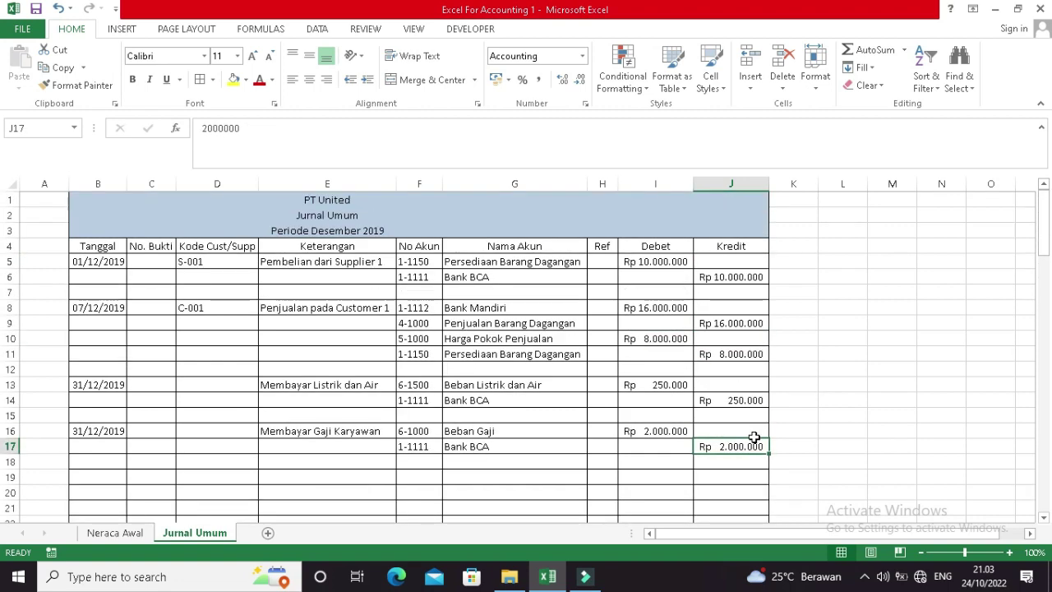
left_click(268, 533)
right_click(271, 532)
left_click(314, 389)
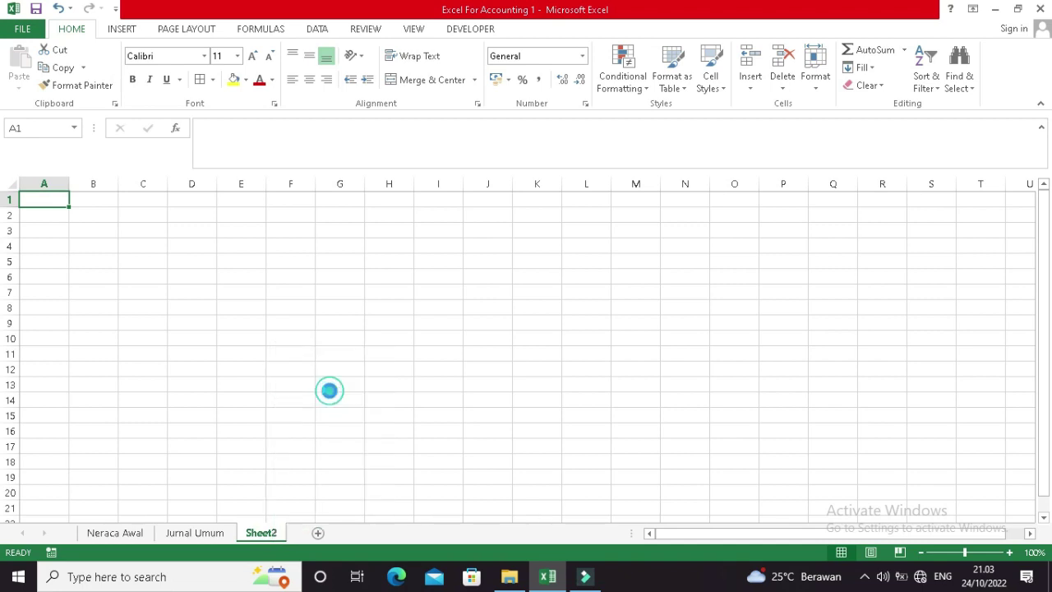
type("Buku Besar")
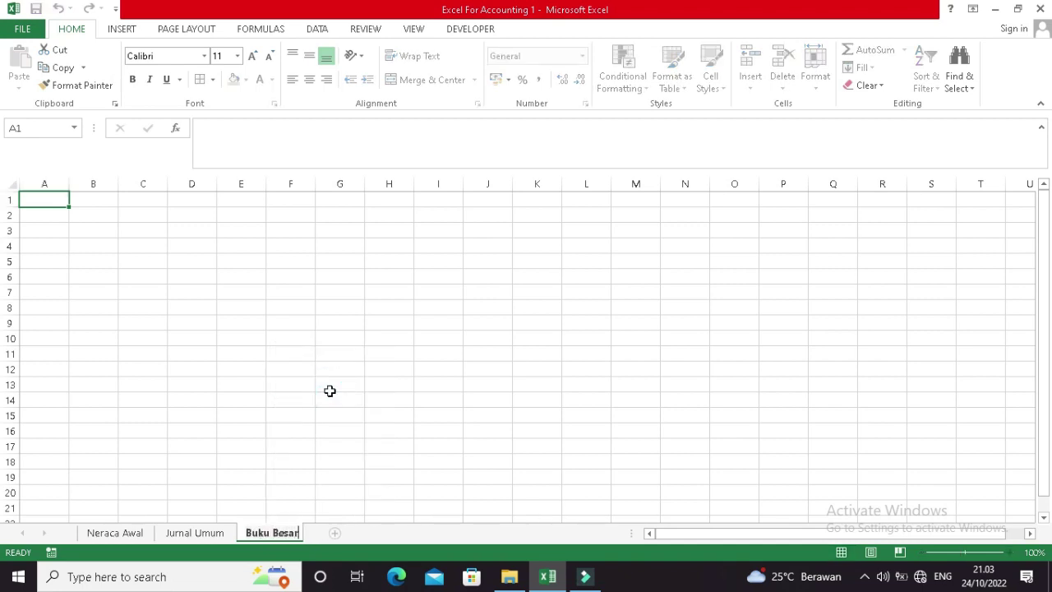
key("Return")
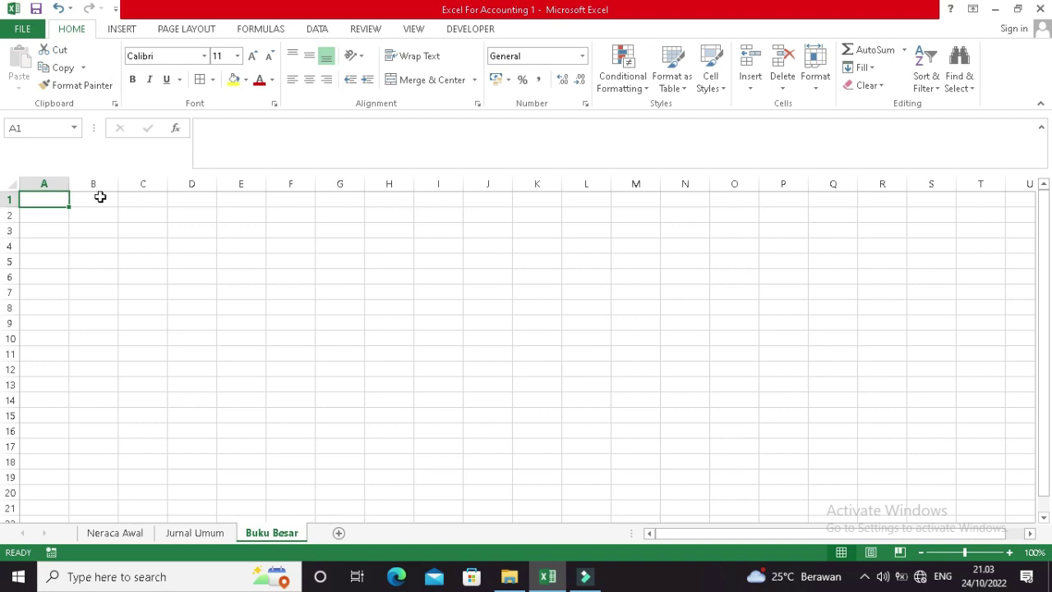
Apply the 40% - Accent1 cell style to the heading band B1:H2 of Buku Besar.
left_click_drag(99, 199, 395, 218)
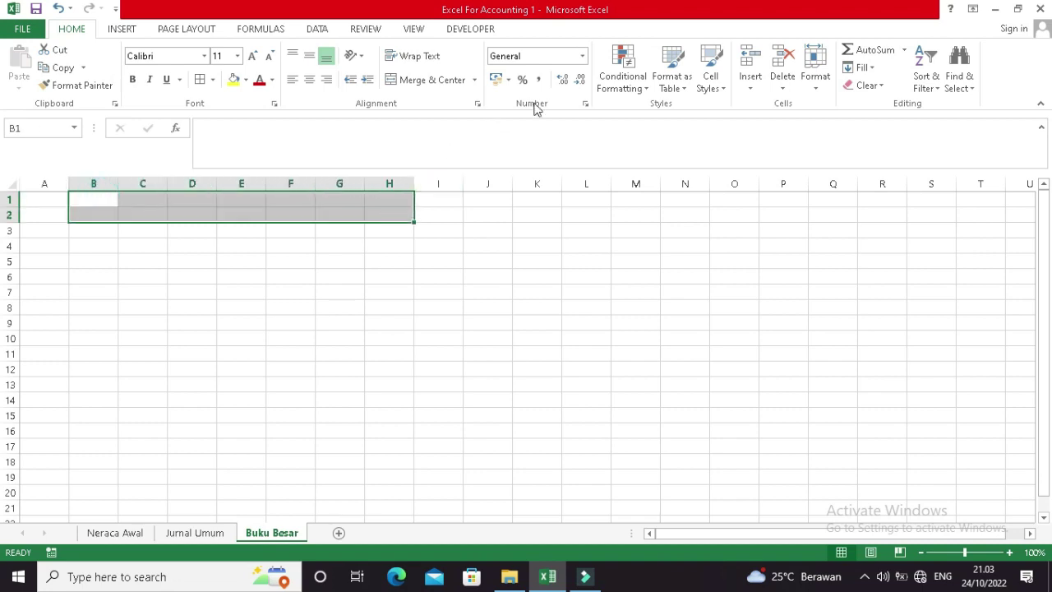
left_click(711, 74)
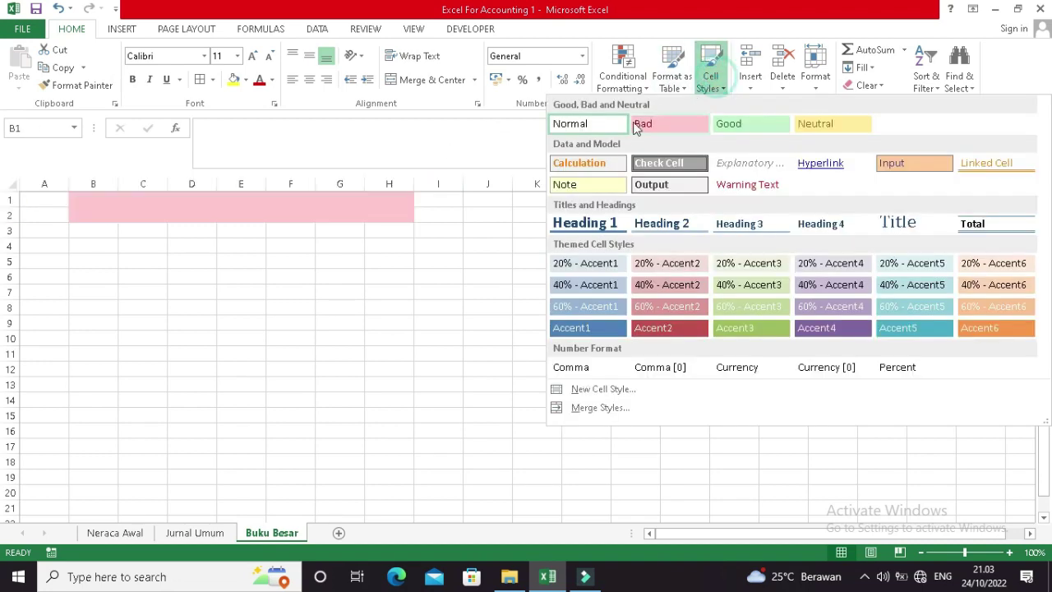
left_click(584, 290)
Link E1 of Buku Besar to the company name with the formula ='Jurnal Umum'!E1.
left_click(242, 198)
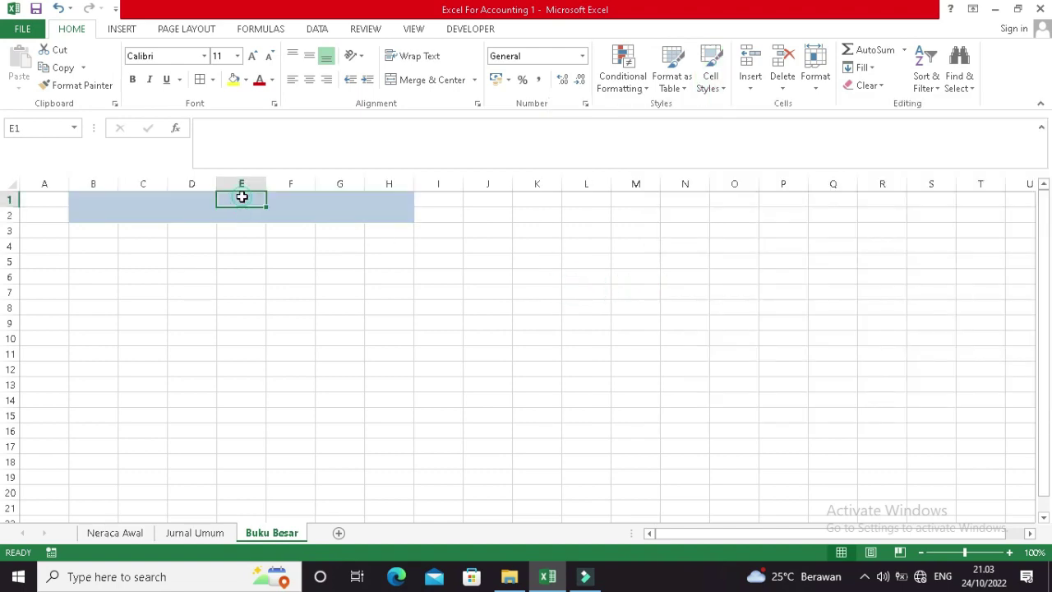
type("=")
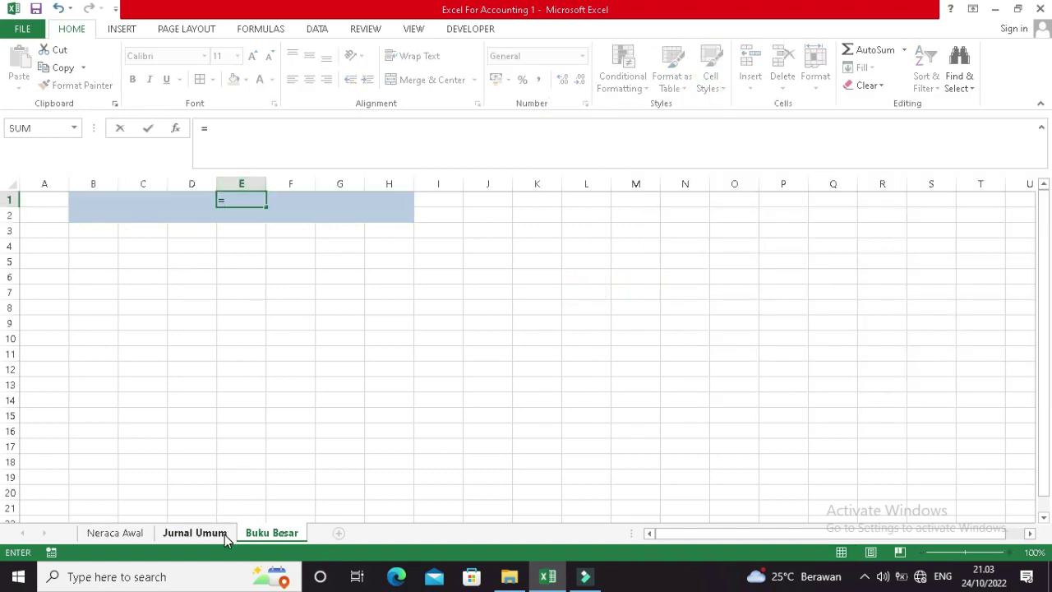
left_click(220, 533)
left_click(342, 201)
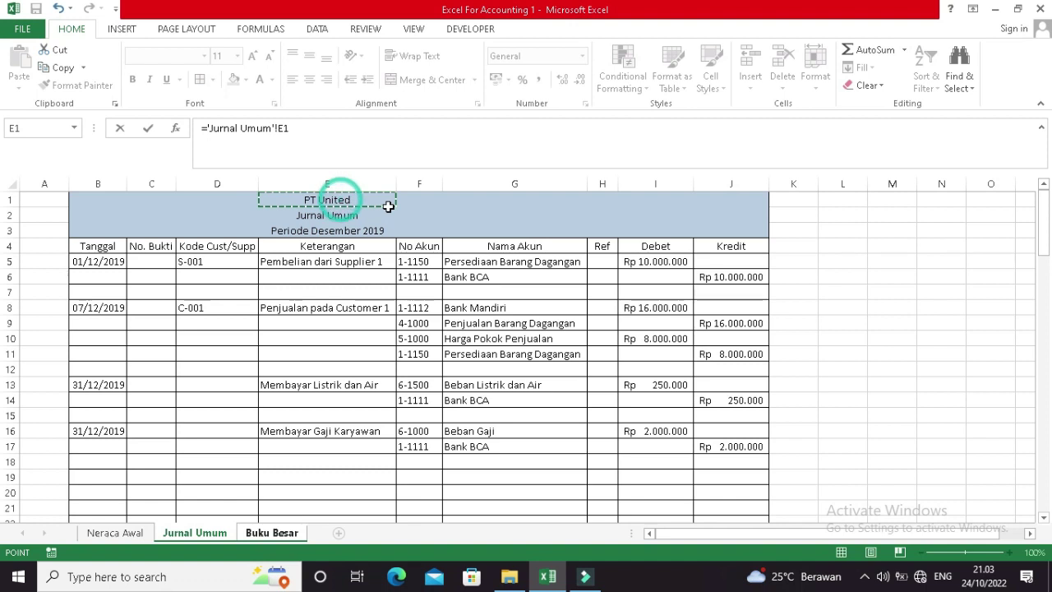
key("Return")
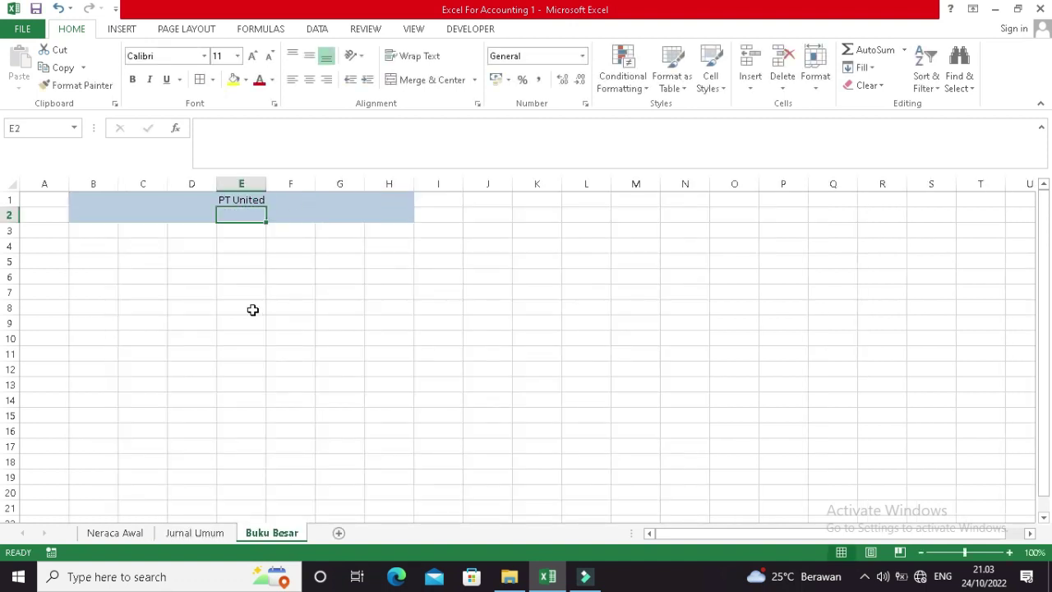
Enter the title Buku Besar in E2 and fit column E to its contents.
type("Buku Besar")
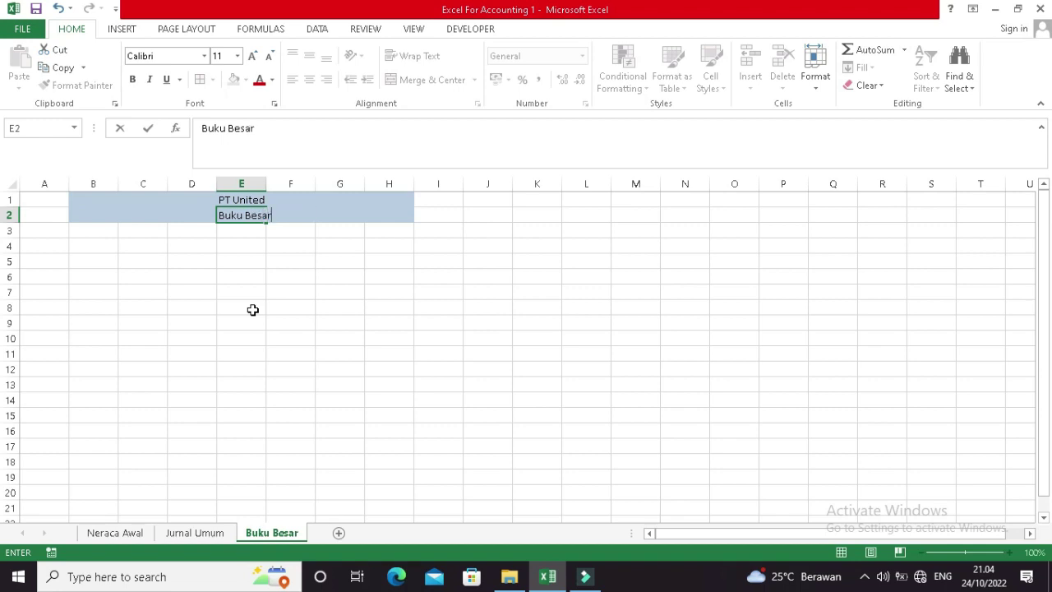
key("Return")
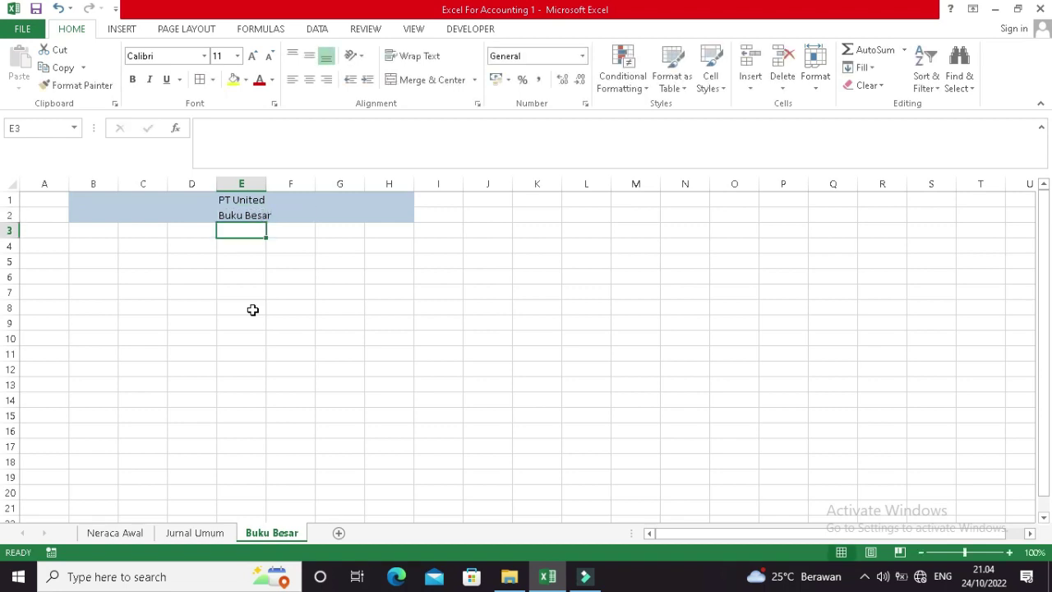
double_click(265, 179)
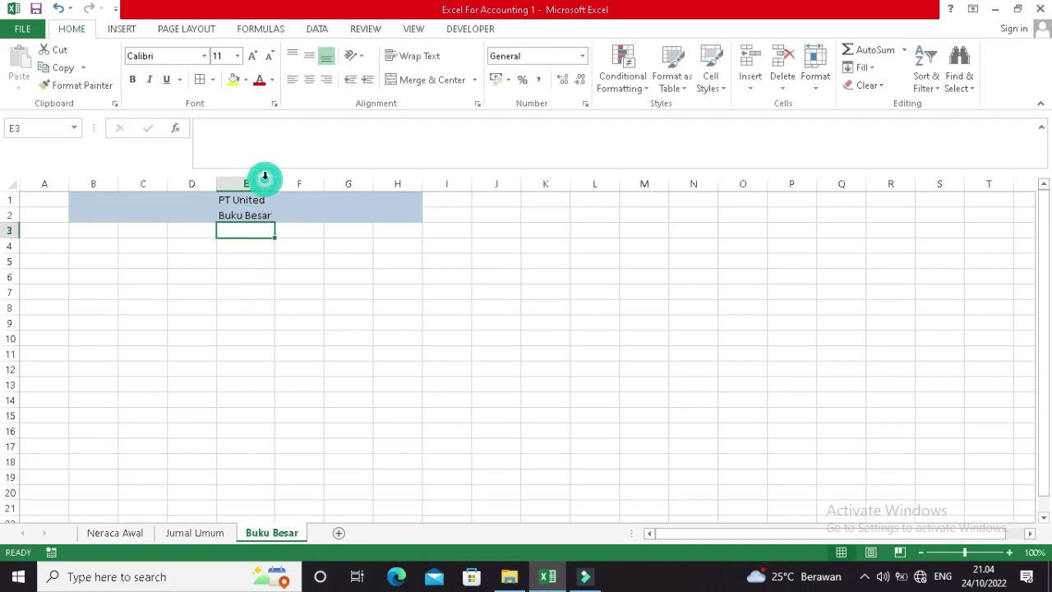
Enter the account labels No Akun in B4 and Nama Akun in B5.
left_click(105, 250)
type("N")
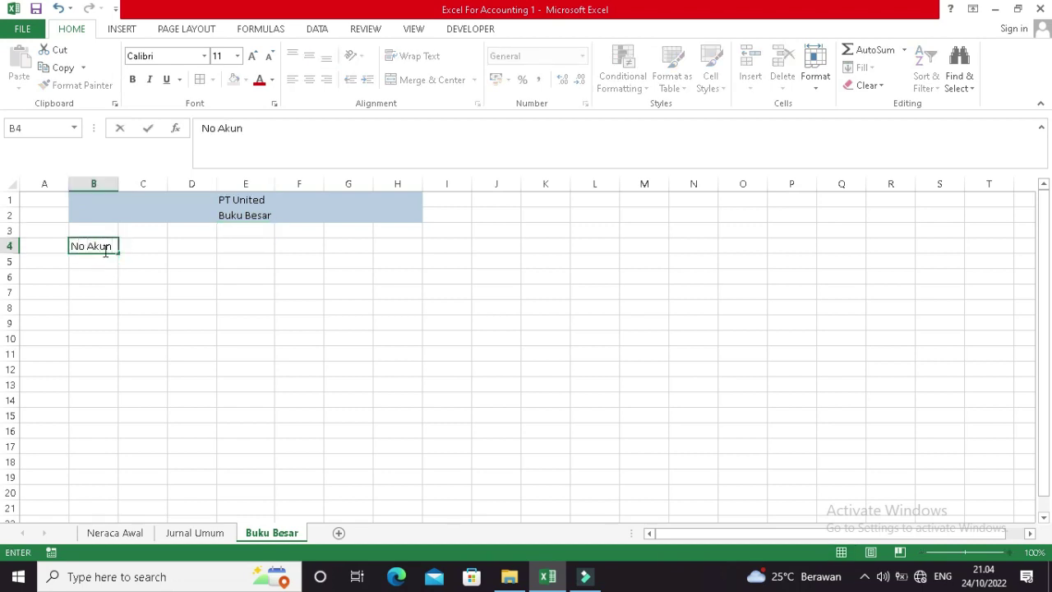
type("o Akun")
key("Return")
type("Nama")
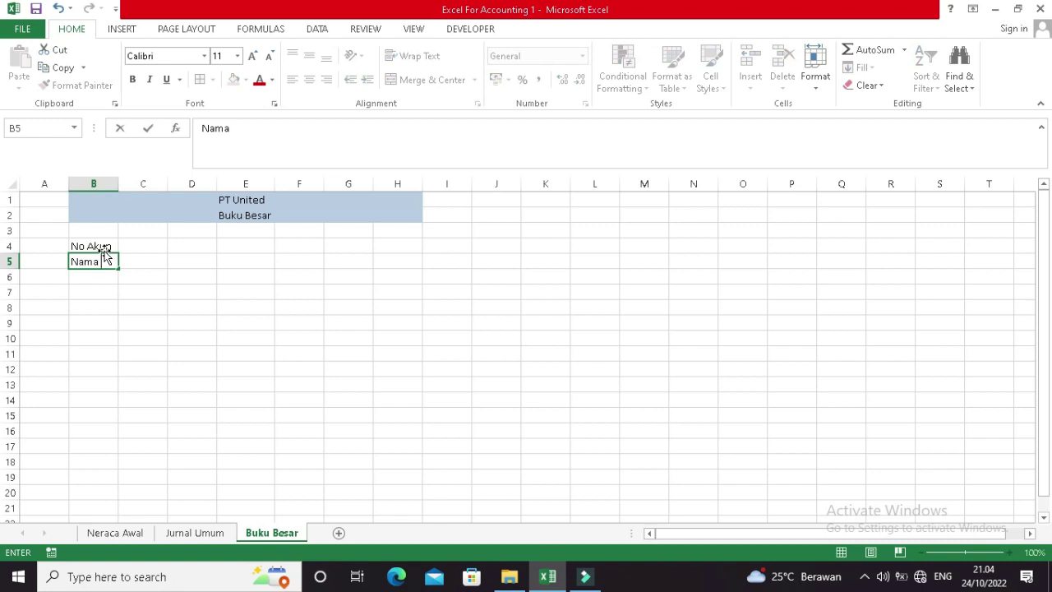
type(" Akun")
key("Return")
Enter the balance labels Saldo Normal in B6 and Saldo Awal in B7.
type("Saldo Awal")
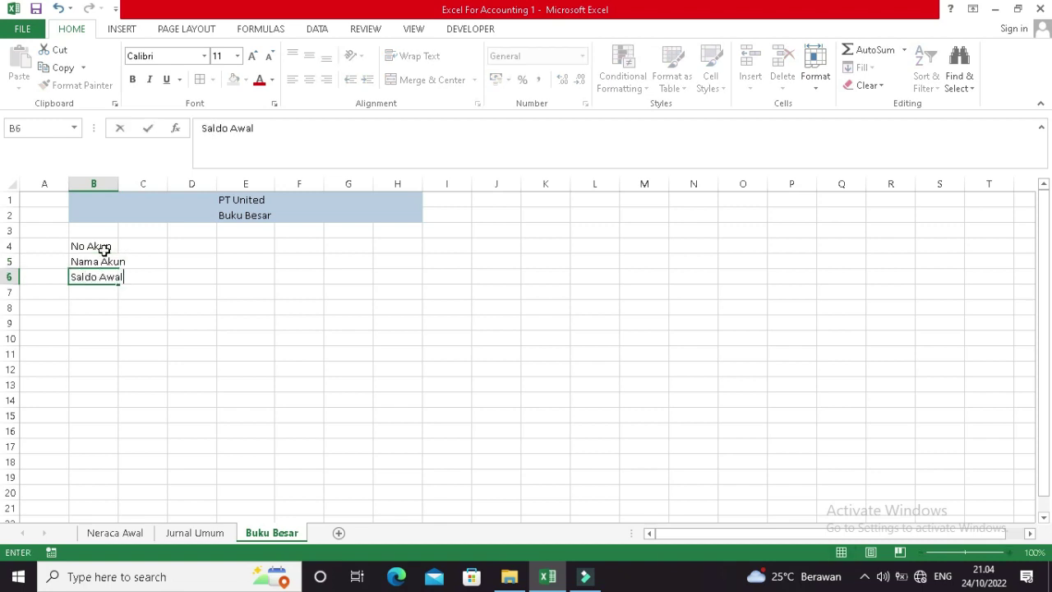
key("Return")
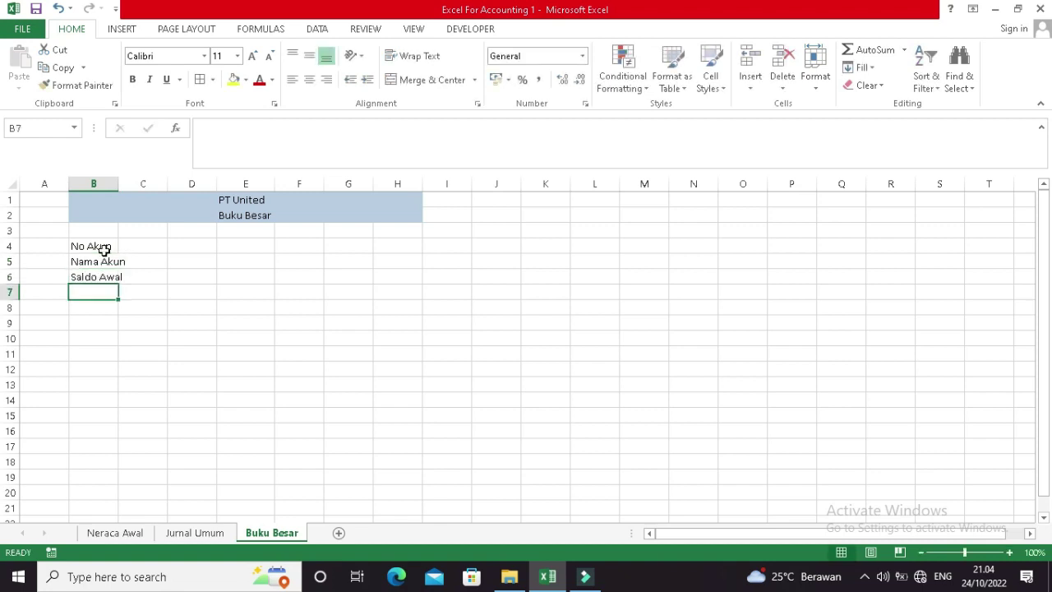
key("Up")
type("Saldo No")
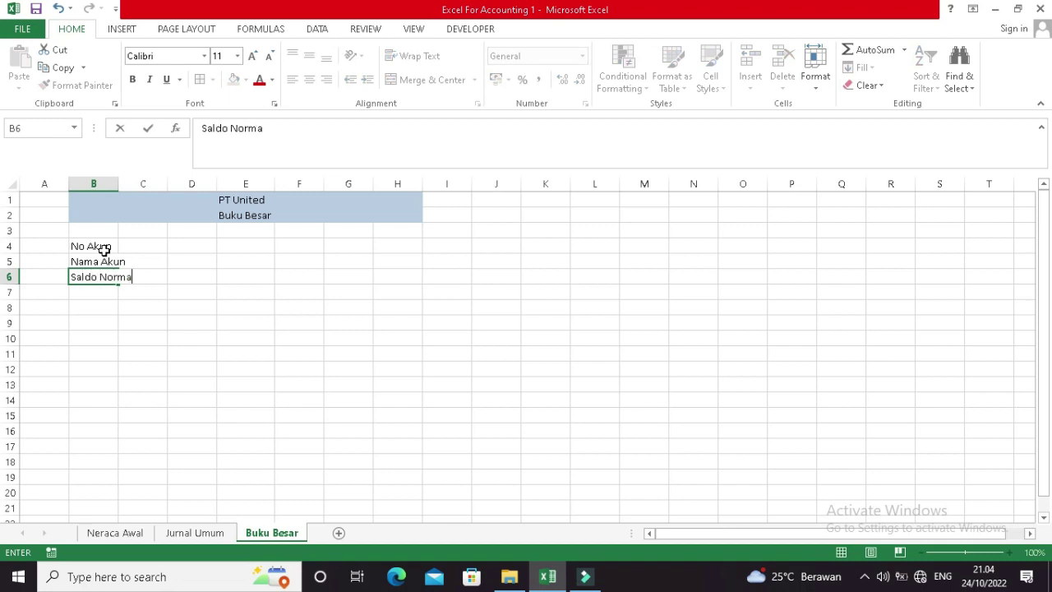
type("rmal")
key("Return")
type("Saldo ")
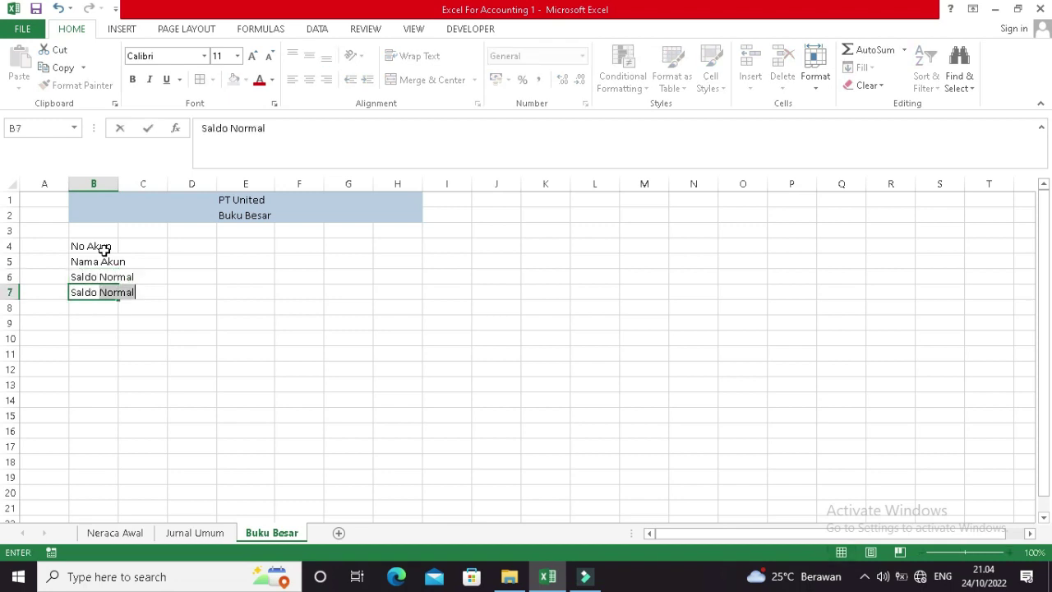
type("Awal")
key("Return")
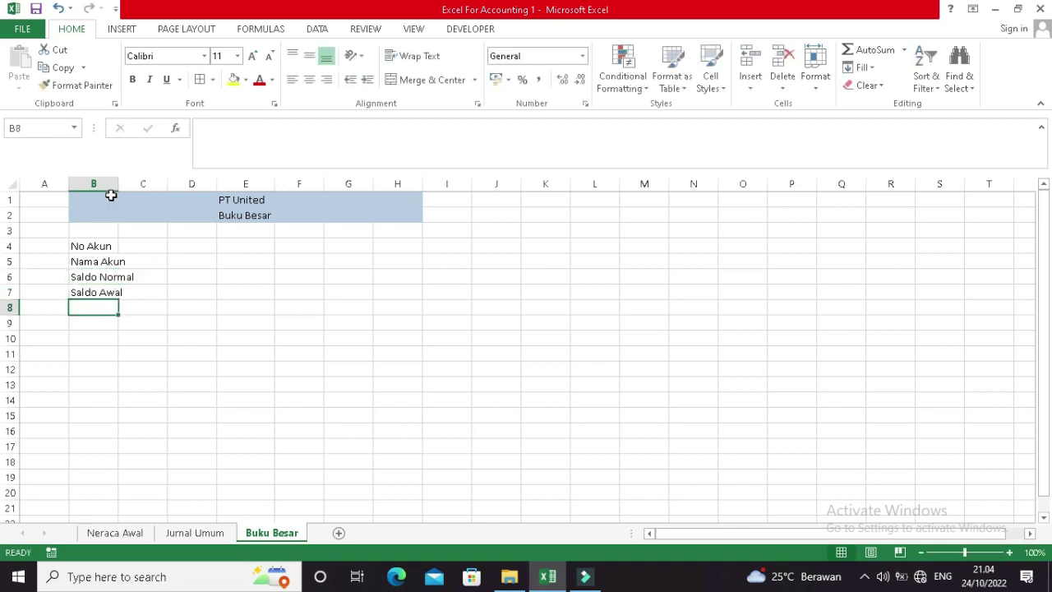
Apply All Borders to the account block B4:C7, with column B fitted to its labels and column C widened.
double_click(118, 183)
left_click_drag(125, 246, 120, 306)
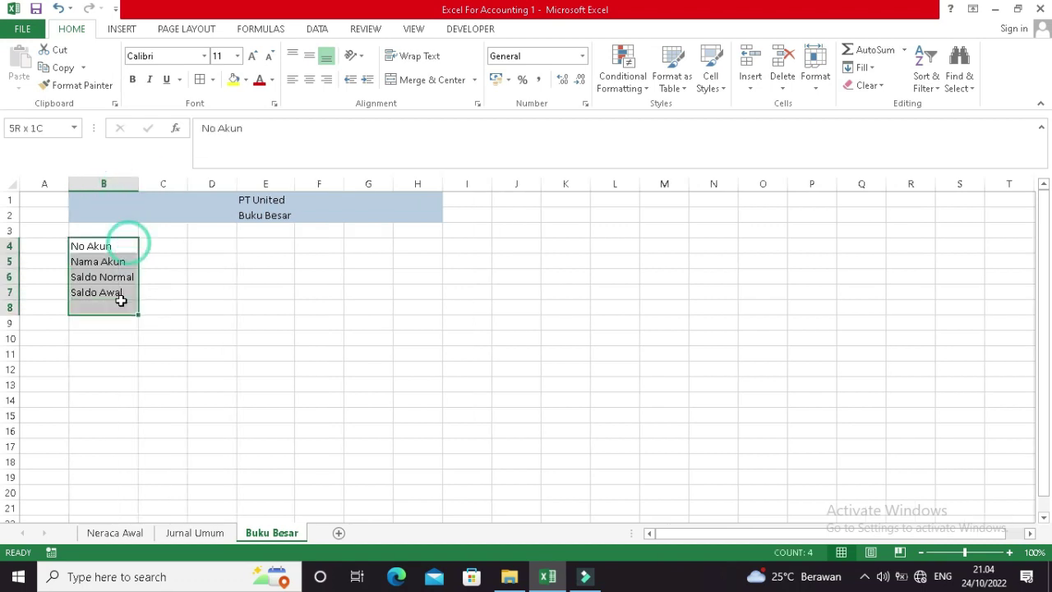
left_click(198, 81)
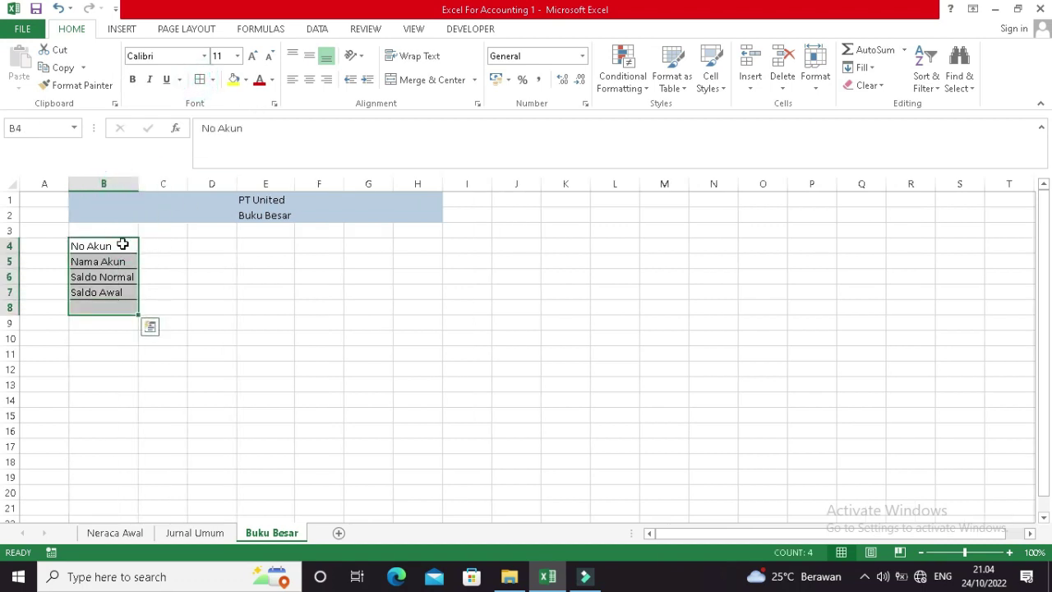
left_click_drag(122, 243, 174, 293)
left_click(199, 79)
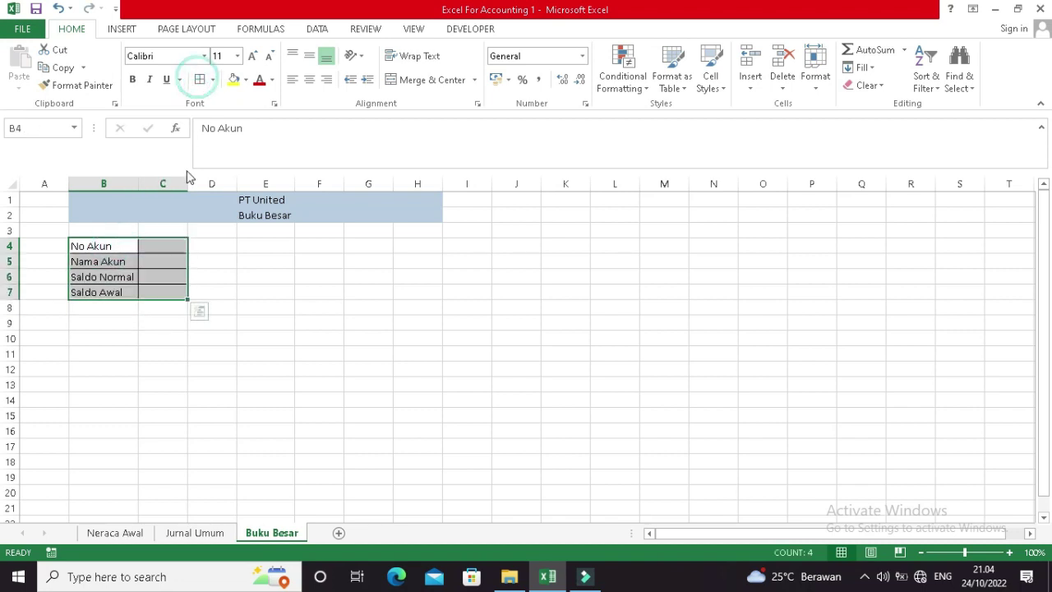
left_click_drag(189, 177, 211, 176)
Examine the empty account fields C4:C7 and the Neraca Awal and Jurnal Umum sheets, including the VLOOKUP formula in Jurnal Umum G5.
left_click(194, 241)
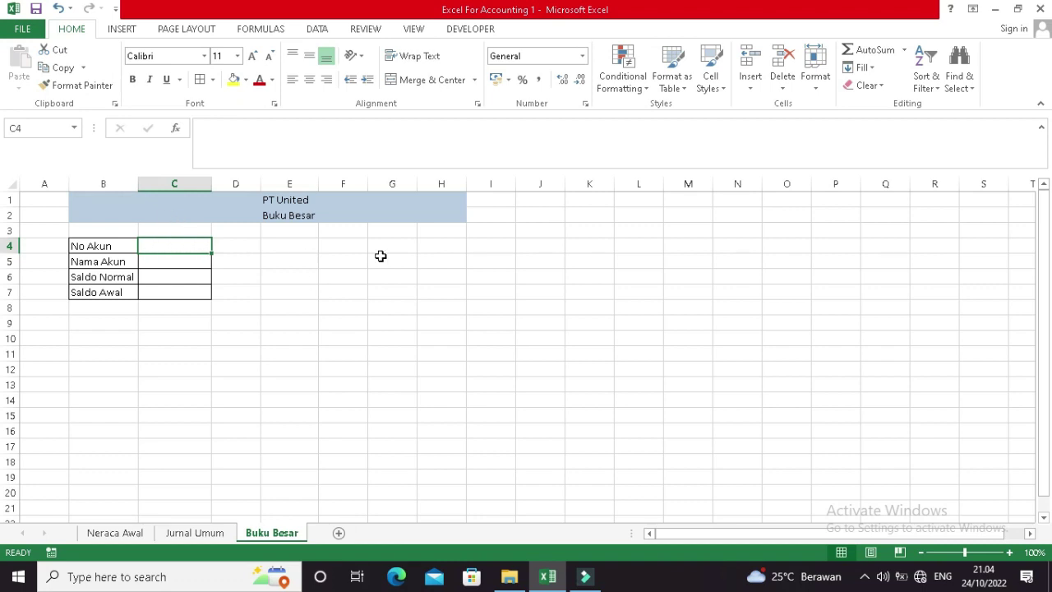
left_click(158, 263)
left_click(173, 280)
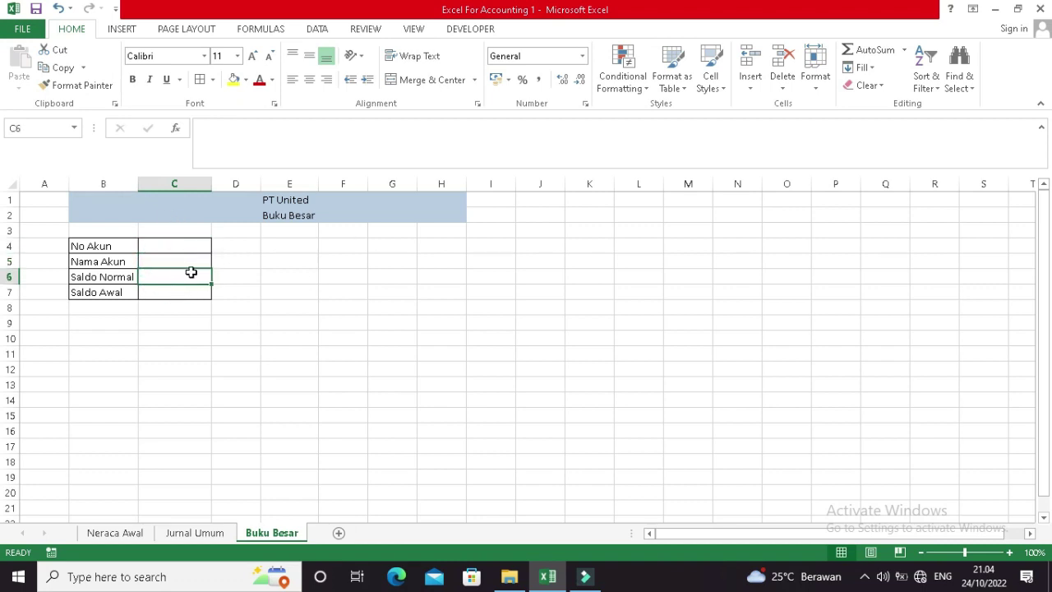
left_click(172, 292)
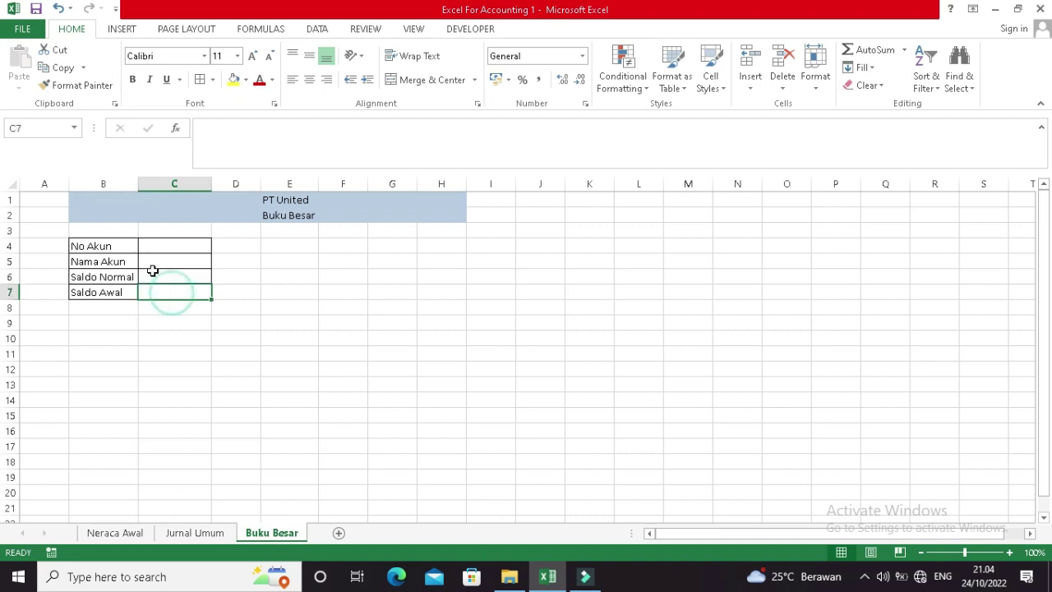
left_click(199, 245)
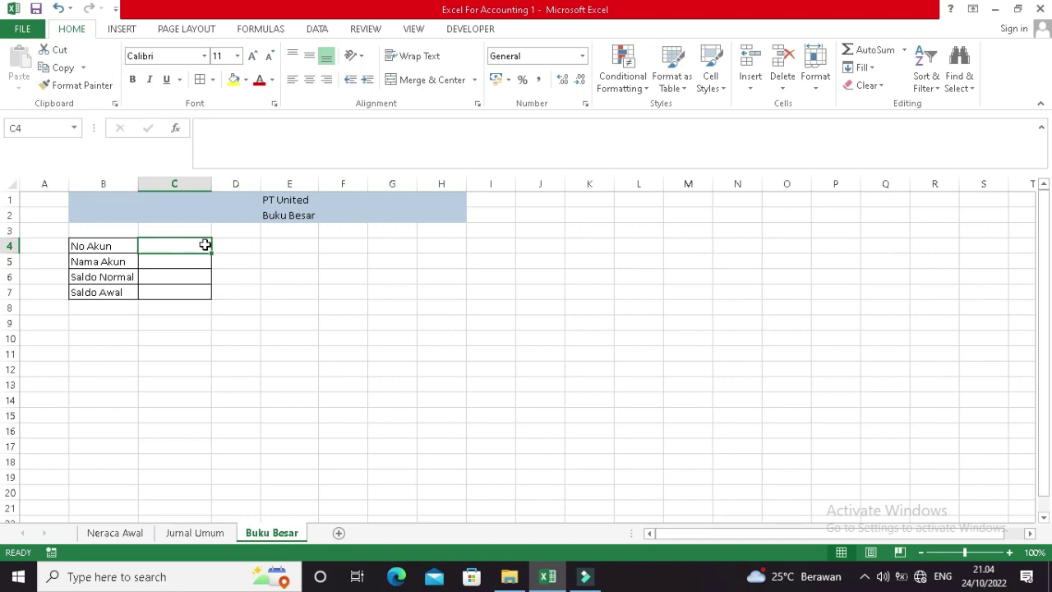
left_click(136, 534)
scroll(317, 348, "up", 11)
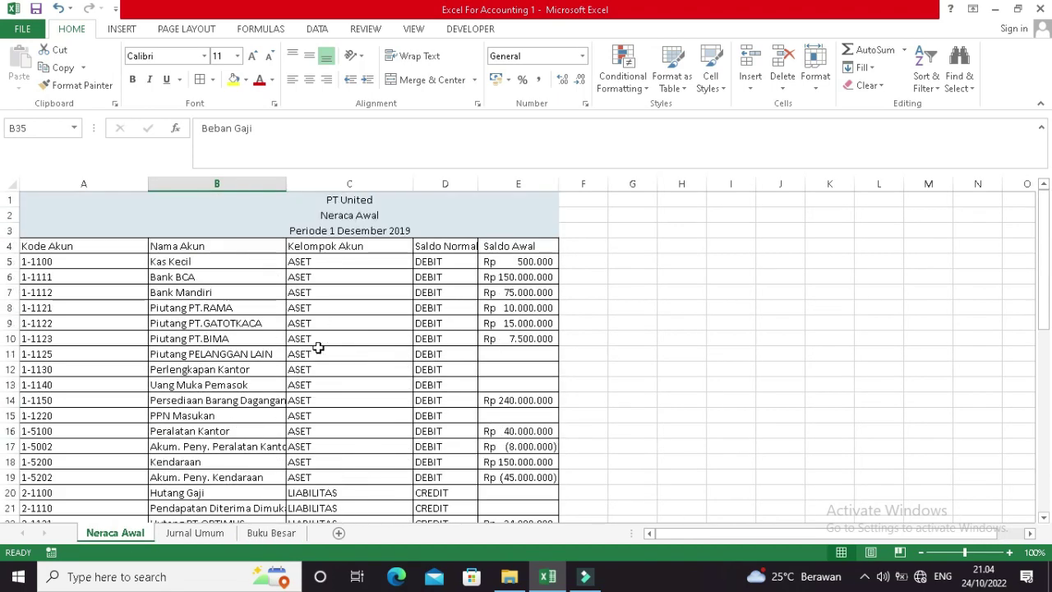
left_click(221, 534)
left_click(485, 261)
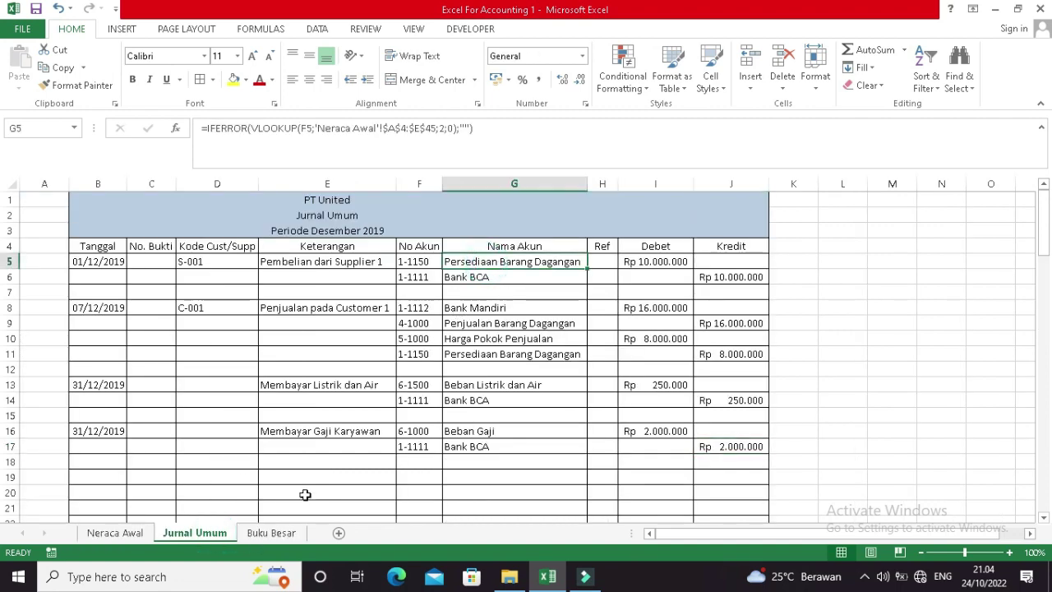
left_click(276, 533)
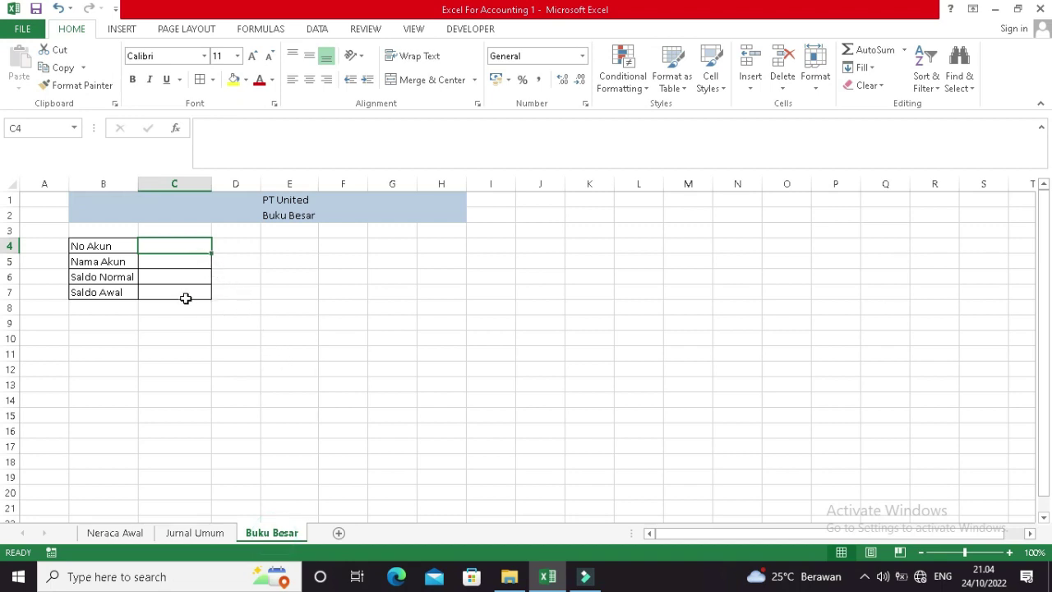
Enter the ledger table headings Tanggal in B9 and Keterangan in C9 on Buku Besar.
left_click(102, 324)
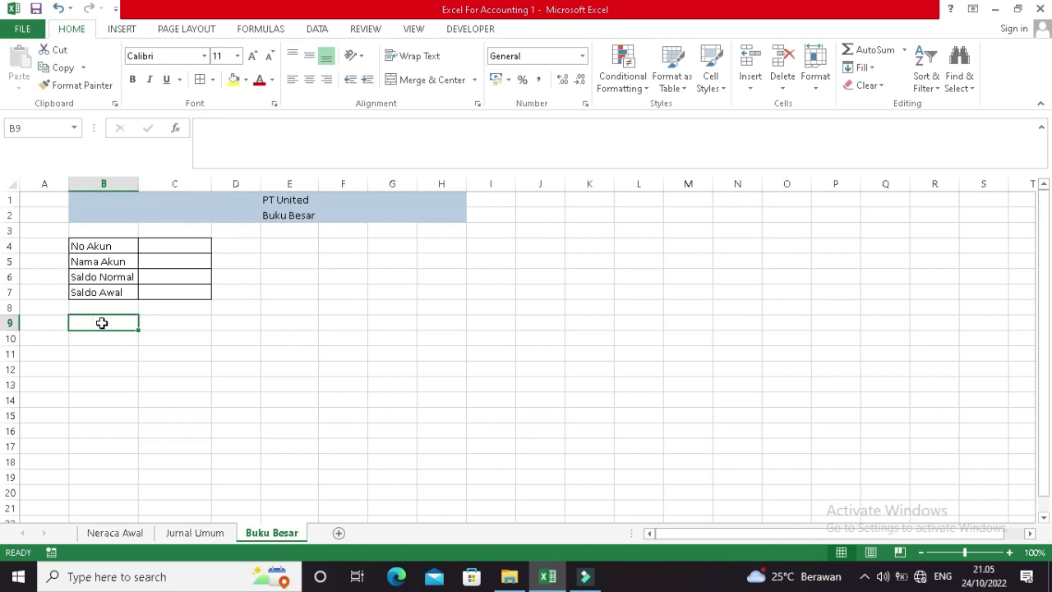
type("Tanggal")
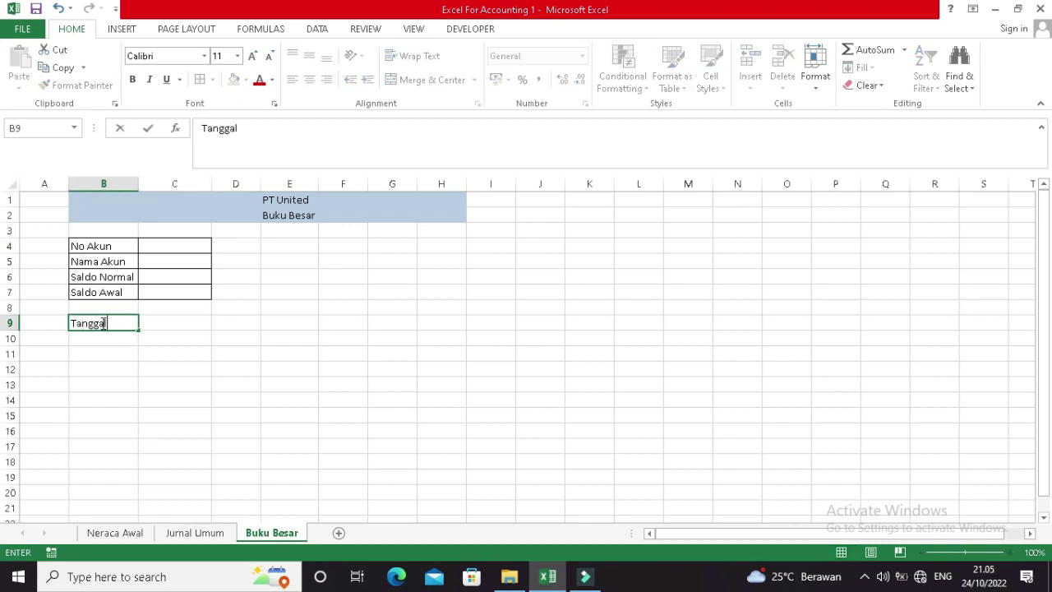
left_click(104, 323)
key("Tab")
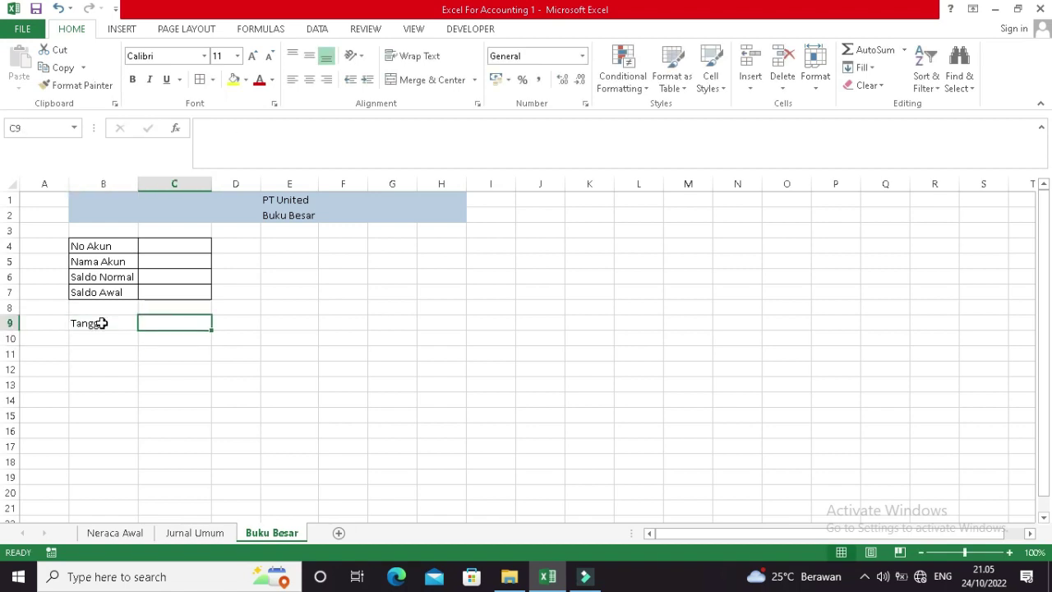
type("Keterangan")
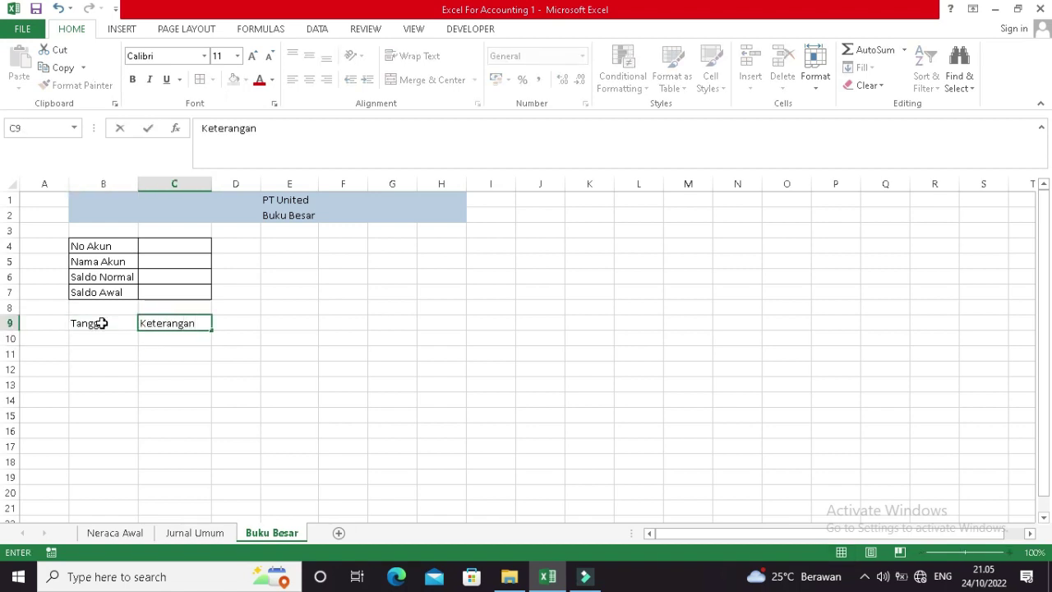
key("Return")
Add the ledger headings No Bukti in D9 and Ref in E9.
key("Up")
key("Right")
type("No B")
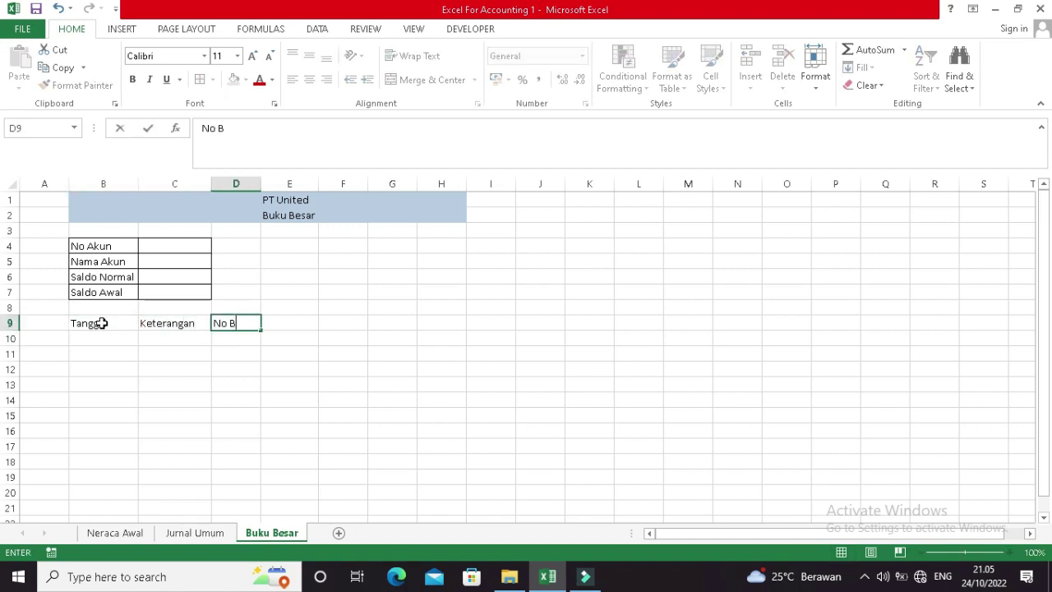
type("ukti")
key("Return")
key("Up")
key("Right")
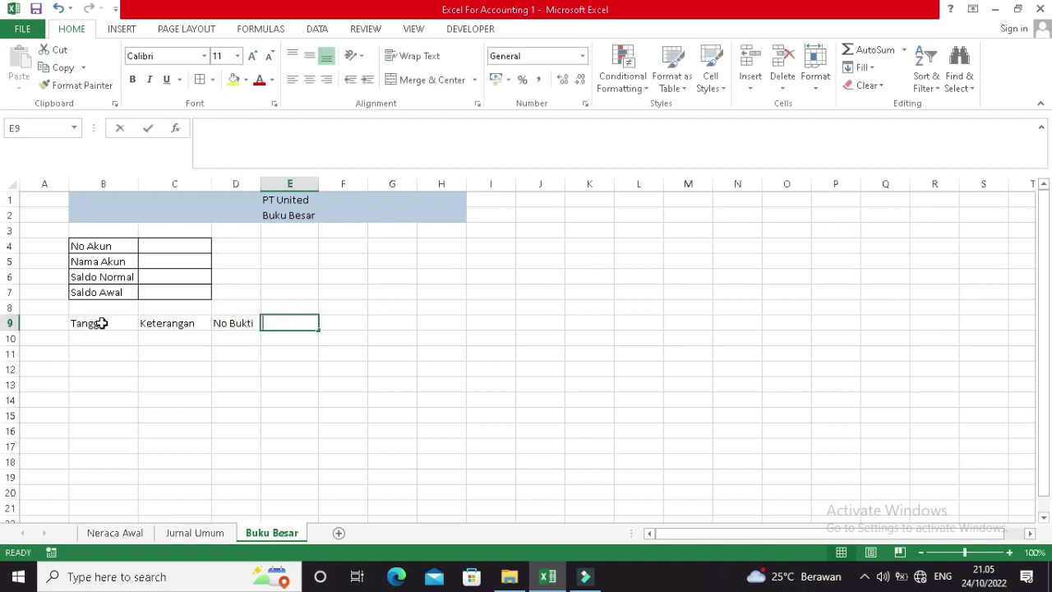
type("Ref")
key("Return")
Complete the ledger heading row with Debit in F9, Kredit in G9 and Saldo in H9.
key("Up")
key("Right")
type("D")
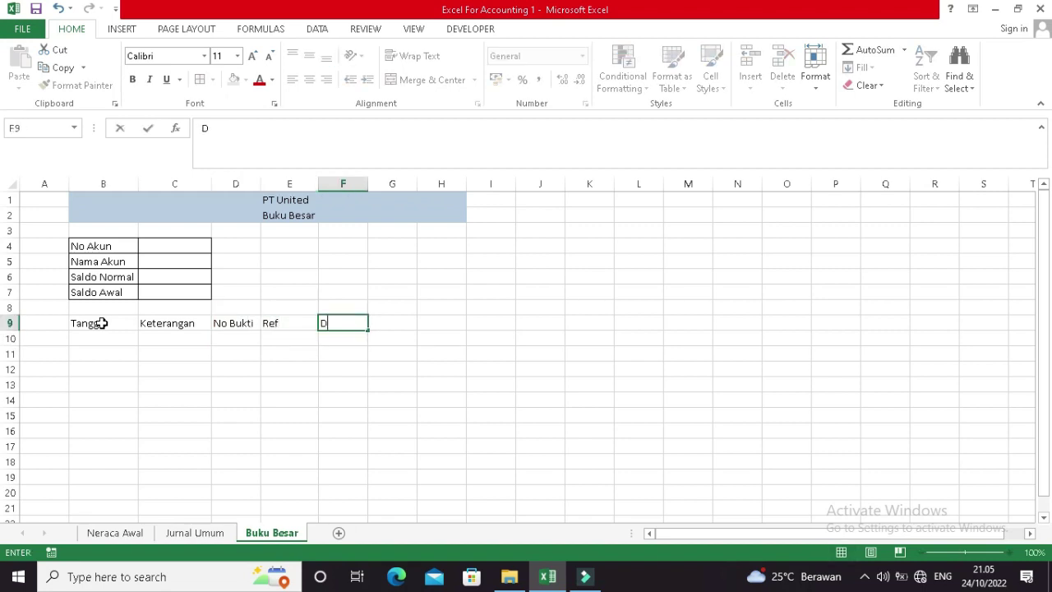
key("Right")
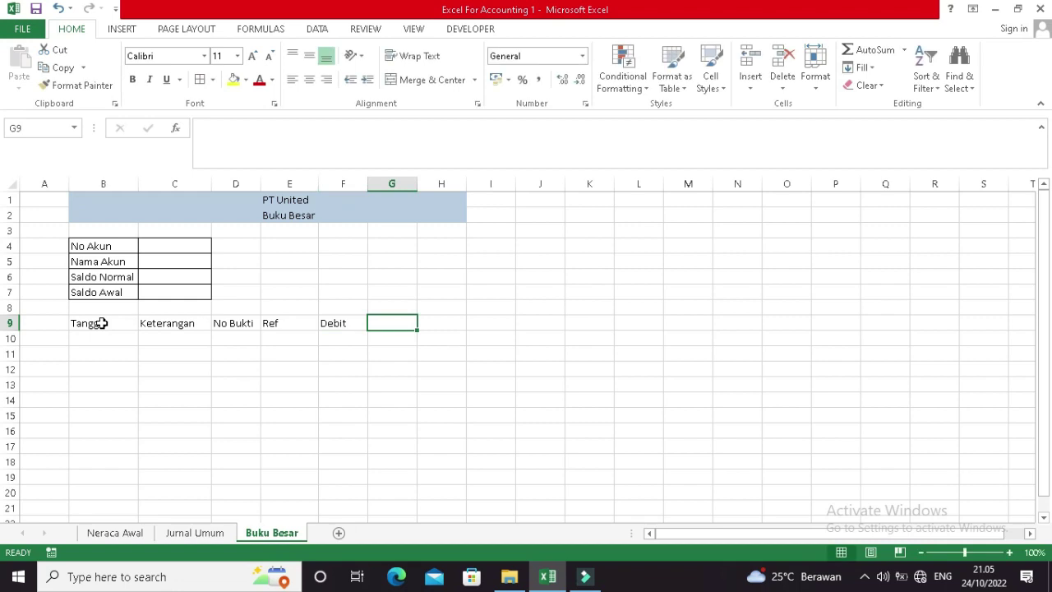
type("Ke")
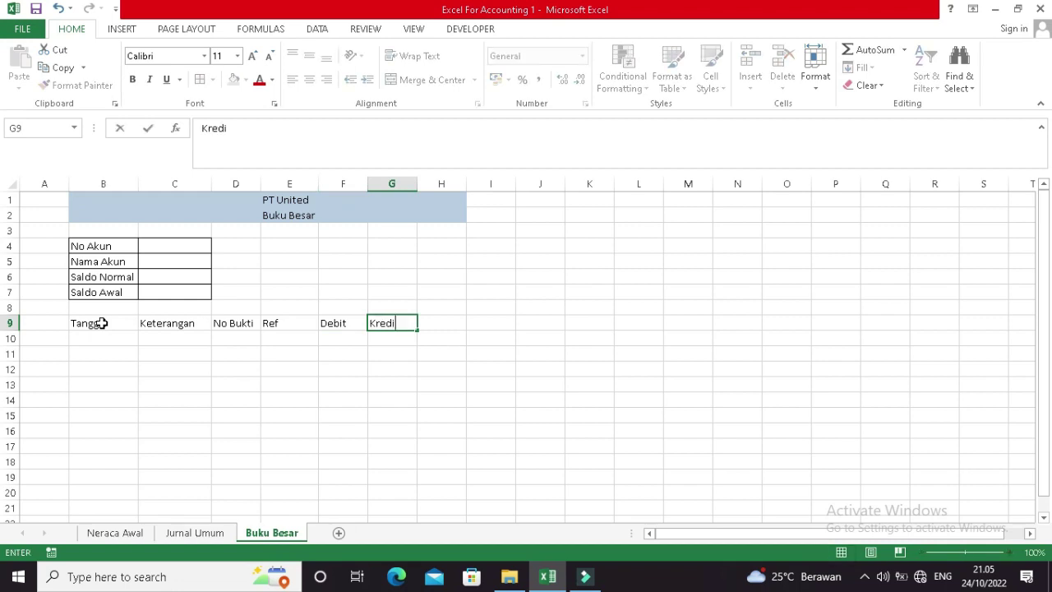
key("Right")
type("Saldo")
key("Return")
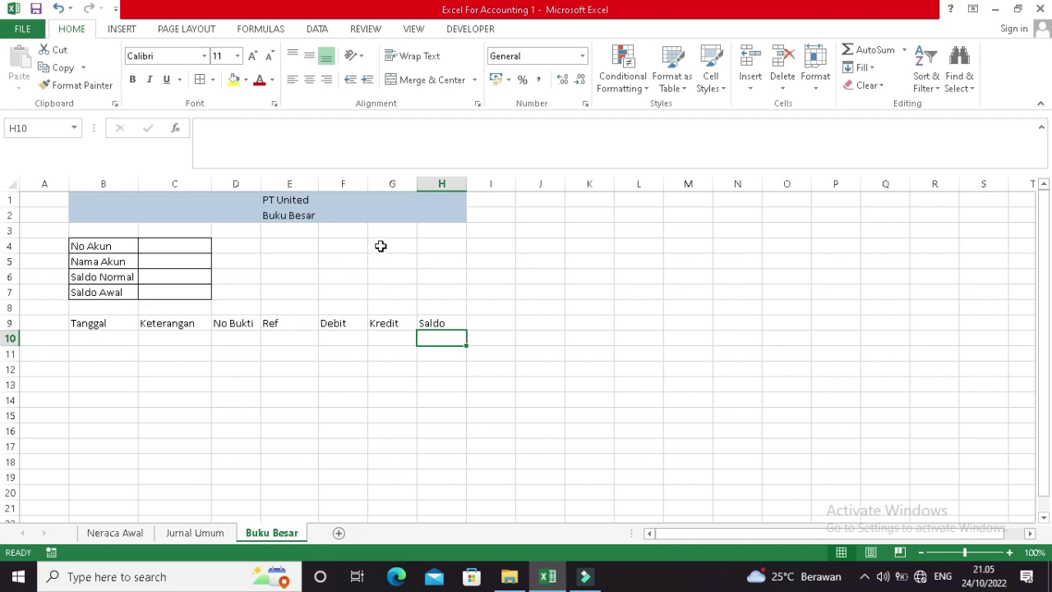
Enter the label Saldo Akhir in G4 and widen column G to fit it.
left_click(381, 245)
type("Saldo Akhir")
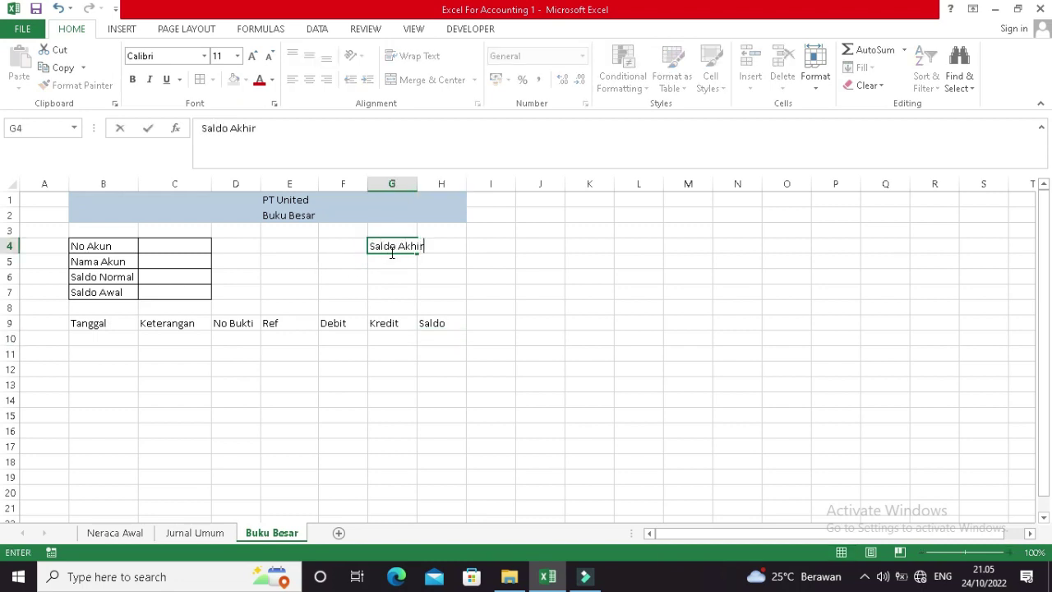
key("Return")
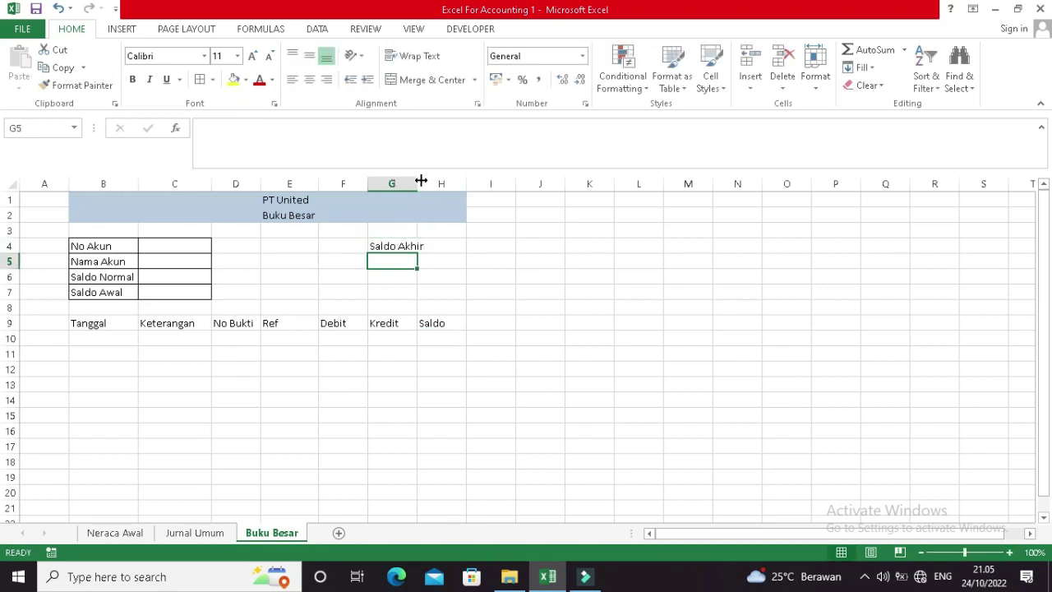
left_click_drag(417, 177, 426, 177)
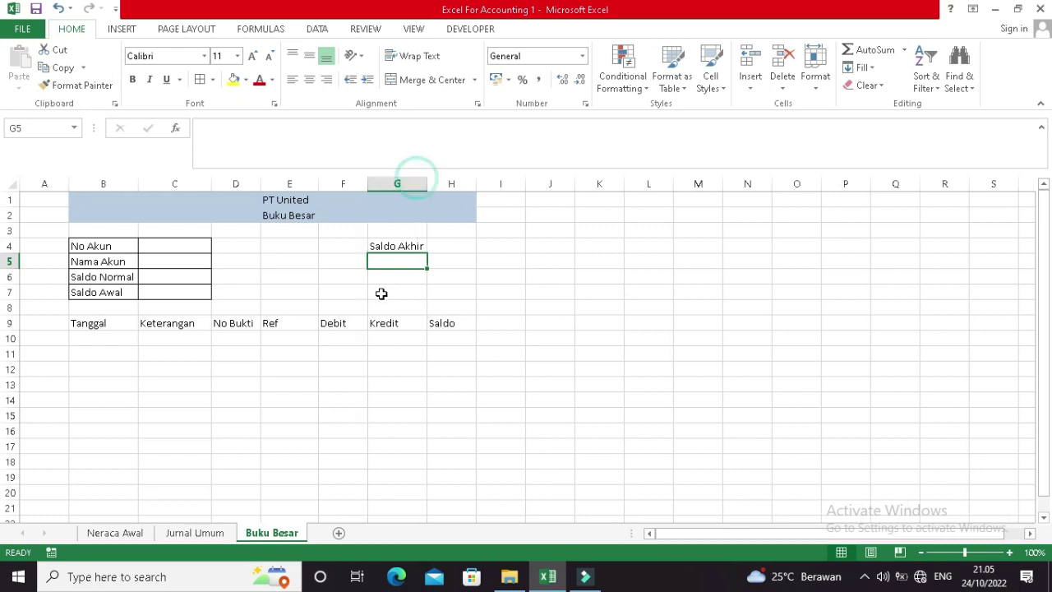
Compare the Buku Besar headings and empty No Akun field C4 with the Jurnal Umum columns and account entries.
left_click(92, 322)
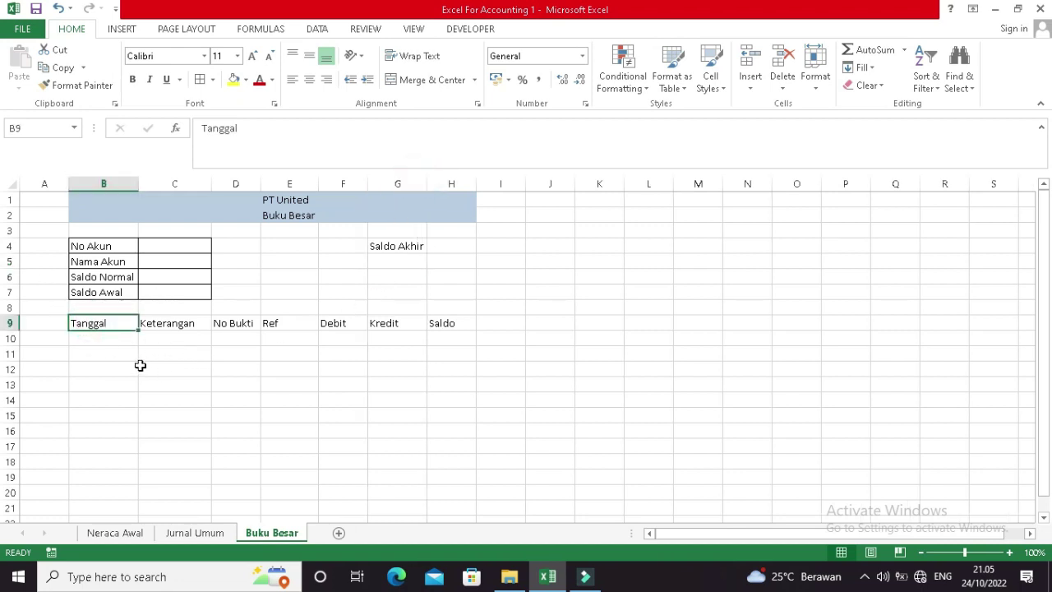
left_click(218, 534)
scroll(266, 402, "down", 3)
scroll(265, 402, "up", 3)
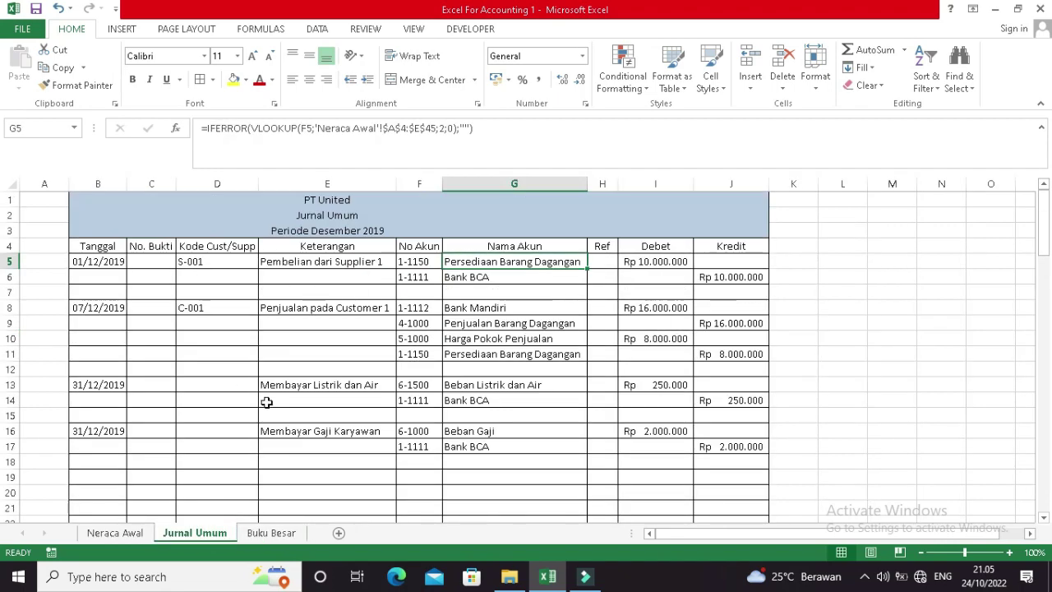
left_click(282, 533)
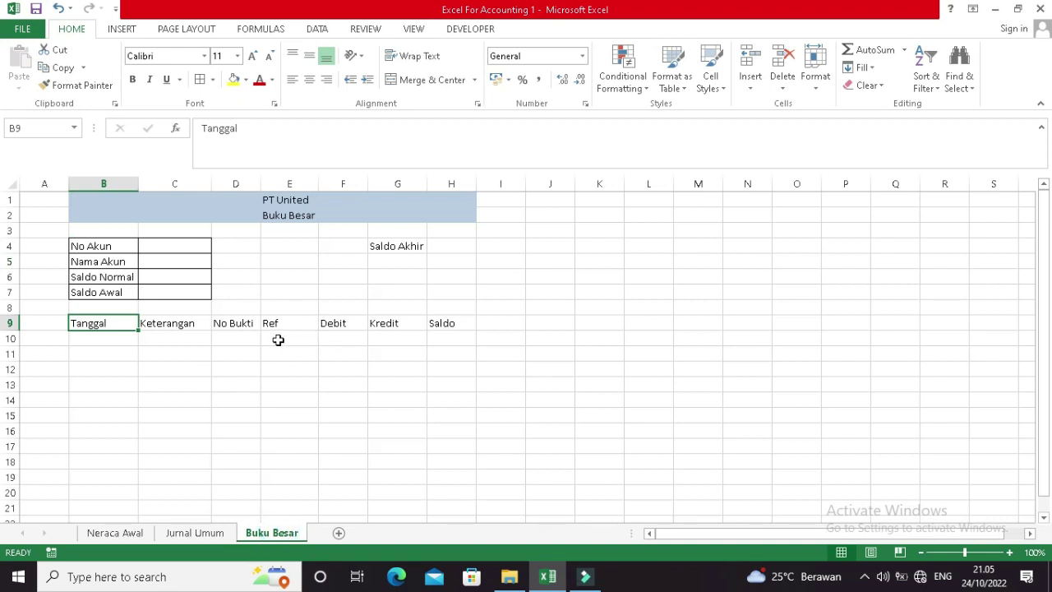
left_click(169, 242)
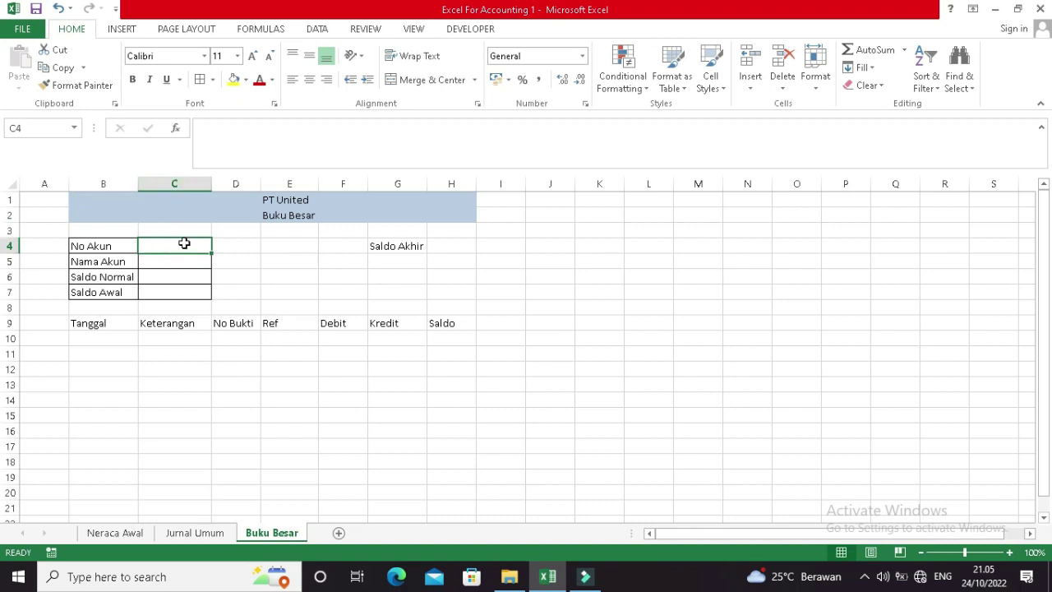
left_click(196, 533)
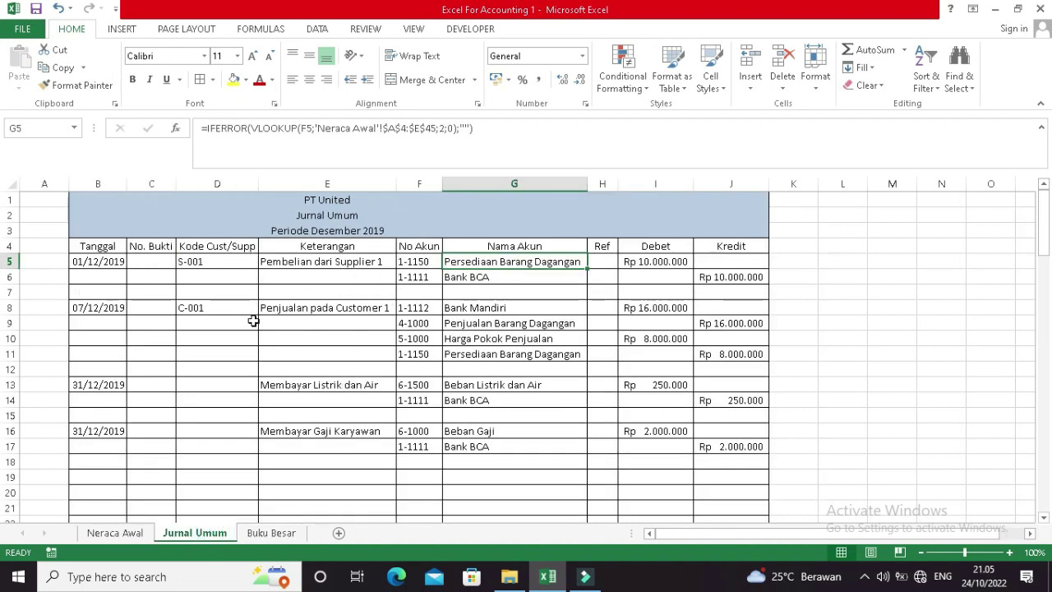
left_click(273, 534)
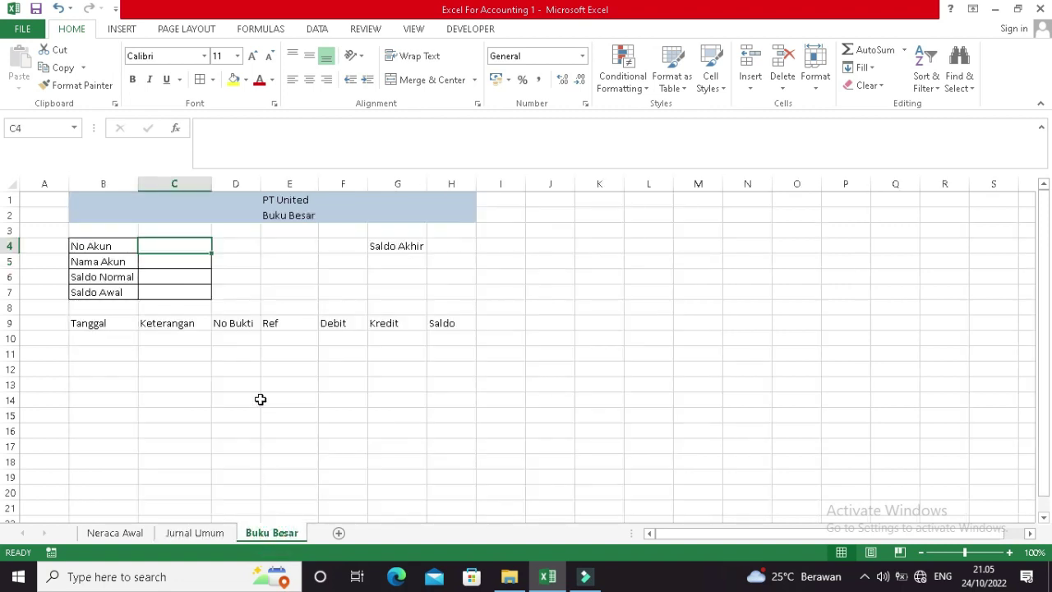
left_click(252, 340)
left_click(205, 533)
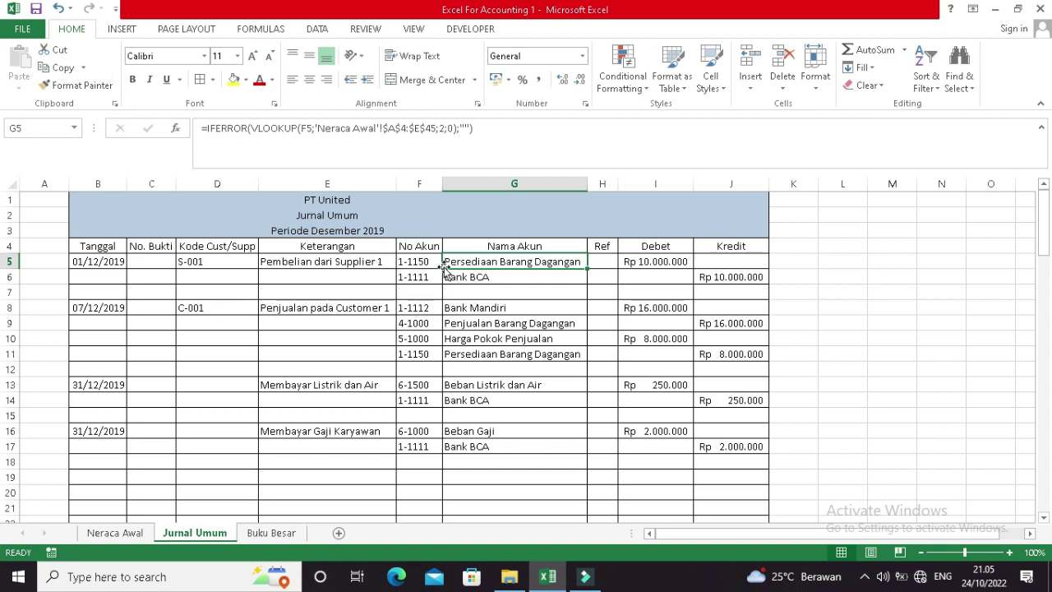
left_click(279, 535)
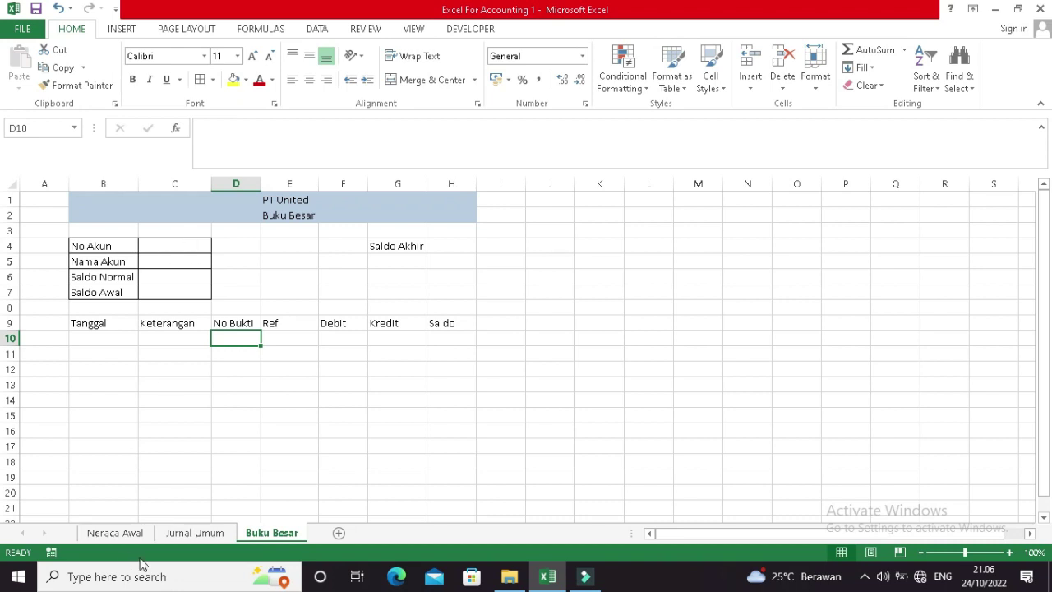
left_click(180, 536)
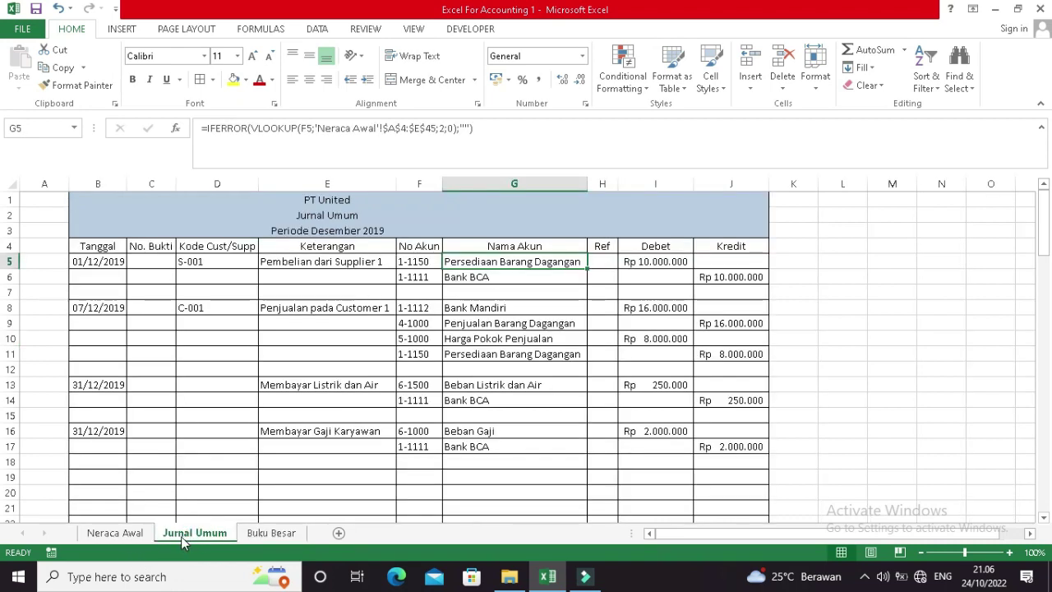
left_click(249, 535)
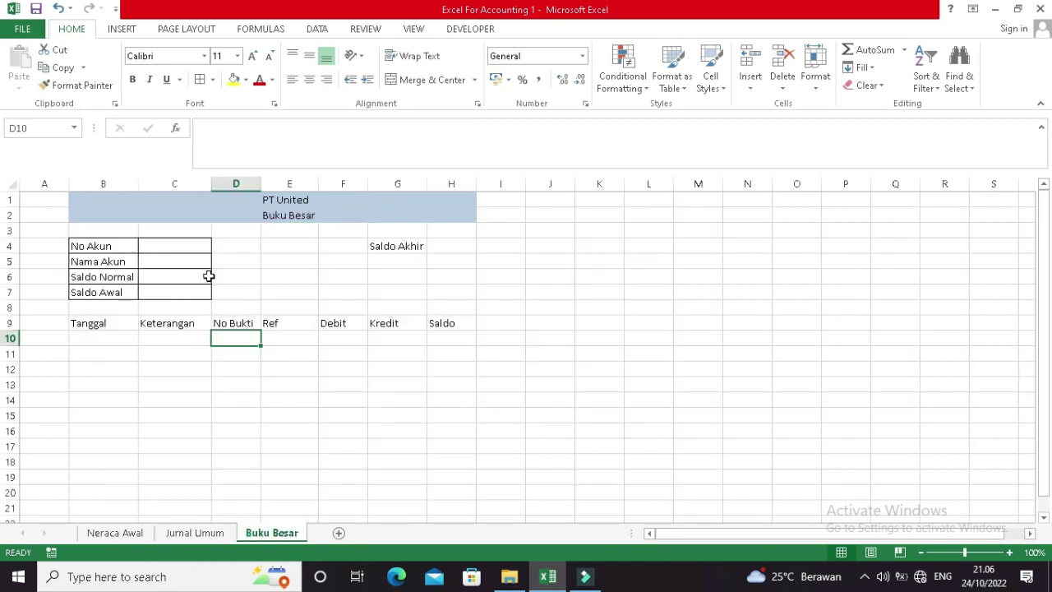
left_click(190, 246)
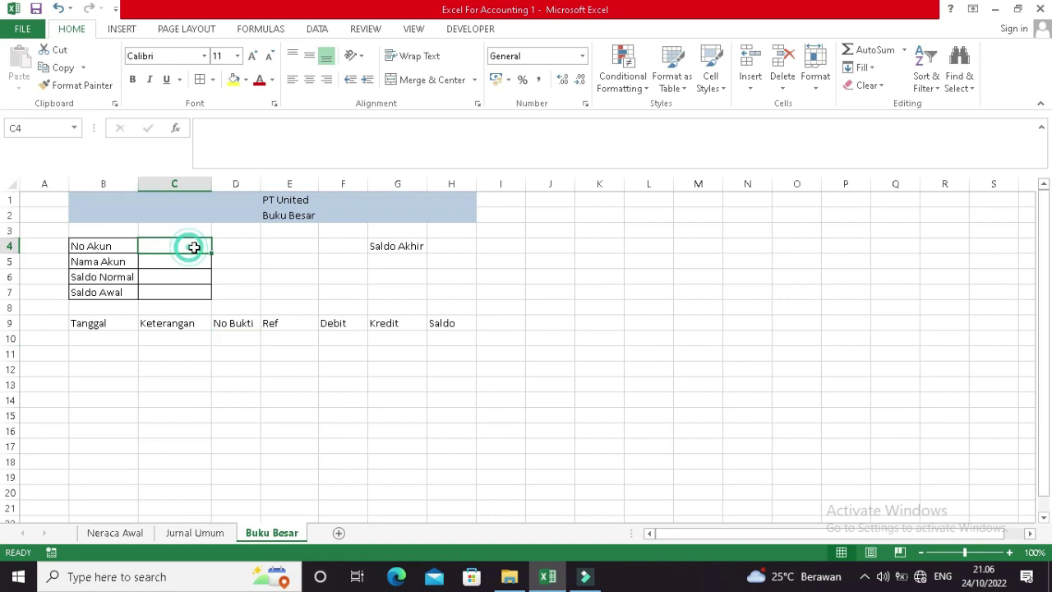
left_click(327, 339)
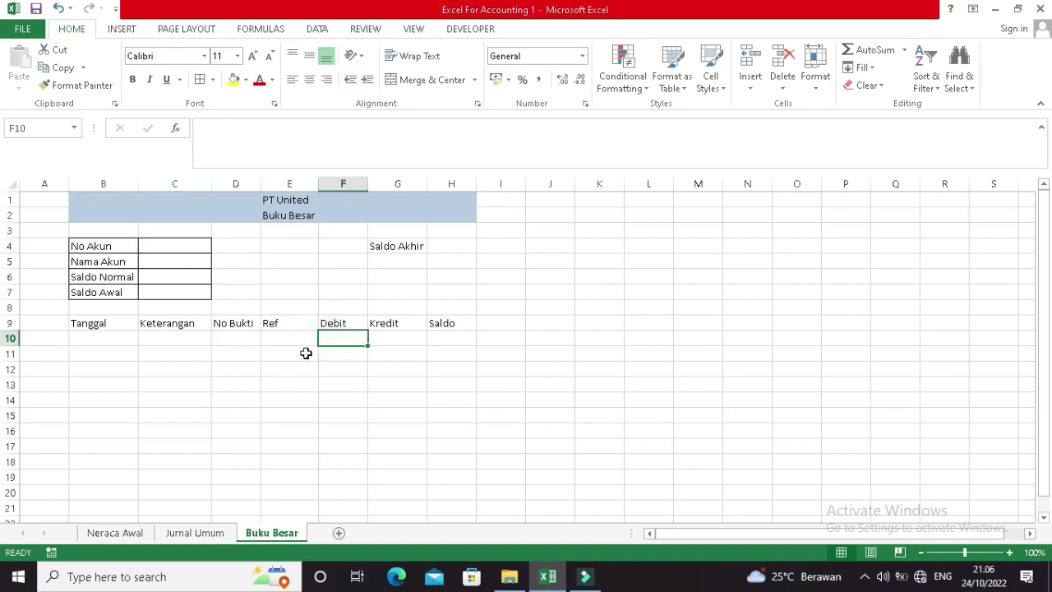
Examine the debit and credit sides of the Jurnal Umum entries in rows 5 and 6 against the Buku Besar Debit and Kredit columns.
left_click(220, 533)
left_click(636, 261)
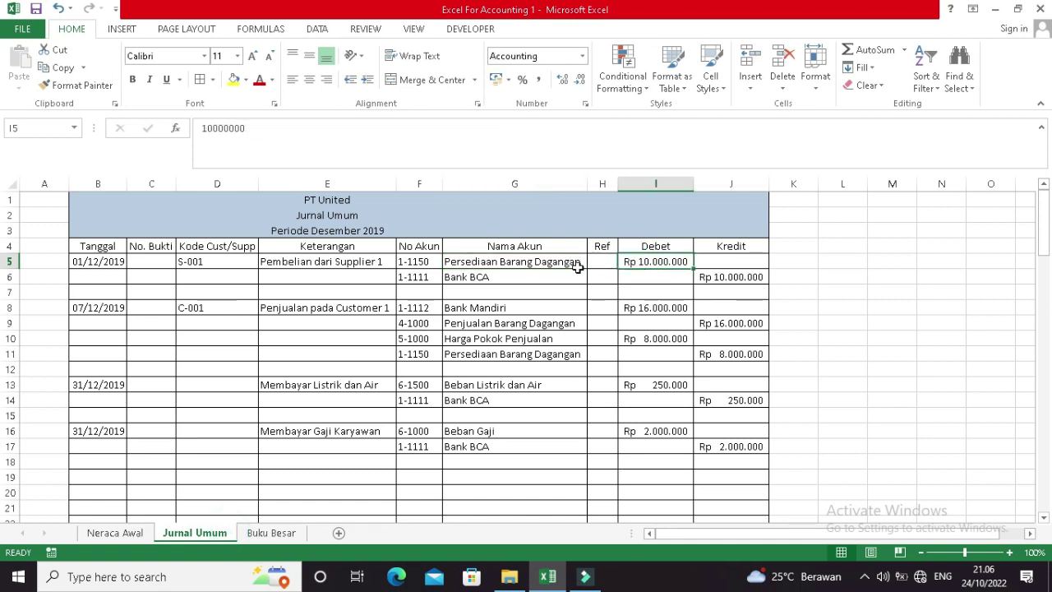
left_click(462, 277)
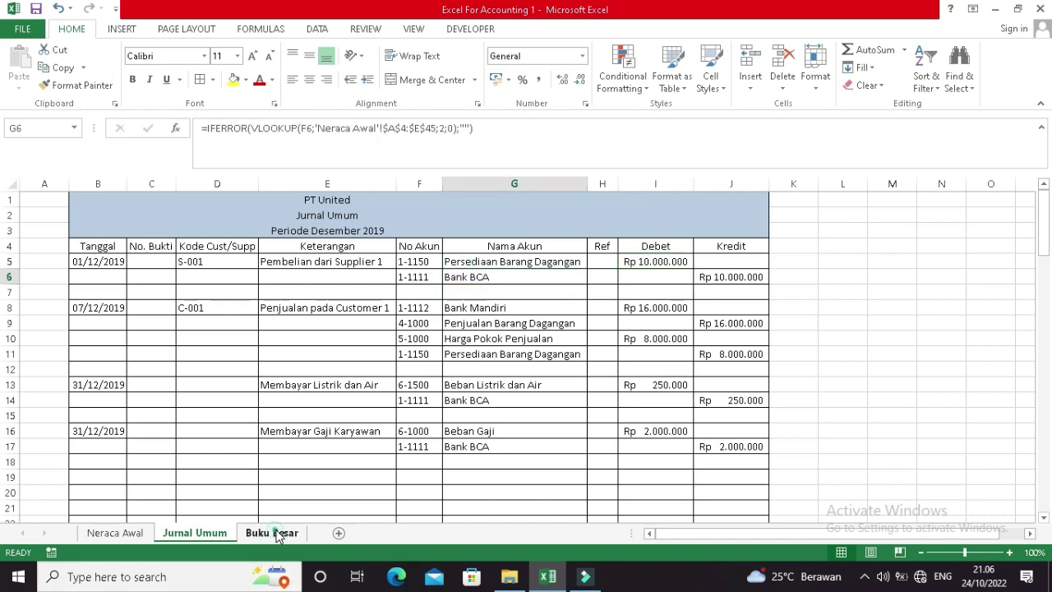
left_click(279, 533)
left_click(190, 248)
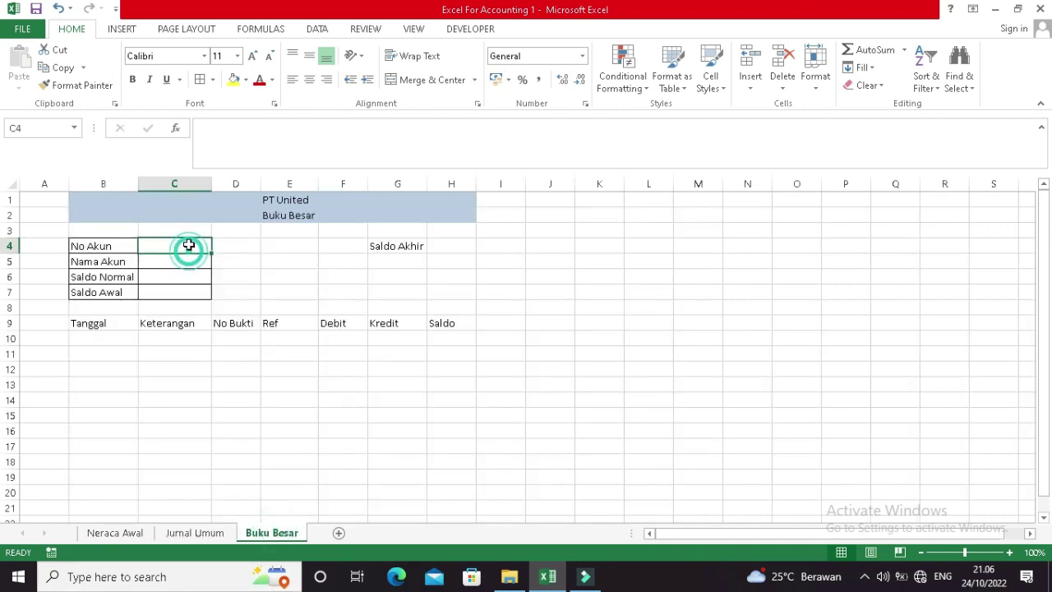
left_click(212, 533)
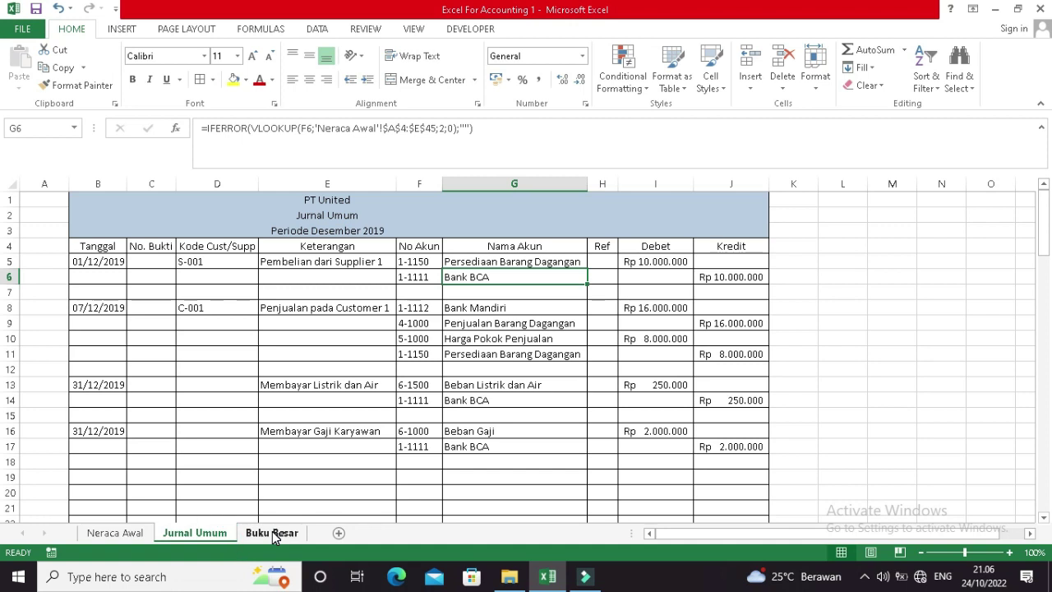
left_click(274, 534)
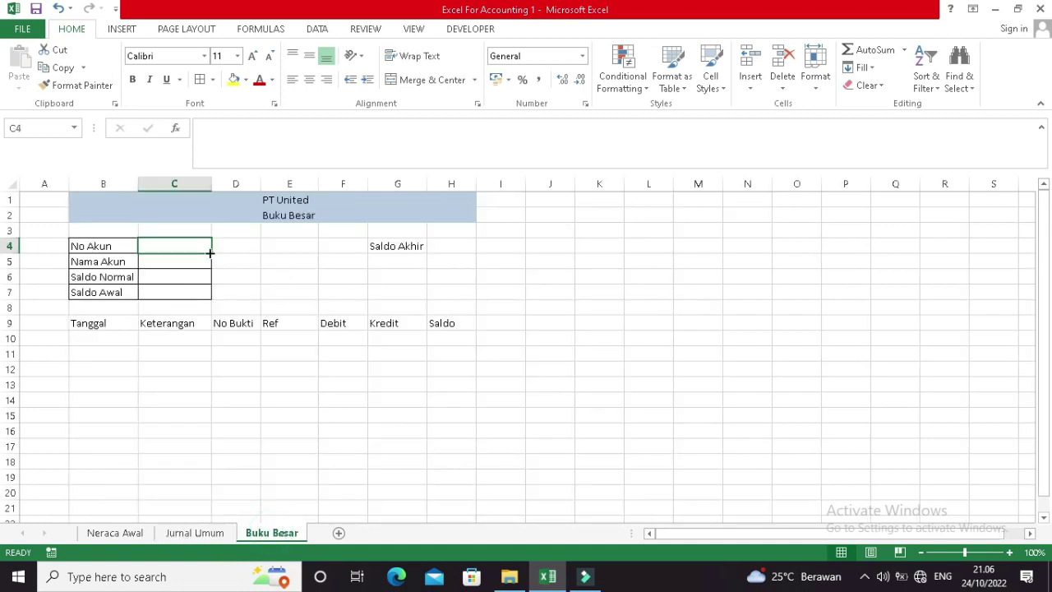
left_click(339, 337)
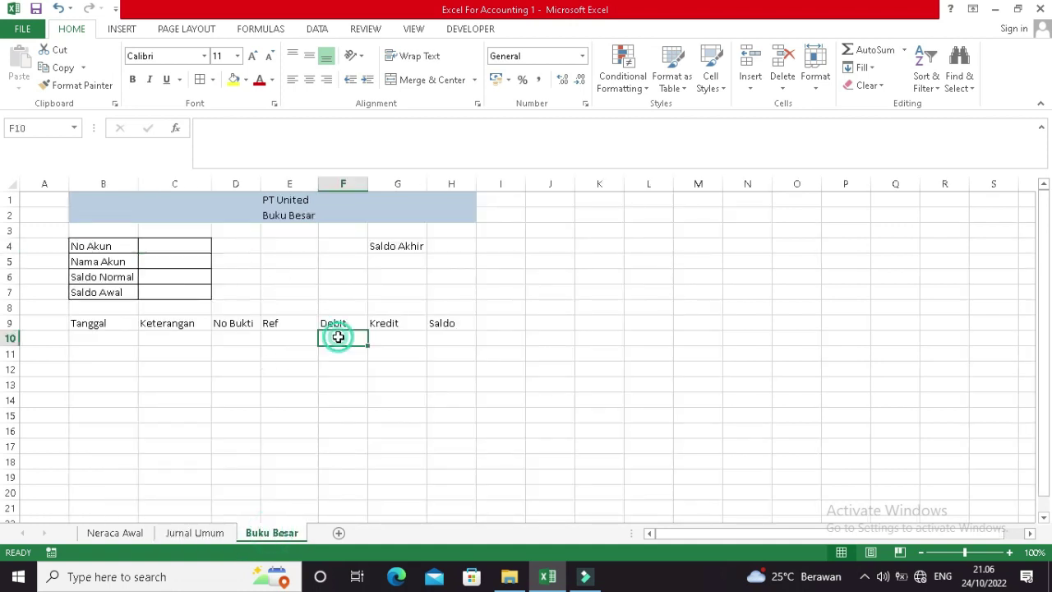
left_click(331, 356)
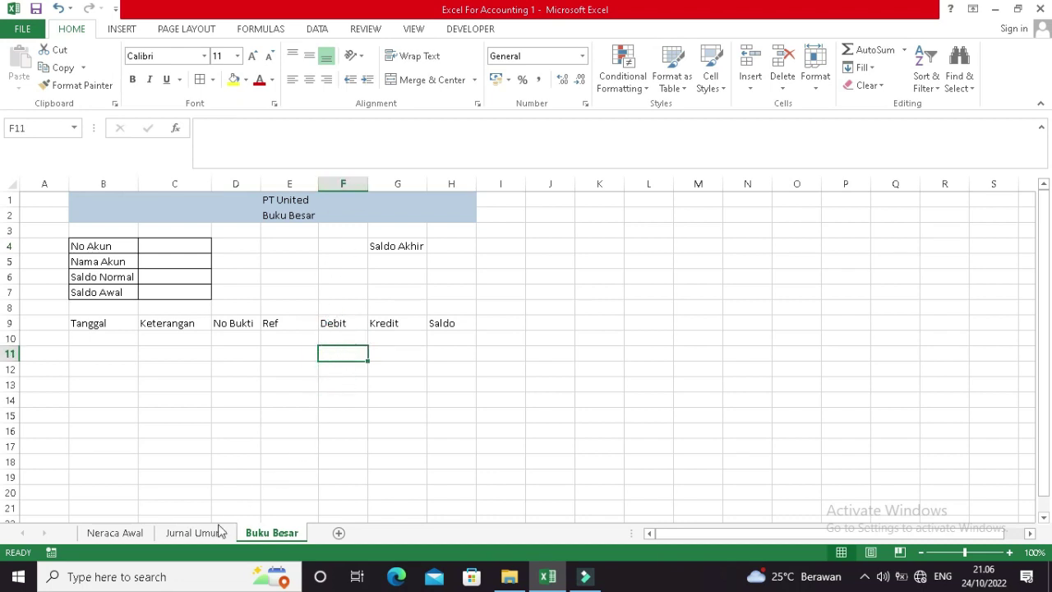
left_click(194, 532)
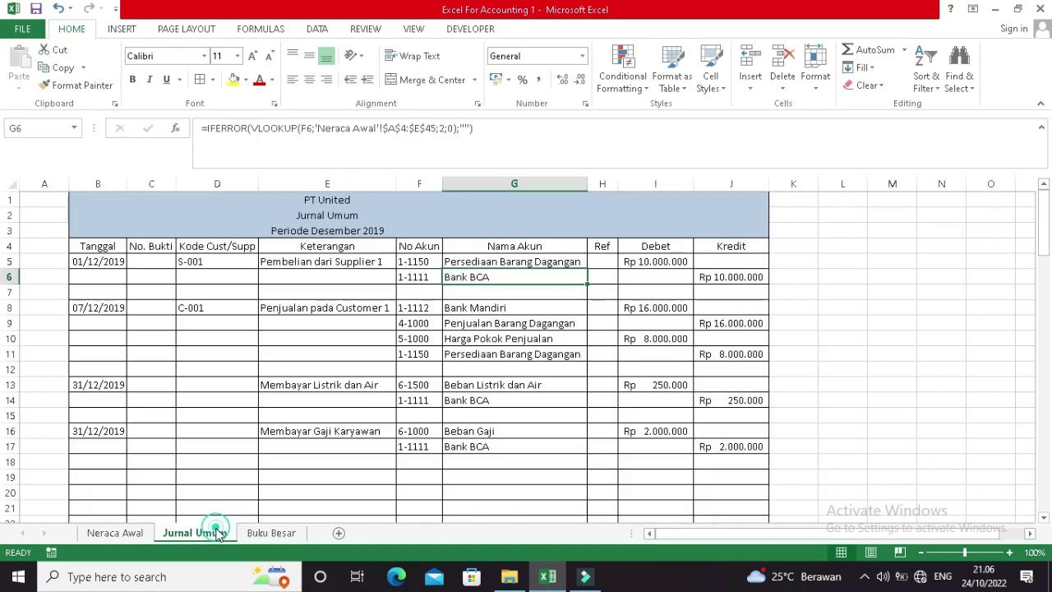
left_click(646, 278)
left_click(270, 533)
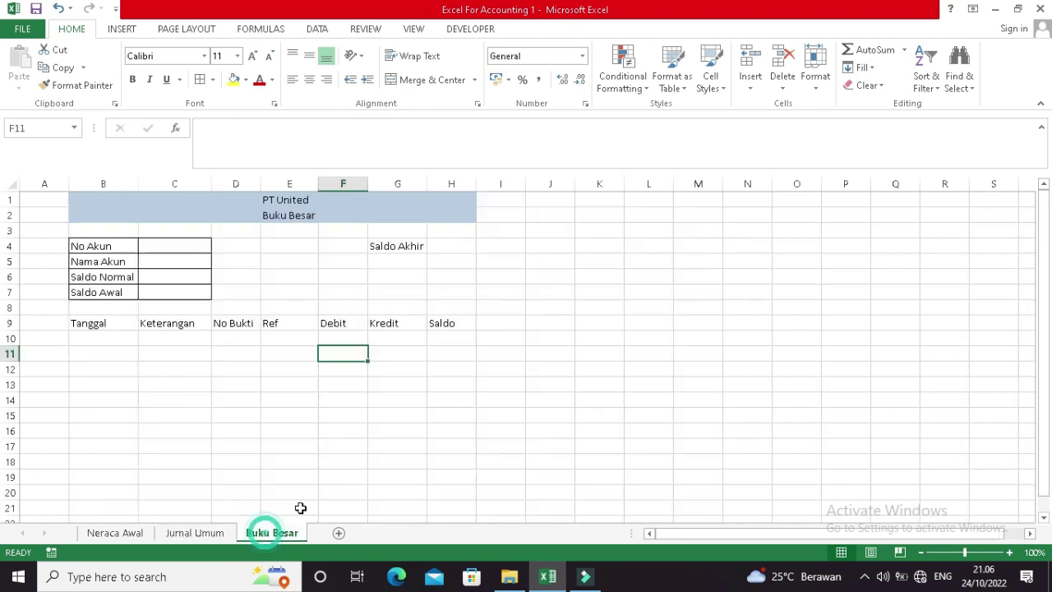
left_click(396, 353)
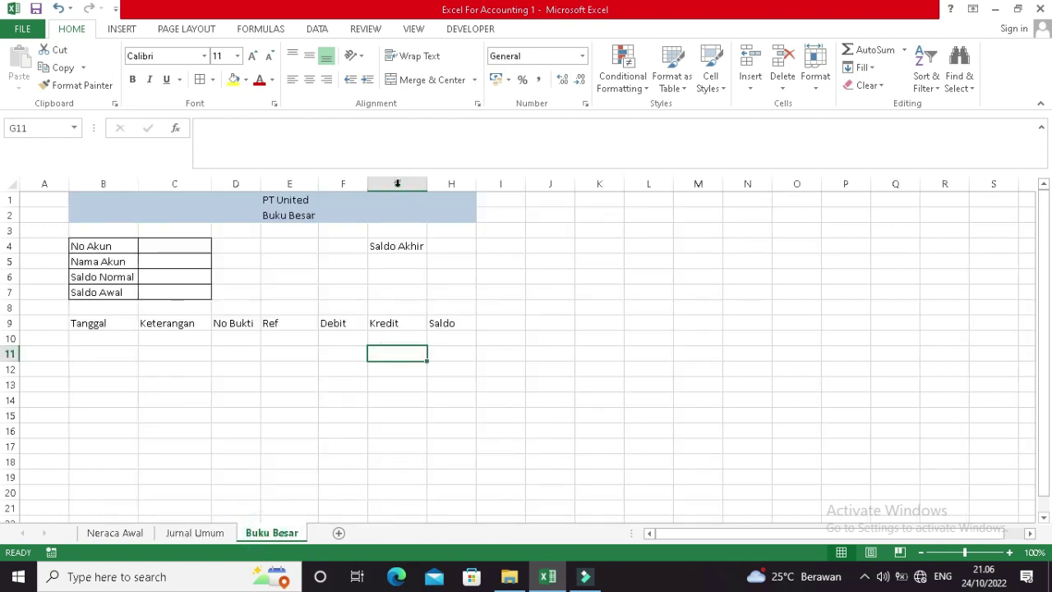
Compare the Jurnal Umum headings and entries with Buku Besar, and check the extent of its Tanggal rows from B5 to B100.
left_click(206, 532)
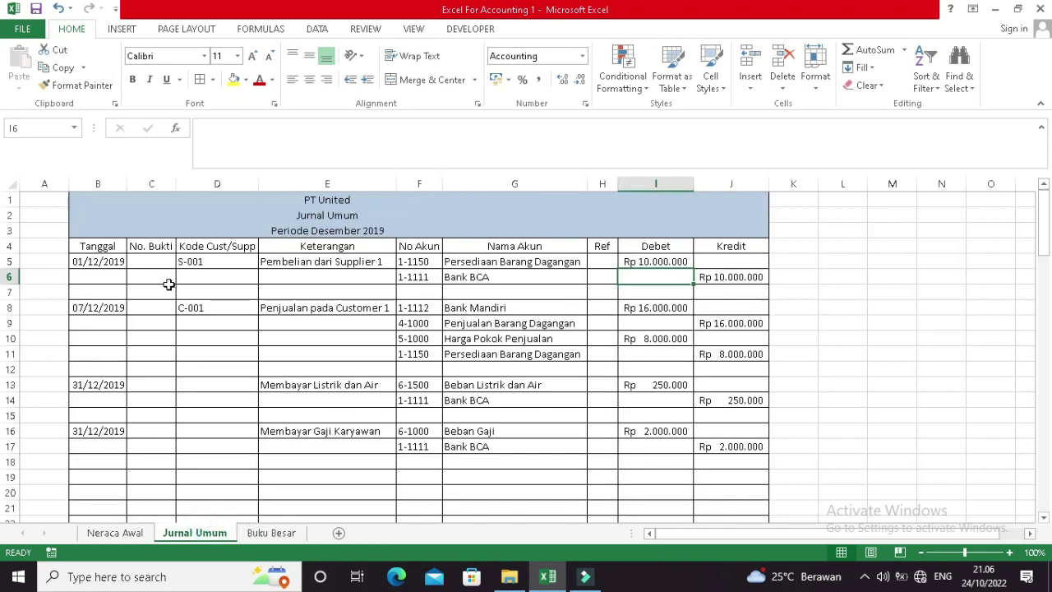
left_click(708, 280)
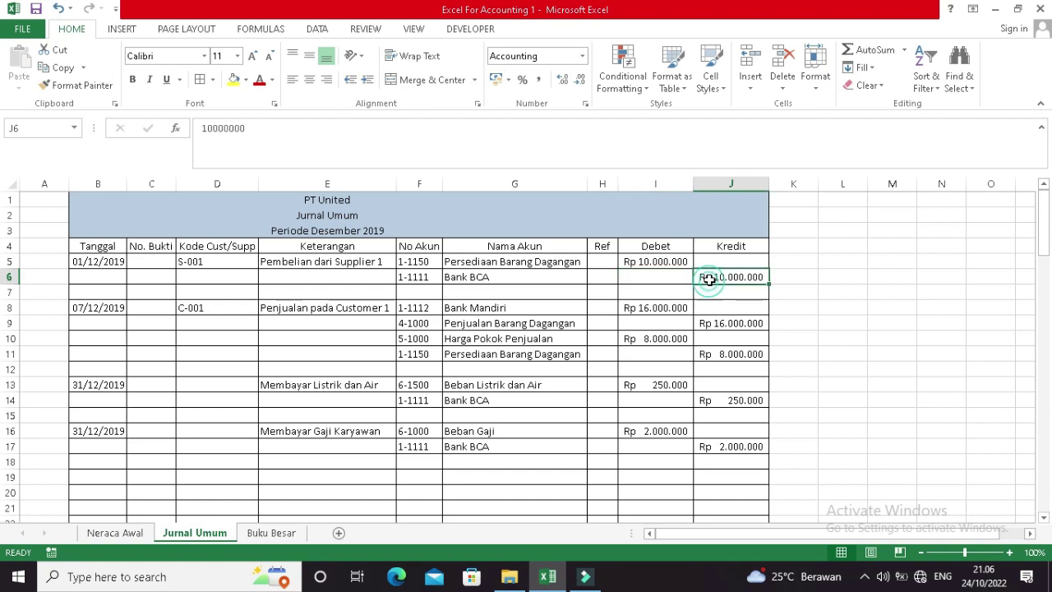
left_click(9, 246)
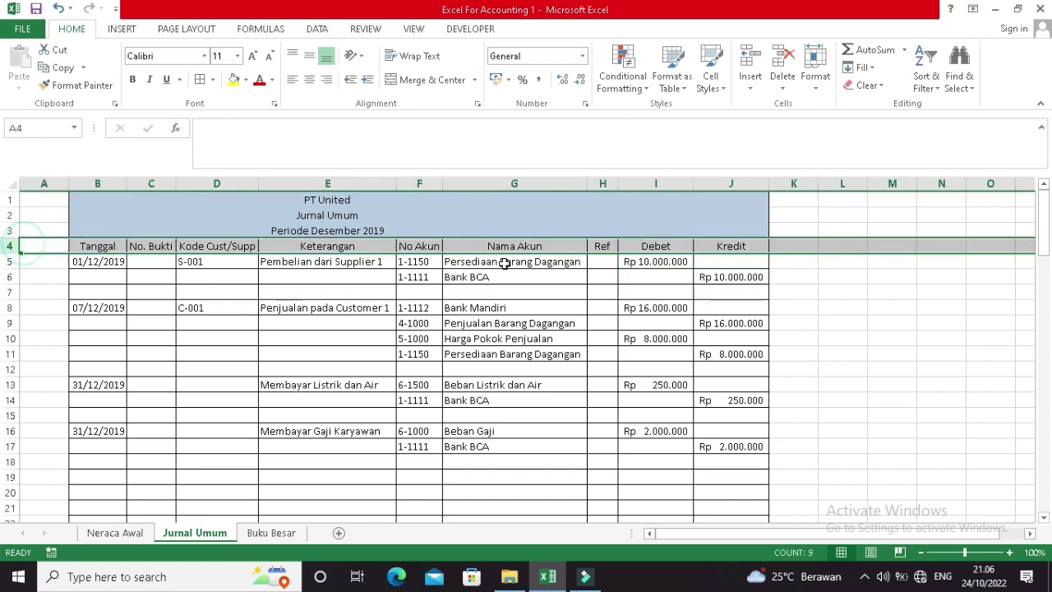
left_click(294, 533)
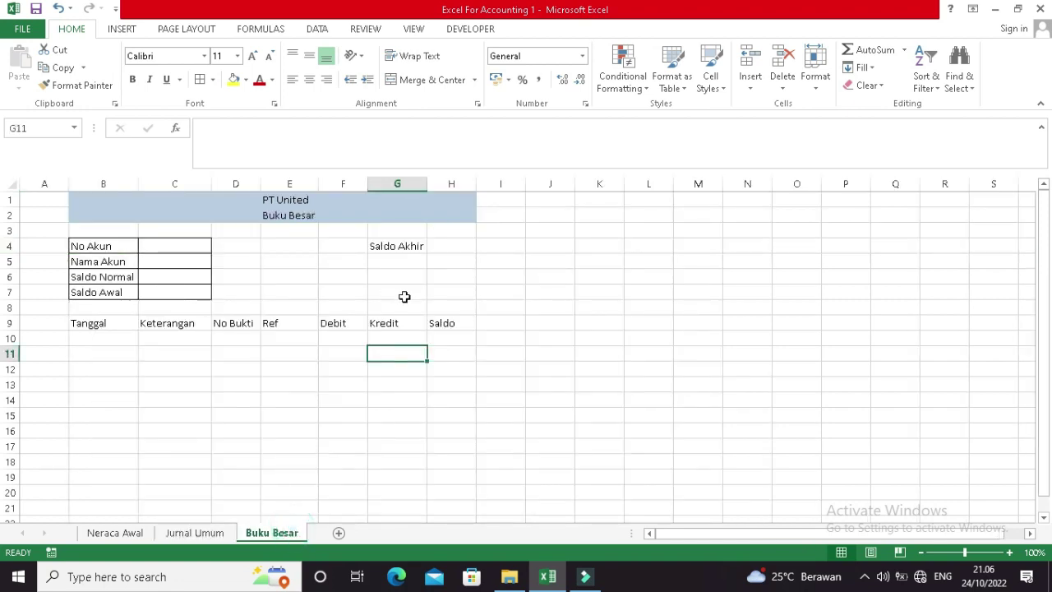
left_click(216, 533)
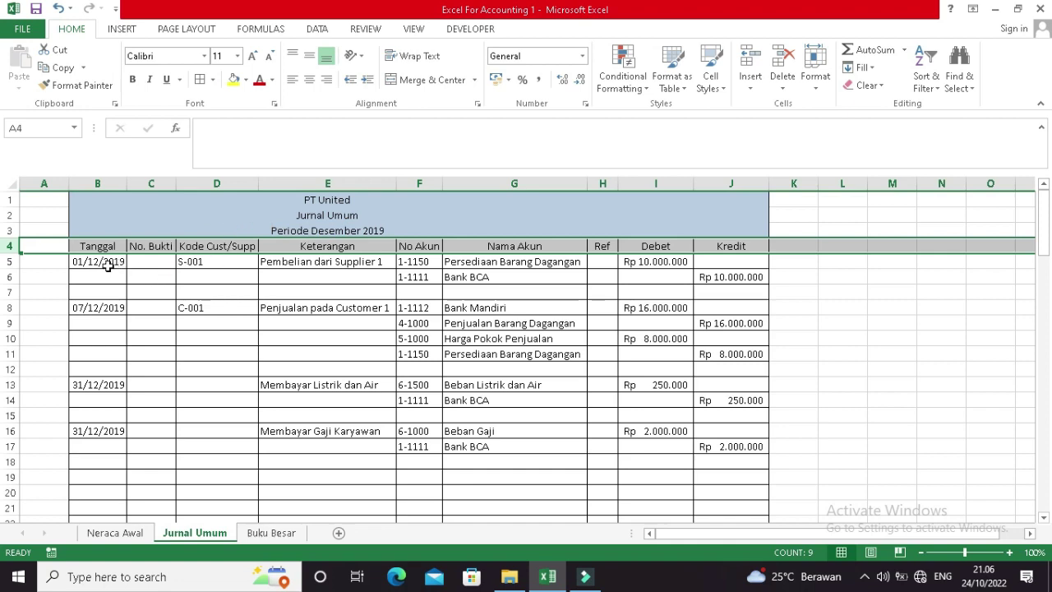
left_click_drag(119, 261, 96, 332)
left_click_drag(93, 415, 93, 477)
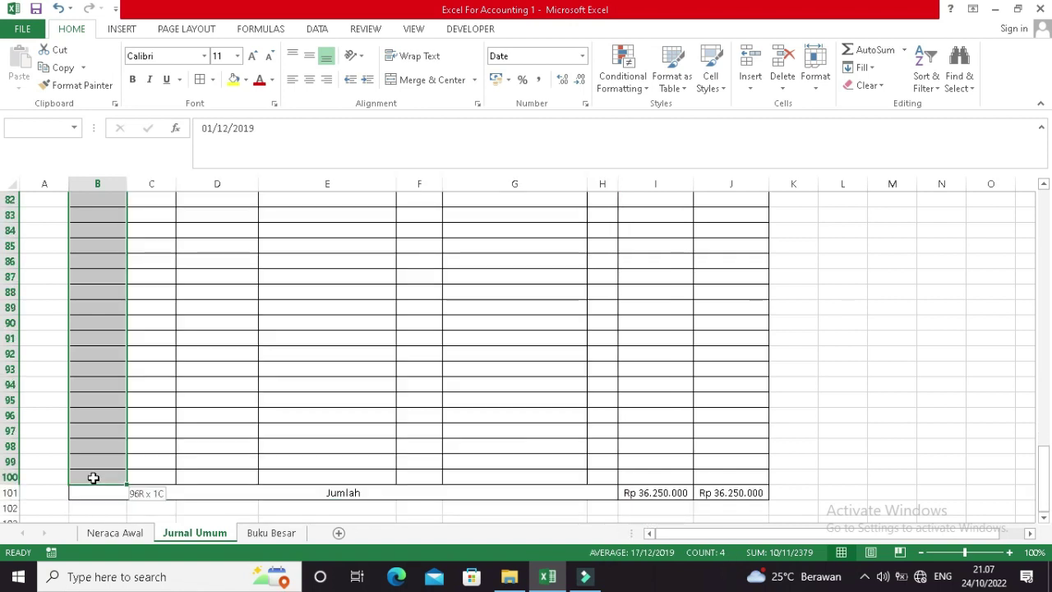
left_click_drag(92, 478, 93, 477)
Mark B105 on Buku Besar with a yellow fill as the last of the 96 transaction rows starting at B10.
left_click(271, 533)
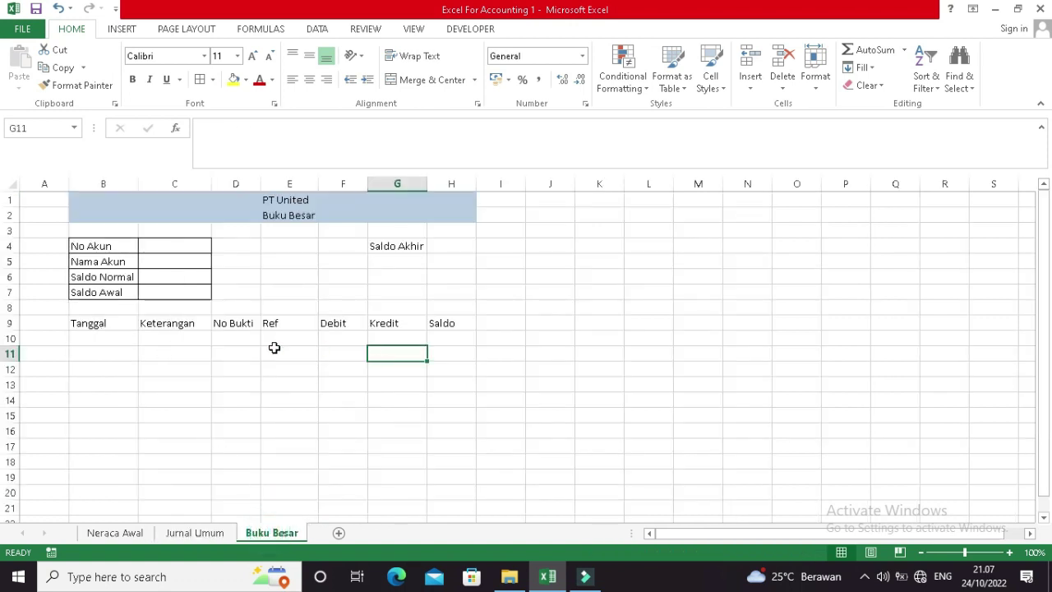
left_click(114, 337)
left_click_drag(106, 383, 105, 321)
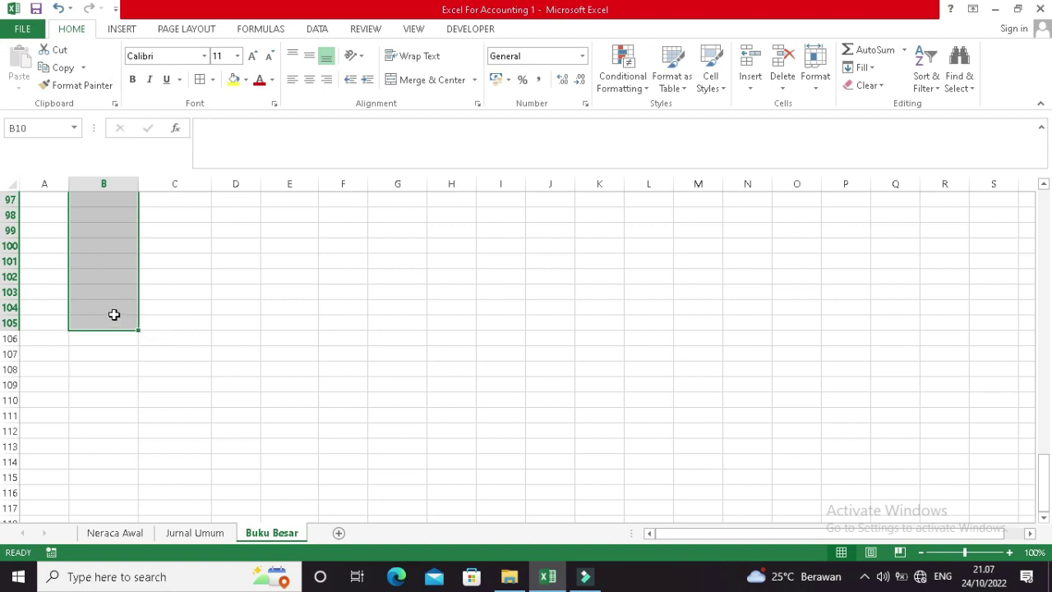
scroll(155, 298, "up", 3)
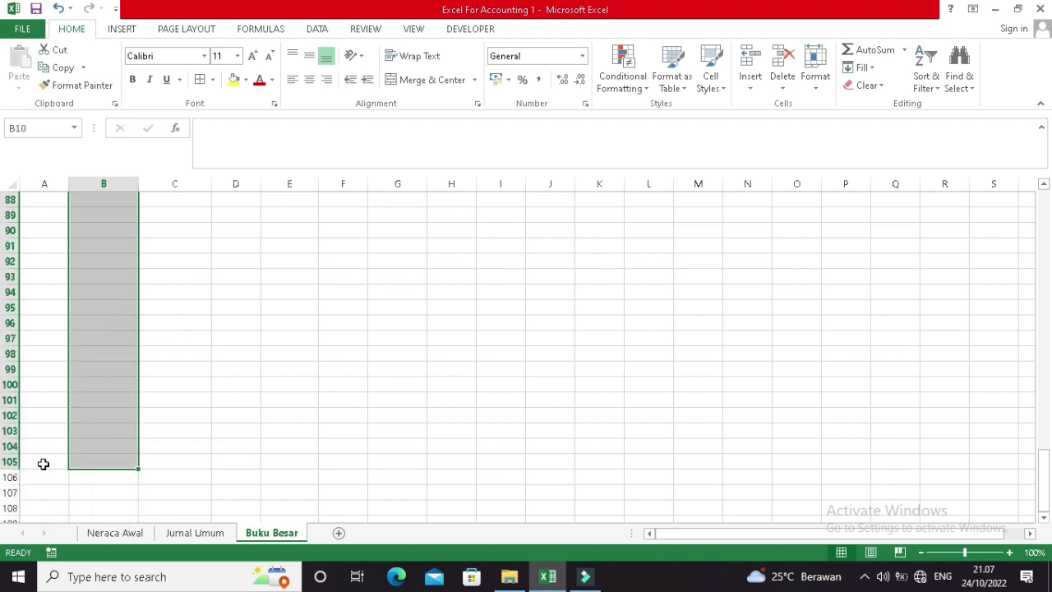
scroll(120, 448, "up", 4)
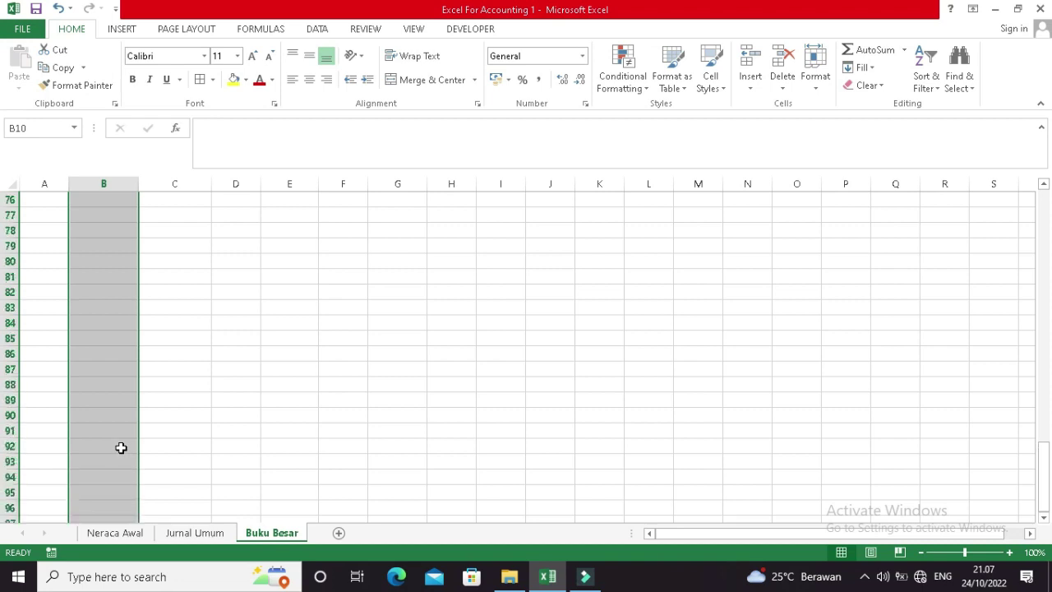
scroll(121, 447, "down", 5)
scroll(121, 447, "down", 2)
left_click(112, 323)
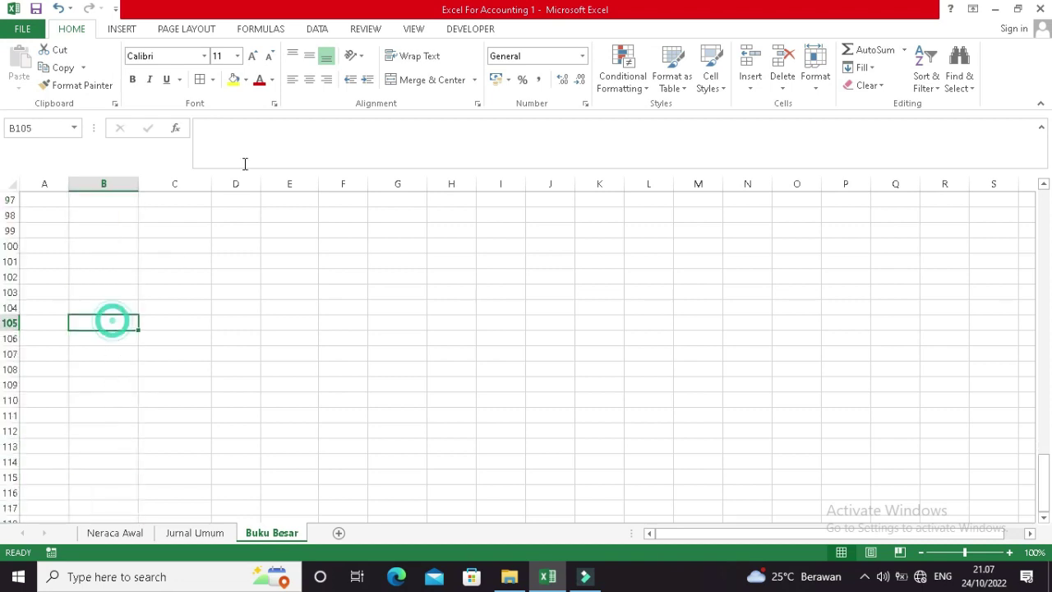
left_click(234, 80)
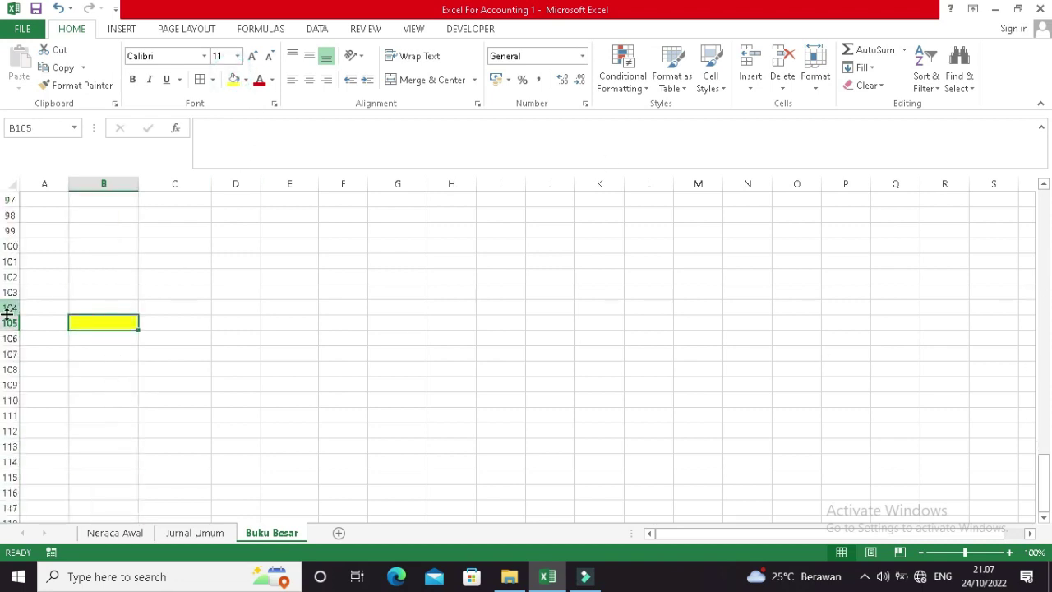
left_click_drag(1045, 474, 1035, 202)
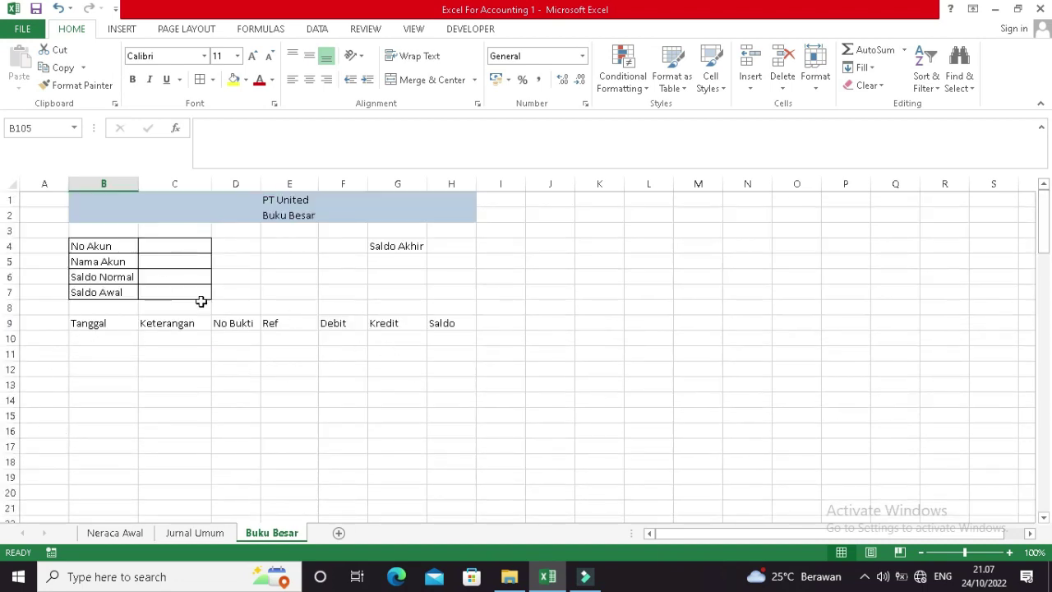
Add list data validation to the No Akun cell C4, using the named range of account numbers as its source, and check its dropdown.
left_click(194, 242)
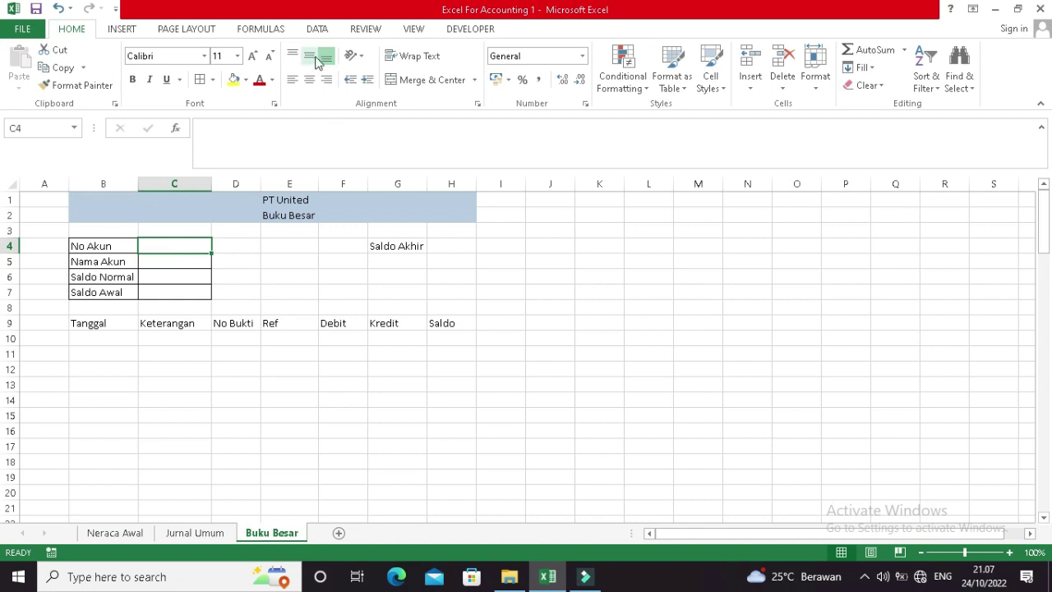
left_click(317, 29)
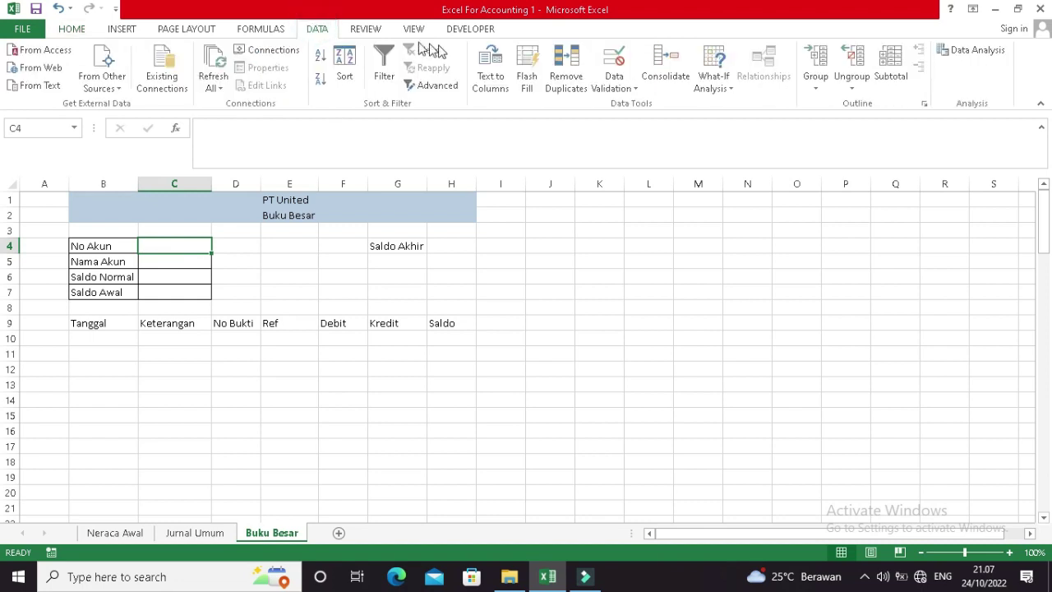
left_click(612, 61)
left_click(547, 168)
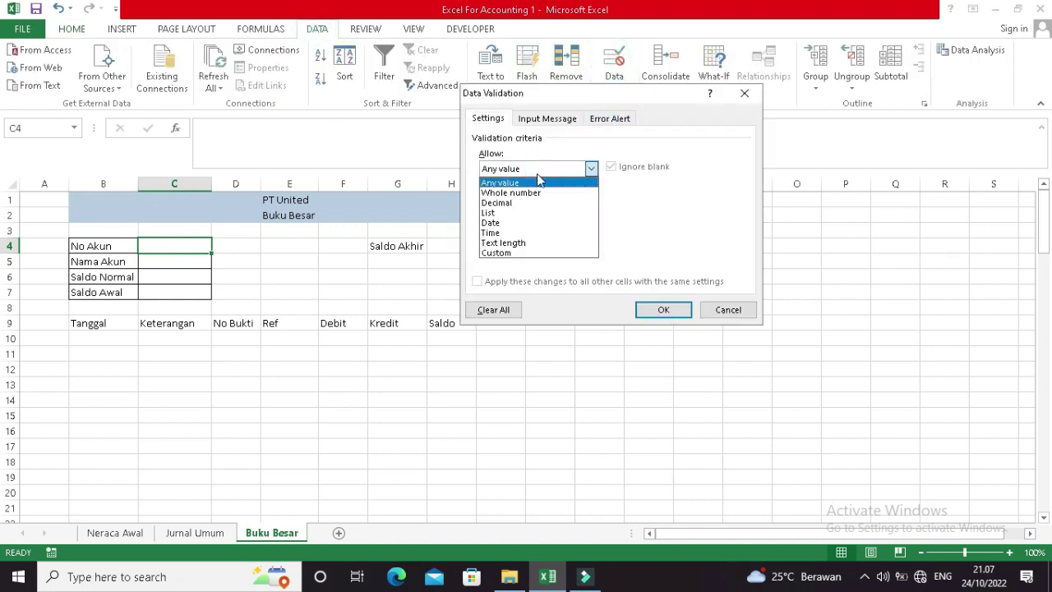
left_click(501, 212)
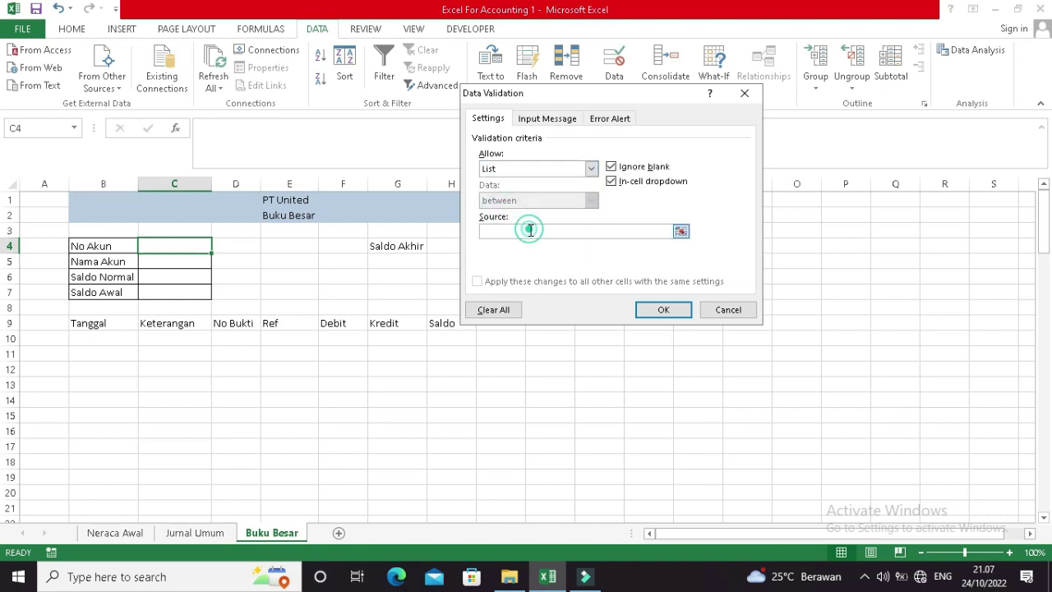
left_click(524, 233)
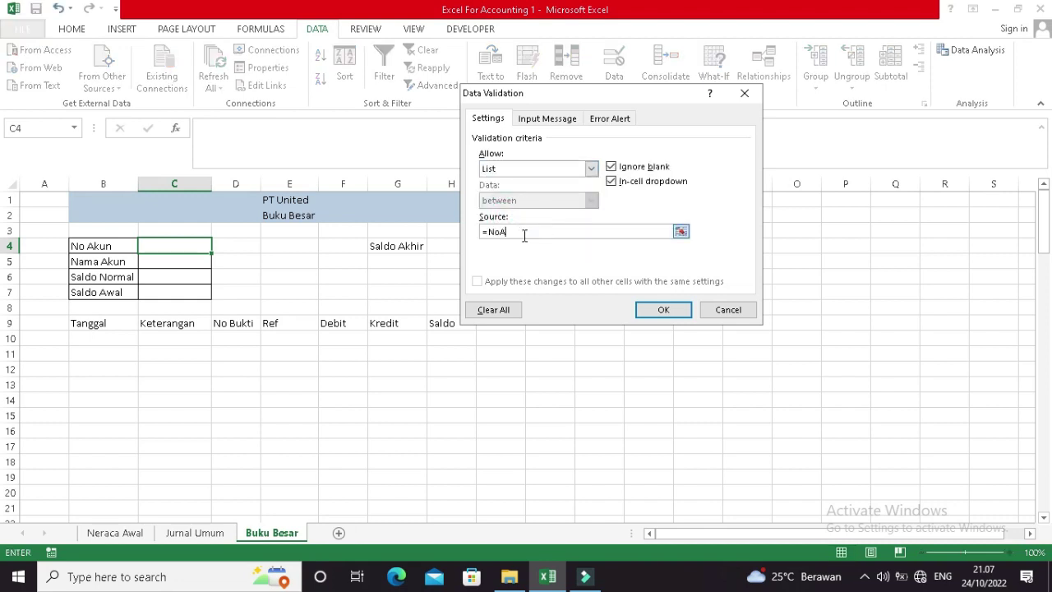
left_click(663, 309)
left_click(218, 246)
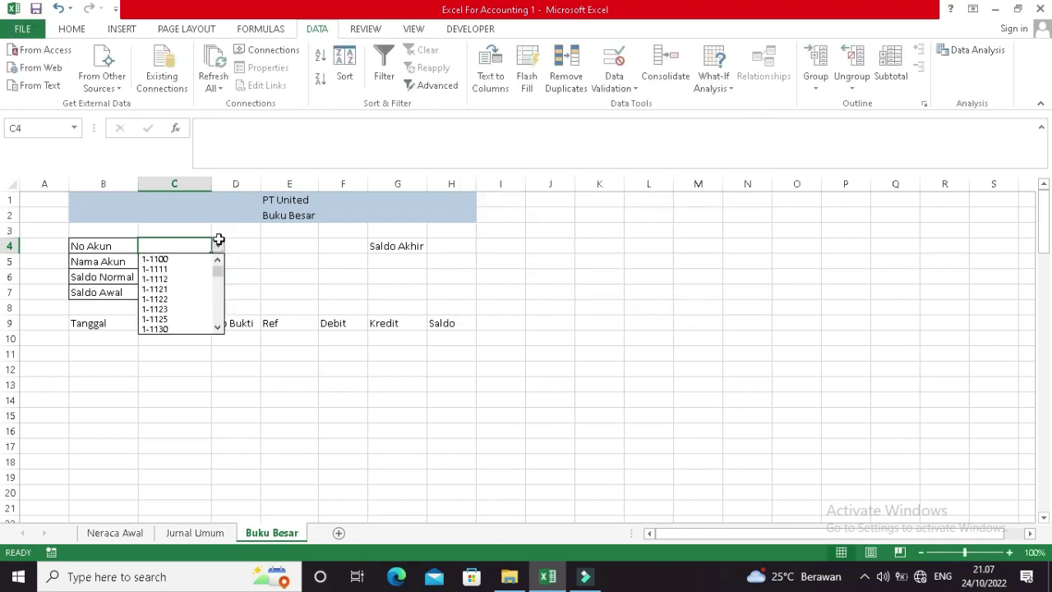
left_click(218, 244)
Enter =VLOOKUP(C4;'Neraca Awal'!$A$4:$E$45;2;0) in C5 to look up the Nama Akun.
left_click(181, 261)
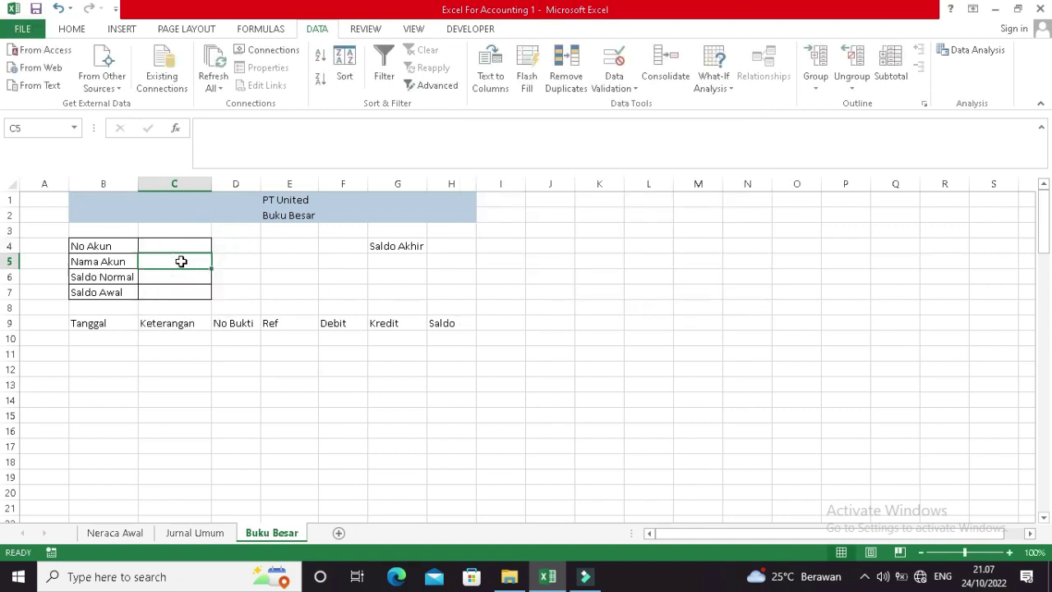
type("=")
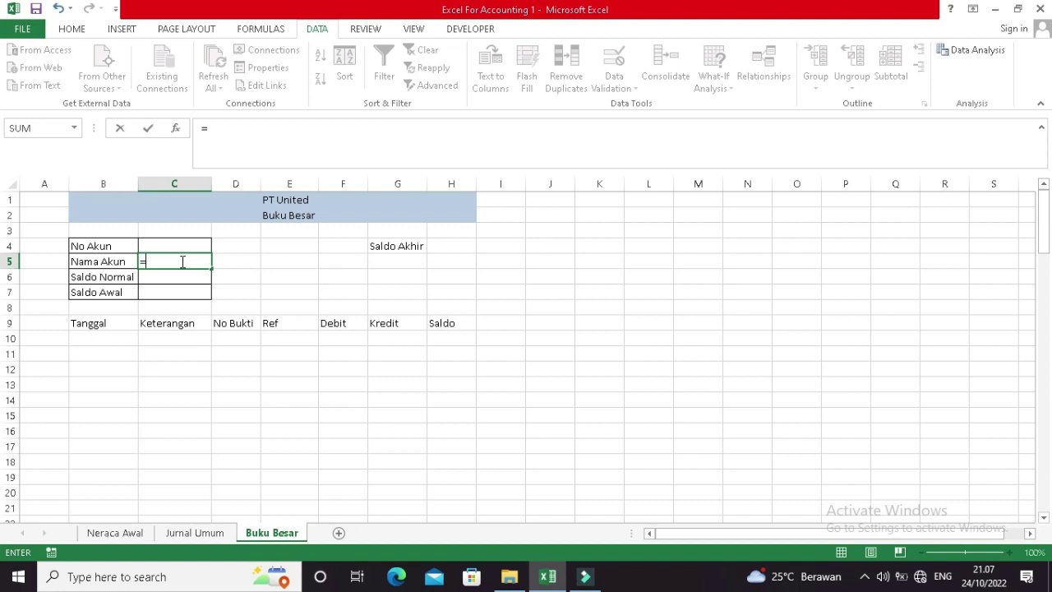
type("VLOKP")
key("BackSpace")
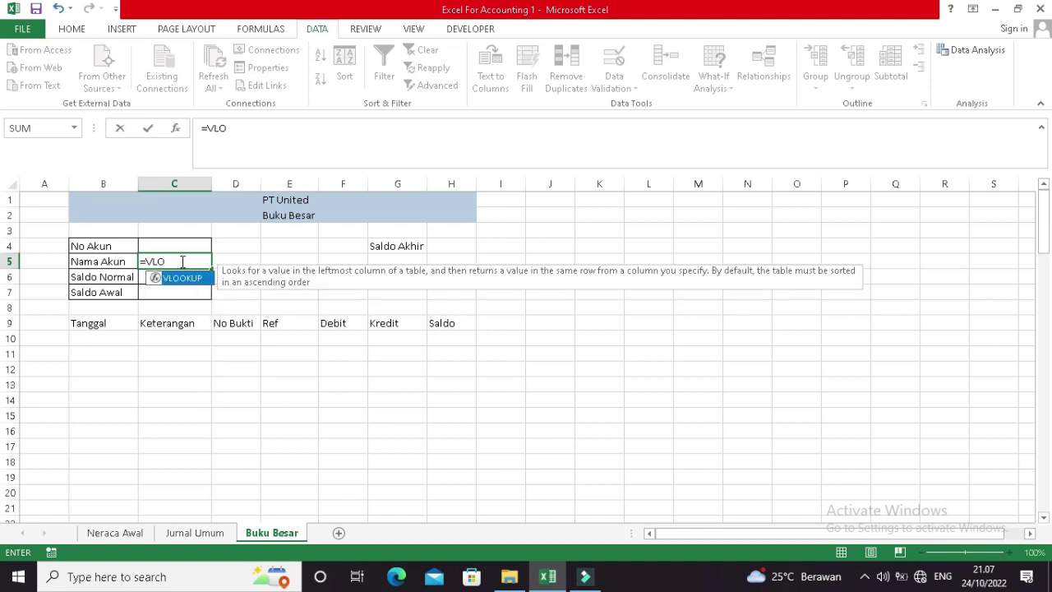
type("OKUP(")
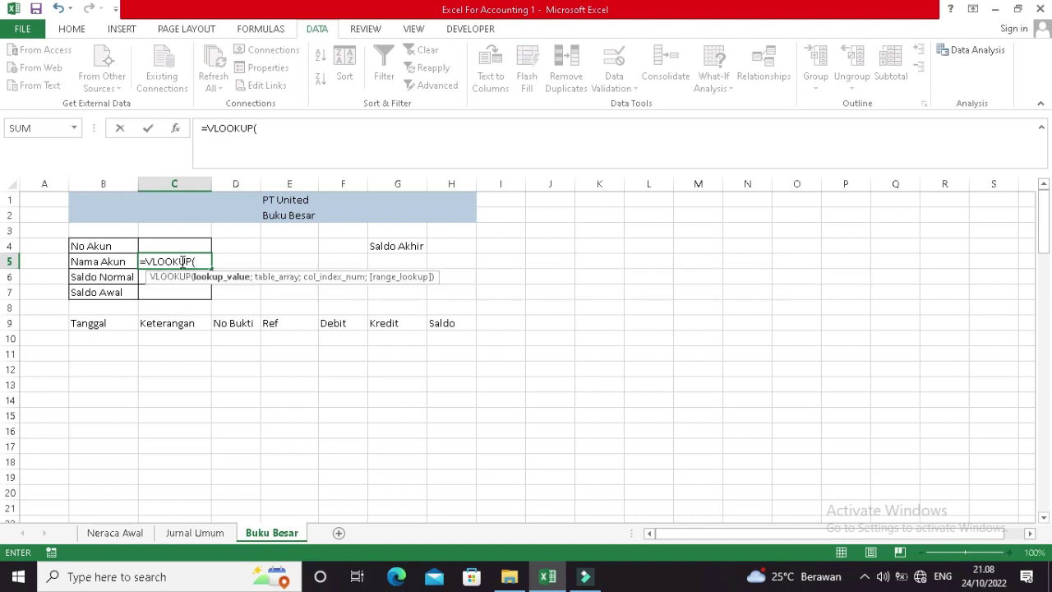
left_click(172, 243)
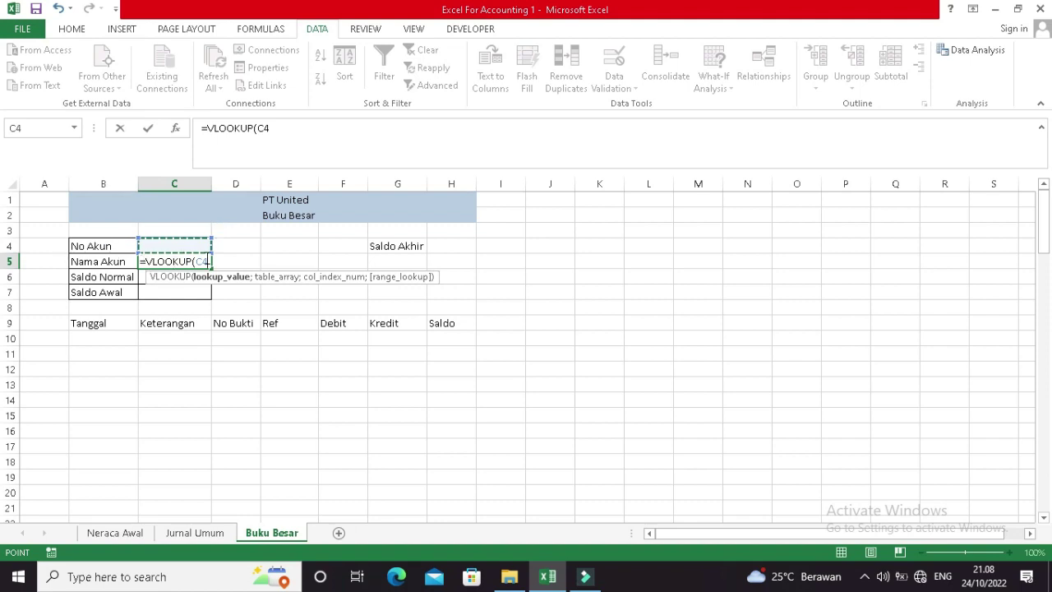
type(";")
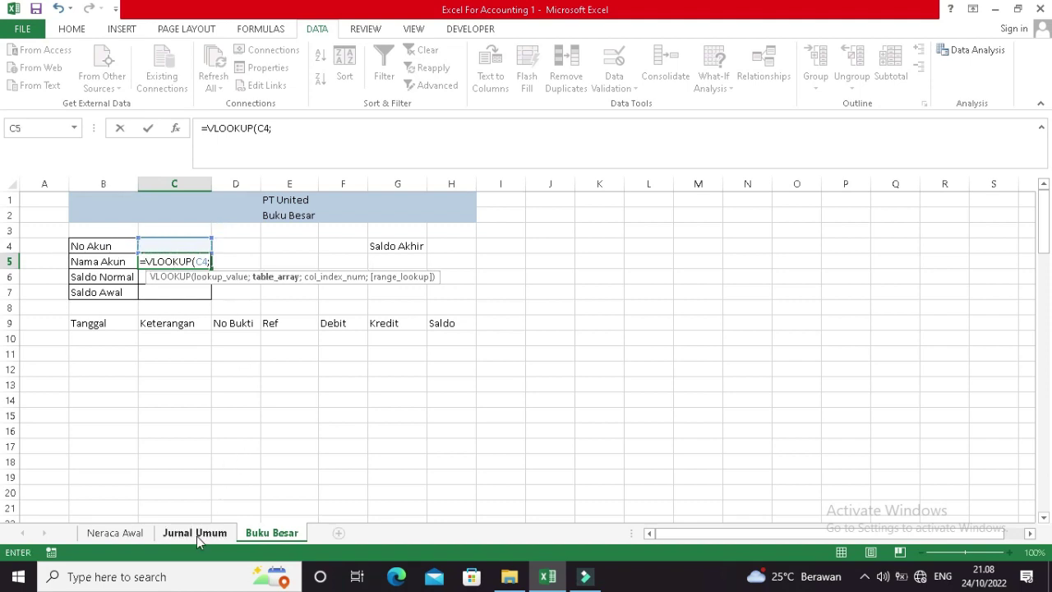
left_click(115, 533)
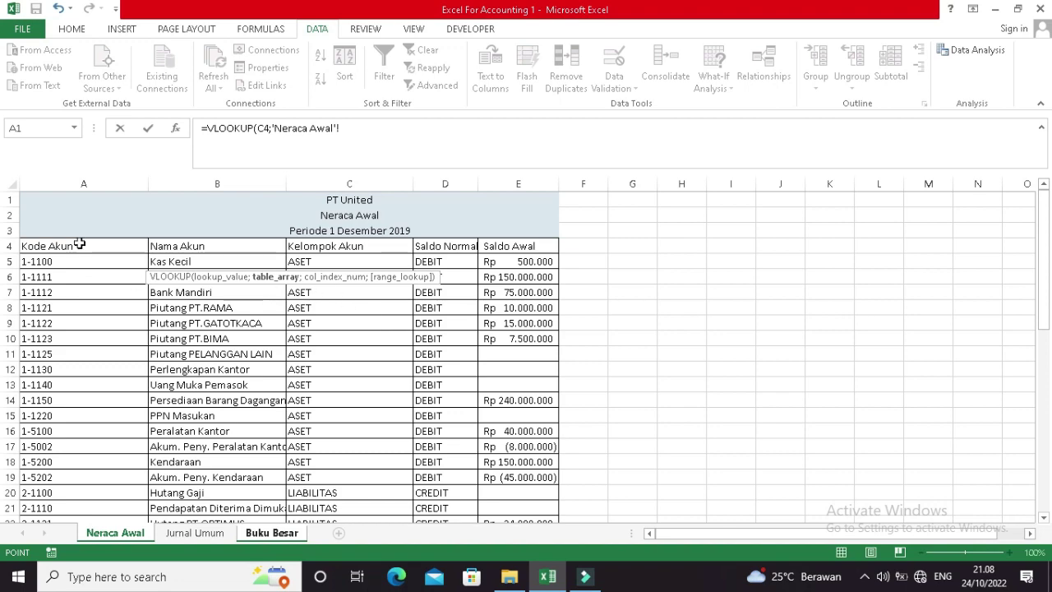
left_click_drag(79, 244, 501, 490)
key("F4")
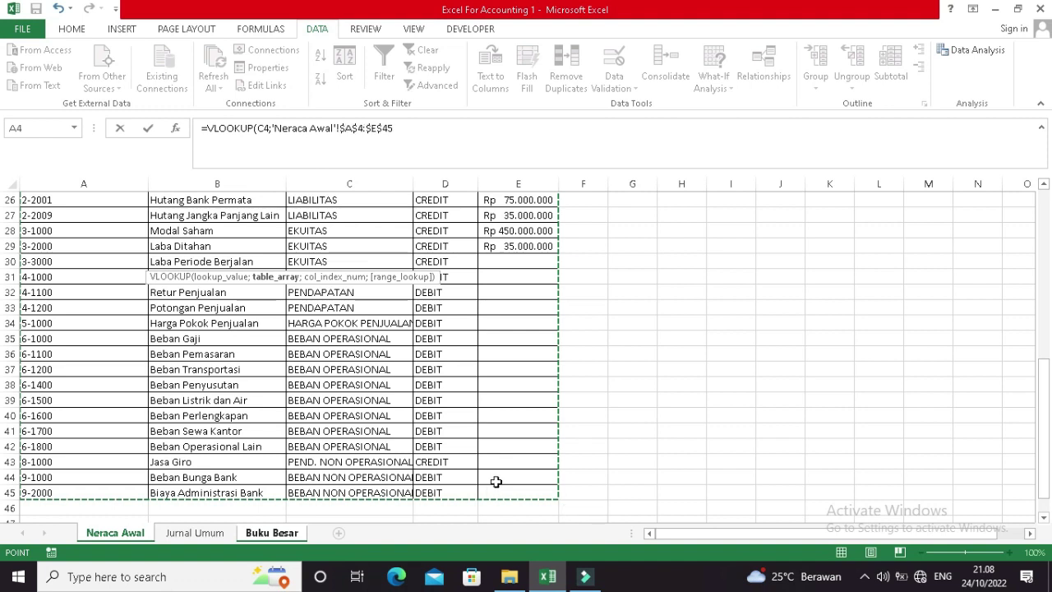
type(";")
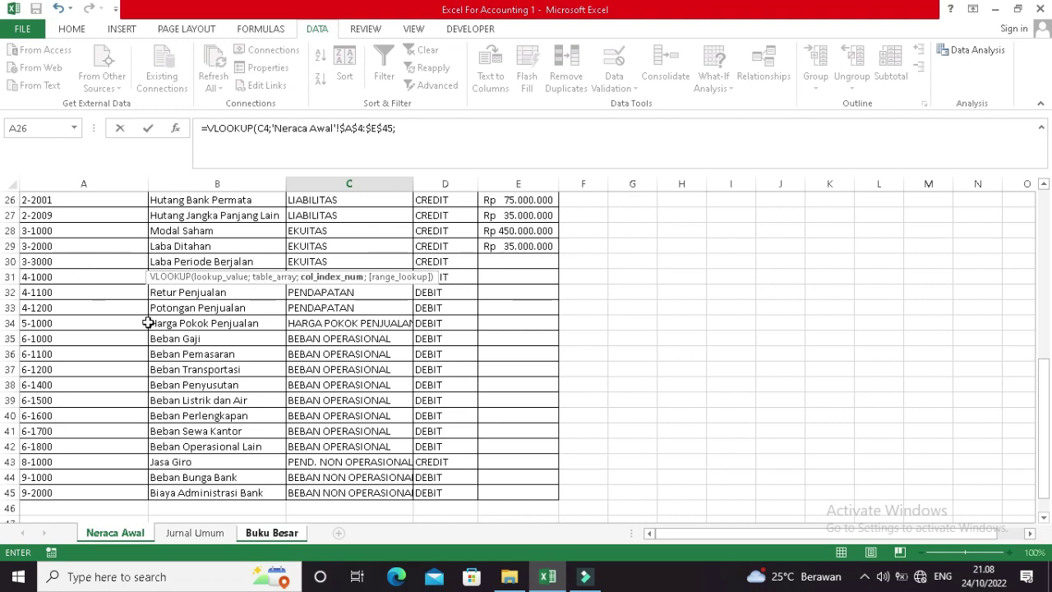
left_click(475, 130)
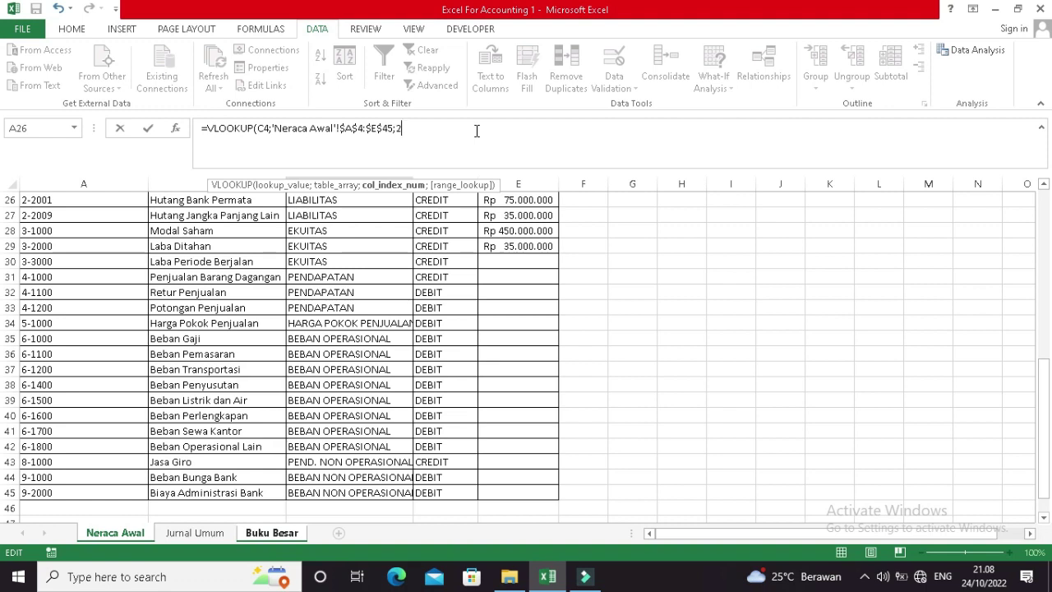
type(";0)")
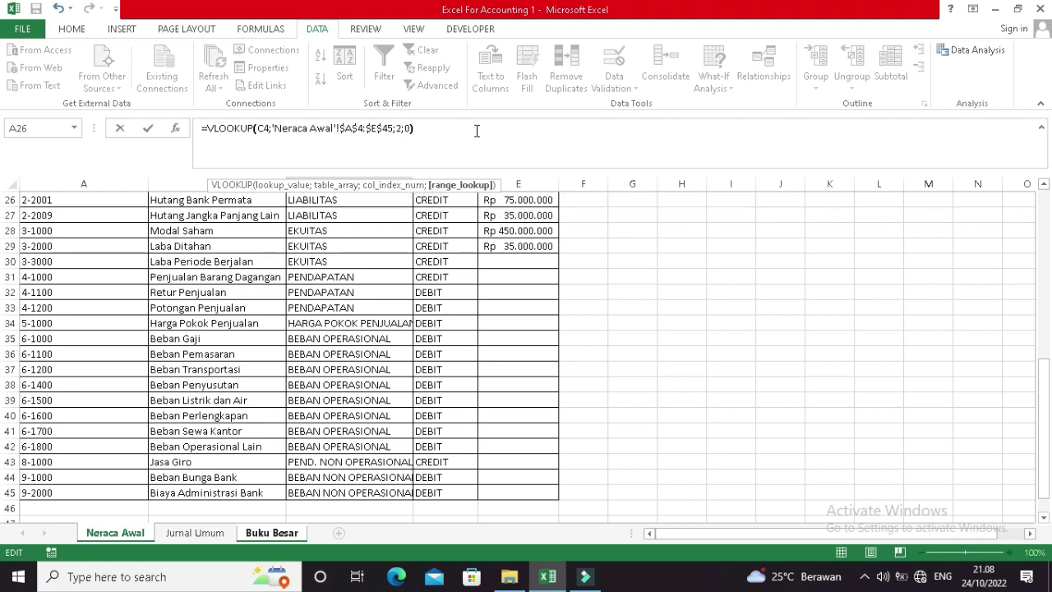
key("Return")
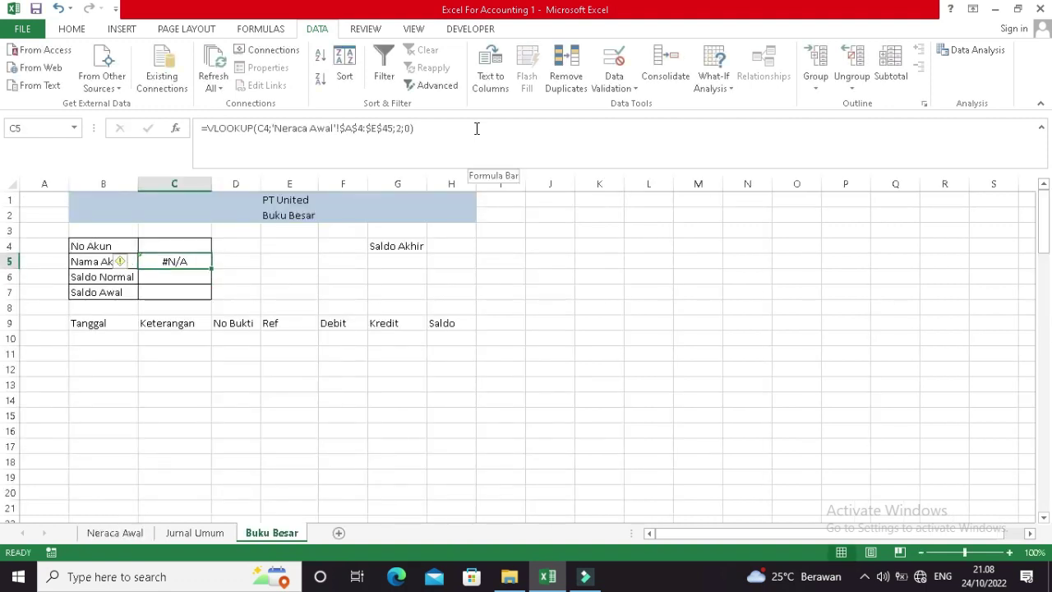
Choose account 1-1100 in the No Akun cell C4 to test the Nama Akun lookup.
left_click(169, 246)
left_click(218, 246)
left_click(195, 260)
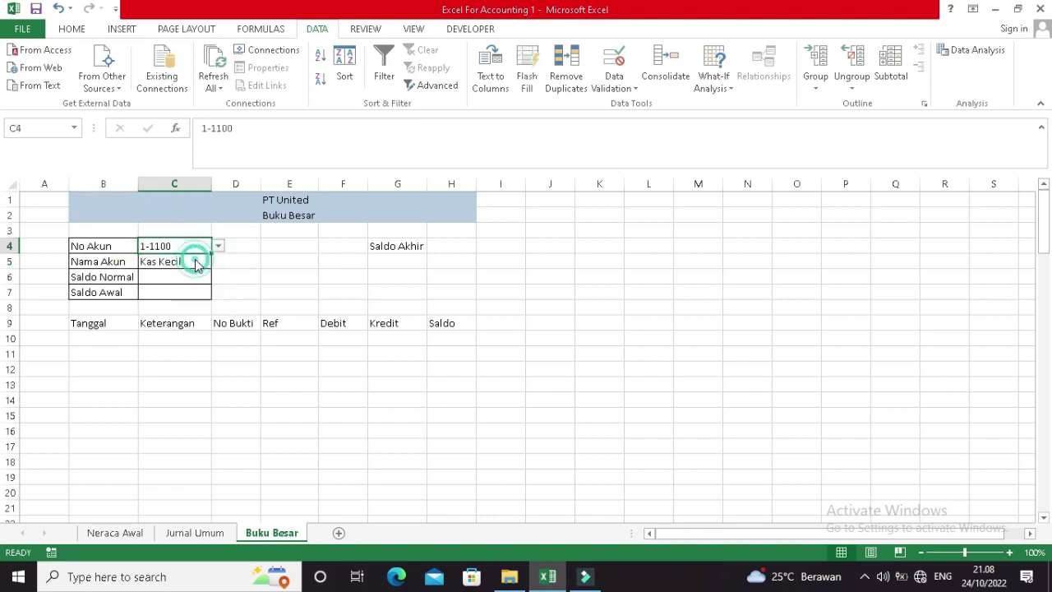
Review the Nama Akun formula in C5 and its lookup table on Neraca Awal, from the Kode Akun heading to the last account row.
left_click(171, 260)
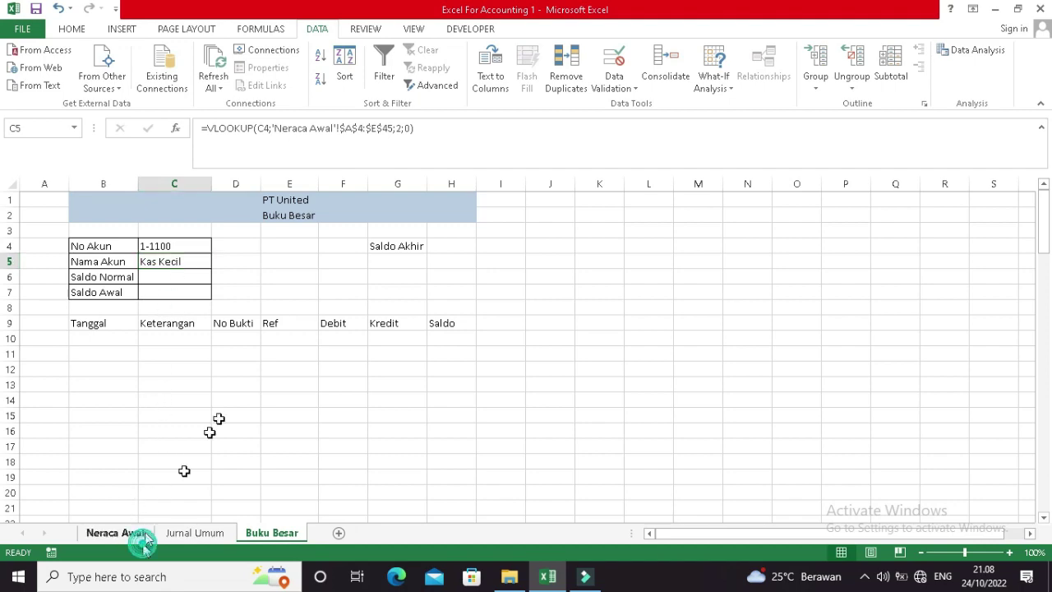
left_click(115, 533)
scroll(276, 321, "up", 5)
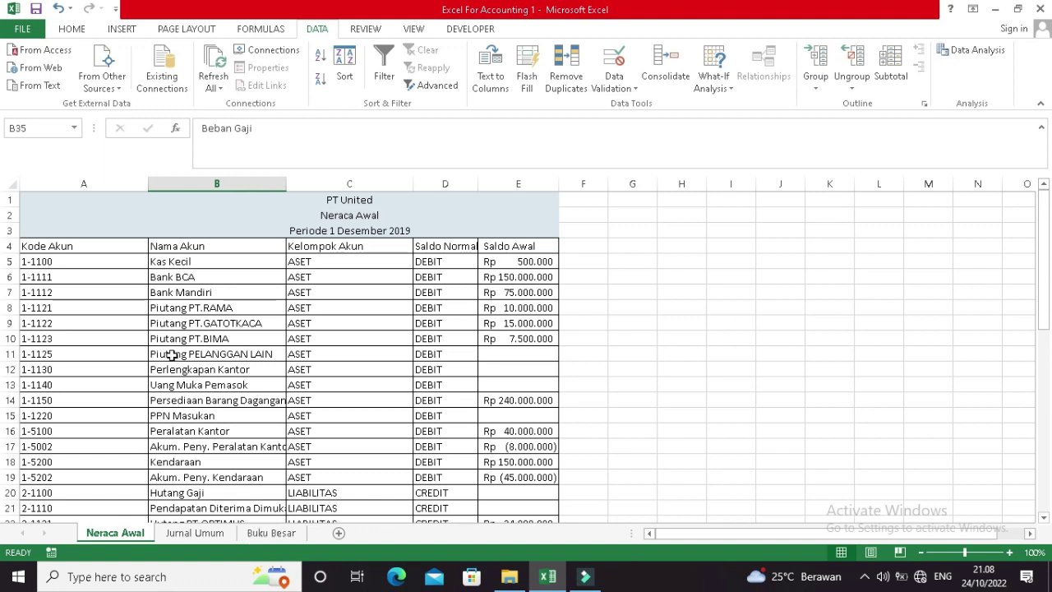
left_click(108, 246)
scroll(493, 270, "down", 5)
scroll(494, 270, "down", 7)
scroll(494, 271, "up", 12)
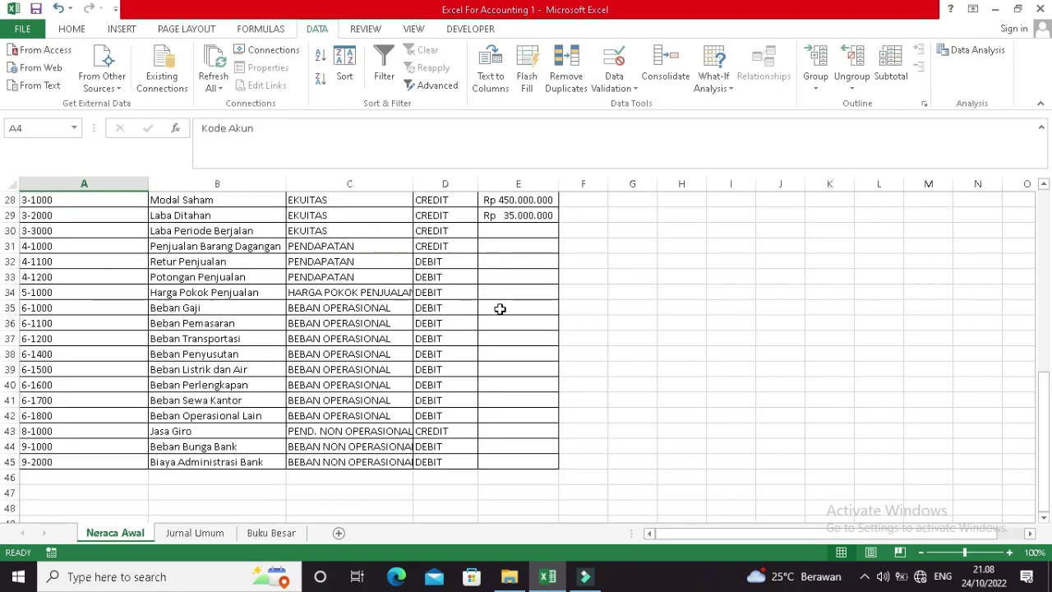
Copy the Nama Akun lookup formula from C5 on Buku Besar into the Saldo Normal cell C6.
left_click(520, 243)
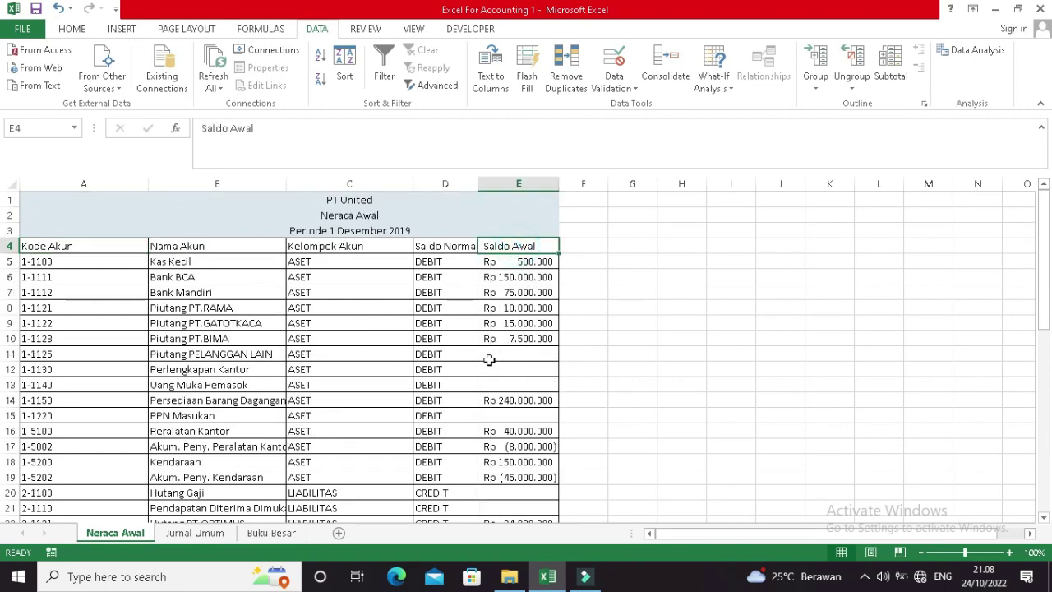
left_click(262, 532)
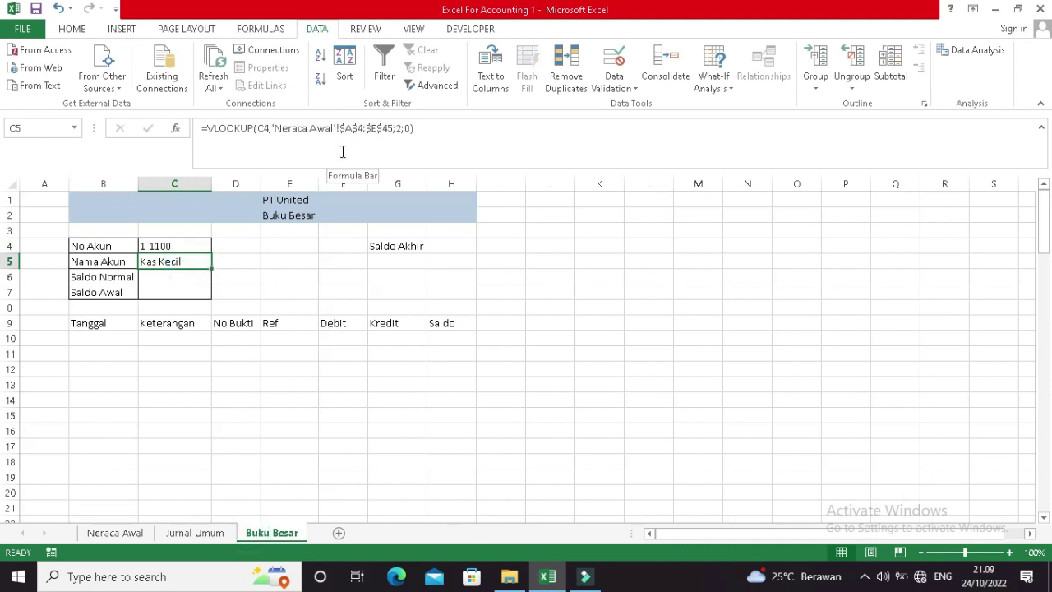
key("ctrl+c")
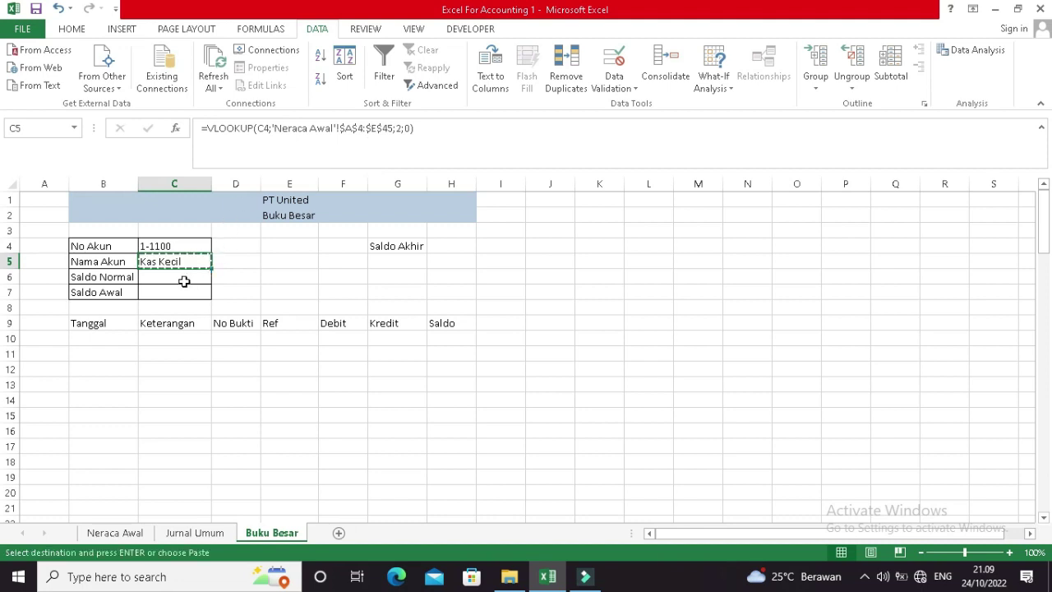
left_click(198, 277)
key("ctrl+v")
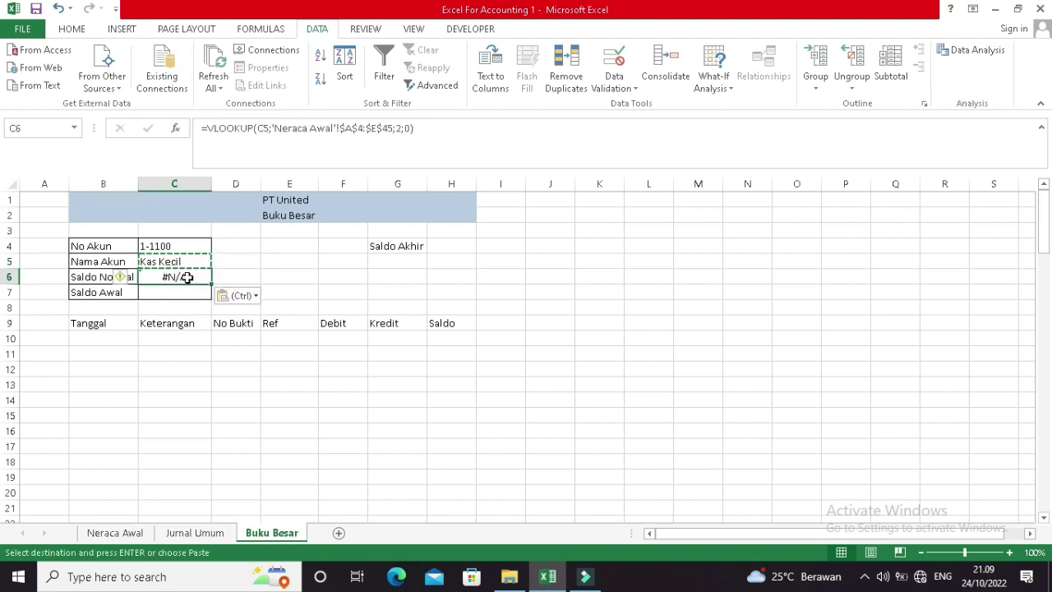
left_click(181, 263)
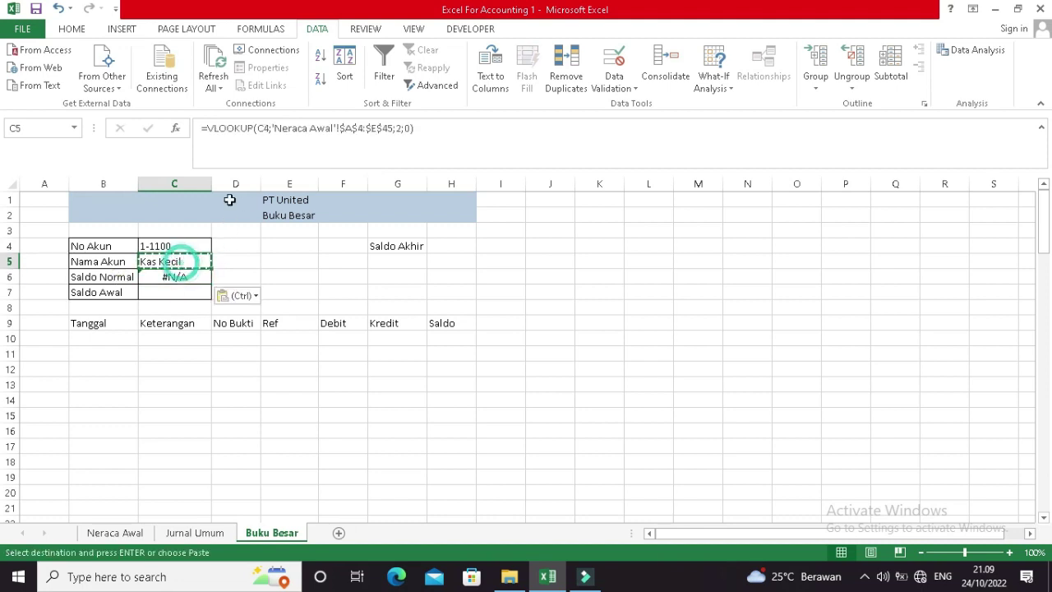
left_click(194, 274)
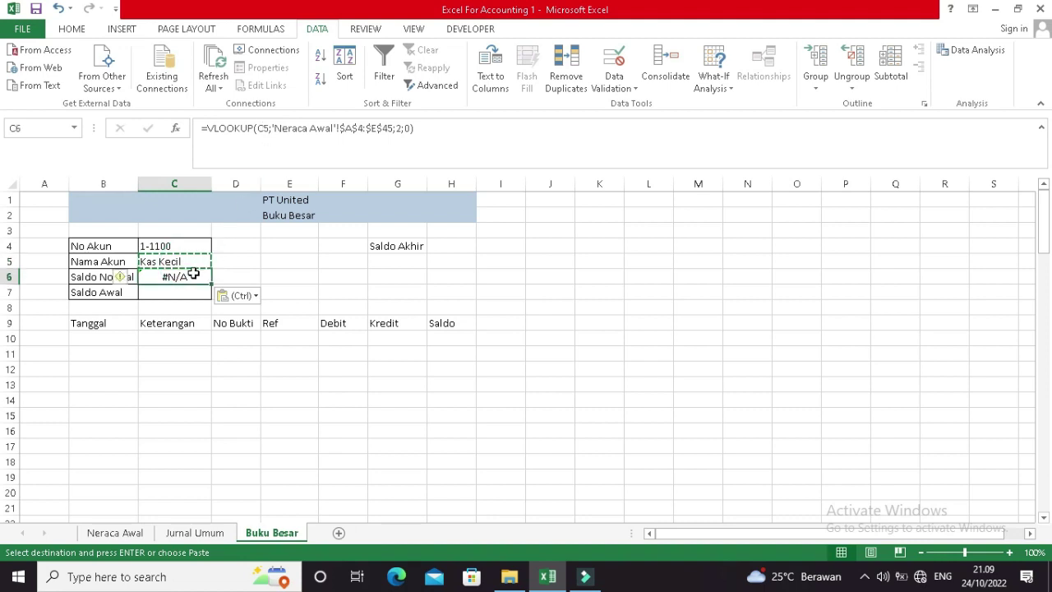
Correct the lookup value in the Saldo Normal formula in C6 to C4.
left_click(269, 130)
key("BackSpace")
key("BackSpace")
type("C4")
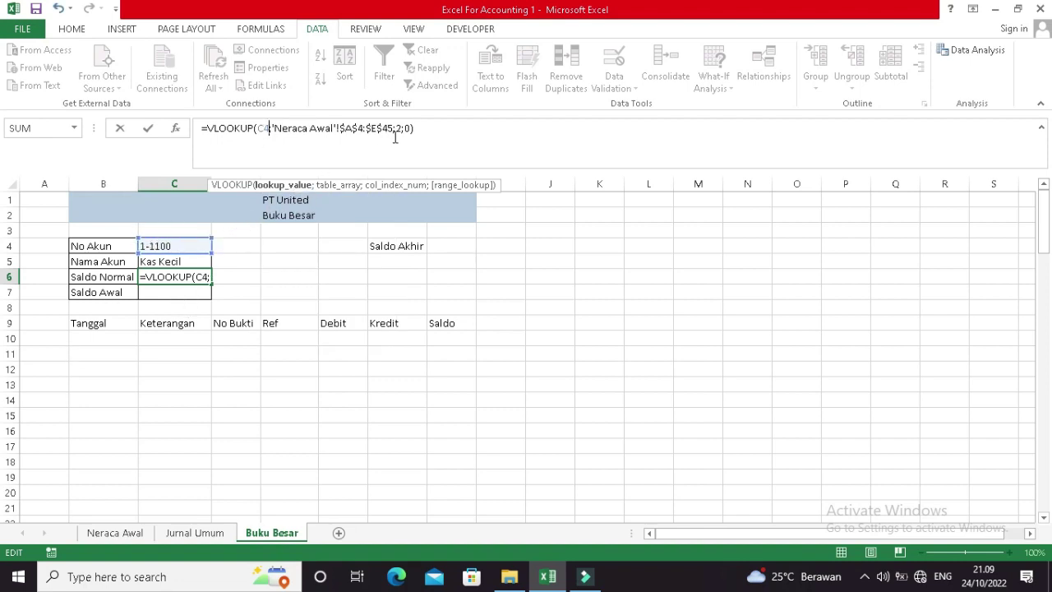
key("Return")
key("Up")
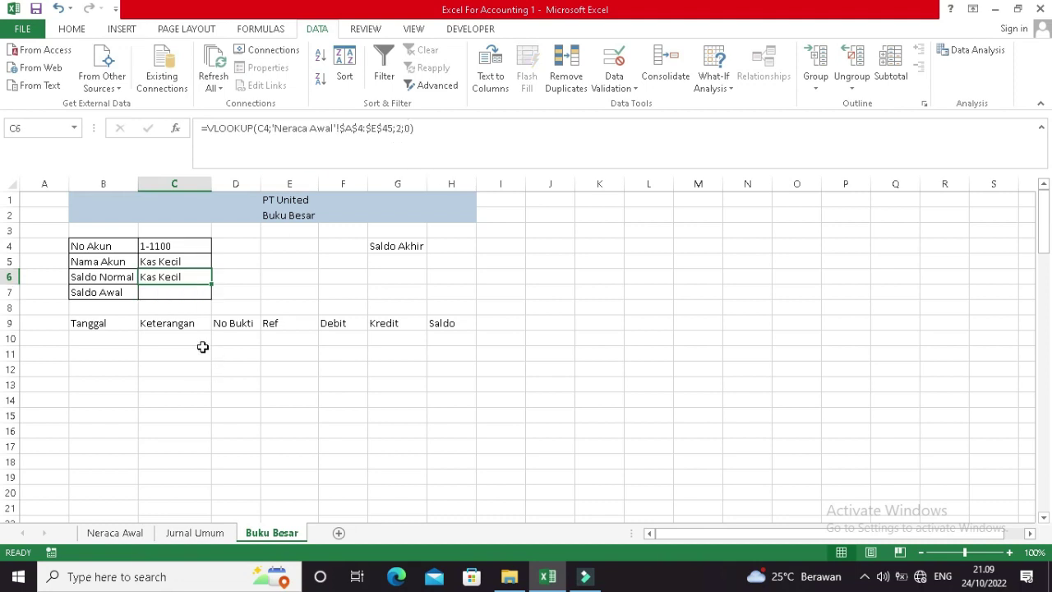
Check the Saldo Normal column's position on Neraca Awal and set the column index in the C6 formula to 4.
left_click(136, 533)
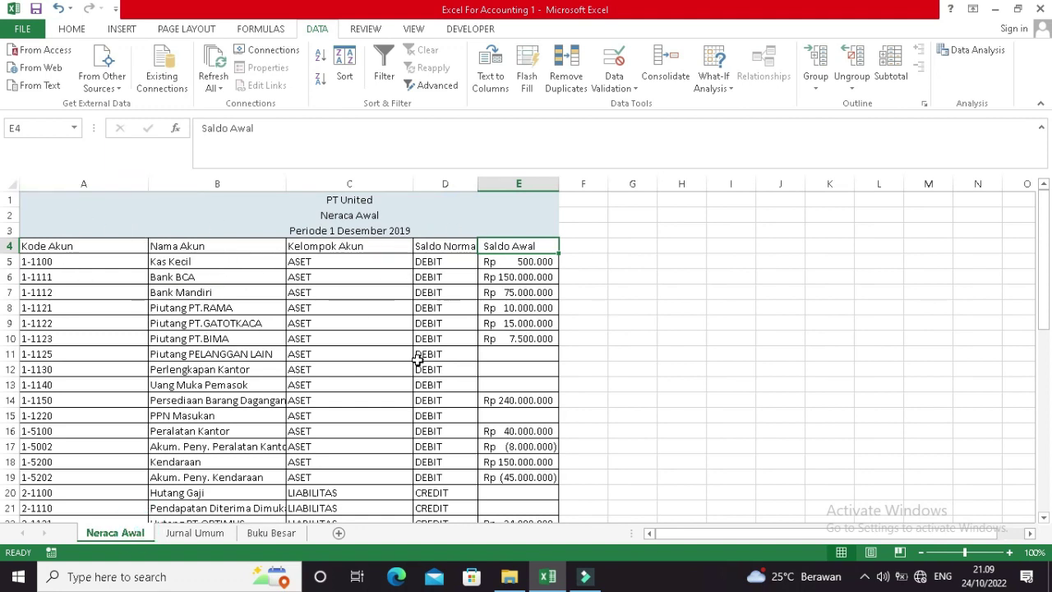
left_click(281, 533)
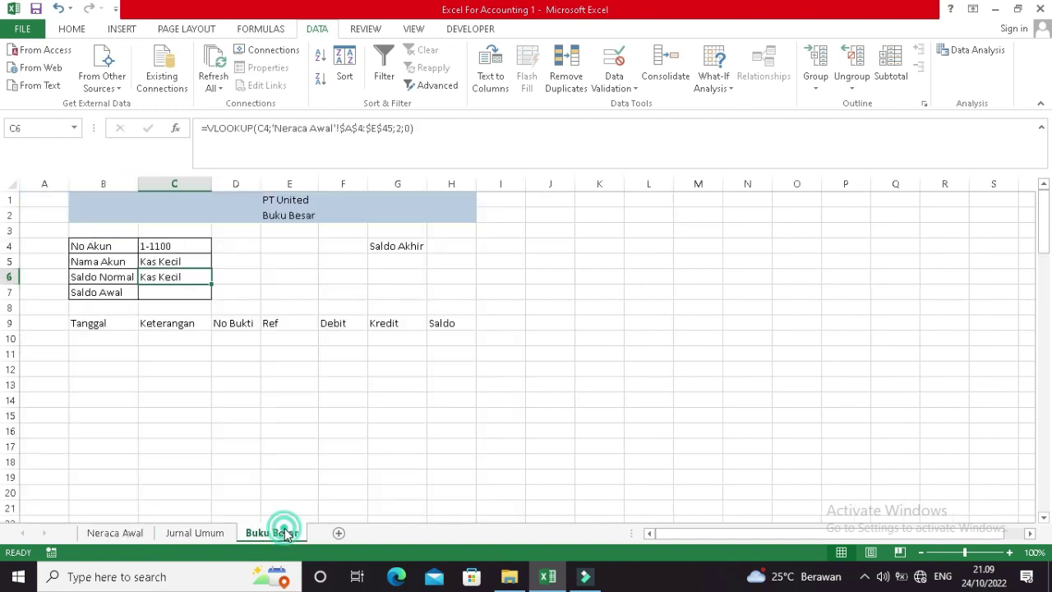
left_click(400, 129)
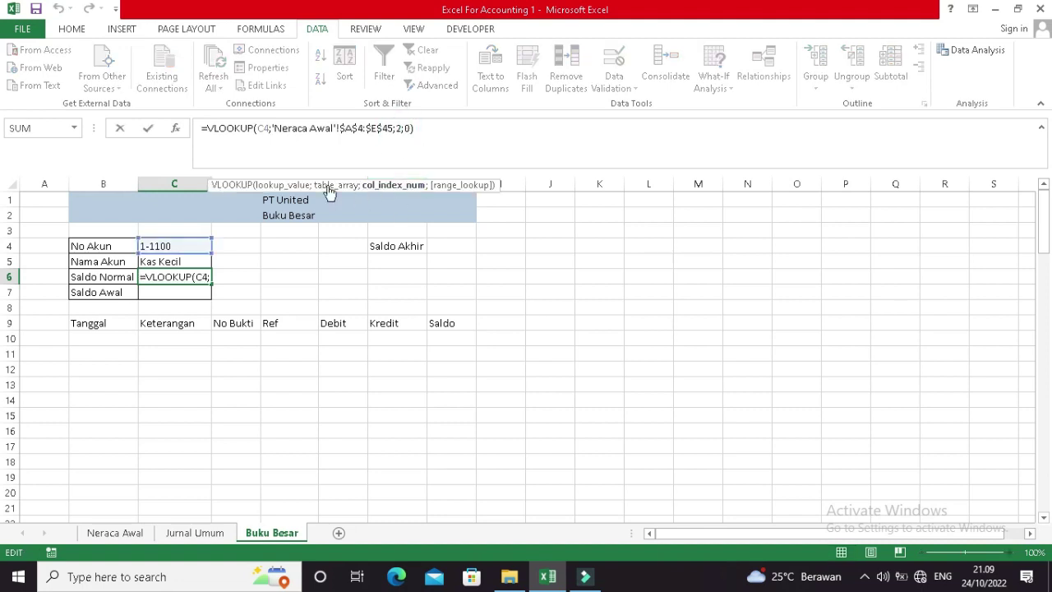
left_click(204, 278)
left_click(400, 129)
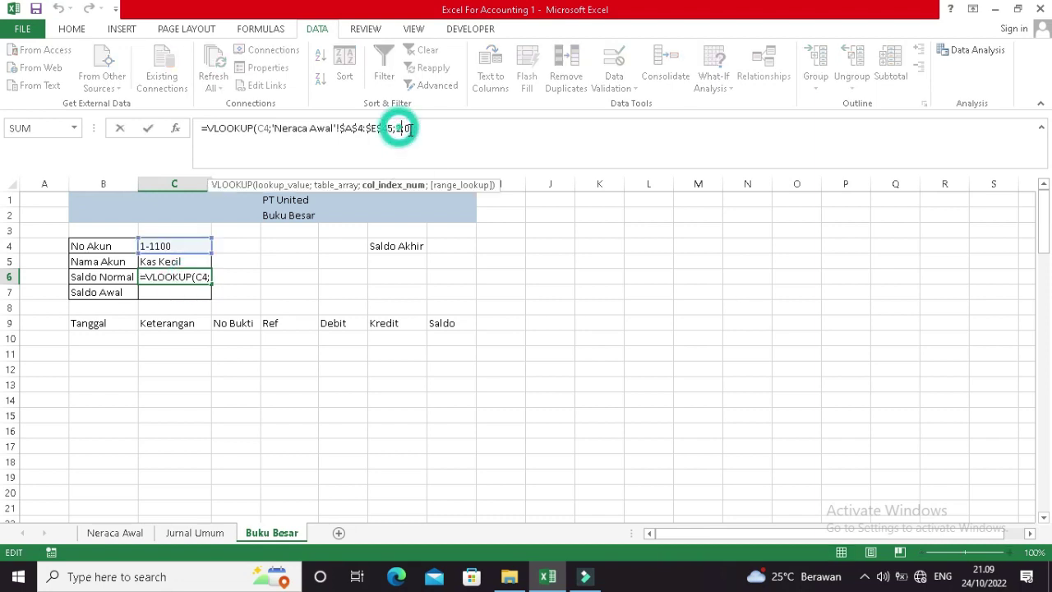
key("BackSpace")
type("4")
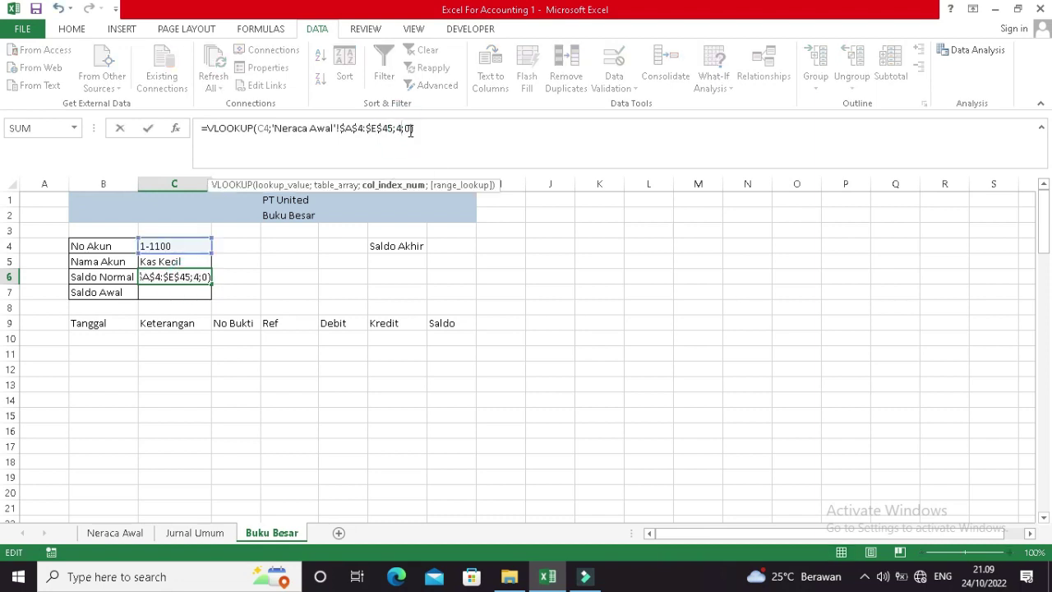
key("Return")
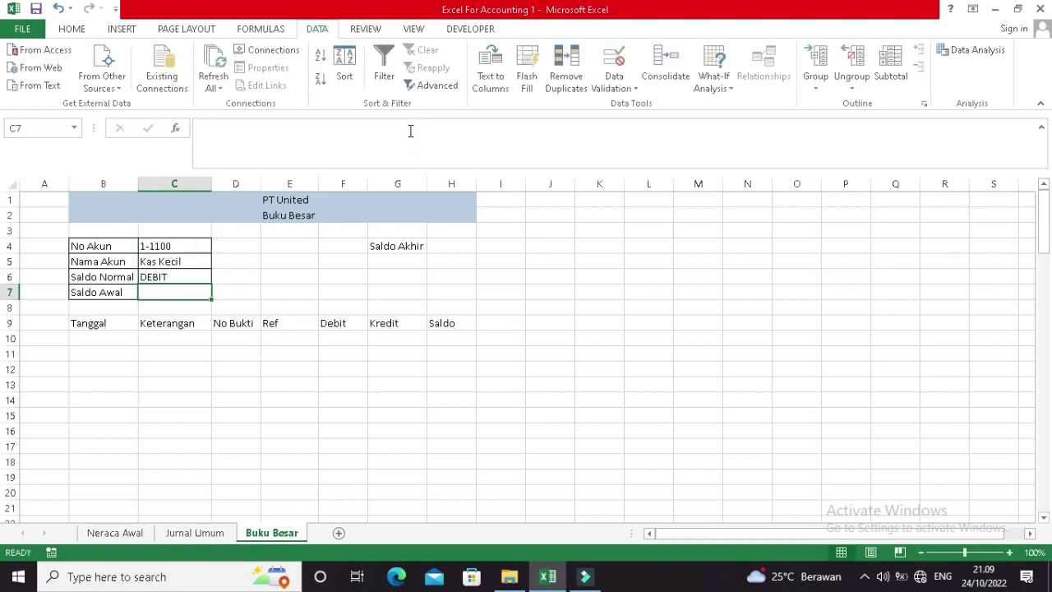
key("Up")
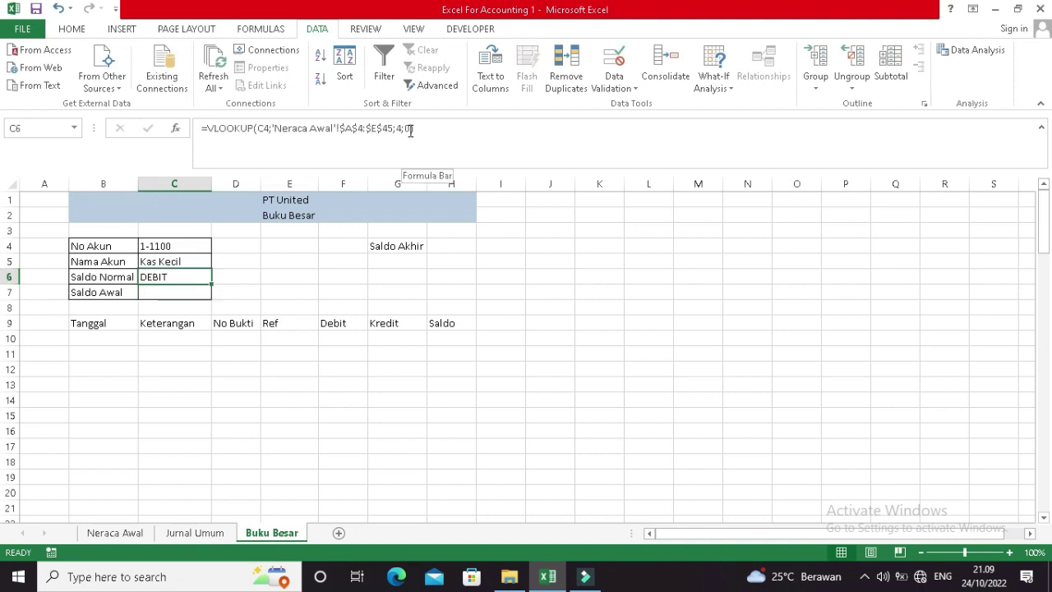
Copy the Saldo Normal formula into the Saldo Awal cell C7 and set its lookup value to C4.
key("ctrl+c")
left_click(174, 294)
key("ctrl+v")
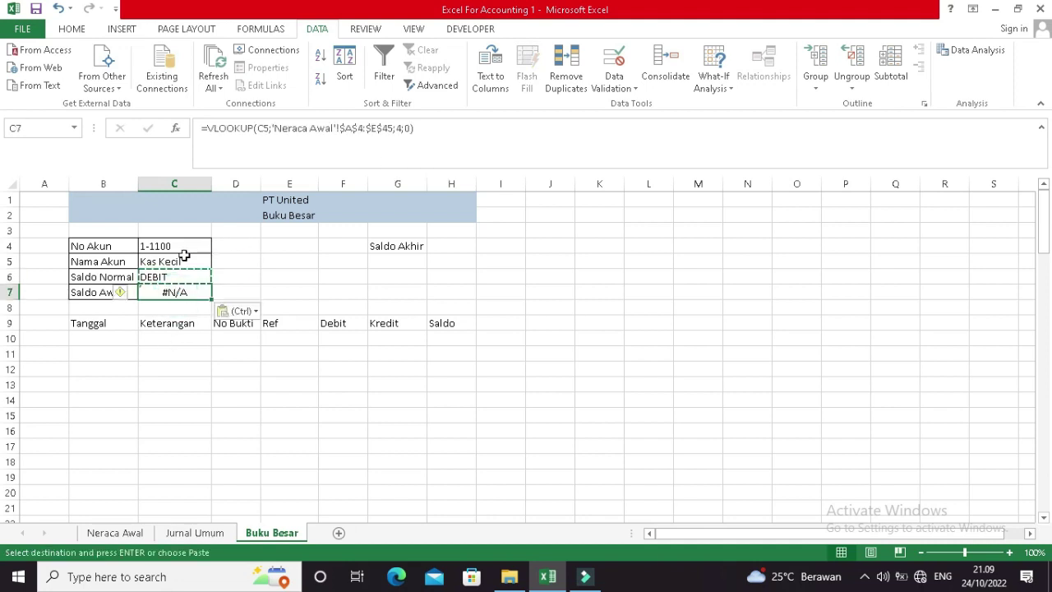
left_click(269, 129)
key("BackSpace")
type("4")
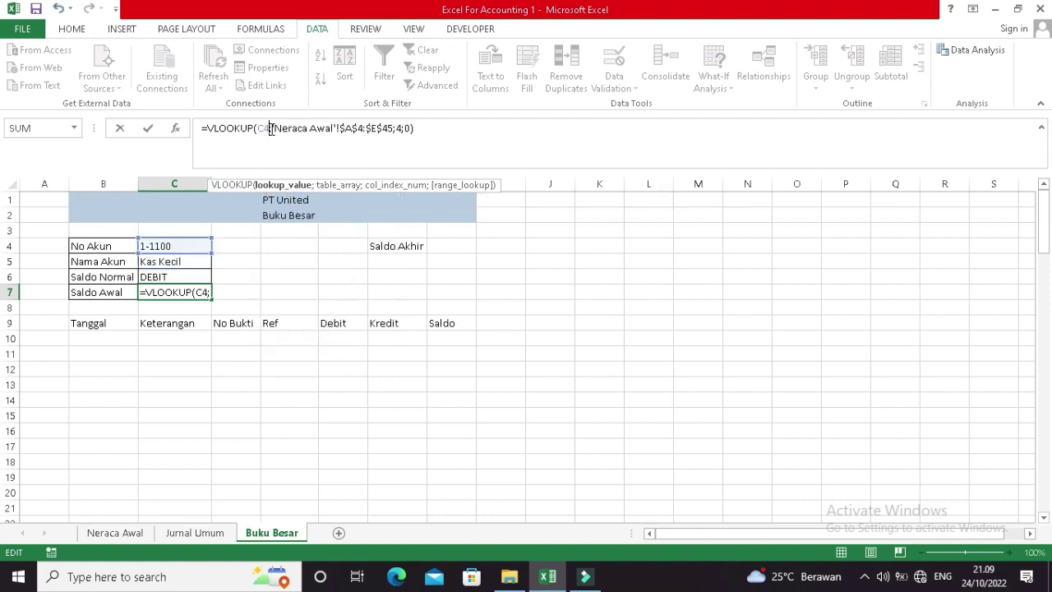
Set the column index in the C7 formula to 5 and apply the Rp Accounting number format to the cell.
left_click(401, 129)
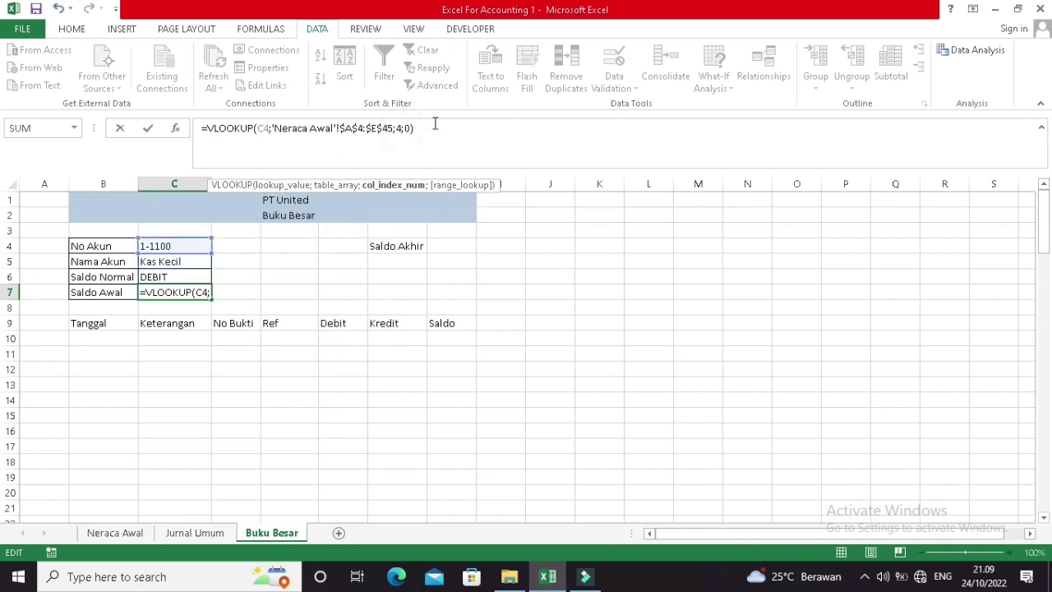
key("BackSpace")
type("5")
key("Return")
key("Up")
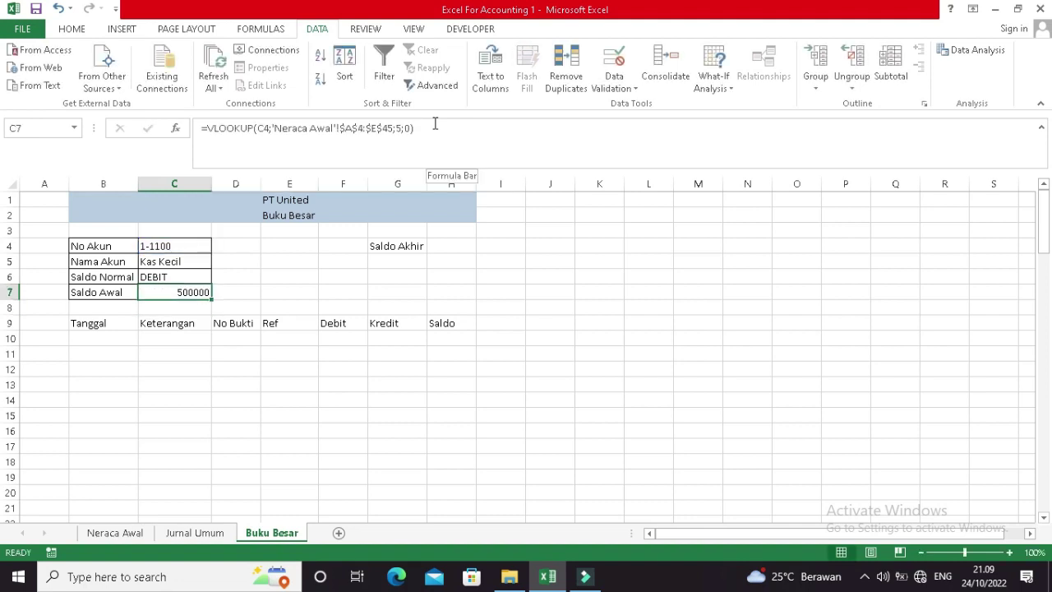
left_click(74, 30)
left_click(496, 80)
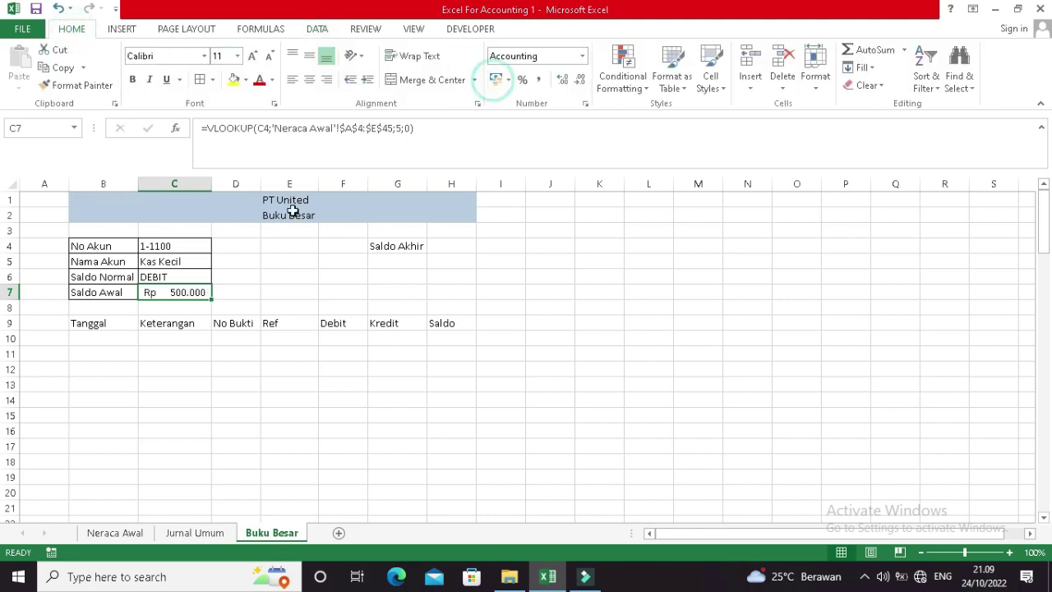
left_click(278, 293)
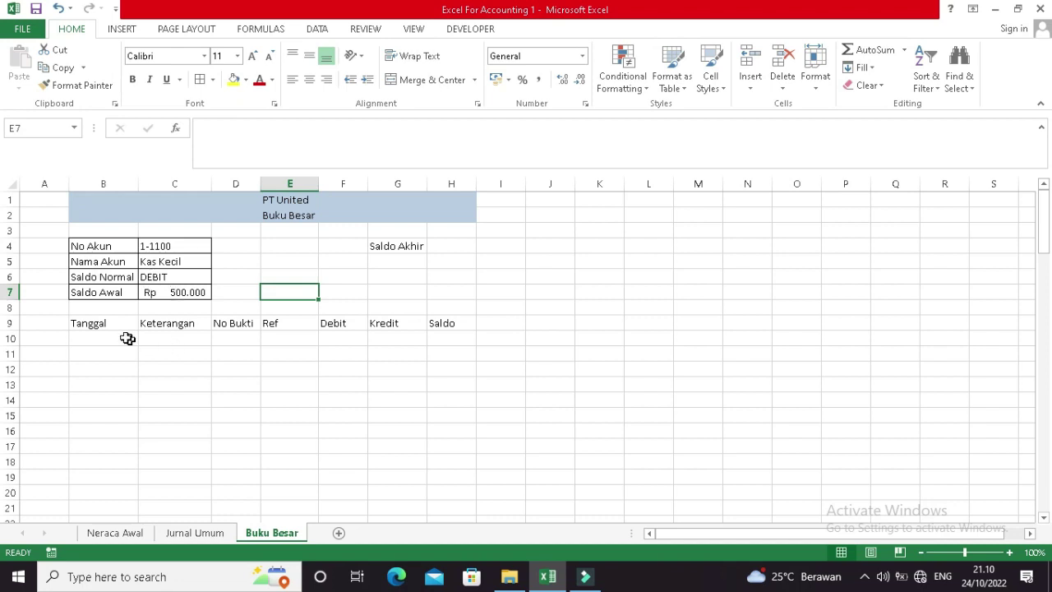
Widen the Debit and Kredit columns, F and G, of the Buku Besar ledger.
left_click(102, 339)
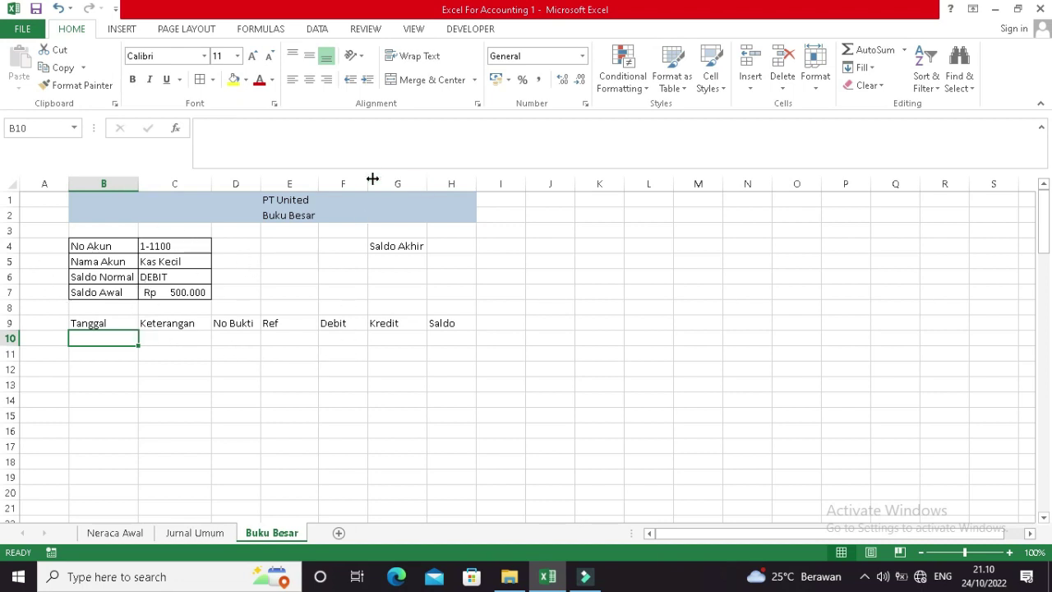
left_click_drag(368, 178, 470, 182)
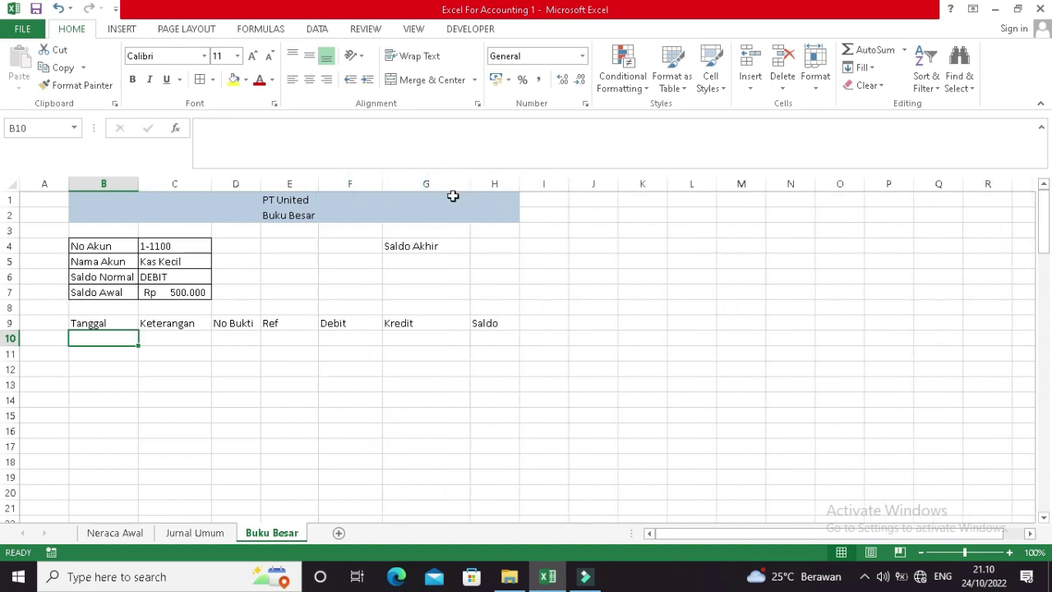
left_click_drag(389, 183, 403, 183)
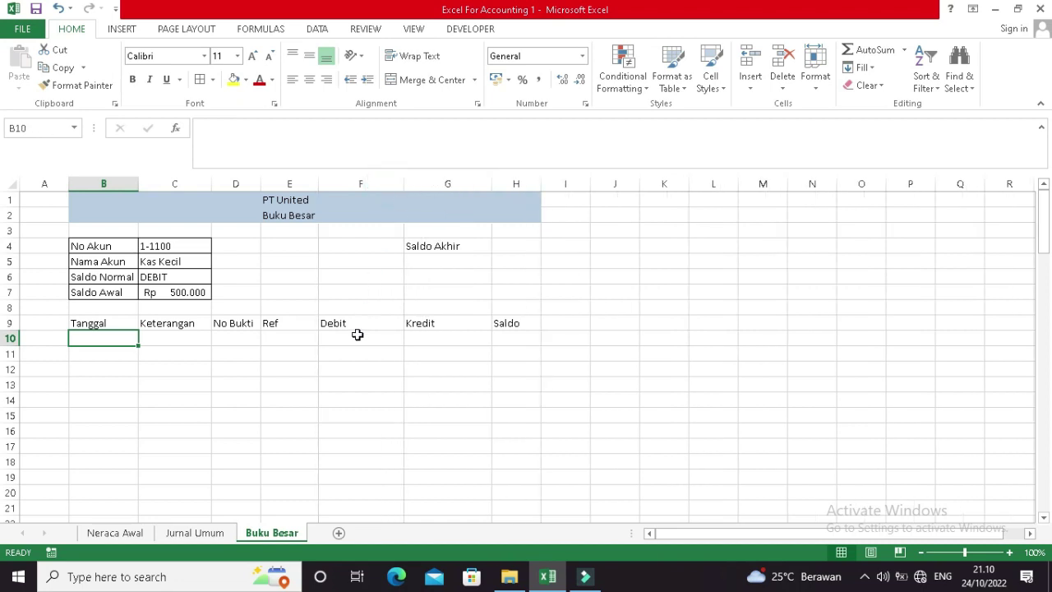
left_click(357, 337)
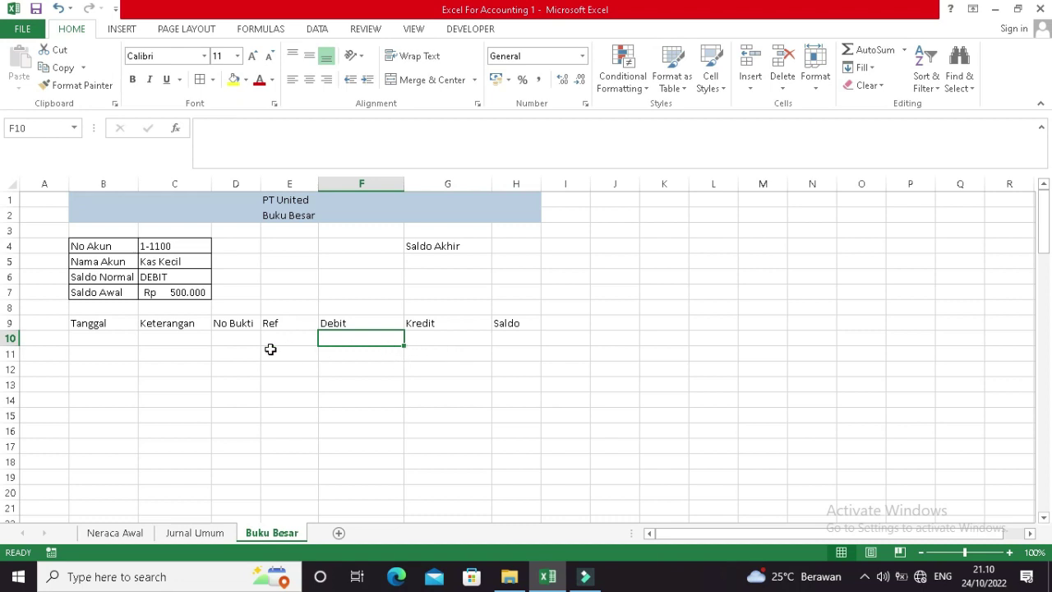
Enter Saldo Awal as the Keterangan of the first ledger row in C10.
left_click(184, 349)
left_click(182, 337)
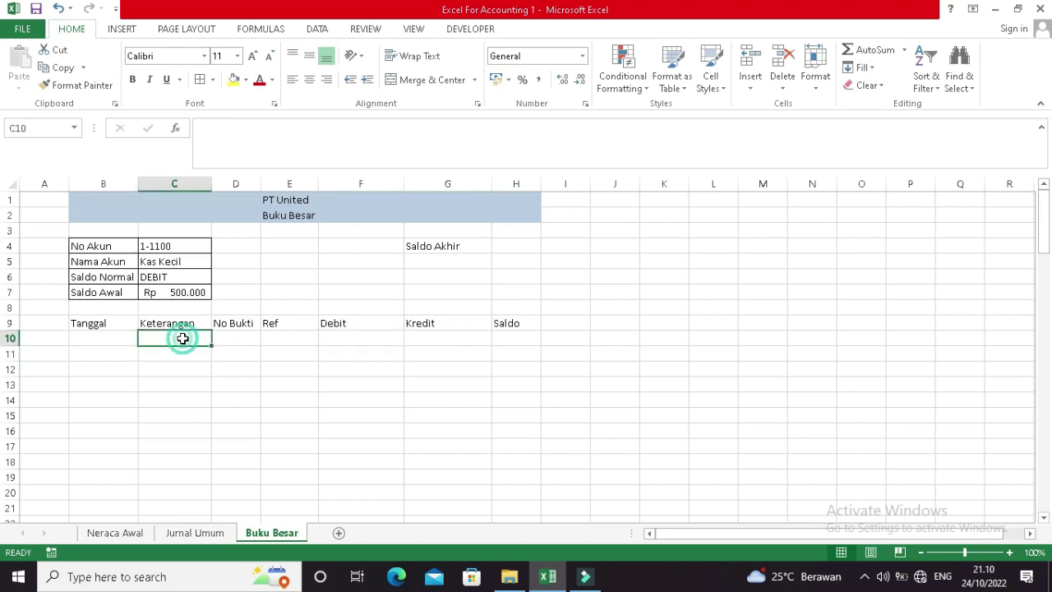
type("Saldo A")
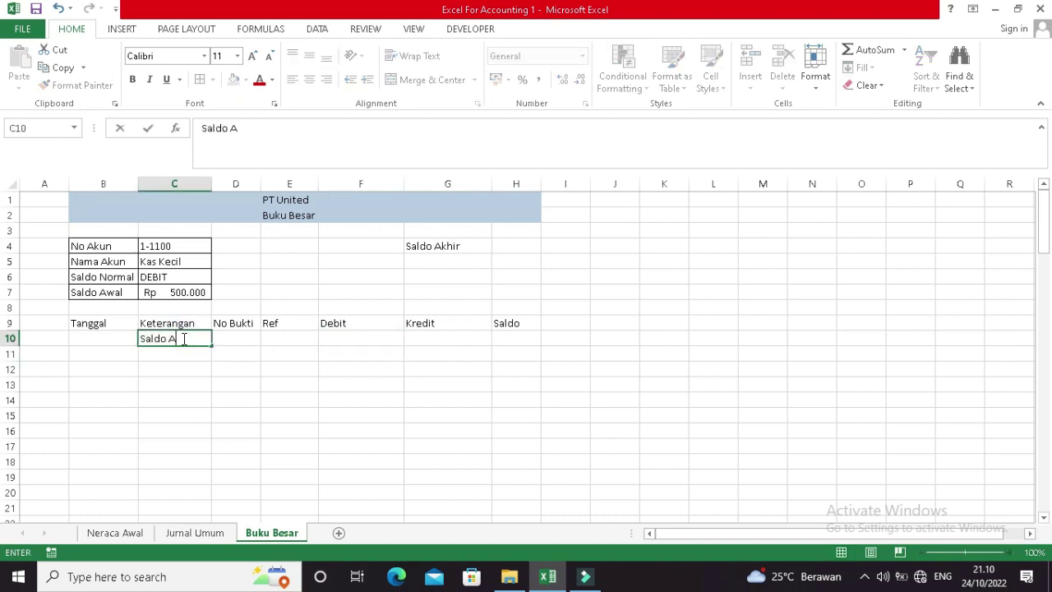
type("wal")
key("Return")
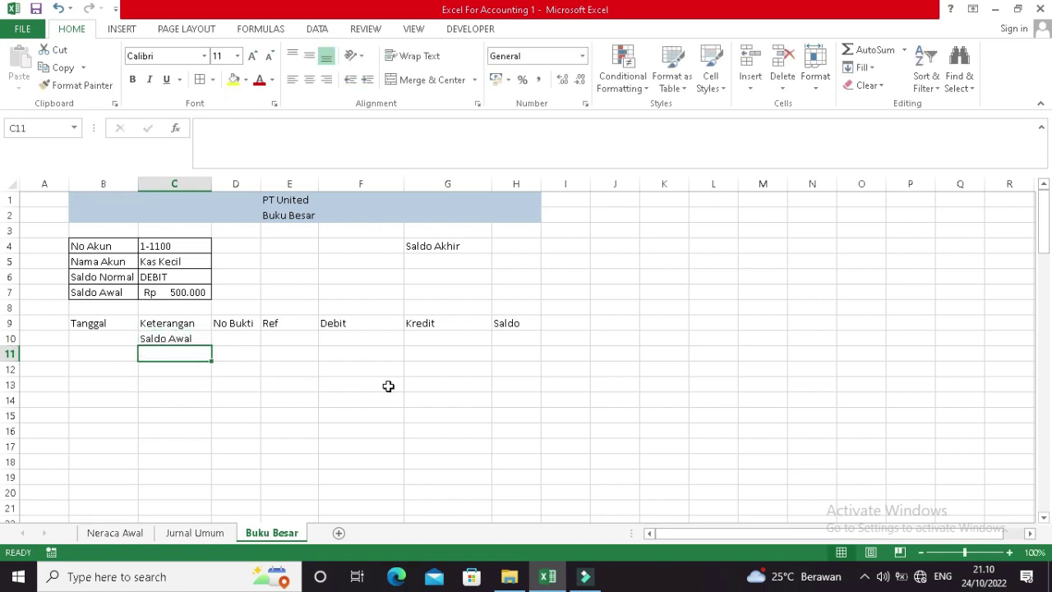
Link the first ledger row's Saldo in H10 to the account's opening balance with =C7.
left_click(509, 337)
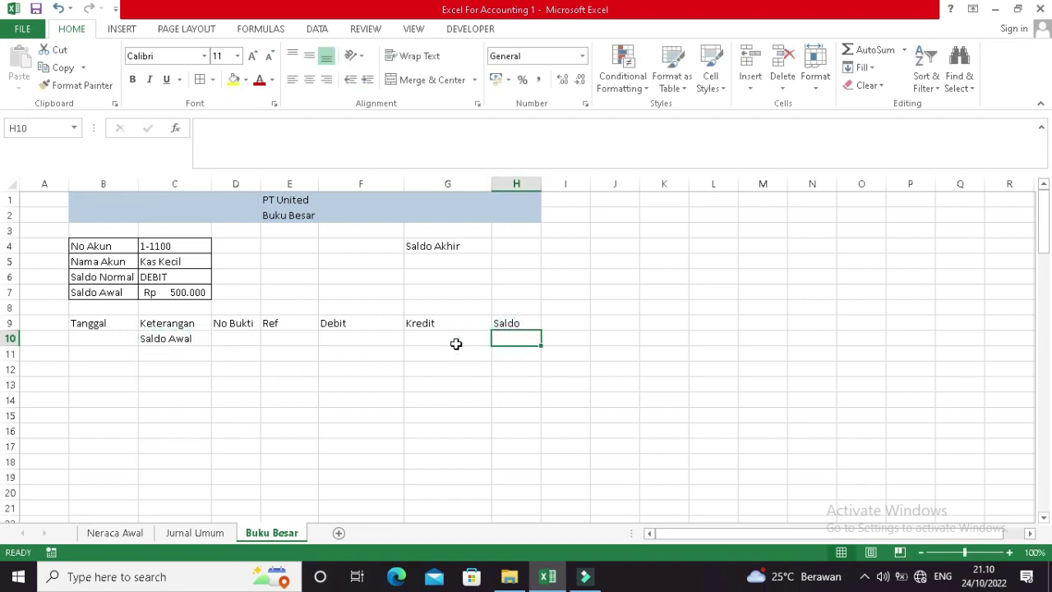
type("=")
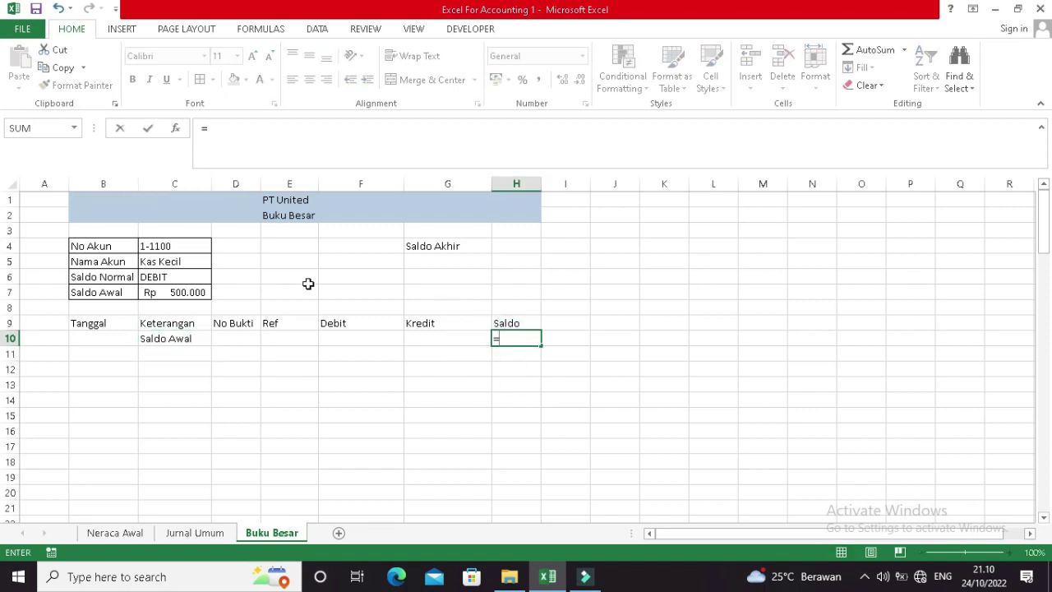
left_click(188, 293)
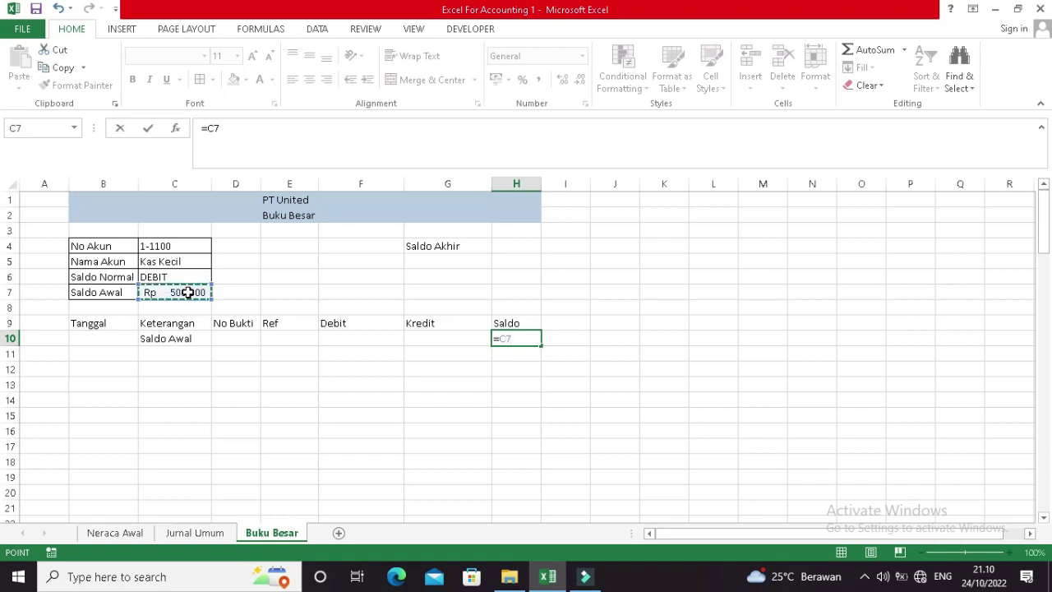
key("Return")
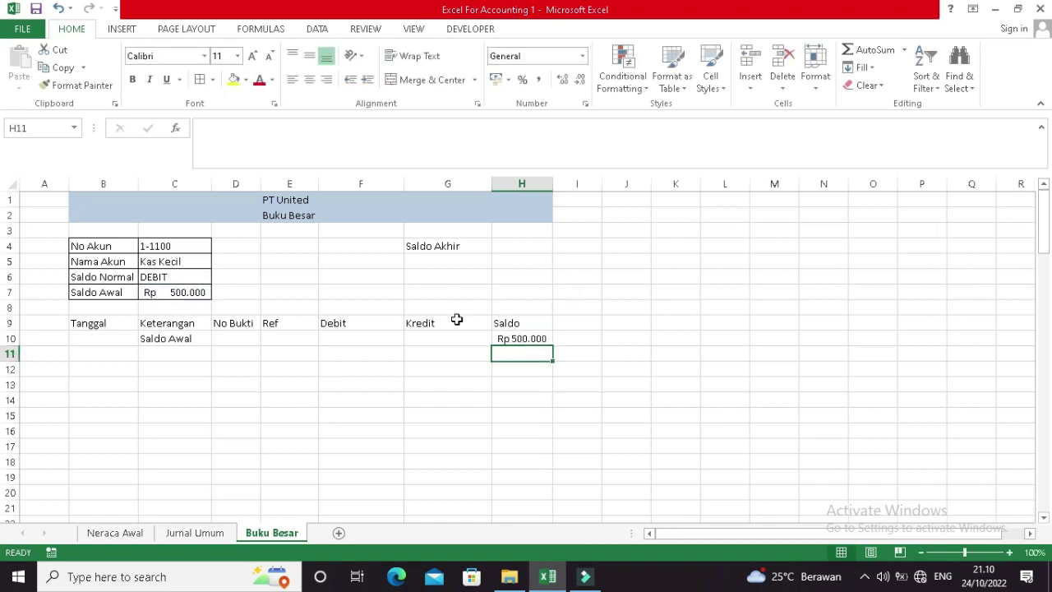
Apply all borders to the ledger table in columns B to H, from the row 9 headings down through the empty transaction rows.
left_click_drag(92, 322, 501, 492)
left_click(199, 79)
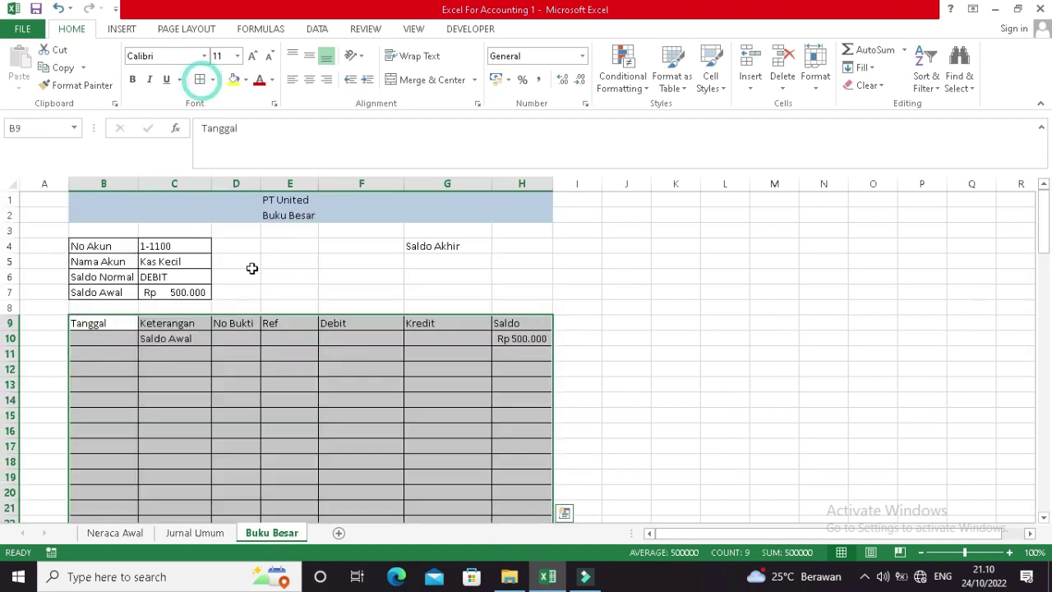
left_click(329, 359)
scroll(222, 368, "down", 1)
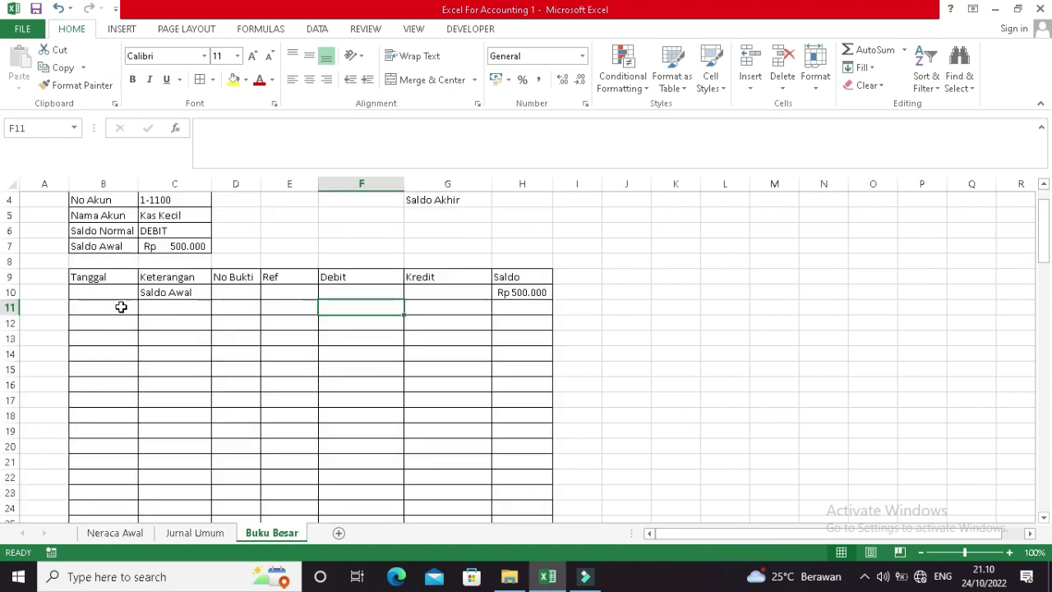
left_click(463, 305)
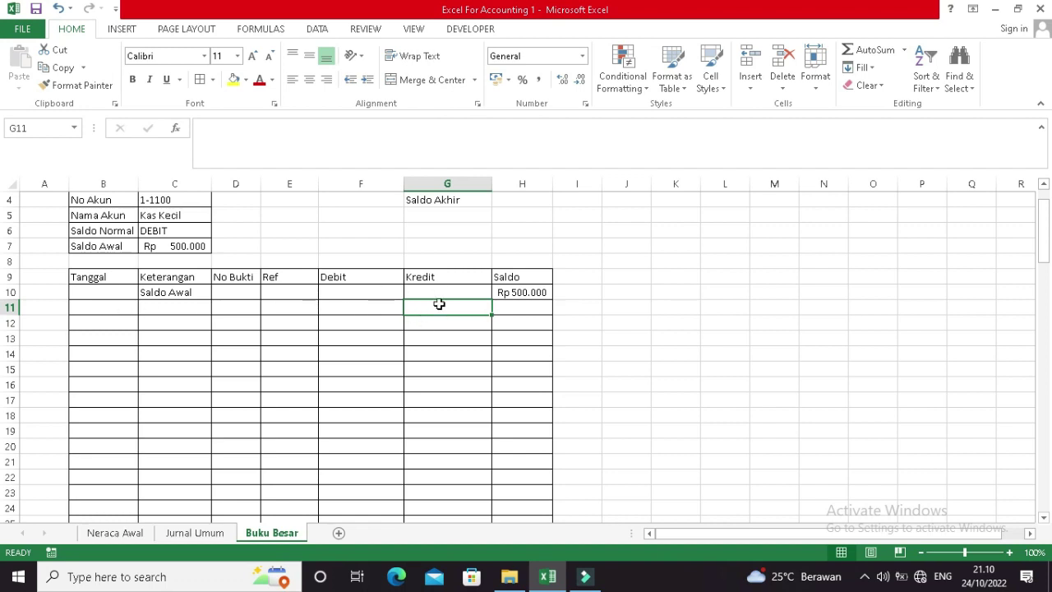
Examine the No Akun column of Jurnal Umum against the account number selected in C4 of Buku Besar.
key("Left")
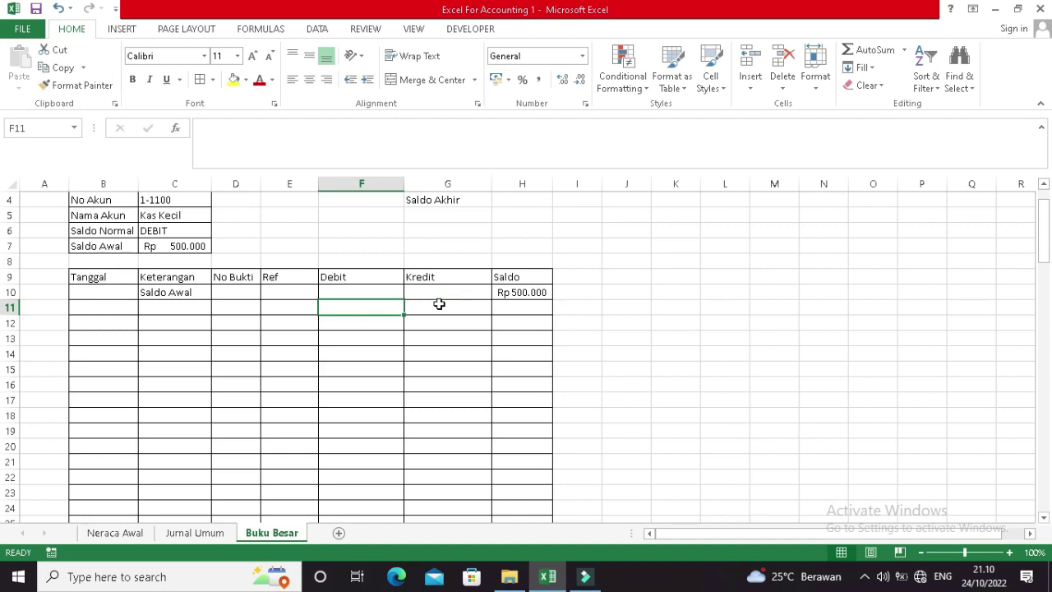
scroll(439, 304, "up", 1)
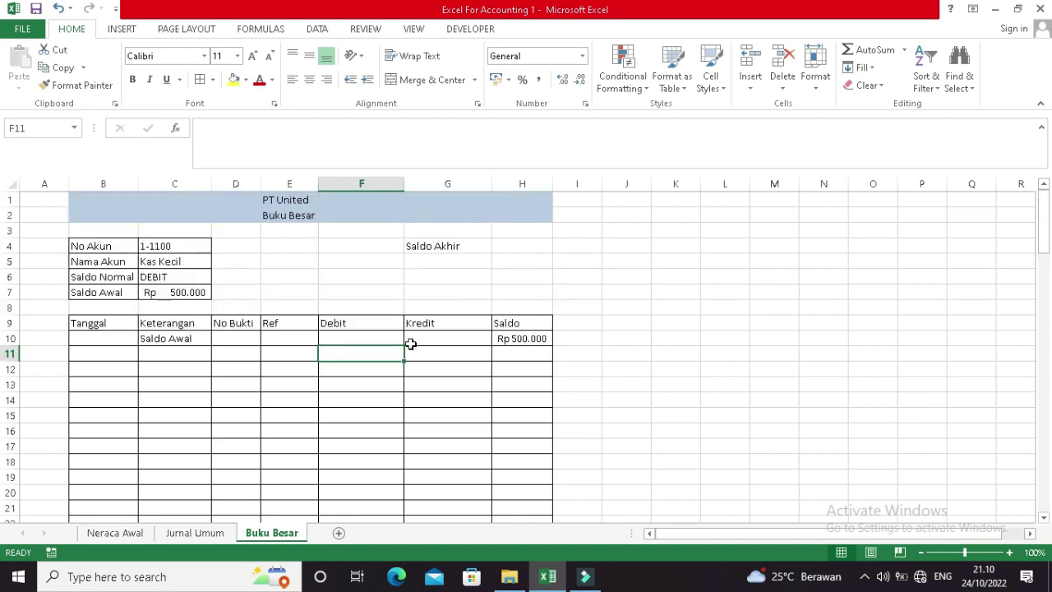
left_click(170, 246)
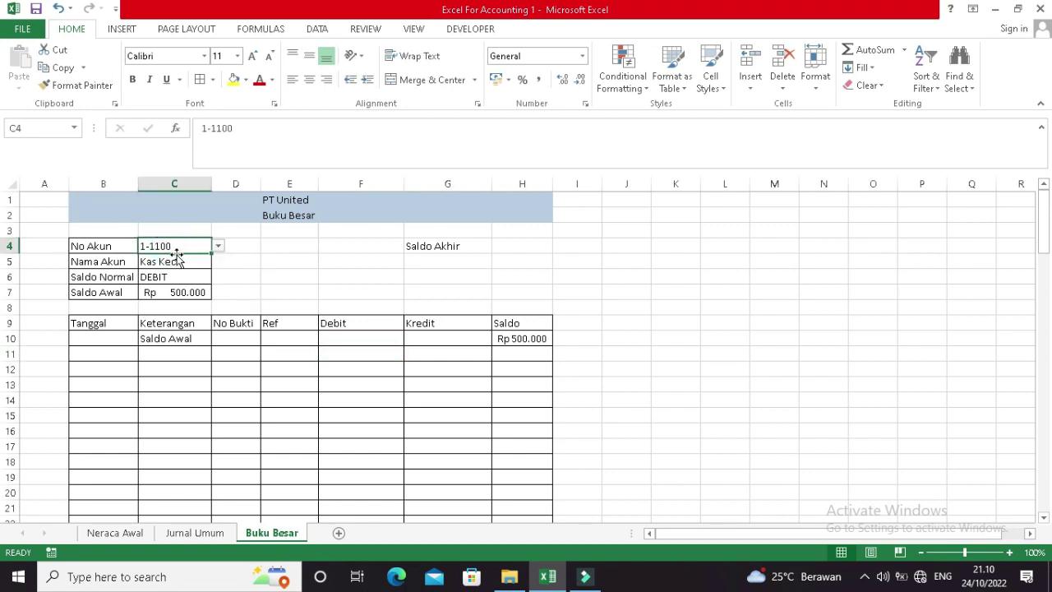
left_click(201, 532)
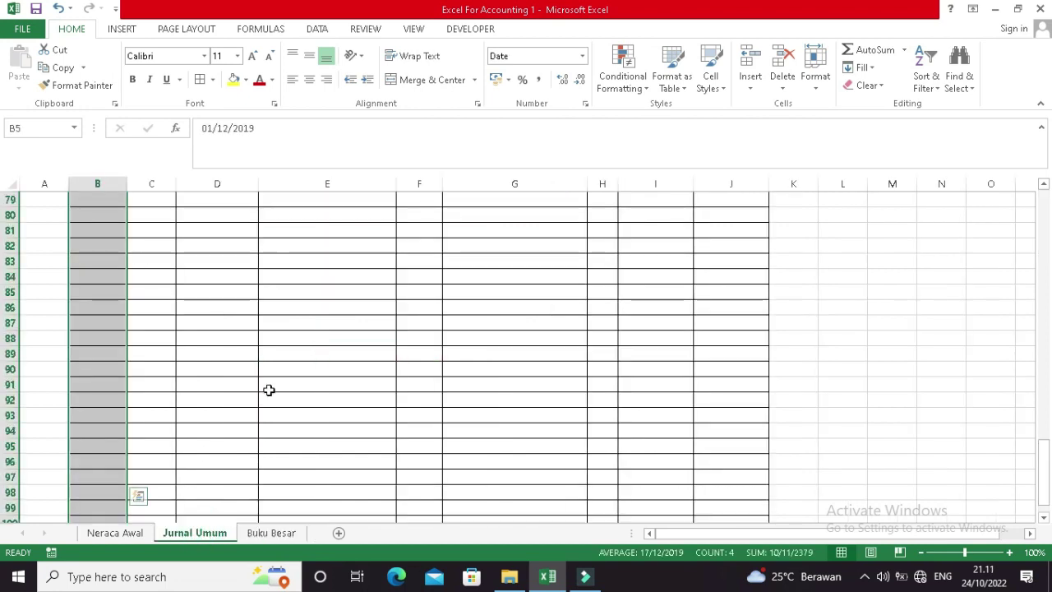
scroll(773, 326, "up", 4)
left_click_drag(1043, 373, 1044, 191)
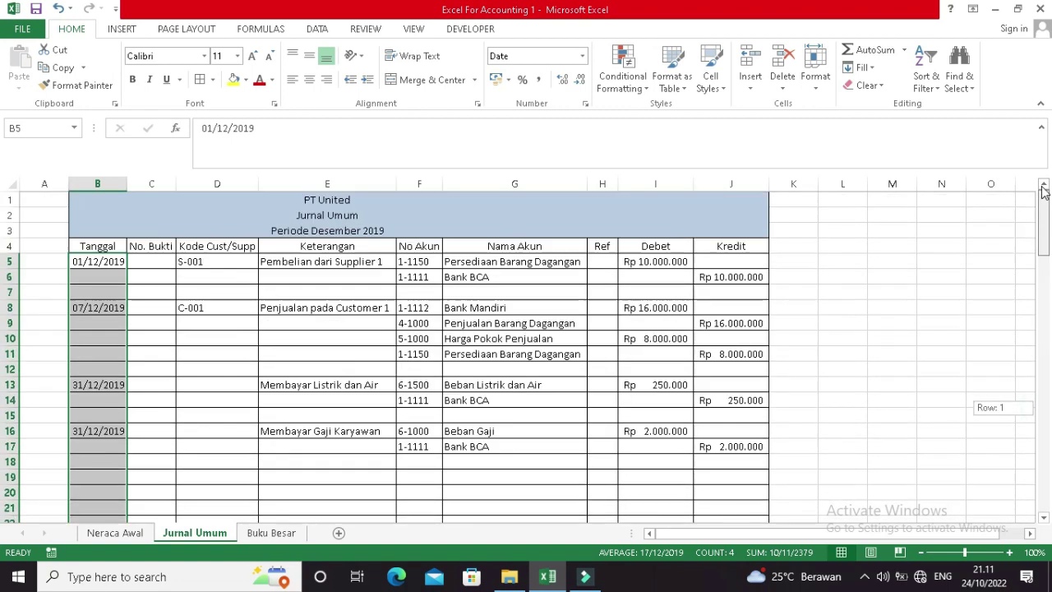
left_click(419, 263)
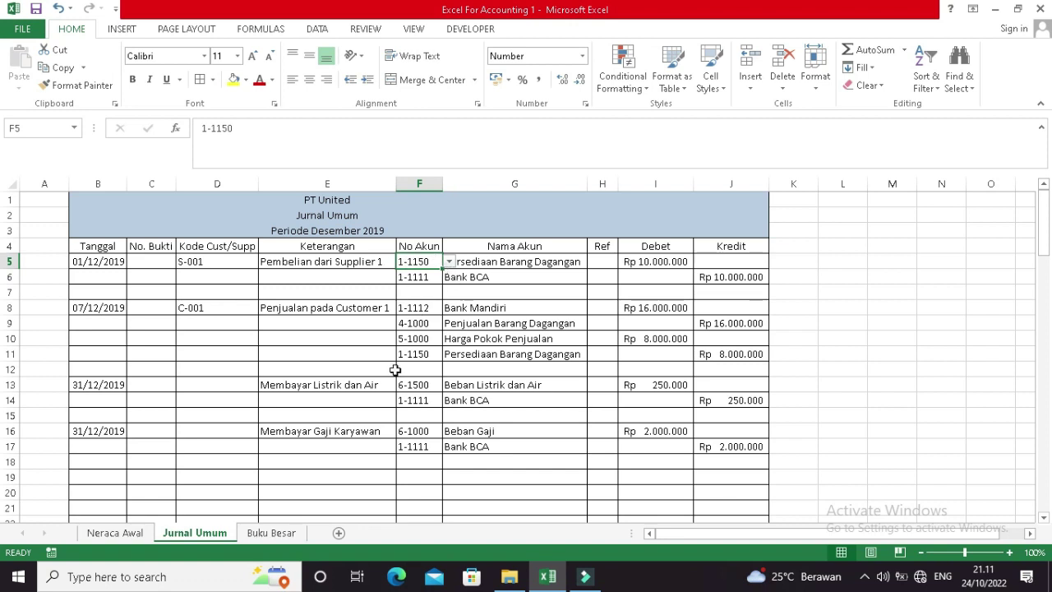
left_click(278, 533)
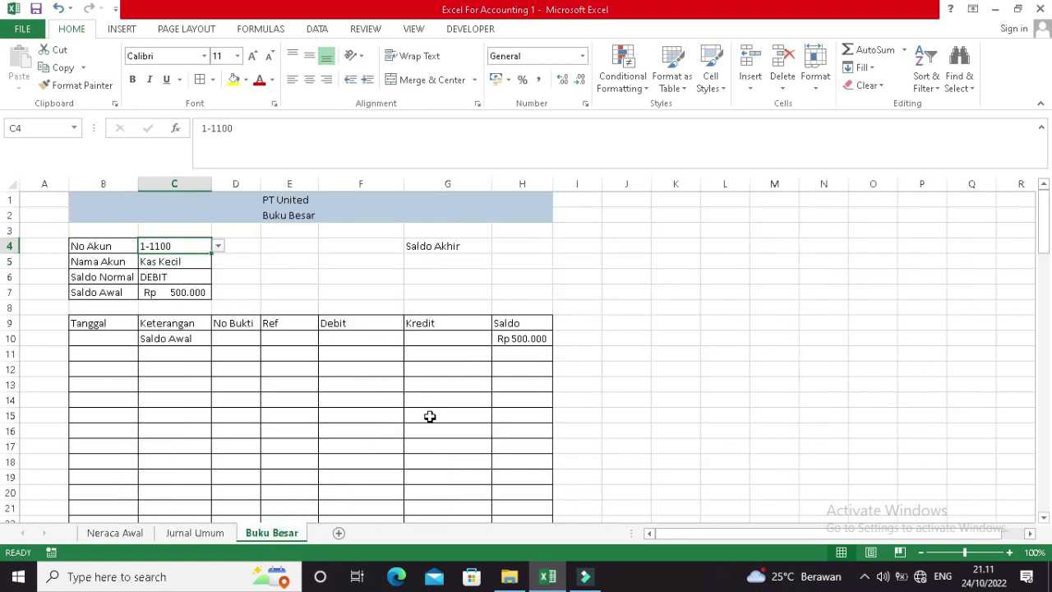
Enter =IF($C$4='Jurnal Umum'!F5;'Jurnal Umum'!I5;0) as the Debit formula in F10 of Buku Besar.
left_click(363, 339)
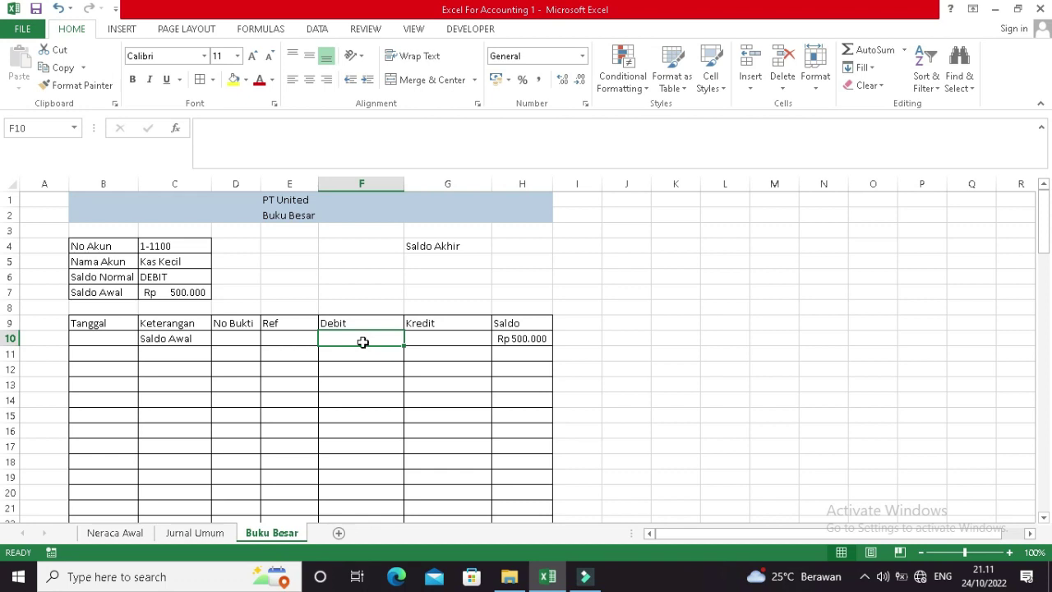
type("=")
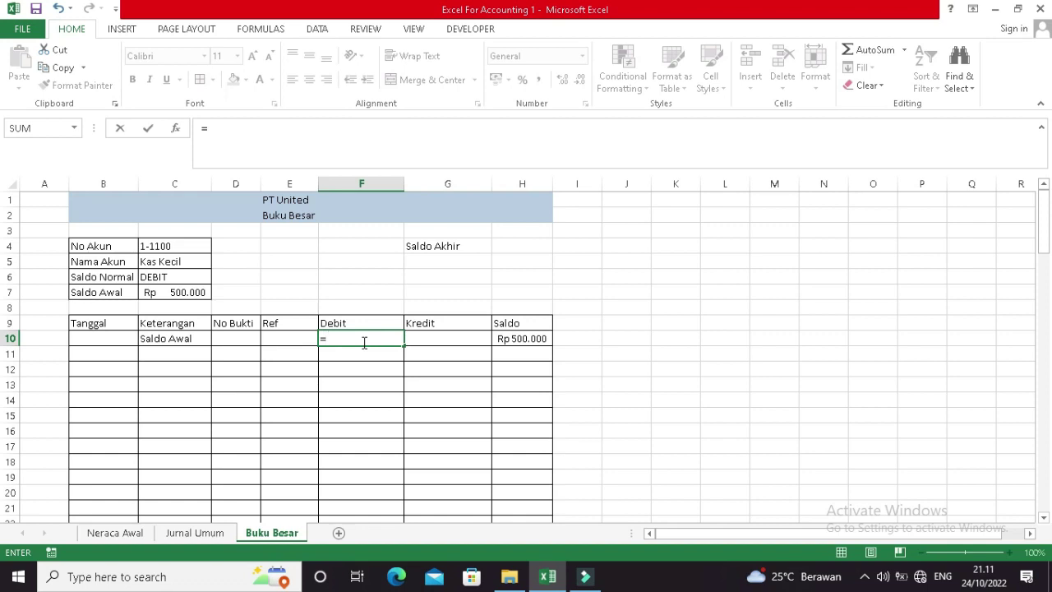
type("IF(")
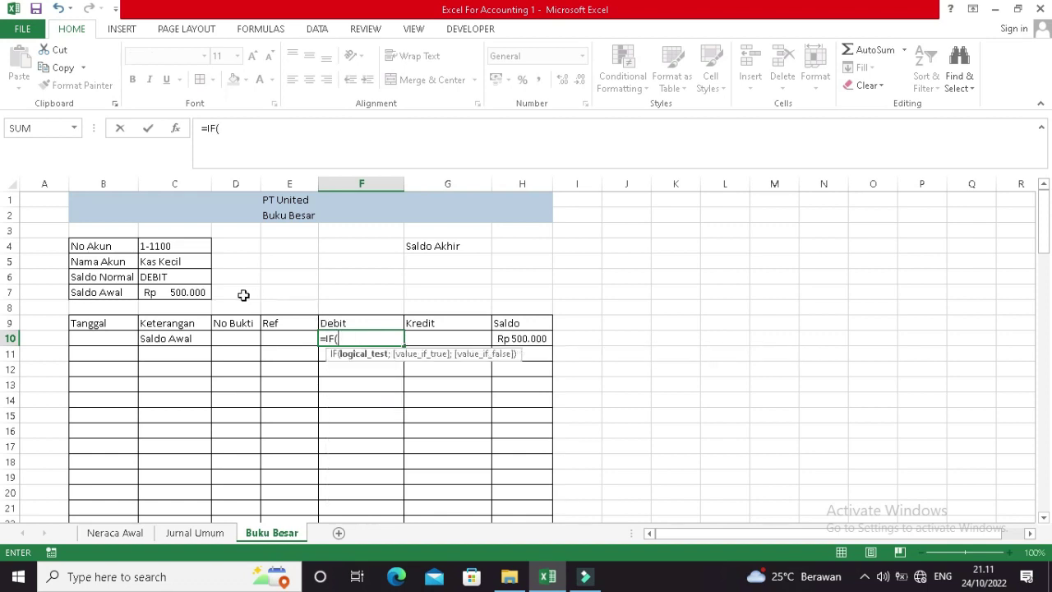
left_click(176, 245)
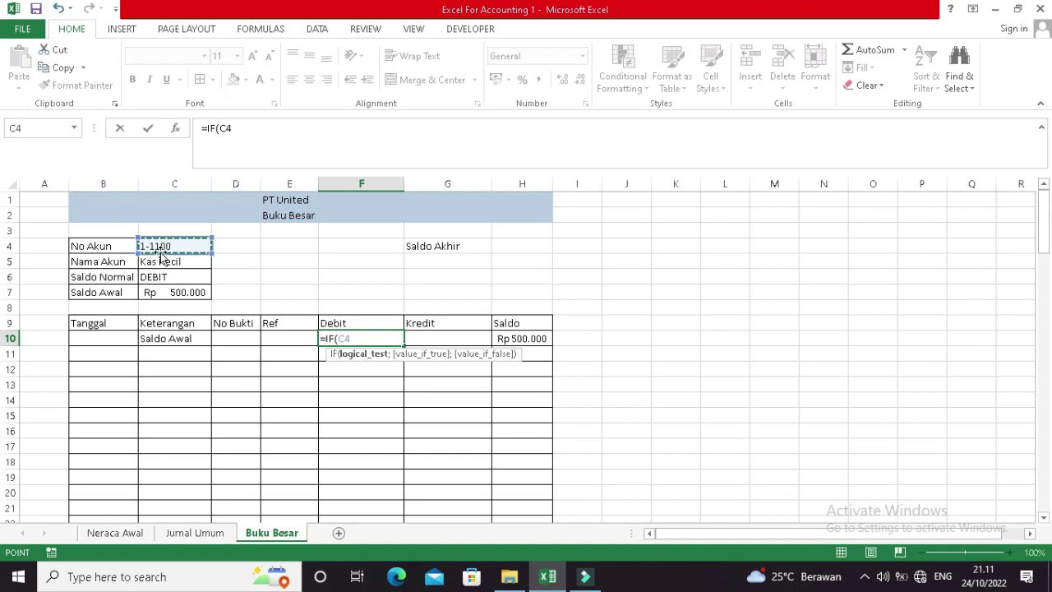
key("F4")
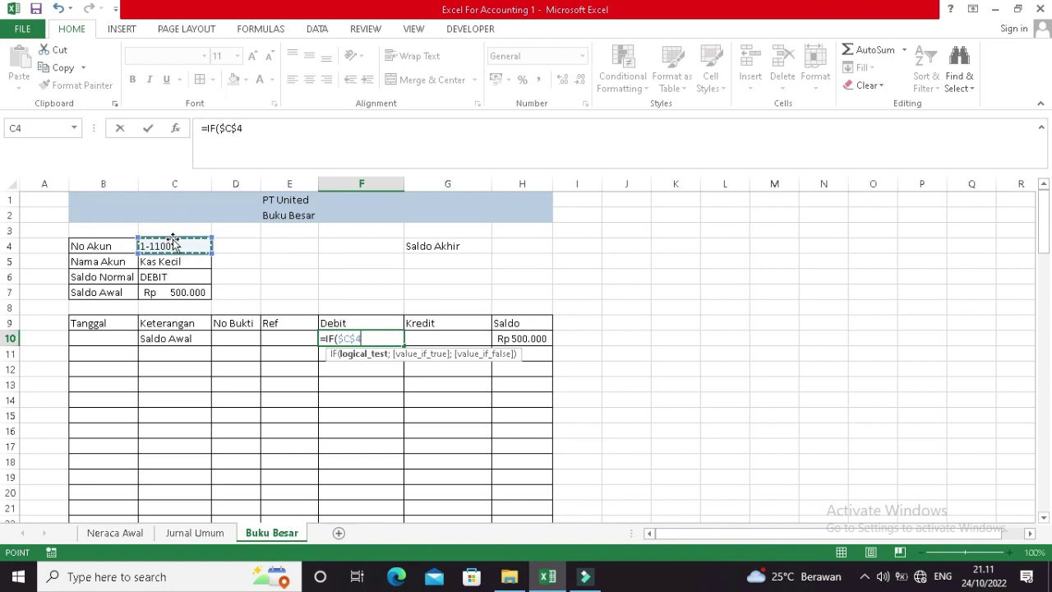
type("=")
left_click(183, 533)
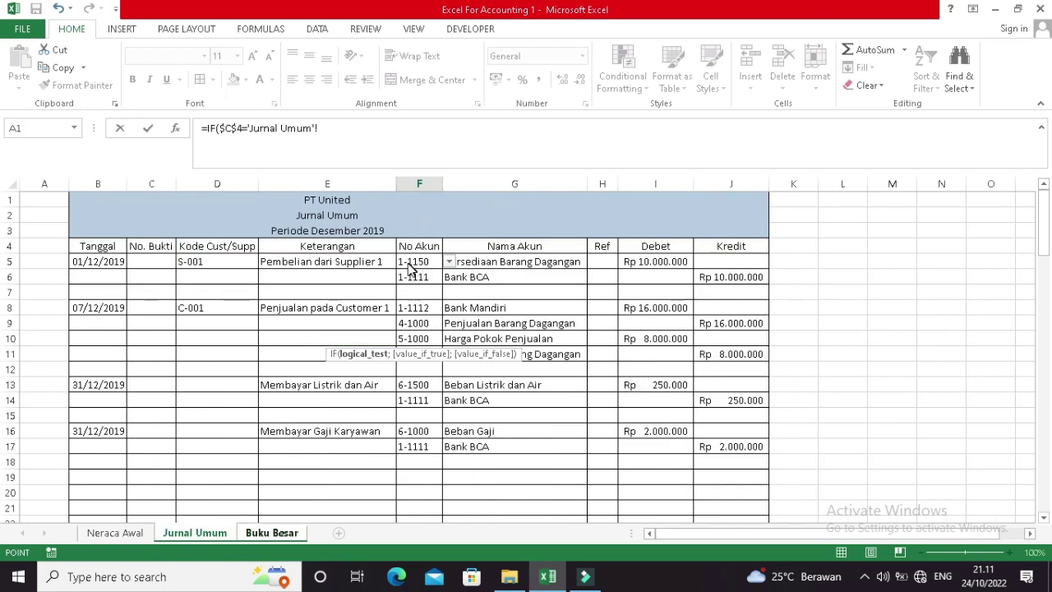
left_click(383, 260)
key("Right")
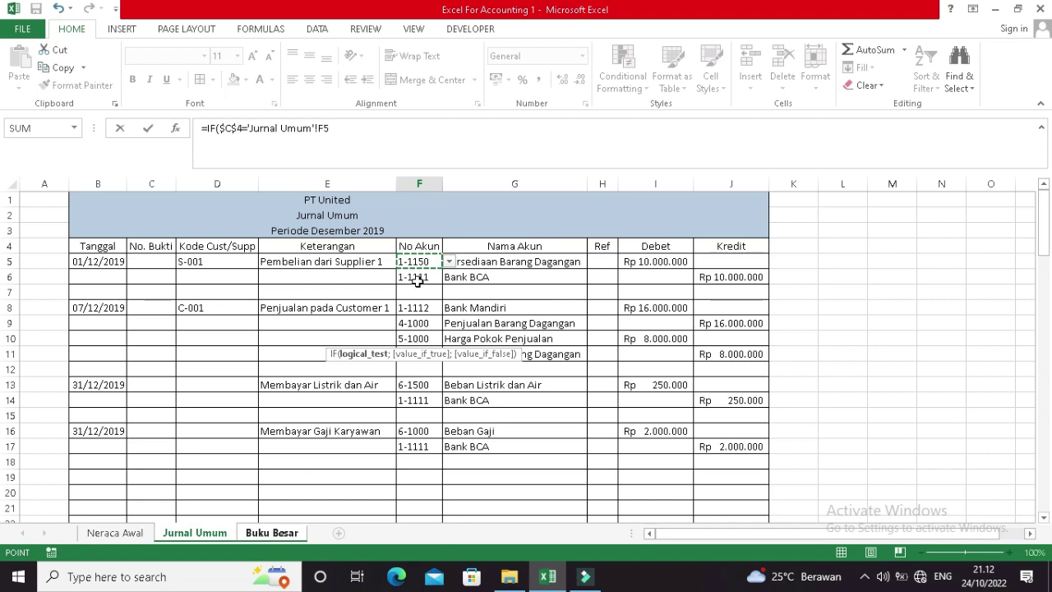
type(";")
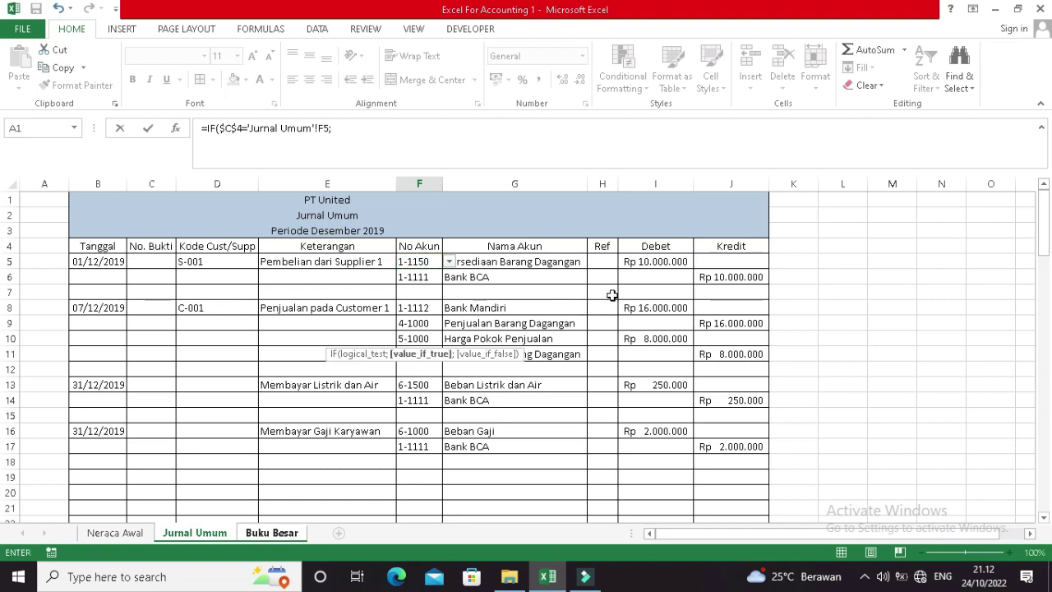
left_click(645, 261)
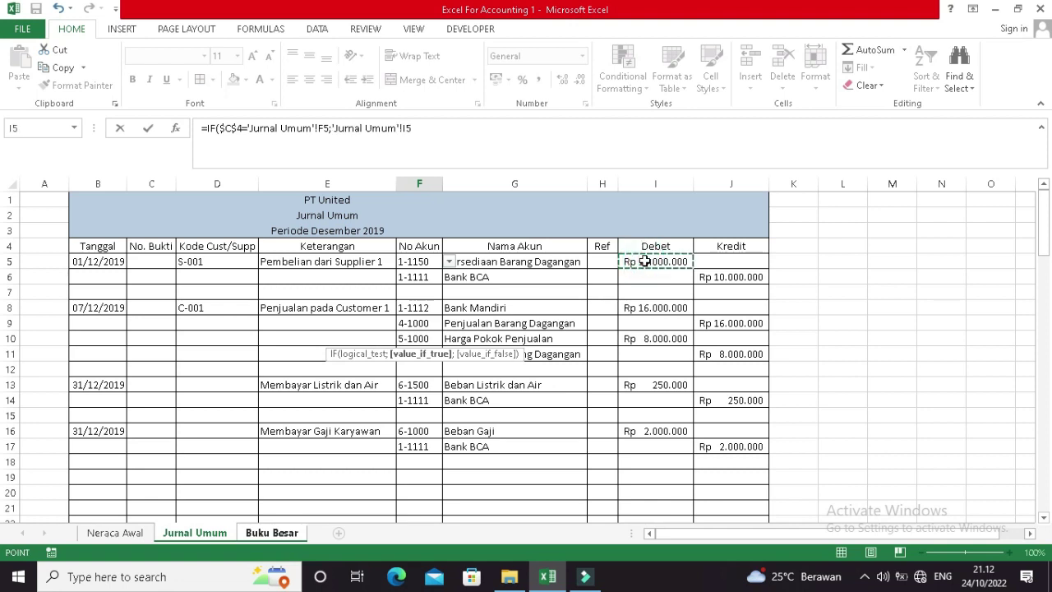
type(";")
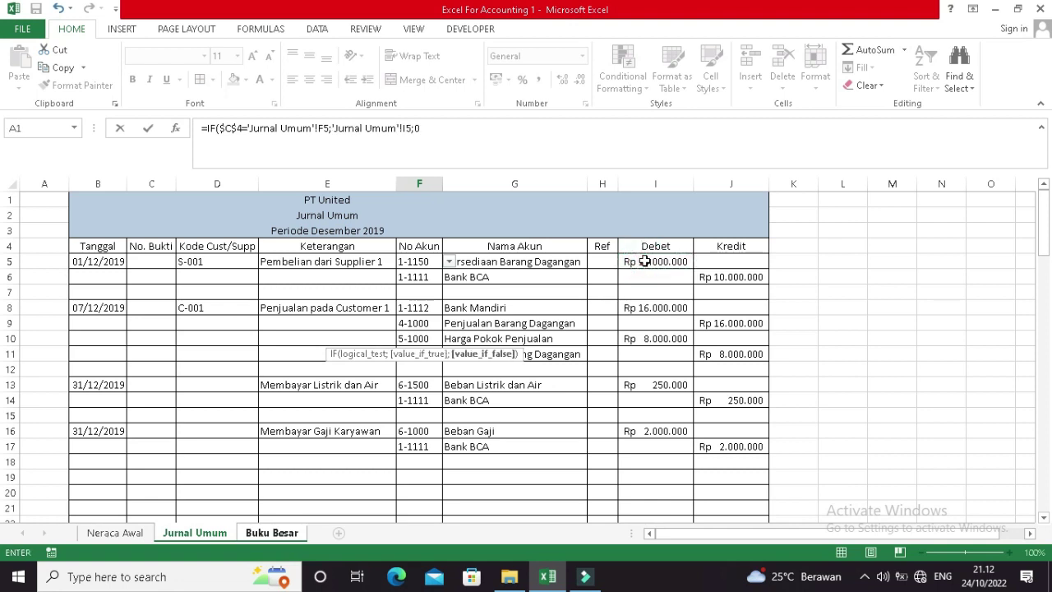
type("0)")
key("Return")
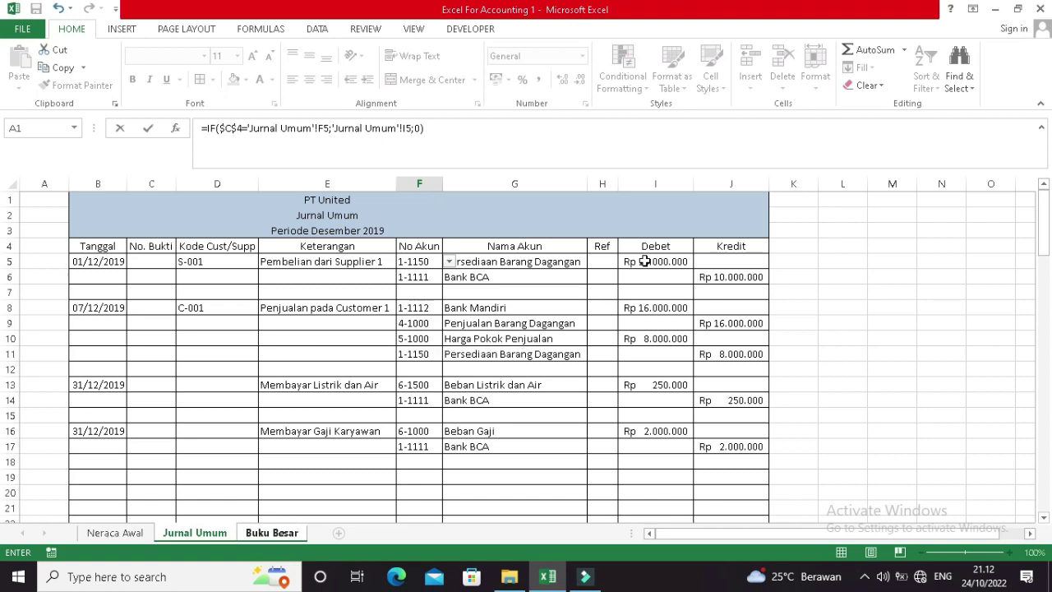
key("Up")
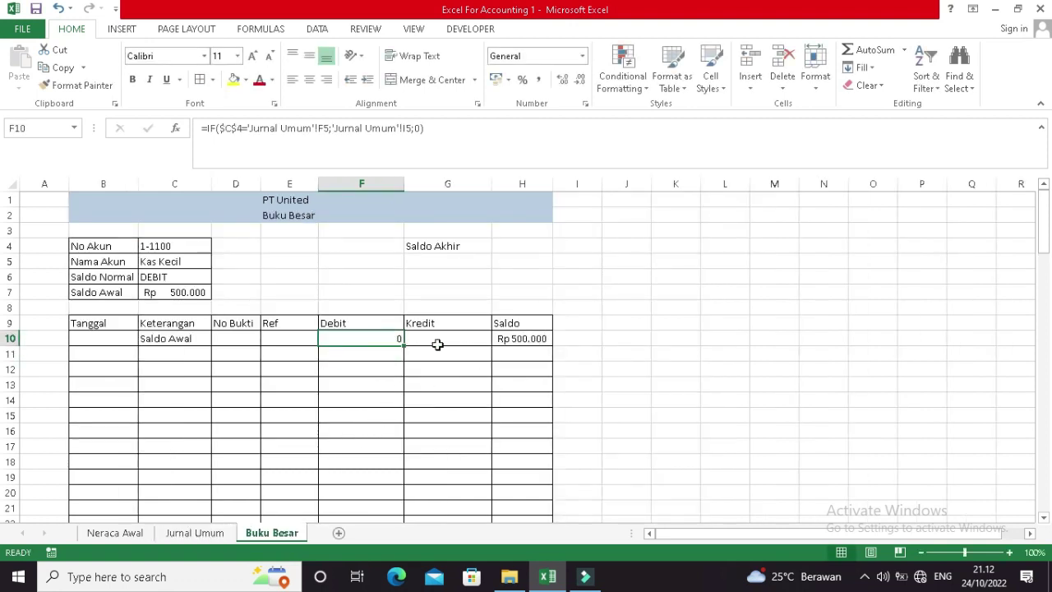
Copy the Debit formula from F10 to F11 and clear F10.
left_click(370, 351)
left_click(359, 339)
key("ctrl+c")
left_click(369, 353)
key("ctrl+v")
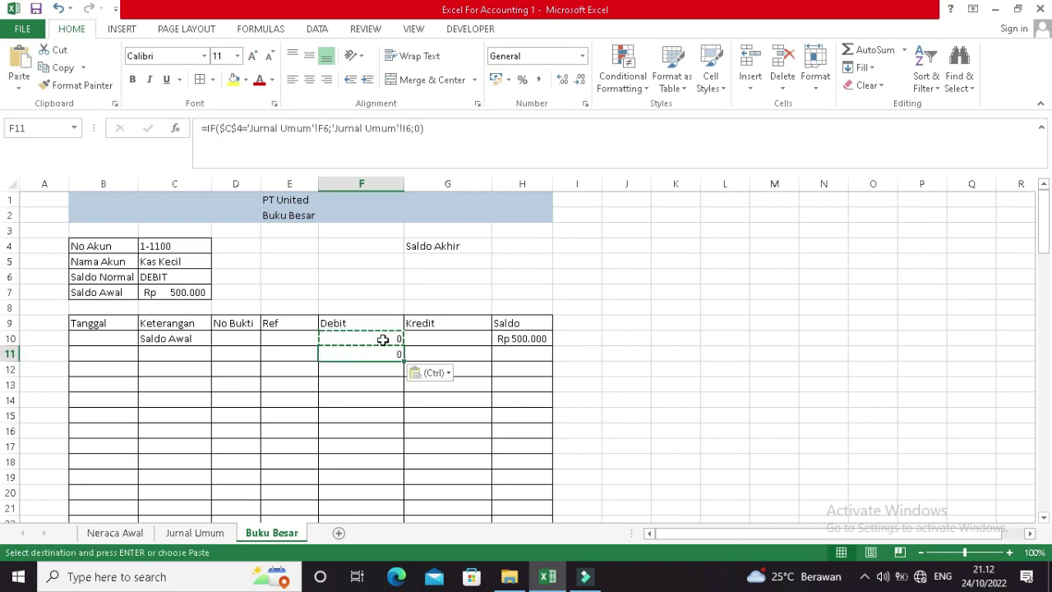
left_click(383, 340)
key("Delete")
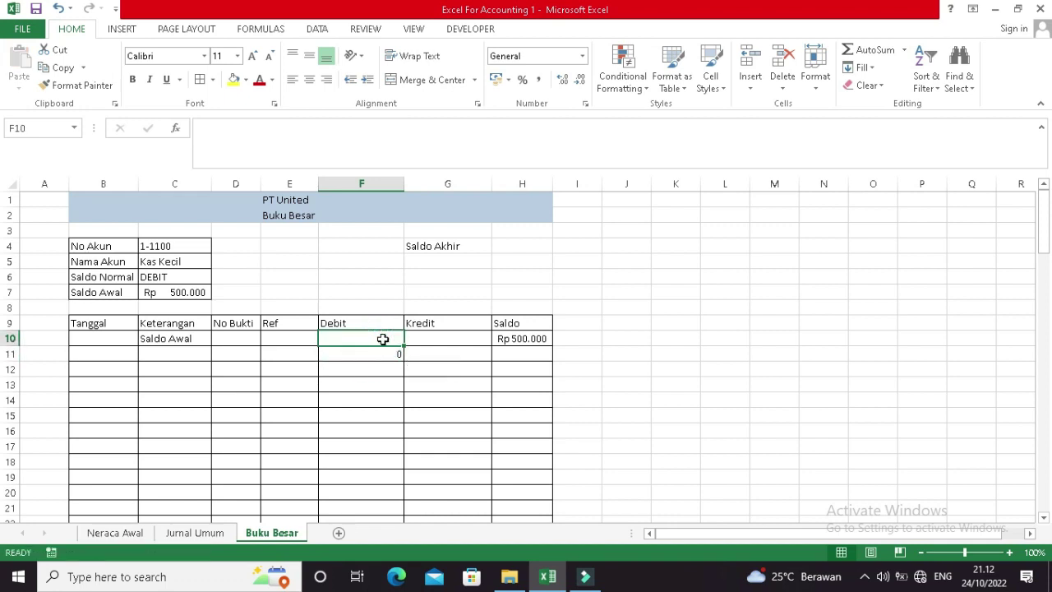
Correct the Debit formula in F11 so that it refers to cells F5 and I5 of Jurnal Umum.
key("Down")
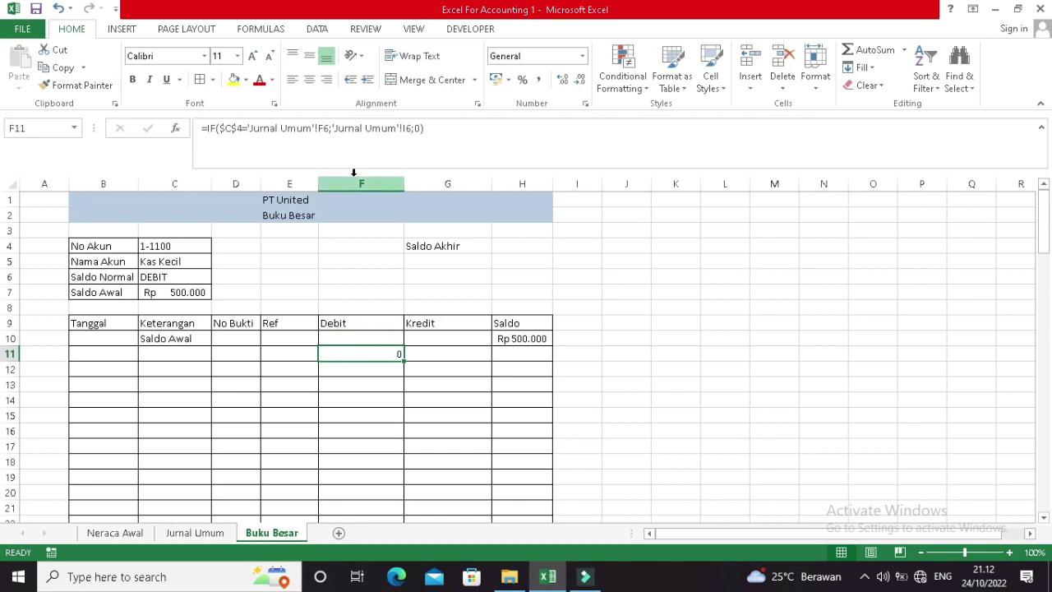
left_click(330, 129)
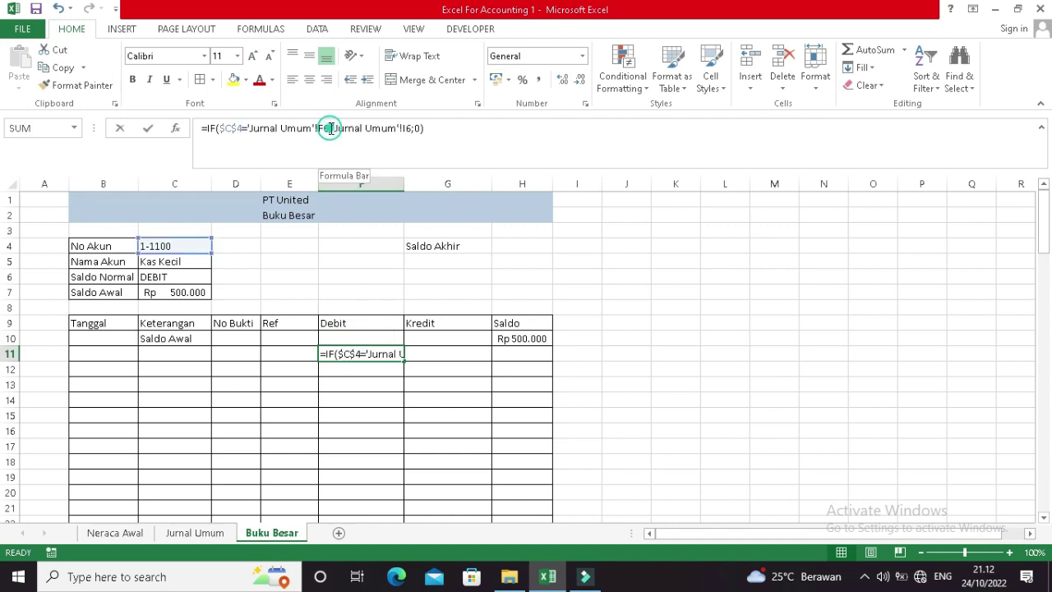
key("BackSpace")
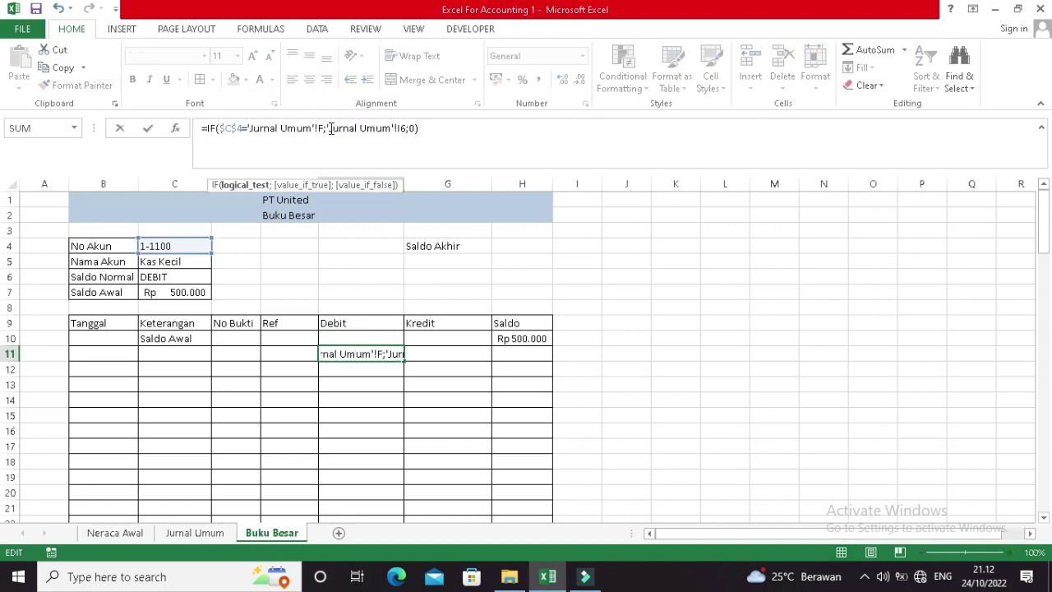
type("5")
left_click(412, 127)
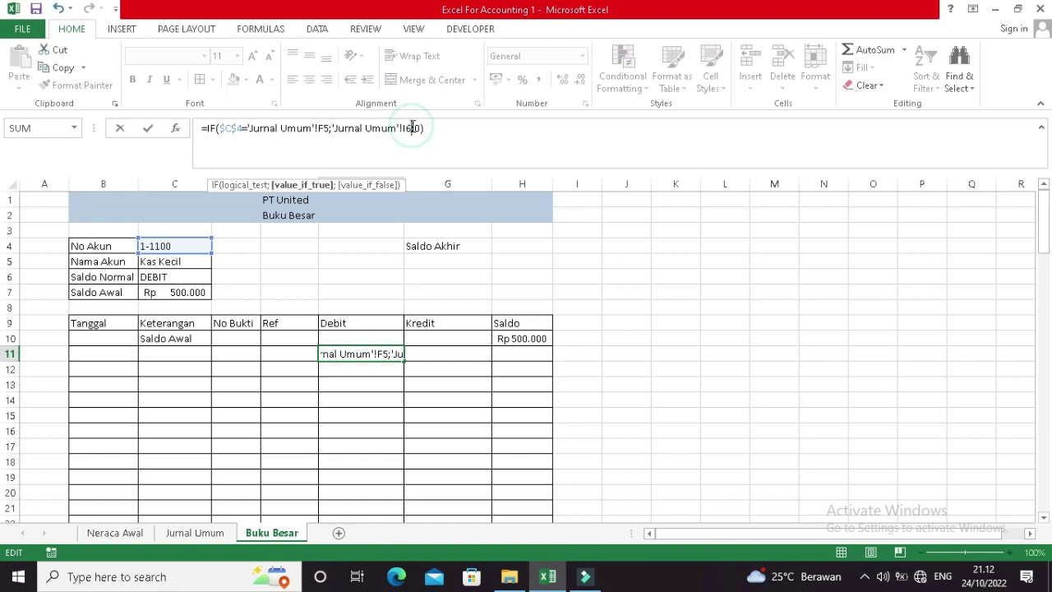
key("BackSpace")
type("5")
key("Return")
key("Up")
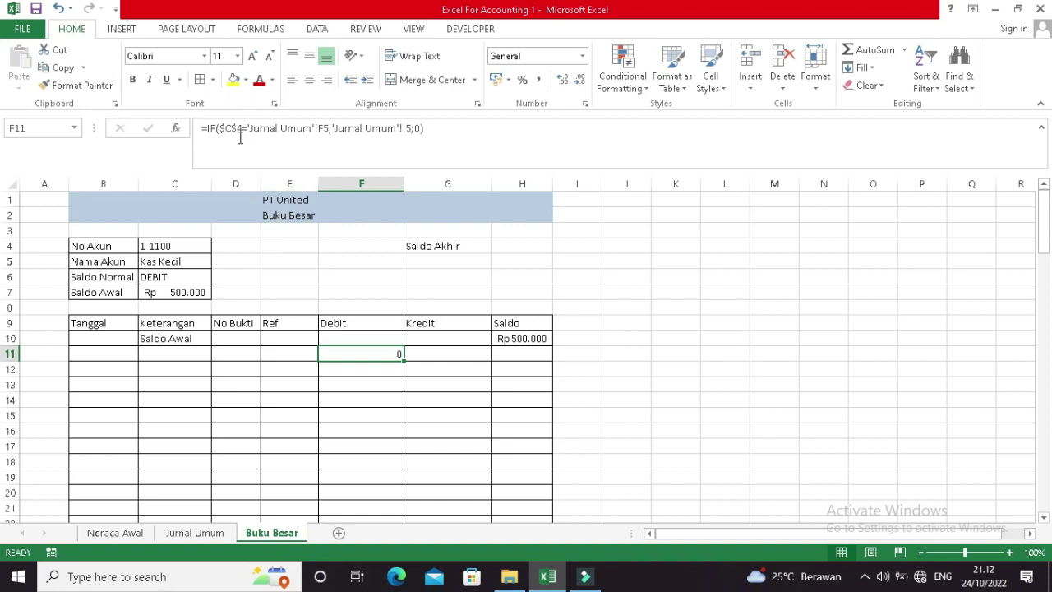
Check the account number and Debet amount of the first Jurnal Umum entry against the Debit formula in Buku Besar.
left_click(216, 534)
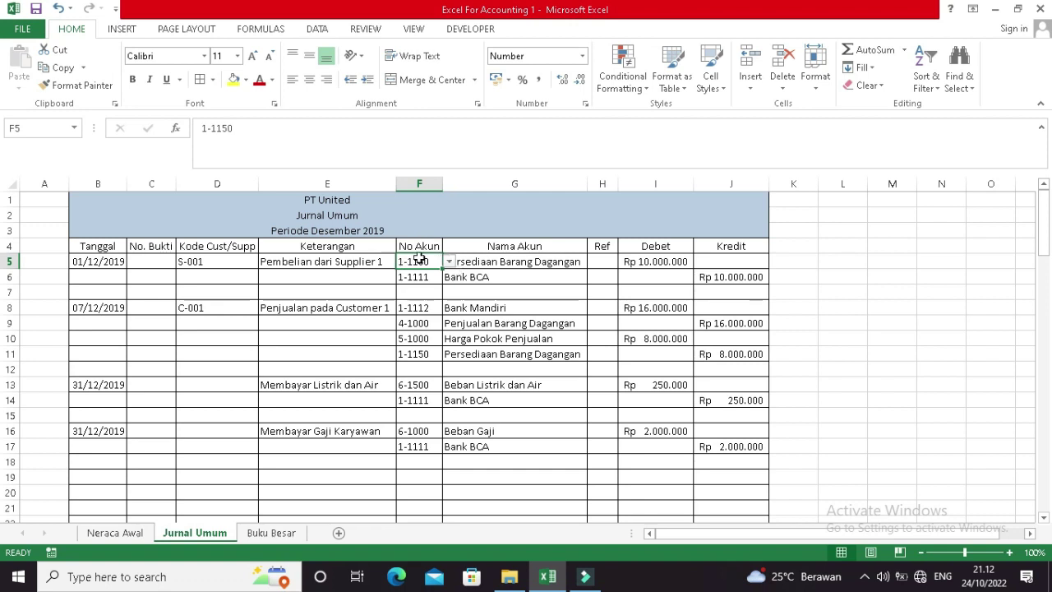
left_click(638, 261)
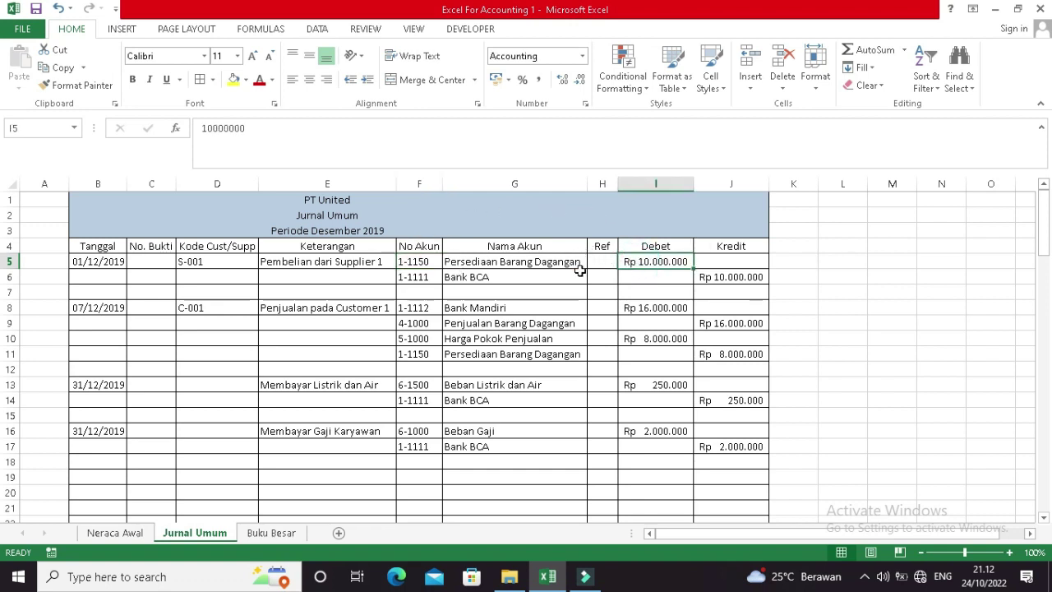
left_click(275, 532)
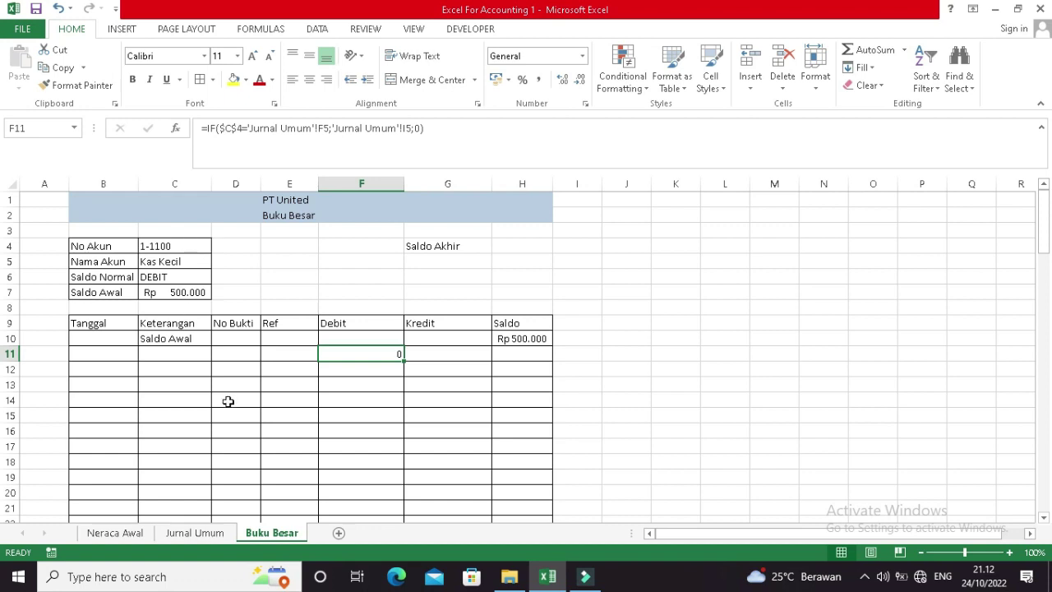
left_click(197, 532)
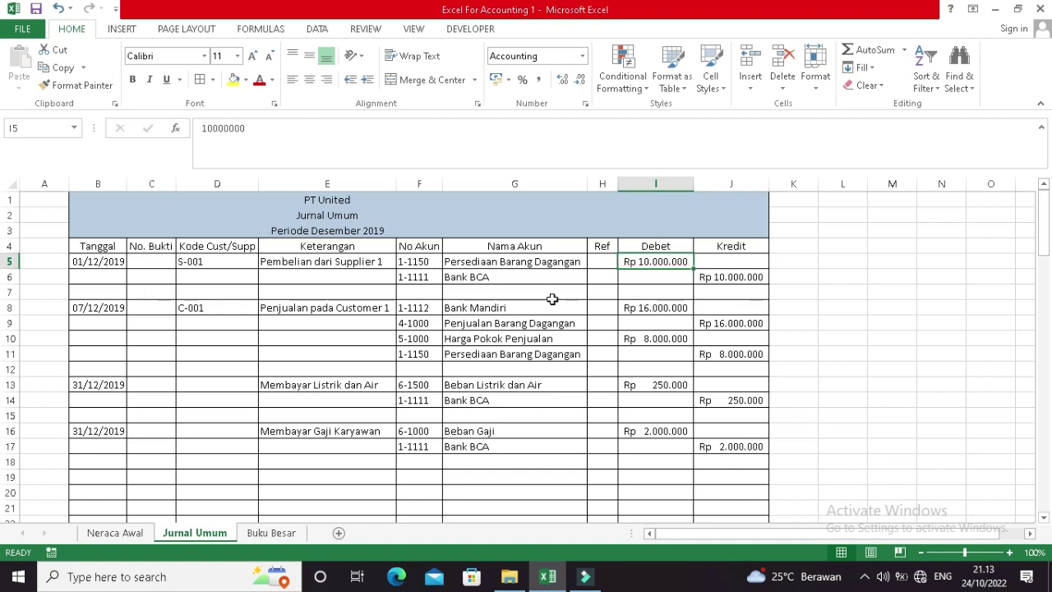
left_click(273, 534)
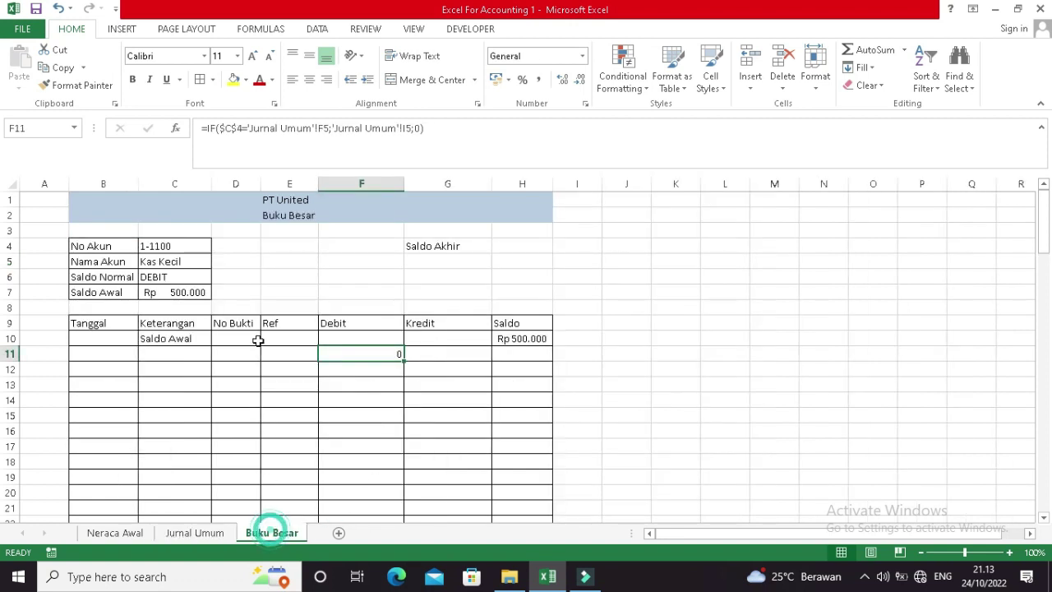
Set the ledger's No Akun in C4 to 1-5100.
left_click(185, 247)
left_click(218, 246)
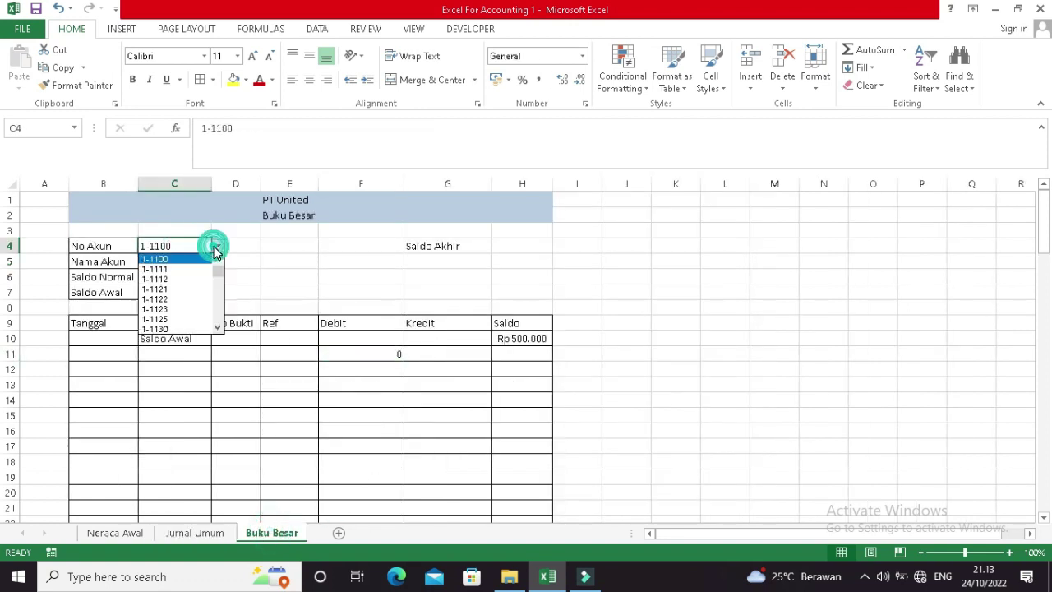
left_click(218, 332)
left_click(217, 332)
left_click(193, 293)
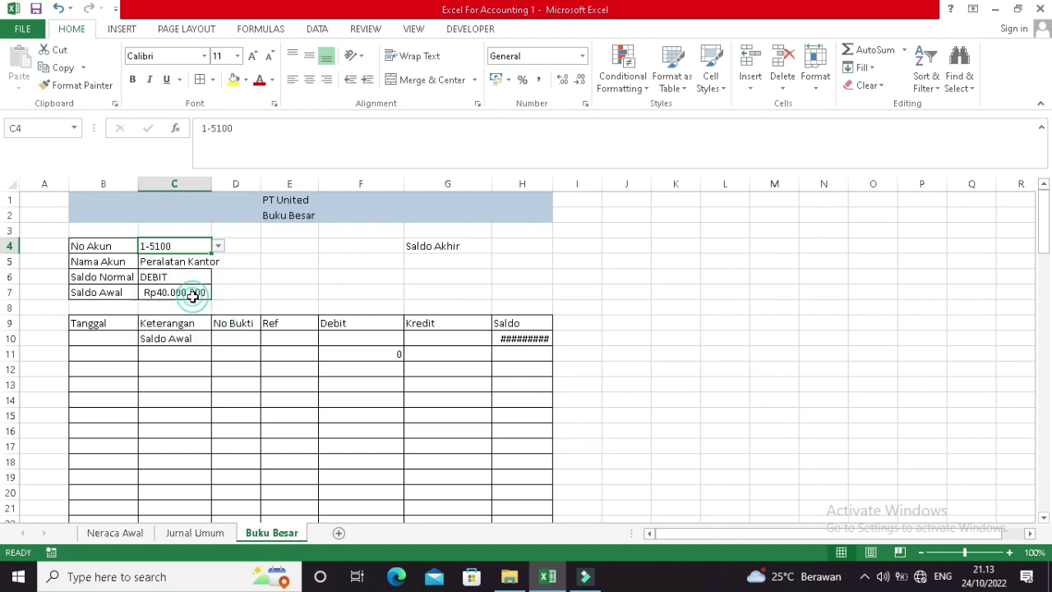
Set the ledger's No Akun in C4 to 1-1150 and compare the Debit result with the first Jurnal Umum entry.
left_click(218, 246)
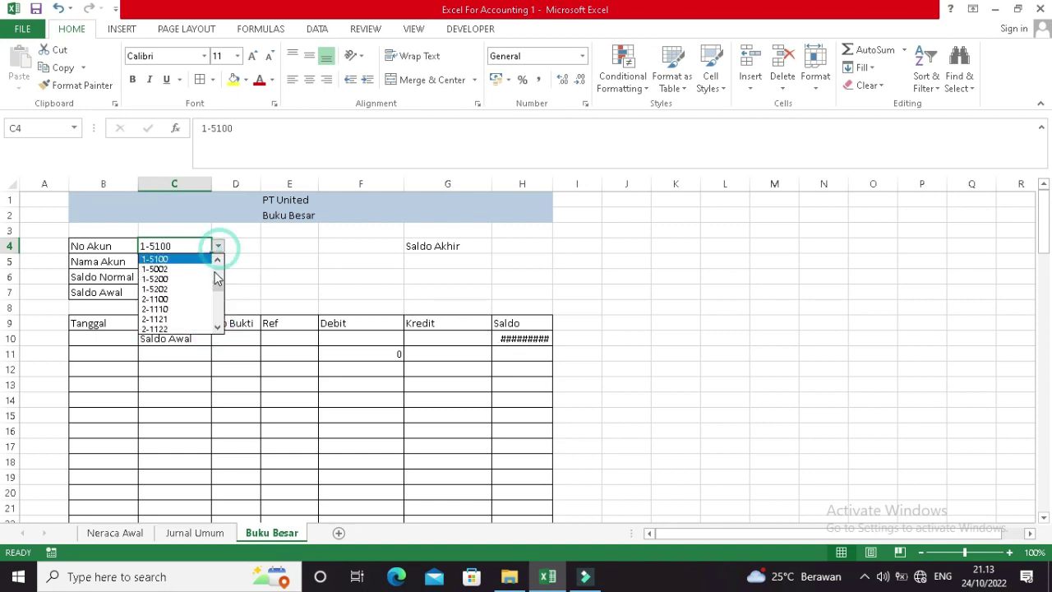
left_click(218, 259)
left_click(218, 260)
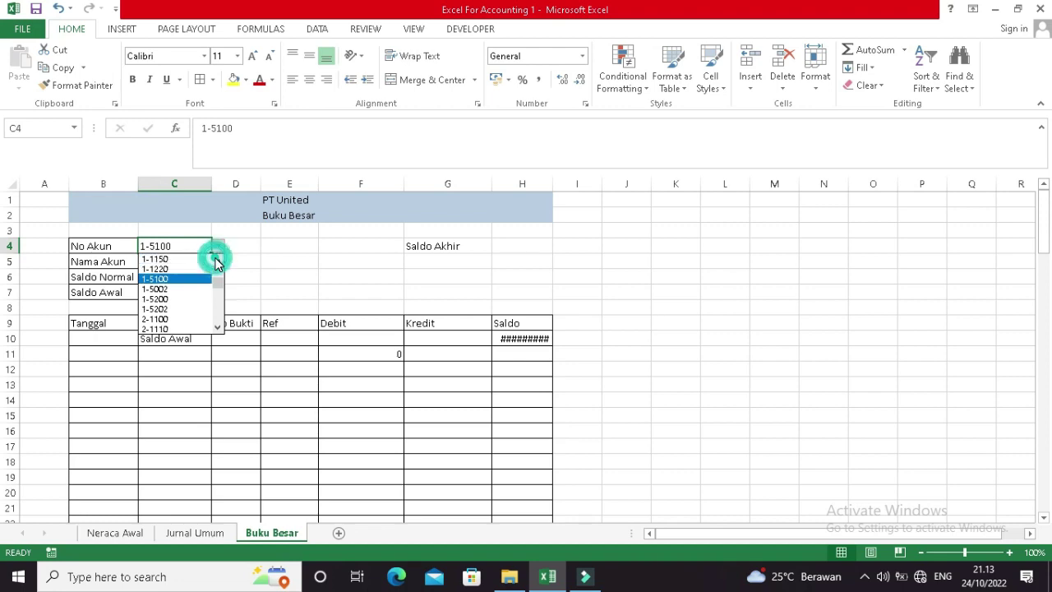
left_click(197, 259)
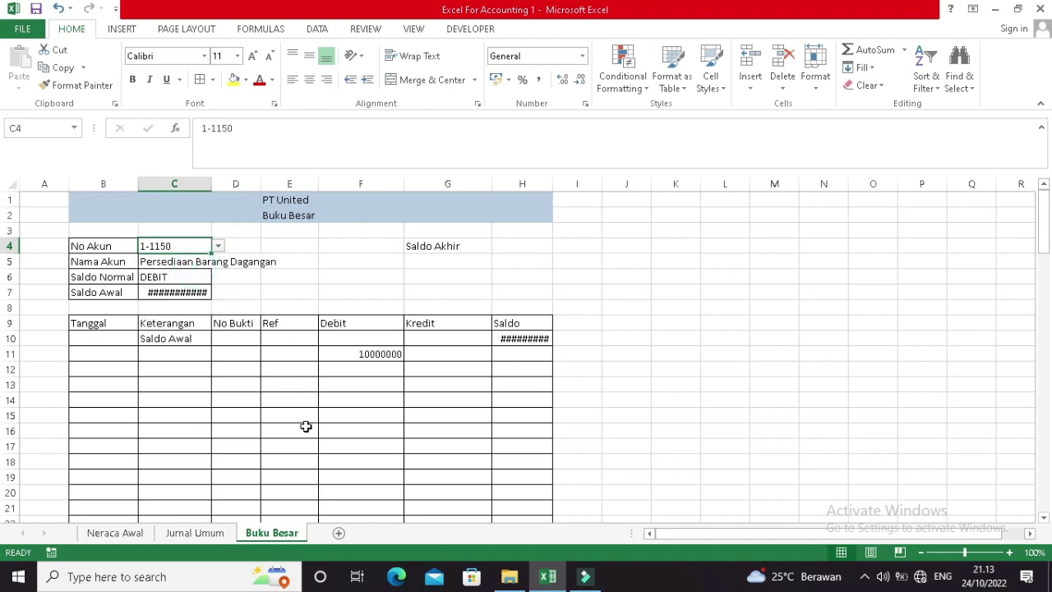
left_click(209, 533)
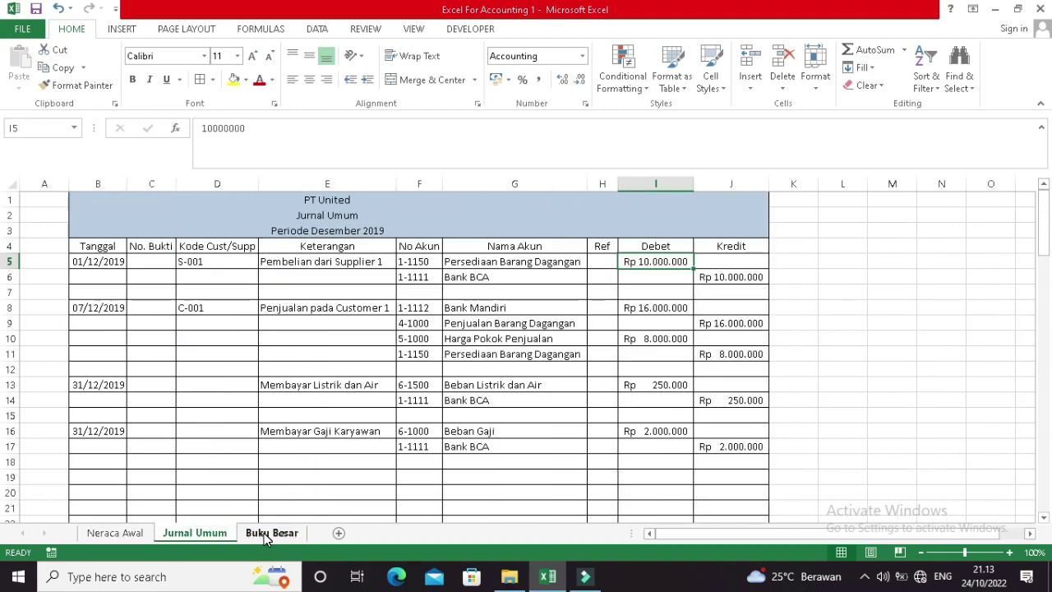
left_click(266, 536)
Apply the Accounting number format to columns F through H of Buku Besar and autofit the width of column C.
left_click(372, 353)
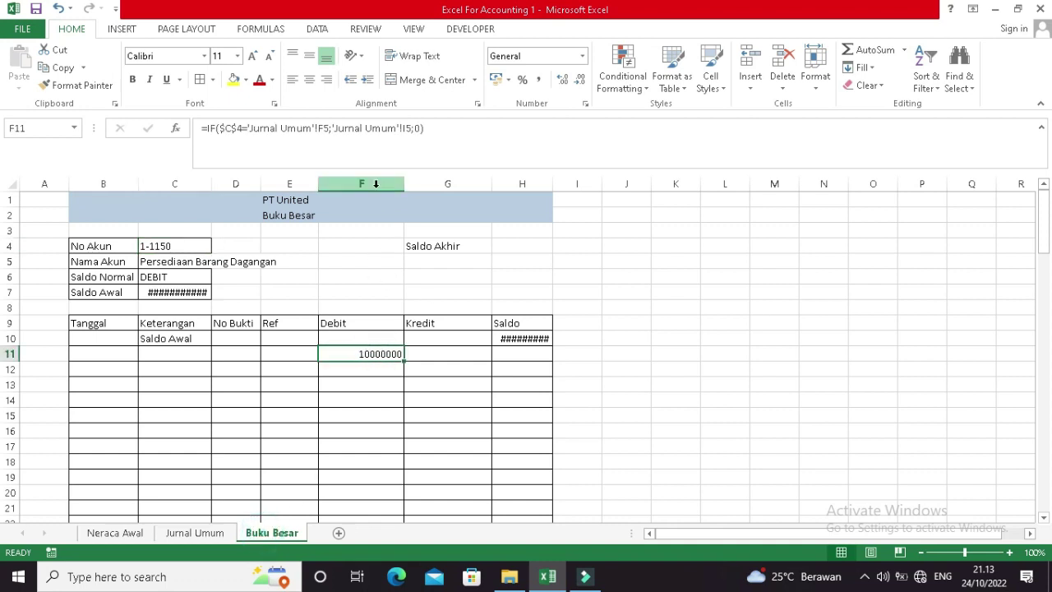
left_click_drag(376, 183, 456, 183)
left_click_drag(373, 184, 525, 182)
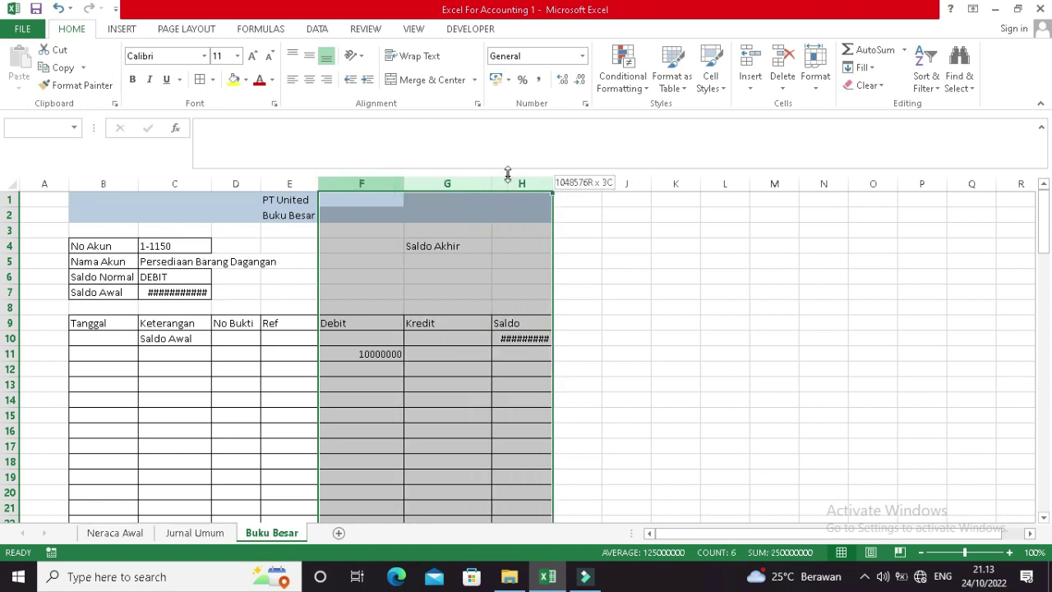
left_click(496, 79)
left_click(384, 353)
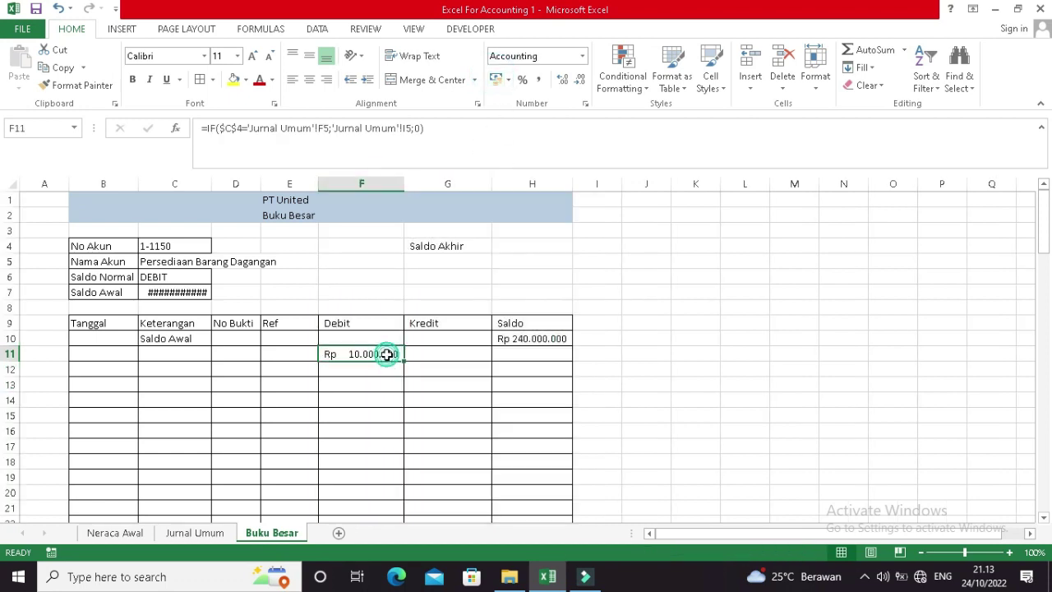
double_click(211, 183)
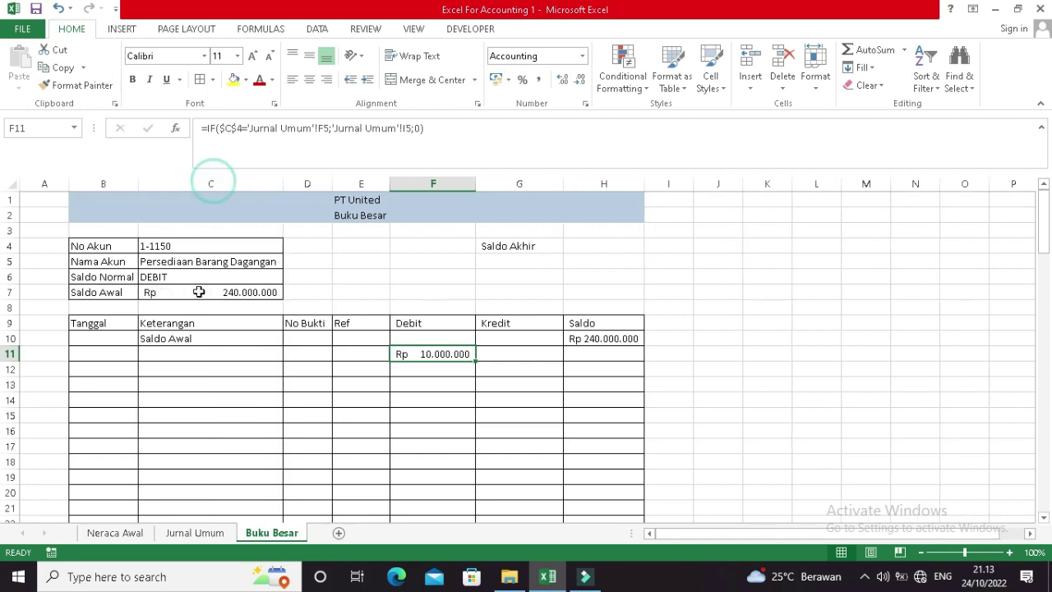
Copy the Debit formula from F11 down to F17 in Buku Besar.
left_click(165, 244)
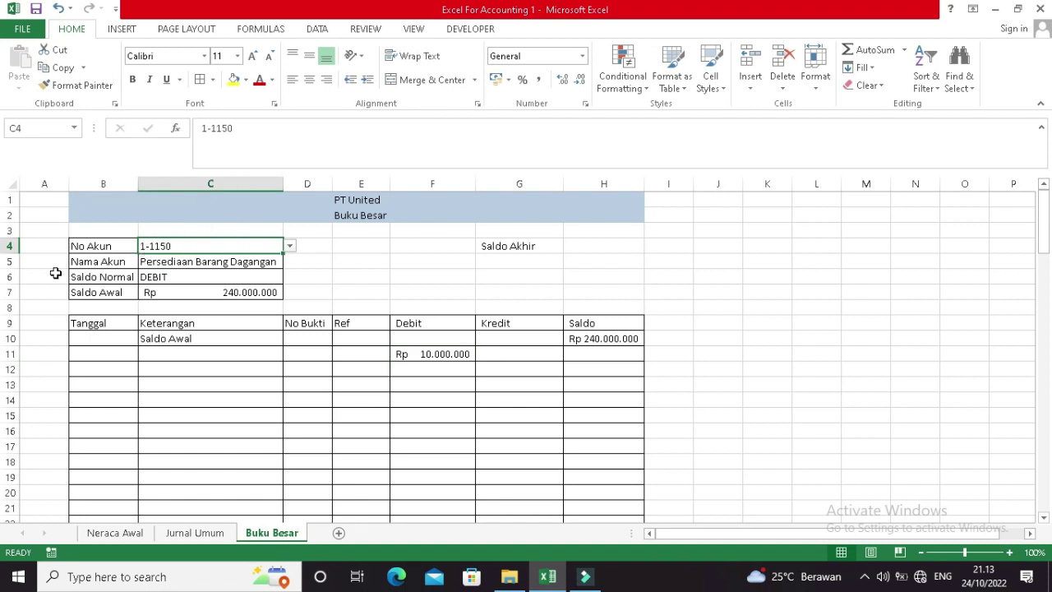
left_click(194, 533)
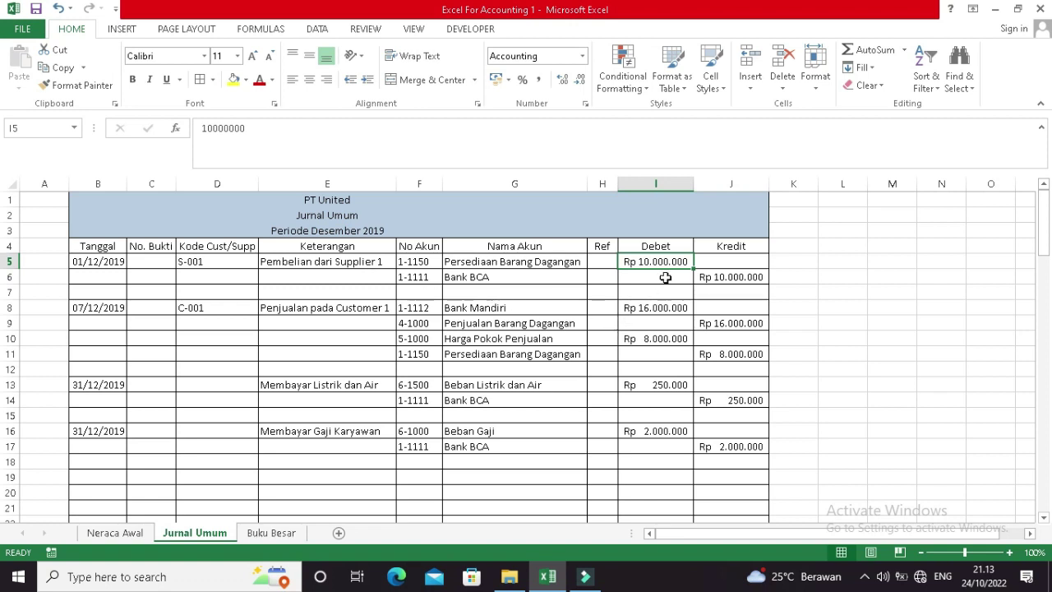
left_click(273, 533)
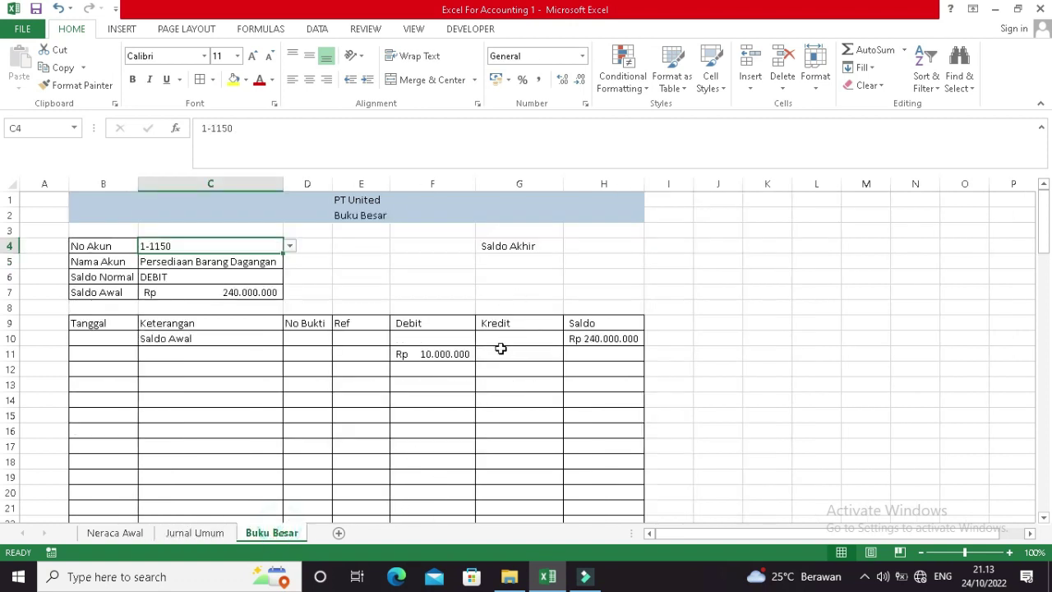
left_click(449, 354)
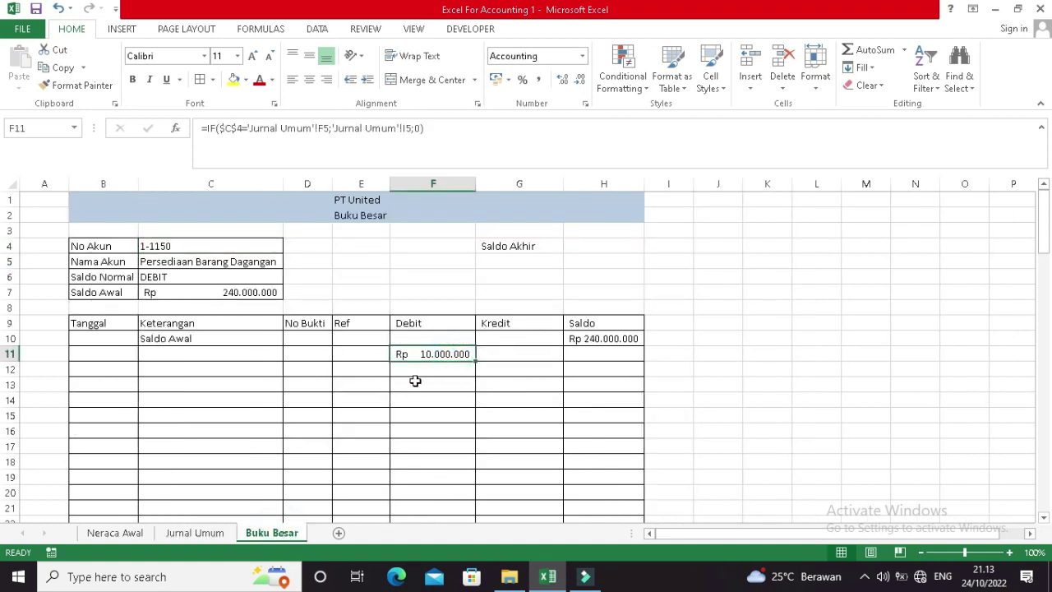
left_click(431, 375)
left_click(433, 354)
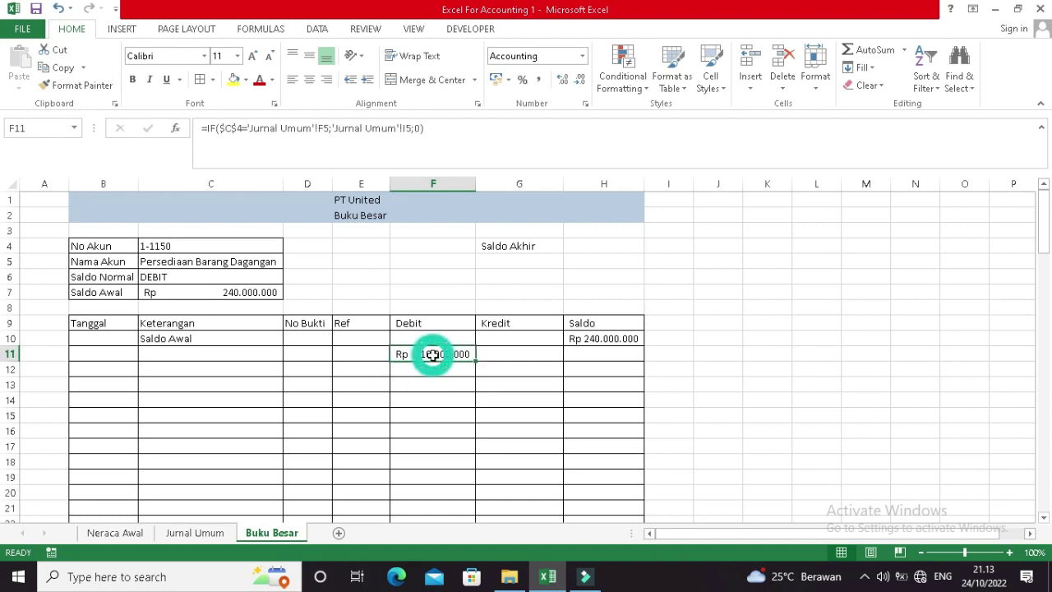
left_click(477, 362)
left_click_drag(475, 361, 477, 450)
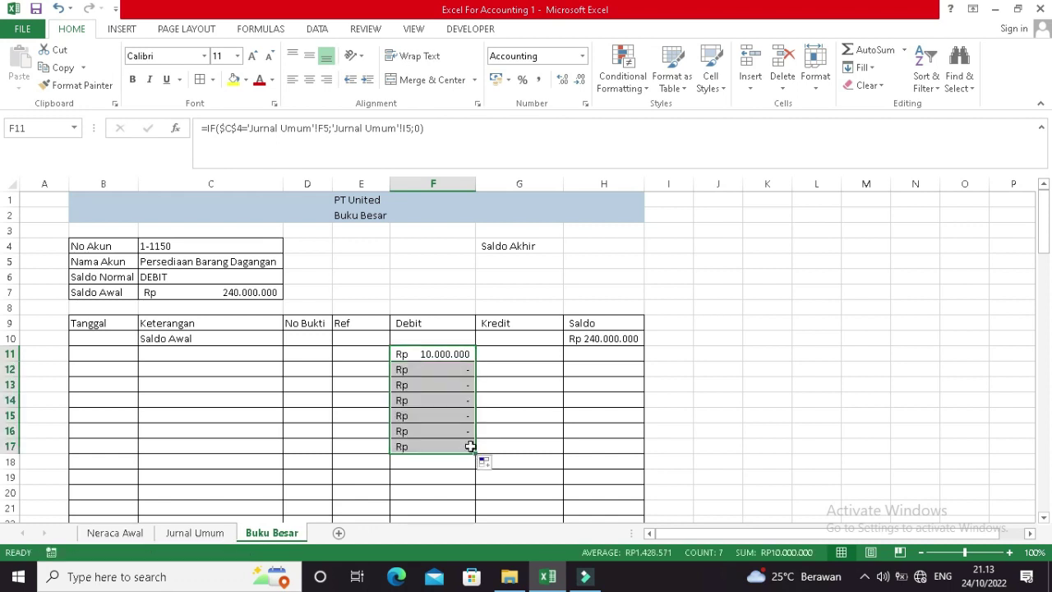
Check the Debit formula in F12 against the account number in F6 of Jurnal Umum and the ledger's No Akun.
left_click(456, 369)
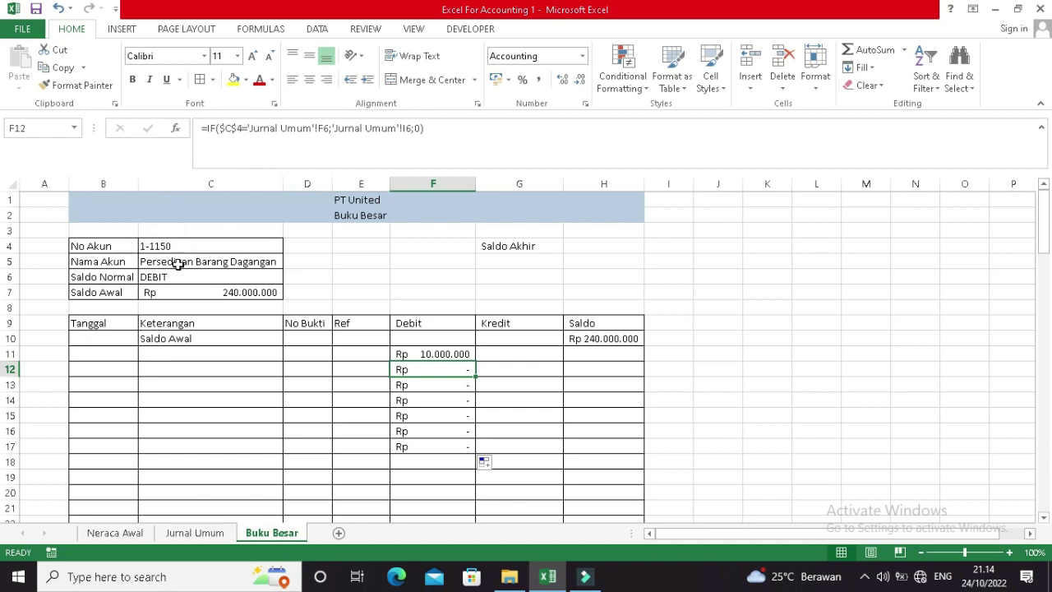
left_click(195, 533)
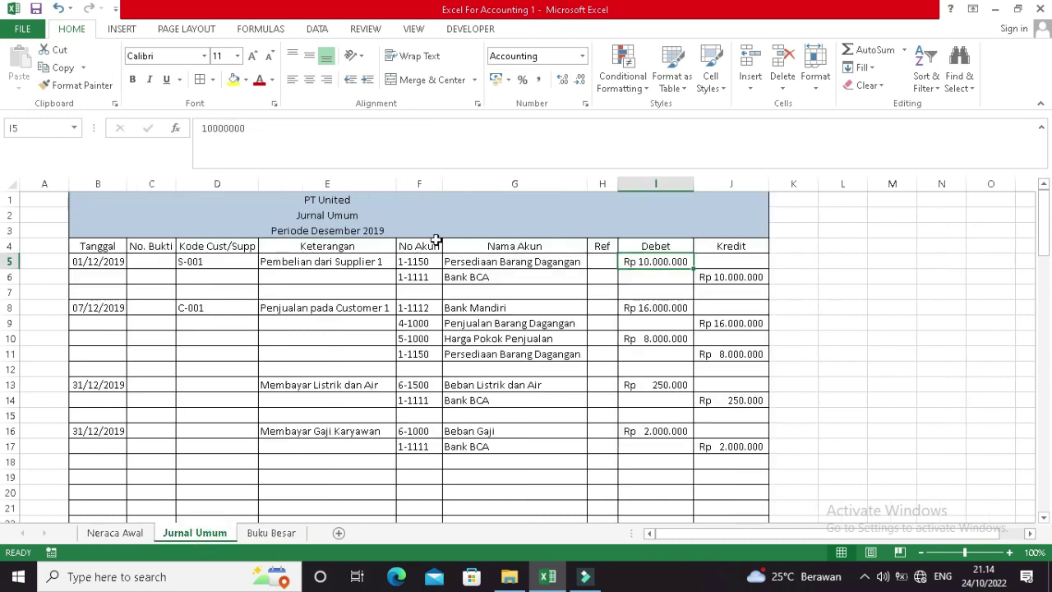
left_click(419, 280)
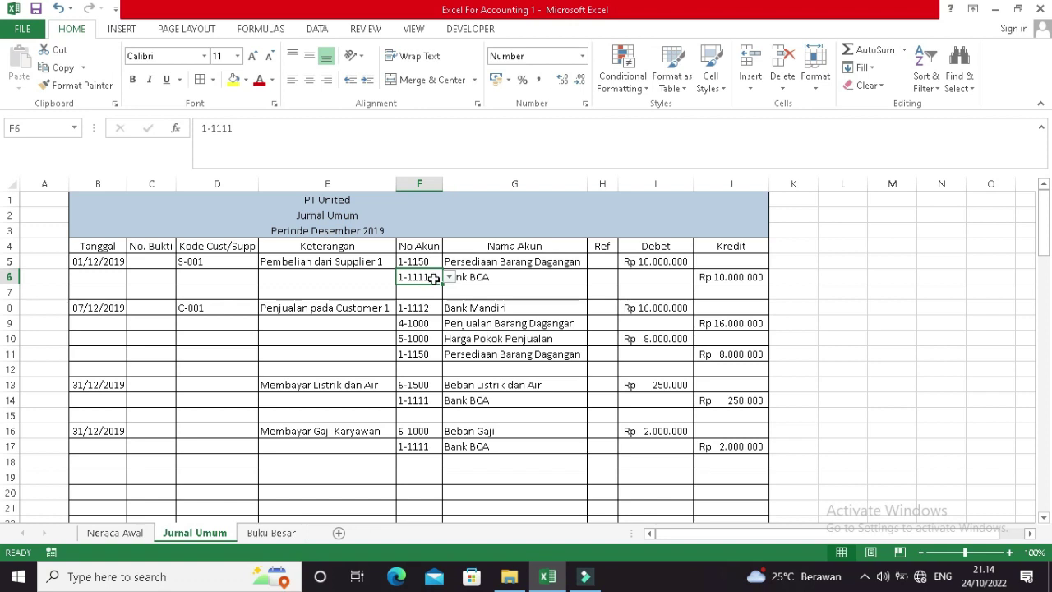
left_click(276, 533)
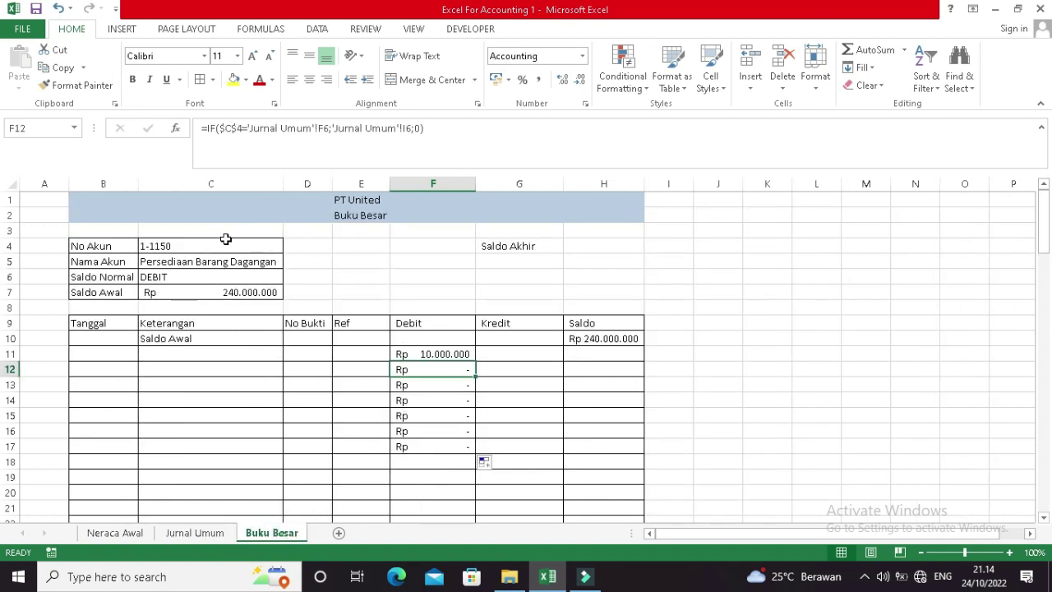
left_click(197, 244)
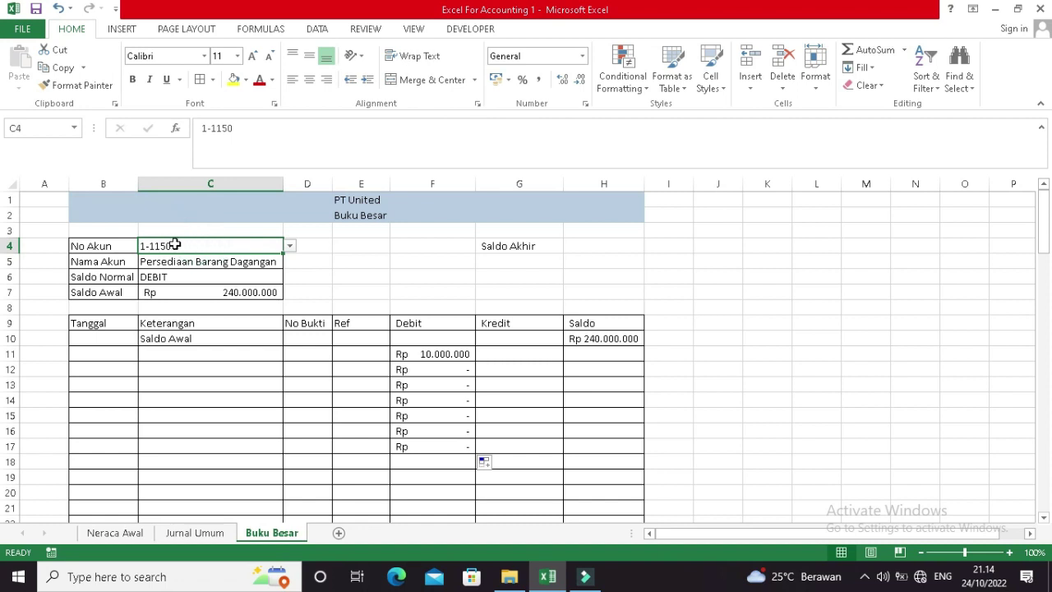
left_click(443, 371)
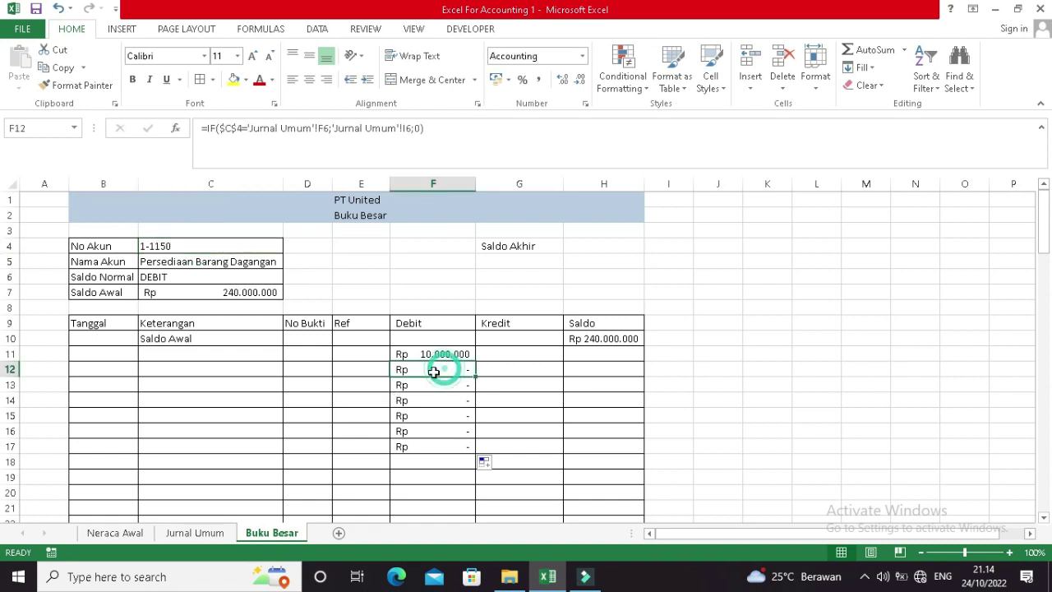
Extend the Debit formula from F17 down to the end of the ledger table at F105.
left_click(451, 450)
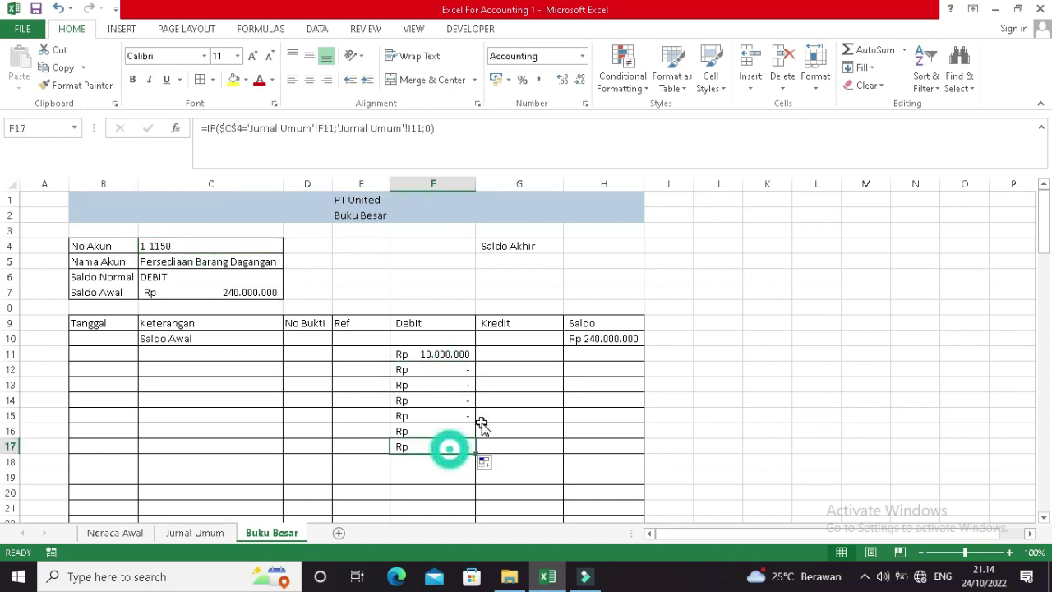
scroll(474, 364, "down", 2)
left_click_drag(474, 364, 434, 466)
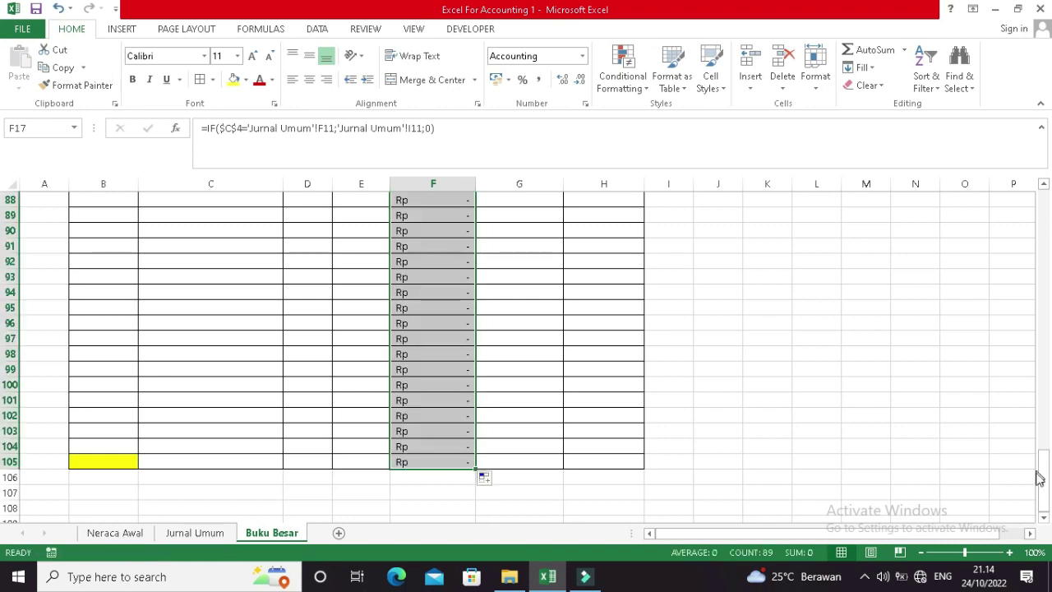
left_click_drag(1046, 467, 1042, 180)
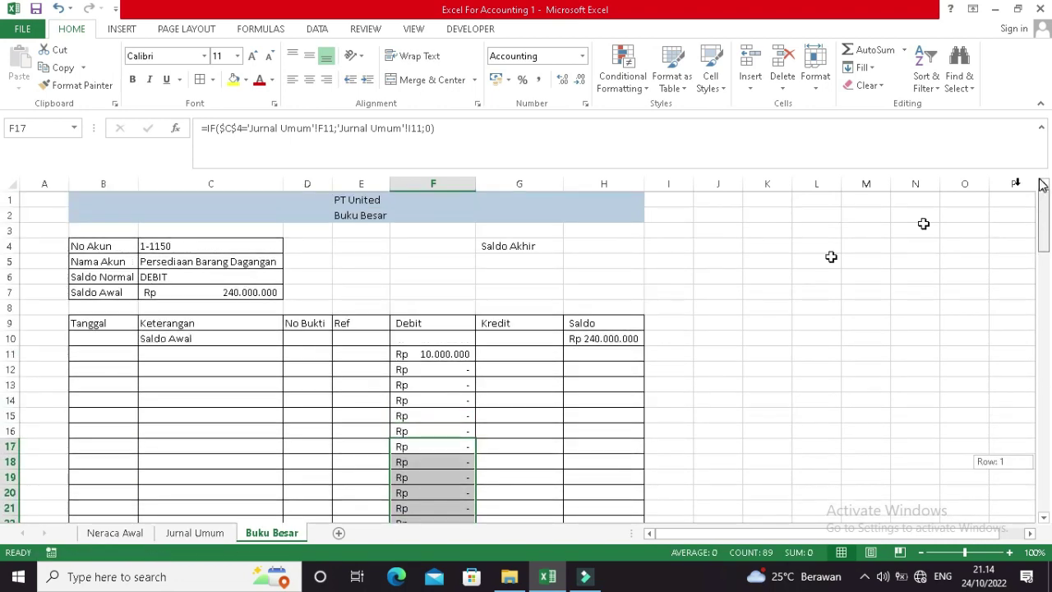
Examine the Debit formula in F11 and the No Akun, Debet and Kredit columns of Jurnal Umum as reference for the Kredit formula.
left_click(487, 349)
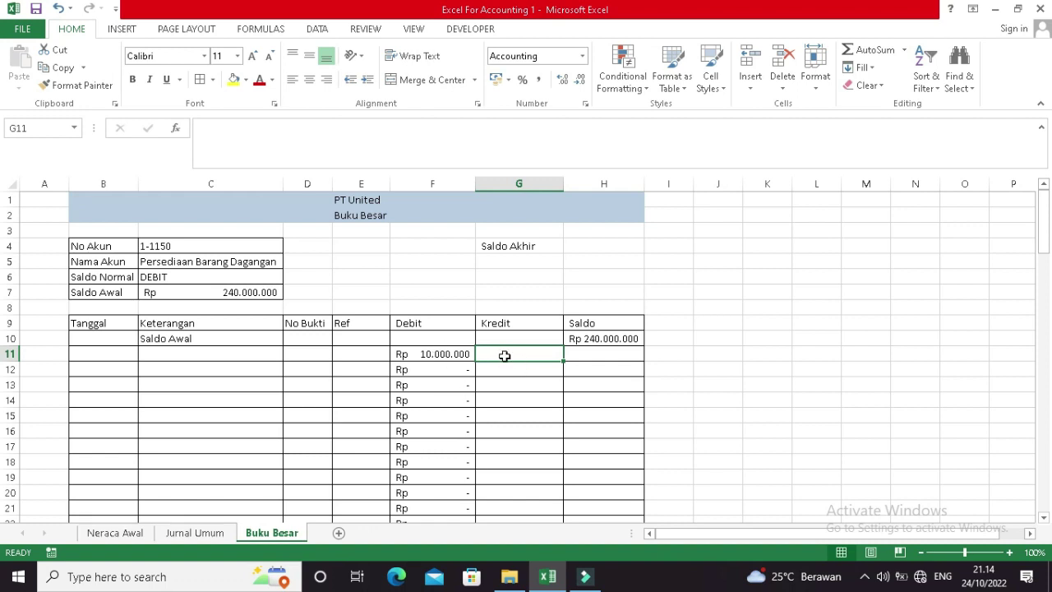
left_click(465, 354)
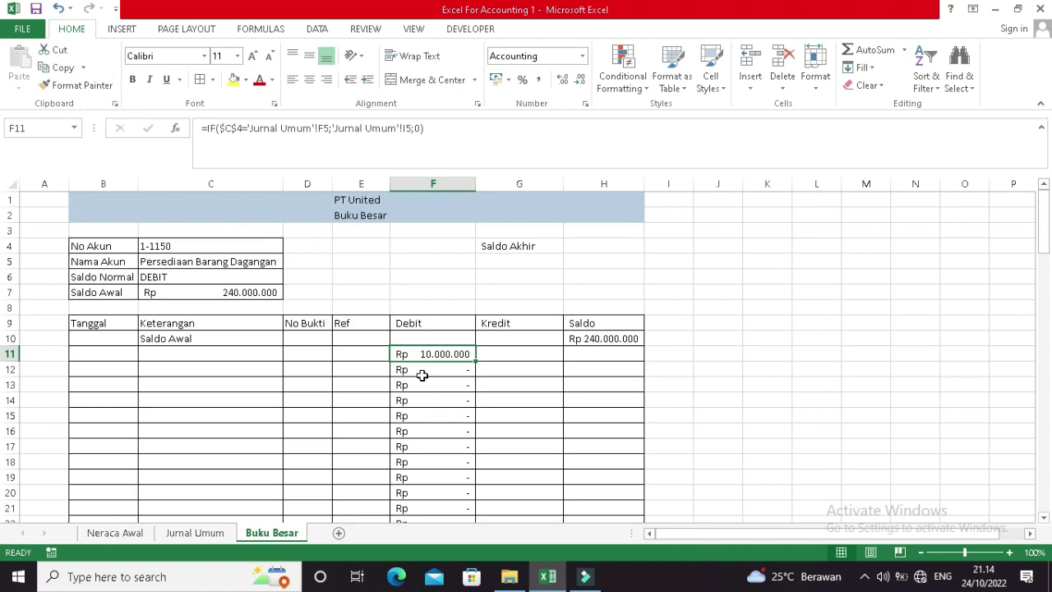
left_click(210, 534)
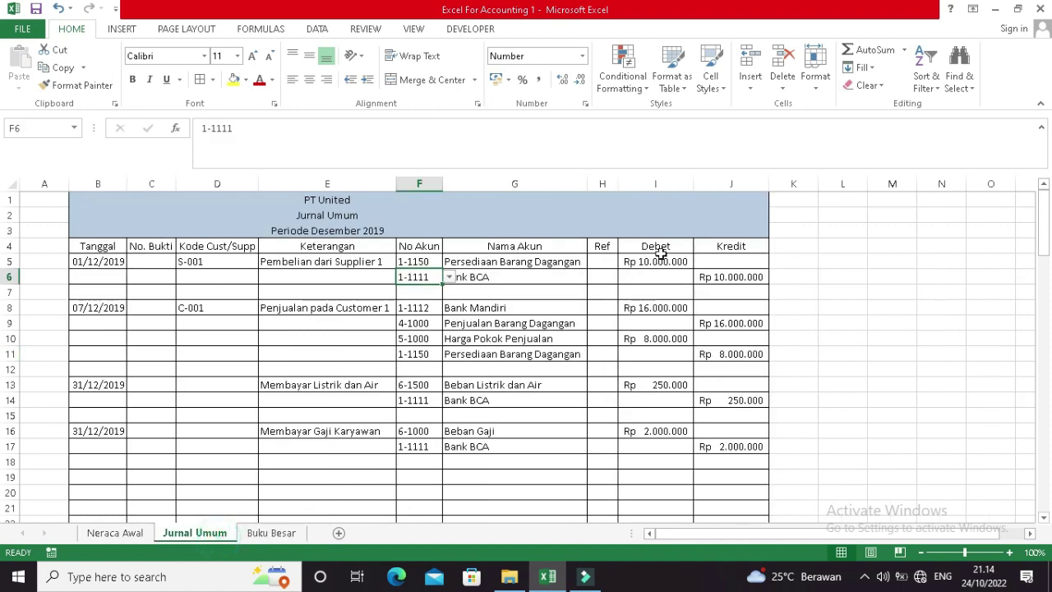
left_click(271, 534)
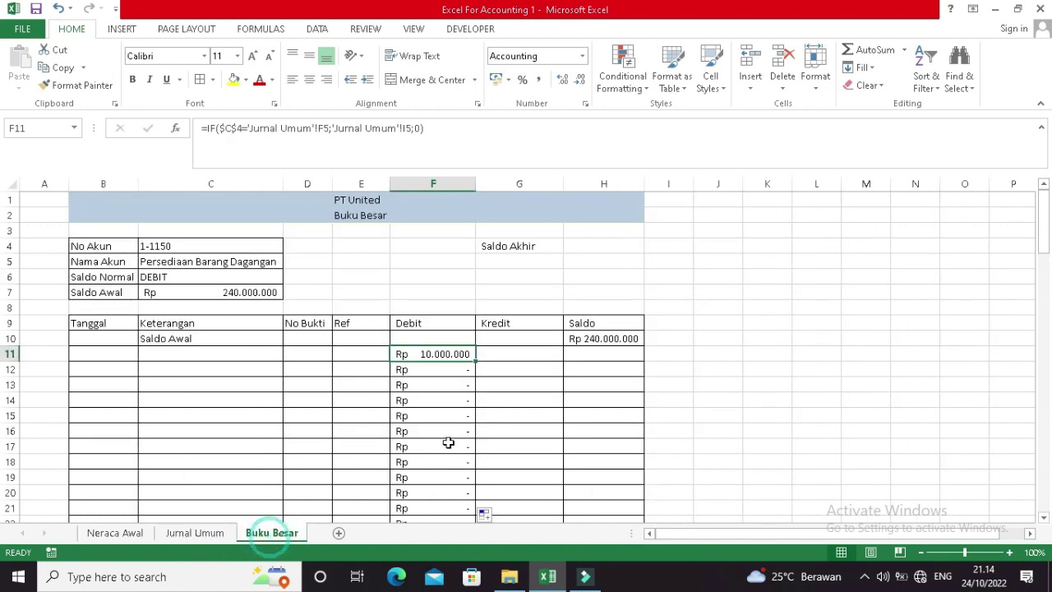
left_click(524, 354)
left_click(195, 534)
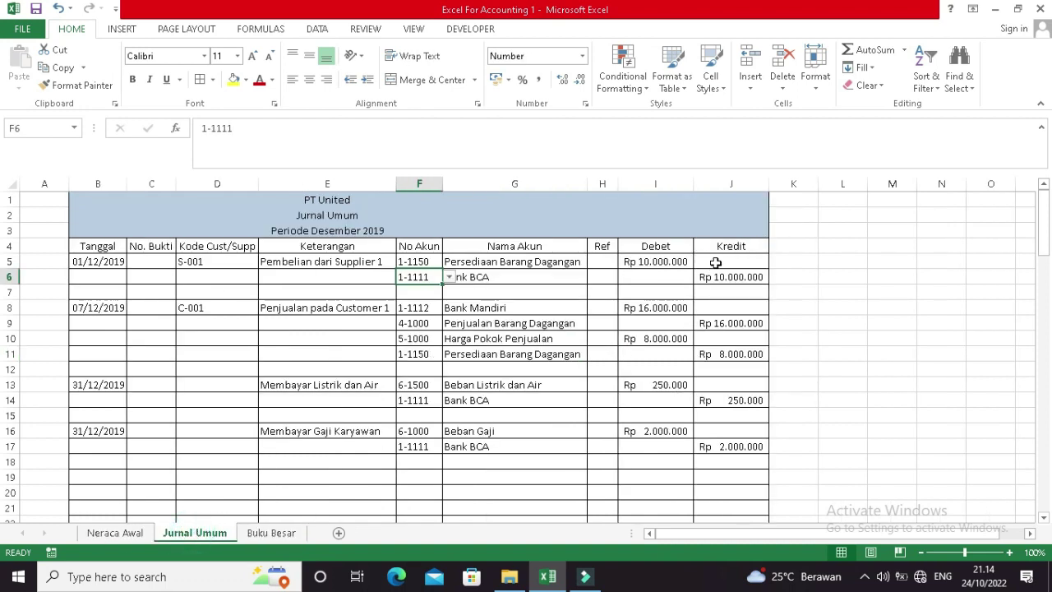
left_click(720, 184)
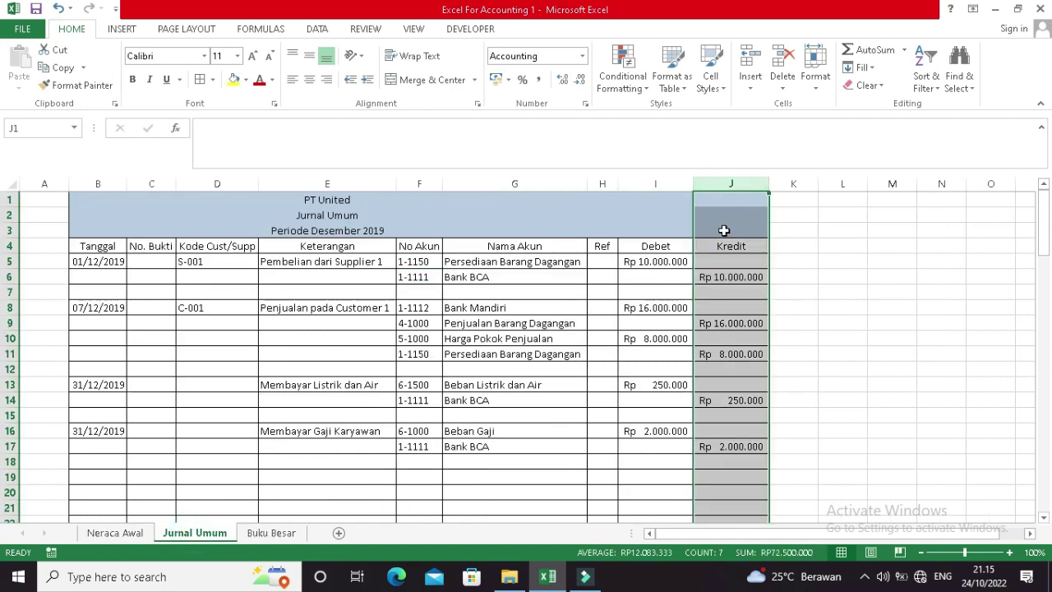
left_click(731, 264)
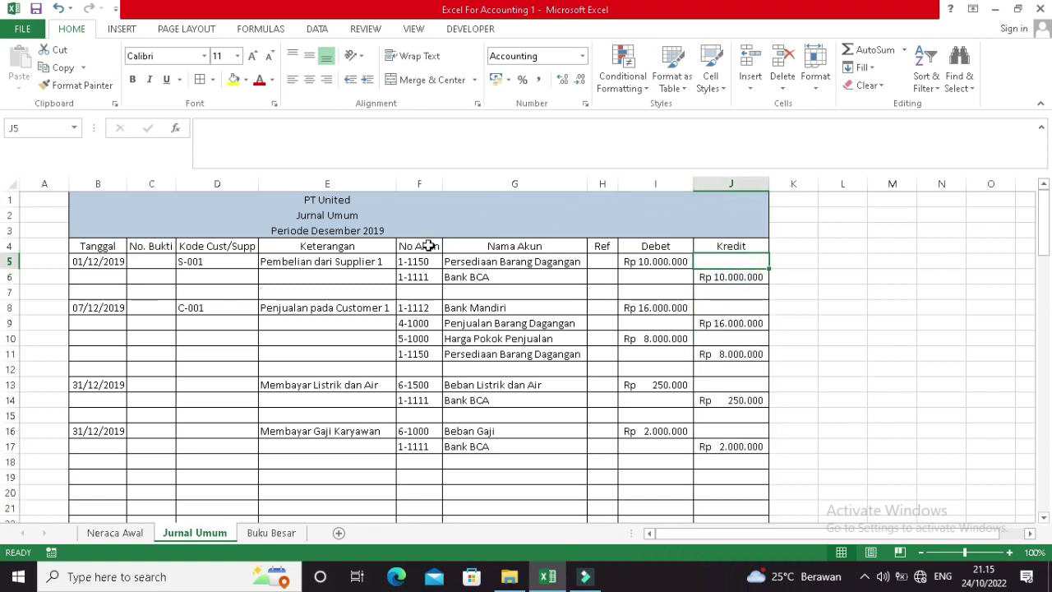
left_click(271, 532)
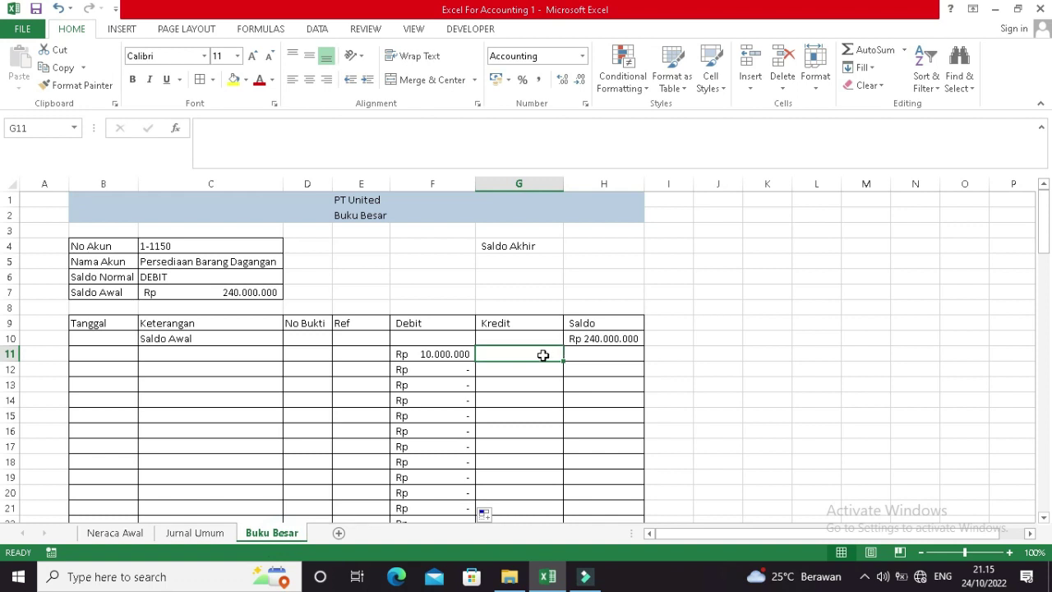
left_click(441, 353)
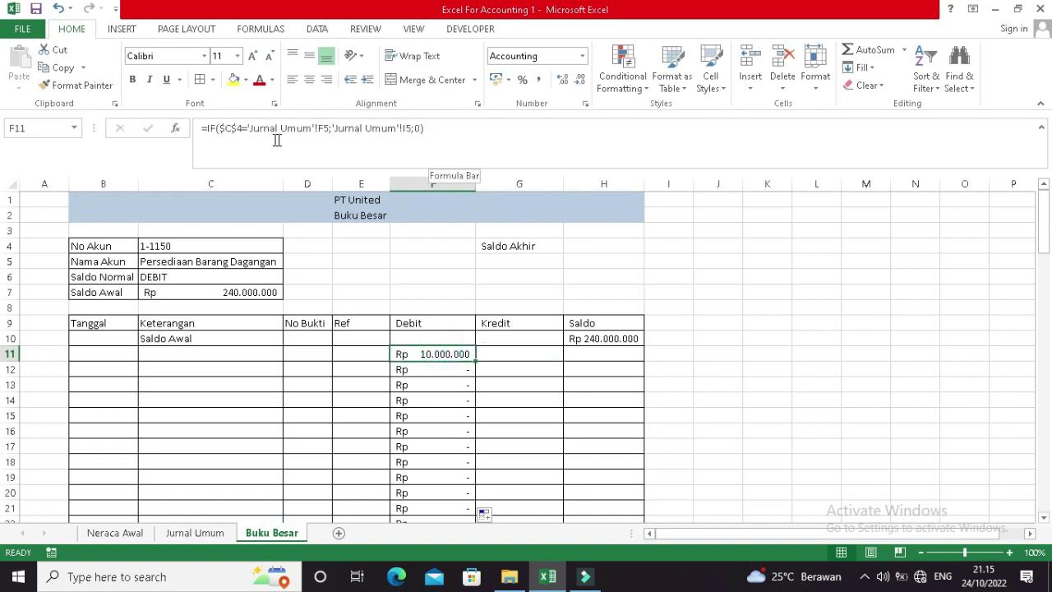
left_click(216, 532)
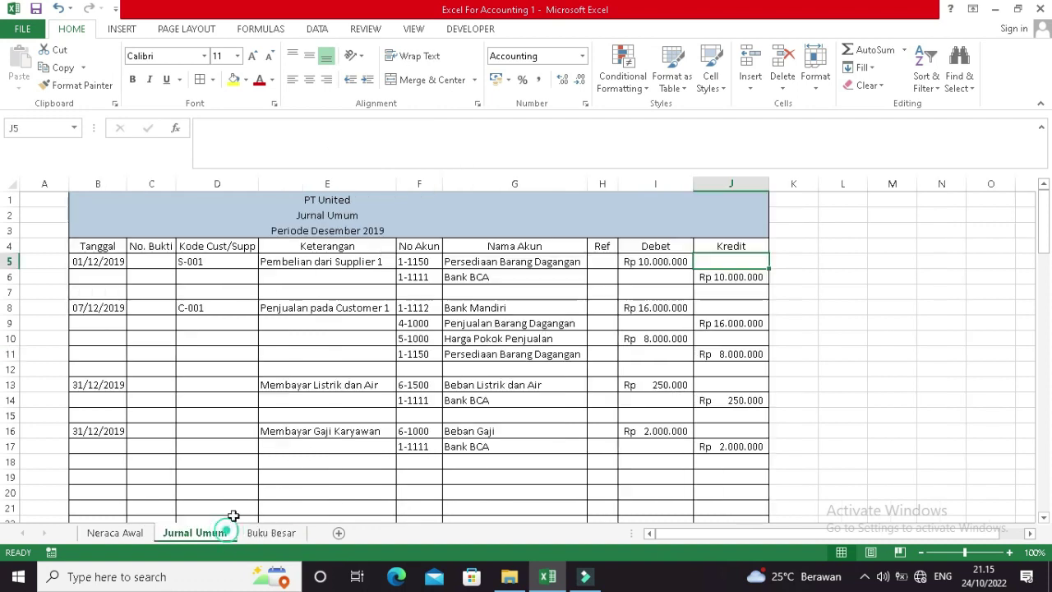
left_click(408, 278)
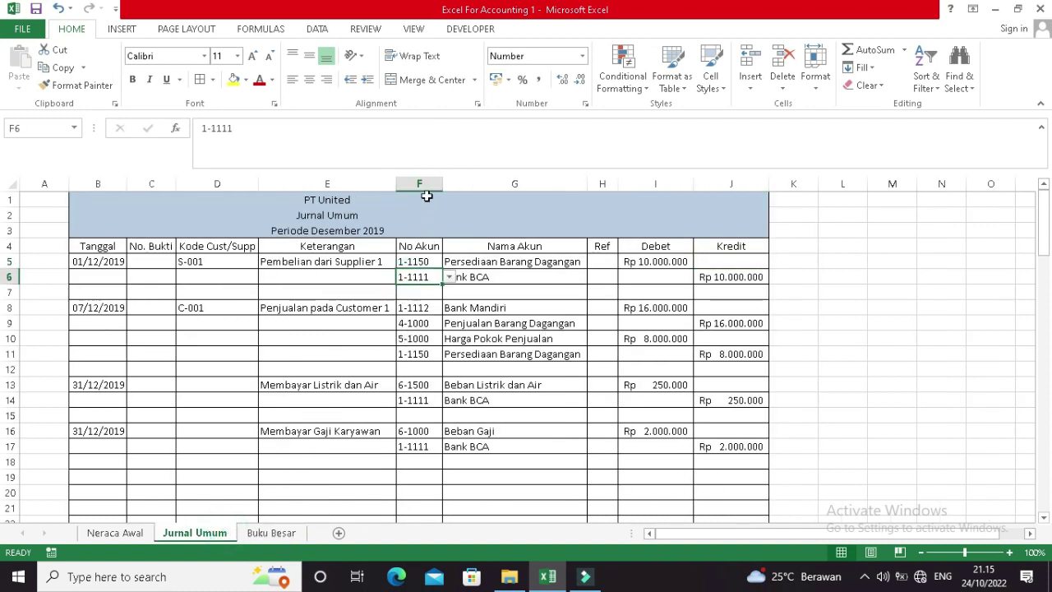
left_click(271, 533)
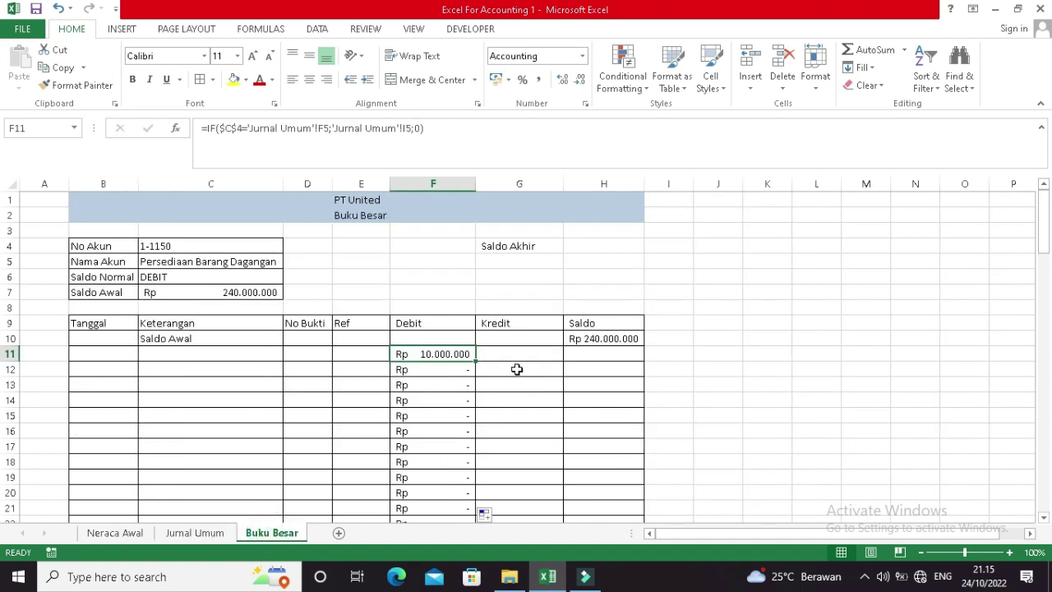
Enter =IF($C$4='Jurnal Umum'!F5;'Jurnal Umum'!J5) in Kredit cell G11 of Buku Besar.
left_click(511, 351)
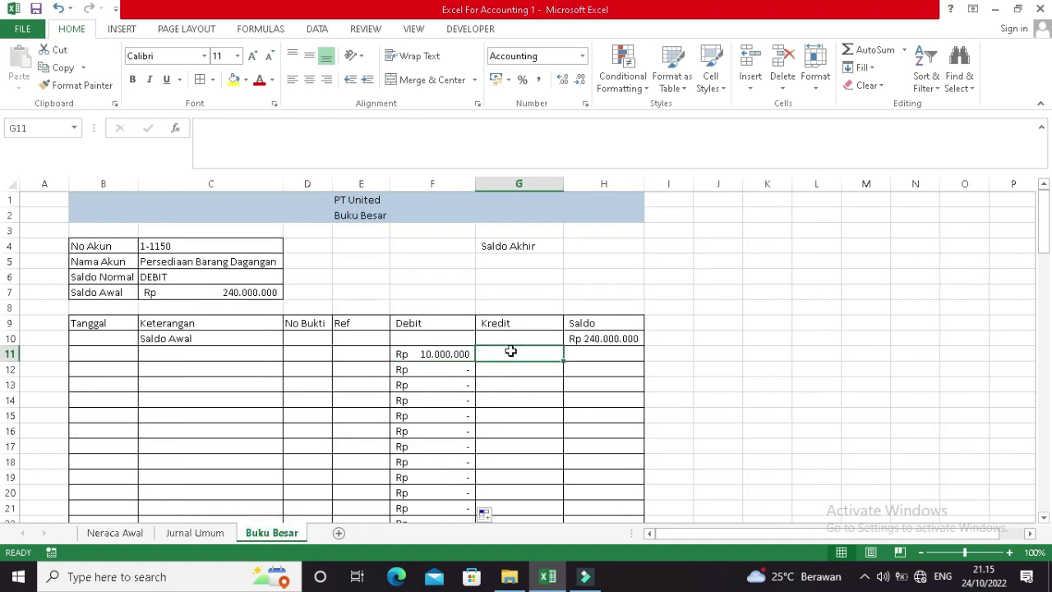
key("Left")
left_click(511, 351)
type("=if")
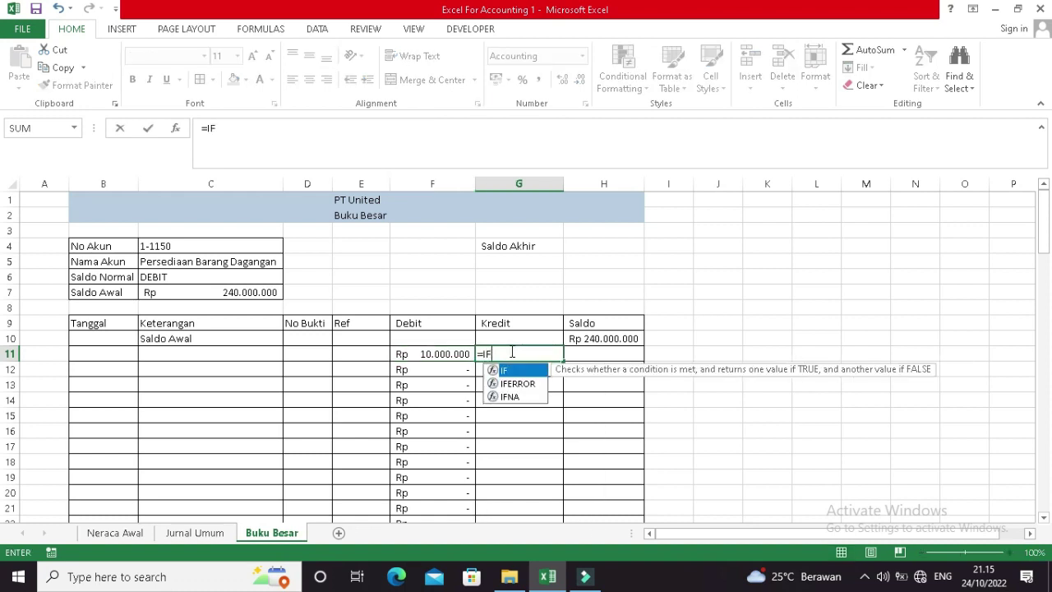
key("Tab")
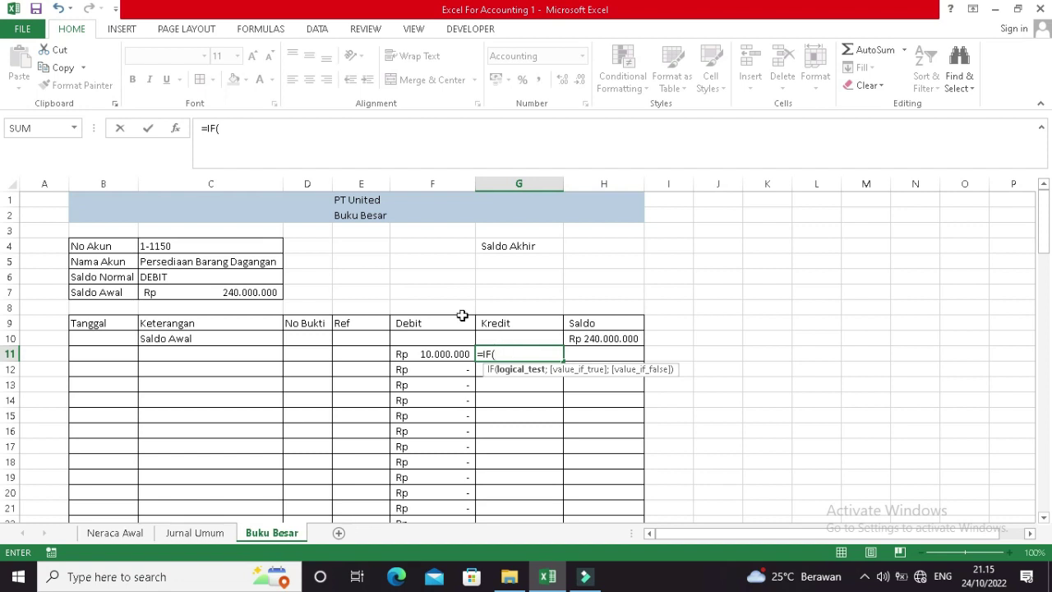
left_click(182, 247)
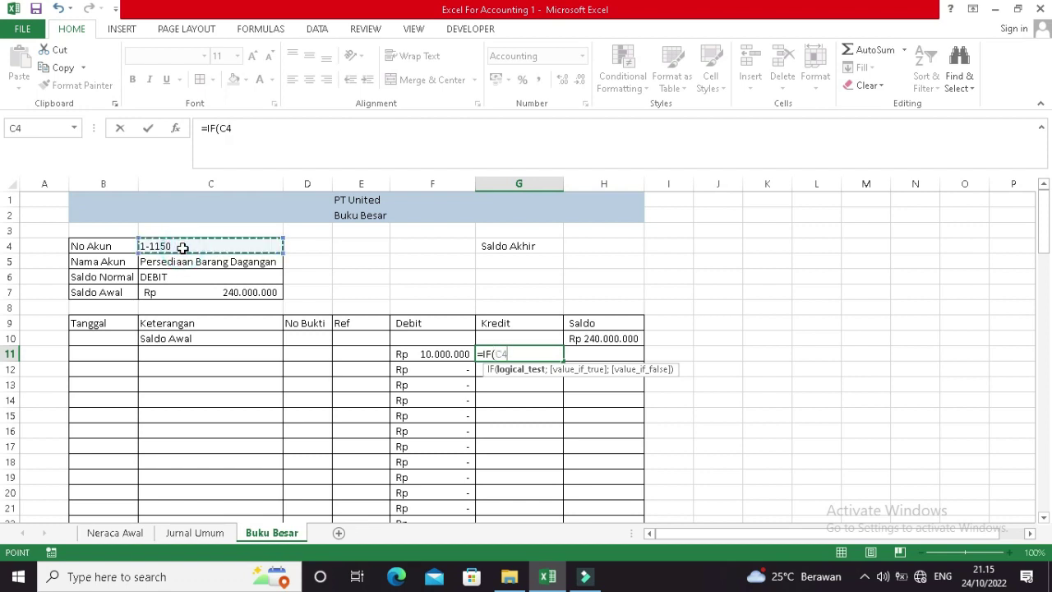
key("F4")
type("=")
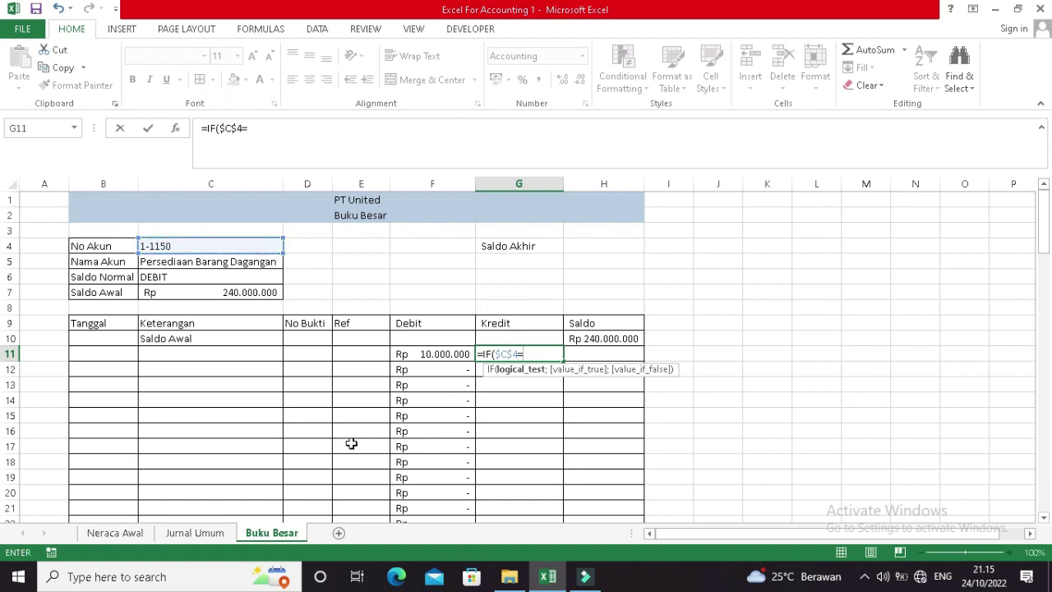
left_click(197, 535)
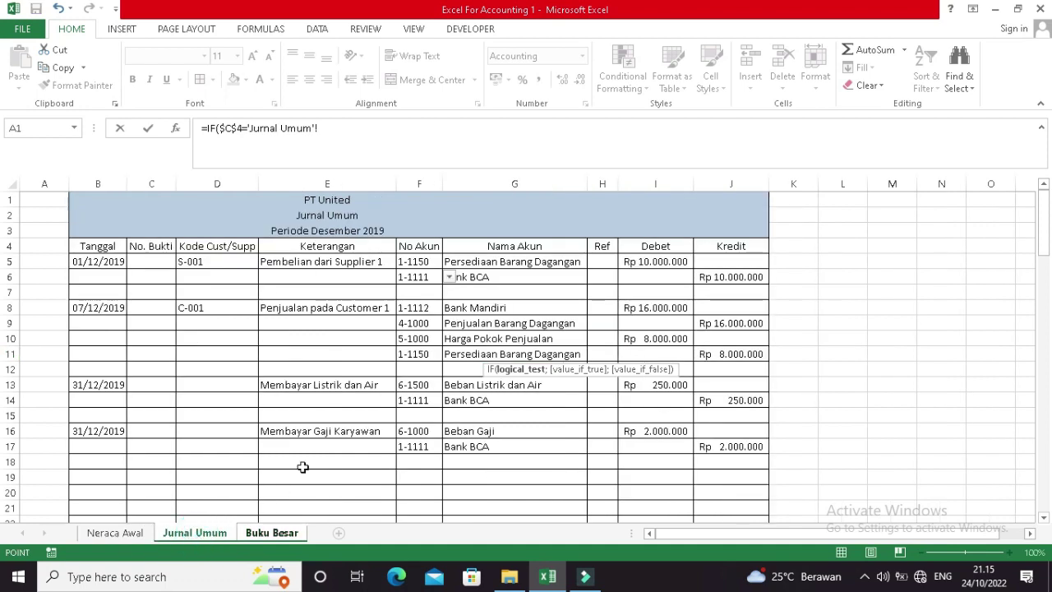
left_click(422, 259)
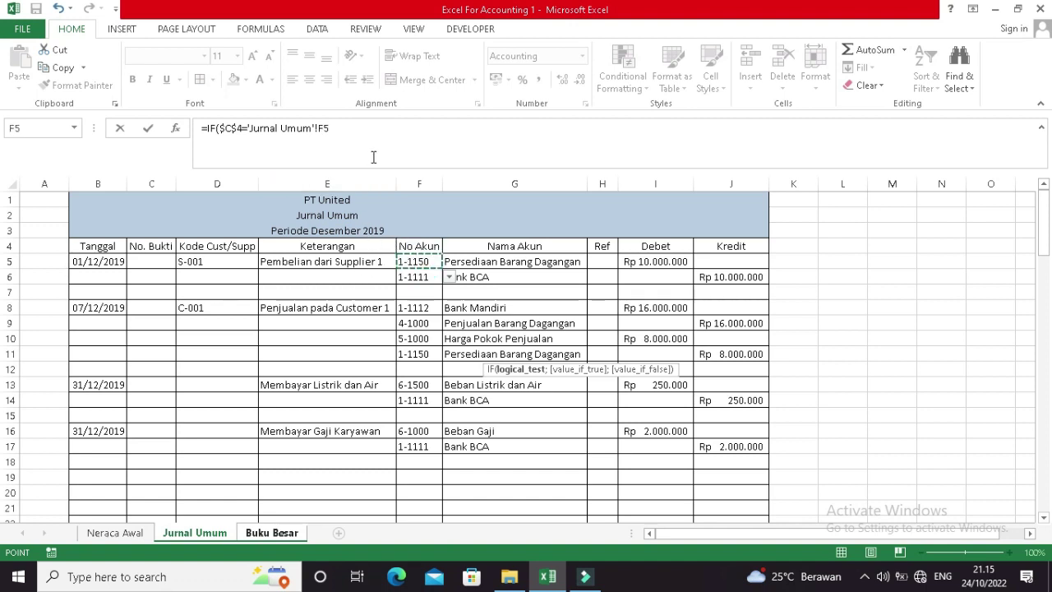
type(";")
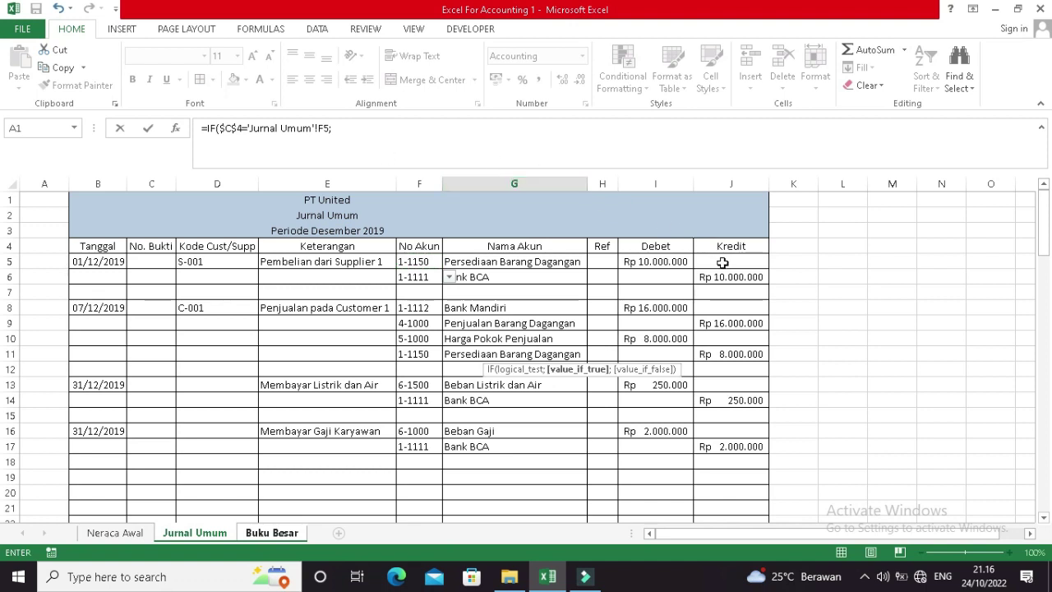
left_click(722, 260)
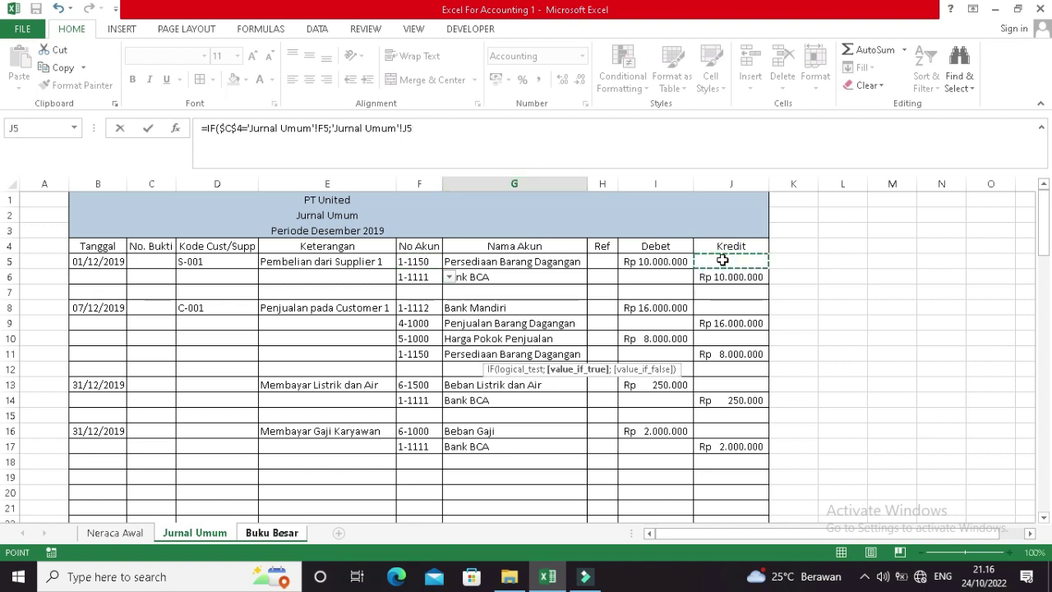
type(")")
key("Return")
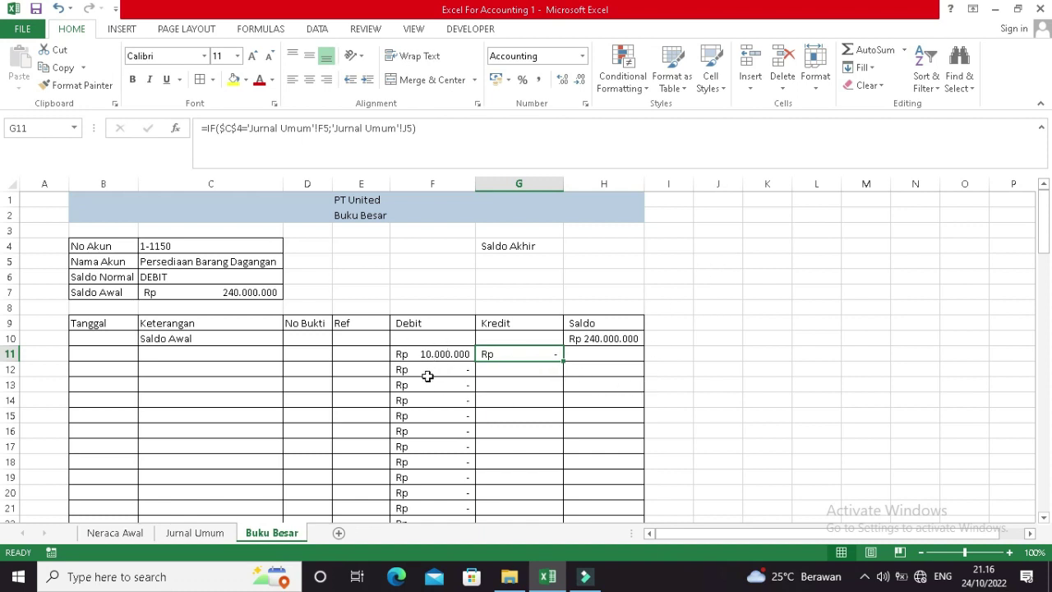
Fill the Kredit formula from G11 down the ledger table and compare G11 with the Debit formula in F11.
double_click(565, 362)
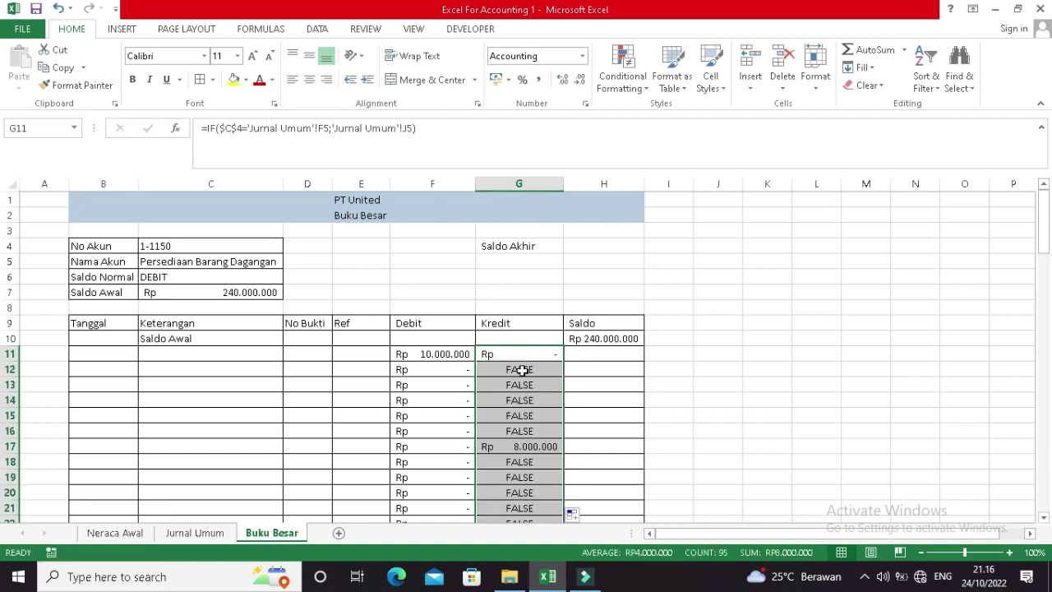
left_click(532, 354)
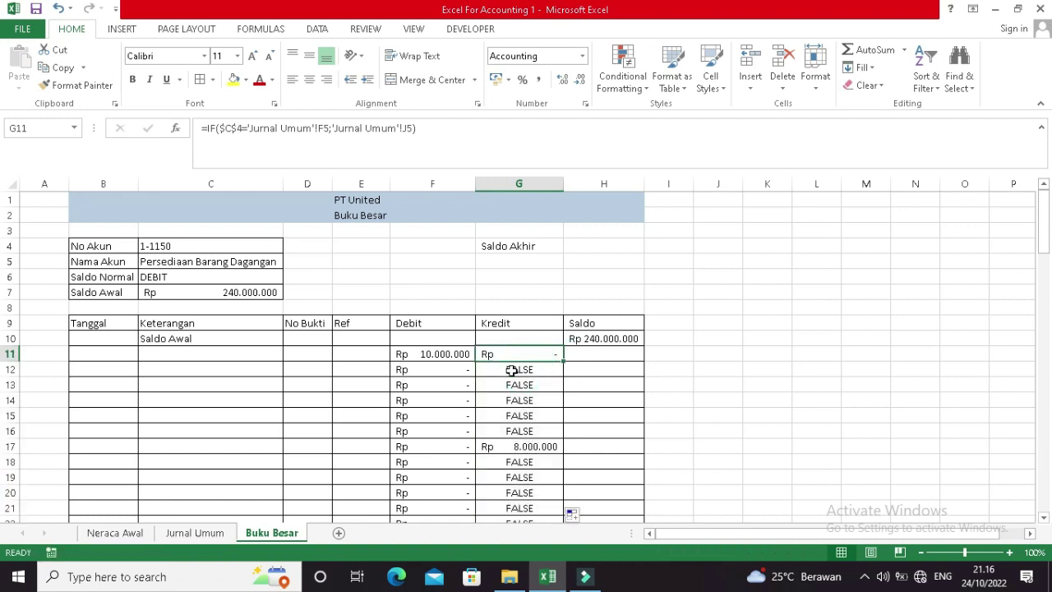
left_click(455, 354)
left_click(514, 355)
left_click(460, 354)
left_click(507, 357)
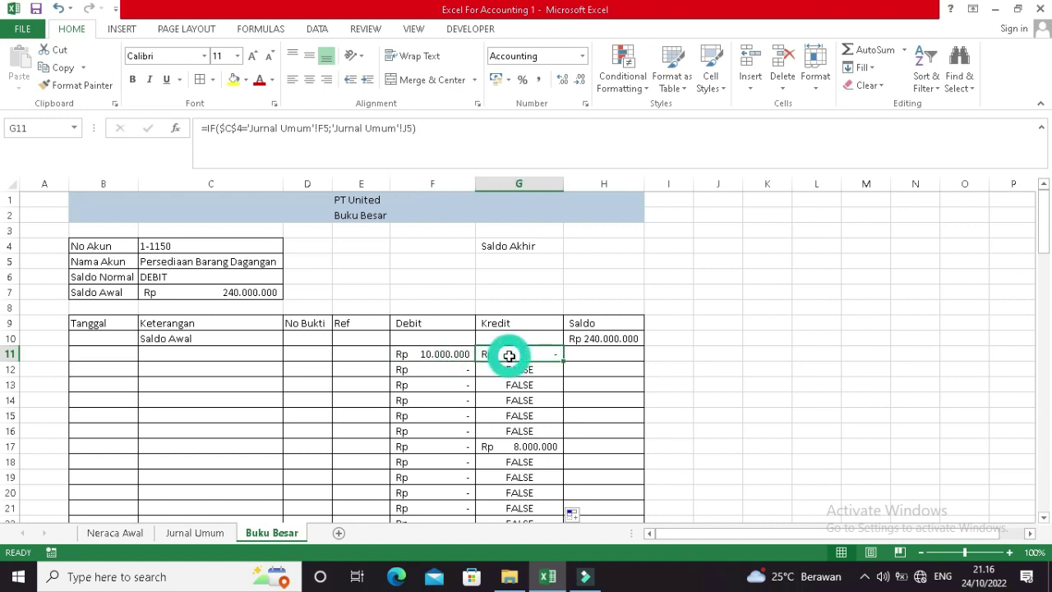
Add 0 as the value-if-false argument of the Kredit formula in G11, giving =IF($C$4='Jurnal Umum'!F5;'Jurnal Umum'!J5;0).
left_click(452, 125)
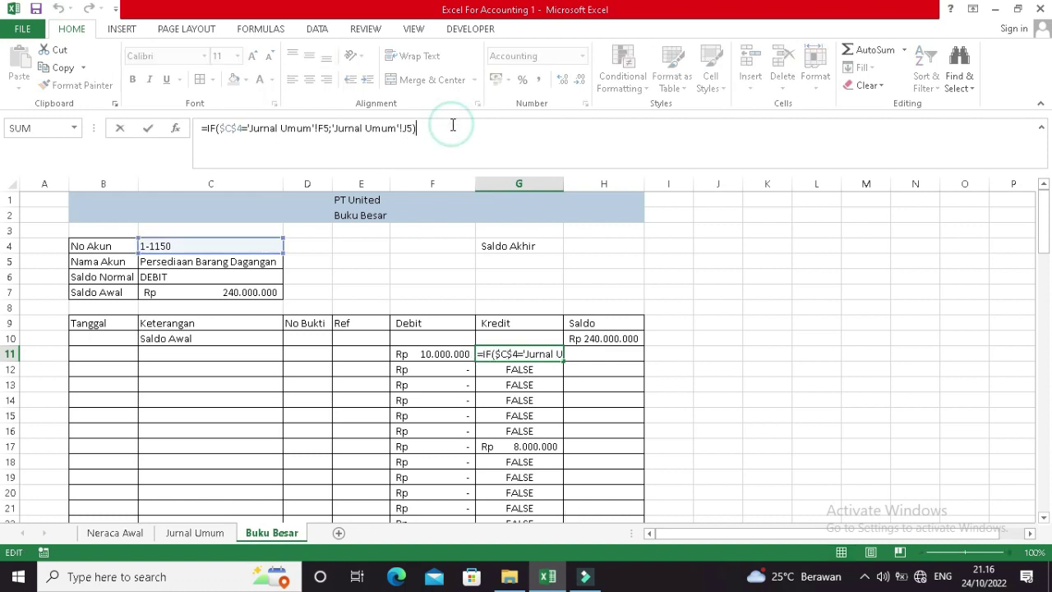
key("BackSpace")
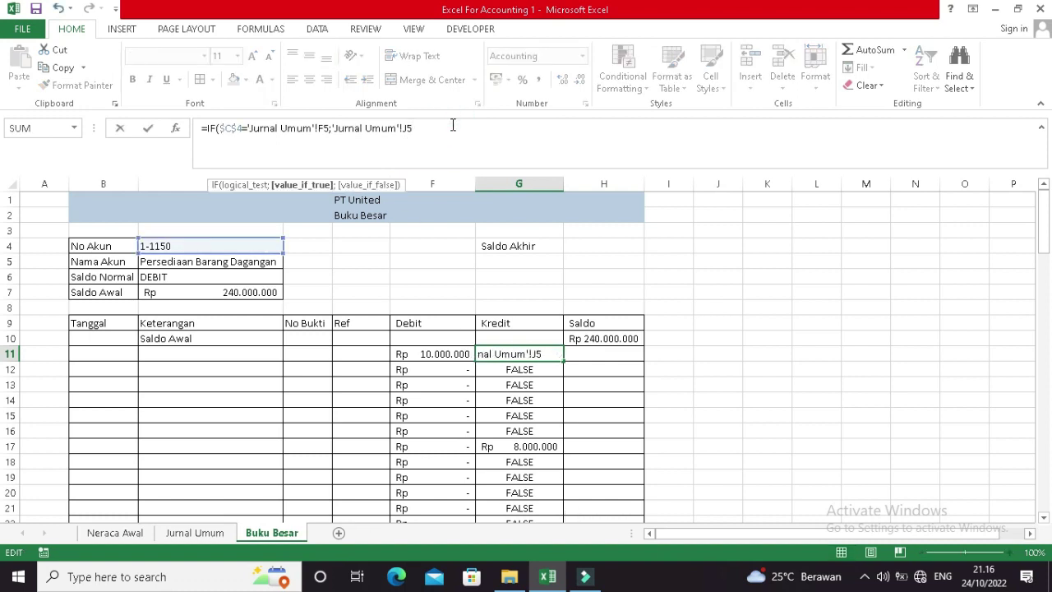
type(";0")
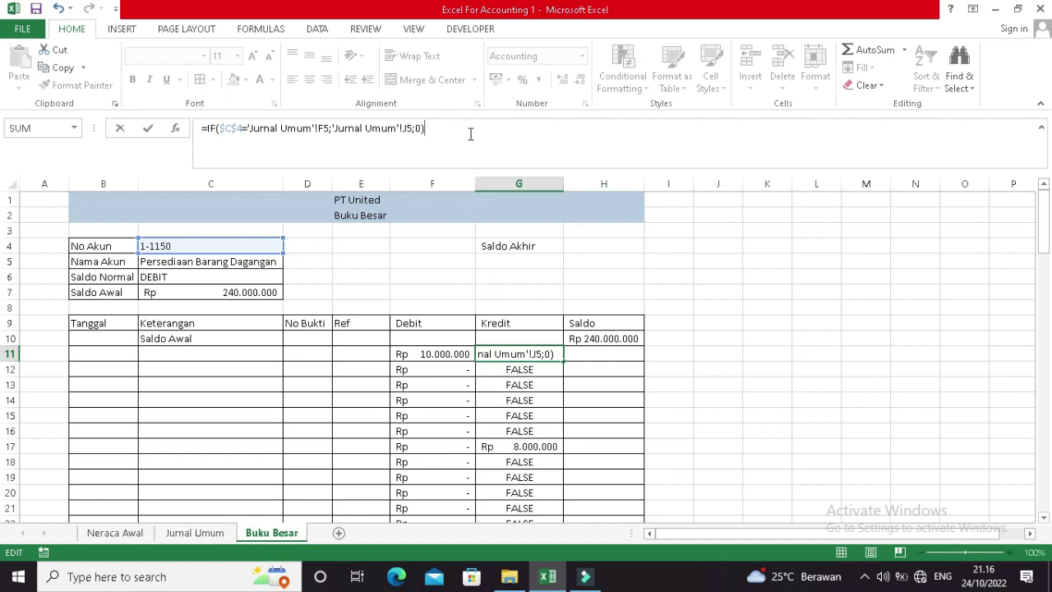
key("Return")
type("1")
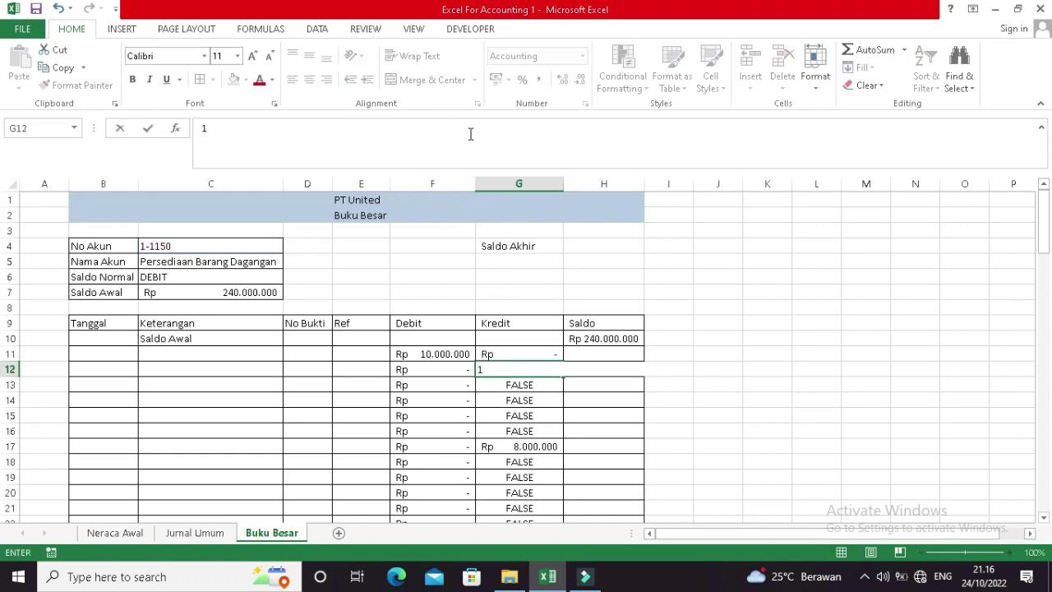
key("Escape")
Copy the corrected Kredit formula from G11 down the rest of the ledger table and check the copy in G15.
key("Up")
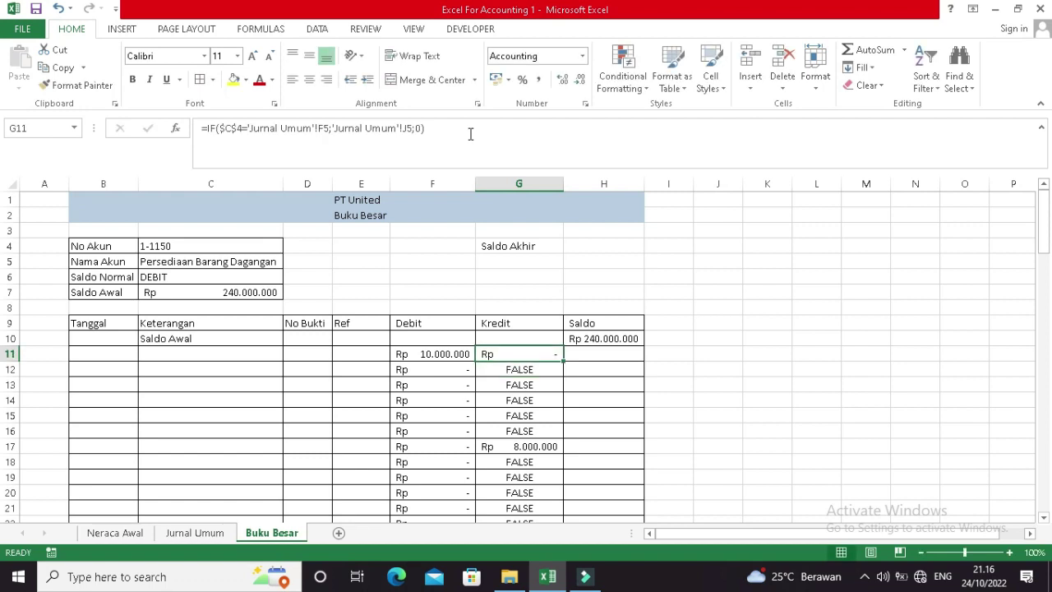
double_click(563, 363)
left_click(532, 419)
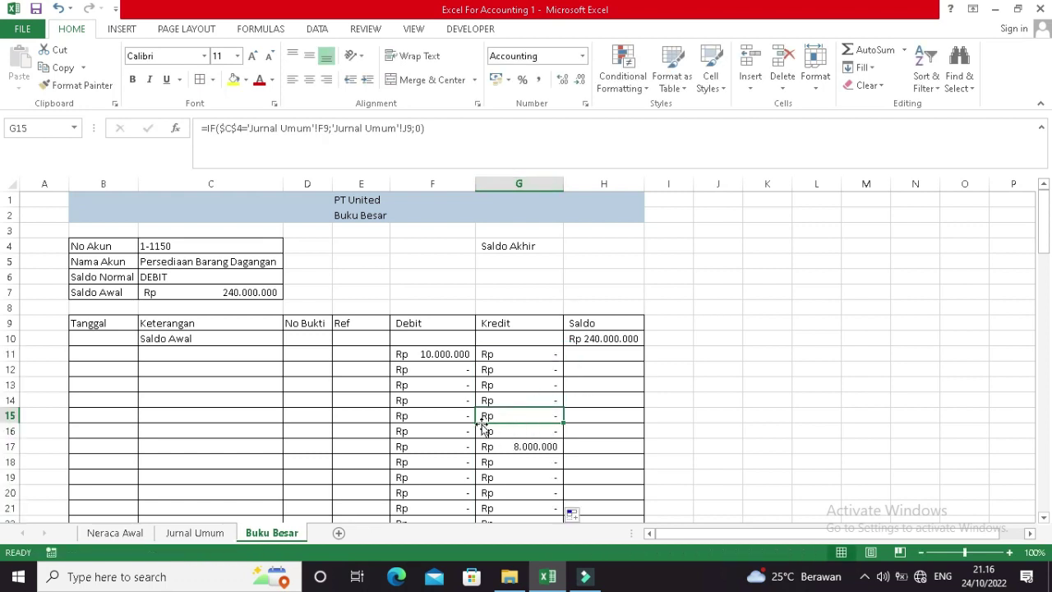
Compare the Kredit cells G11:G17 in Buku Besar with the Kredit entries in rows 5 to 11 of Jurnal Umum.
left_click(521, 446)
left_click_drag(540, 351, 533, 446)
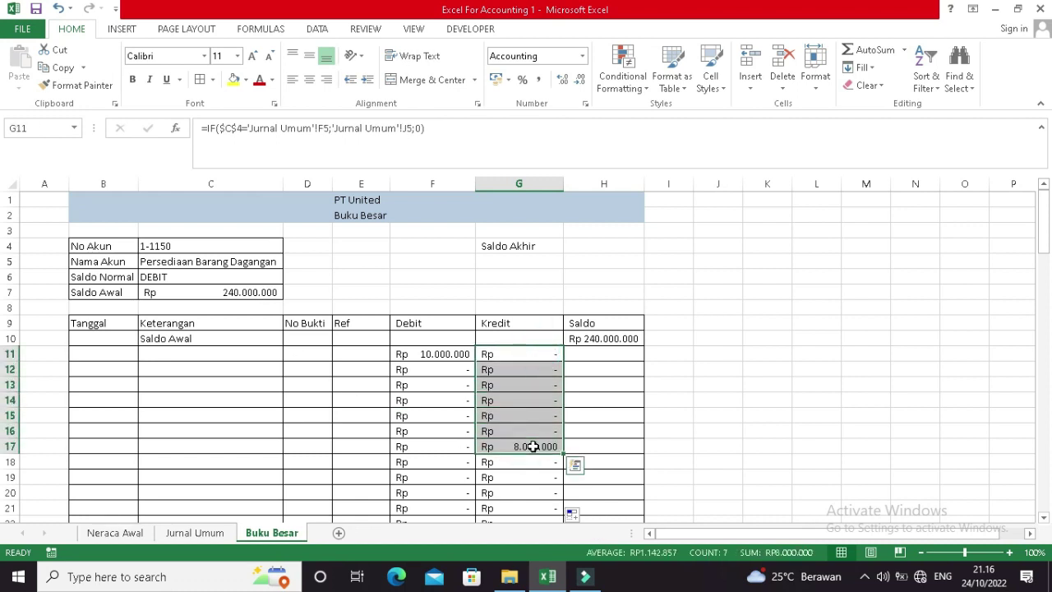
left_click(533, 446)
left_click(207, 533)
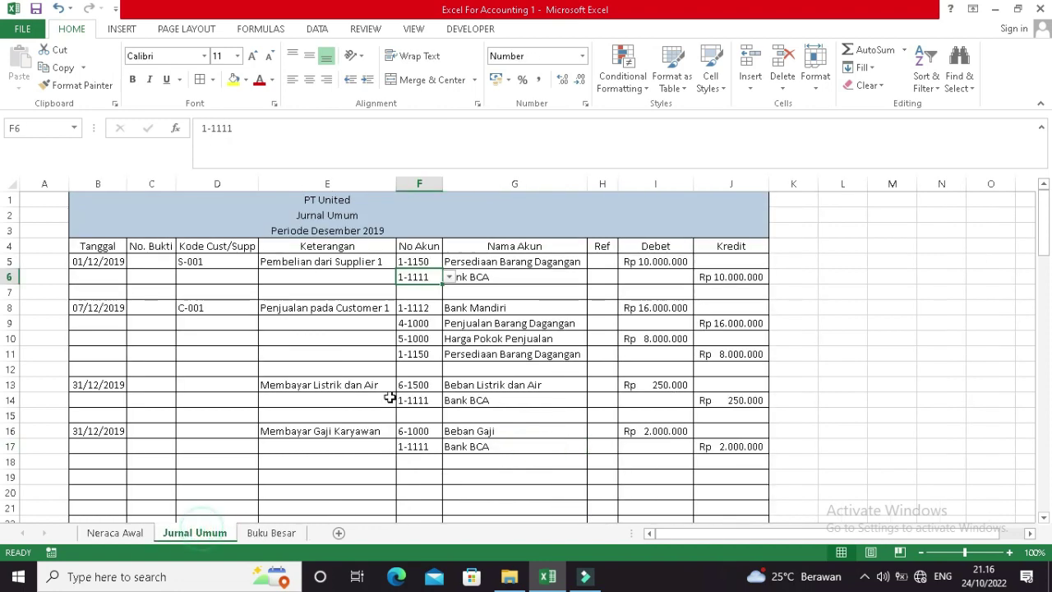
left_click(269, 533)
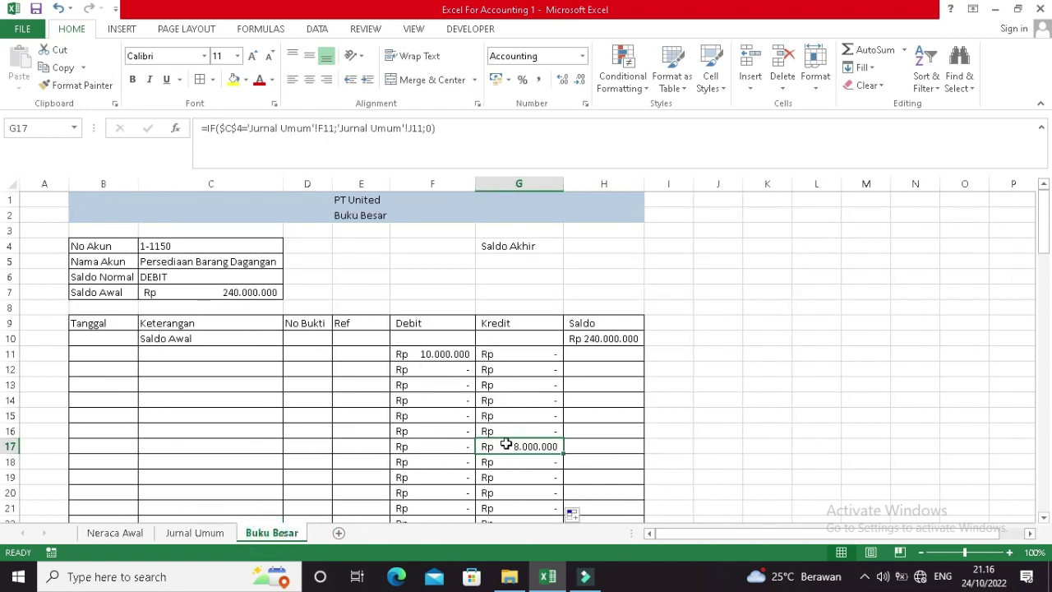
left_click(194, 533)
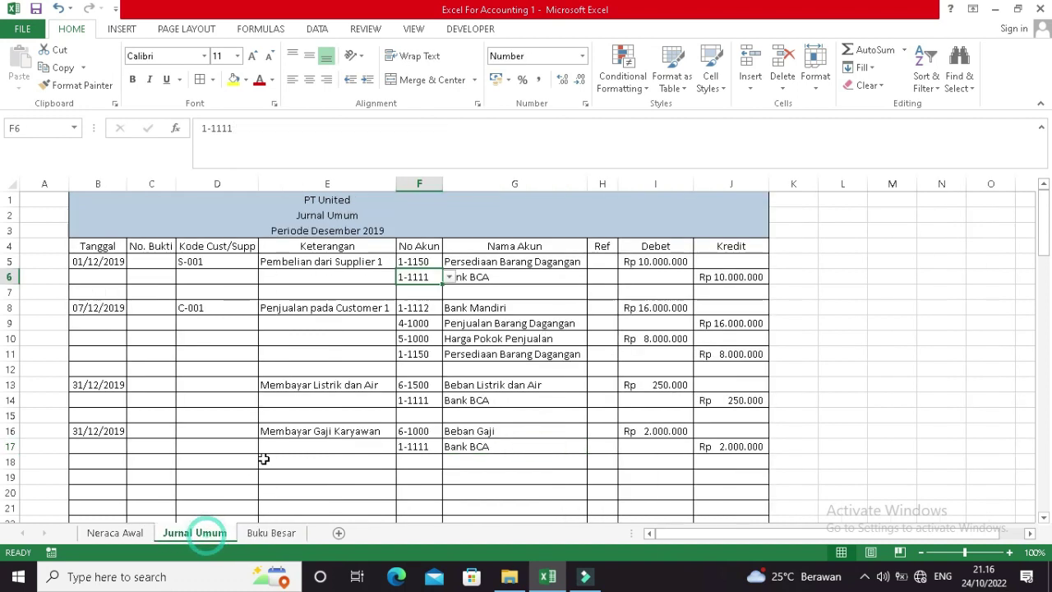
left_click(703, 355)
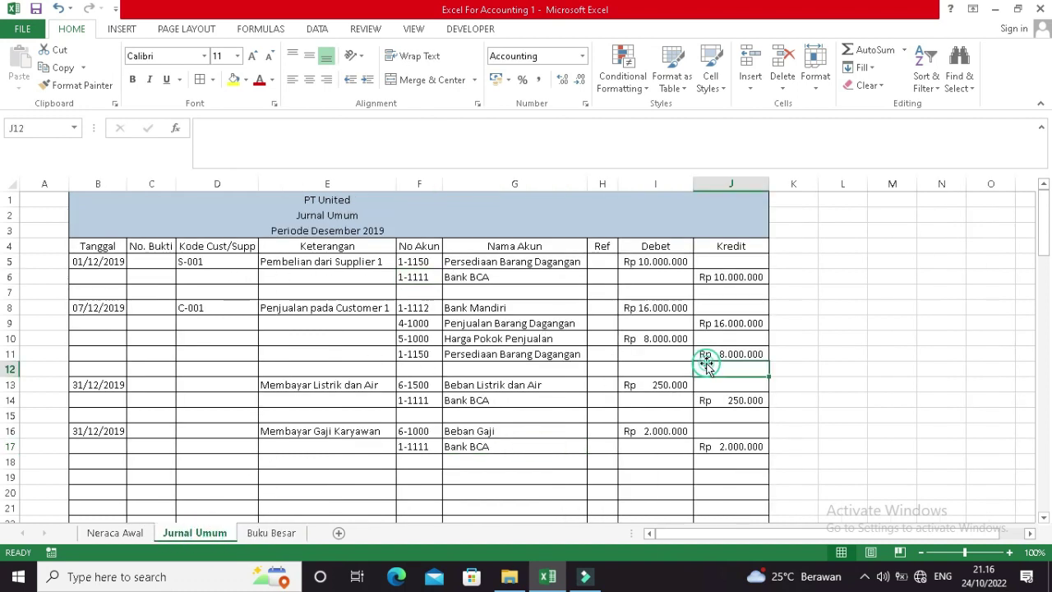
left_click_drag(727, 262, 725, 320)
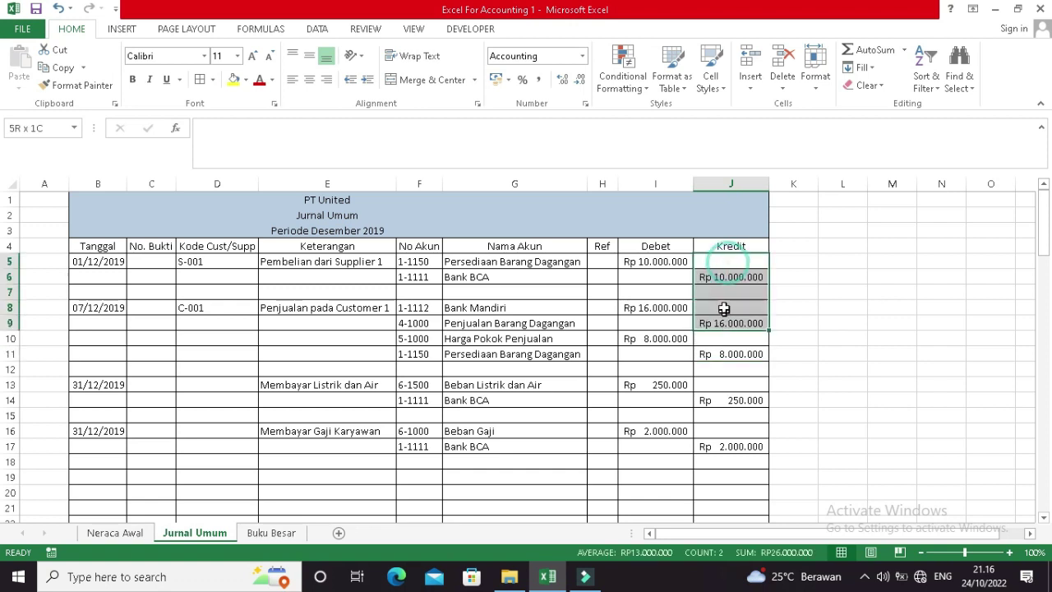
left_click(723, 275)
left_click(721, 307)
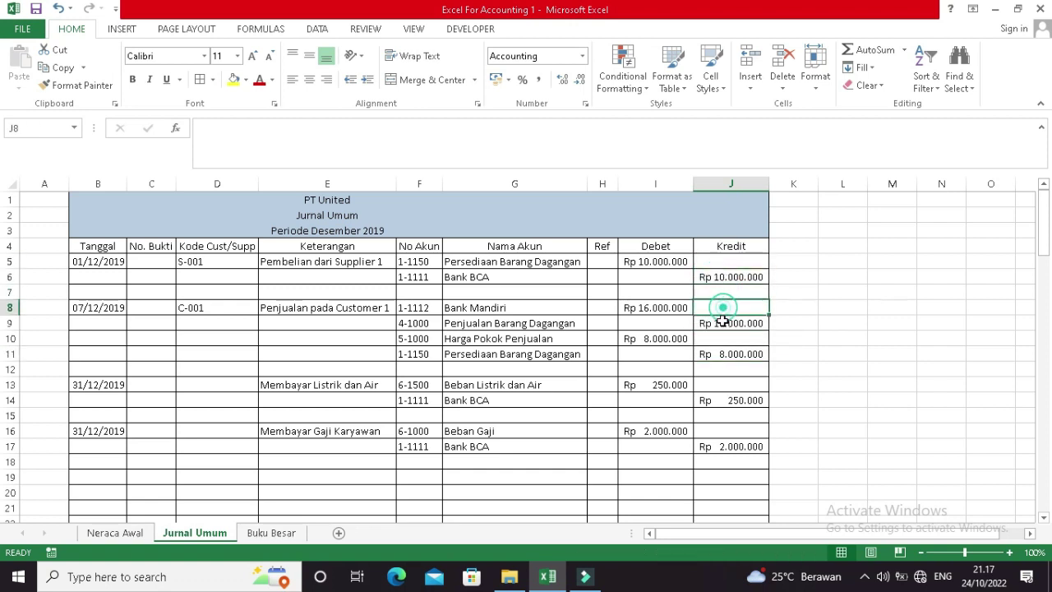
left_click(722, 323)
left_click(722, 339)
left_click(723, 355)
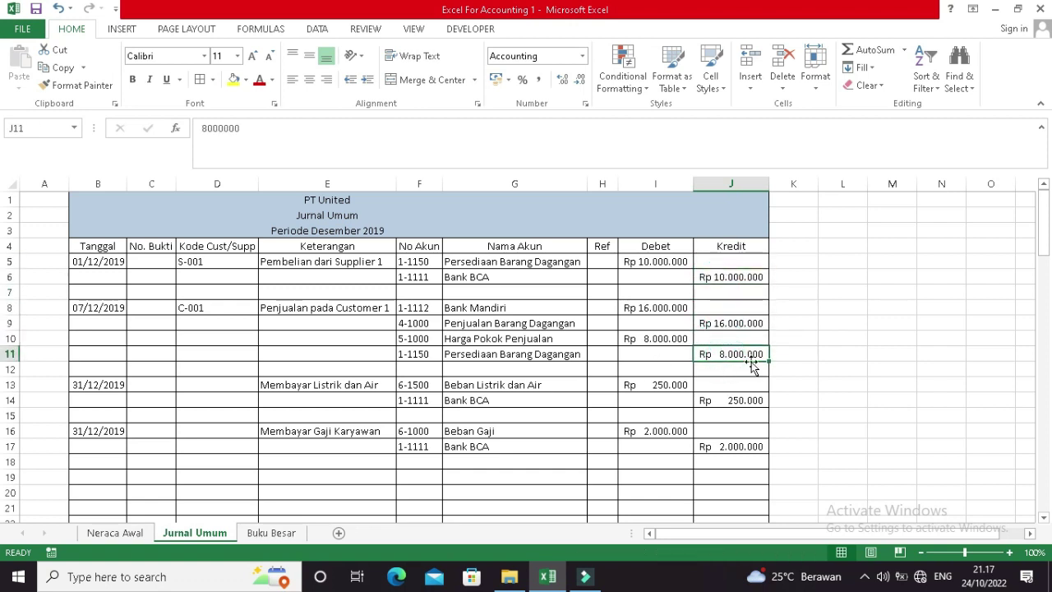
Examine the Kredit formulas in Buku Besar cell by cell from G11 down to G17.
left_click(271, 532)
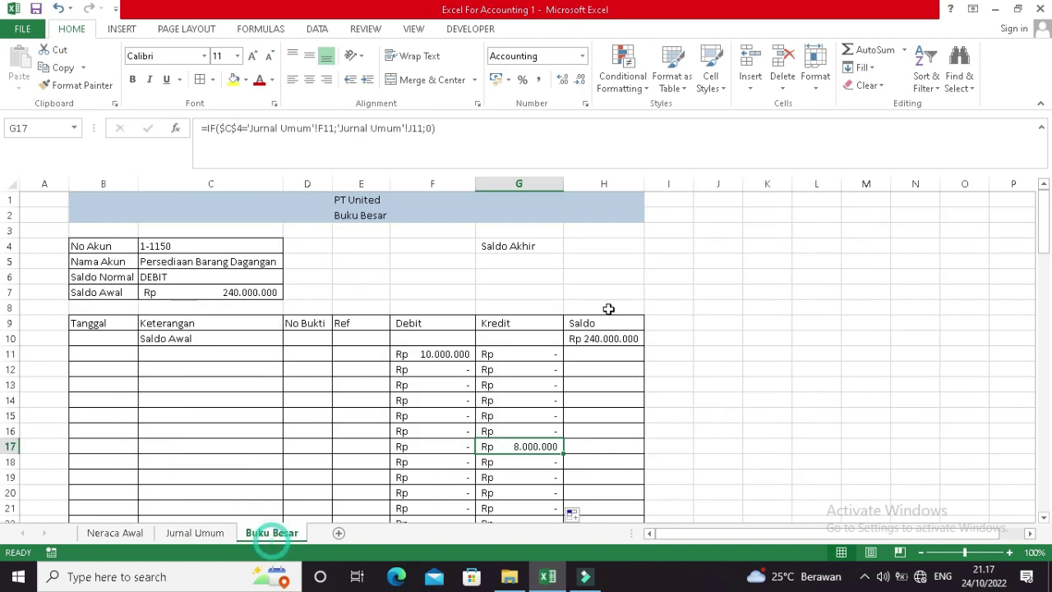
left_click(537, 355)
left_click(534, 370)
left_click(535, 384)
left_click(538, 400)
left_click(537, 416)
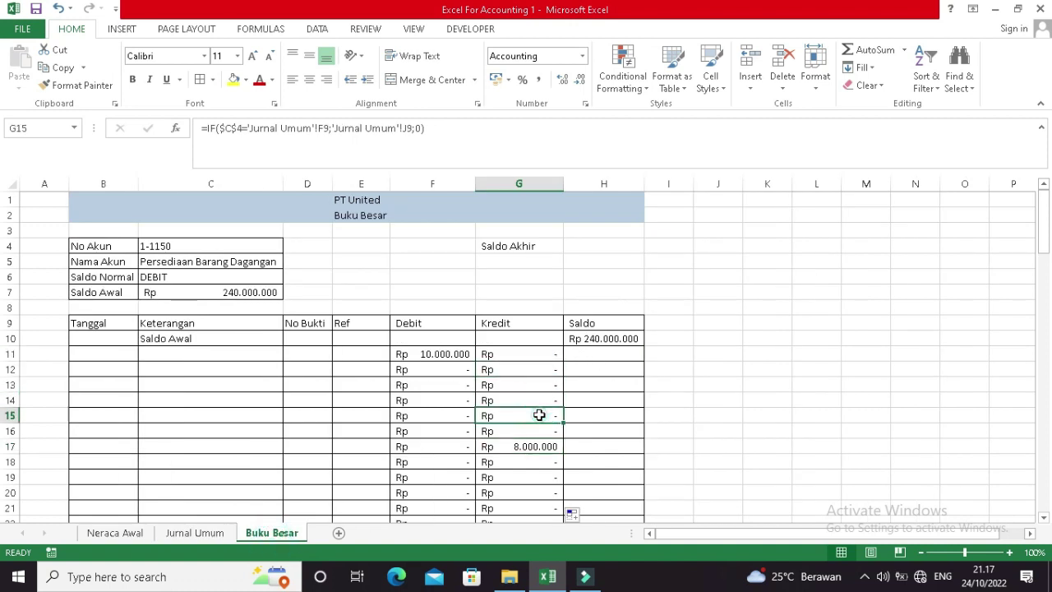
left_click(537, 431)
left_click(536, 446)
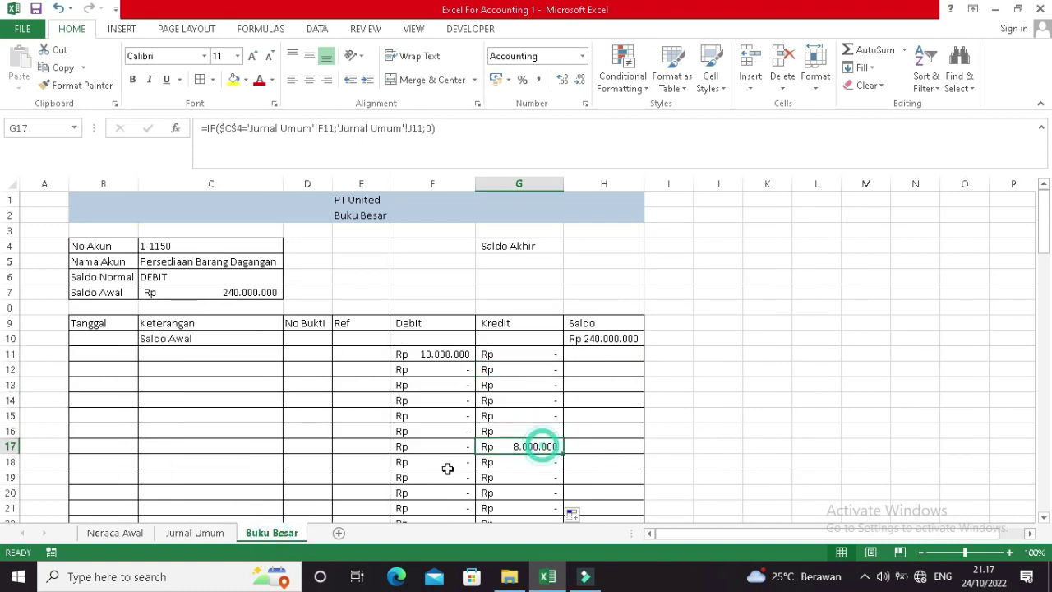
Check the selected account number in Buku Besar cell C4 against the No Akun entry in Jurnal Umum cell F11.
left_click(197, 539)
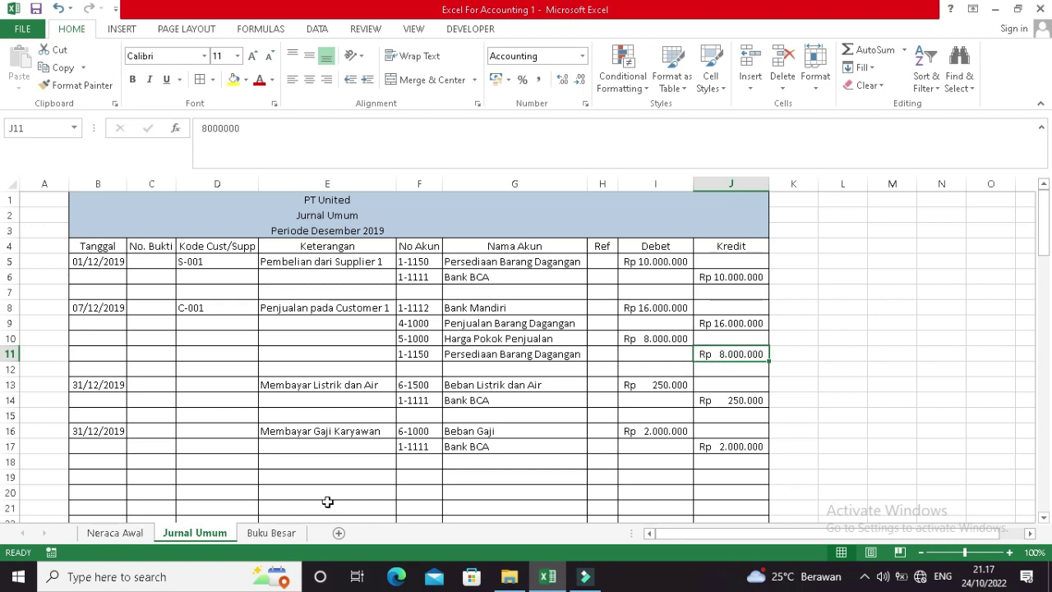
left_click(271, 533)
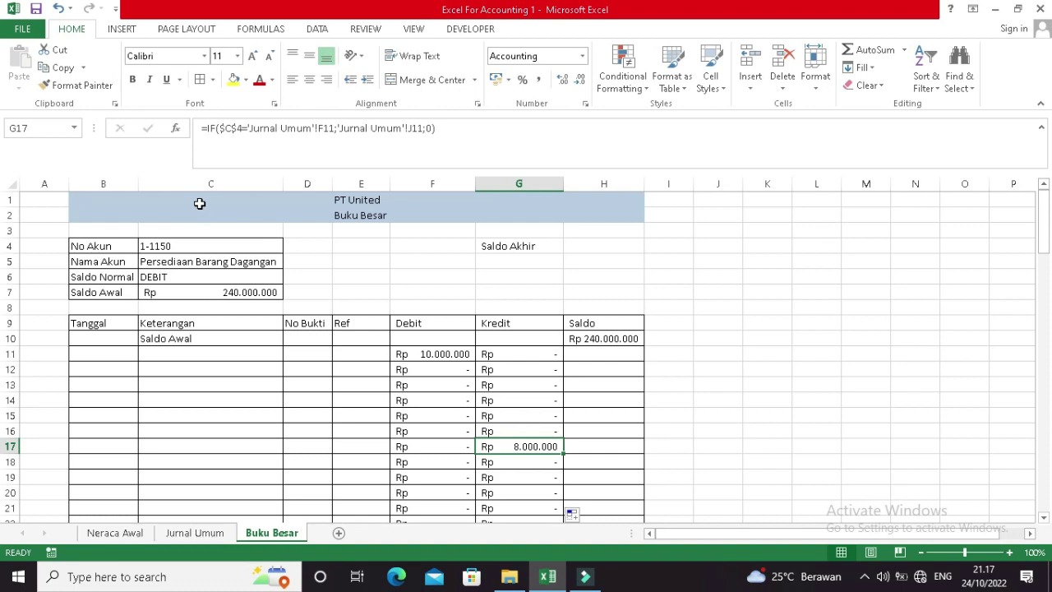
left_click(206, 541)
left_click(263, 534)
left_click(175, 245)
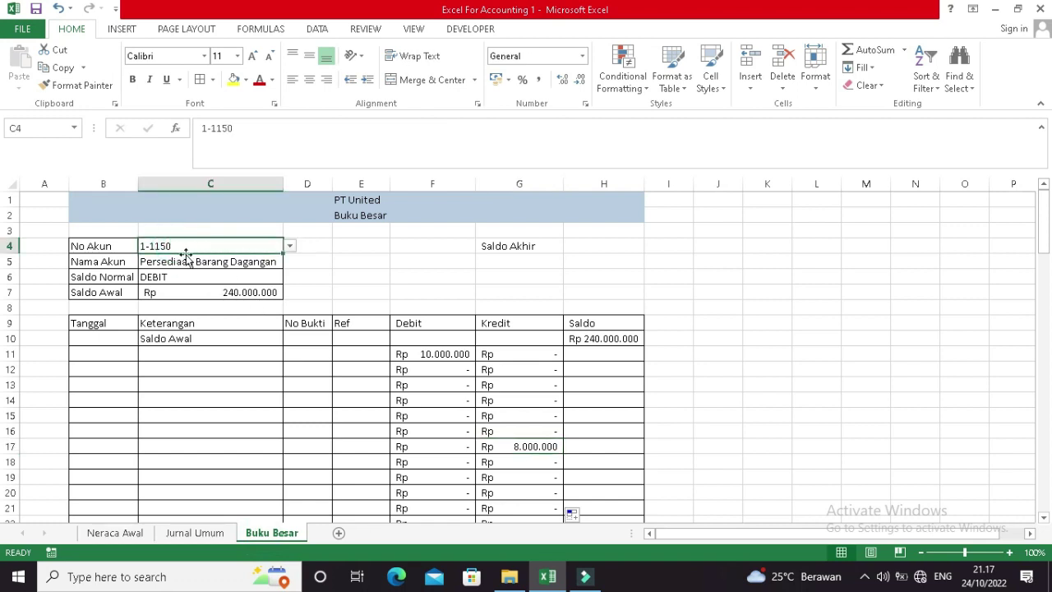
left_click(204, 540)
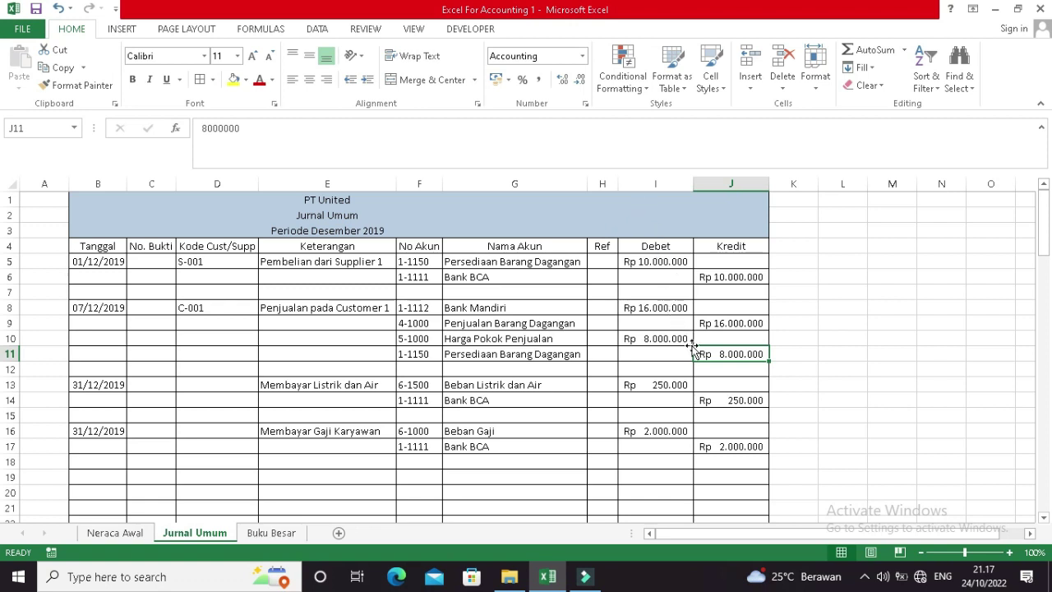
left_click(414, 354)
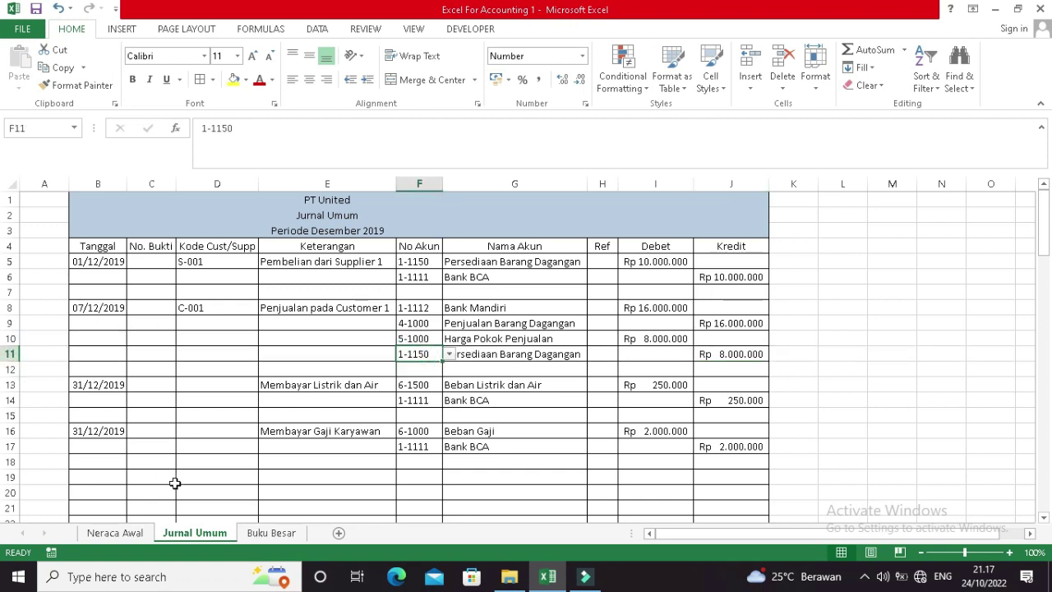
left_click(272, 533)
left_click(526, 376)
scroll(526, 376, "down", 1)
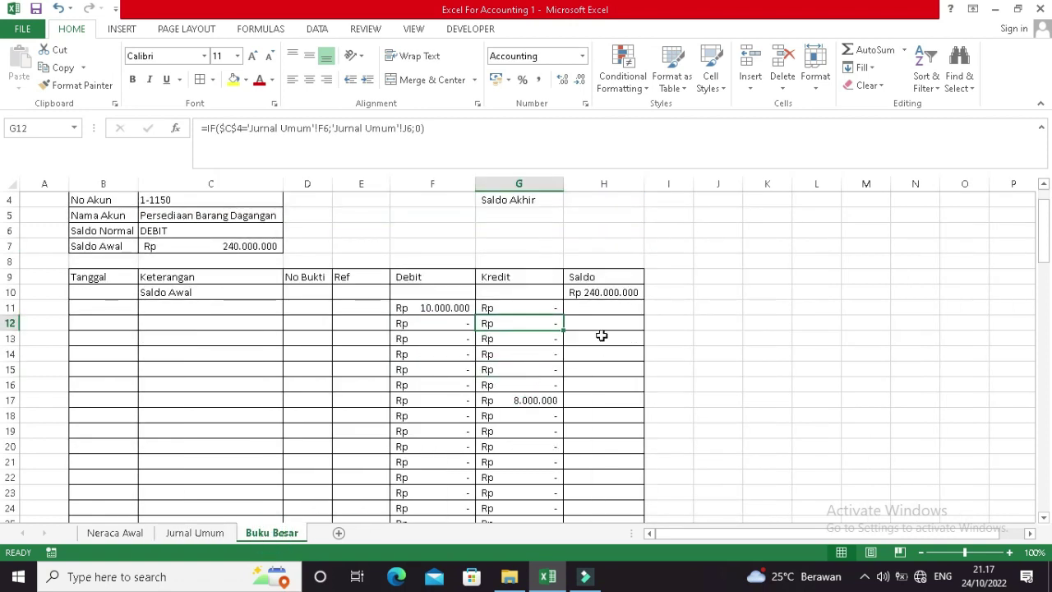
Start a formula in Buku Besar cell H11, the first Saldo row below the opening balance.
left_click(592, 308)
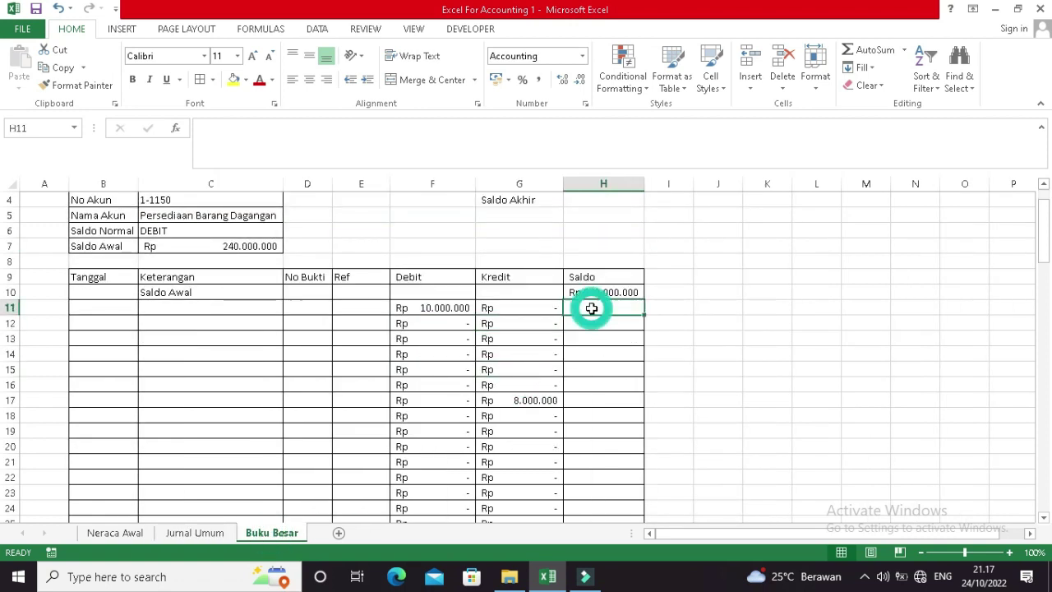
scroll(555, 333, "down", 12)
scroll(554, 333, "up", 13)
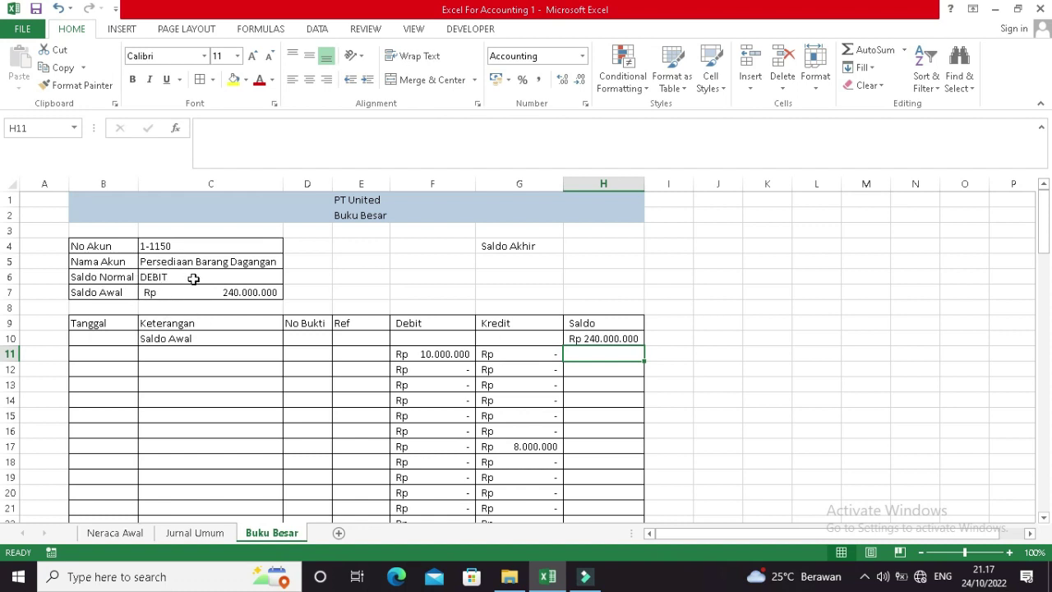
left_click(601, 336)
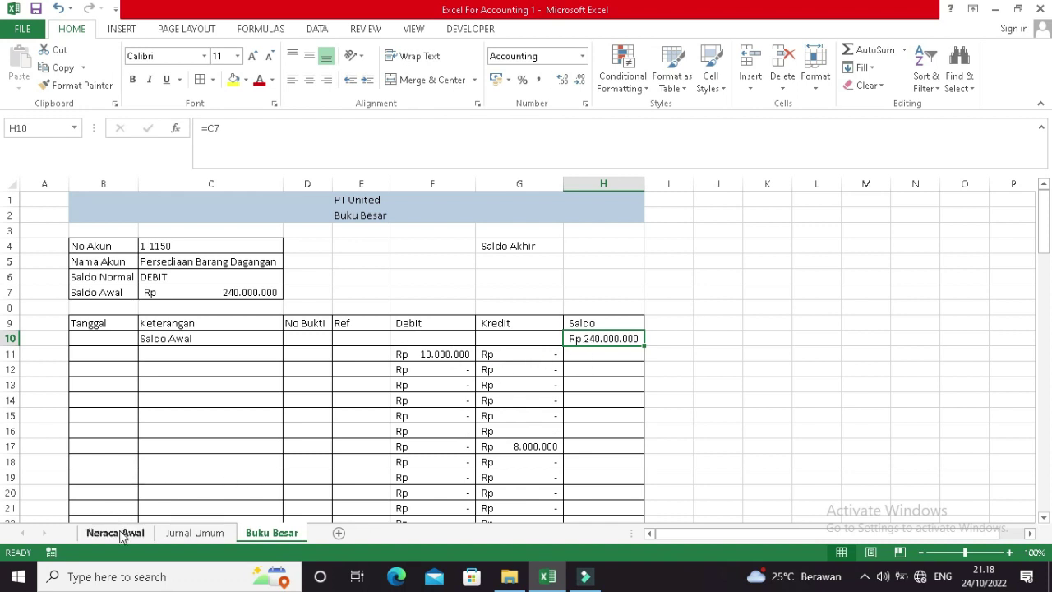
left_click(584, 360)
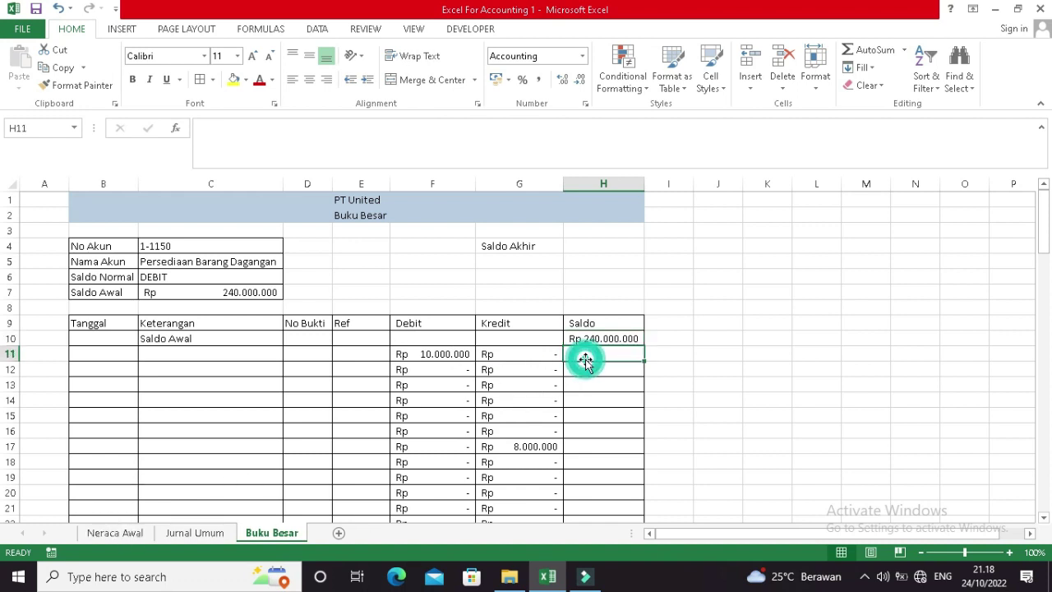
type("=")
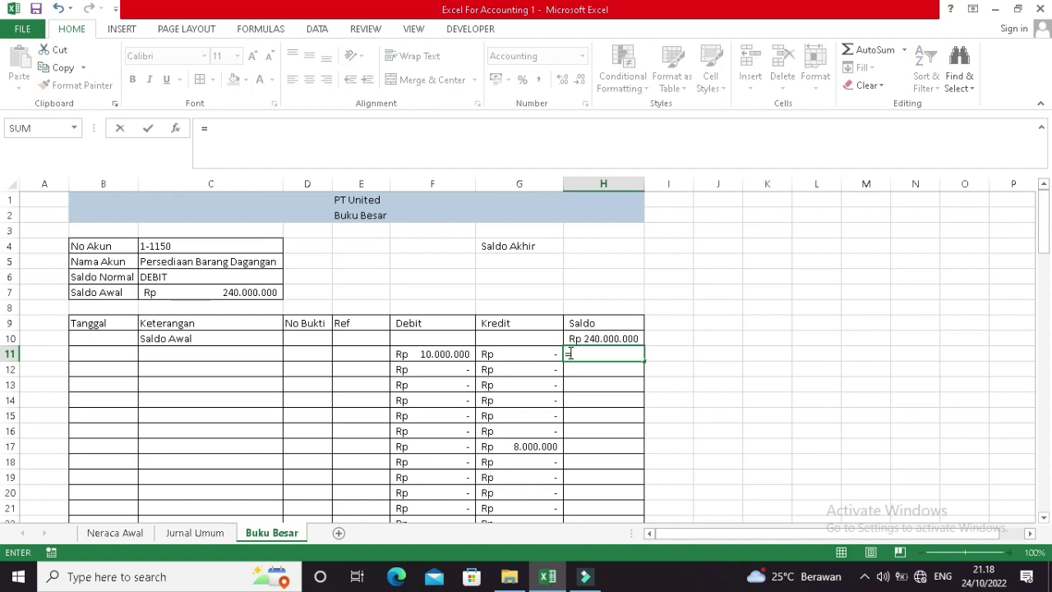
key("Up")
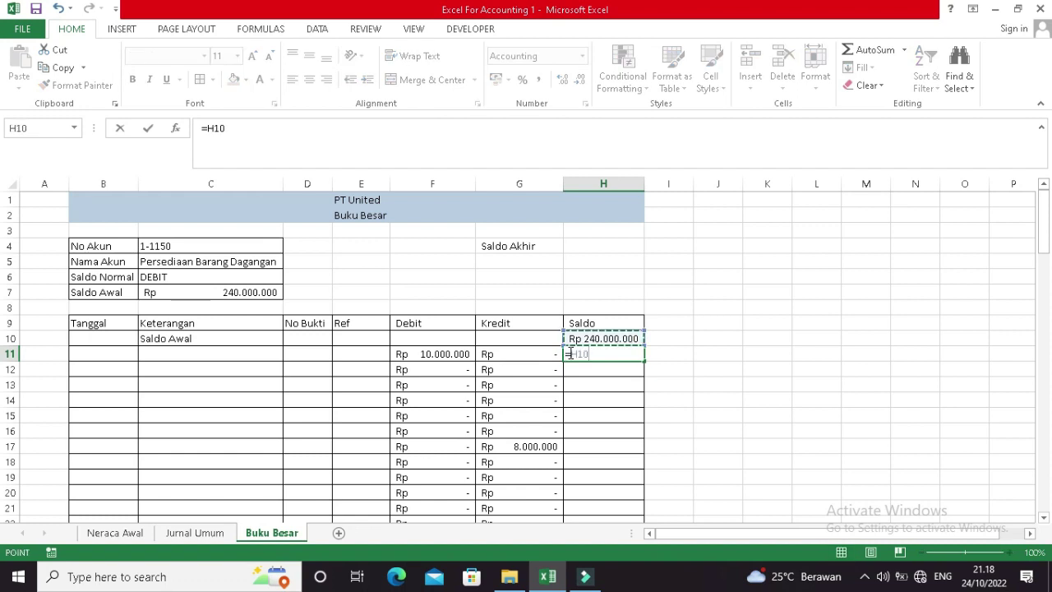
key("BackSpace")
key("BackSpace")
key("BackSpace")
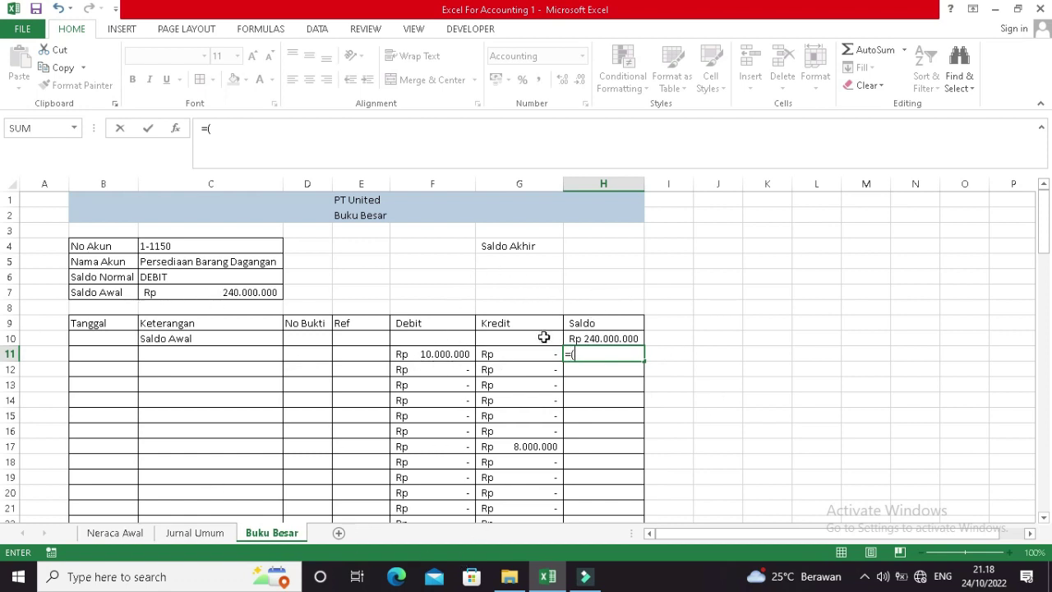
Add an opening parenthesis and an IF function to the H11 formula, testing whether the absolute reference $C$6 equals "DEBIT".
type("IF(")
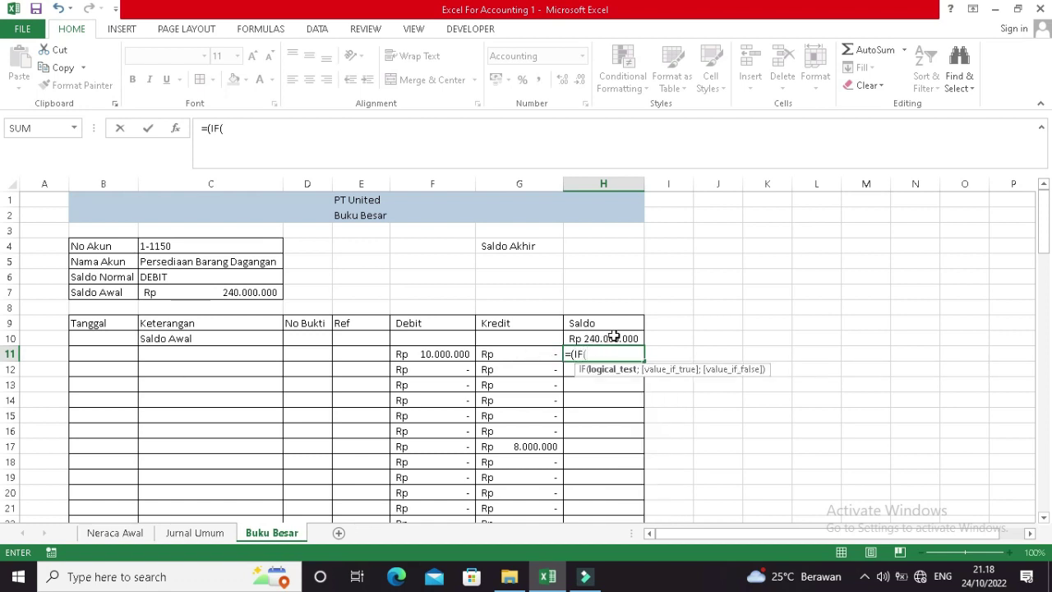
left_click(167, 278)
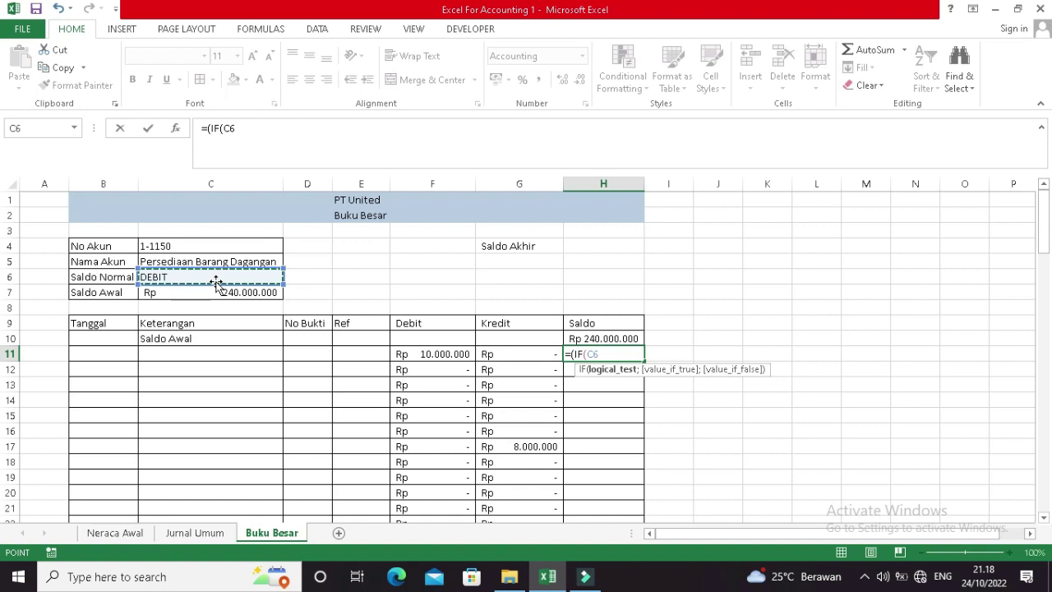
key("F4")
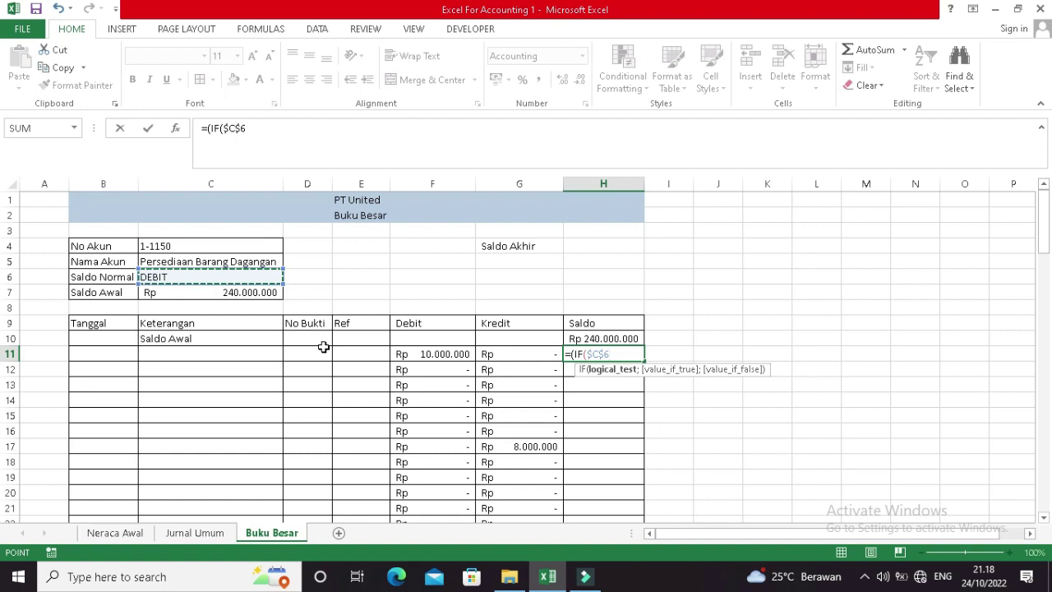
type("\"DEBI")
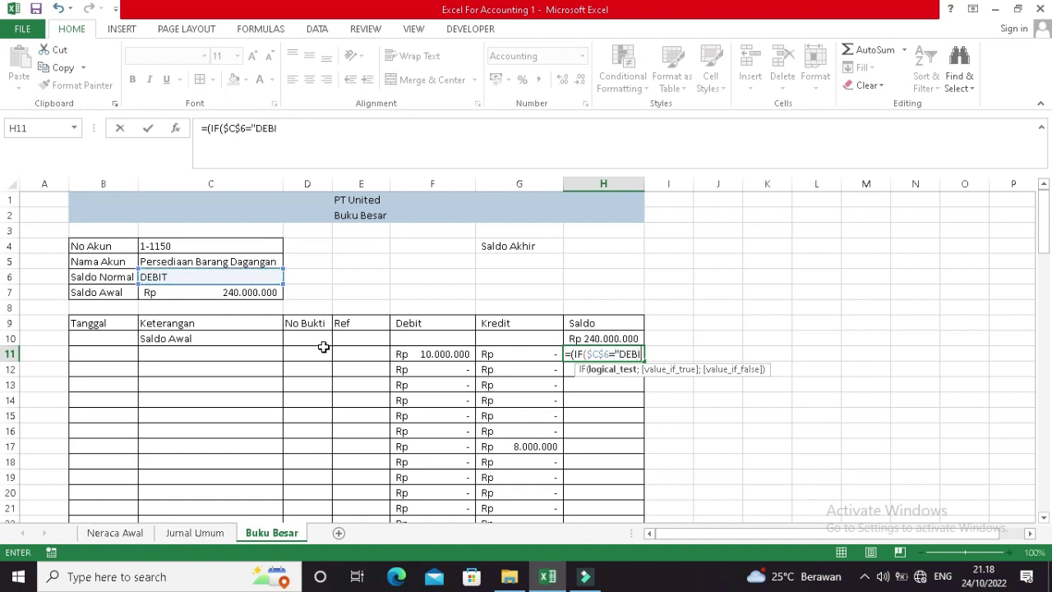
type("T\";")
Set the IF function's value-if-true to H10+F11-G11, adding the debit and subtracting the credit.
left_click(615, 337)
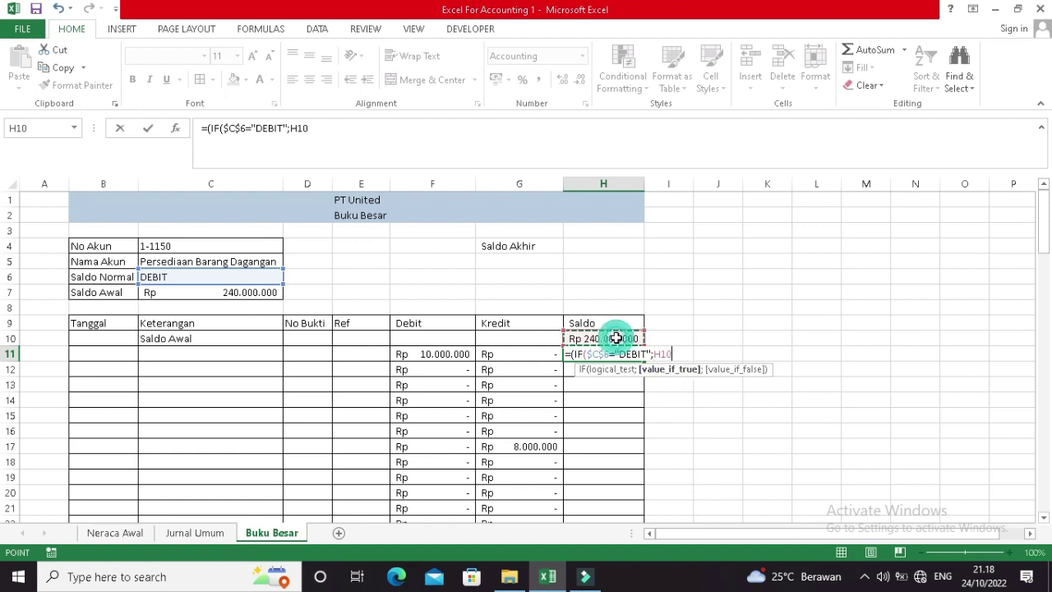
type("+")
left_click(451, 353)
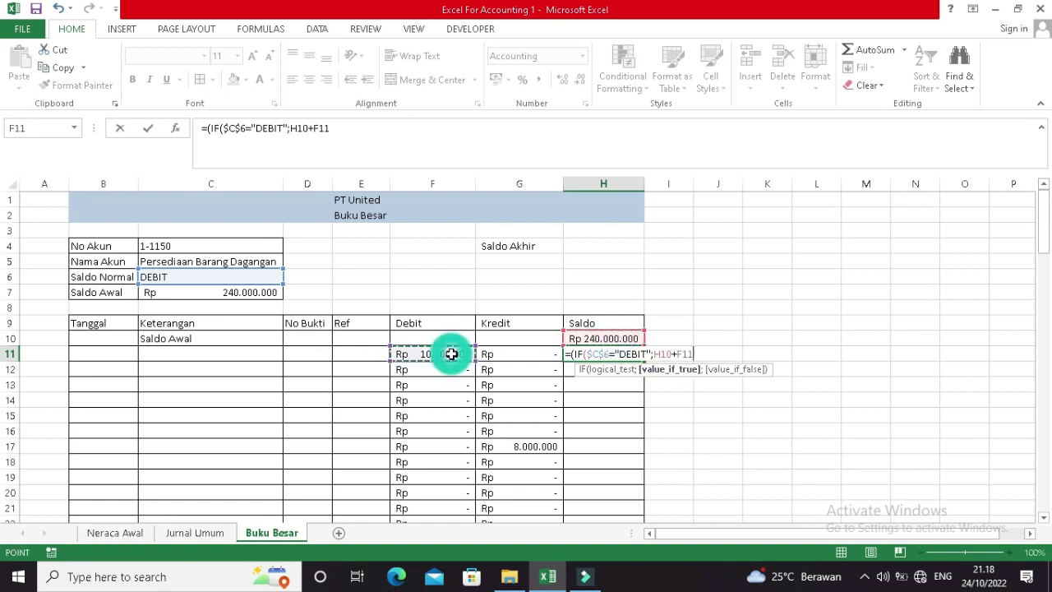
type("-")
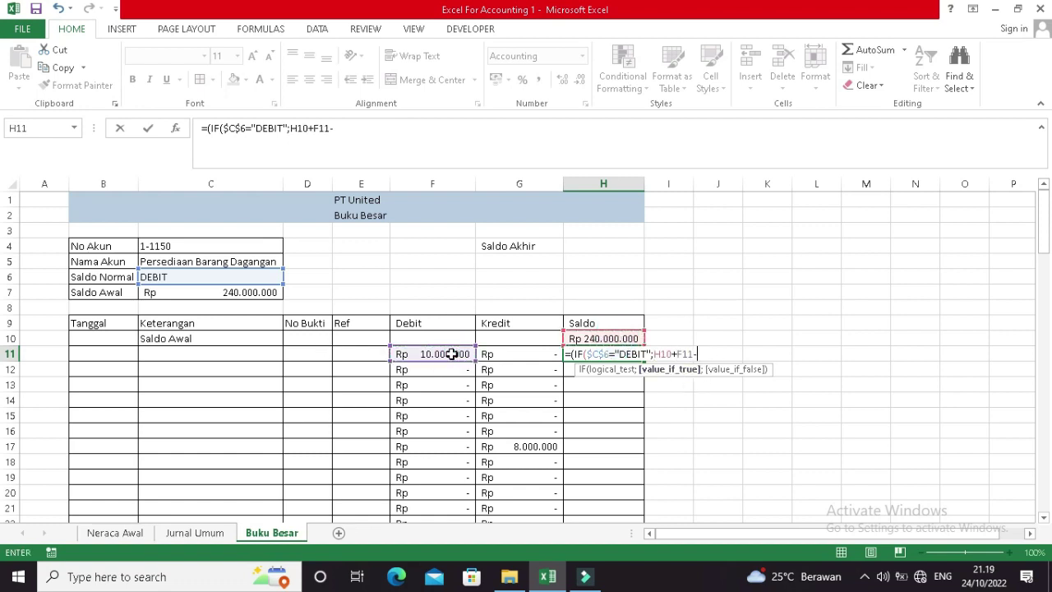
left_click(514, 354)
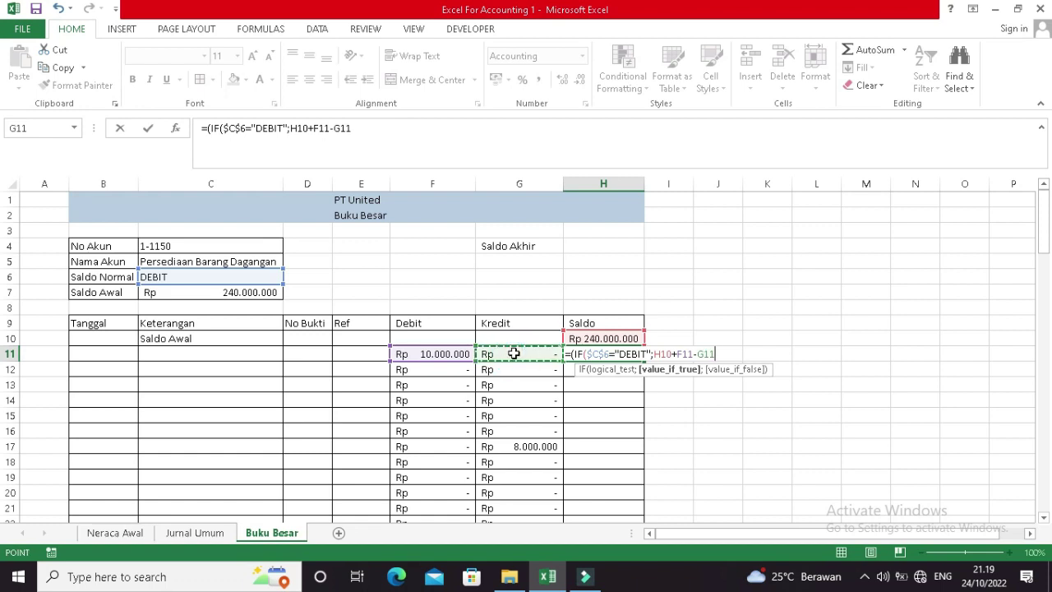
type(";")
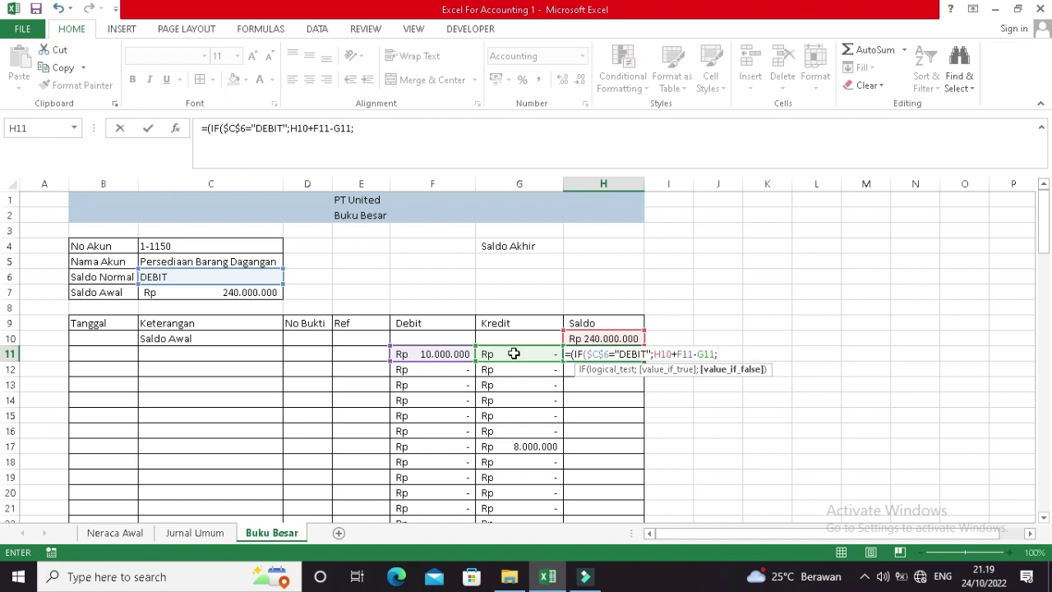
Set the IF function's value-if-false to H10+G11-F11, close both parentheses and enter the formula in H11.
left_click(608, 338)
type("+")
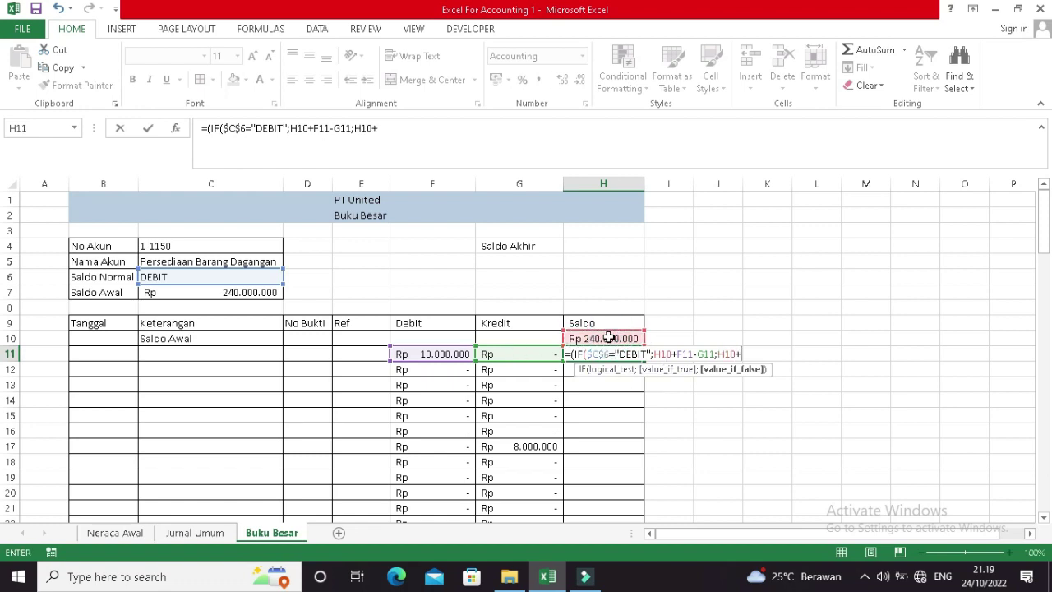
left_click(532, 355)
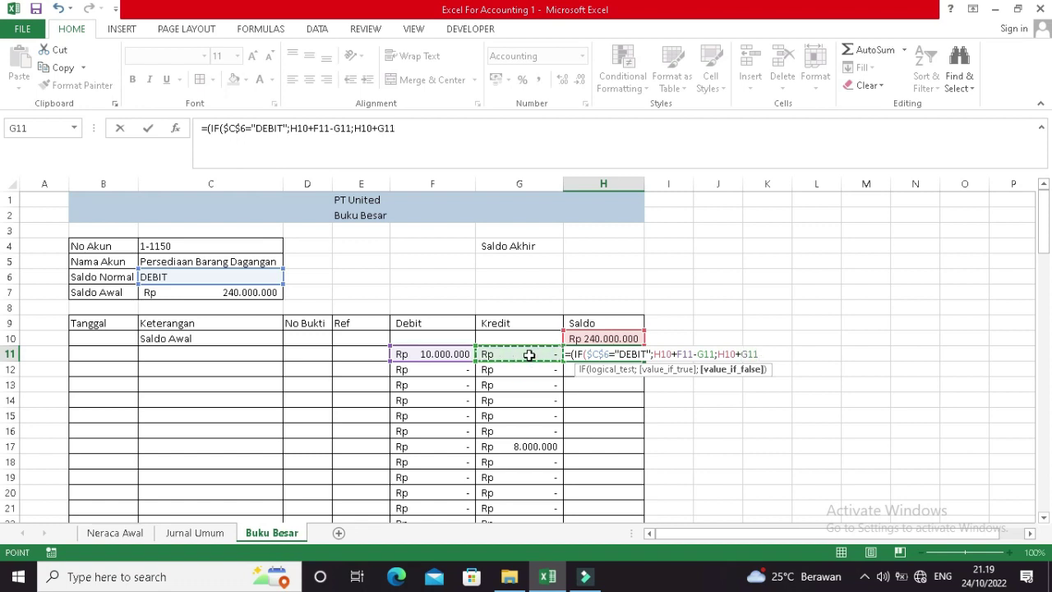
type("-")
left_click(434, 354)
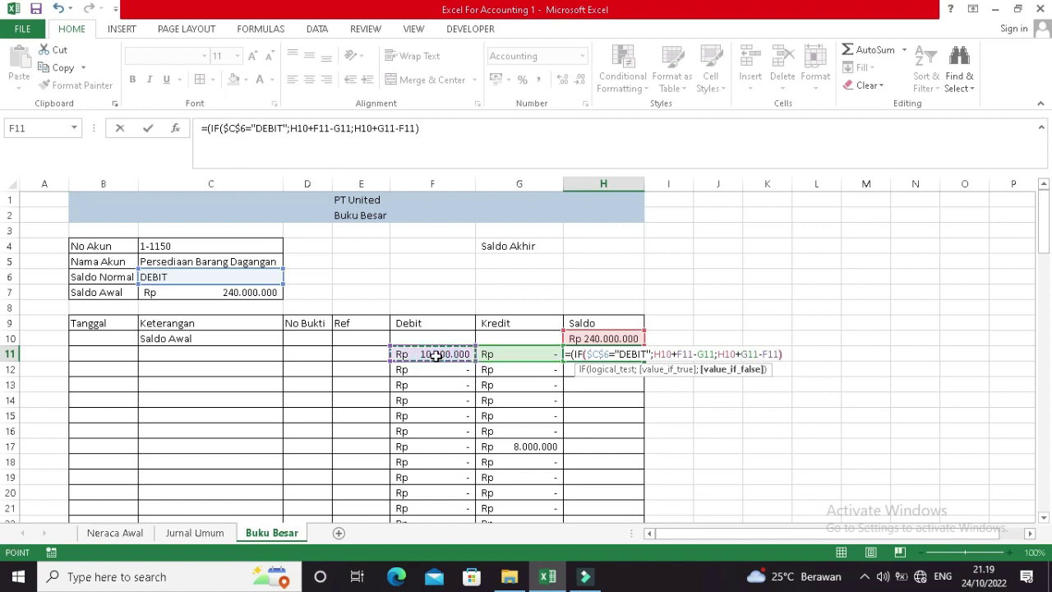
type(")")
key("Return")
key("Return")
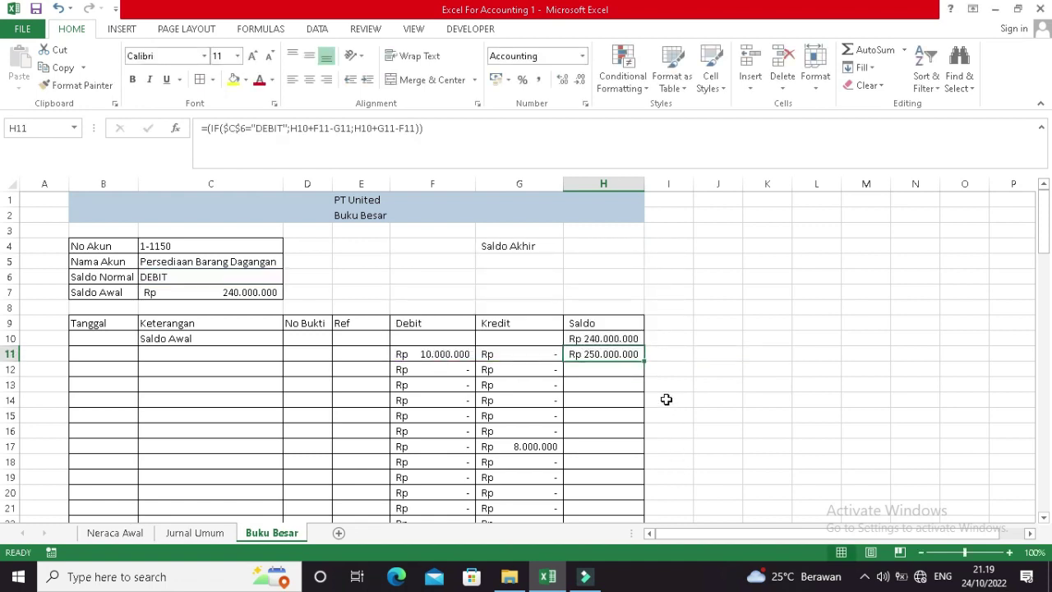
Fill the H11 formula down the Saldo column and check the balances in rows 11 and 17 against the debit and credit entries.
double_click(644, 360)
left_click(614, 388)
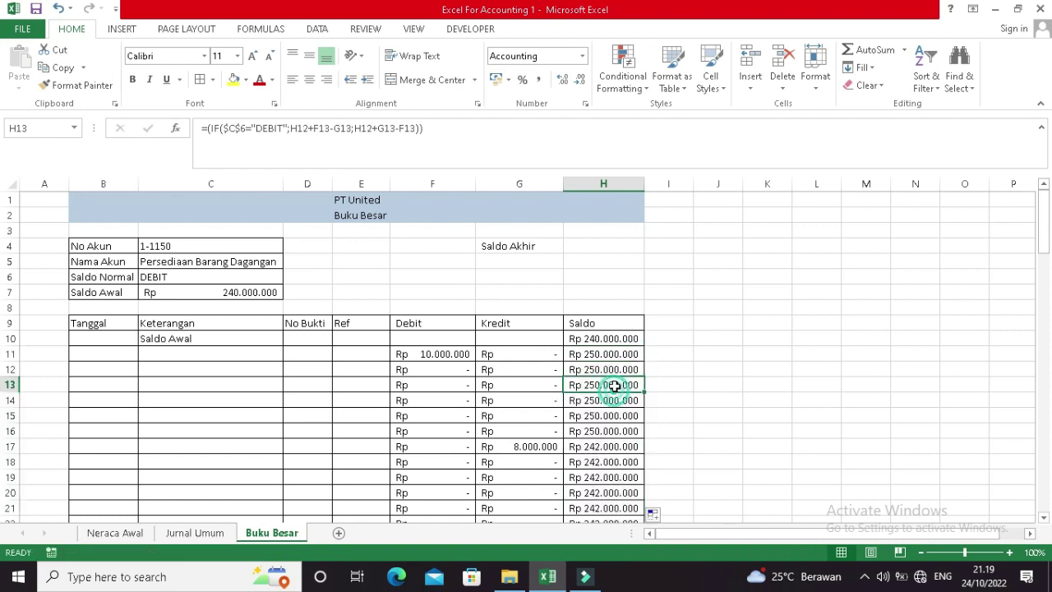
left_click(613, 338)
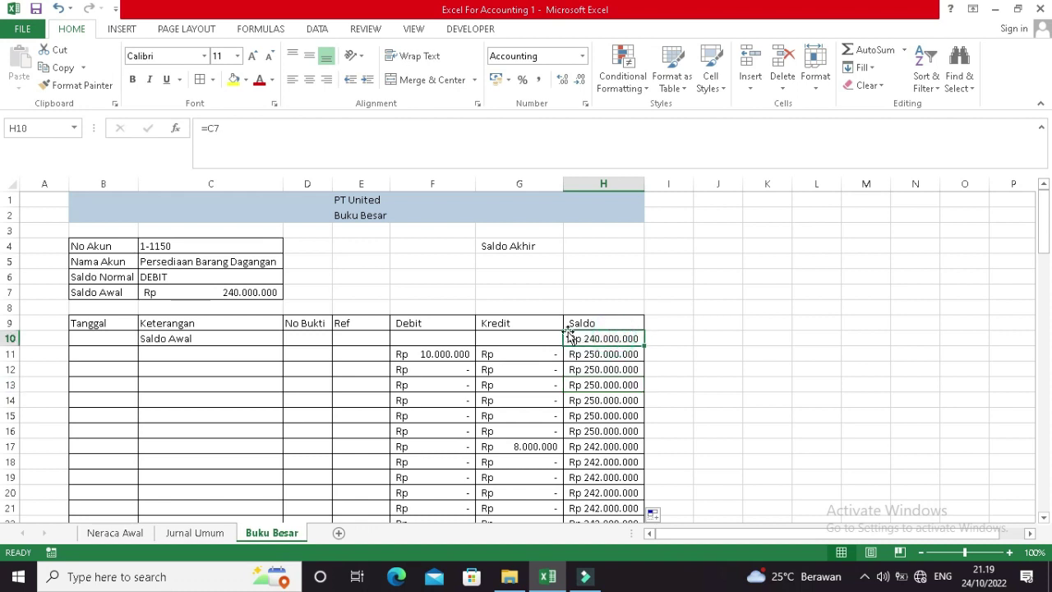
left_click(438, 350)
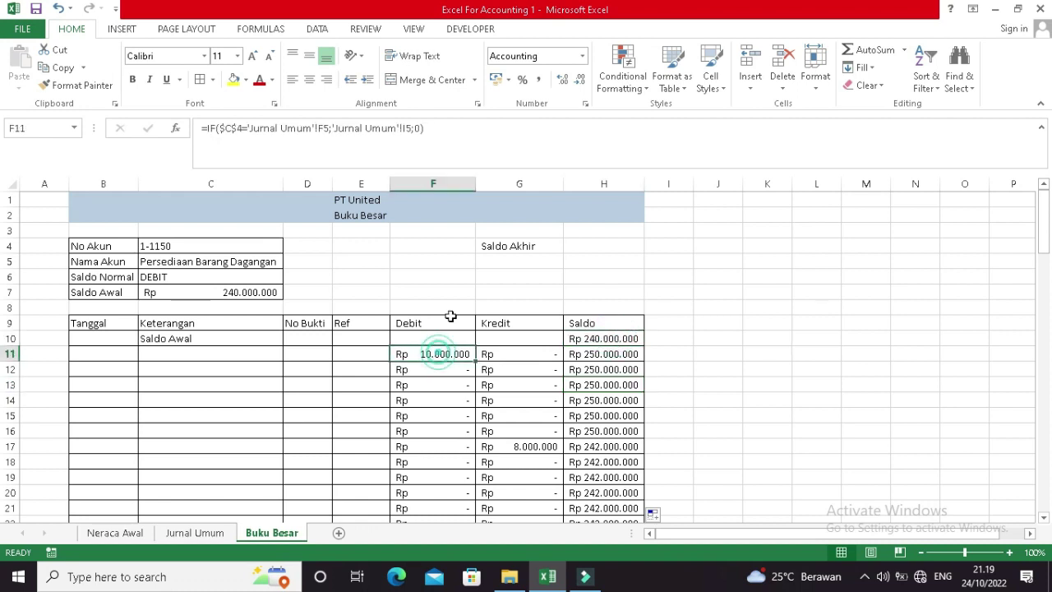
left_click(613, 353)
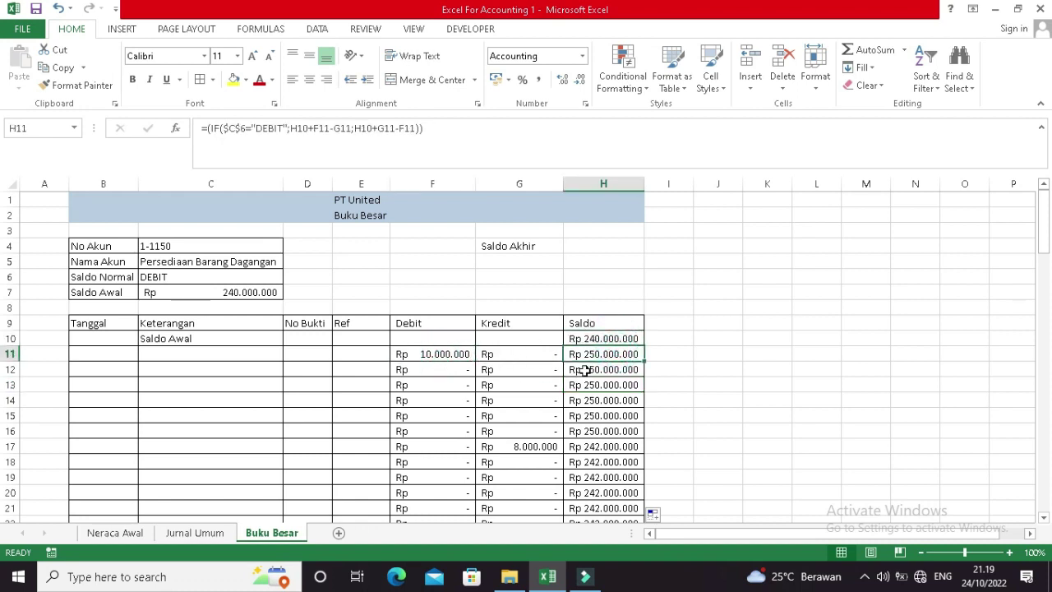
scroll(582, 370, "down", 3)
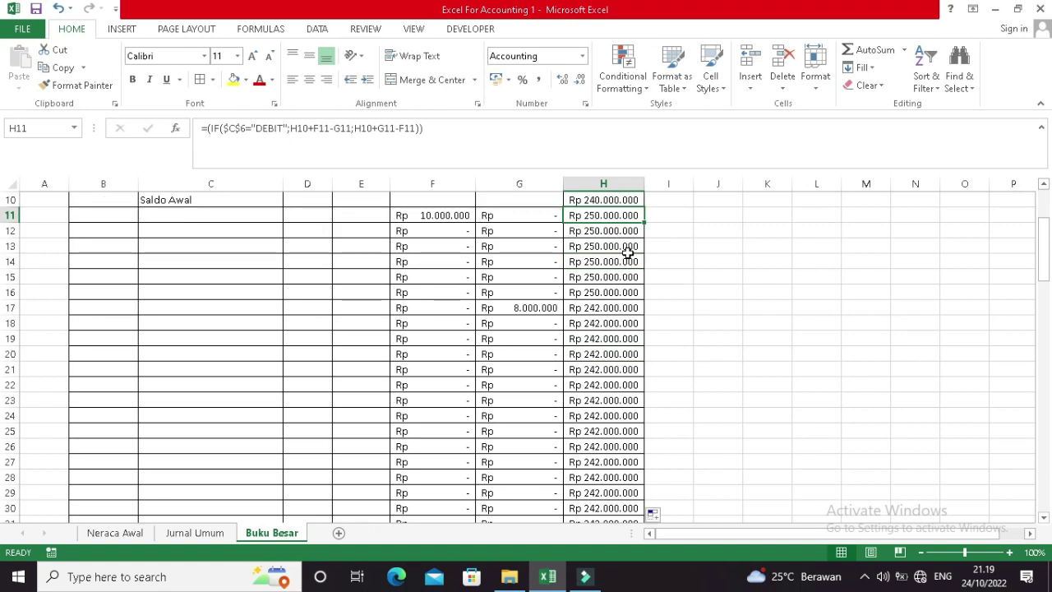
left_click(604, 307)
scroll(604, 307, "up", 3)
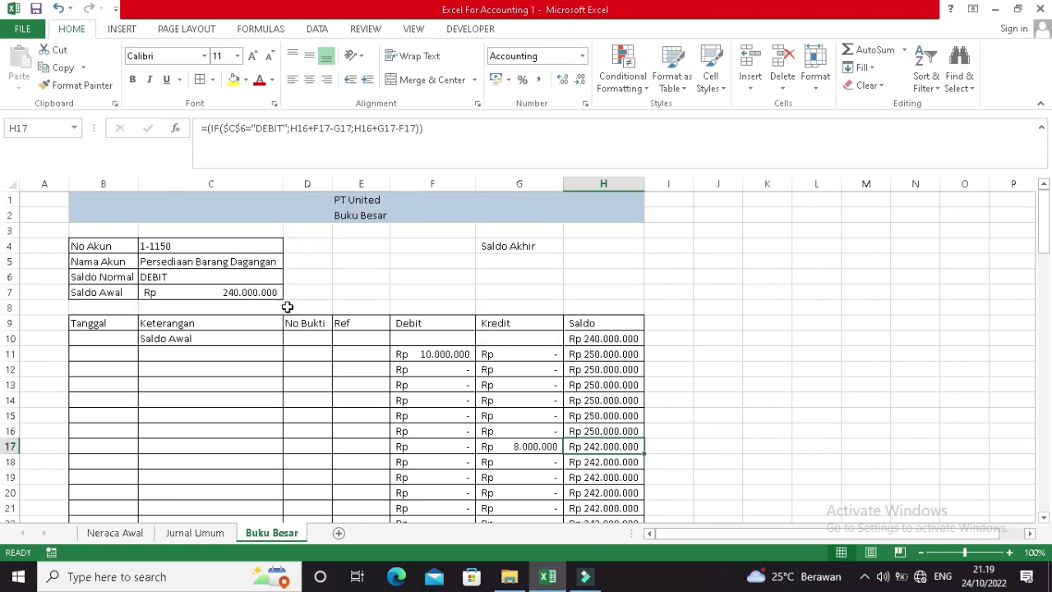
Choose No Akun 1-1100 in cell C4 and review its ledger rows.
left_click(228, 245)
left_click(289, 246)
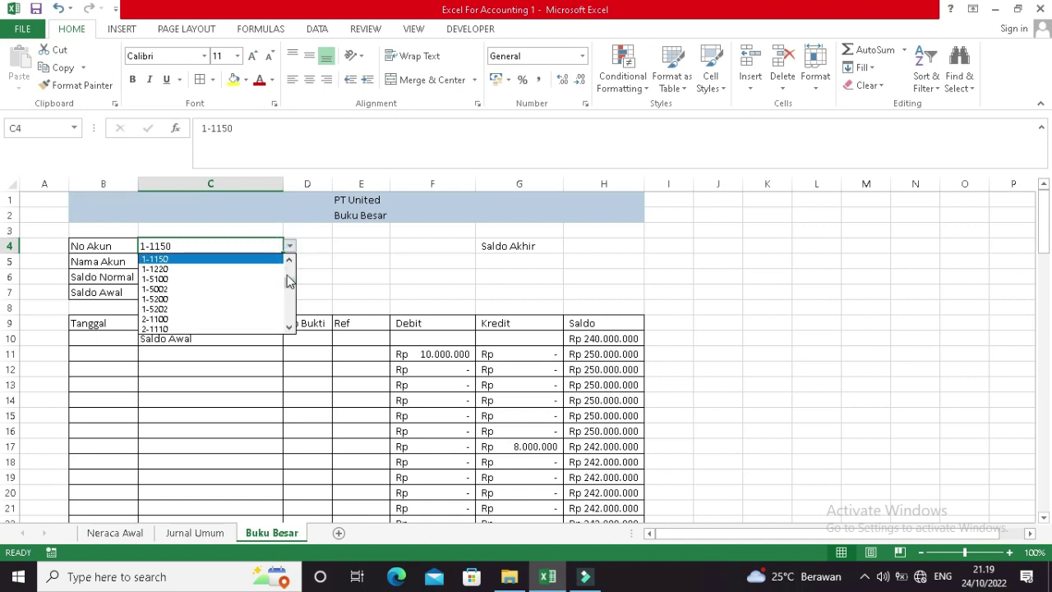
left_click(288, 260)
left_click(288, 260)
left_click(288, 260)
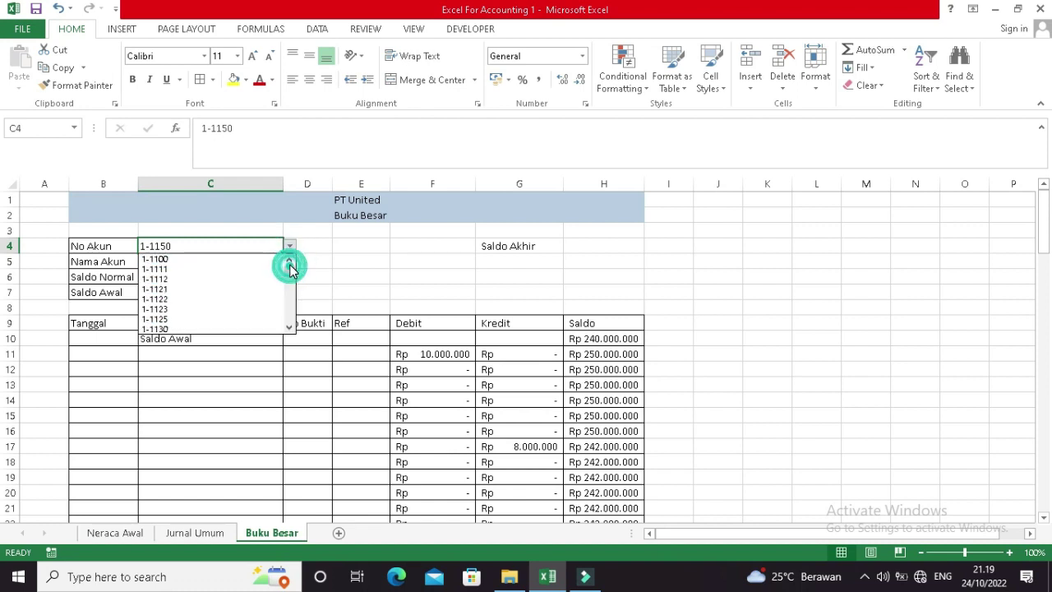
left_click(261, 260)
scroll(383, 293, "down", 2)
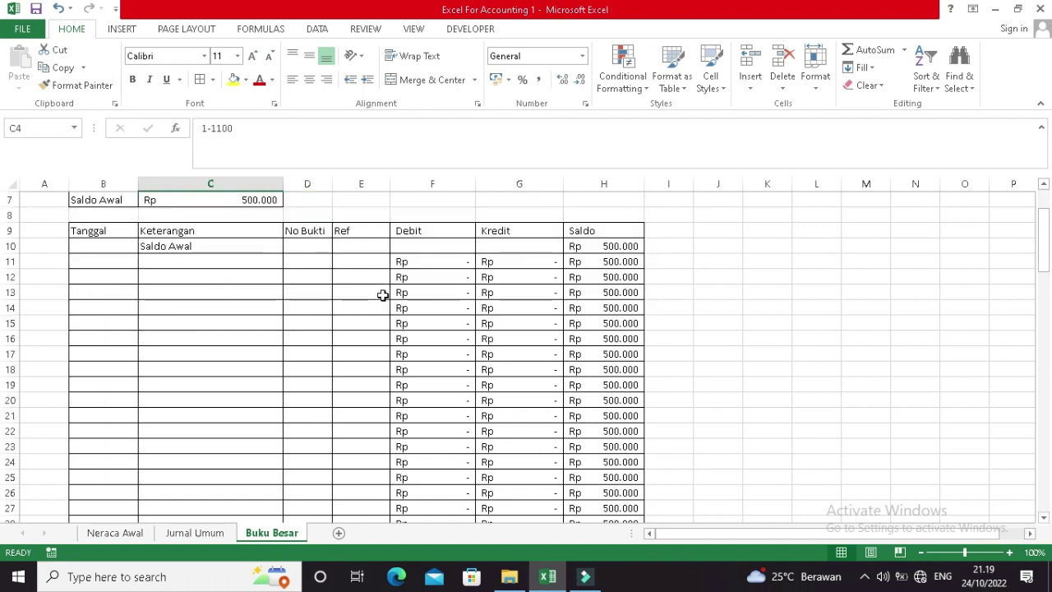
scroll(383, 294, "up", 2)
Choose No Akun 1-1111 in cell C4 and check the running balance around the row 12 Kredit entry.
left_click(289, 246)
left_click(242, 271)
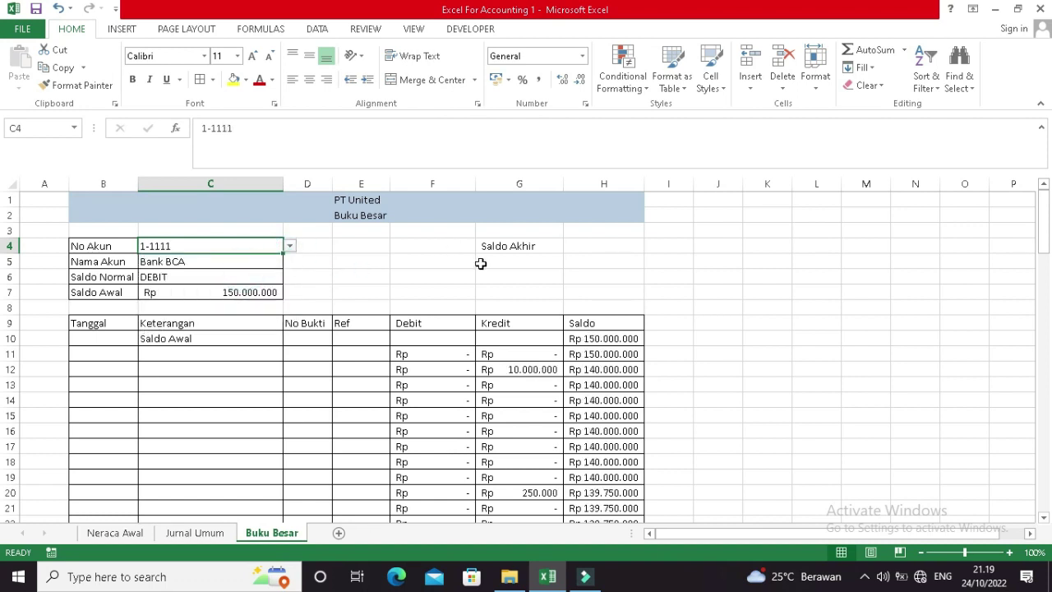
scroll(616, 335, "down", 4)
scroll(617, 336, "up", 3)
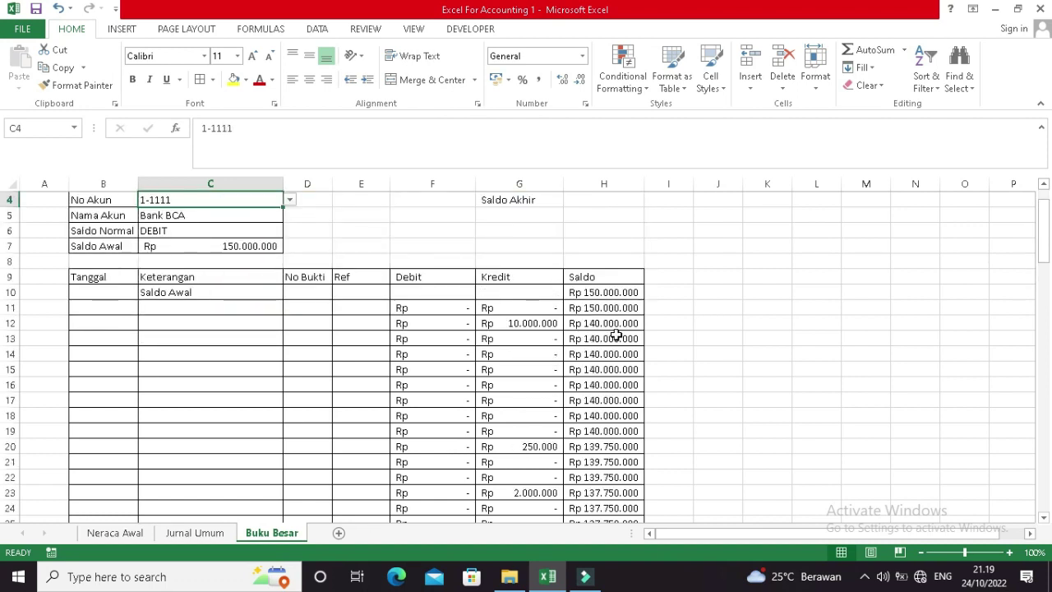
left_click(608, 307)
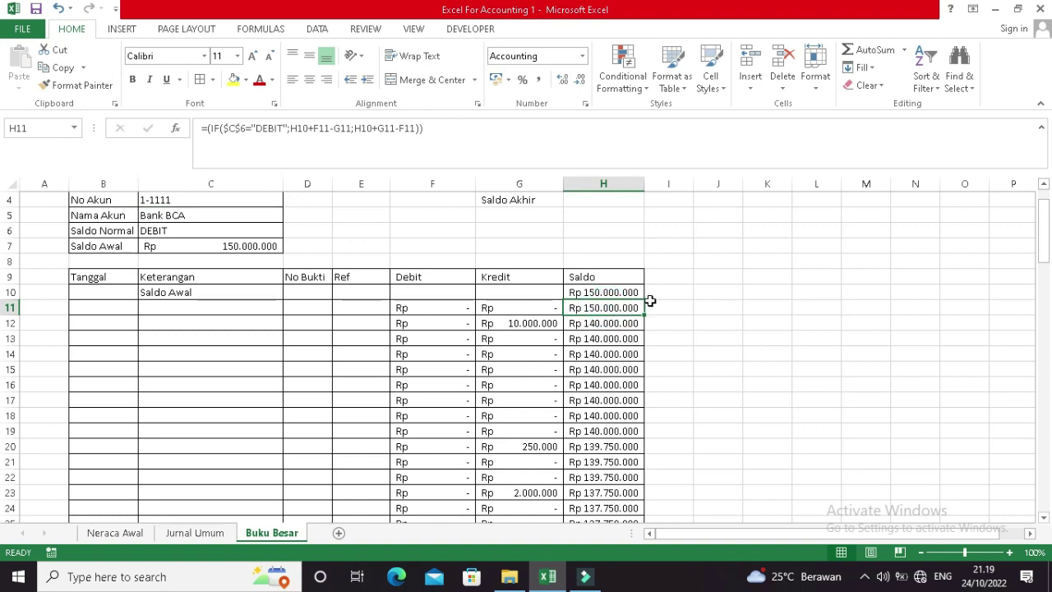
left_click(526, 323)
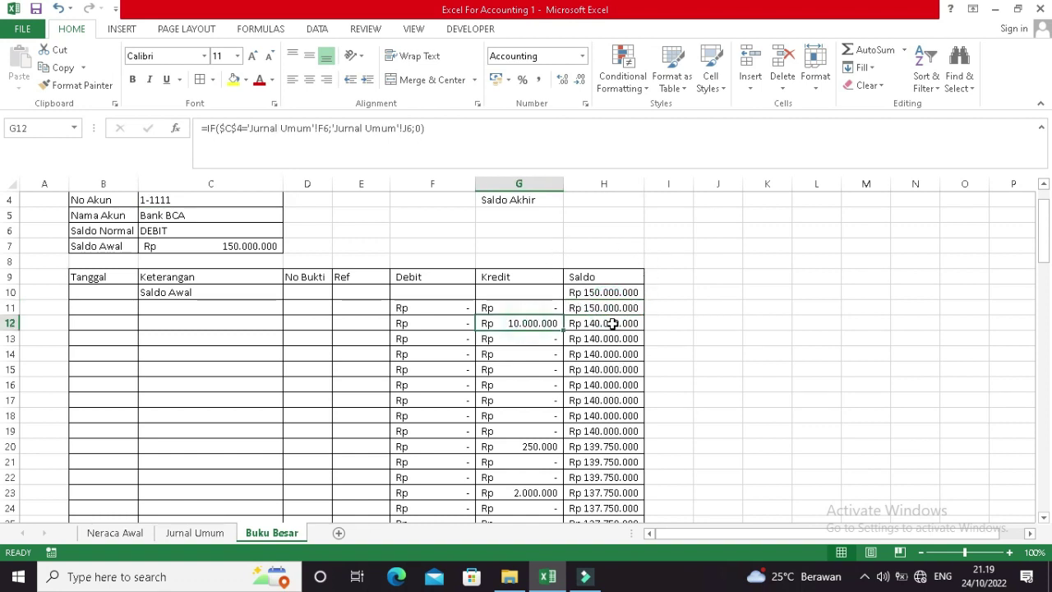
left_click(612, 322)
scroll(613, 262, "down", 2)
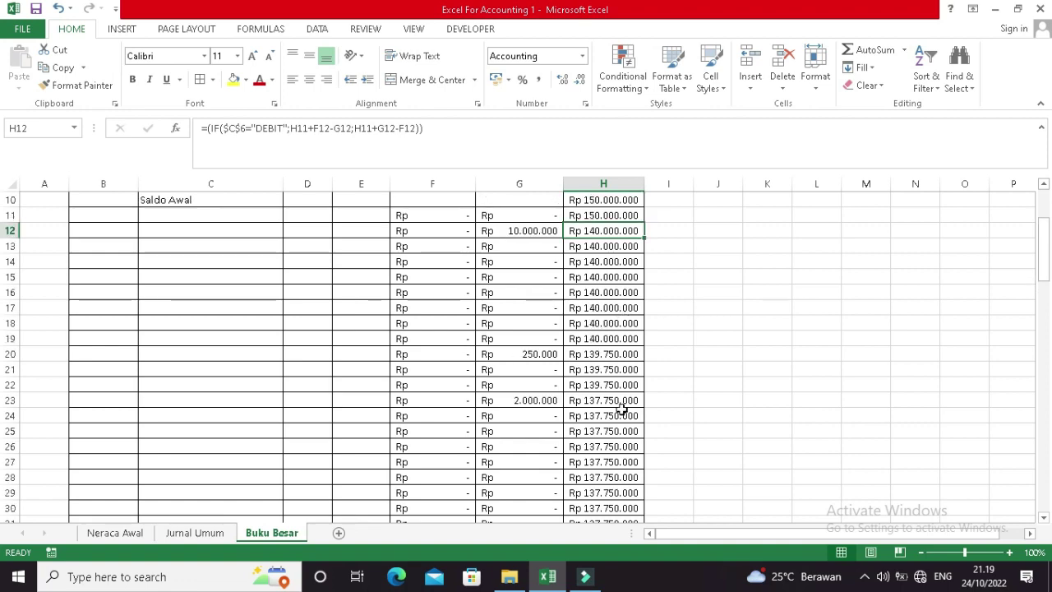
scroll(305, 286, "up", 3)
scroll(247, 293, "down", 2)
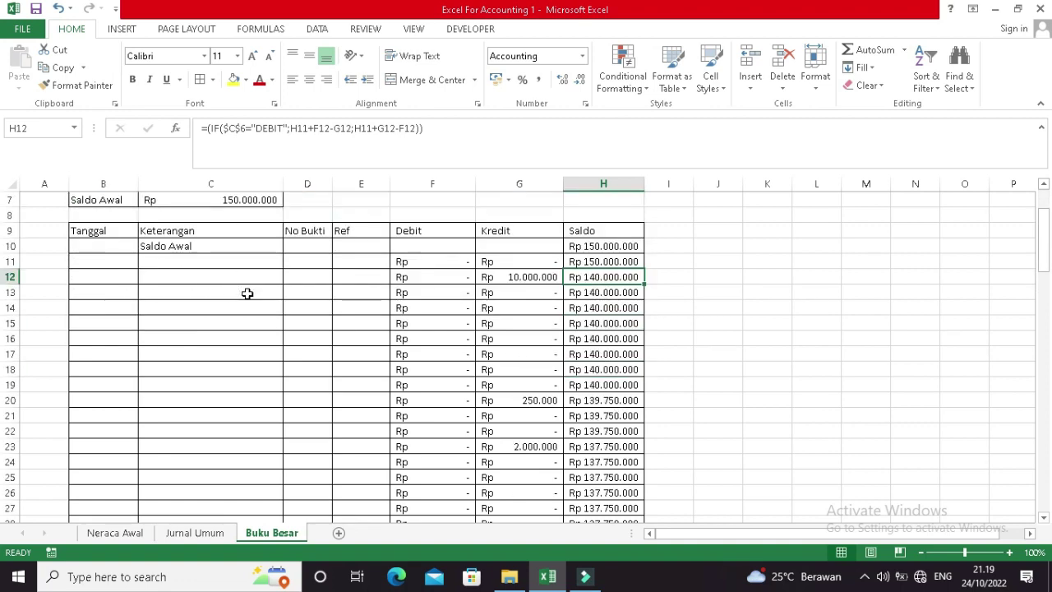
scroll(238, 294, "up", 2)
Choose No Akun 4-1000 in cell C4 to test the ledger with a credit-balance account.
left_click(216, 241)
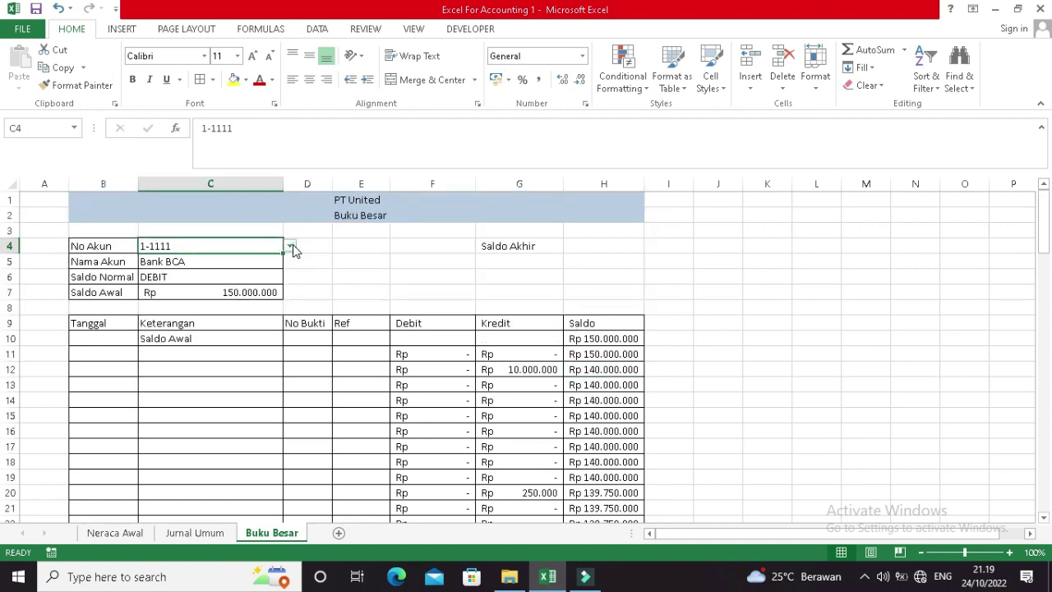
left_click(290, 246)
left_click(289, 328)
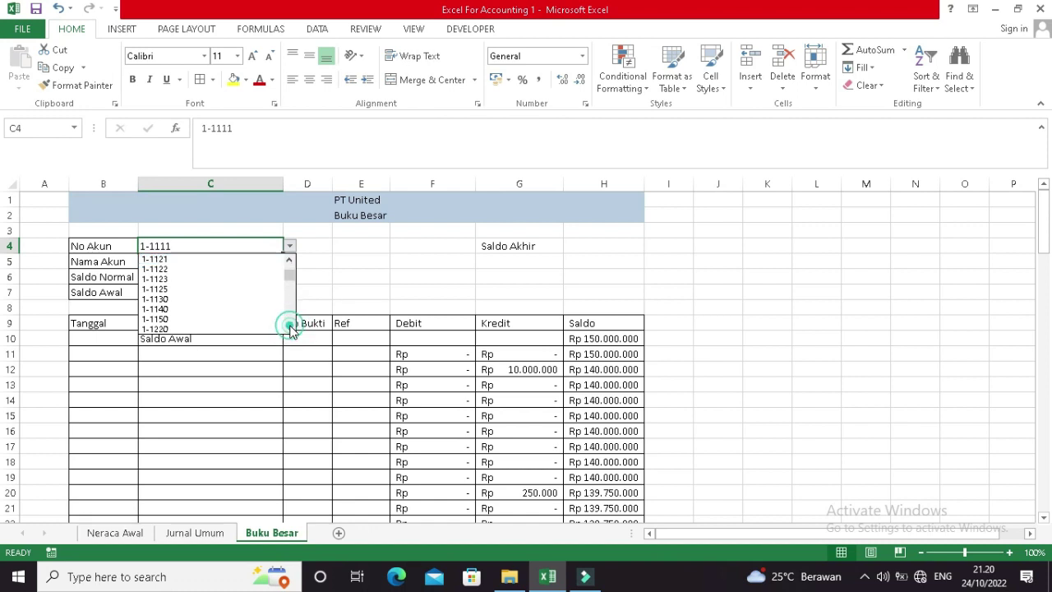
left_click(289, 328)
left_click(290, 328)
left_click(290, 328)
left_click(289, 328)
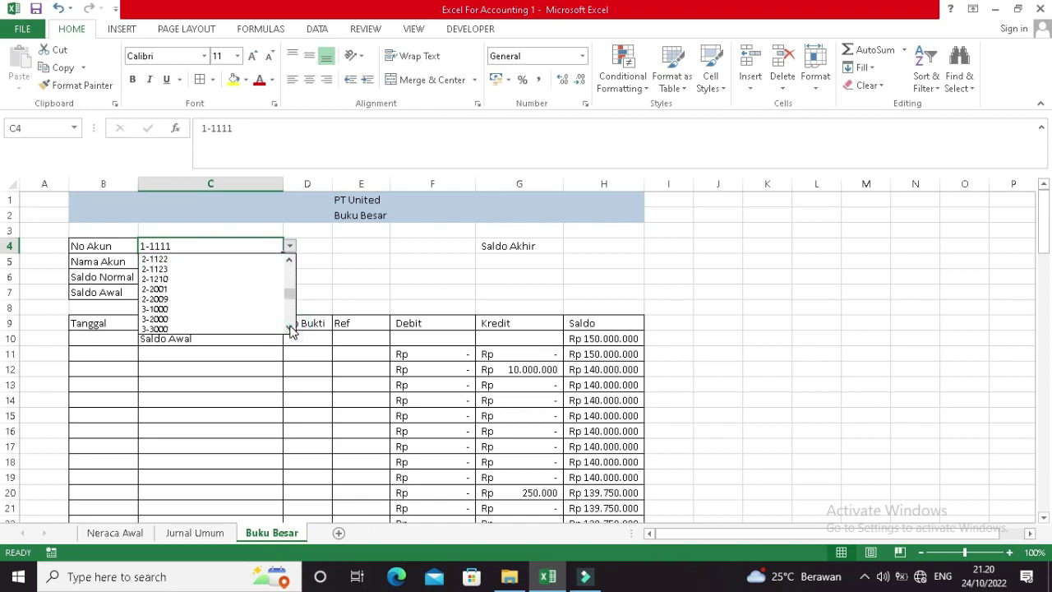
left_click(290, 328)
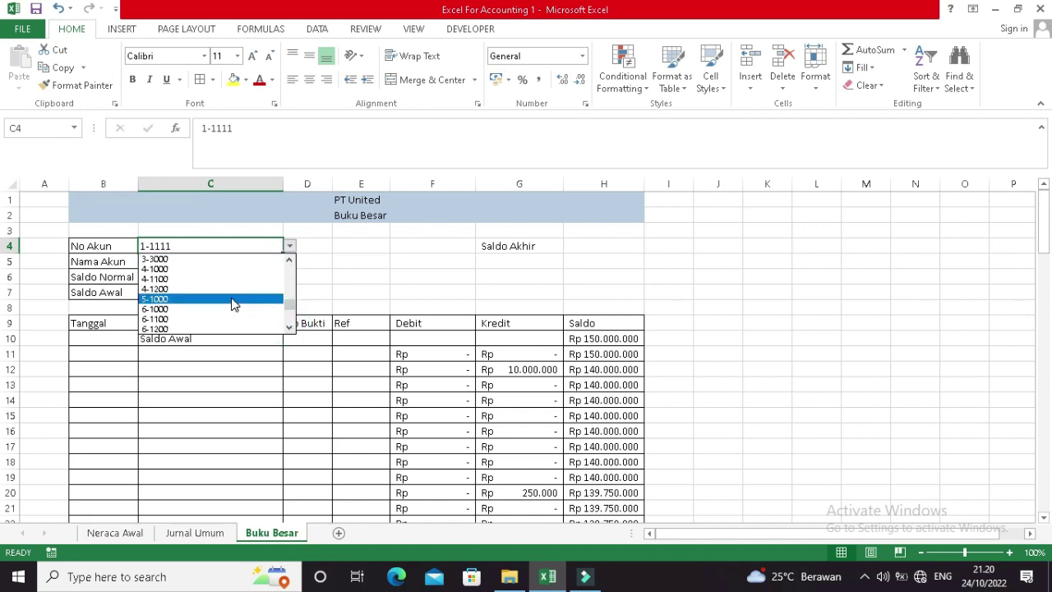
left_click(221, 269)
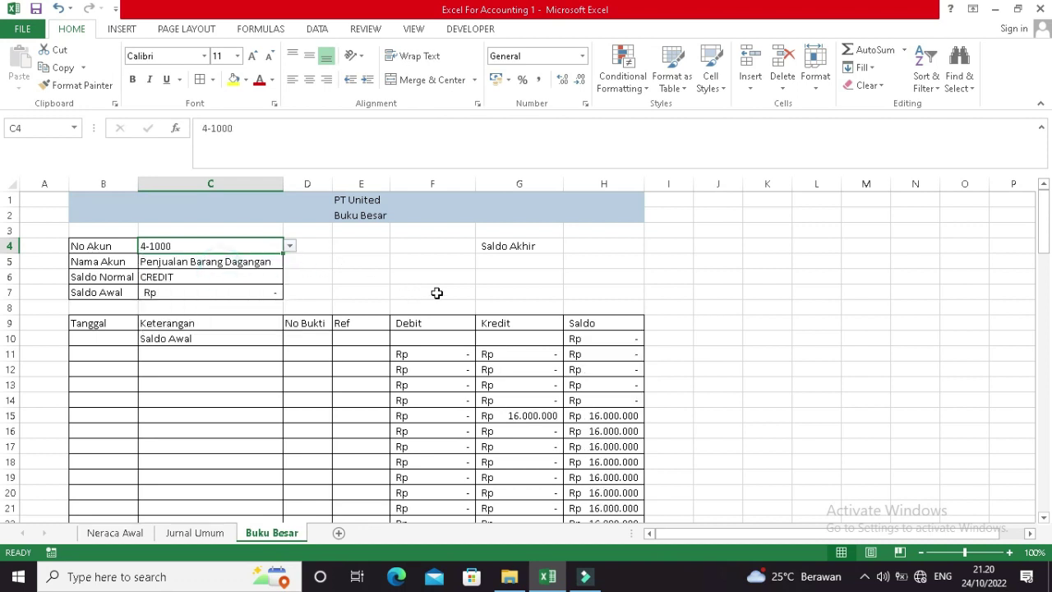
Check the Saldo formula in H11 and how the row 15 Kredit entry carries through the running balance.
scroll(452, 297, "down", 2)
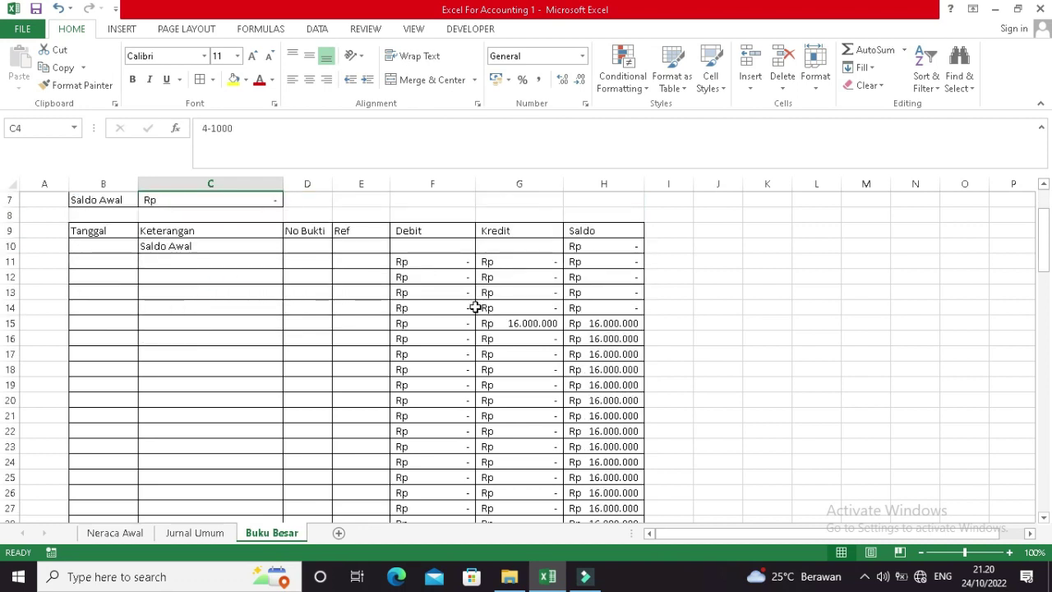
scroll(474, 305, "up", 2)
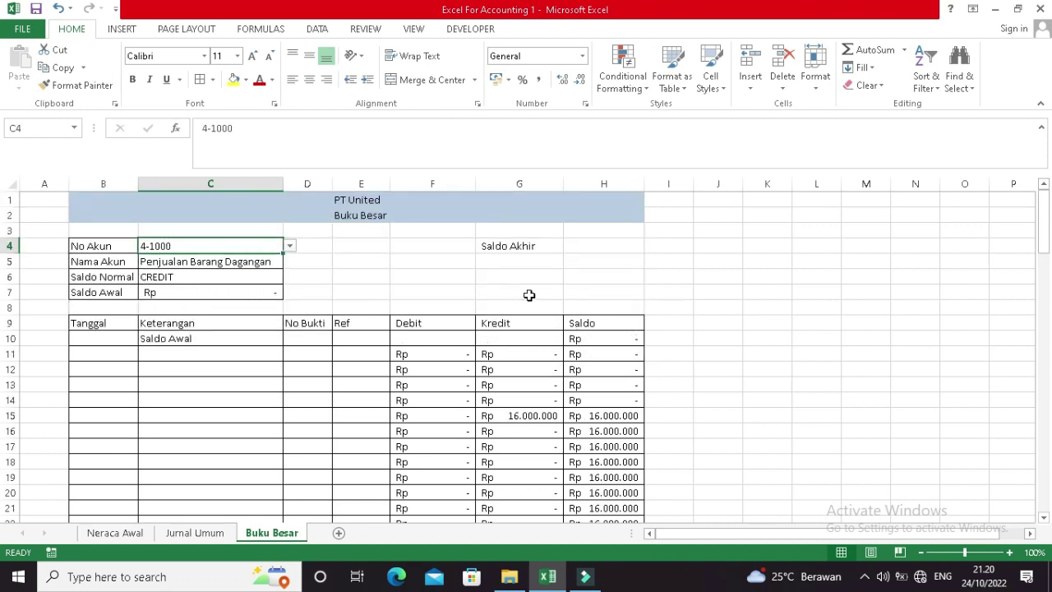
left_click(622, 353)
scroll(600, 362, "down", 1)
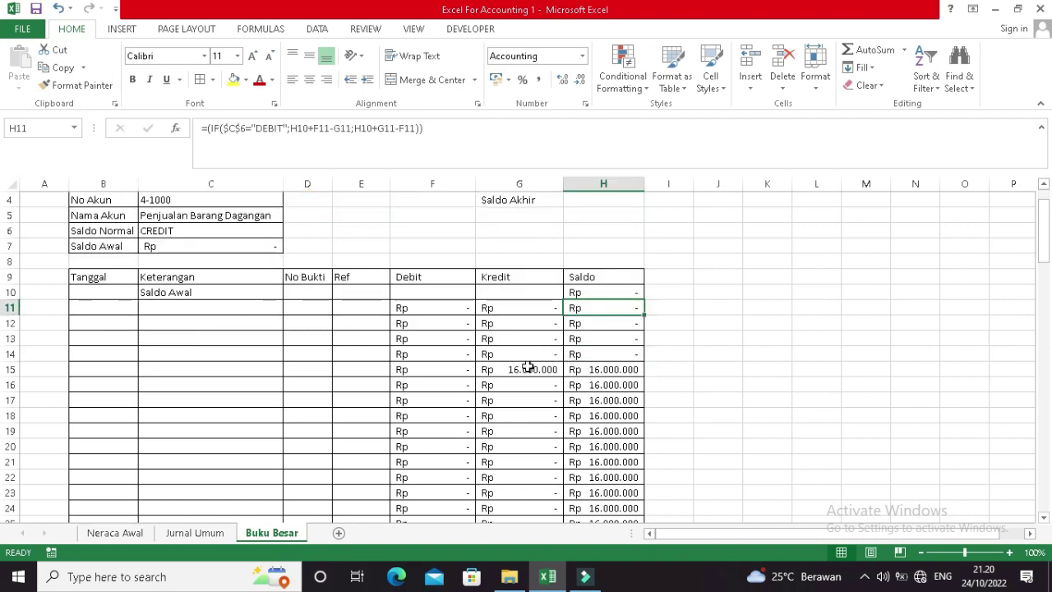
left_click(529, 369)
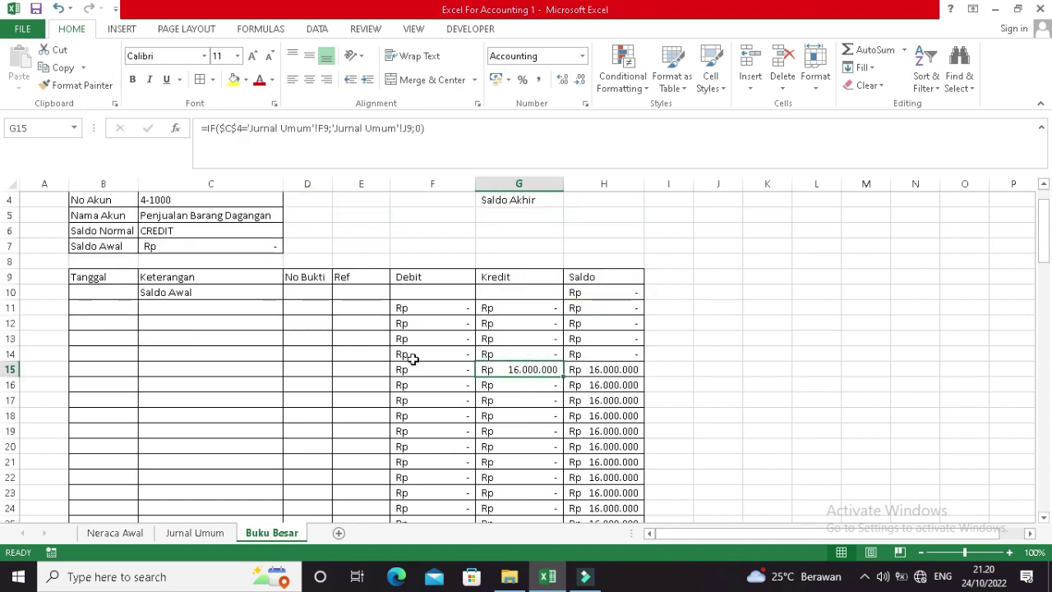
scroll(606, 386, "up", 1)
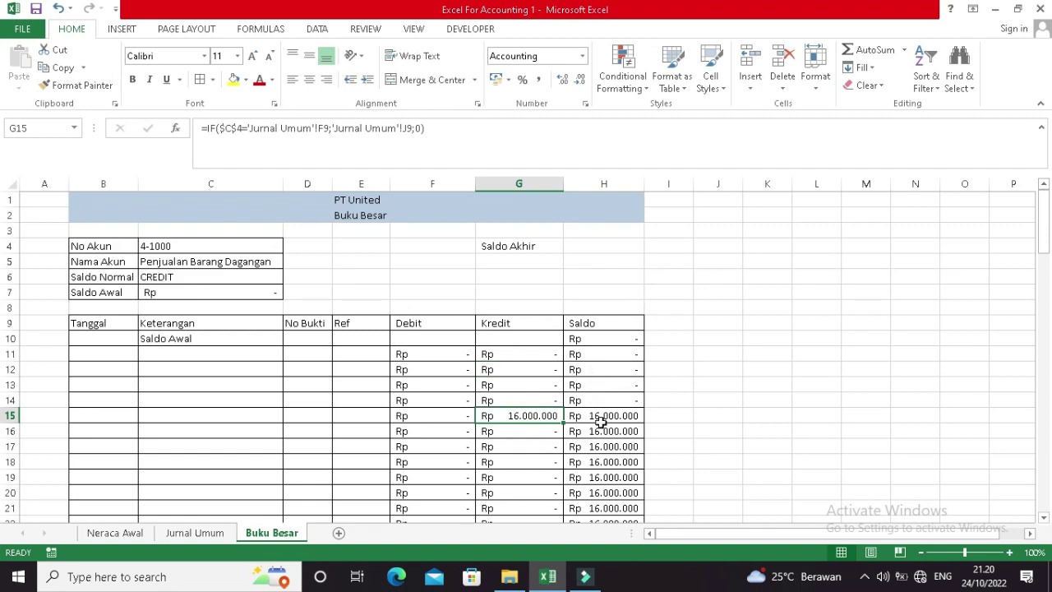
scroll(623, 415, "down", 12)
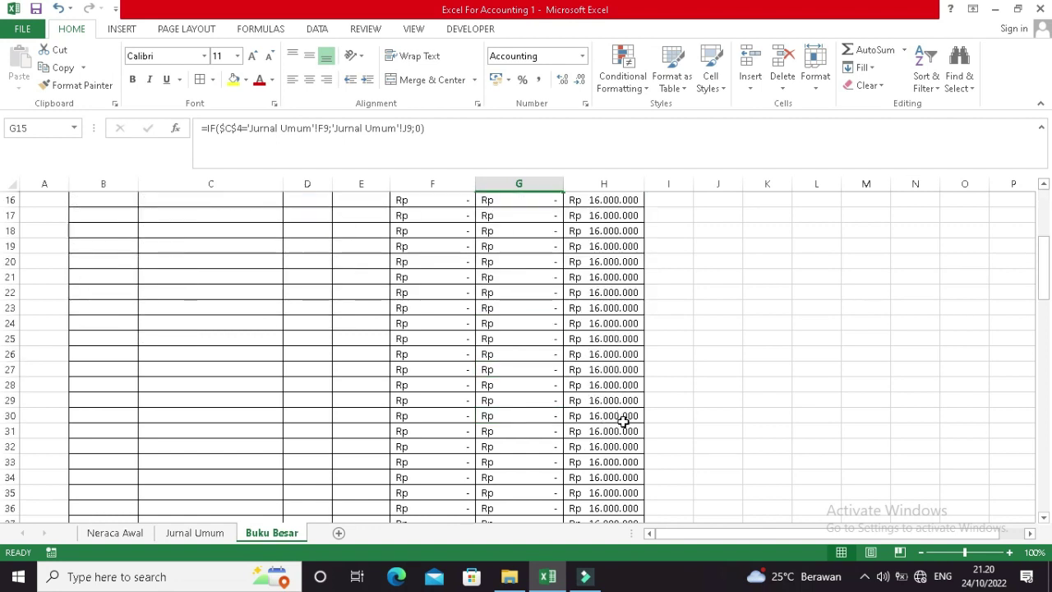
scroll(622, 415, "up", 12)
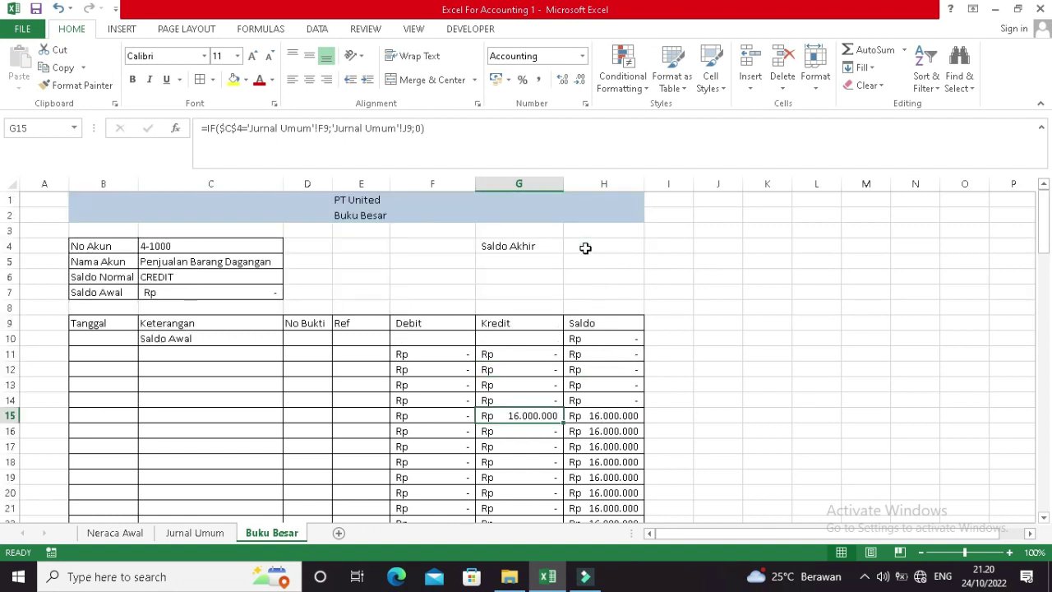
Link the Saldo Akhir cell H4 to the last running balance at the end of the Saldo column.
left_click(585, 247)
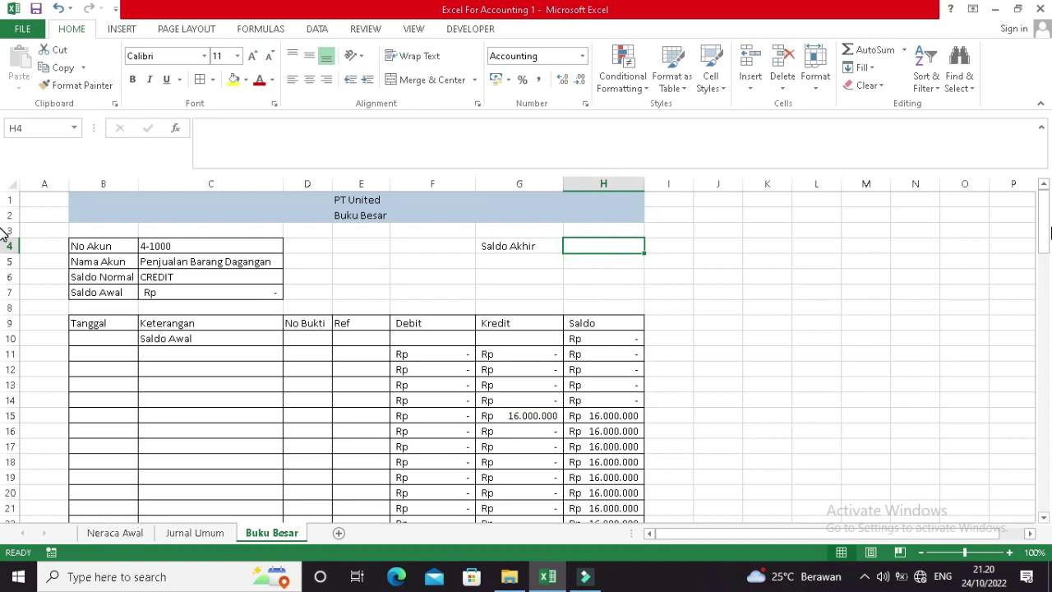
left_click_drag(1042, 230, 1036, 521)
scroll(617, 476, "down", 2)
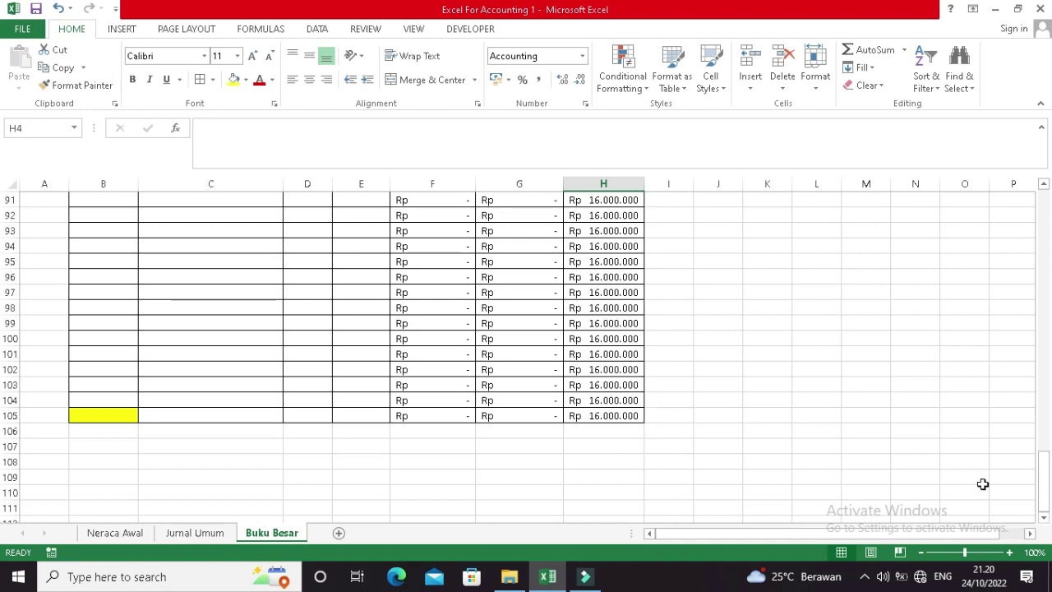
left_click_drag(1040, 477, 1040, 199)
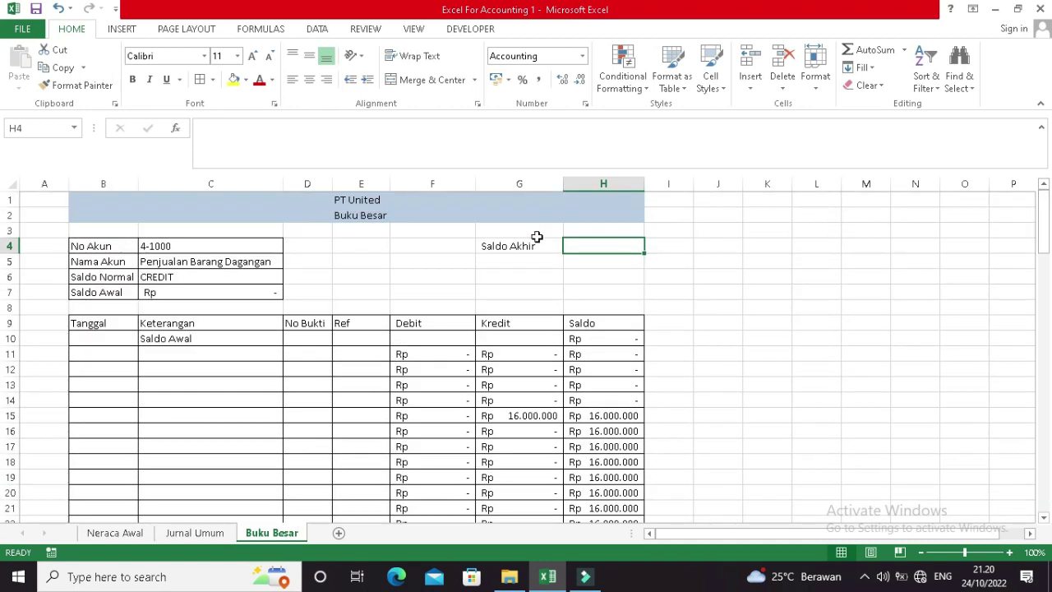
type("=")
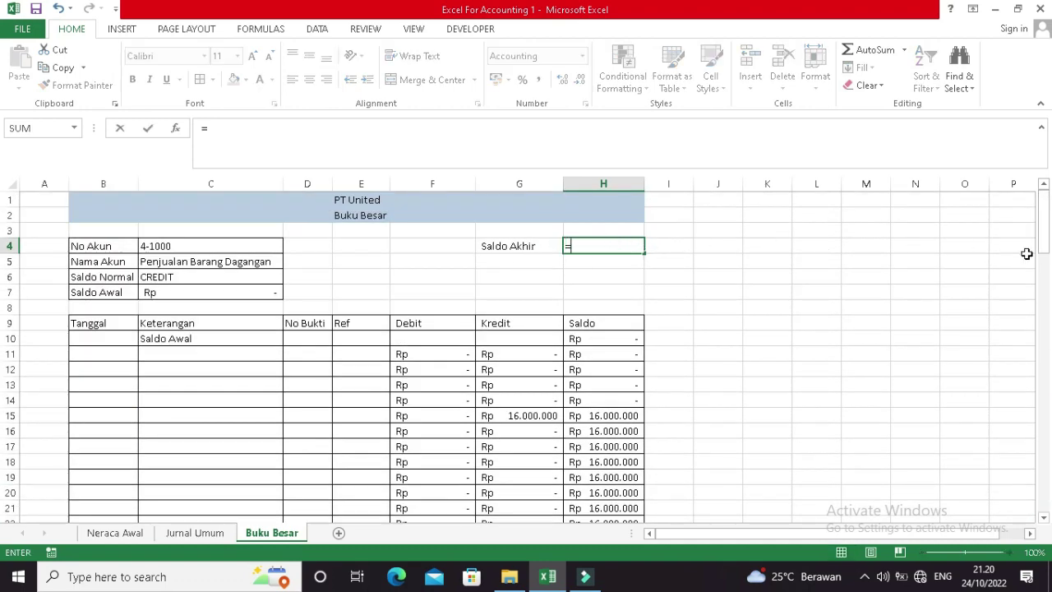
left_click_drag(1042, 230, 1043, 505)
left_click(586, 507)
key("Return")
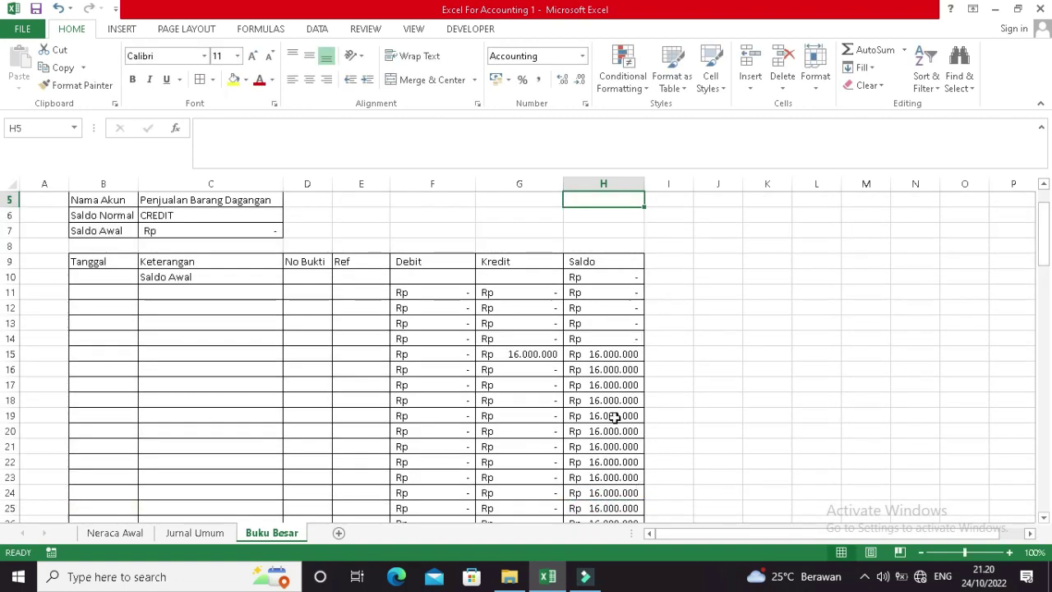
scroll(575, 328, "up", 2)
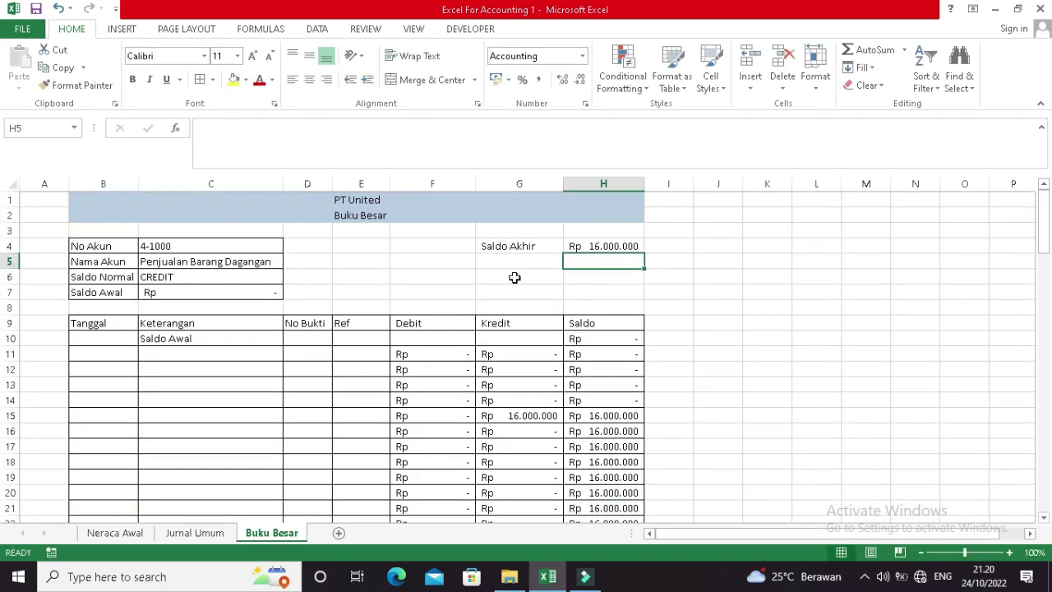
scroll(590, 278, "down", 3)
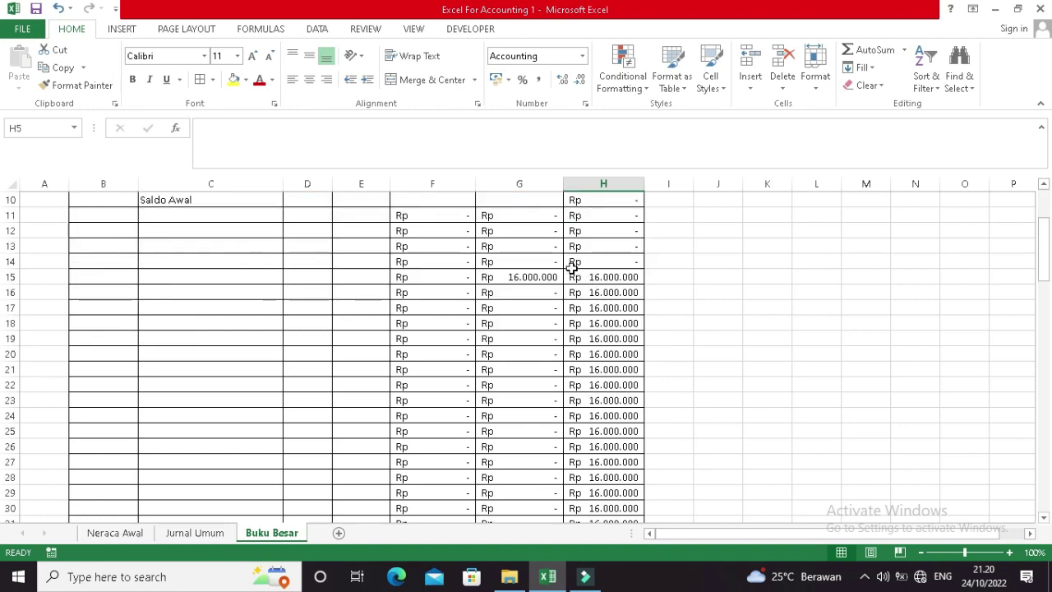
scroll(587, 281, "up", 3)
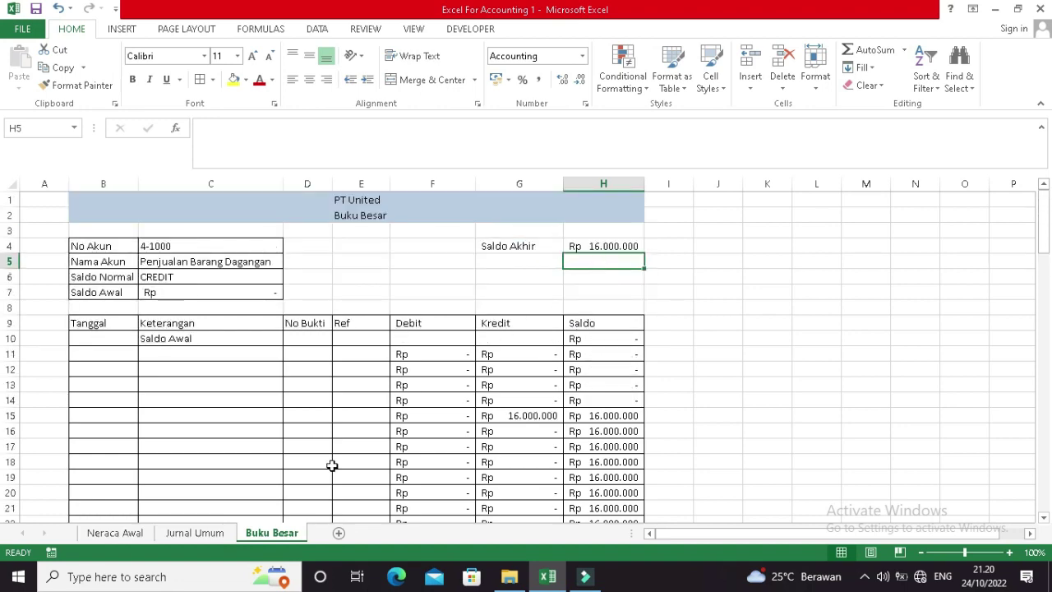
Look over Jurnal Umum, and inspect the Nama Akun and Saldo Normal cells C5 and C6 on Buku Besar.
left_click(211, 533)
left_click(258, 530)
left_click(265, 263)
left_click(252, 277)
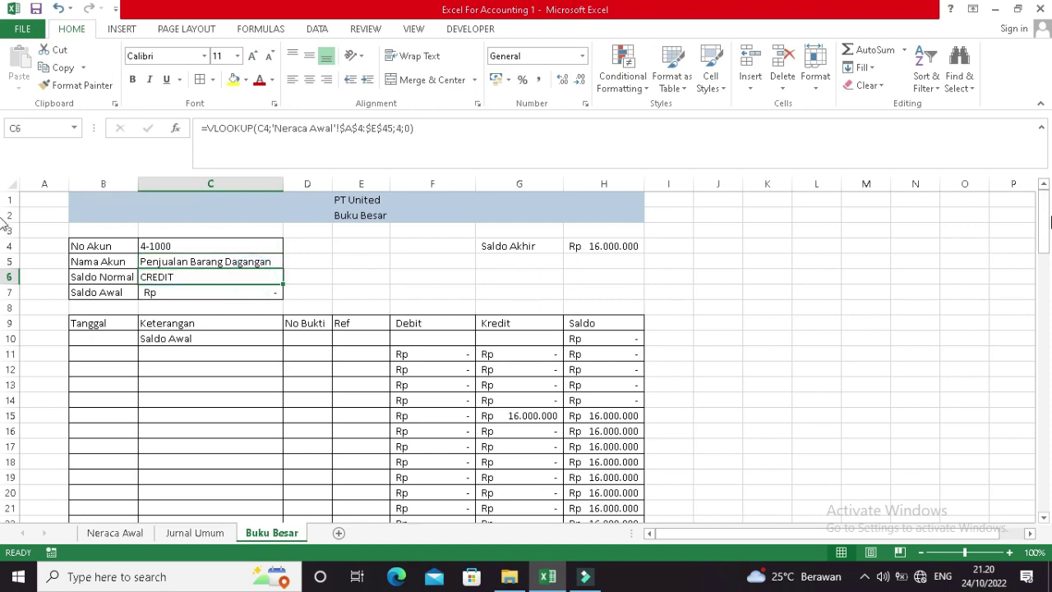
Choose No Akun 1-1112 in cell C4 and check Saldo Akhir against the running balance.
left_click_drag(1044, 221, 1049, 144)
left_click(188, 246)
left_click(290, 246)
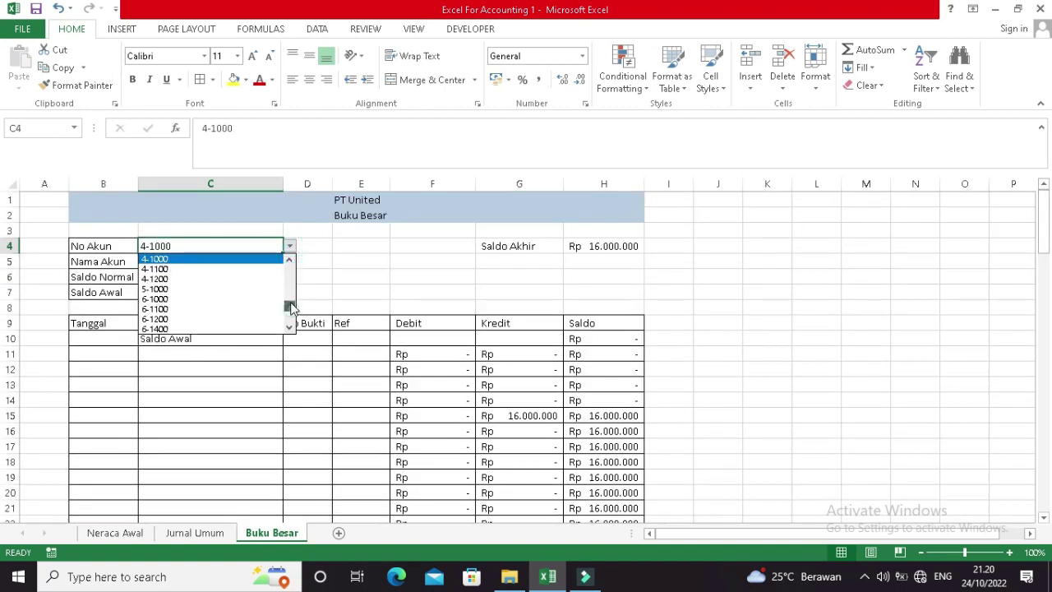
left_click_drag(291, 306, 291, 262)
left_click(232, 278)
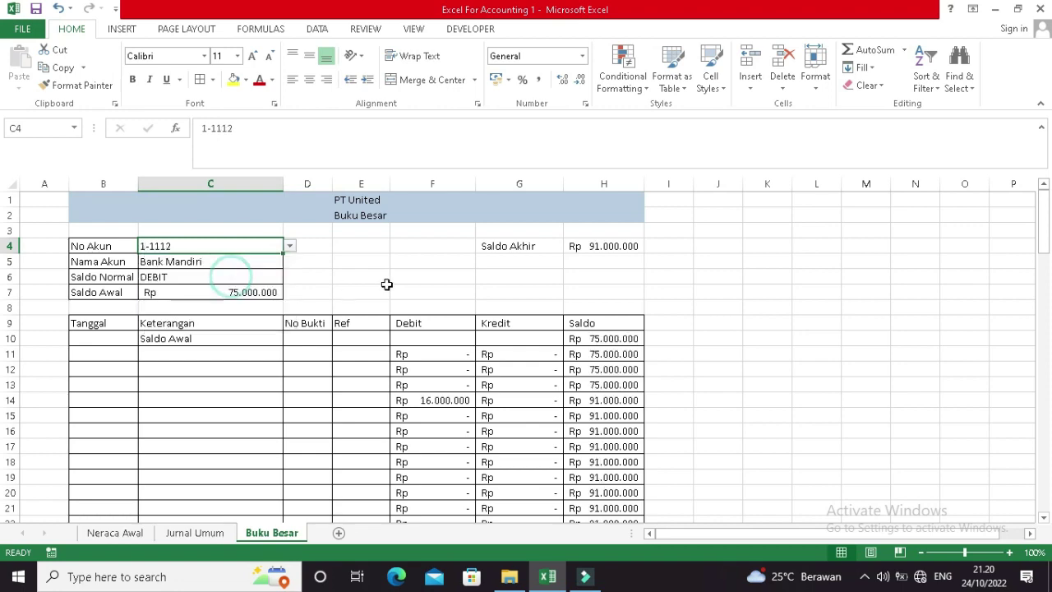
scroll(436, 287, "down", 2)
scroll(436, 287, "up", 2)
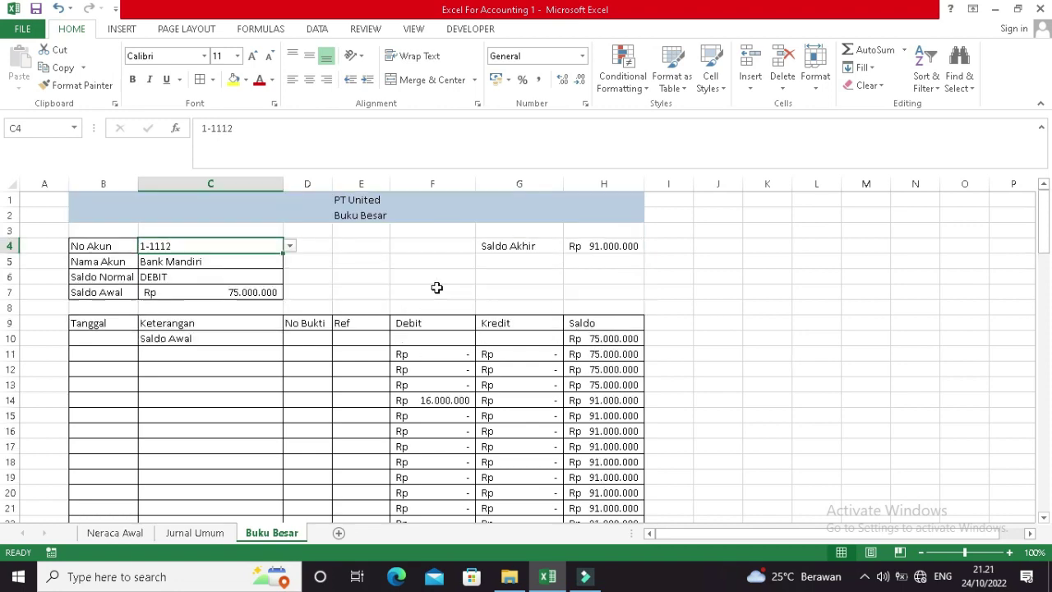
left_click(514, 298)
scroll(514, 301, "down", 3)
scroll(493, 301, "up", 3)
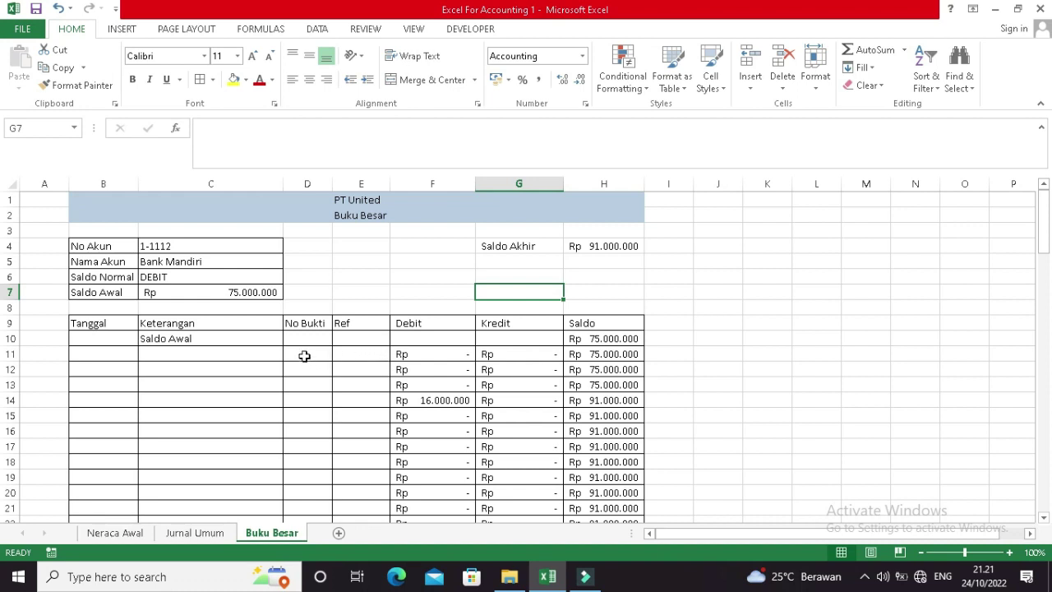
Compare the Jurnal Umum entries with the empty Keterangan column of Buku Besar, and review the Debit formula in F11.
left_click(210, 534)
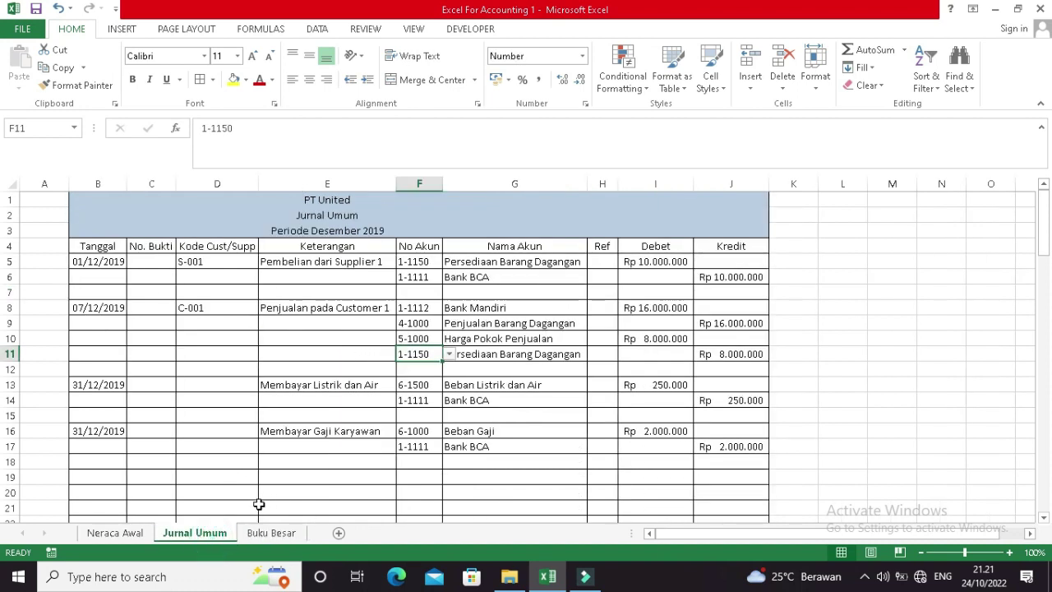
left_click(263, 534)
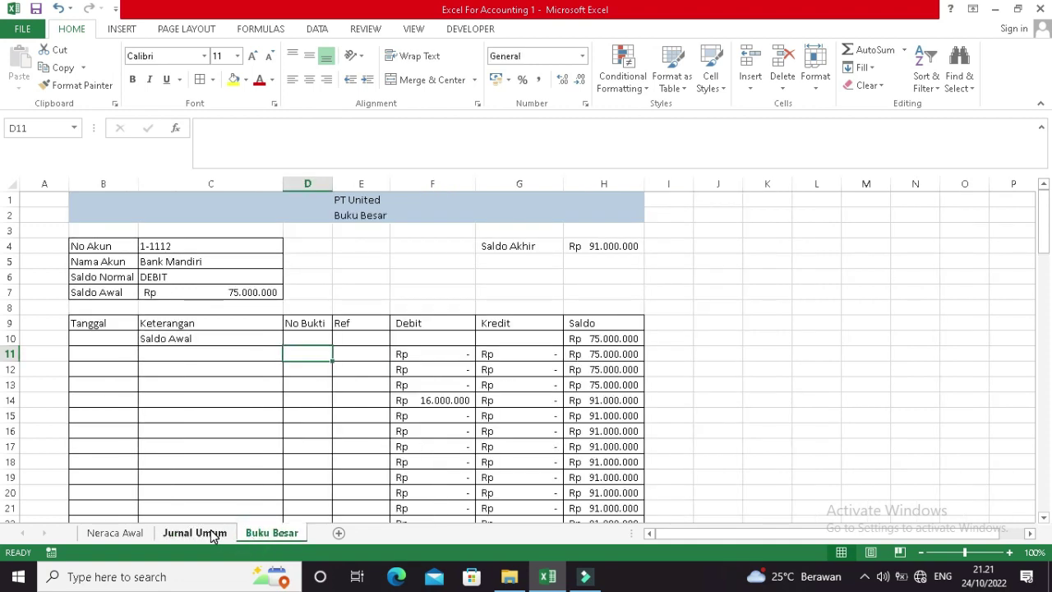
left_click(212, 534)
left_click(245, 533)
left_click(198, 359)
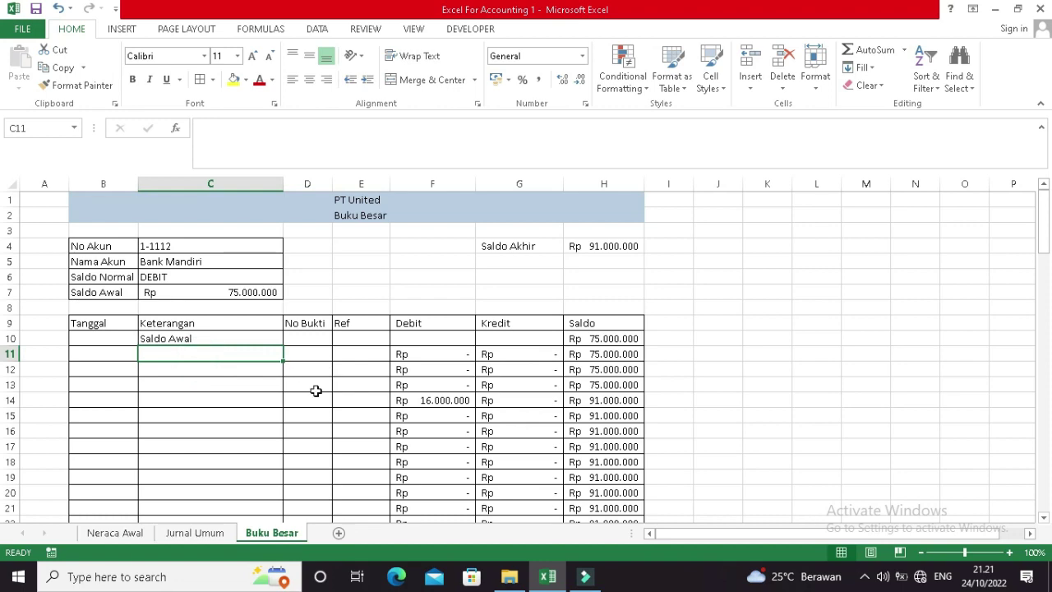
left_click(197, 532)
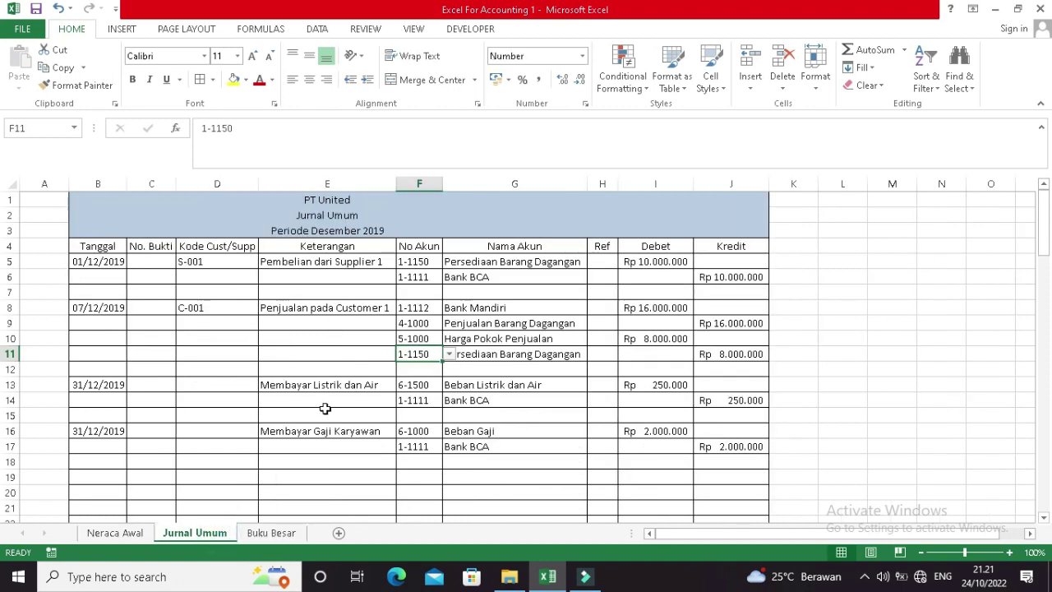
left_click(265, 534)
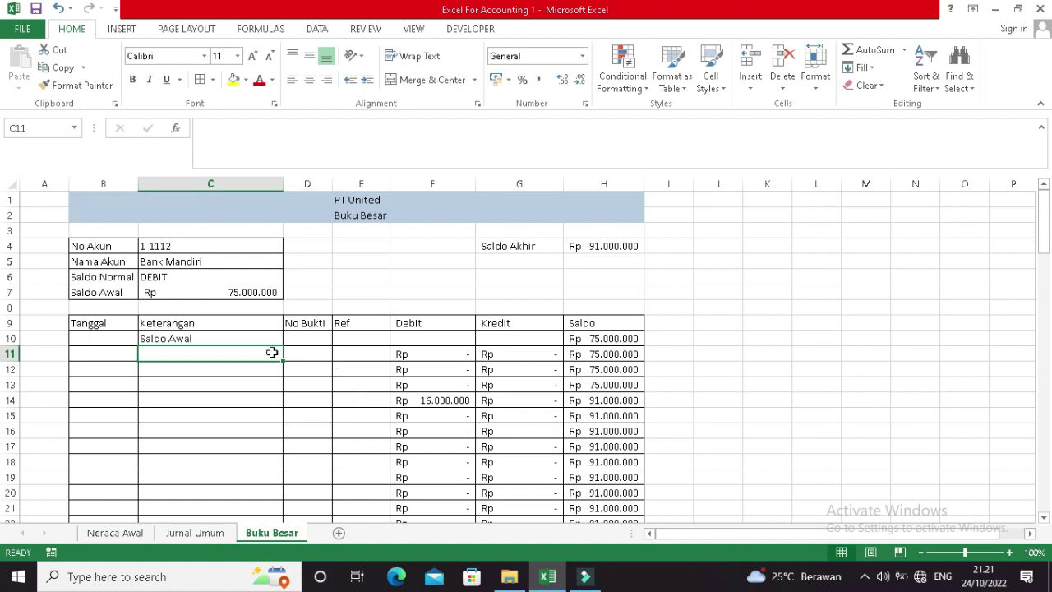
left_click(401, 354)
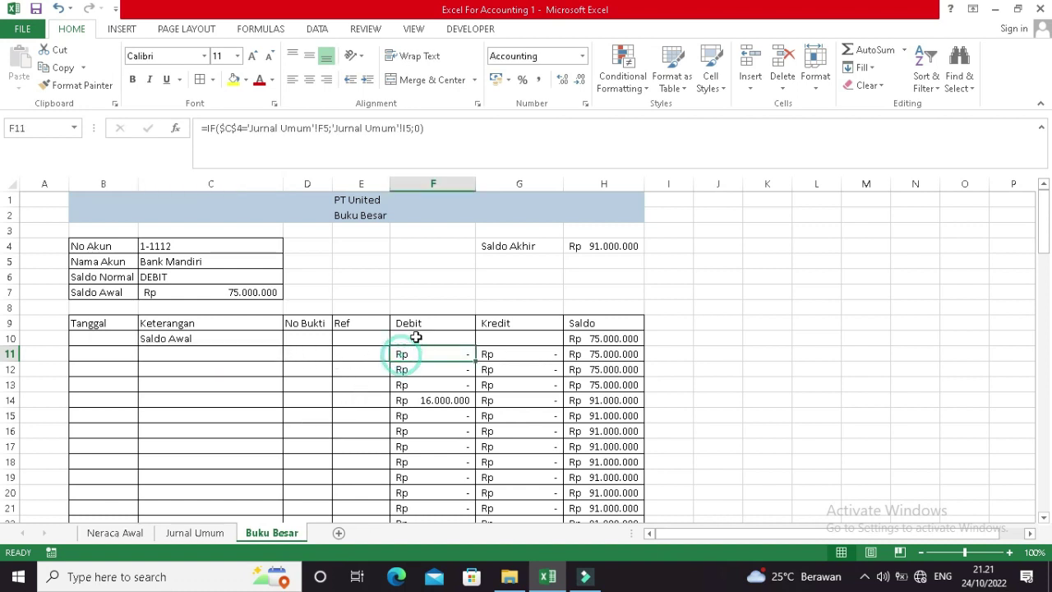
Enter the Keterangan formula =IF($C$4='Jurnal Umum'!F5;'Jurnal Umum'!E5;"") in cell C11 of Buku Besar.
left_click(201, 355)
type("=")
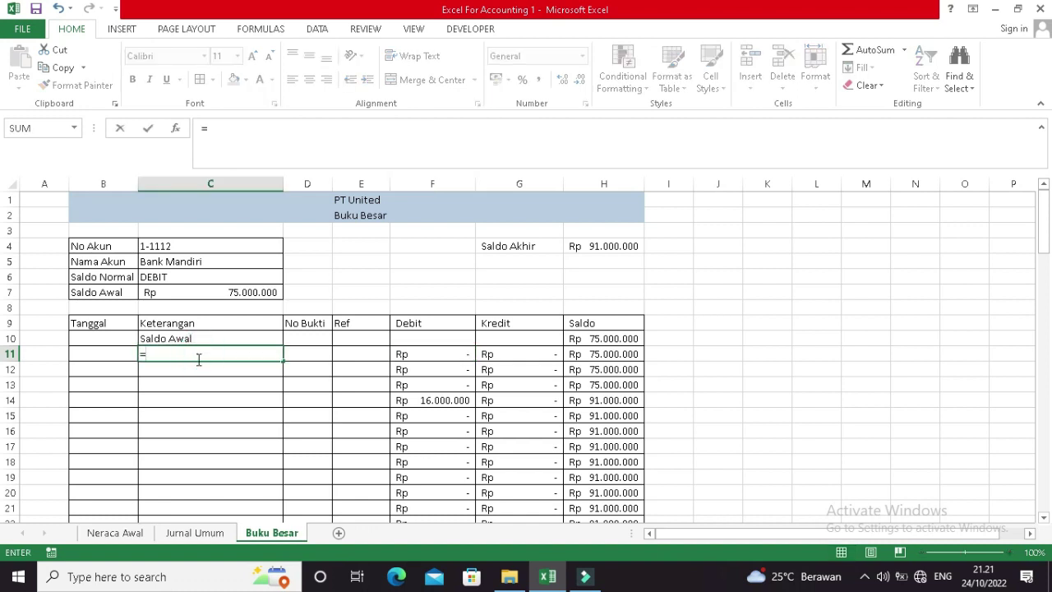
type("IF(")
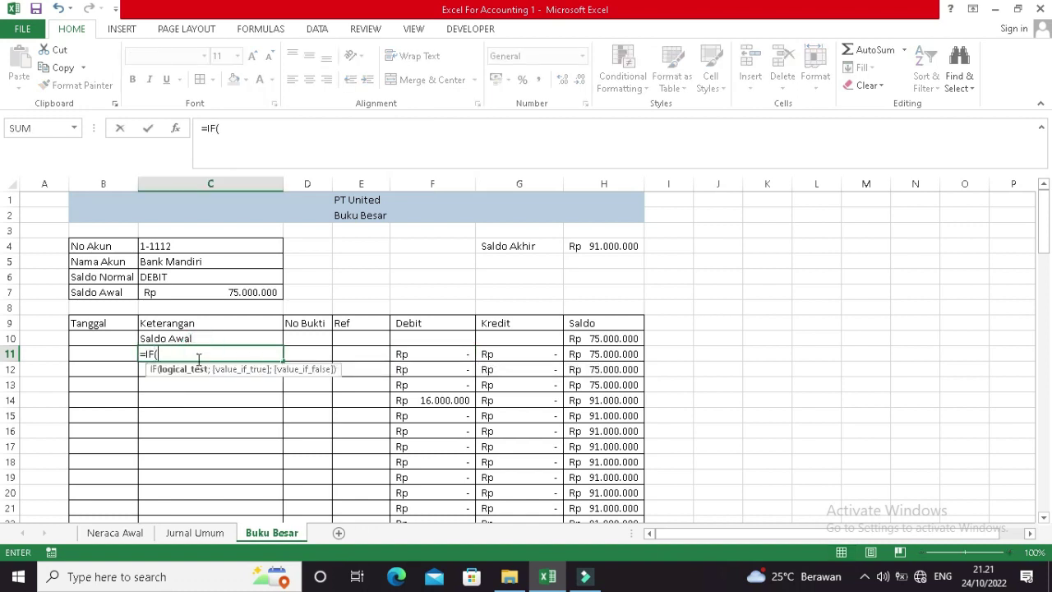
left_click(168, 245)
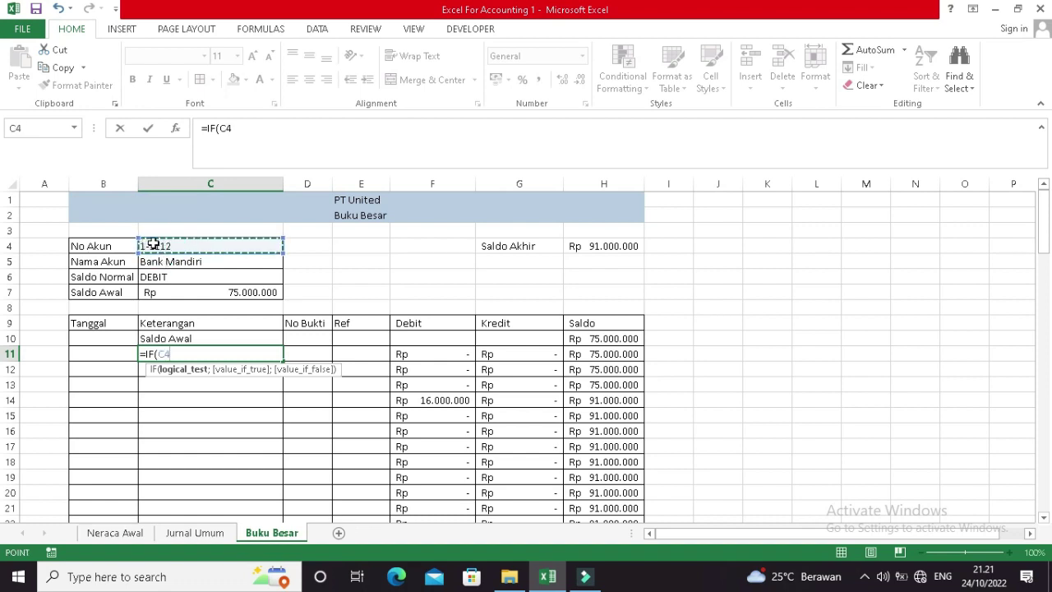
key("F4")
type("=")
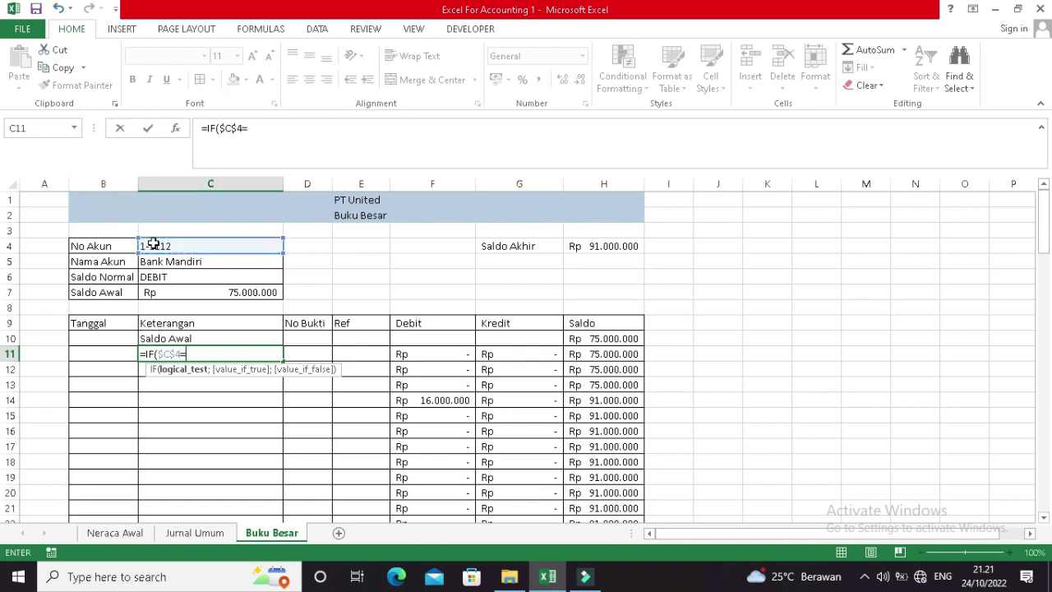
left_click(191, 532)
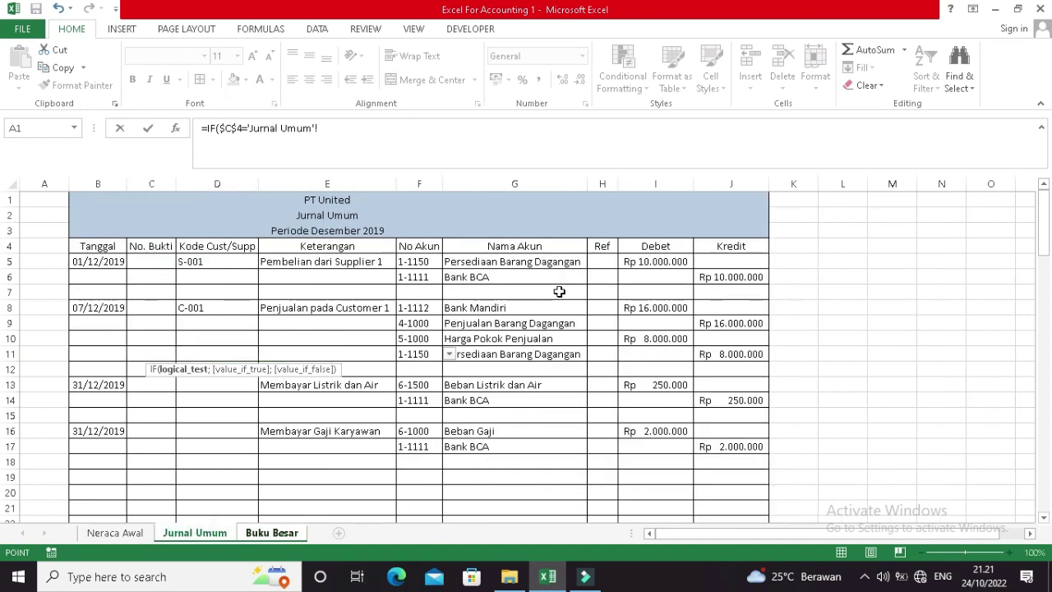
left_click(408, 260)
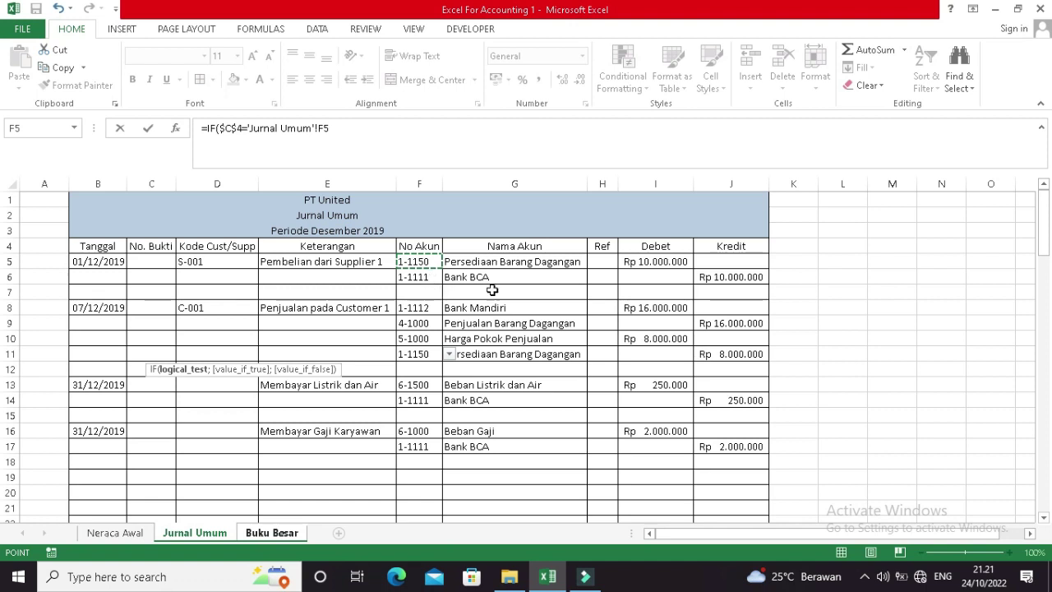
type(";")
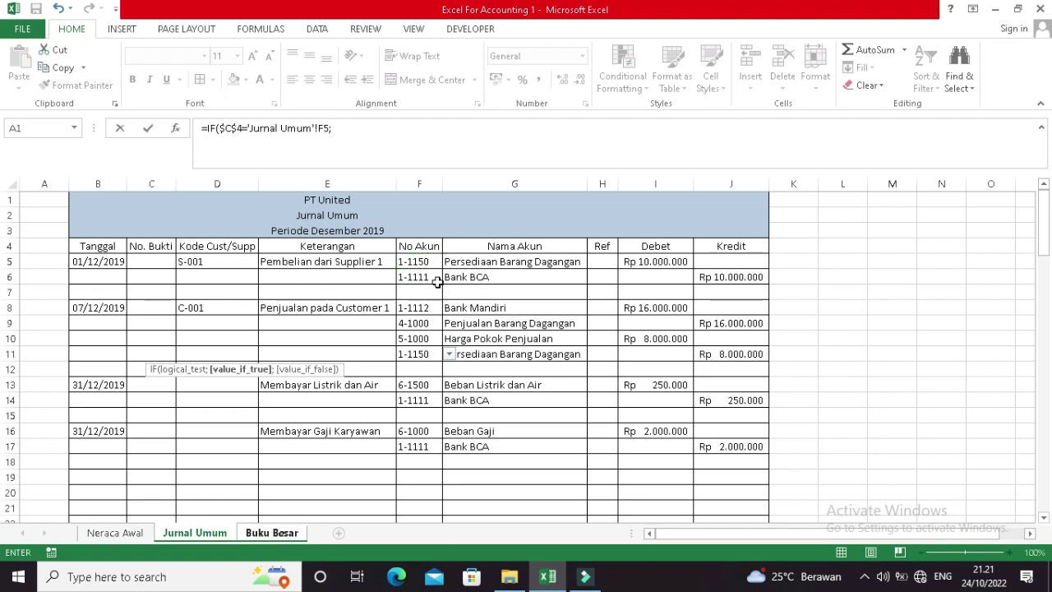
left_click(340, 263)
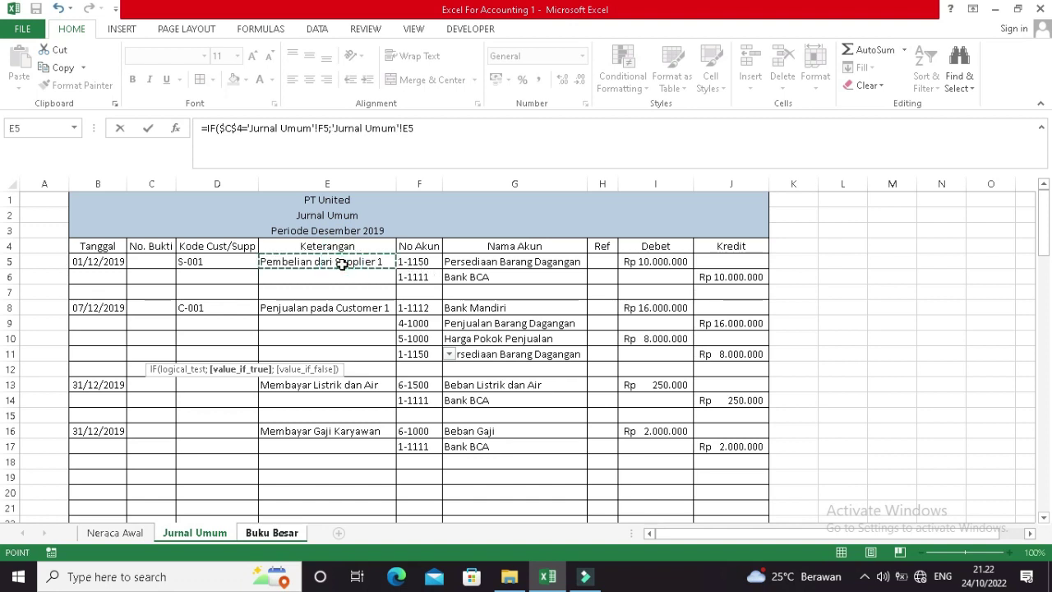
type(";")
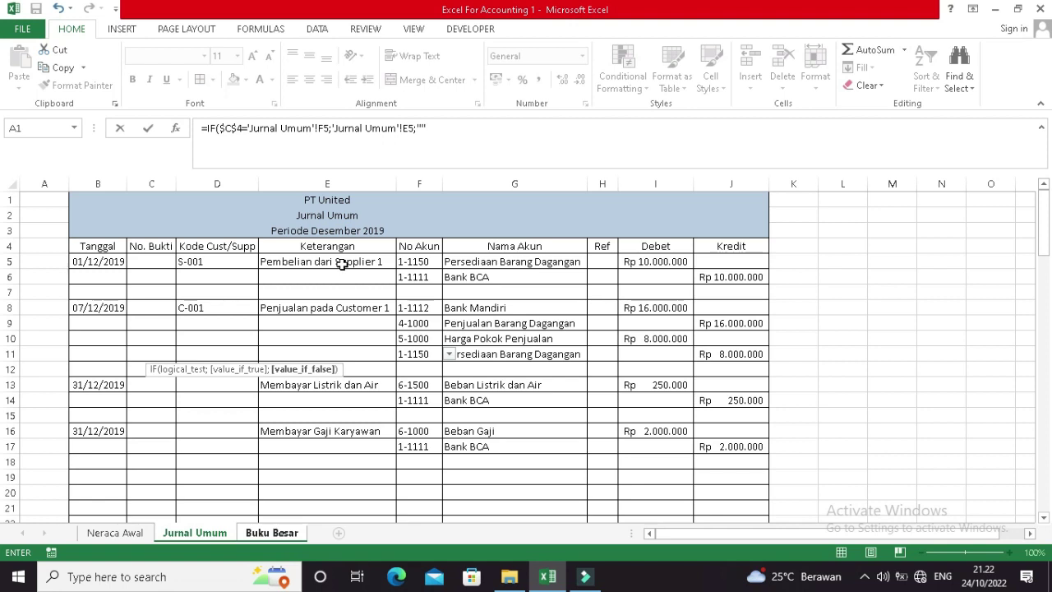
key("Return")
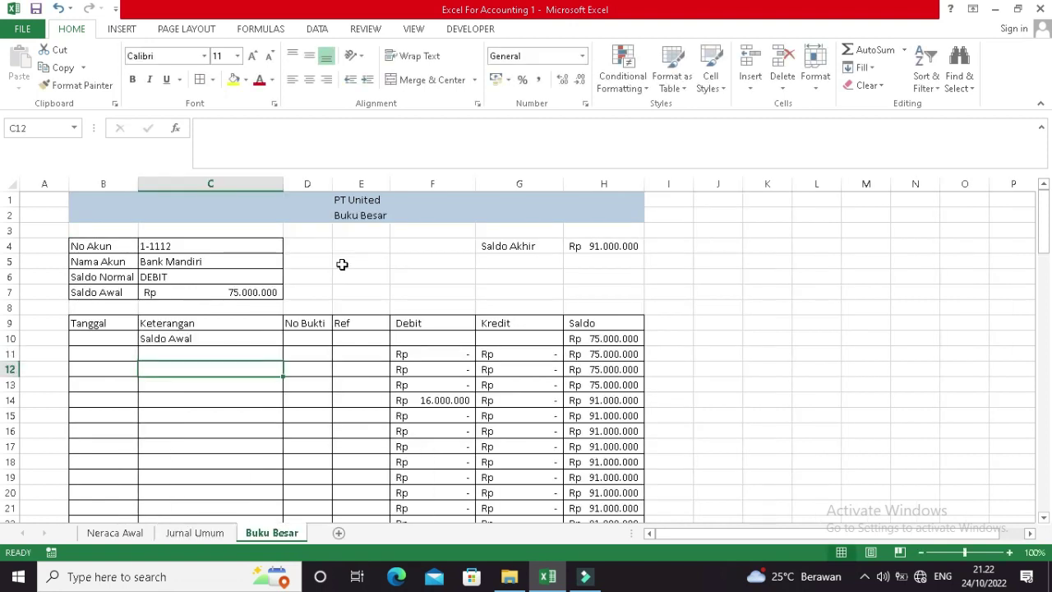
Fill the C11 formula down the Keterangan column and compare the row 14 description and Debit entry with Jurnal Umum.
key("Up")
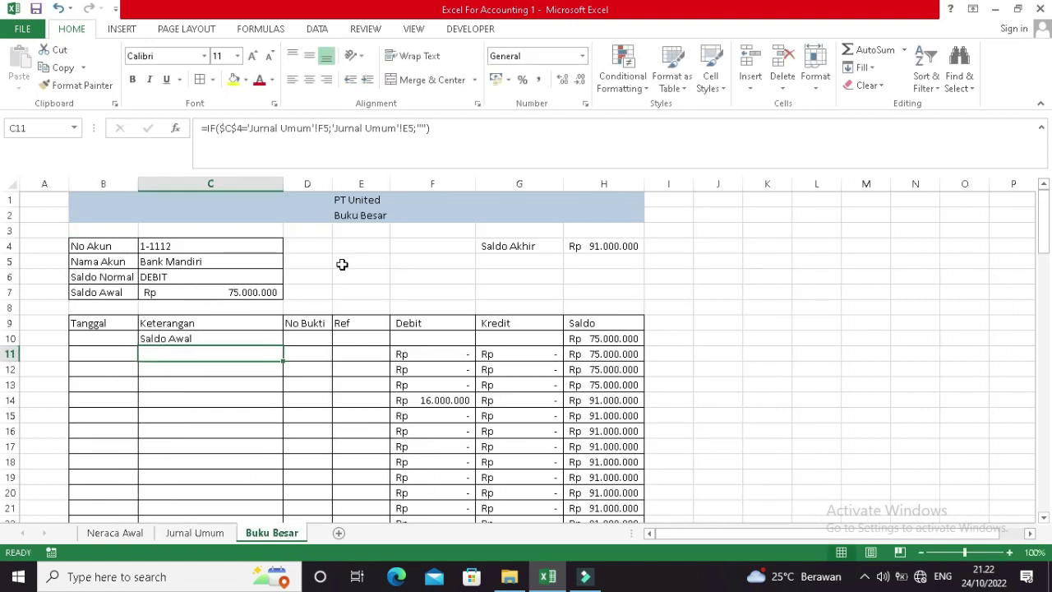
double_click(285, 362)
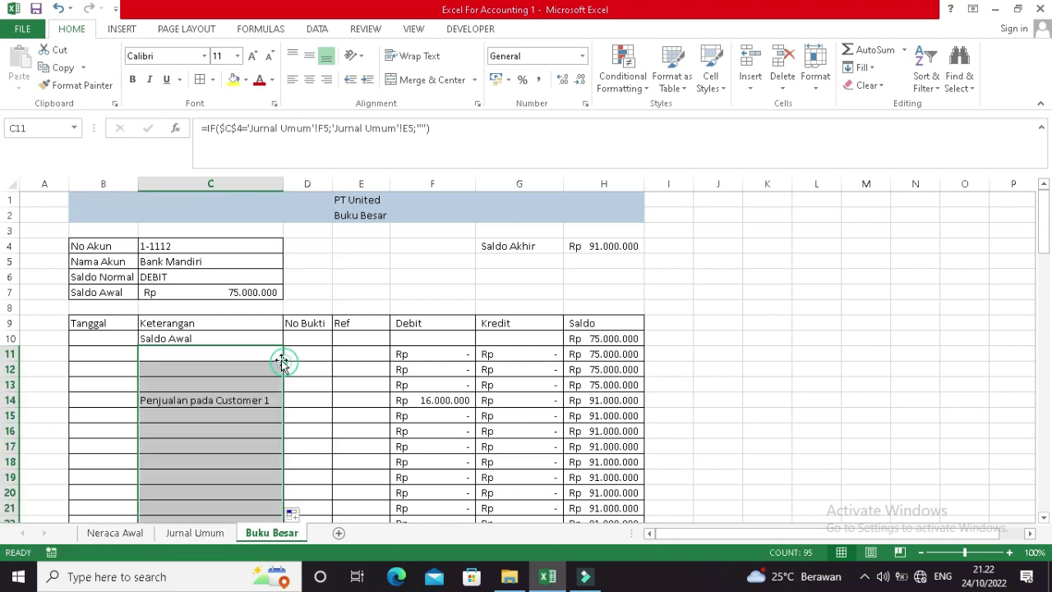
left_click(254, 396)
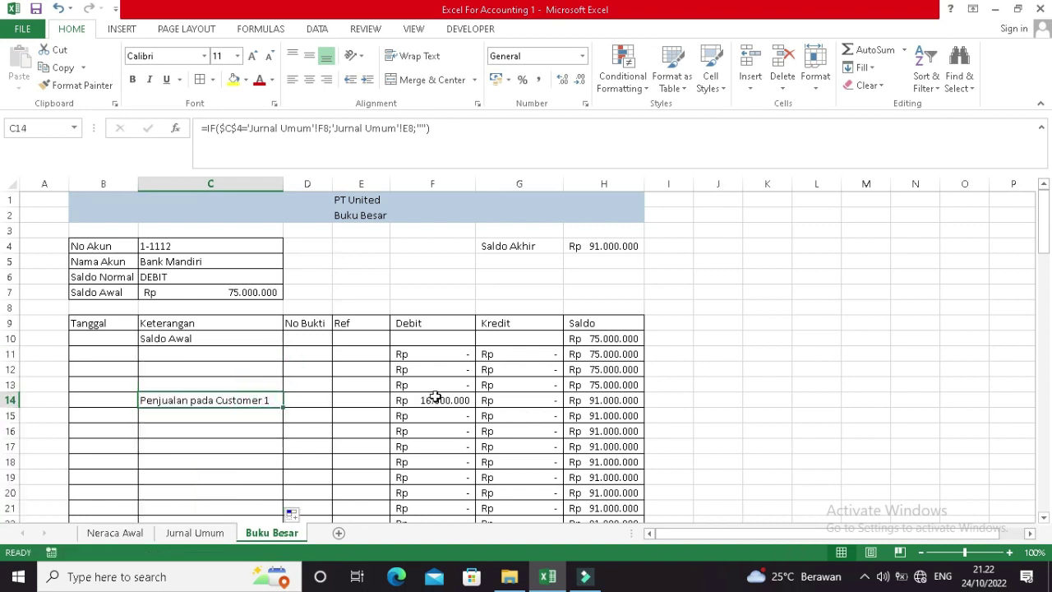
left_click(439, 399)
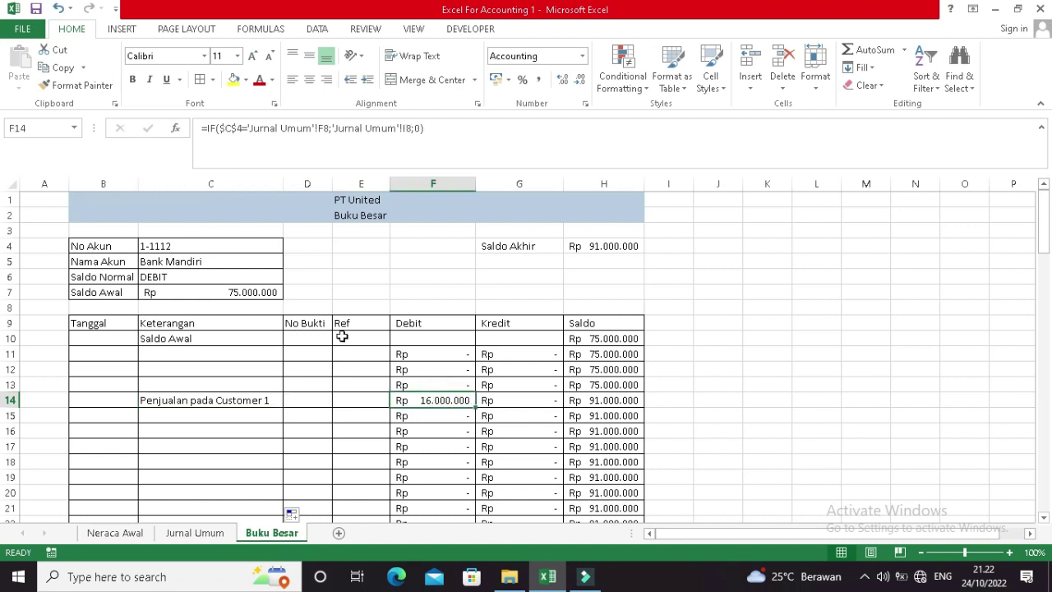
left_click(250, 404)
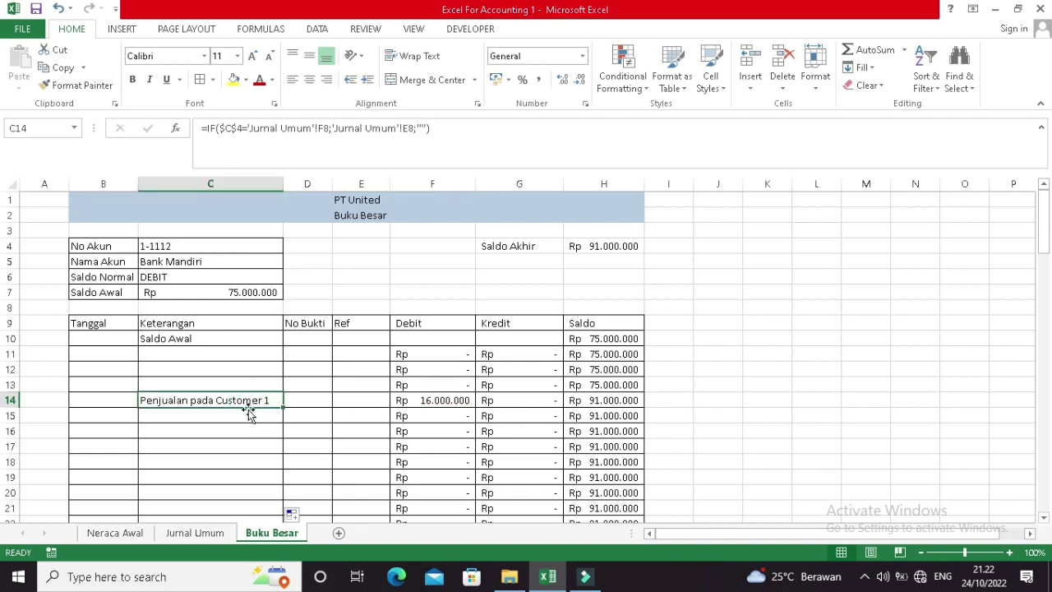
left_click(194, 532)
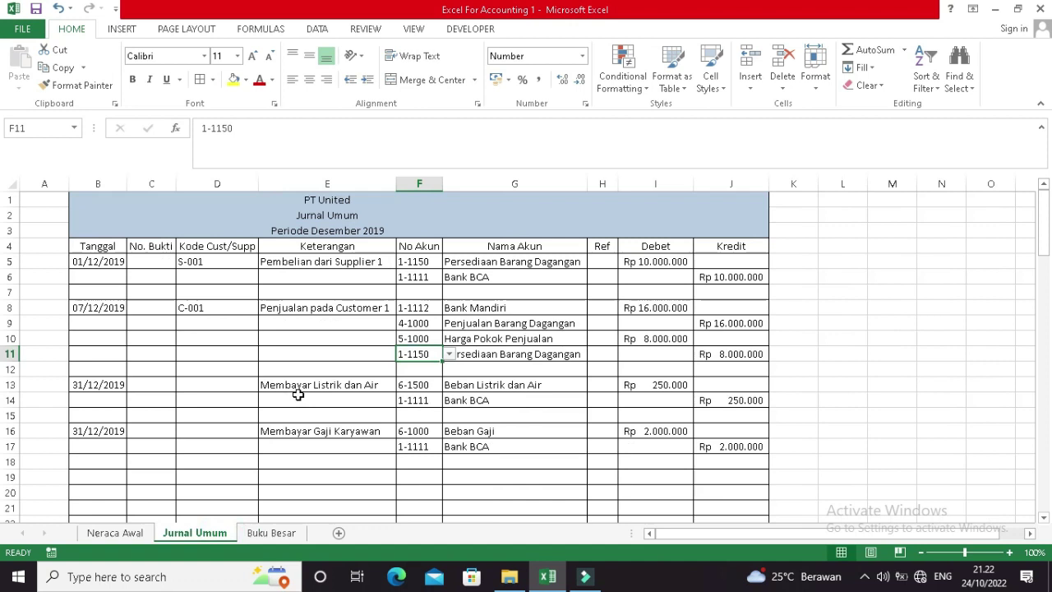
Compare the Penjualan pada Customer 1 entry in Jurnal Umum with the Keterangan formulas in C11:C13 of Buku Besar.
left_click(324, 305)
left_click(283, 532)
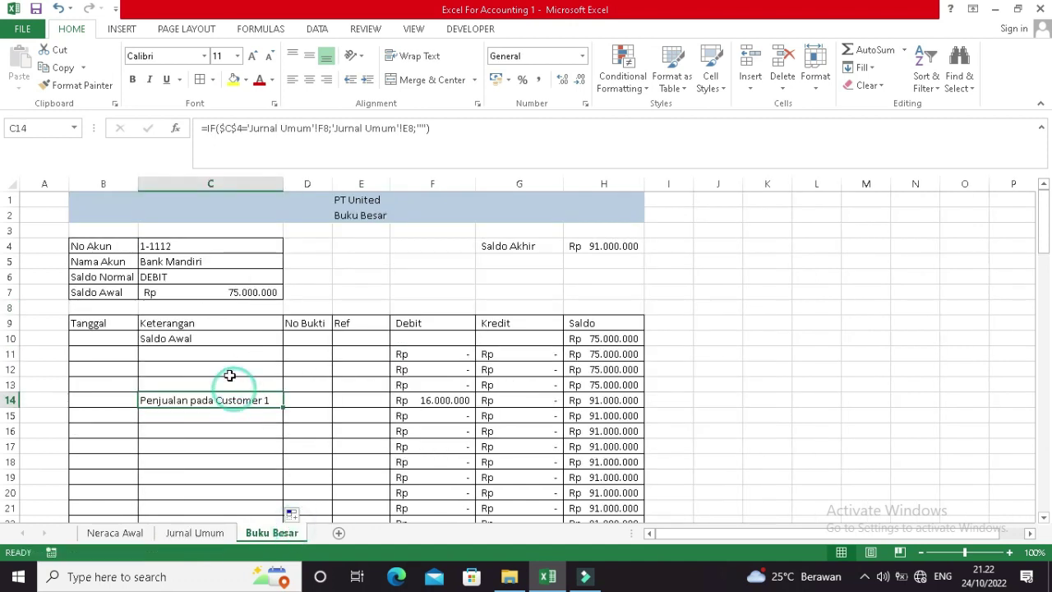
left_click(230, 370)
left_click(229, 353)
left_click(226, 375)
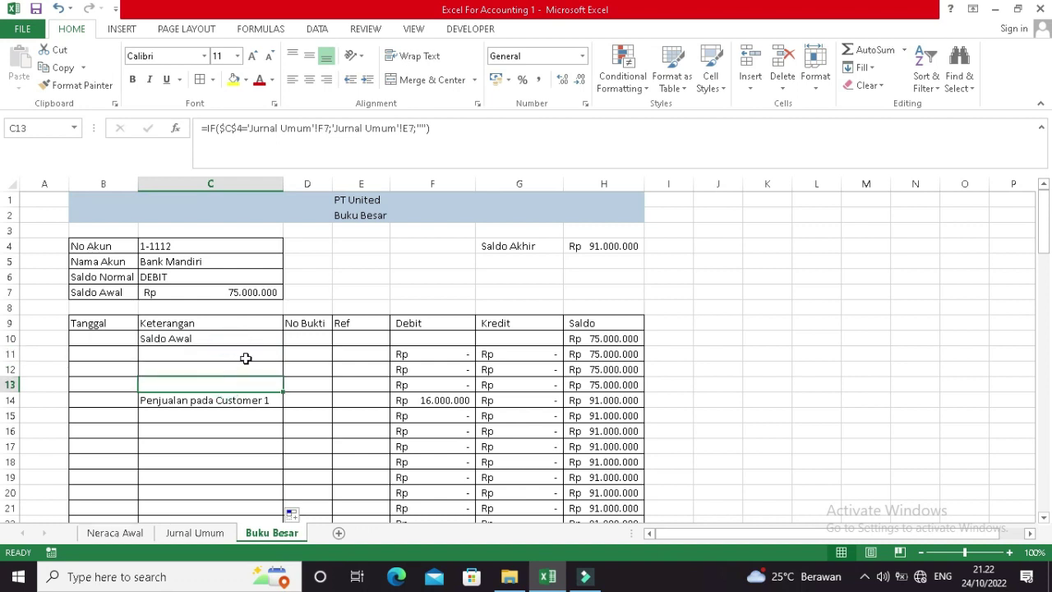
left_click(241, 354)
Enter the Tanggal formula =IF($C$4='Jurnal Umum'!F5;'Jurnal Umum'!B5;"") in cell B11 of Buku Besar.
left_click(125, 354)
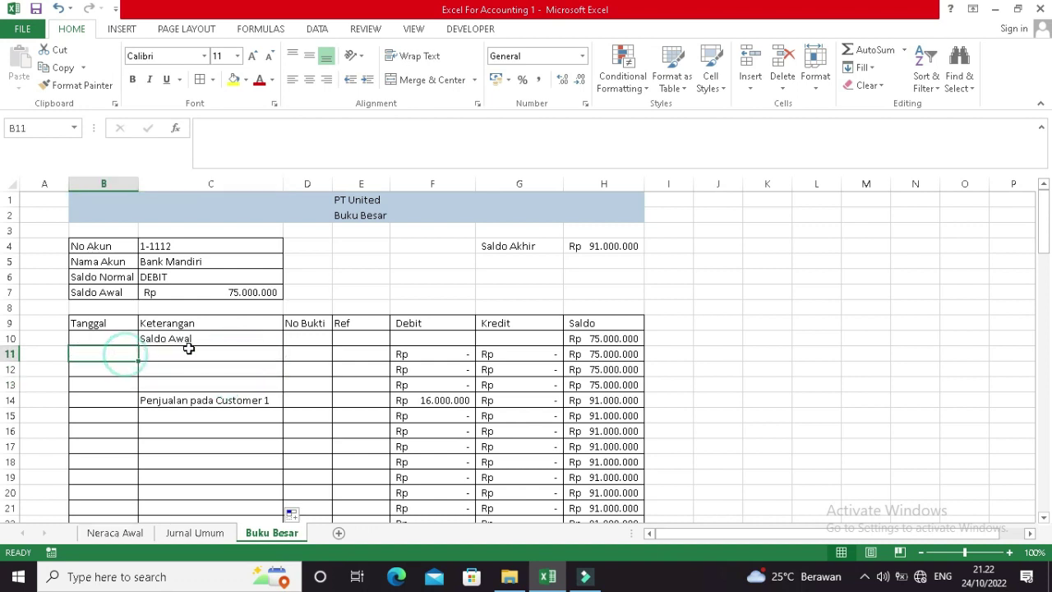
left_click(188, 349)
left_click(108, 354)
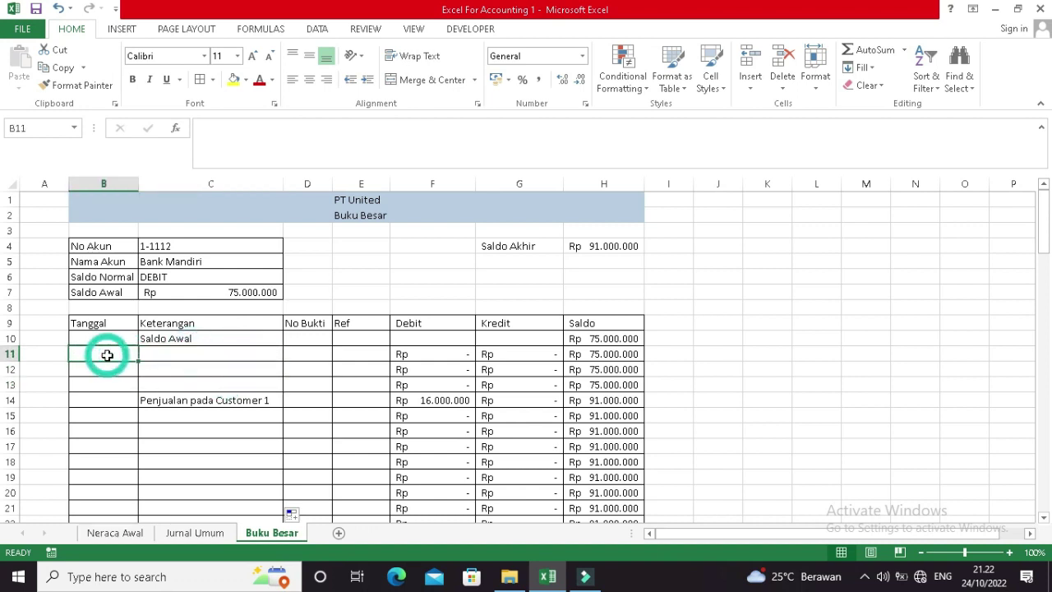
type("=I")
key("Tab")
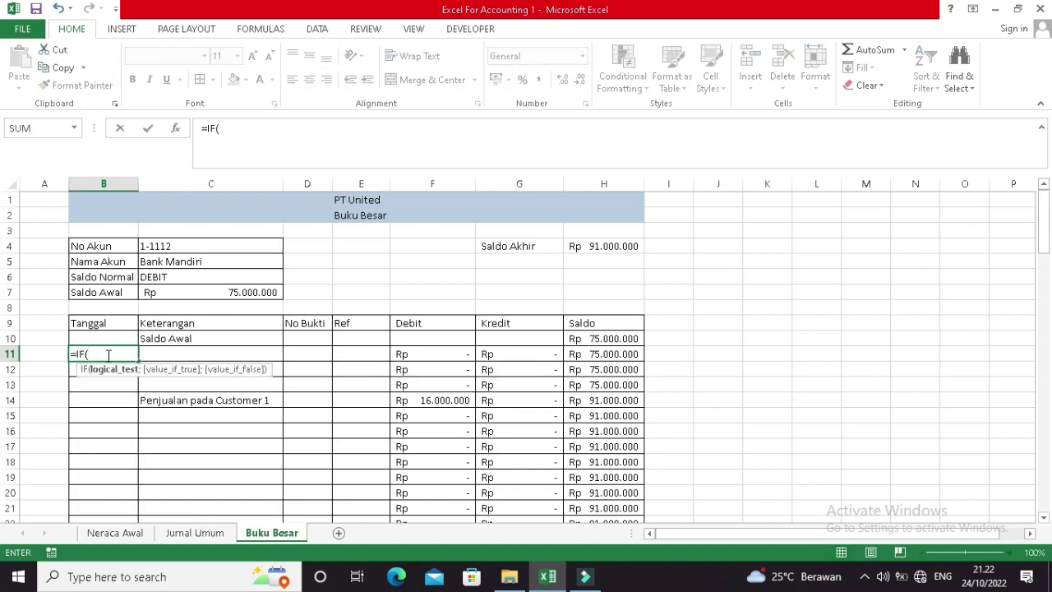
left_click(164, 246)
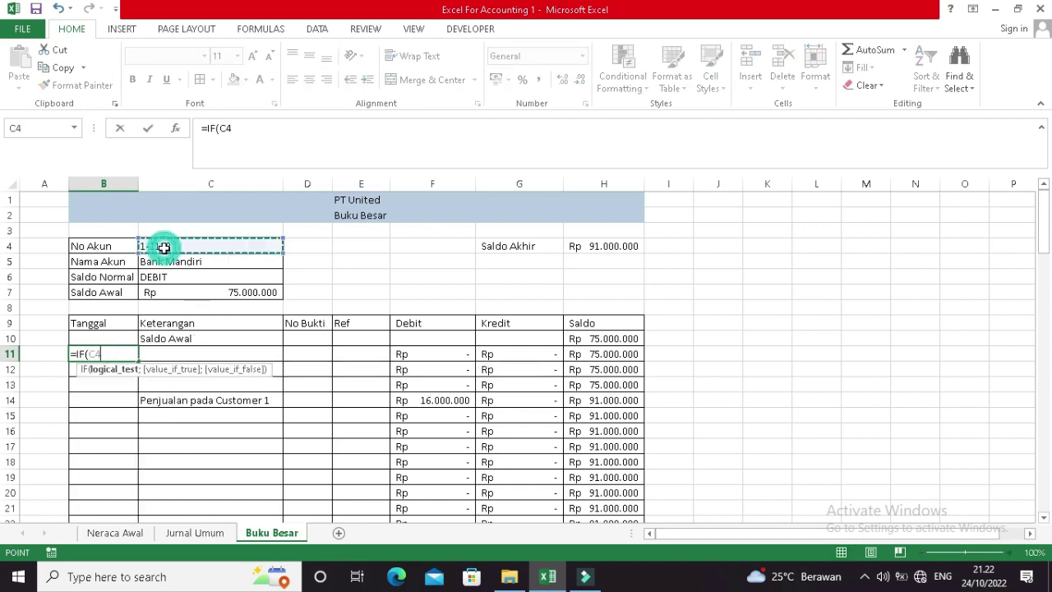
key("F4")
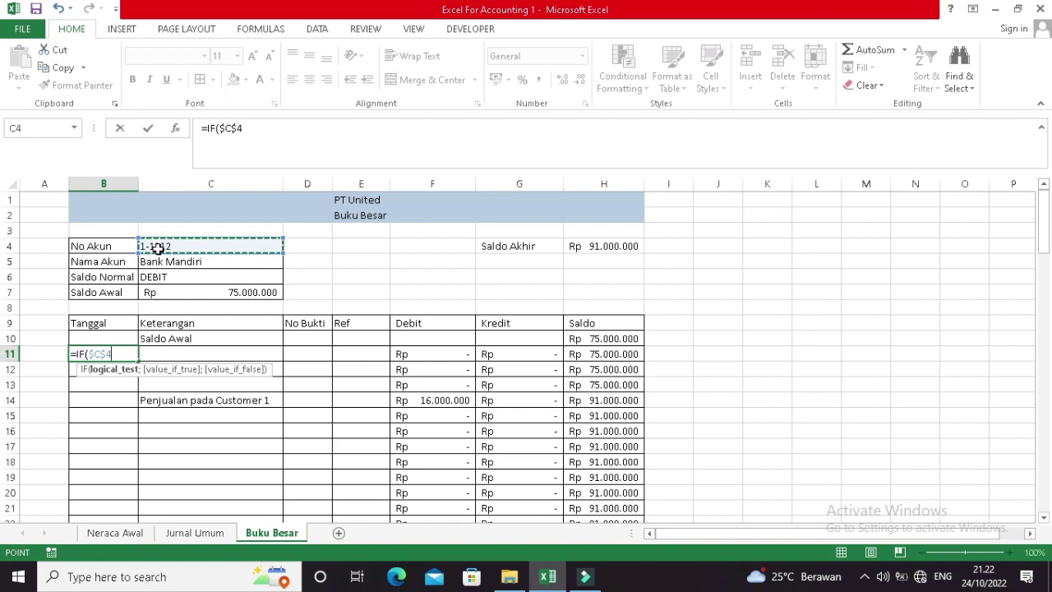
type(";")
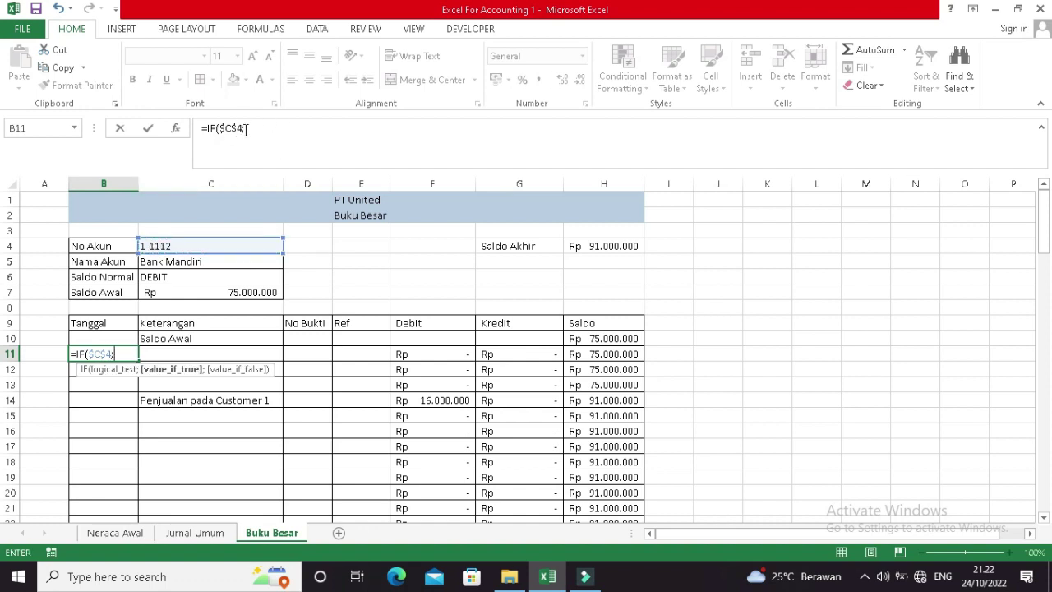
key("BackSpace")
type("=")
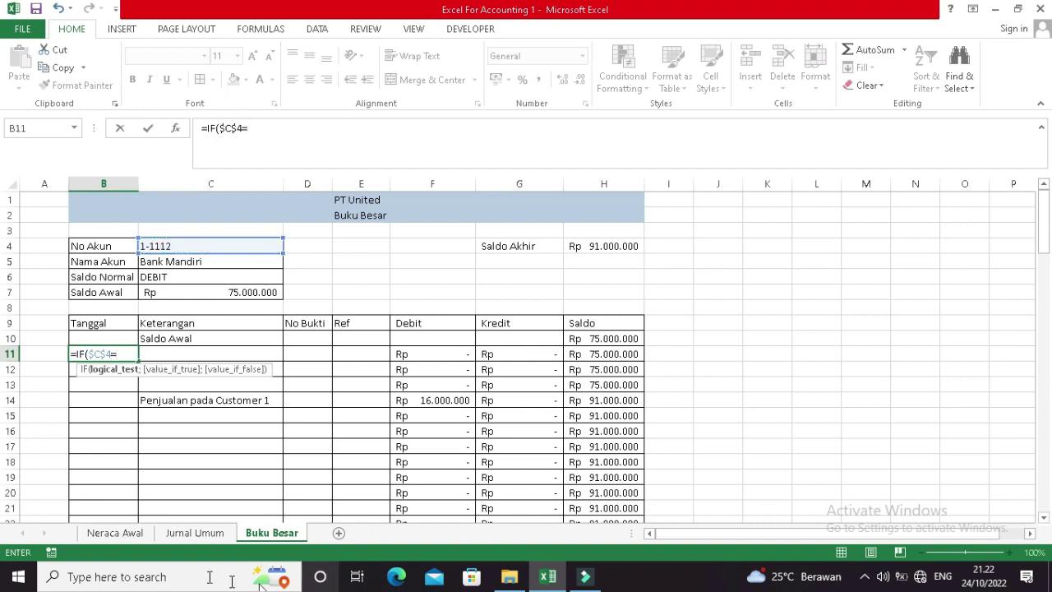
left_click(165, 534)
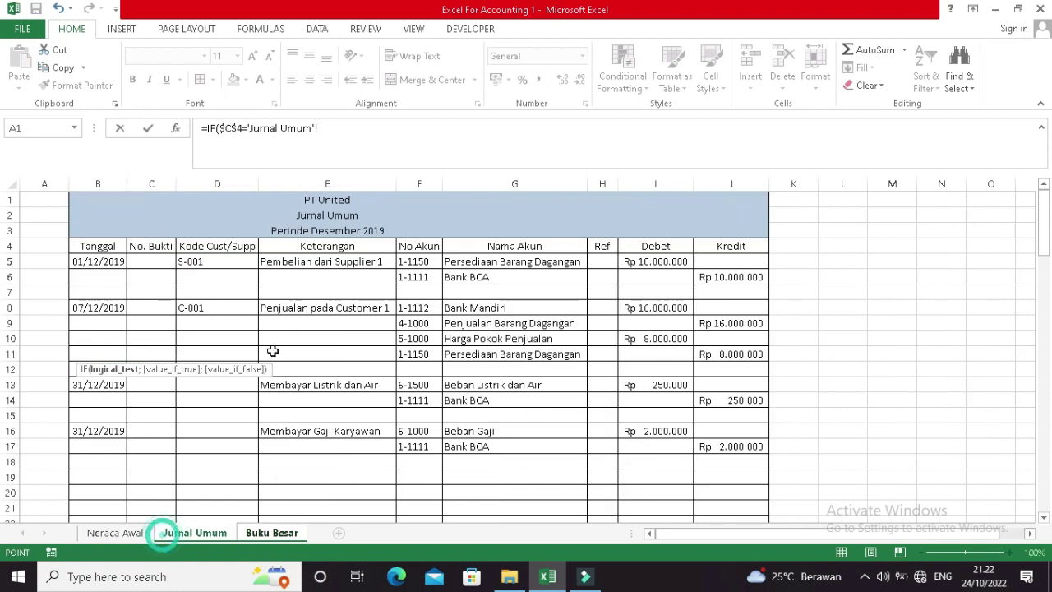
left_click(421, 260)
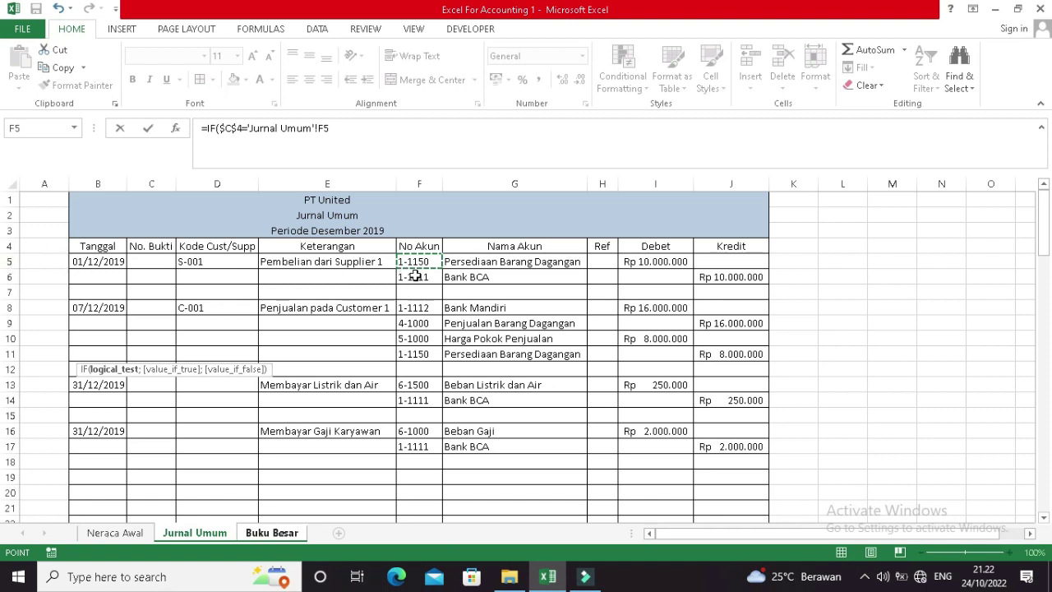
type(";")
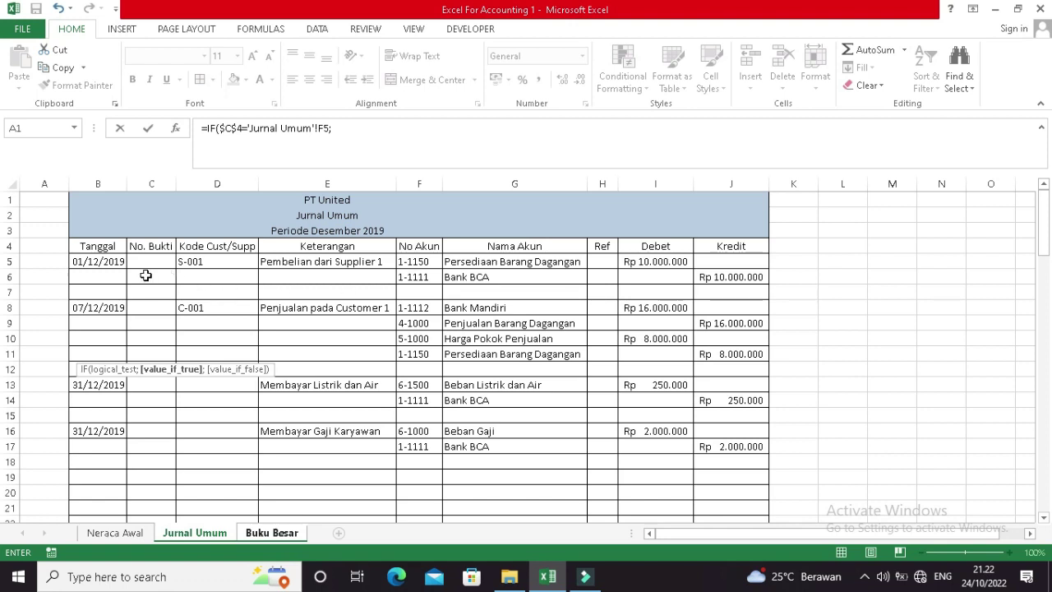
left_click(107, 263)
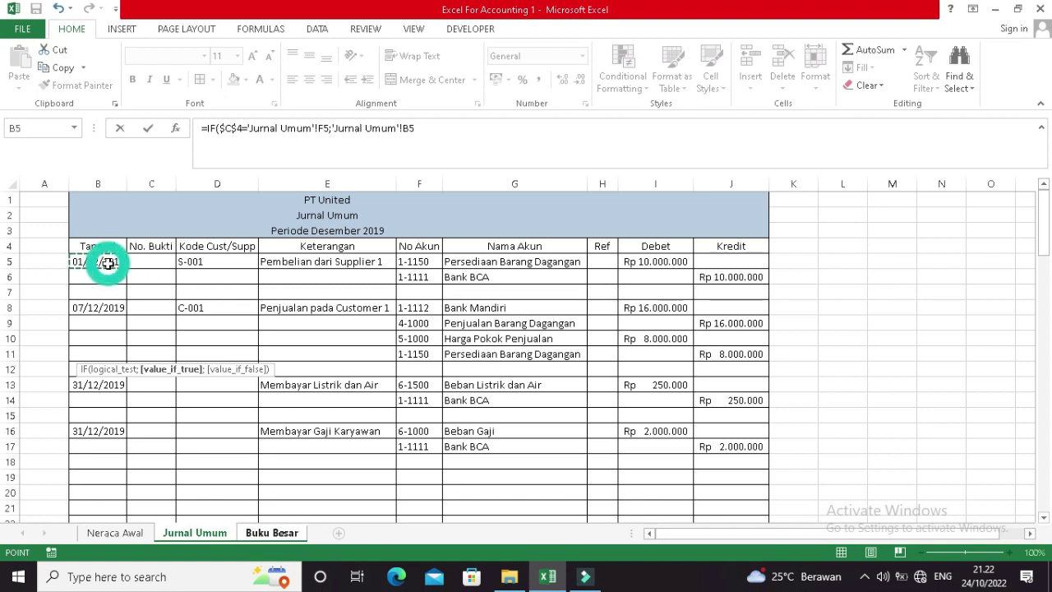
type(";")
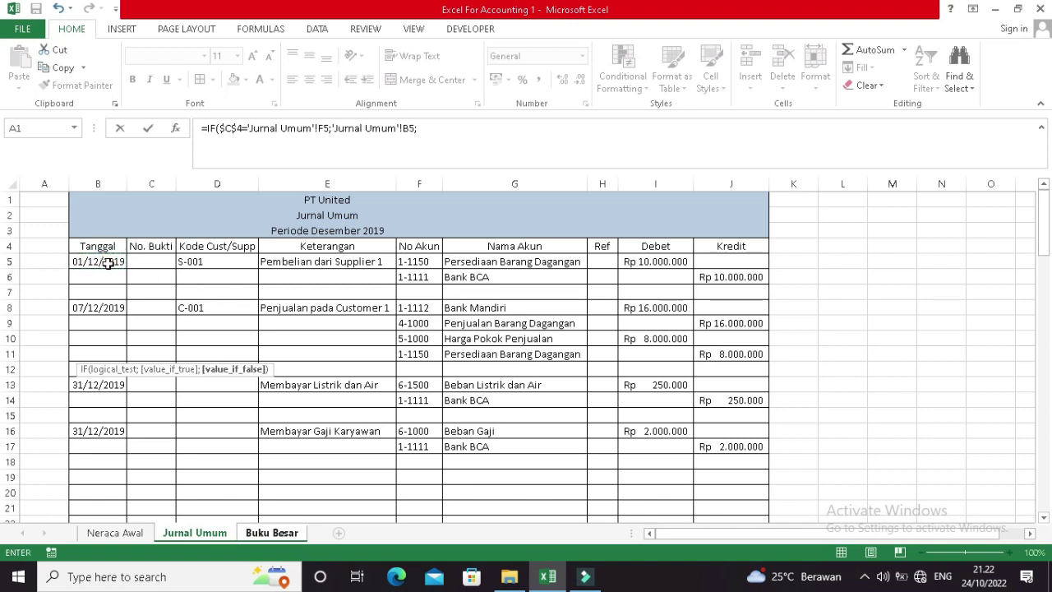
type("\"\")")
key("Return")
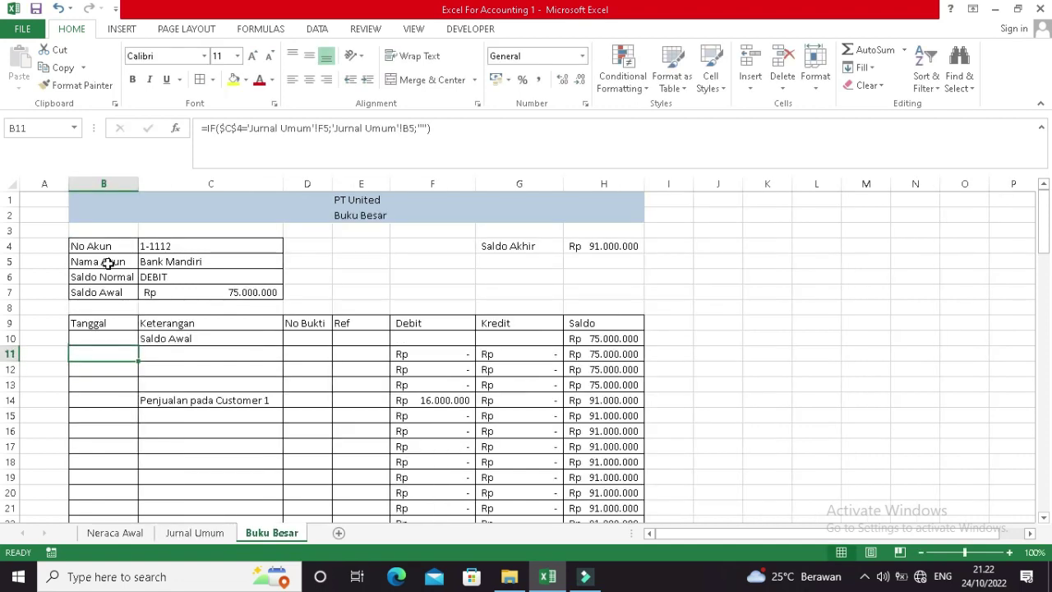
Fill the B11 formula down the Tanggal column and format the filled cells as Short Date.
double_click(137, 361)
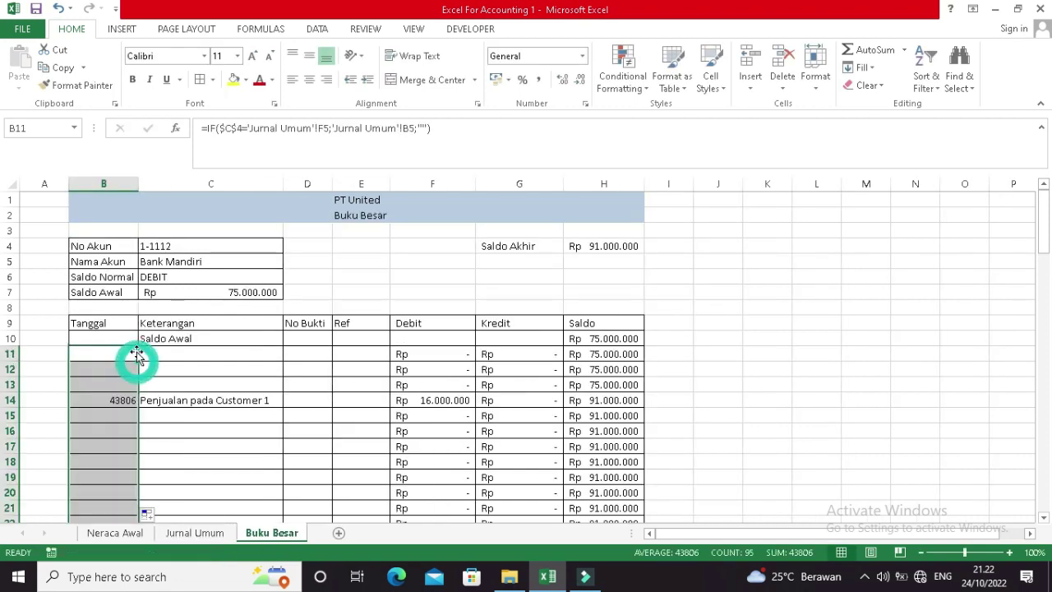
scroll(139, 345, "down", 3)
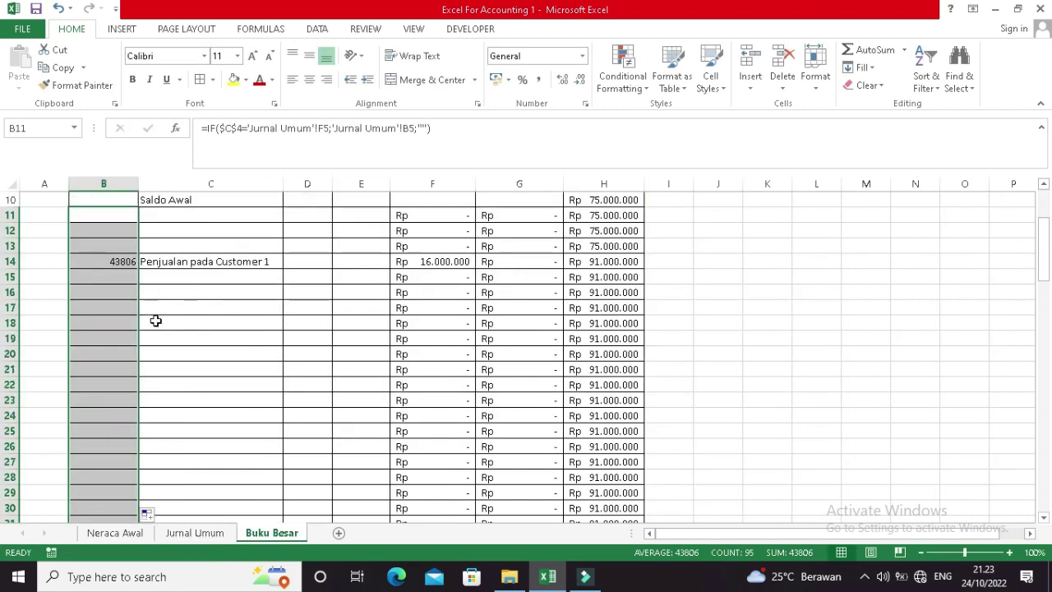
scroll(95, 285, "up", 1)
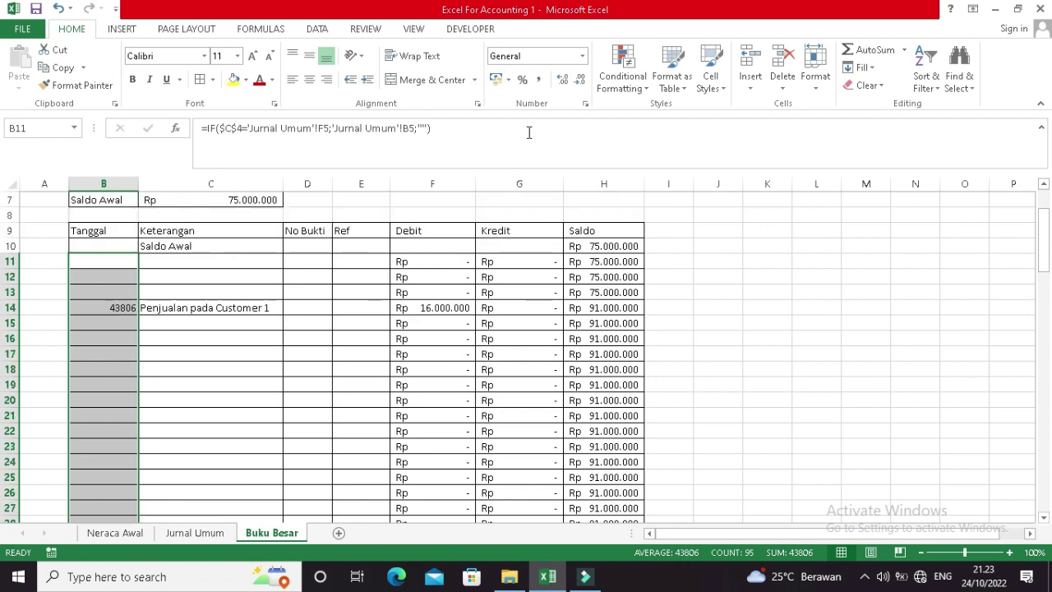
left_click(581, 56)
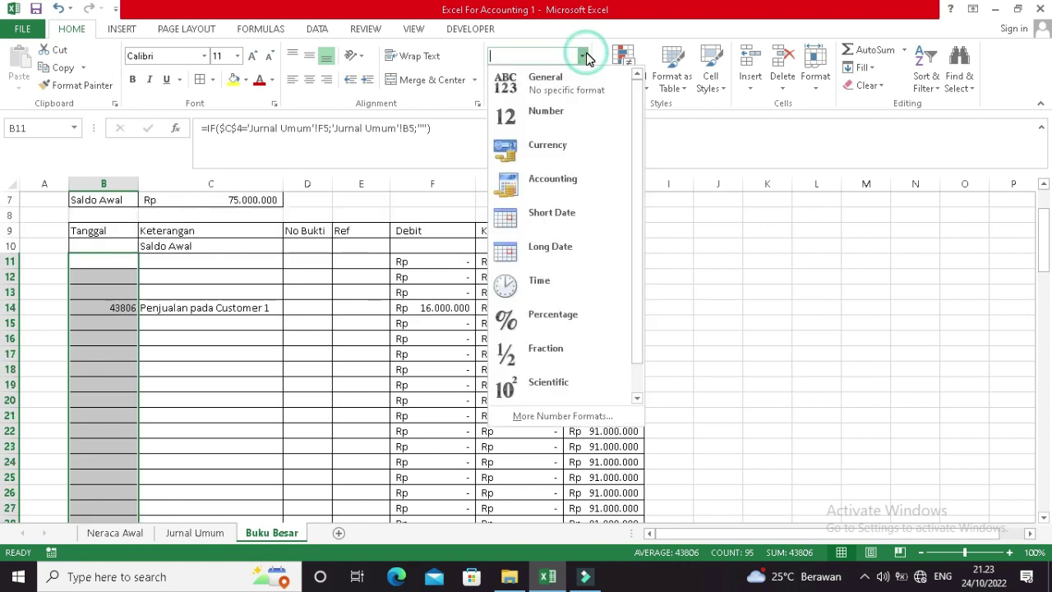
left_click(564, 219)
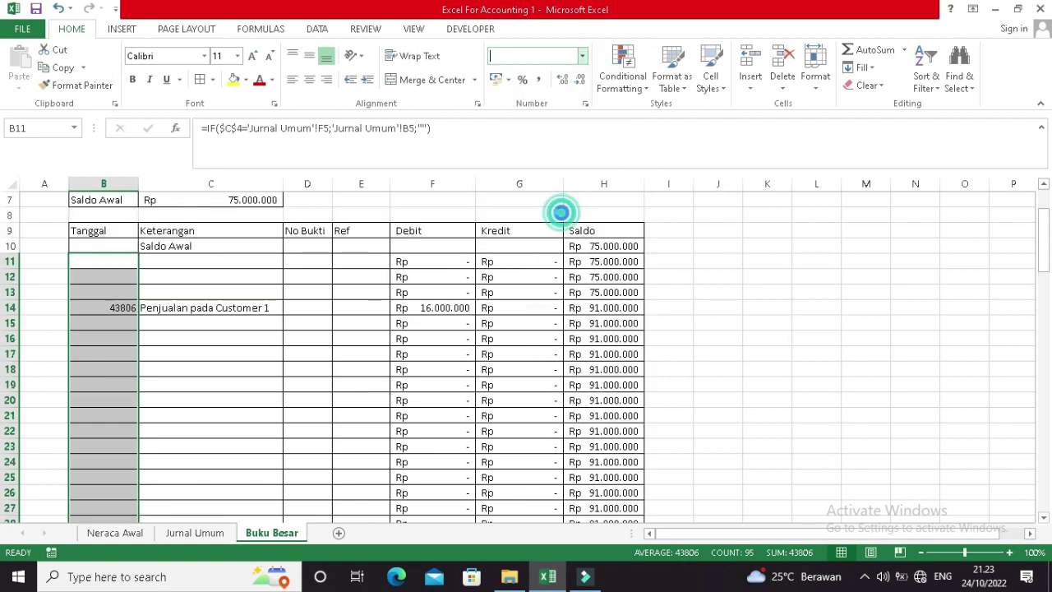
Review the date, description and Debit formulas in row 14 of Buku Besar for the chosen account.
left_click(172, 310)
scroll(165, 321, "up", 2)
left_click(176, 262)
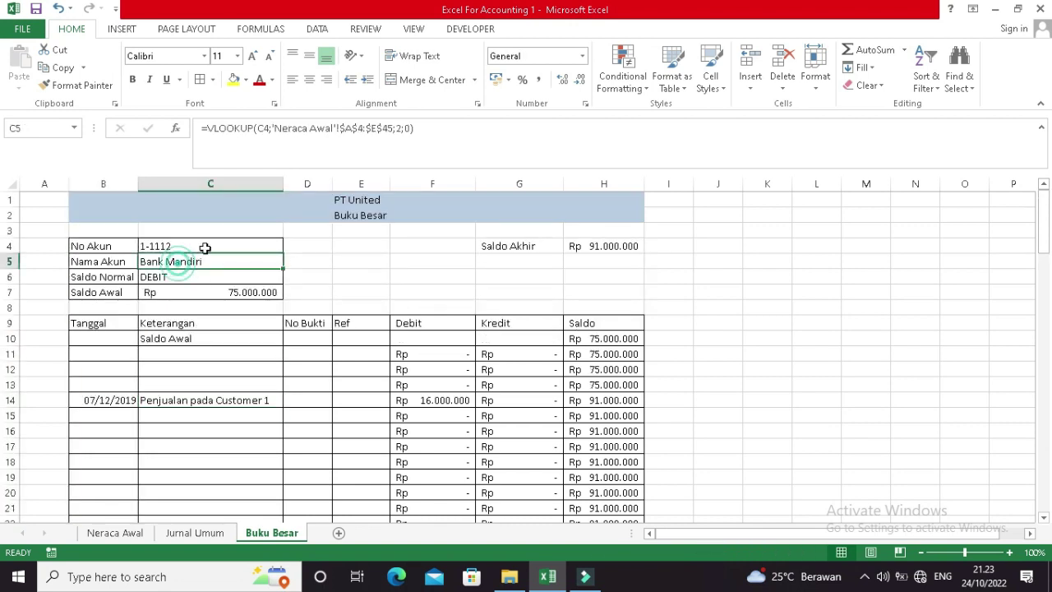
scroll(215, 284, "down", 2)
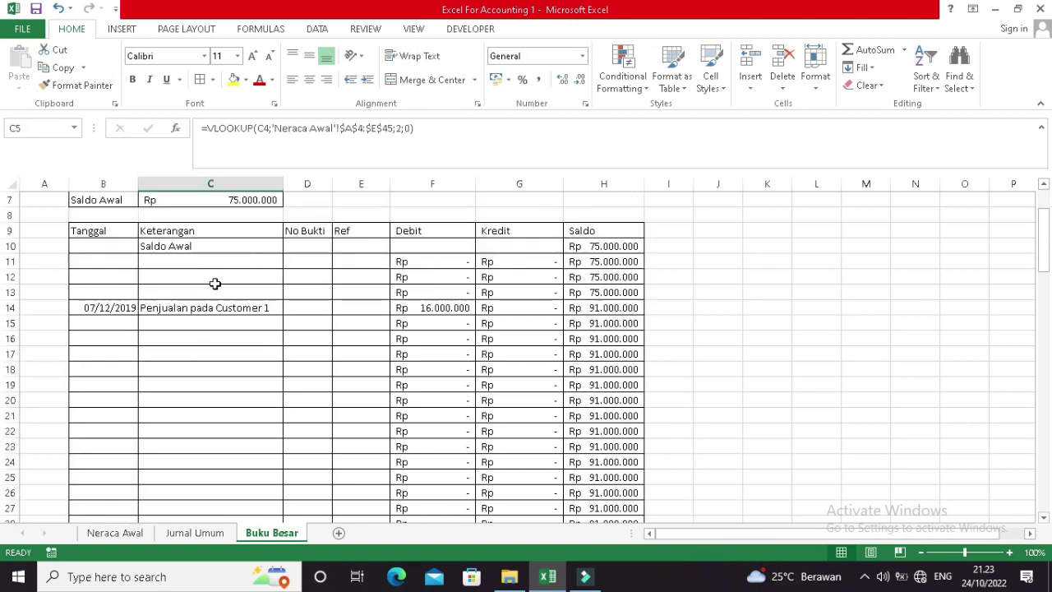
left_click(117, 307)
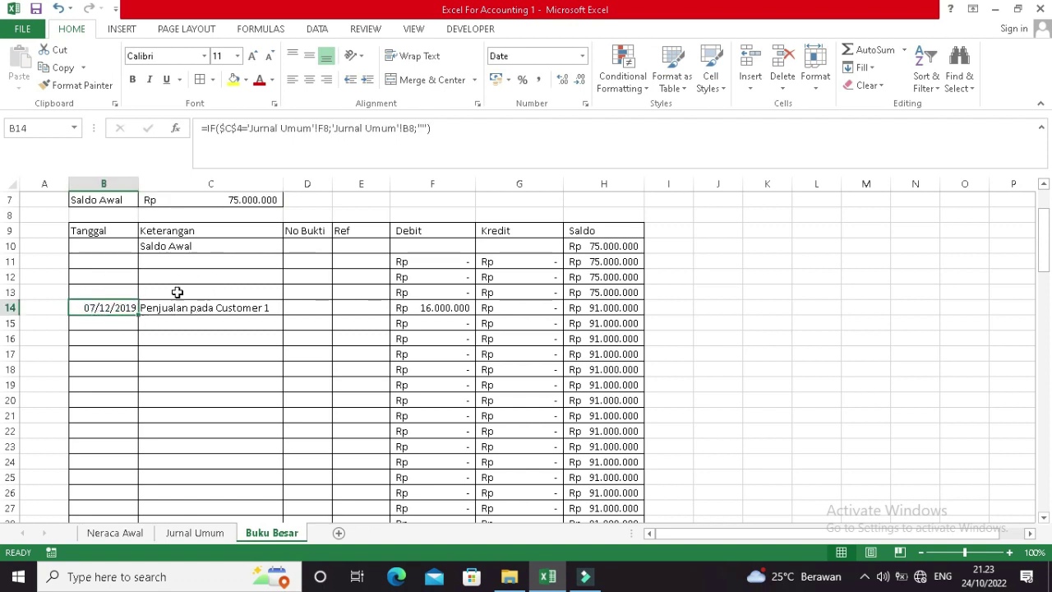
left_click(205, 307)
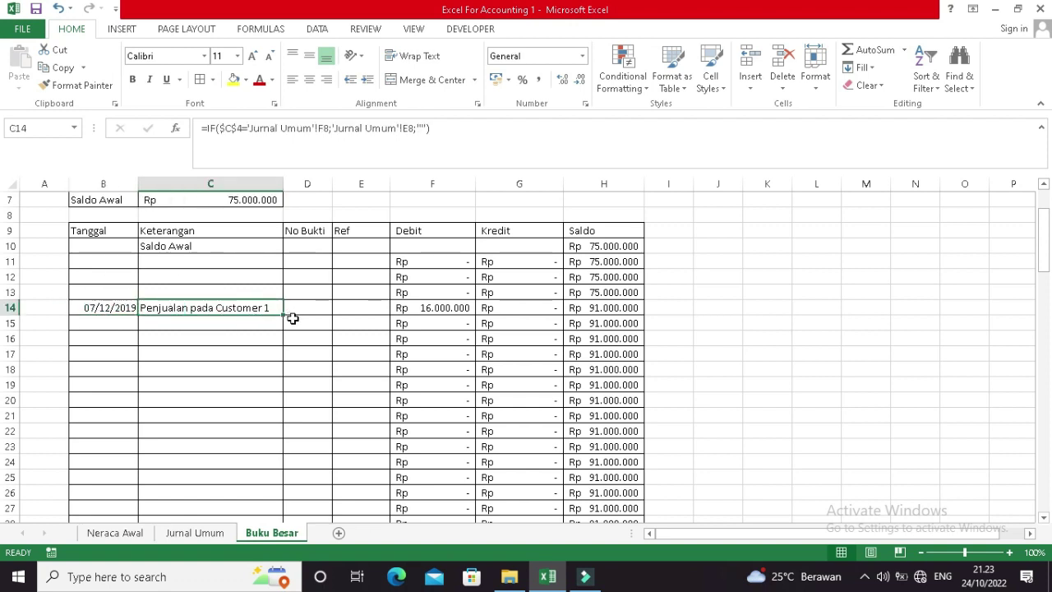
scroll(293, 320, "up", 1)
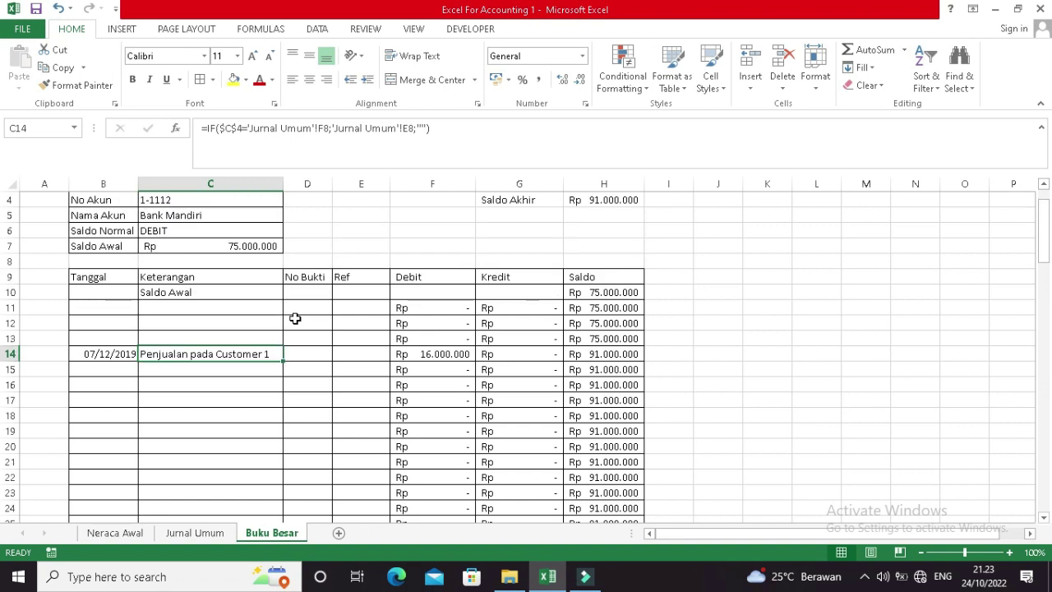
left_click(436, 355)
scroll(436, 355, "up", 1)
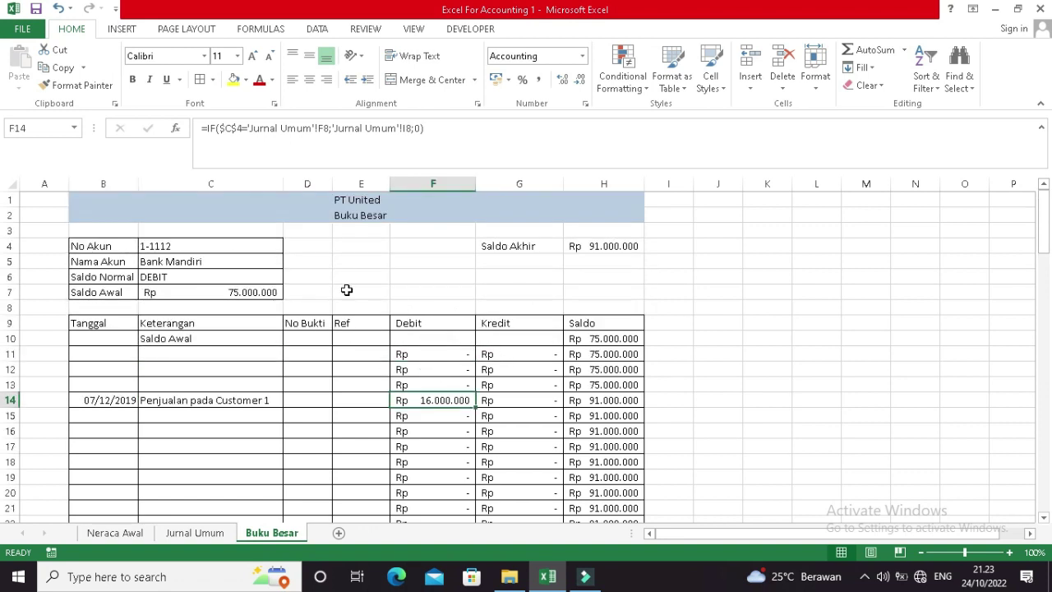
scroll(435, 326, "down", 2)
scroll(577, 339, "up", 2)
Add a new worksheet after Buku Besar and rename it Neraca Saldo.
left_click(338, 533)
right_click(340, 533)
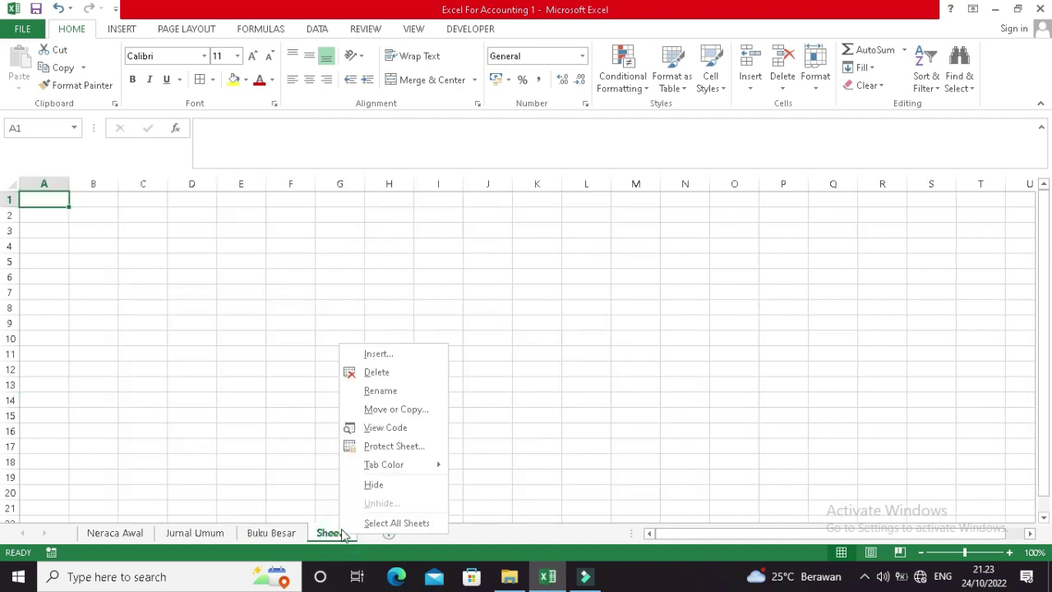
left_click(383, 392)
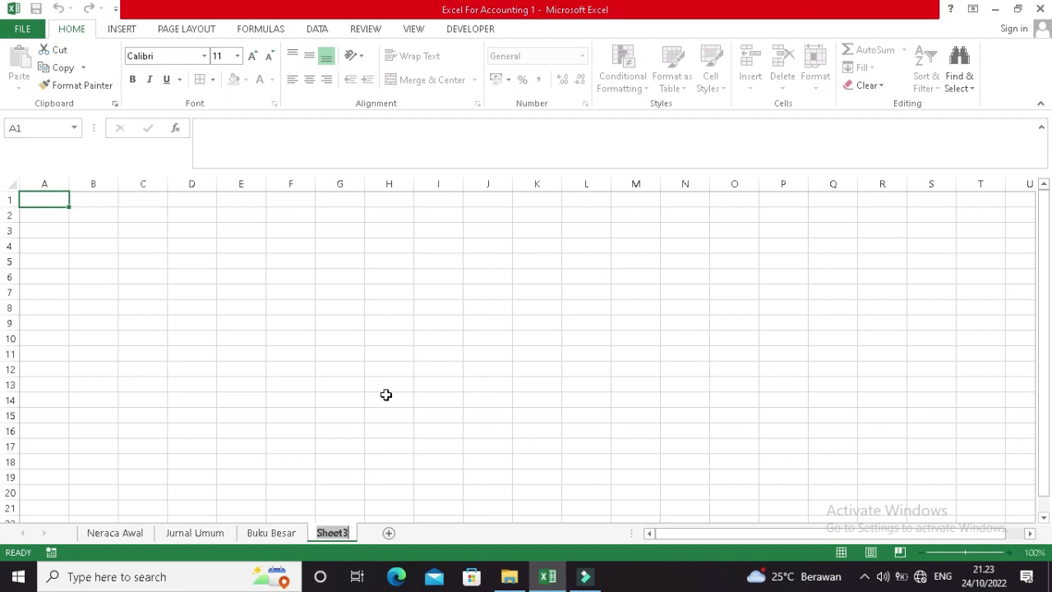
type("Neraca")
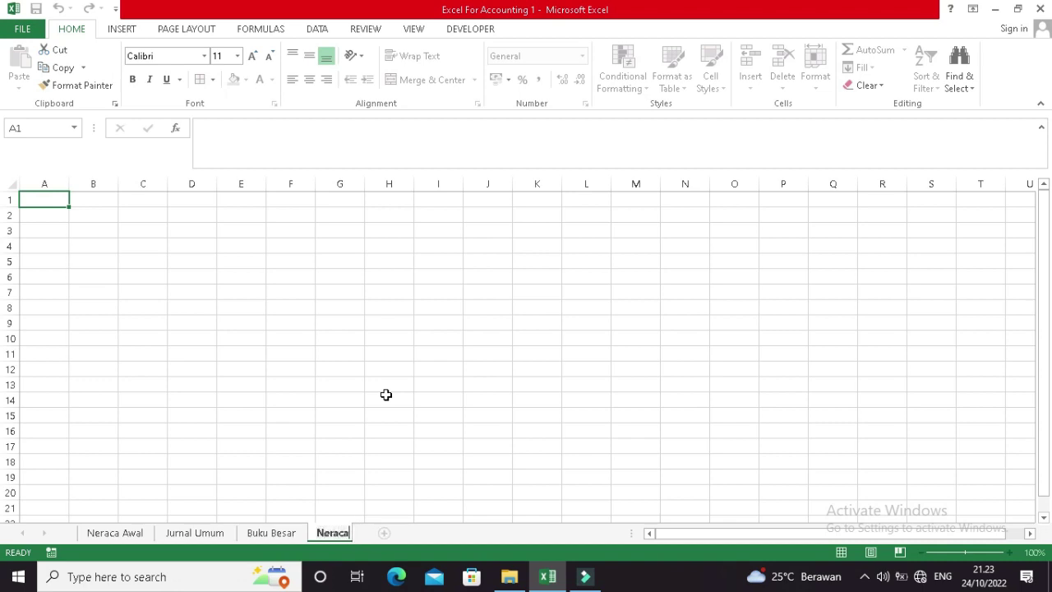
type(" Saldo")
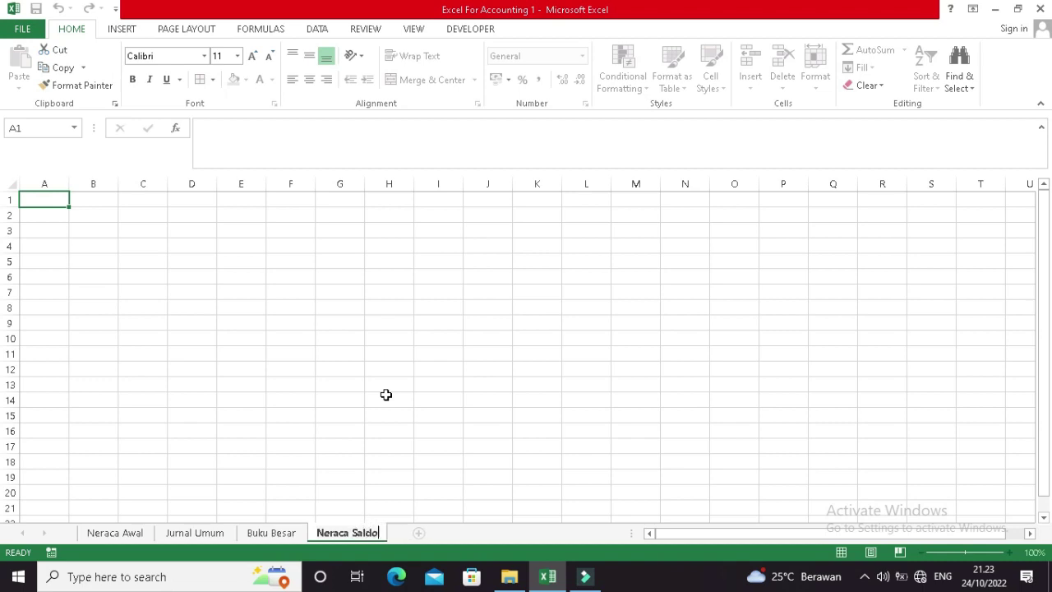
key("Return")
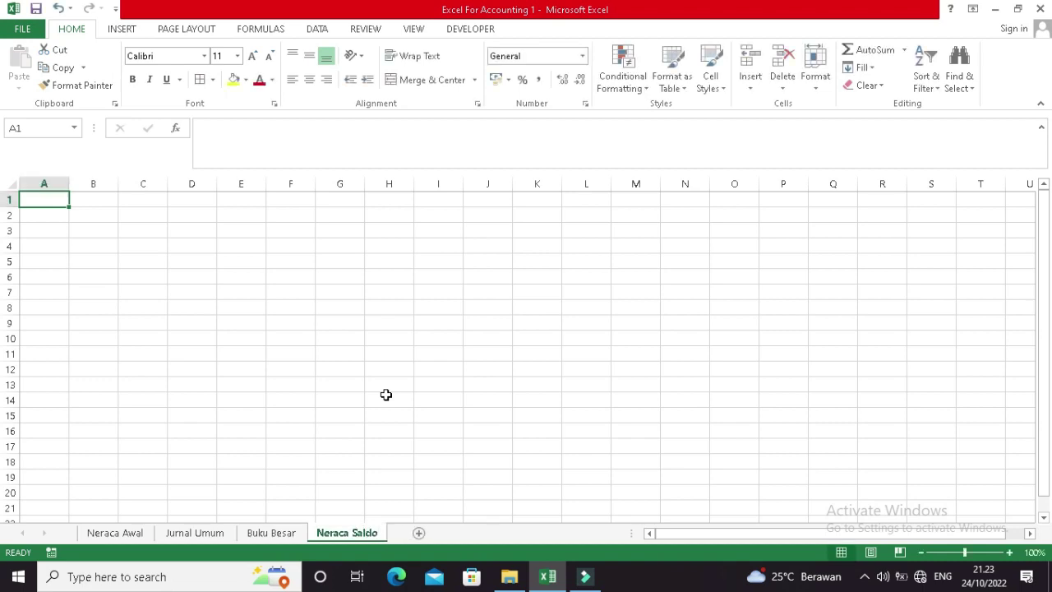
Copy the account table A4:E45 from Neraca Awal and paste it into Neraca Saldo starting at cell B4.
left_click(113, 534)
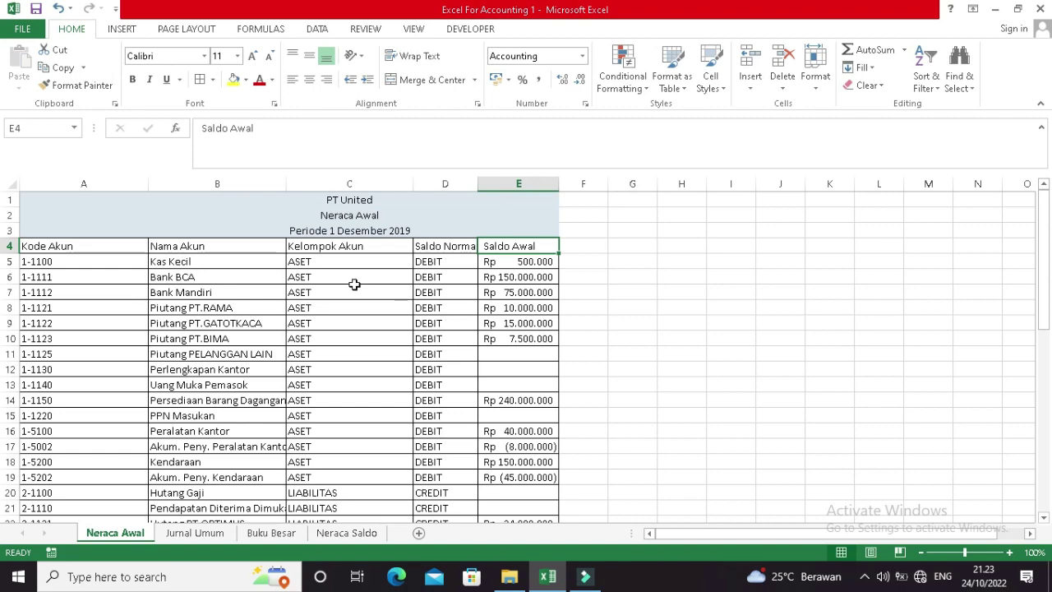
left_click_drag(87, 244, 526, 368)
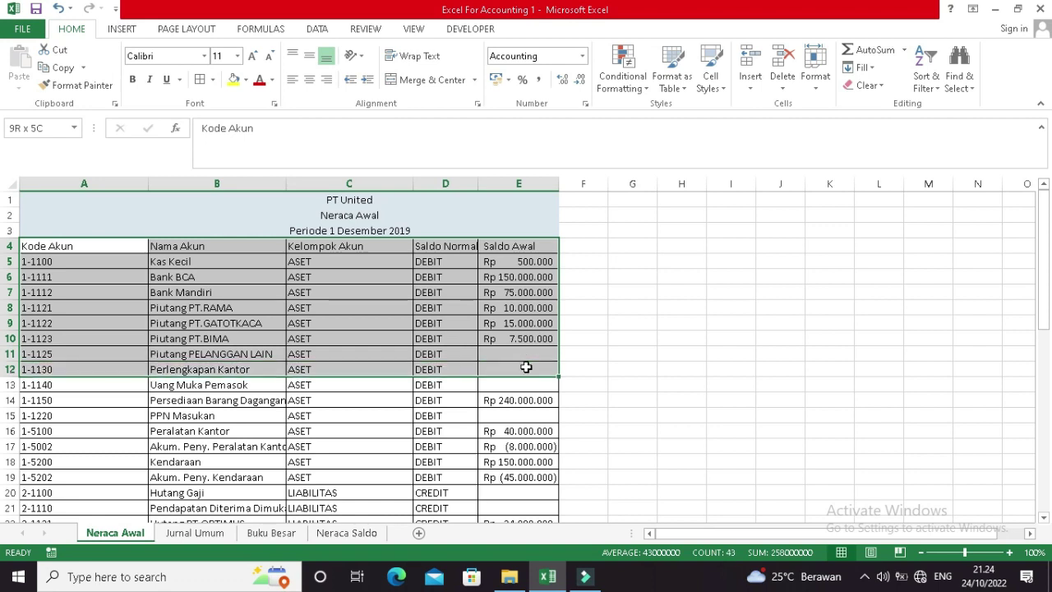
left_click_drag(526, 368, 499, 502)
key("ctrl+c")
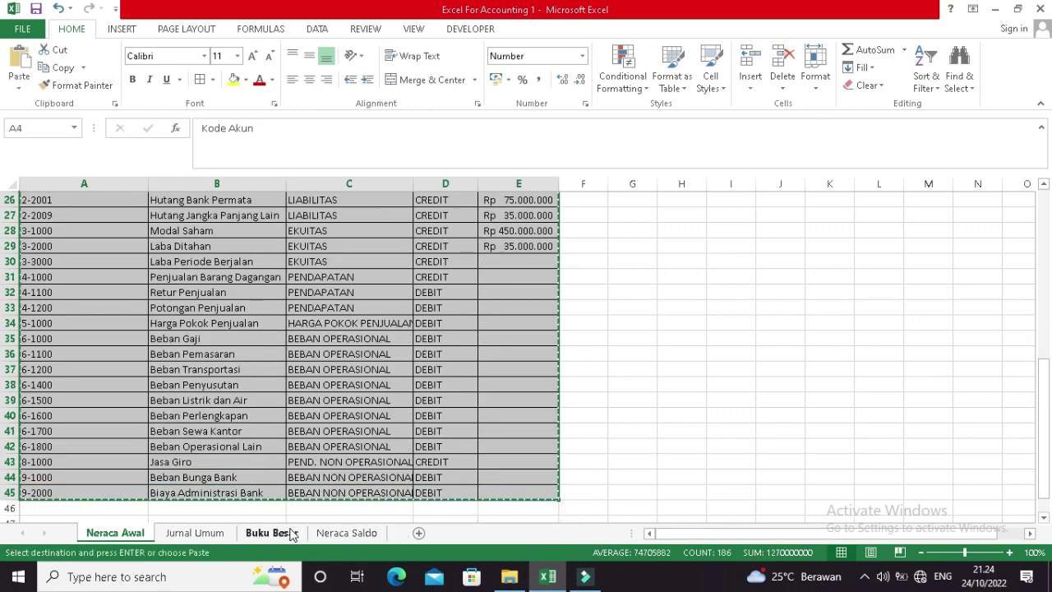
scroll(329, 485, "up", 8)
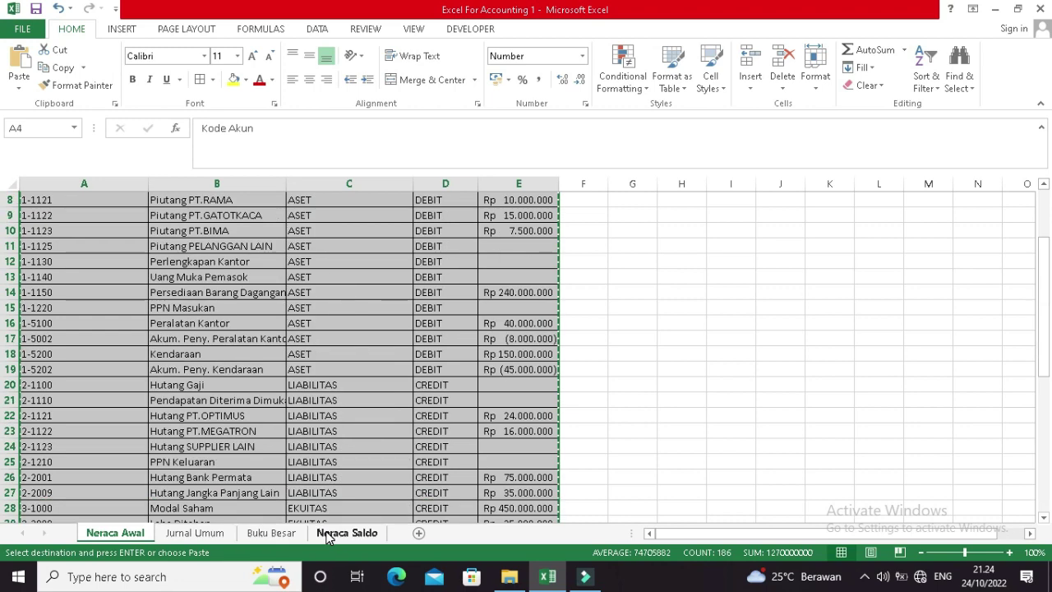
left_click(337, 530)
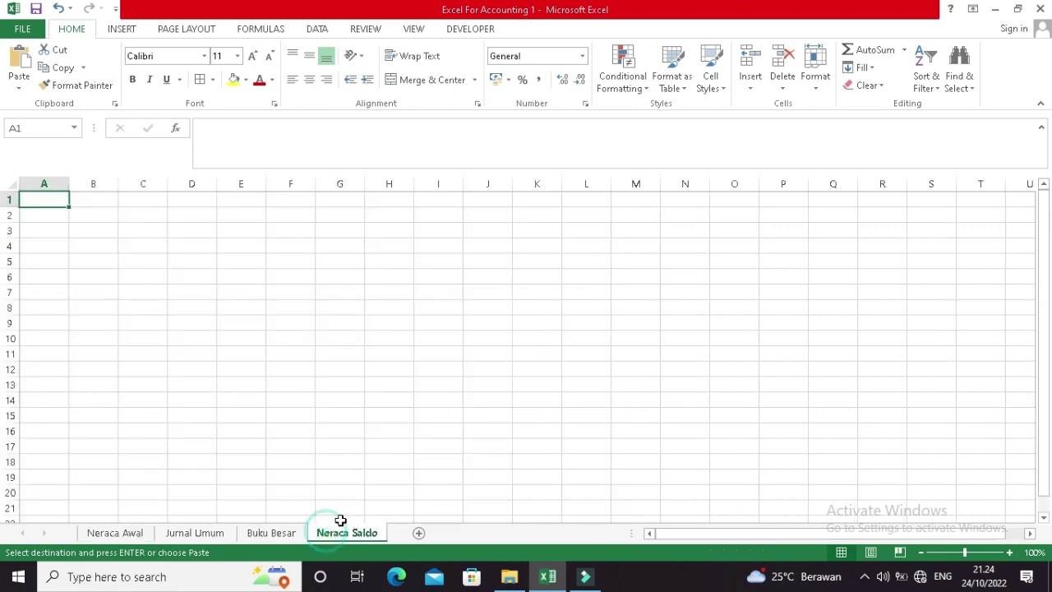
left_click(82, 245)
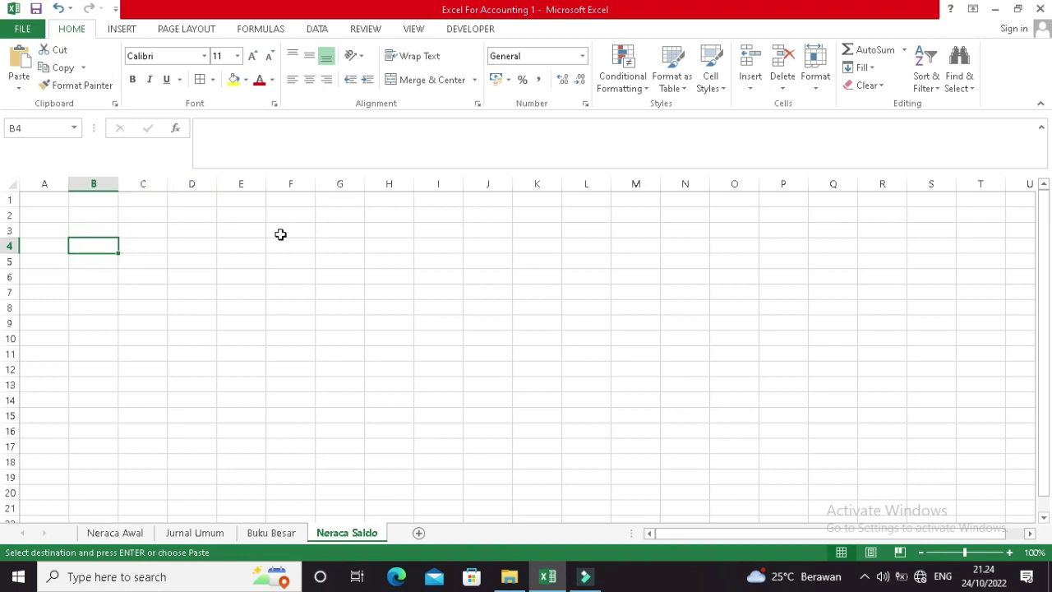
key("ctrl+v")
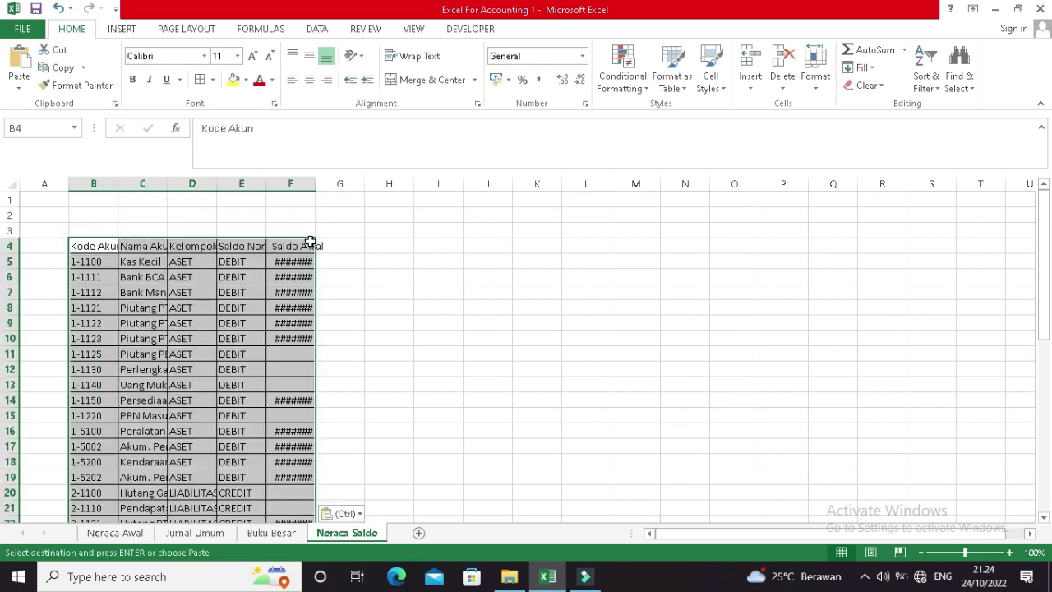
AutoFit the widths of columns B to F in Neraca Saldo to the pasted table contents.
double_click(315, 182)
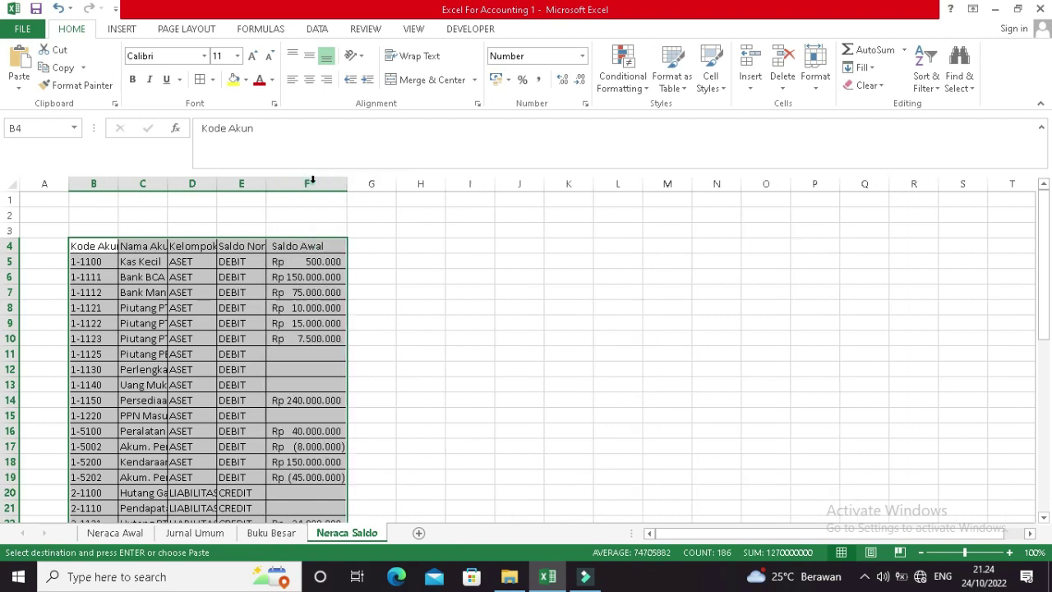
double_click(266, 182)
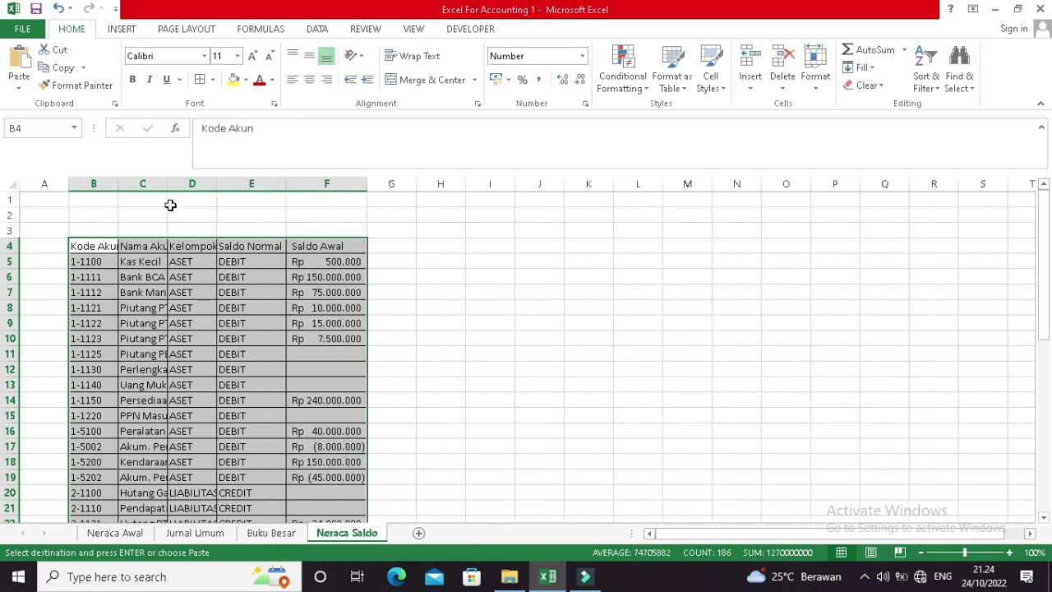
key("alt")
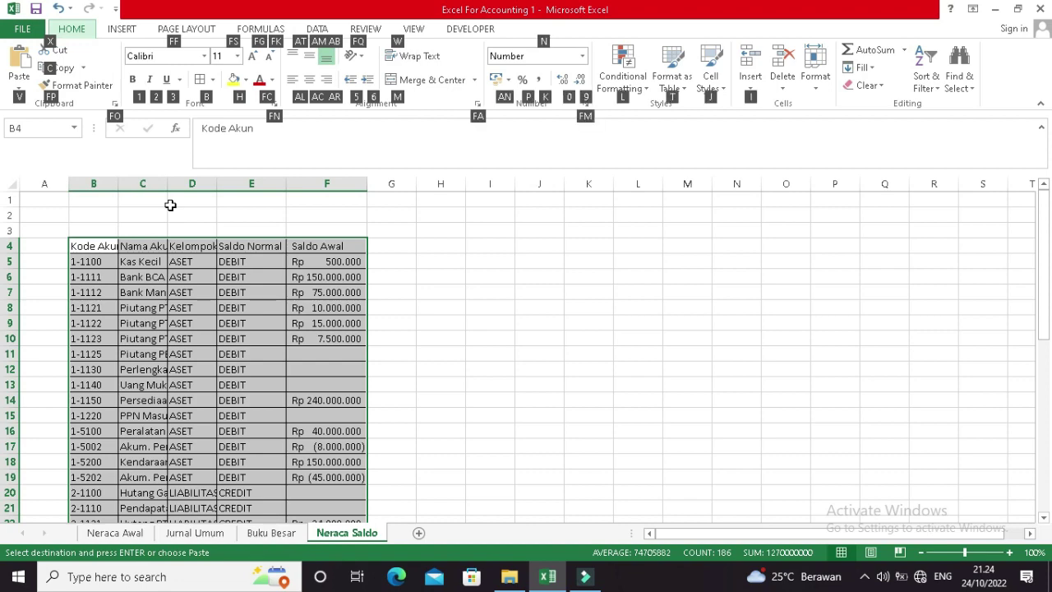
key("o")
key("i")
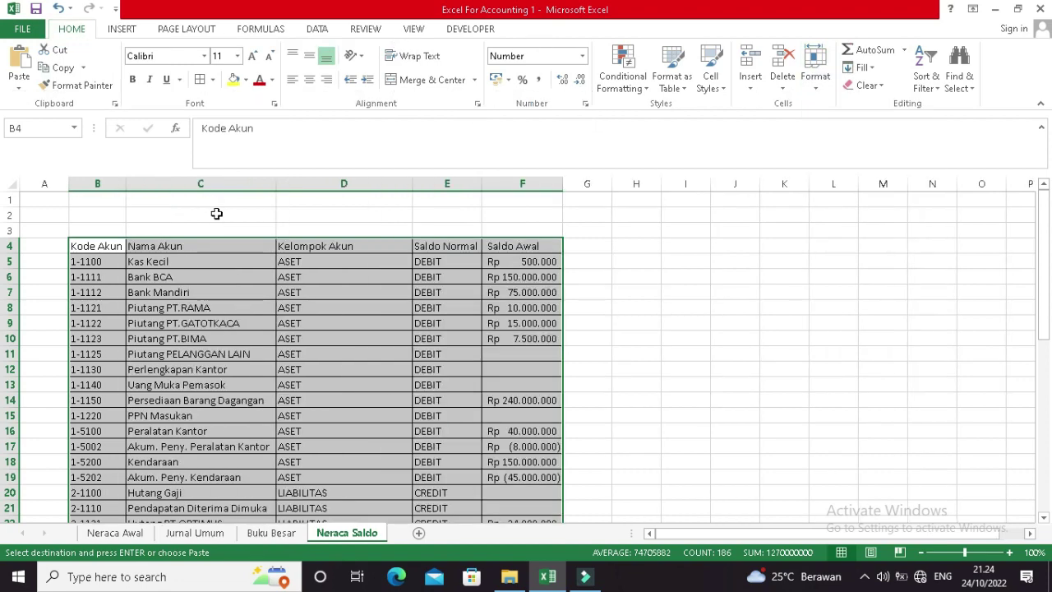
Build the sheet heading: link E1 to 'Neraca Awal'!C1, enter Neraca Saldo in E2, and link E3 to 'Jurnal Umum'!E3.
left_click(286, 201)
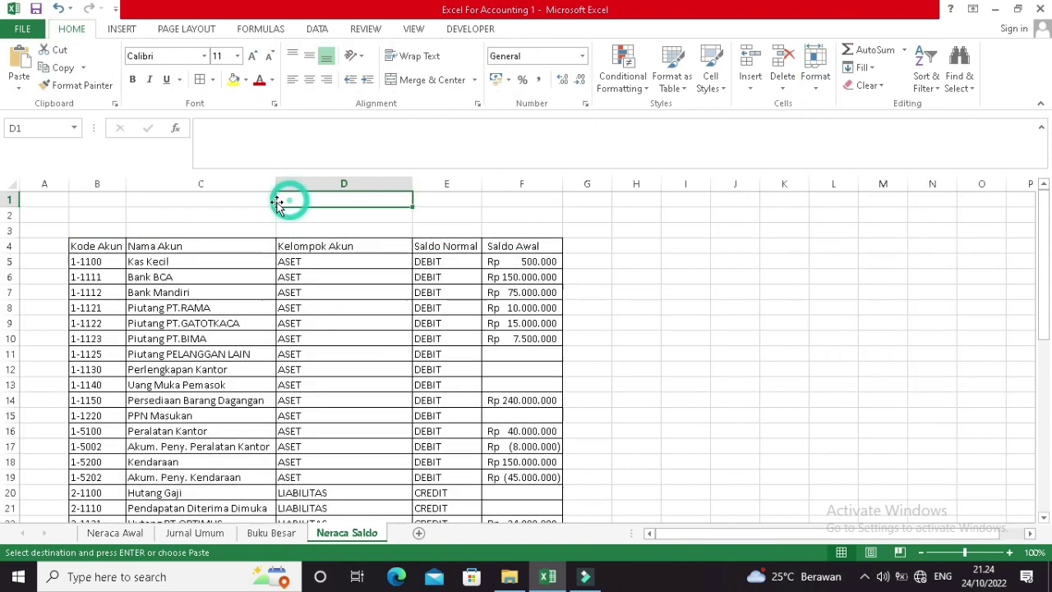
left_click(436, 202)
type("=")
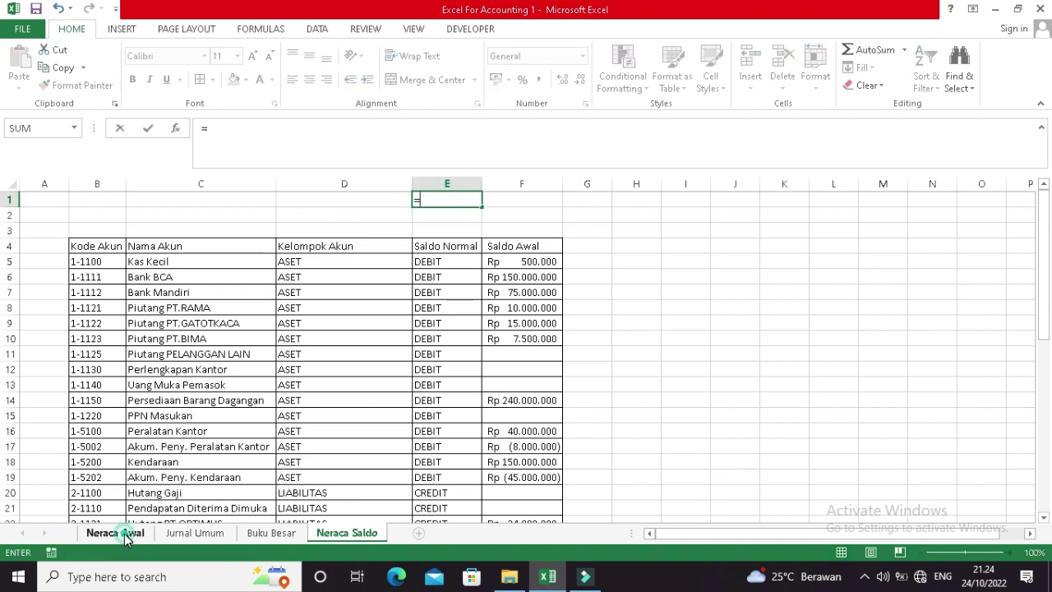
left_click(124, 534)
left_click(338, 203)
key("Return")
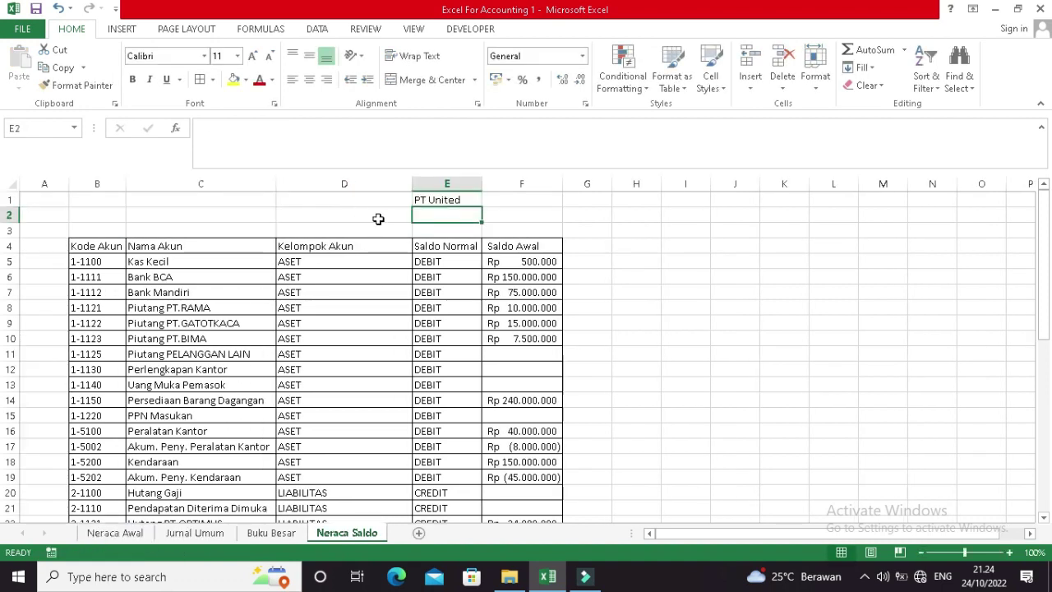
type("Neraca Saldo")
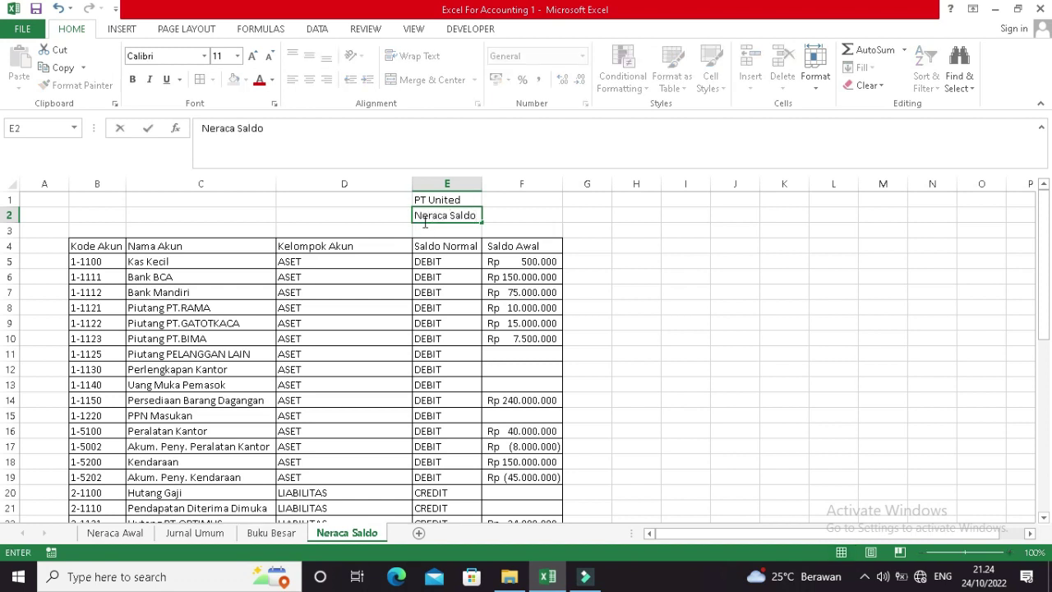
key("Return")
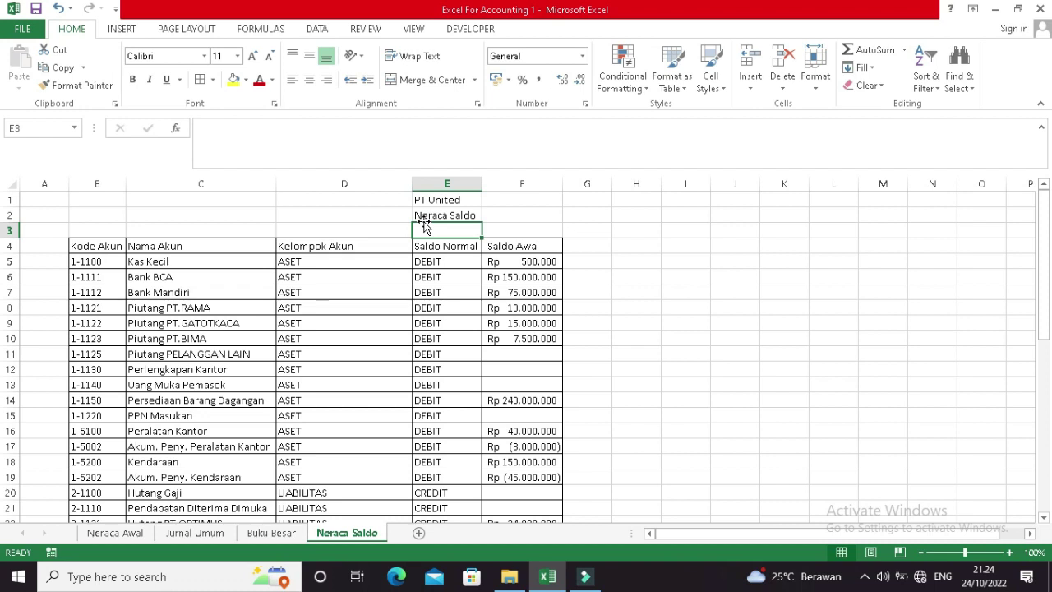
type("=")
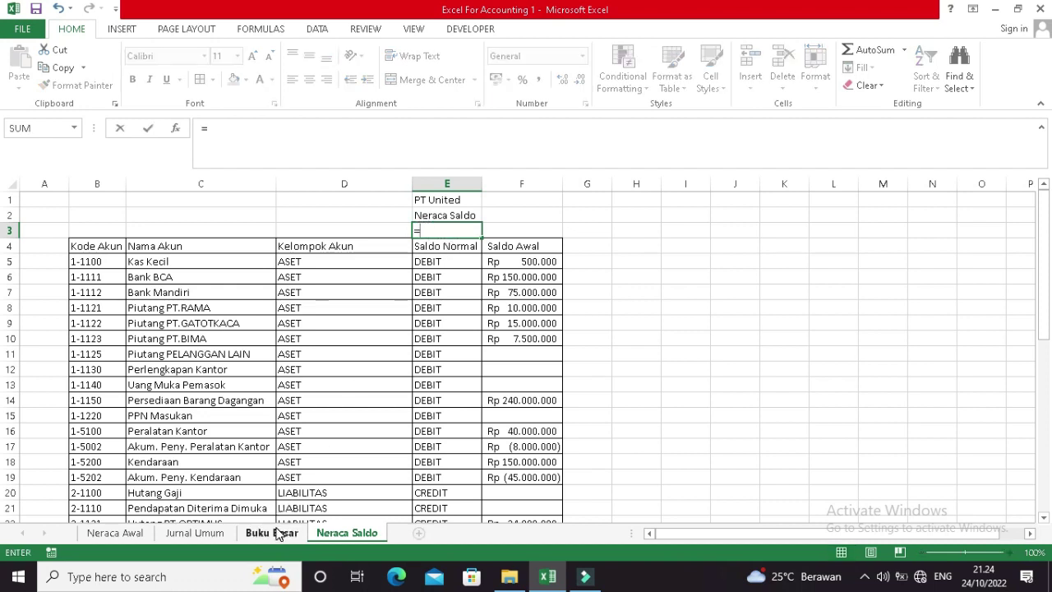
left_click(213, 533)
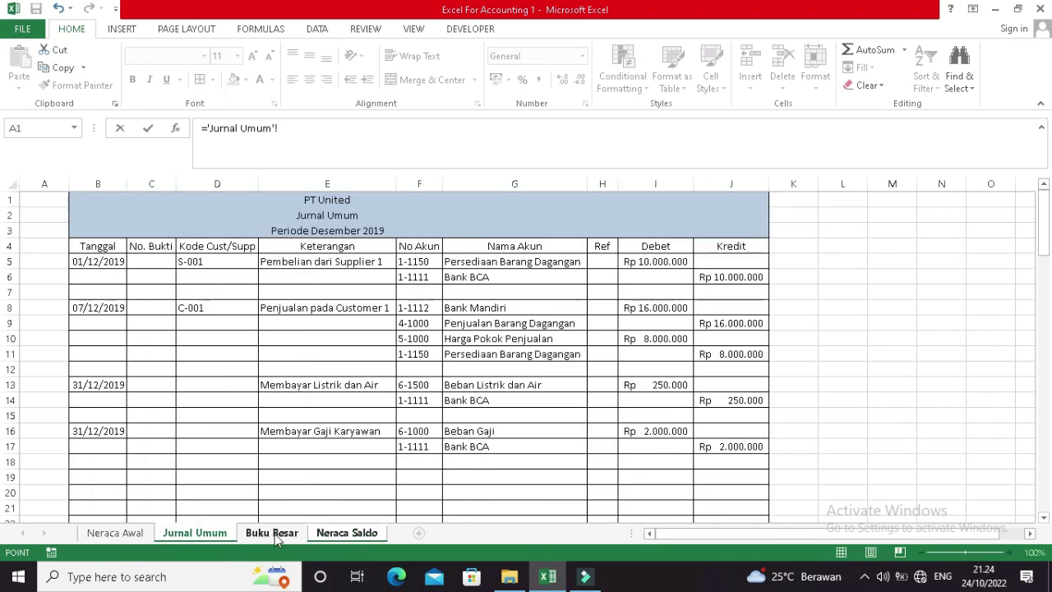
left_click(347, 231)
key("Return")
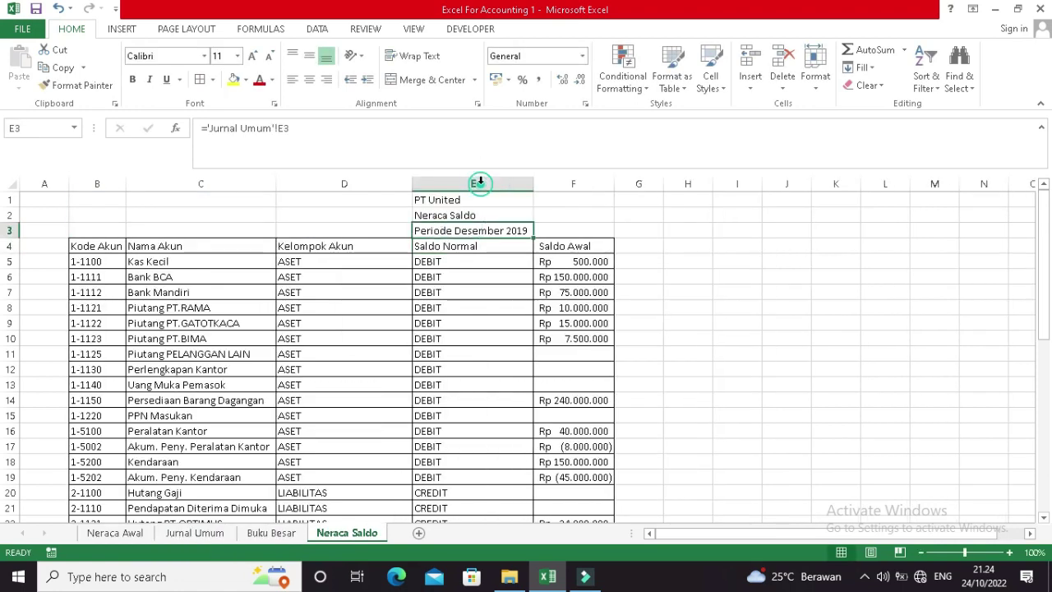
Widen column E to fit the period text and centre the heading in E1:E3.
double_click(481, 184)
left_click_drag(470, 199, 468, 228)
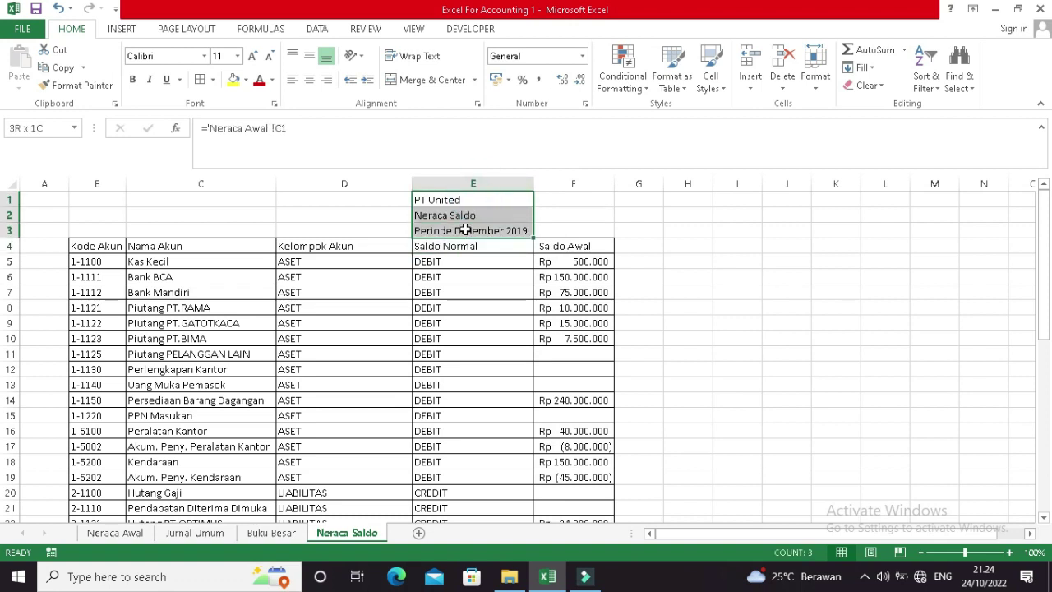
left_click(309, 78)
Enter the column headers Mutasi Debit, Mutasi Kredit and Saldo Akhir in cells G4, H4 and I4.
left_click(644, 243)
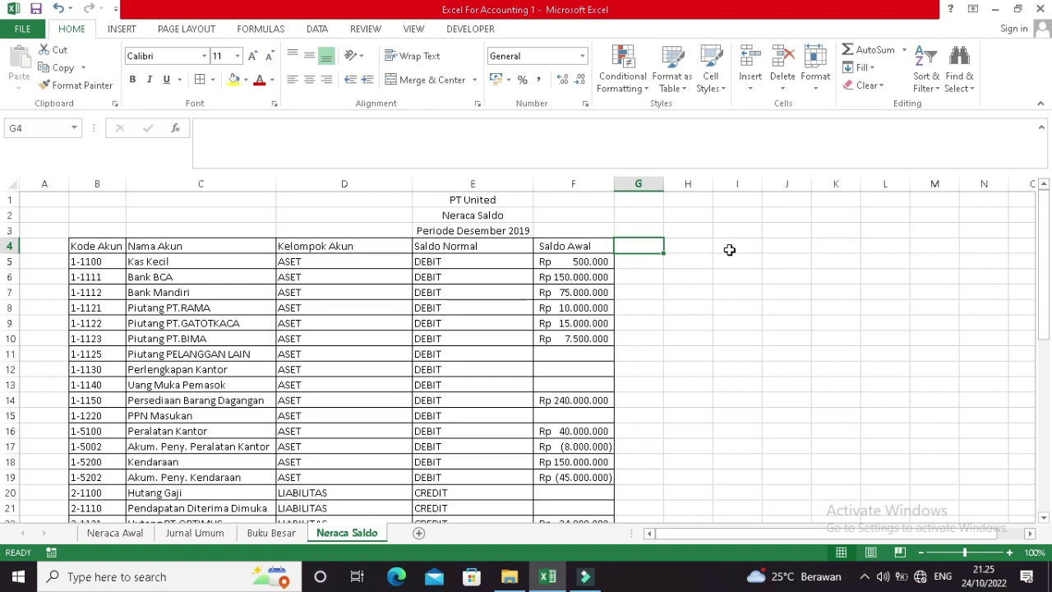
type("Mutasi D")
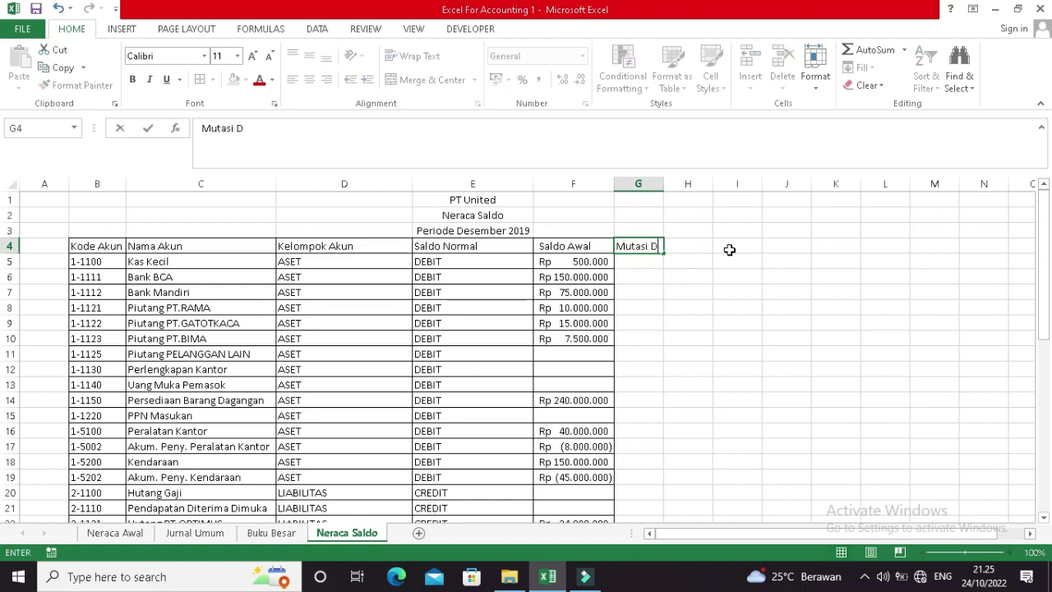
type("ebit")
key("Return")
key("Up")
key("Right")
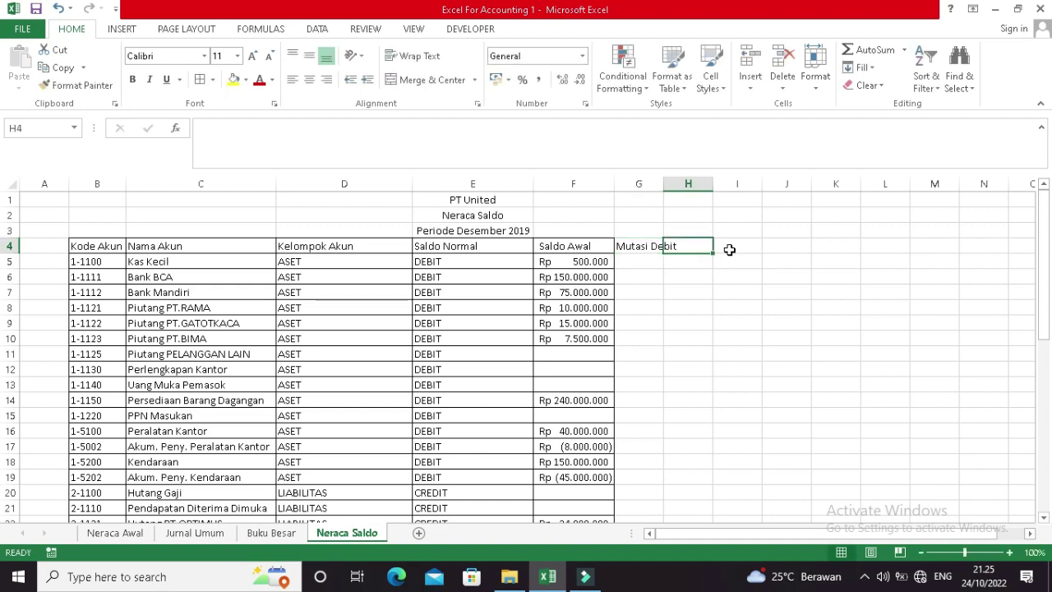
type("Mutasi Kredi")
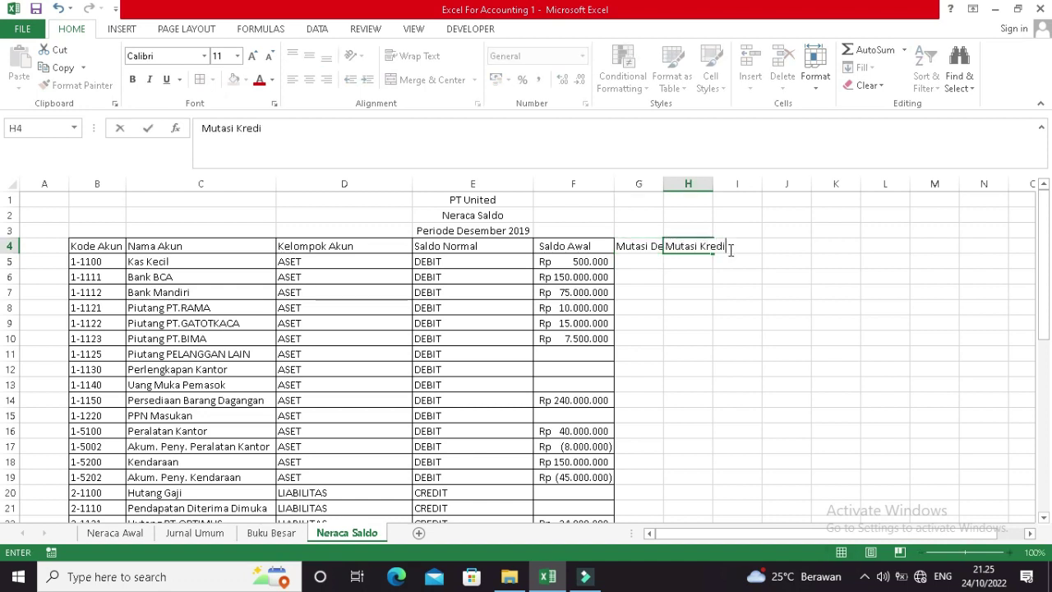
type("t")
key("Right")
type("Saldo")
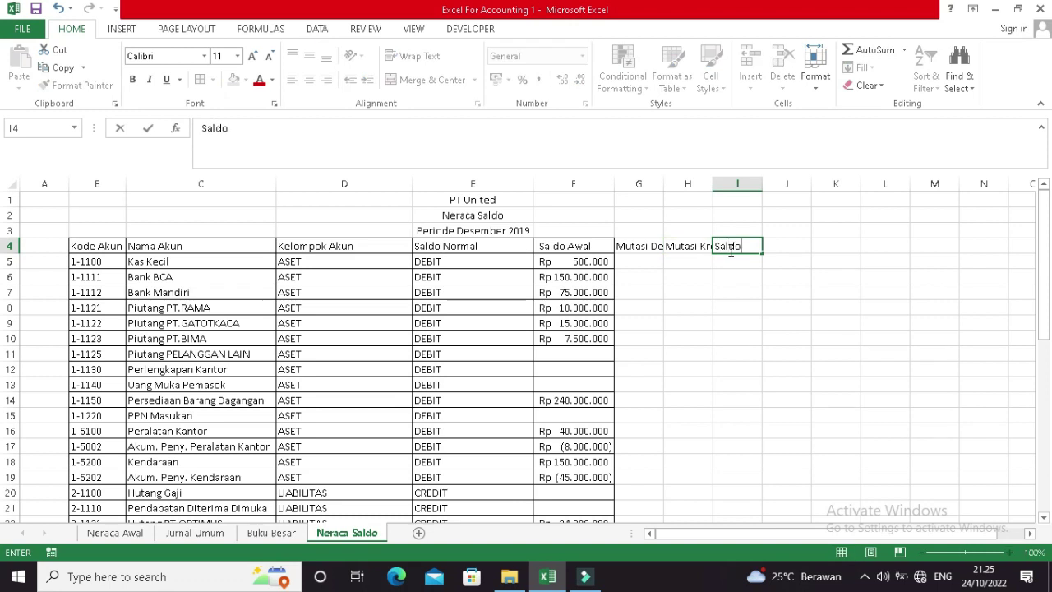
type(" Akhir")
key("Return")
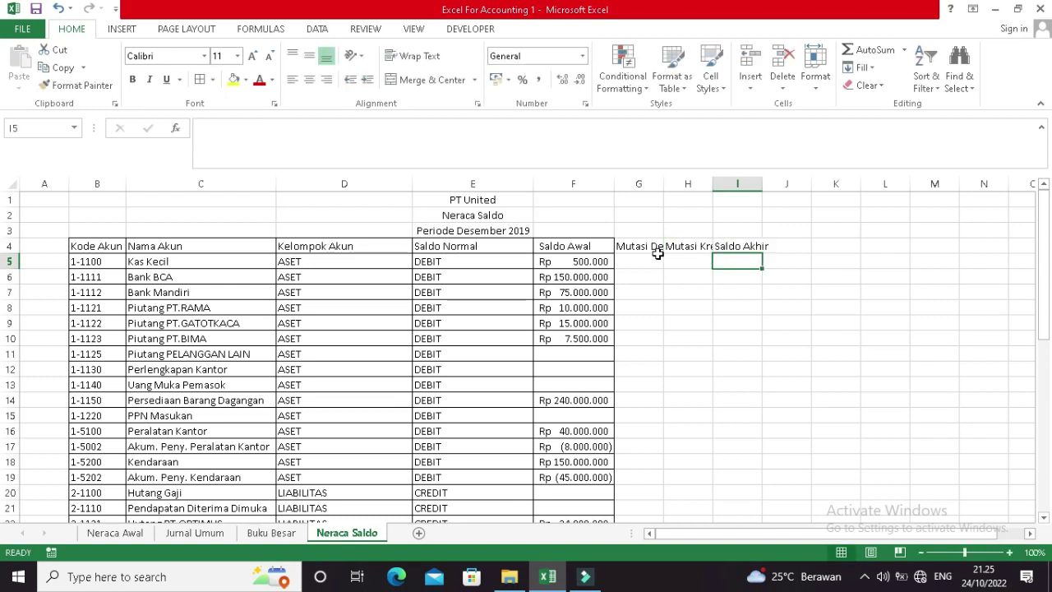
Fit the widths of columns G, H and I to their header text.
double_click(664, 183)
double_click(732, 183)
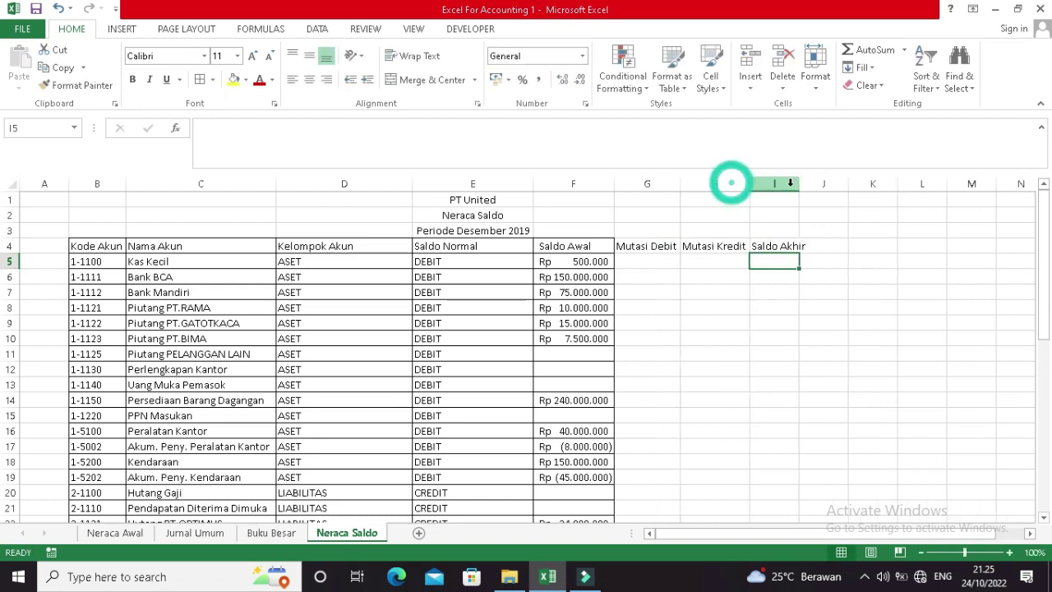
left_click_drag(802, 186, 809, 185)
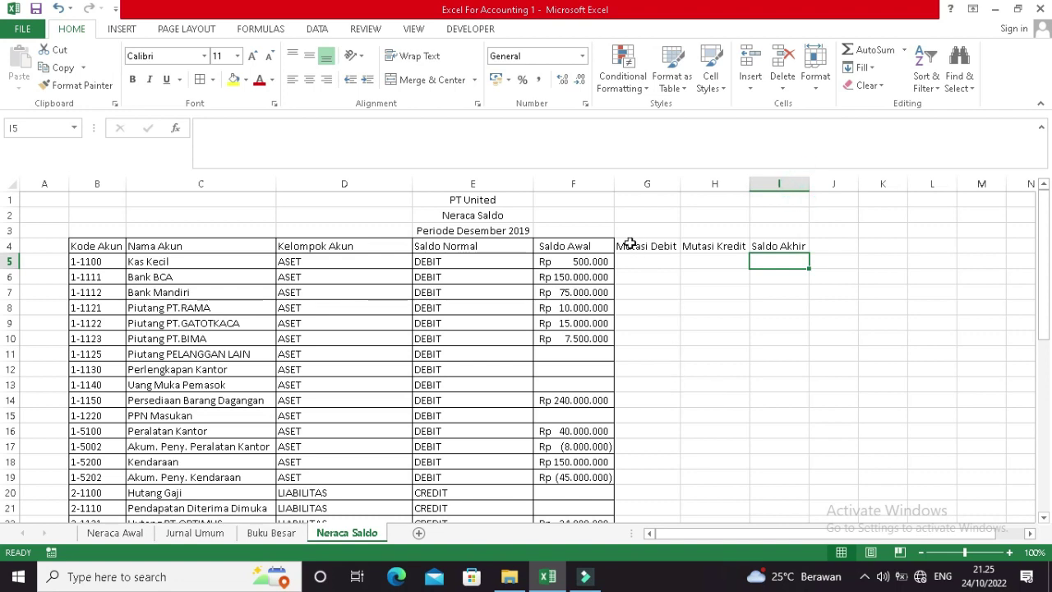
Apply cell borders to G4:I45 so the three new columns match the account table.
left_click_drag(628, 247, 736, 478)
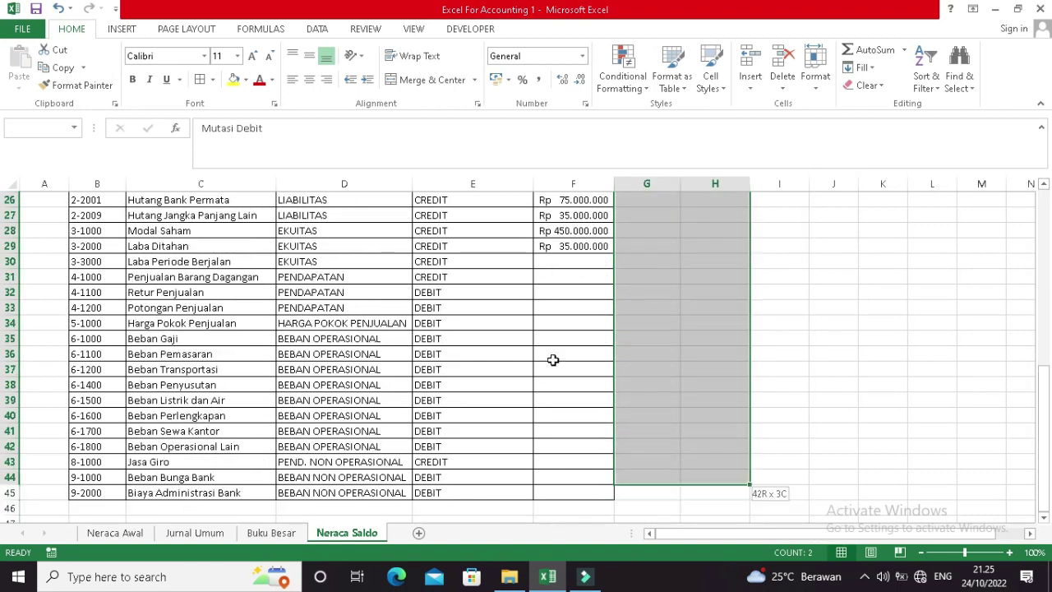
left_click(198, 72)
scroll(692, 336, "up", 8)
left_click(714, 338)
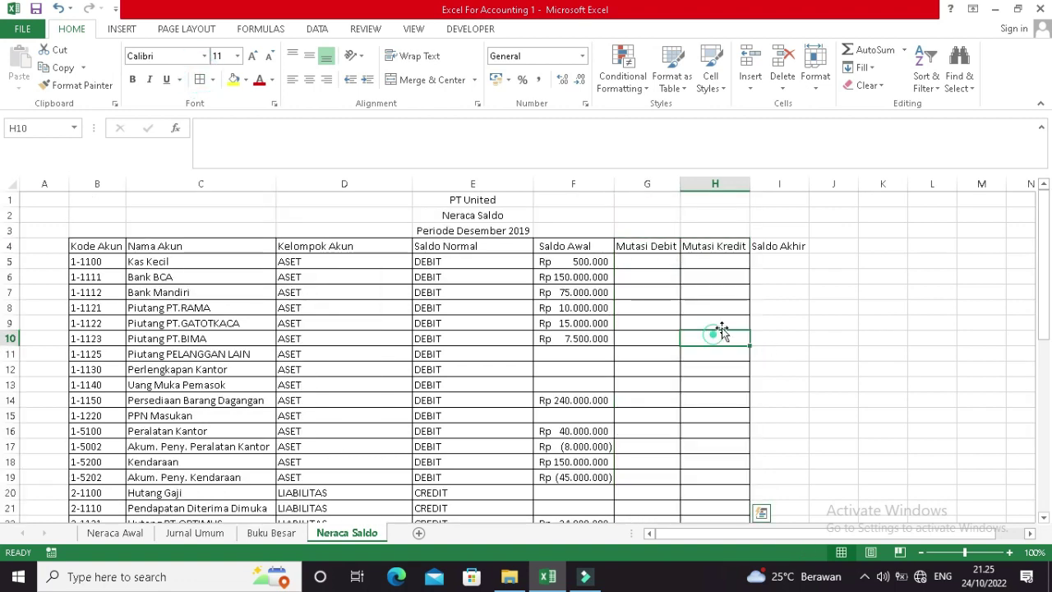
left_click_drag(777, 246, 636, 491)
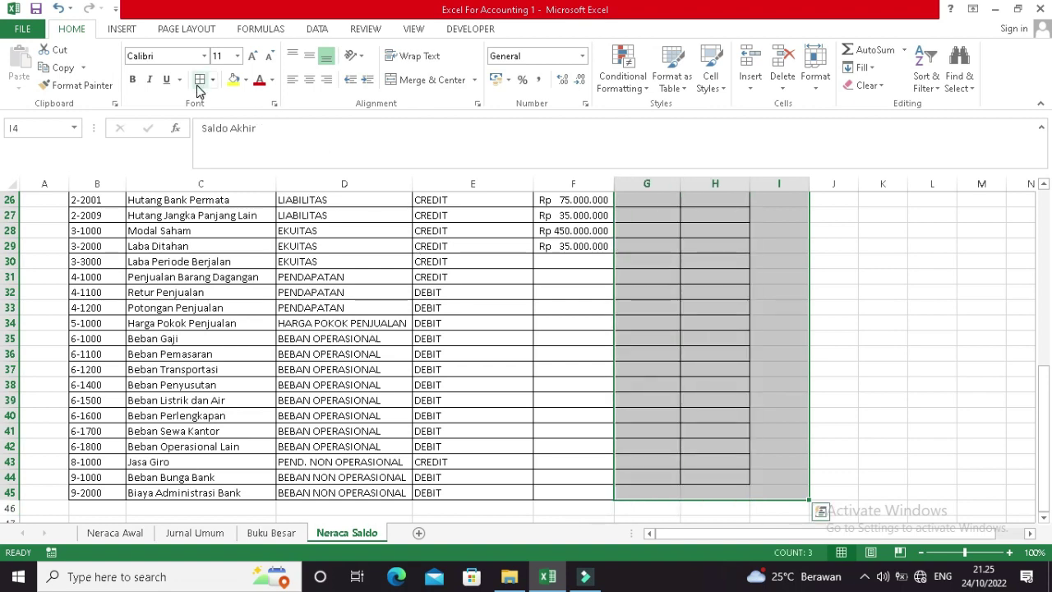
scroll(503, 305, "up", 8)
left_click(686, 293)
scroll(713, 336, "down", 2)
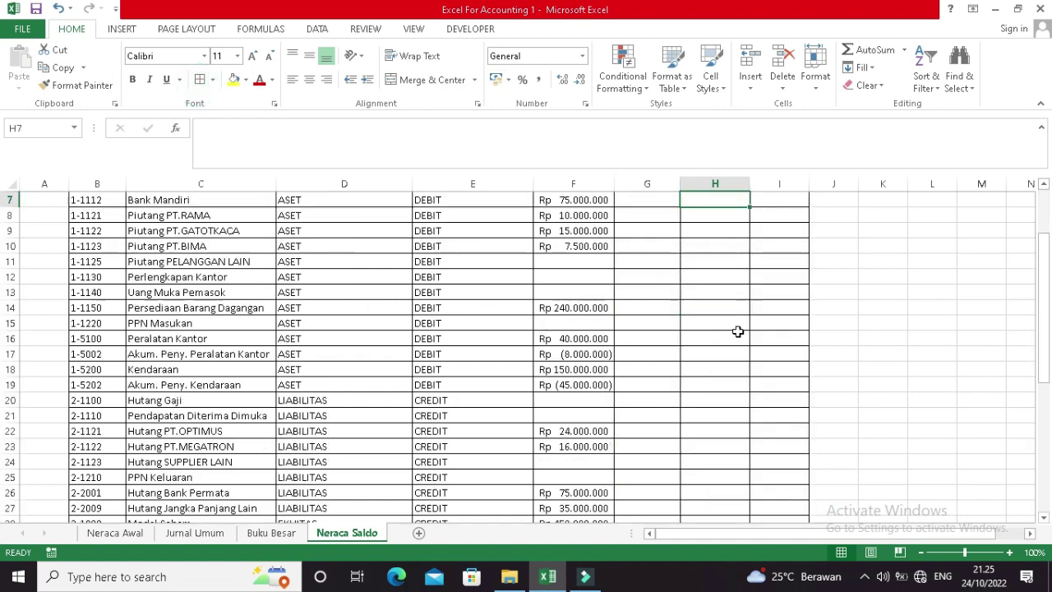
scroll(738, 331, "up", 2)
Widen columns G, H and I to leave room for rupiah amounts, and select cell G5 under Mutasi Debit.
left_click_drag(679, 183, 707, 183)
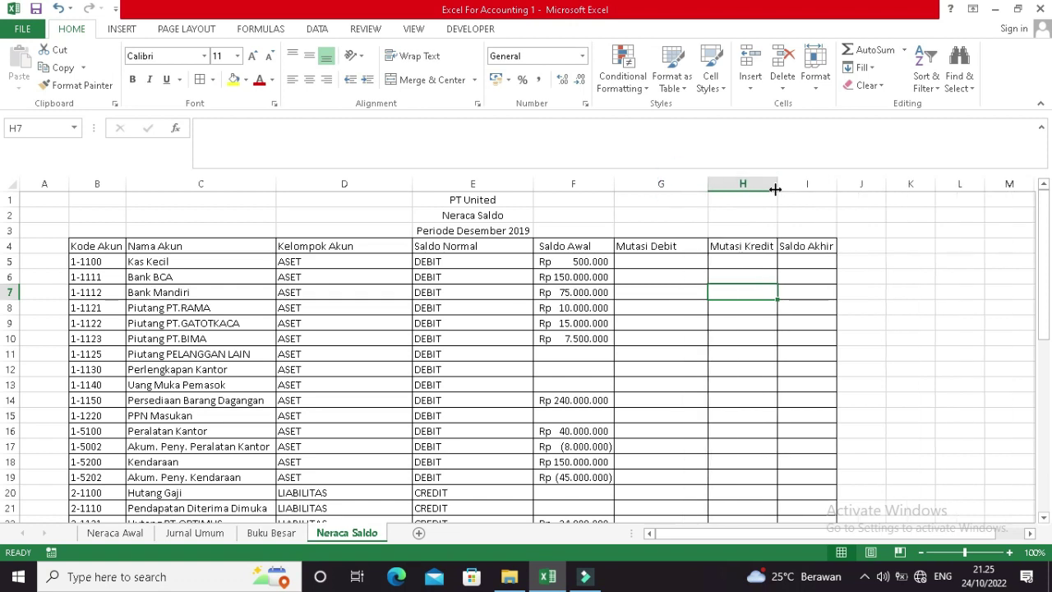
left_click_drag(779, 184, 886, 184)
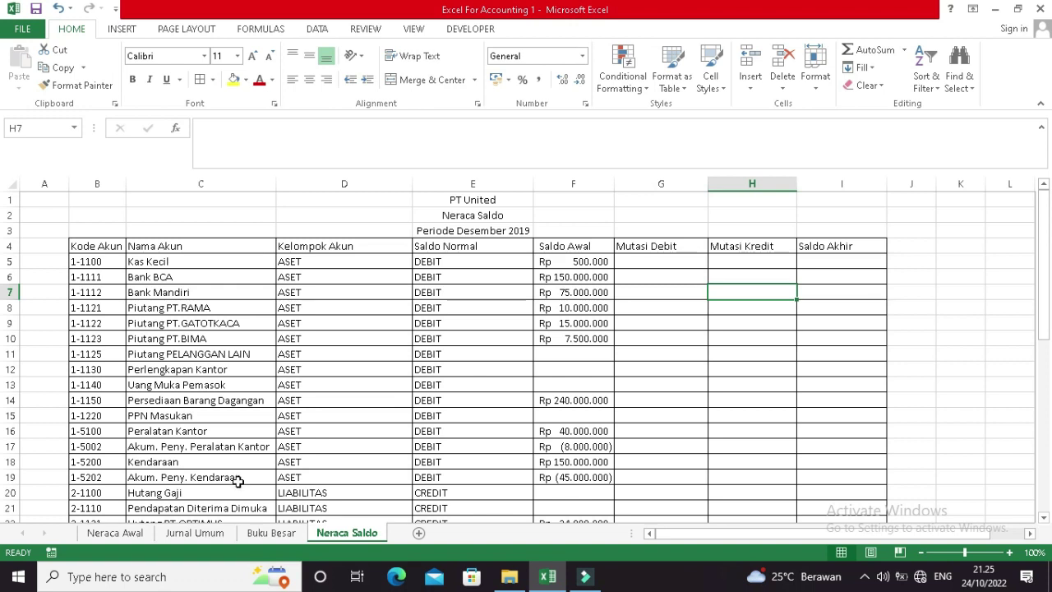
left_click(646, 261)
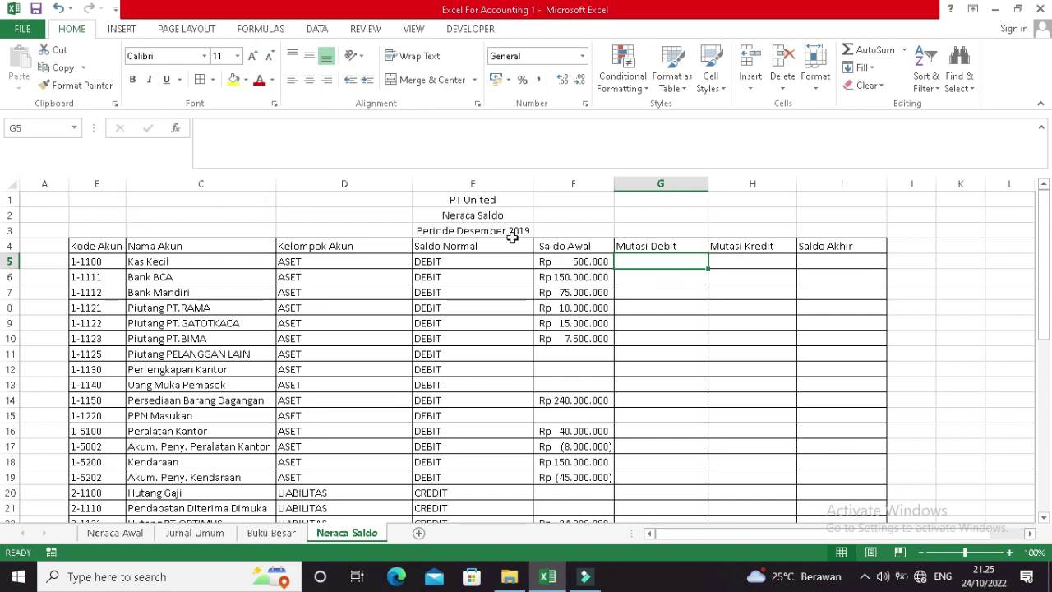
Compare the Kode Akun and mutation columns on Neraca Saldo with the No Akun, Debet and Kredit columns on Jurnal Umum.
left_click(95, 261)
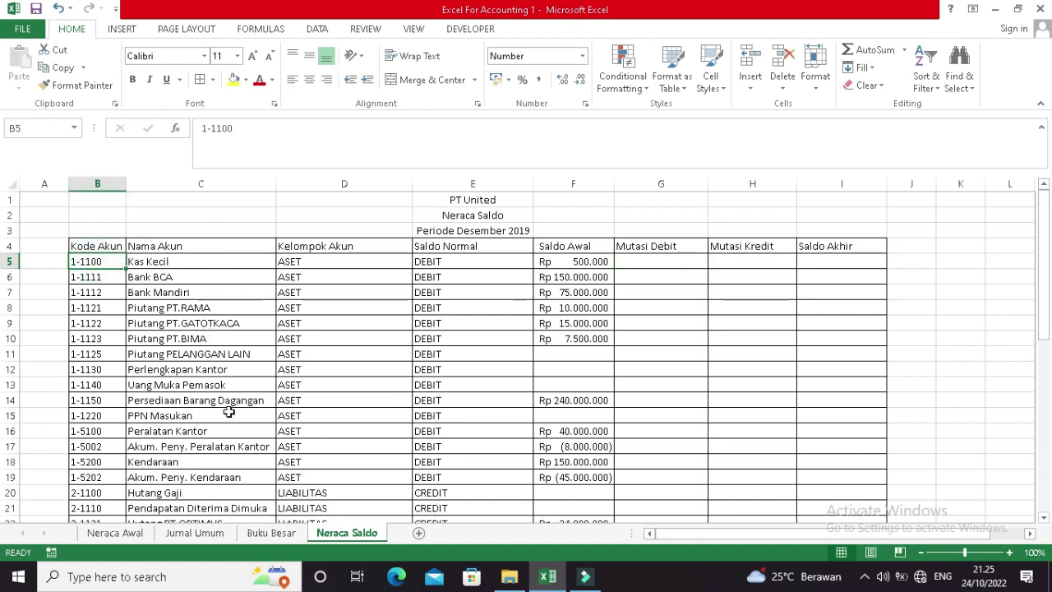
left_click(207, 536)
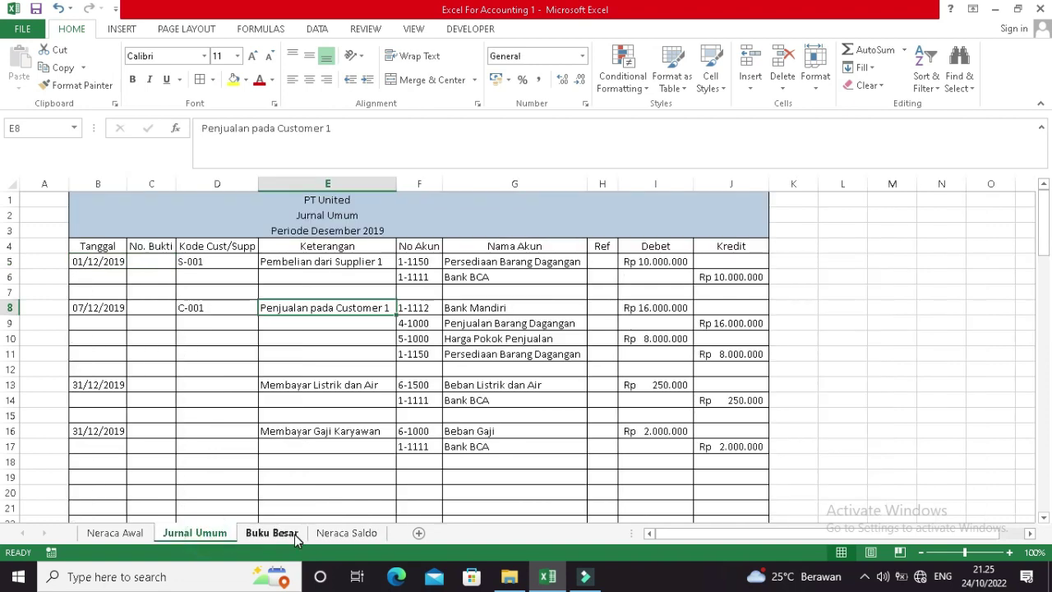
left_click(294, 534)
left_click(352, 535)
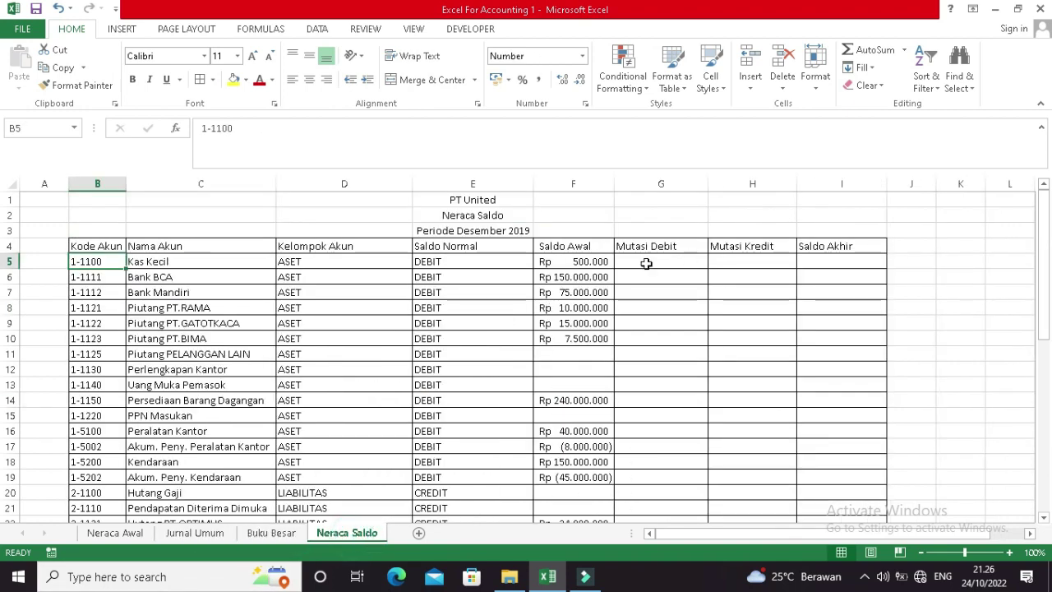
left_click(646, 263)
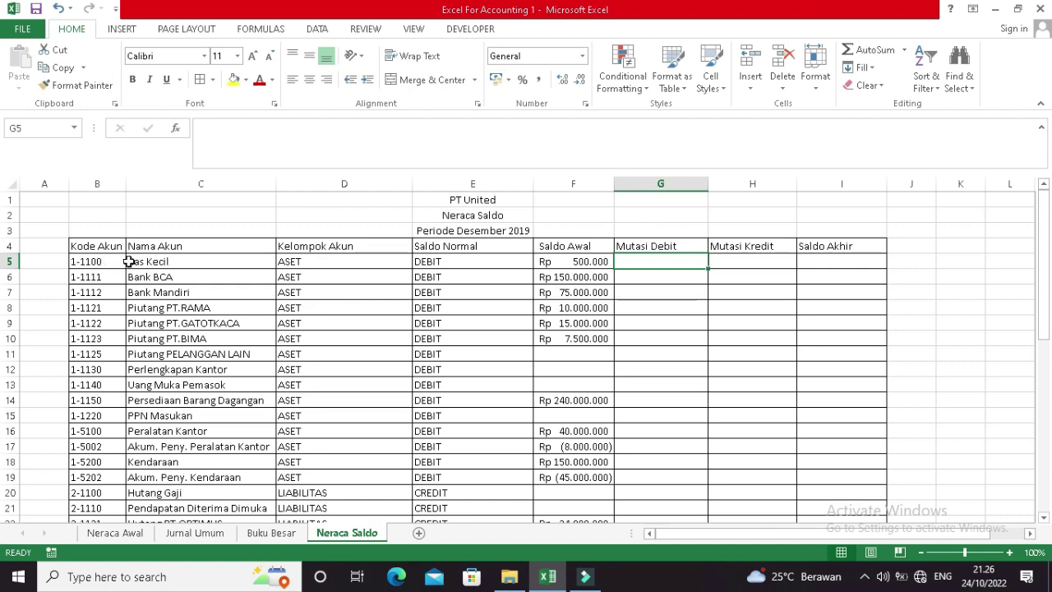
left_click(222, 538)
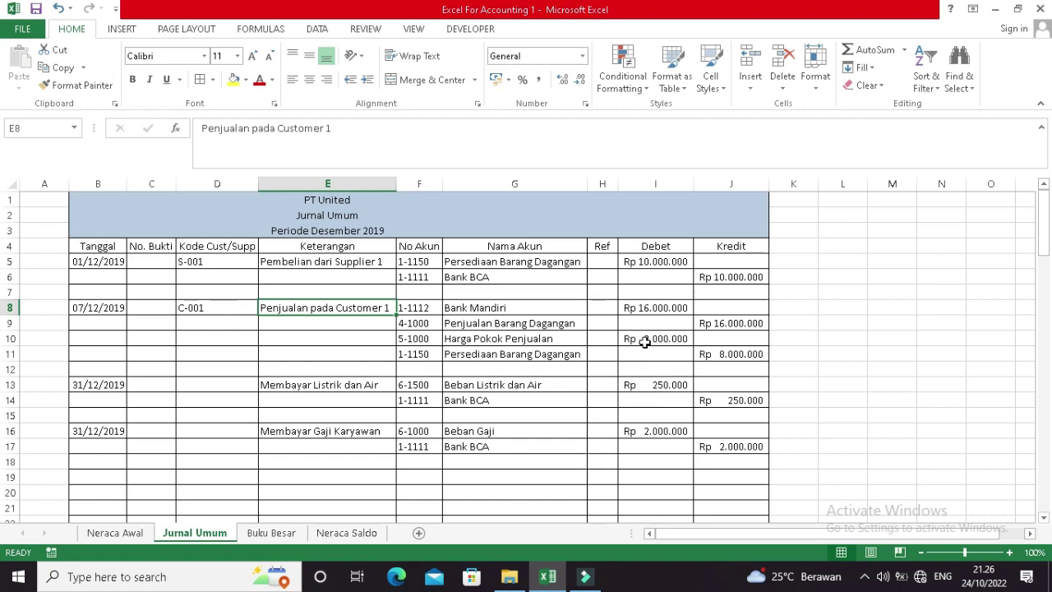
left_click(347, 532)
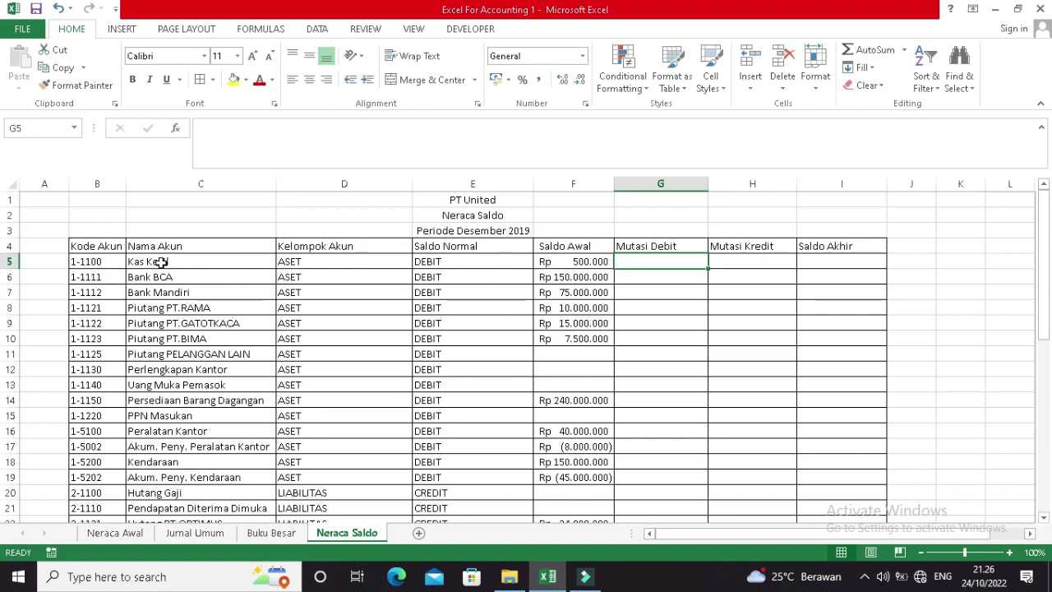
left_click(233, 535)
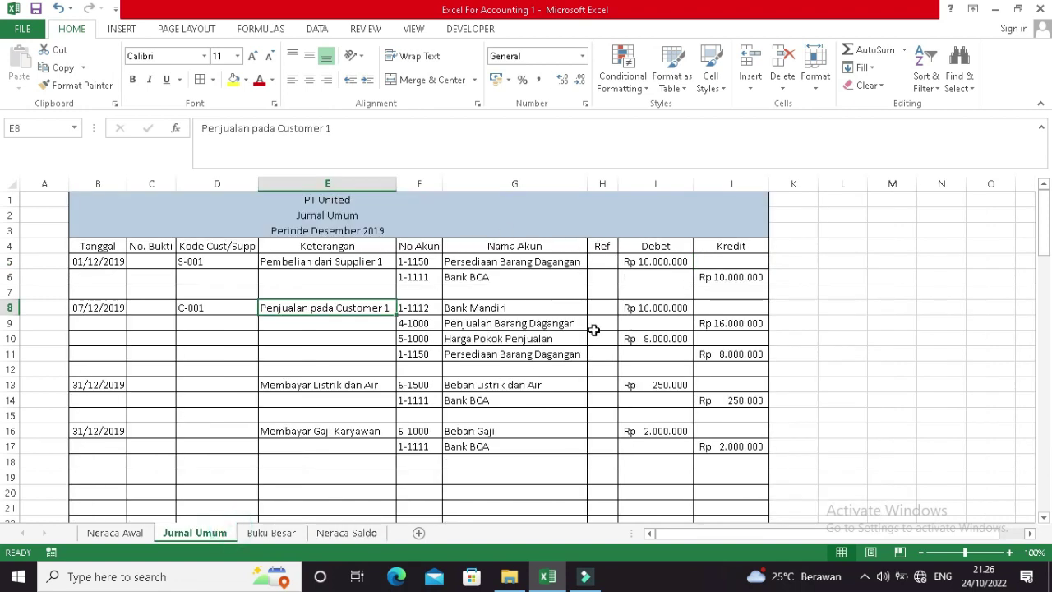
left_click(359, 533)
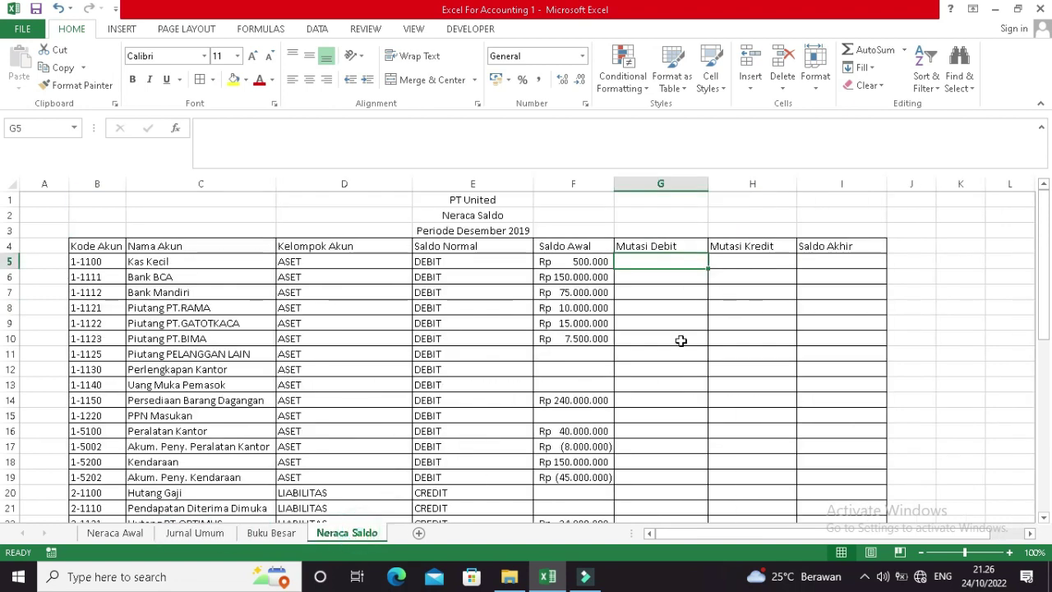
left_click(662, 272)
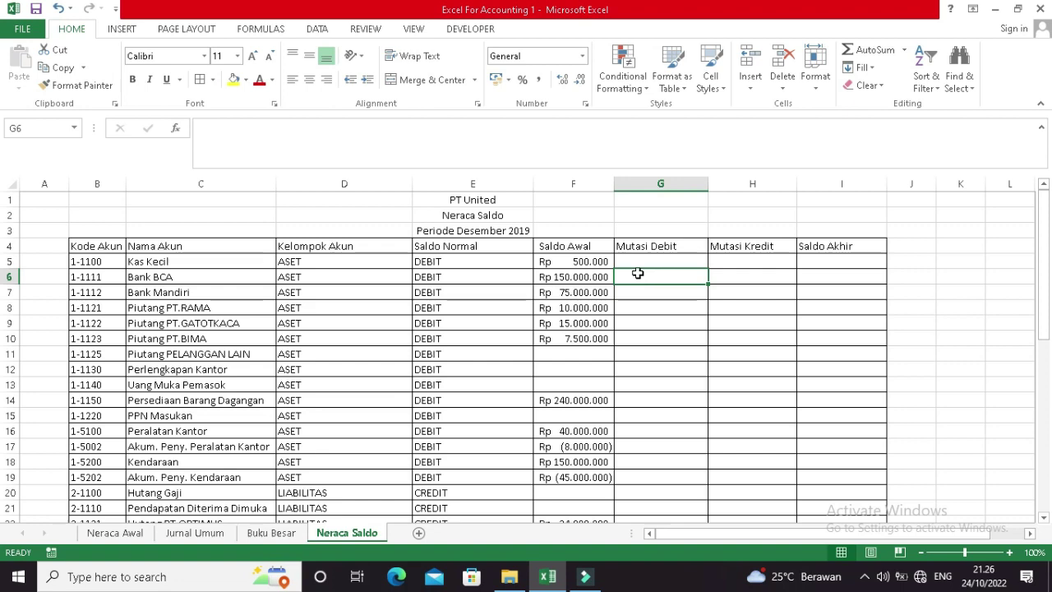
left_click(194, 532)
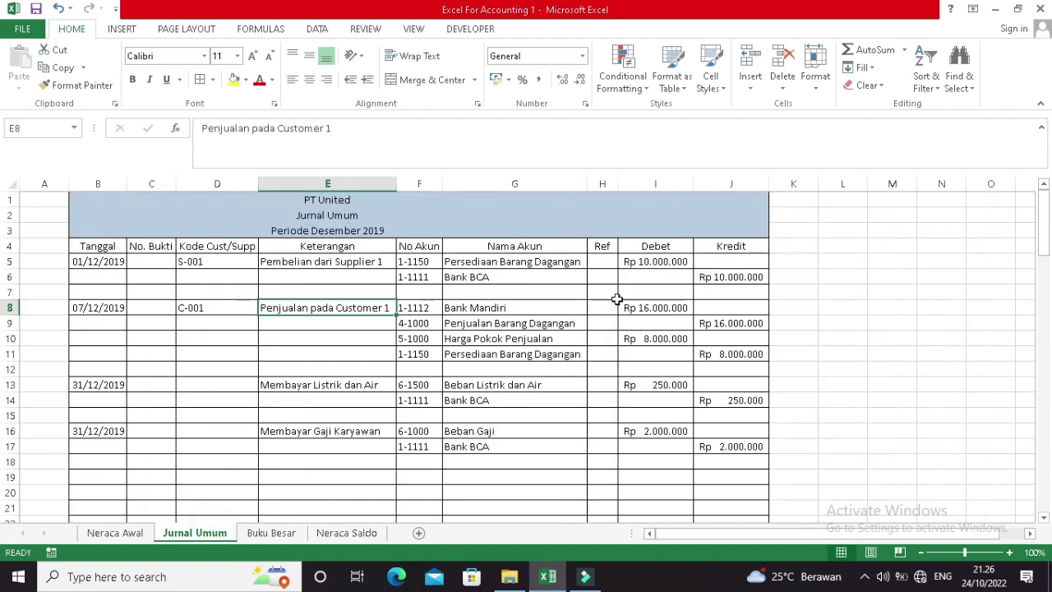
left_click(325, 535)
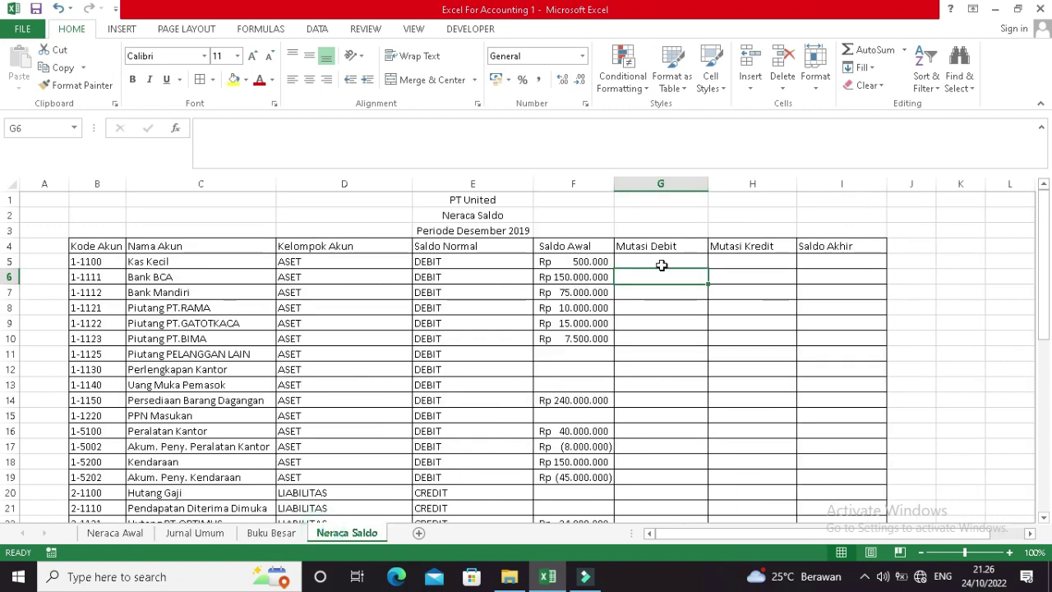
Start a SUMIF formula in Neraca Saldo cell G5 with the absolute range 'Jurnal Umum'!$F$5:$F$100 as its lookup range.
left_click(660, 262)
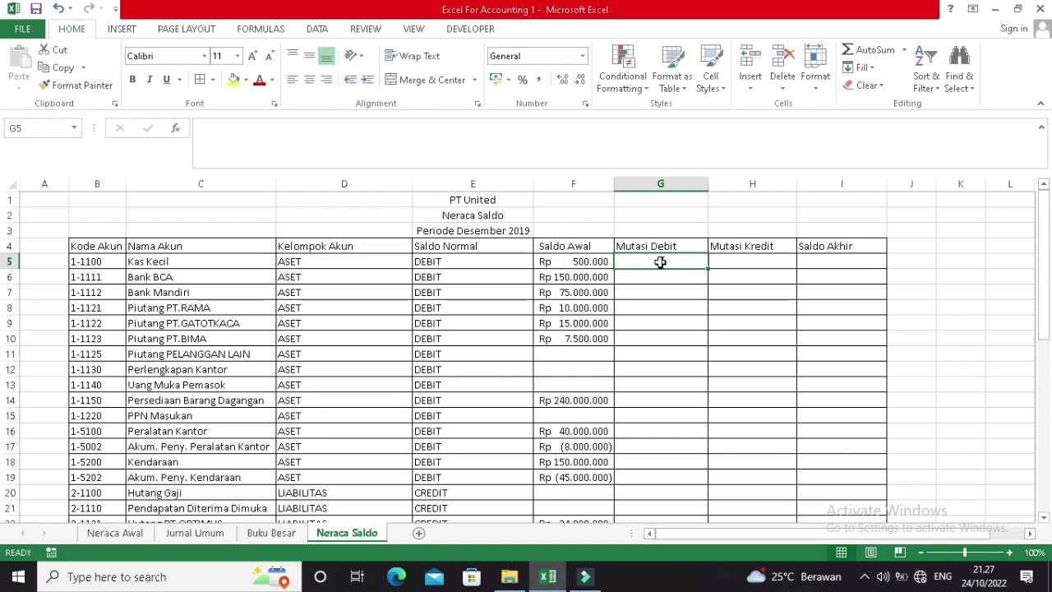
type("=SUM")
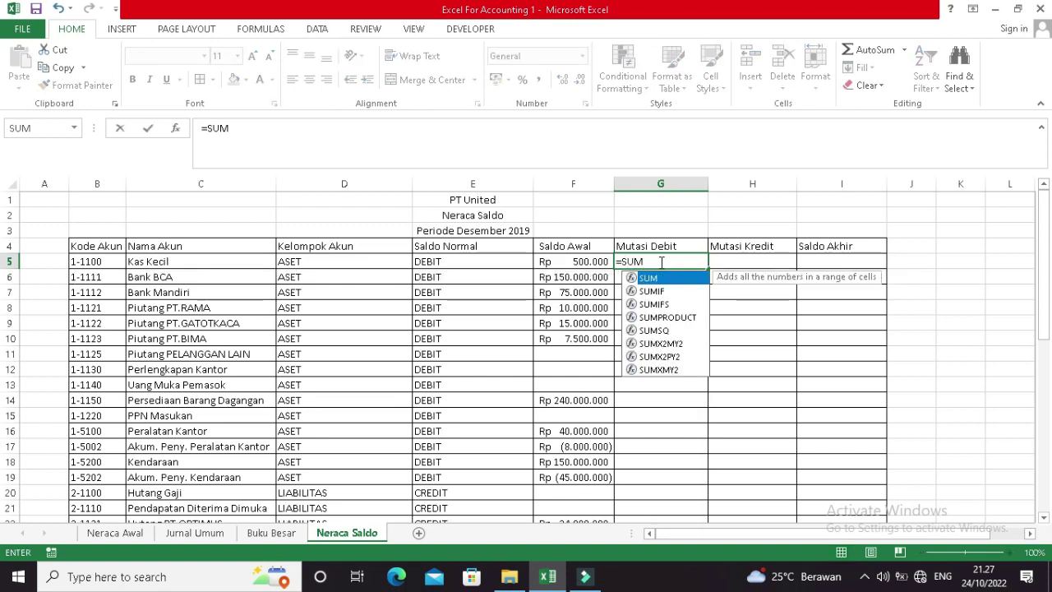
type("IF")
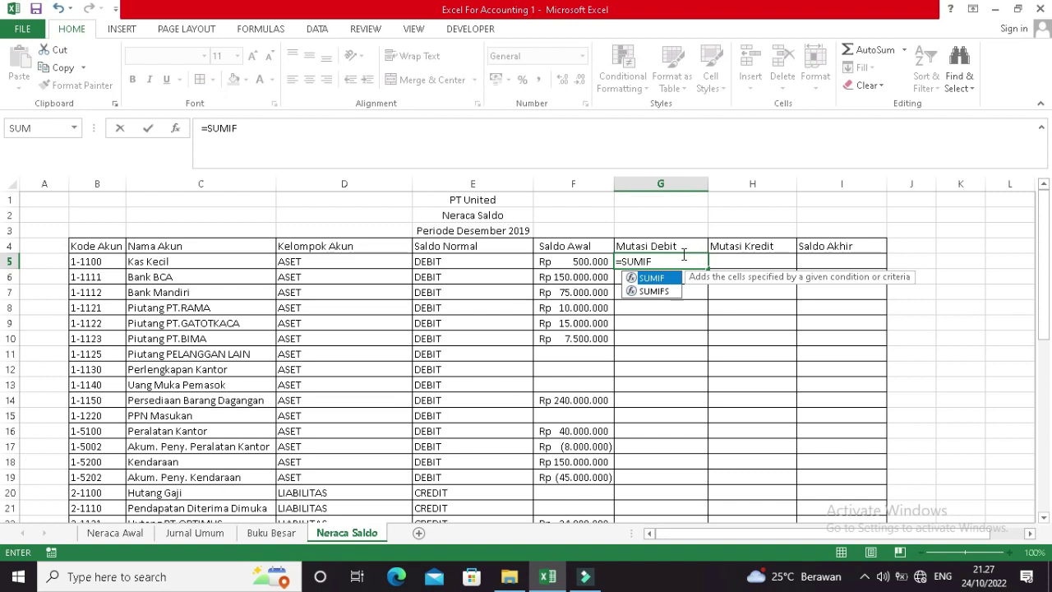
type("(")
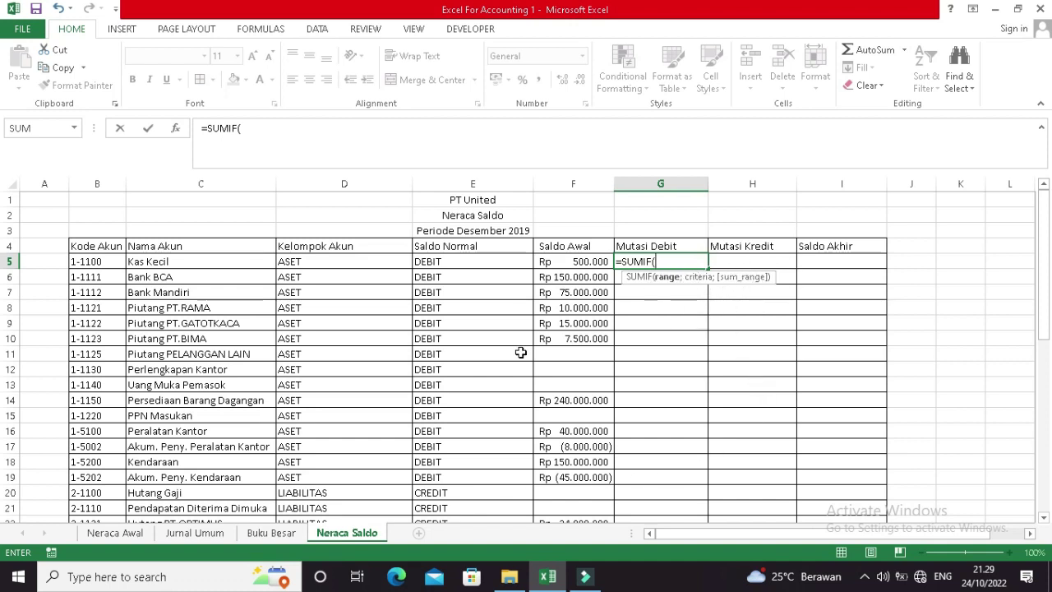
left_click(220, 535)
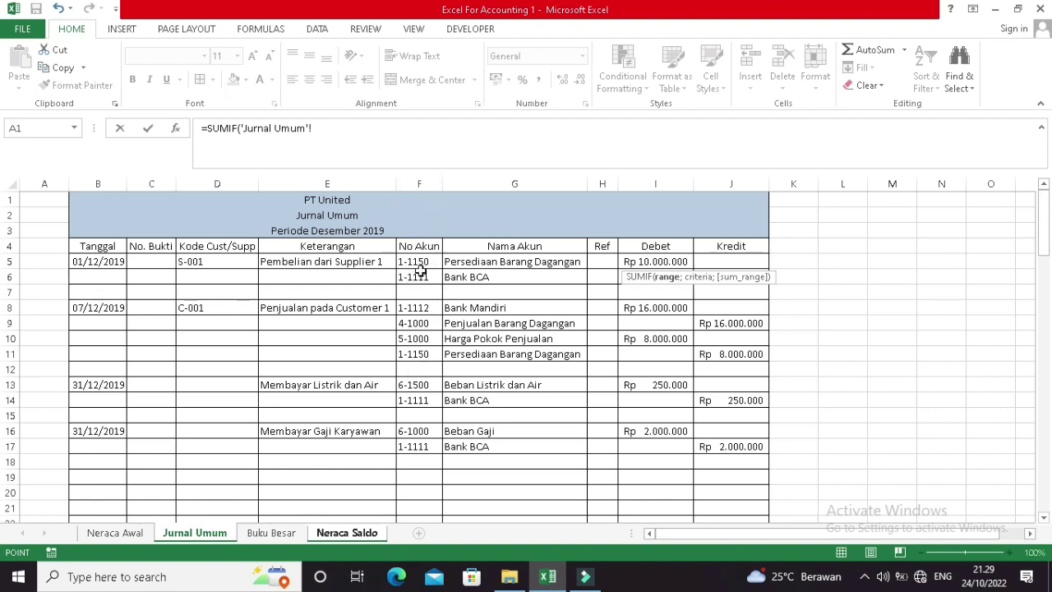
left_click_drag(419, 261, 432, 479)
key("F4")
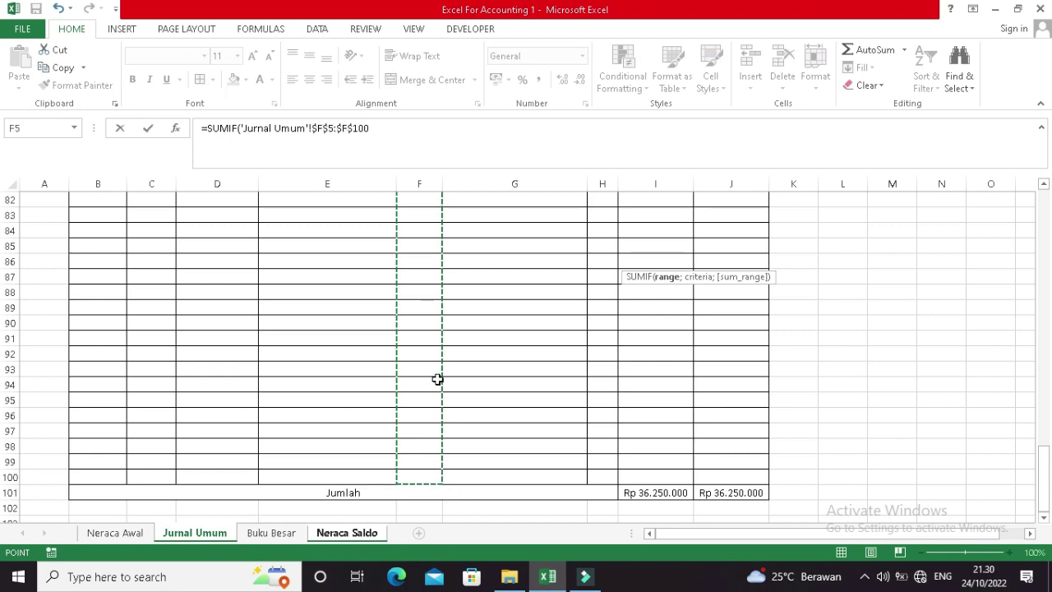
type(";")
Complete the SUMIF in G5 with Neraca Saldo cell B5 as criteria and 'Jurnal Umum'!$I$5:$I$100 as the absolute sum range.
left_click(331, 539)
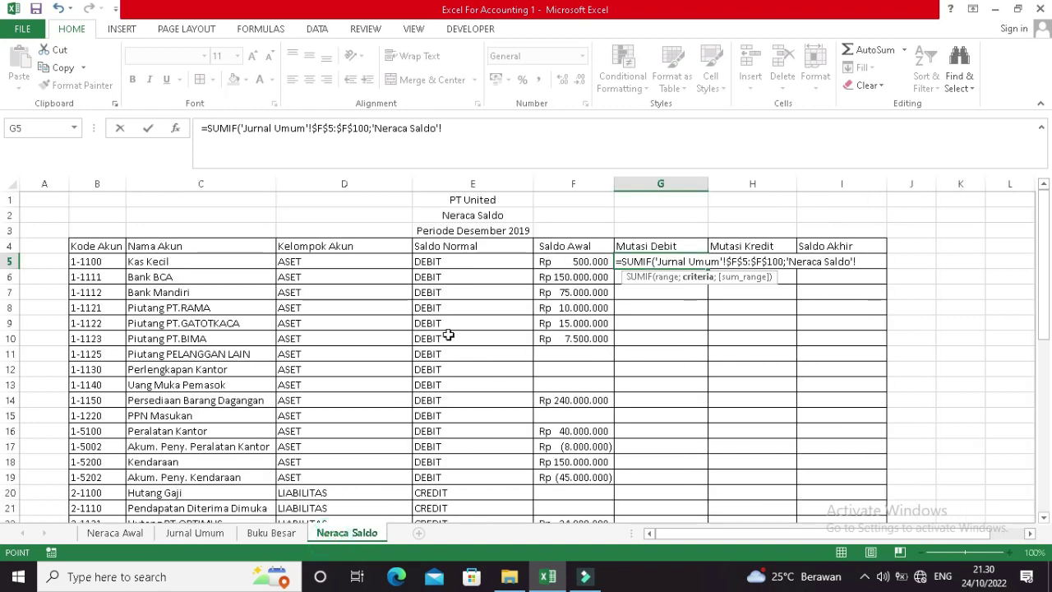
left_click(108, 261)
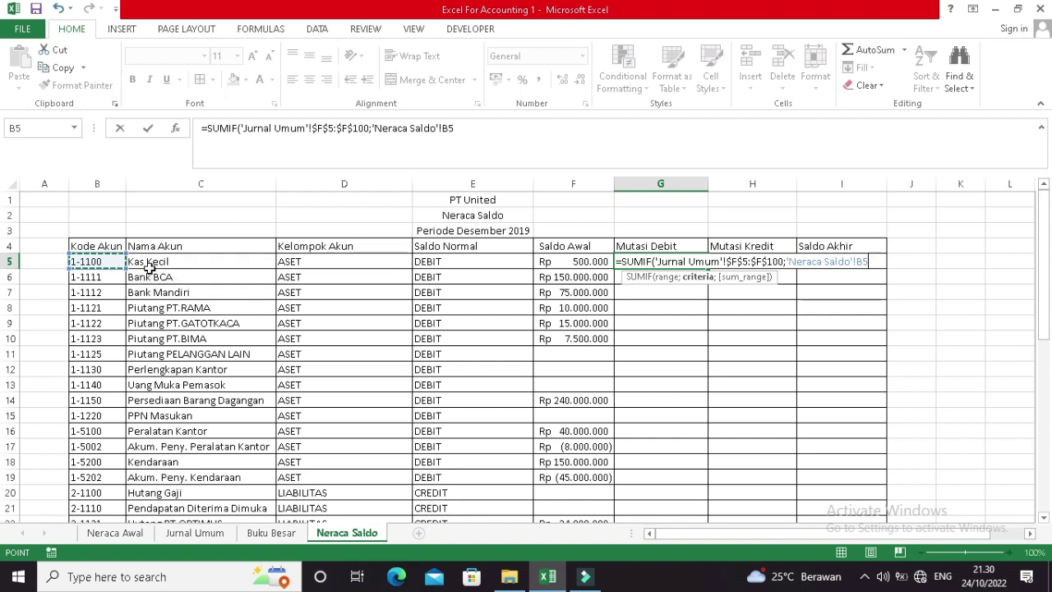
left_click(491, 137)
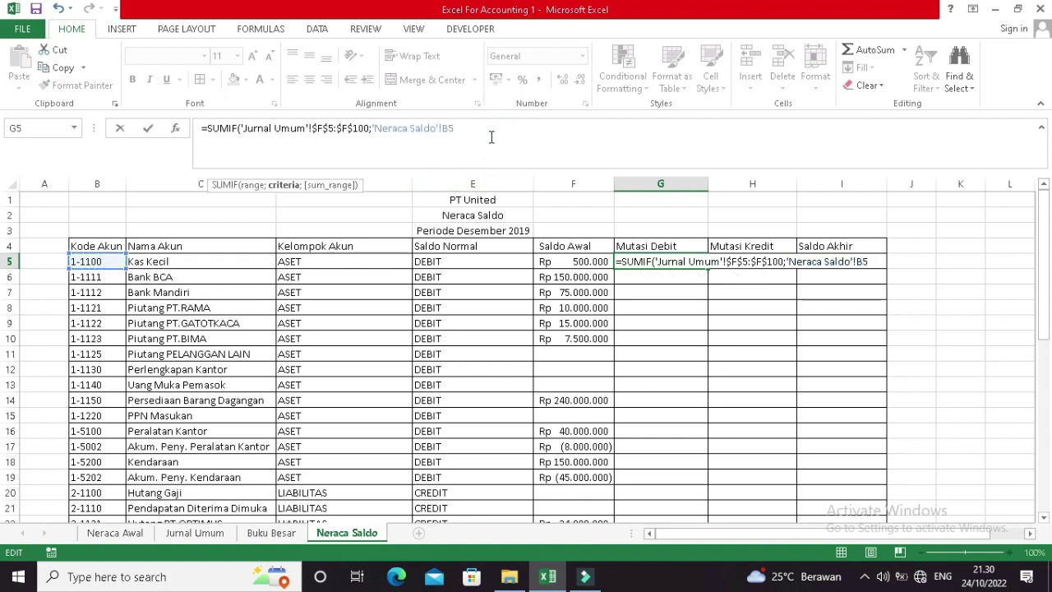
type(";")
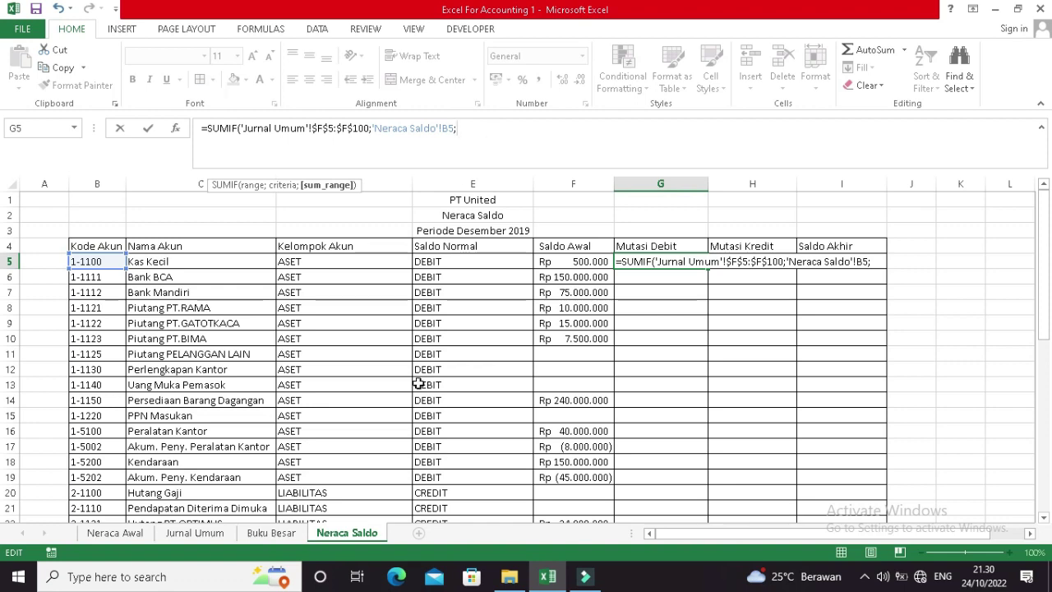
left_click(217, 535)
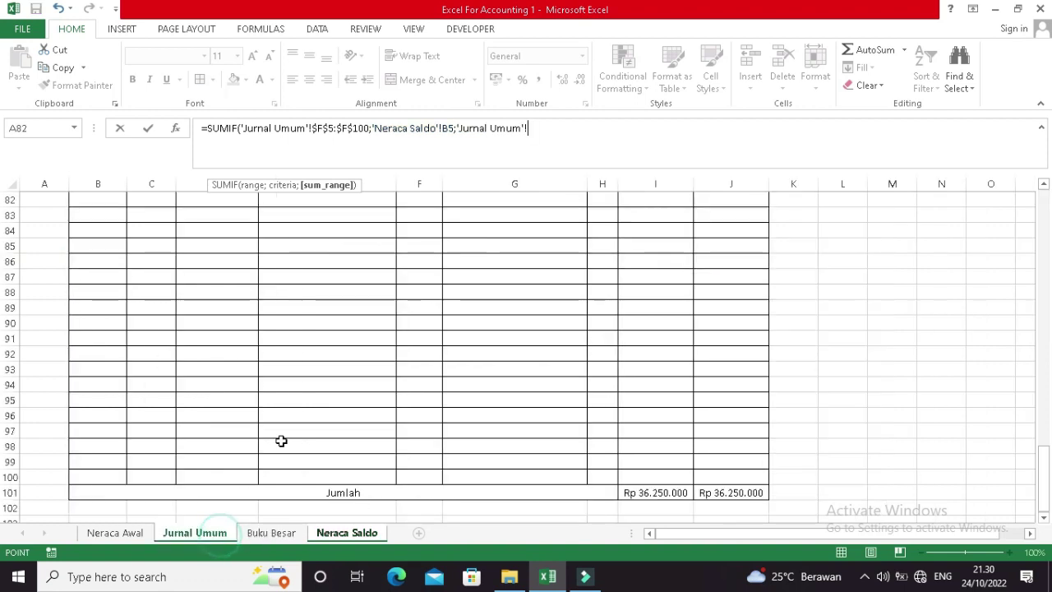
left_click_drag(1046, 460, 1043, 196)
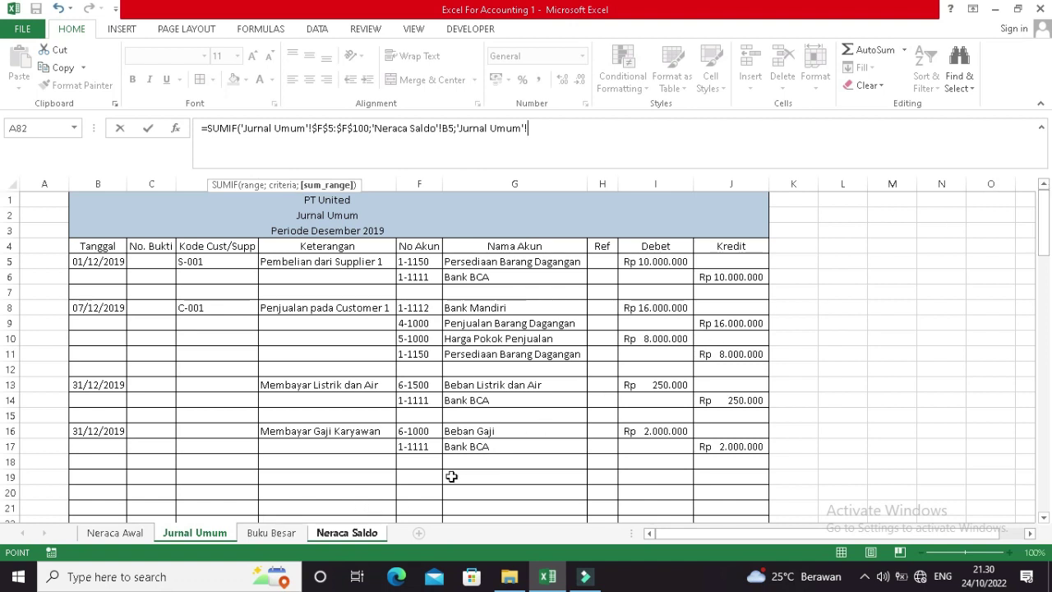
left_click_drag(658, 259, 656, 479)
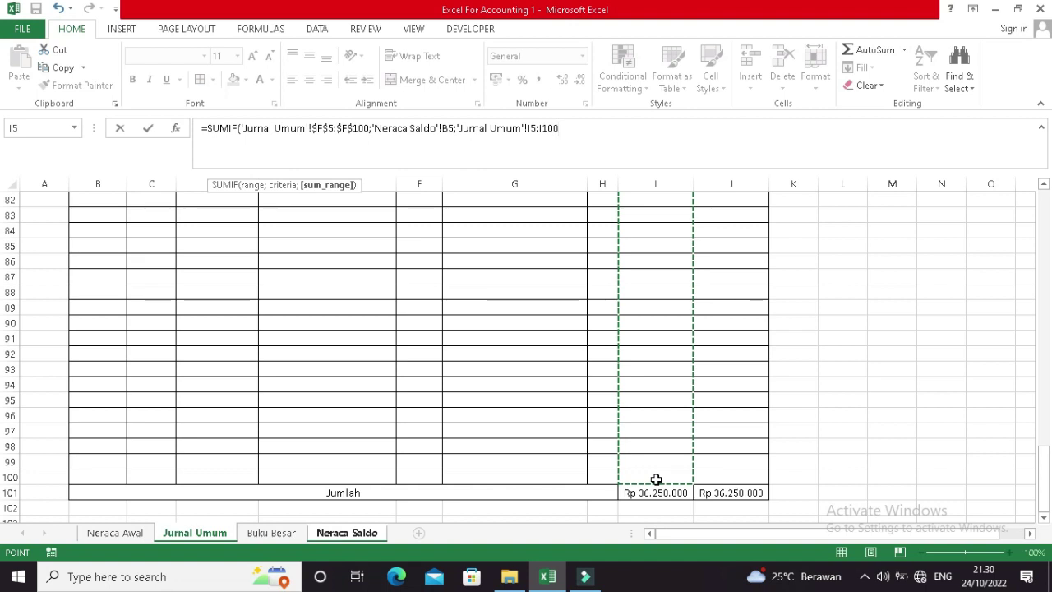
key("F4")
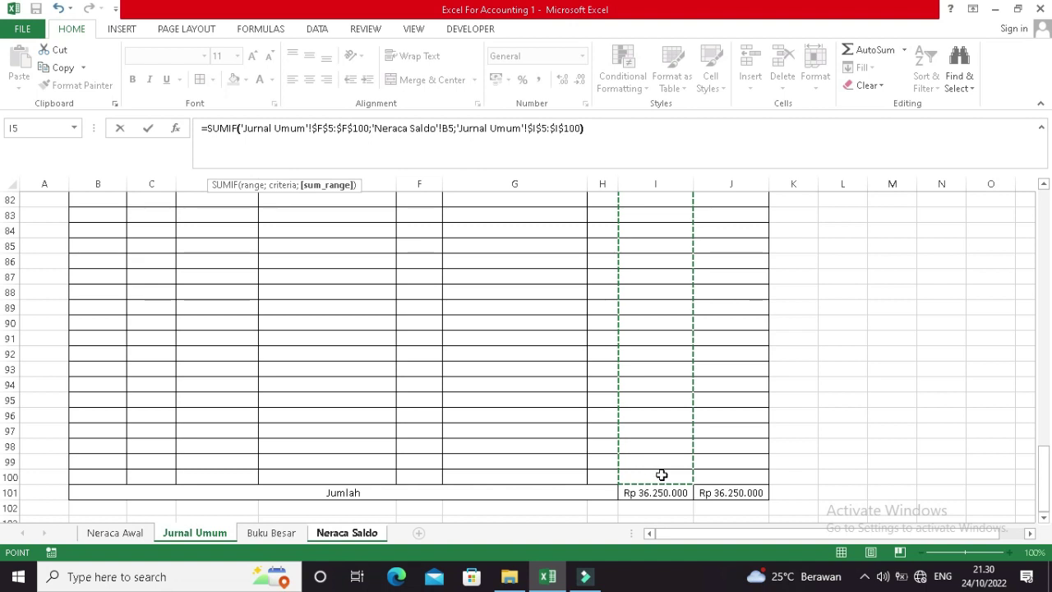
key("ctrl+Return")
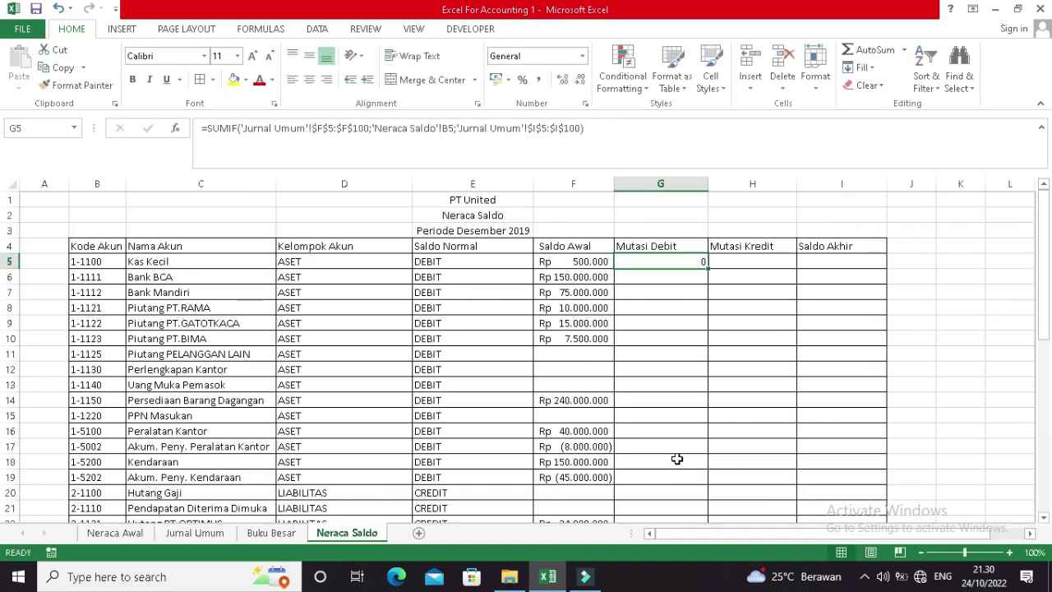
Fill the Mutasi Debit formula from G5 down through all account rows and check the filled column.
double_click(707, 269)
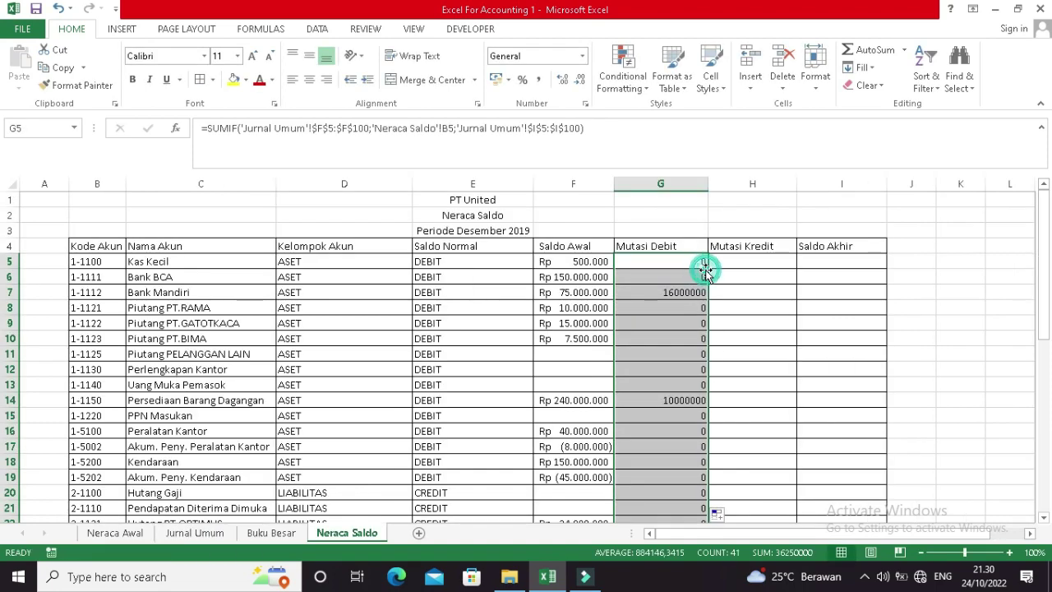
scroll(705, 271, "down", 12)
scroll(707, 271, "up", 9)
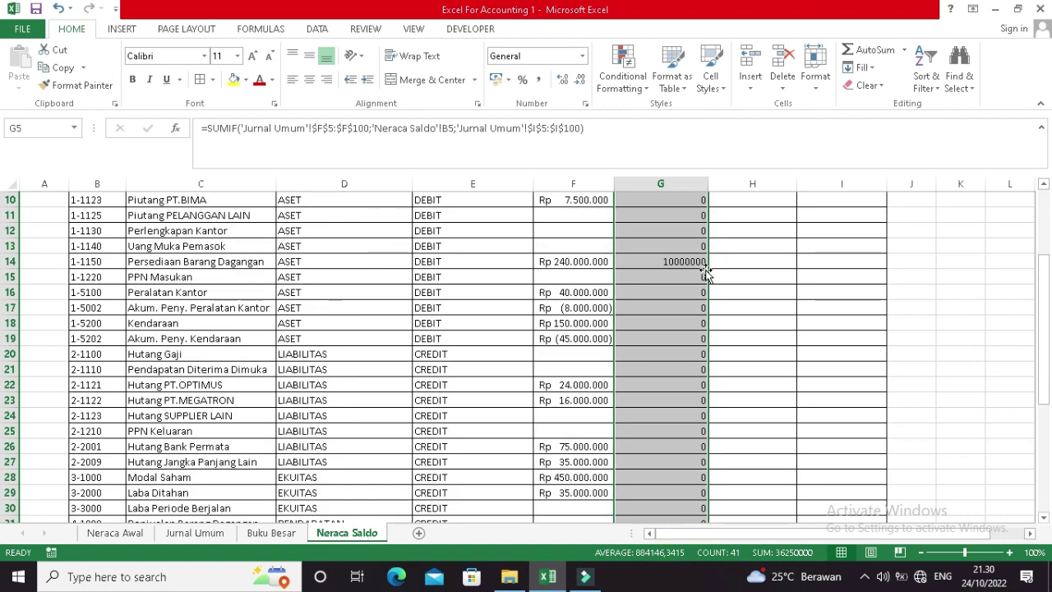
scroll(705, 273, "up", 2)
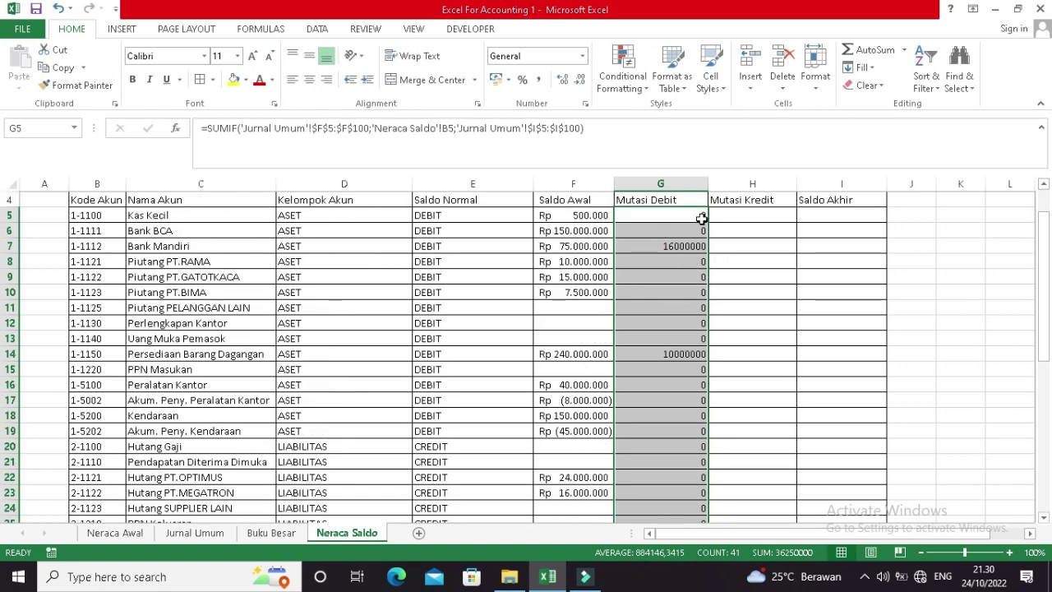
Format columns G, H and I with the rupiah Accounting number format.
left_click_drag(676, 182, 810, 182)
left_click(496, 79)
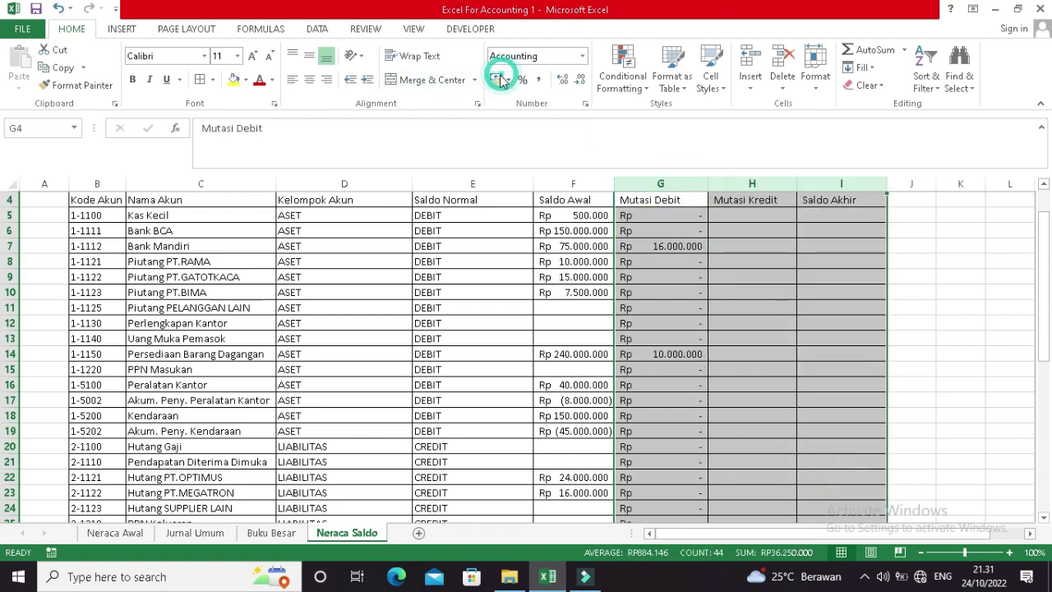
left_click(759, 215)
Review the Mutasi Debit formula in G5 against the No Akun, Debet and Kredit columns on the Jurnal Umum sheet.
left_click(681, 213)
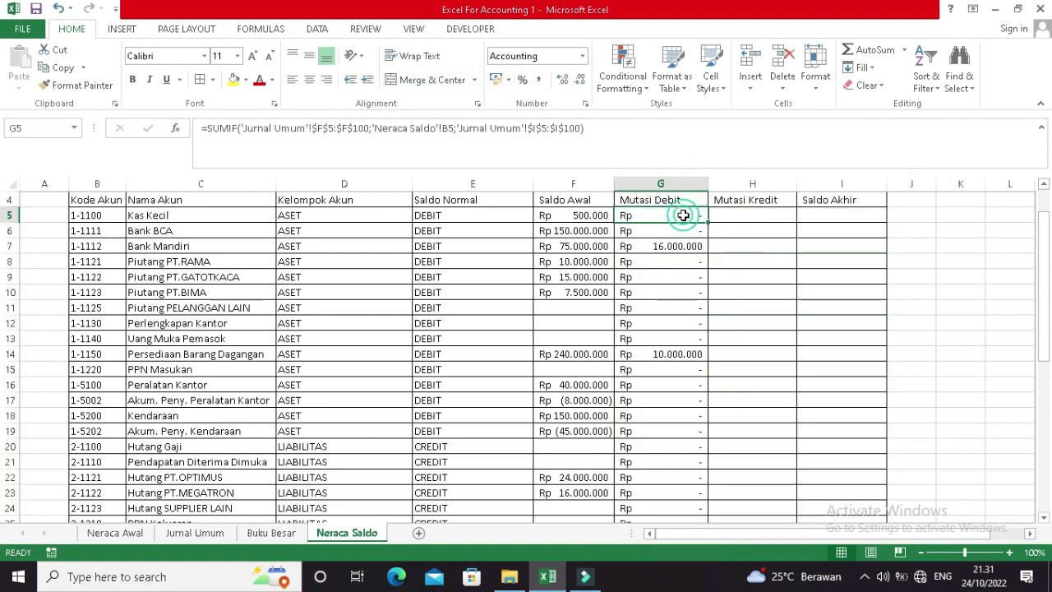
left_click(751, 218)
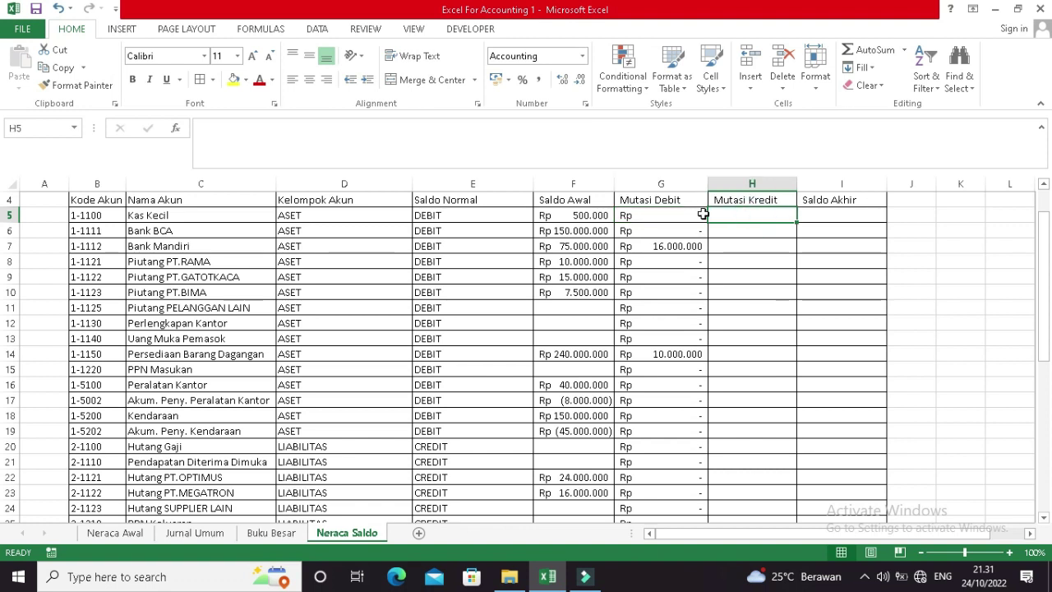
left_click(700, 214)
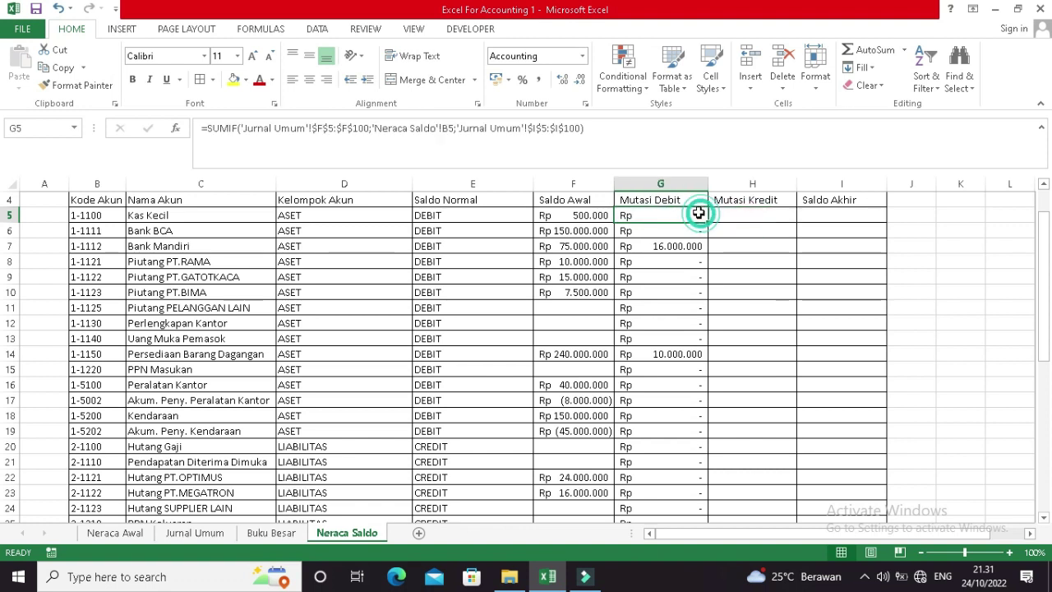
left_click(195, 532)
scroll(658, 369, "up", 20)
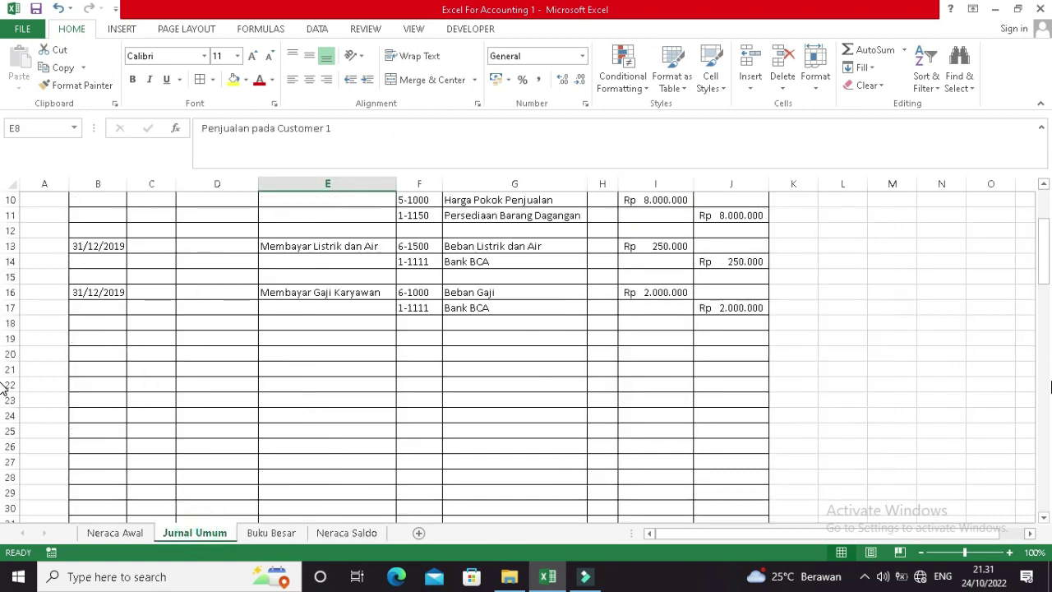
scroll(3, 388, "up", 3)
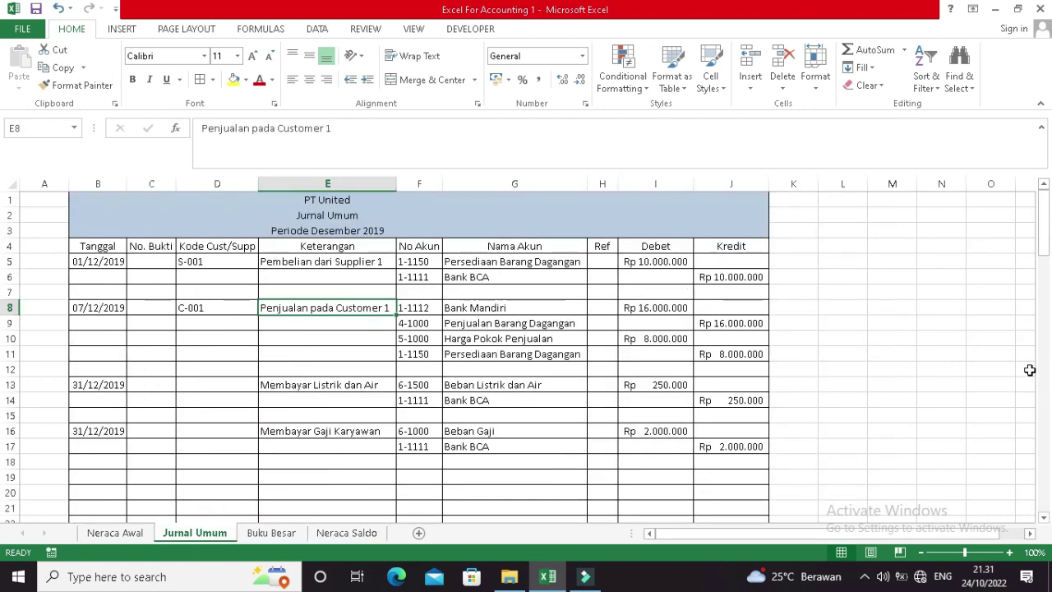
Begin a SUMIF in Mutasi Kredit cell H5 with 'Jurnal Umum'!$F$5:$F$100 as the absolute range and Neraca Saldo cell B5 as criteria.
left_click(742, 183)
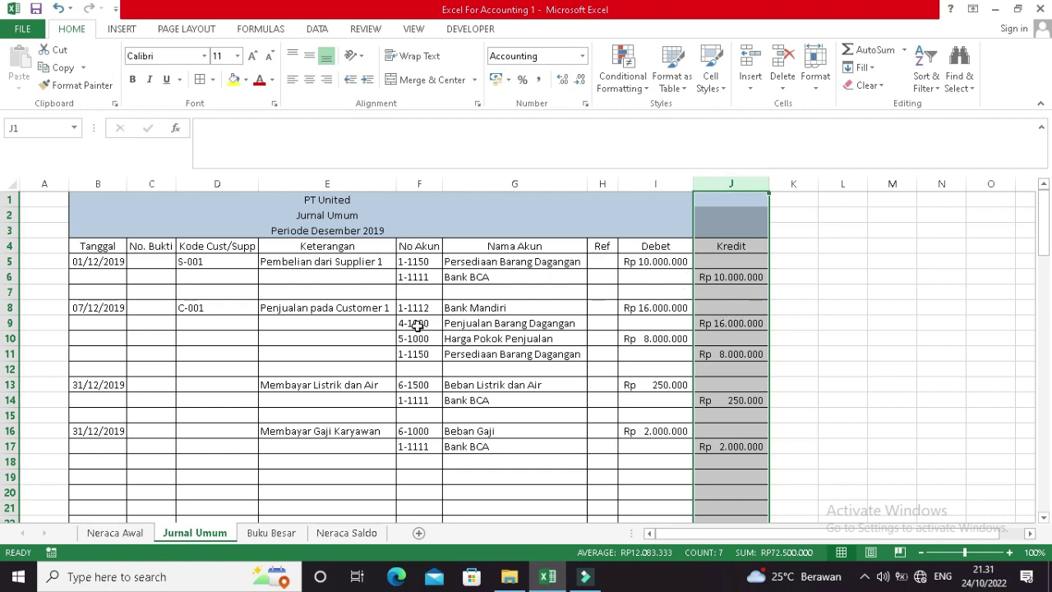
left_click(261, 533)
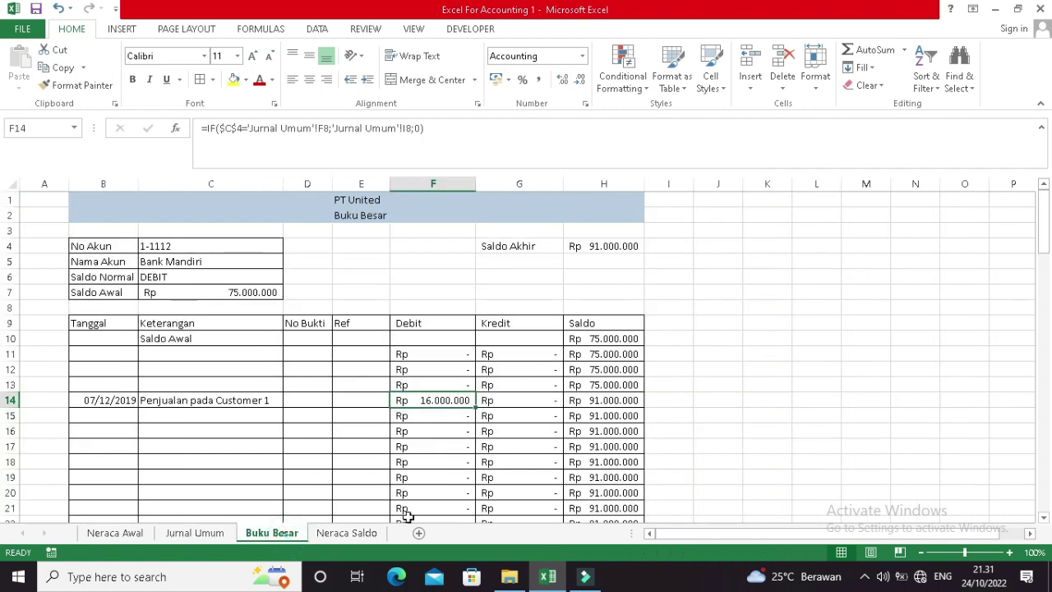
left_click(346, 532)
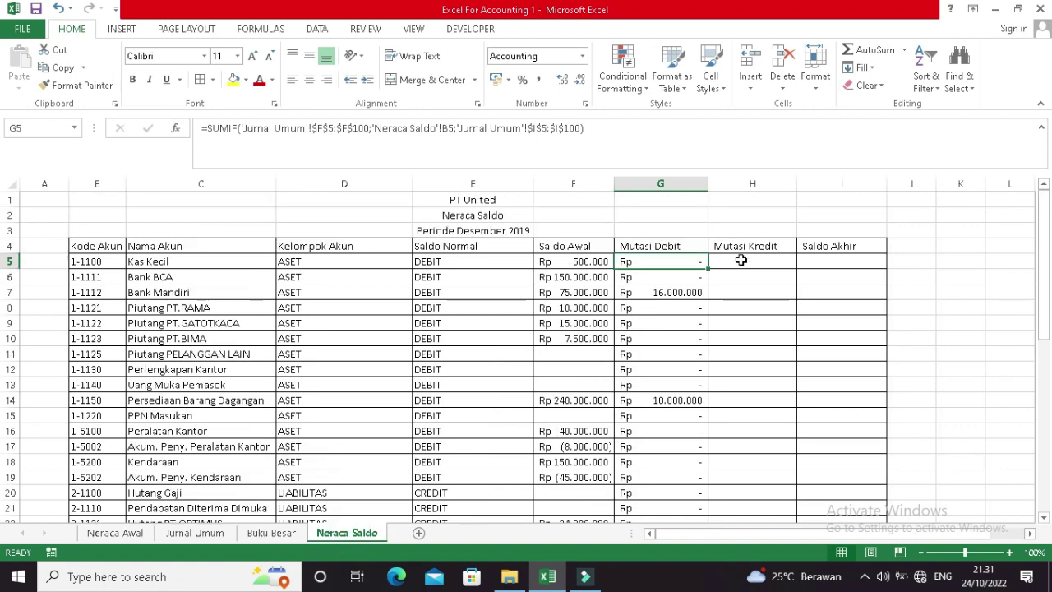
left_click(740, 259)
type("=SUMI")
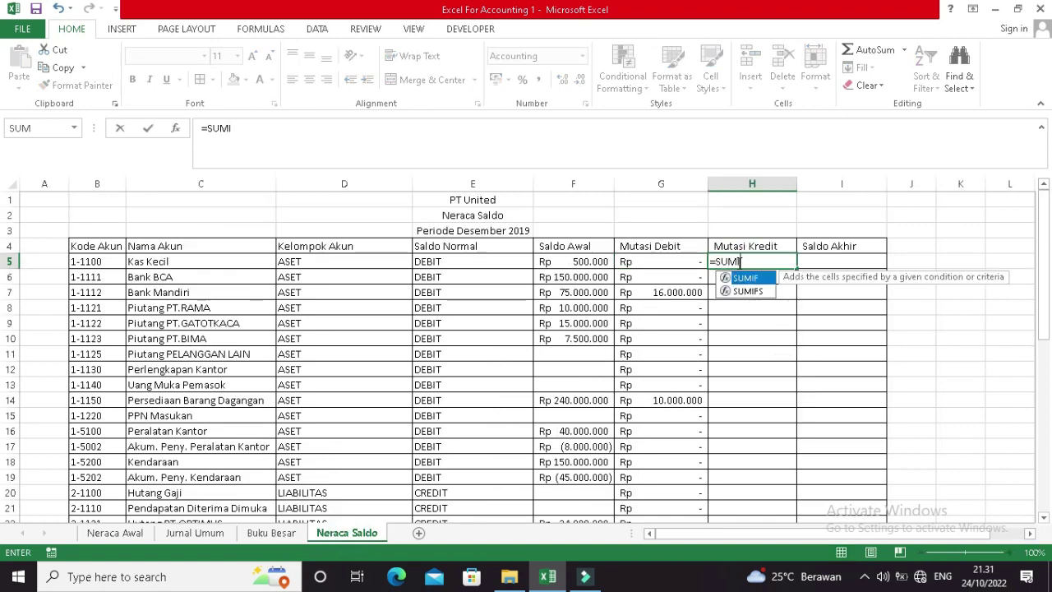
type("F(")
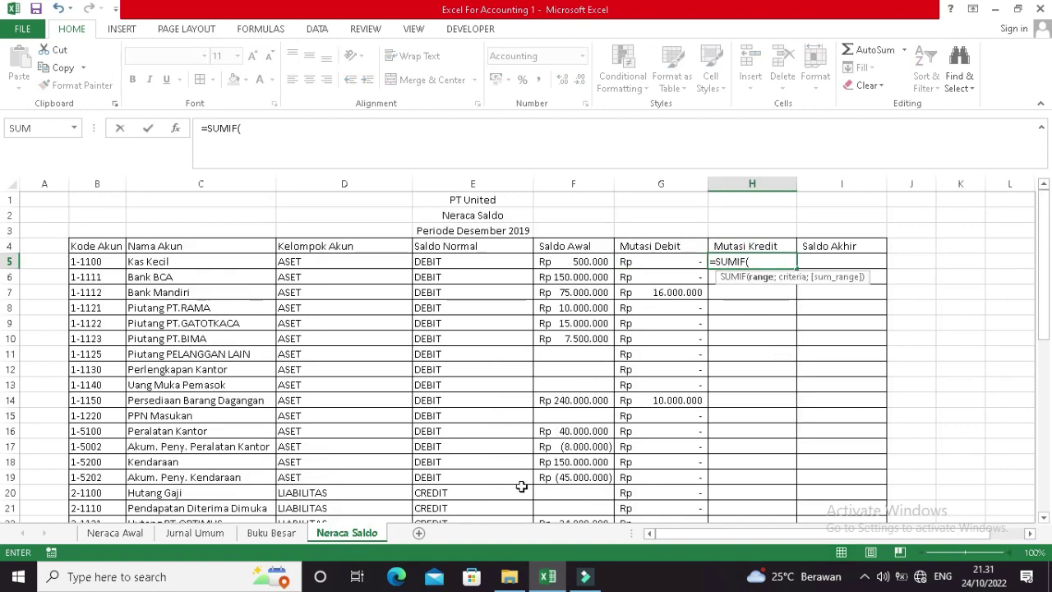
left_click(227, 535)
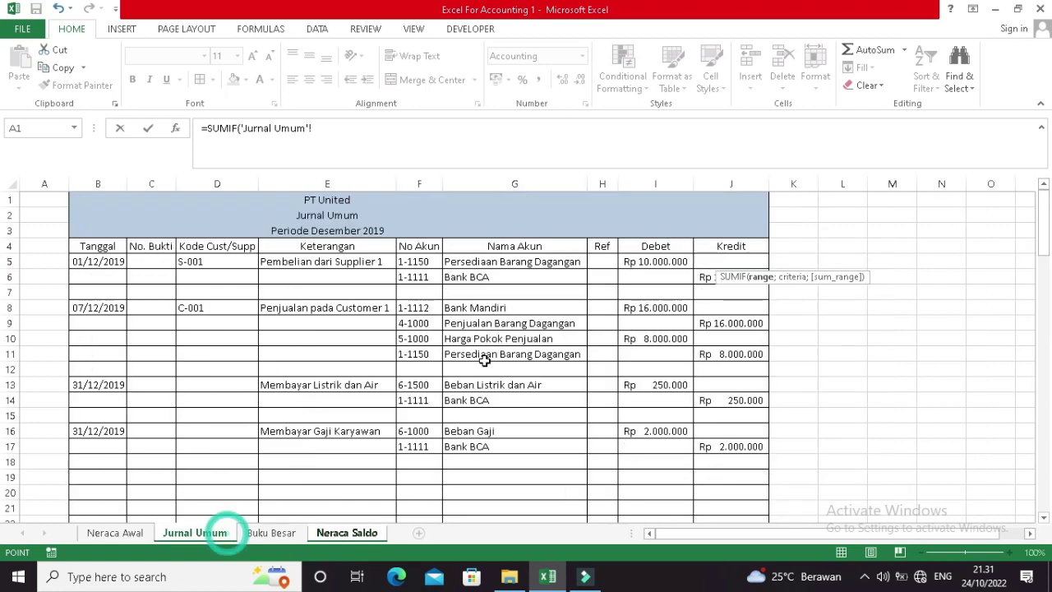
left_click_drag(419, 261, 437, 474)
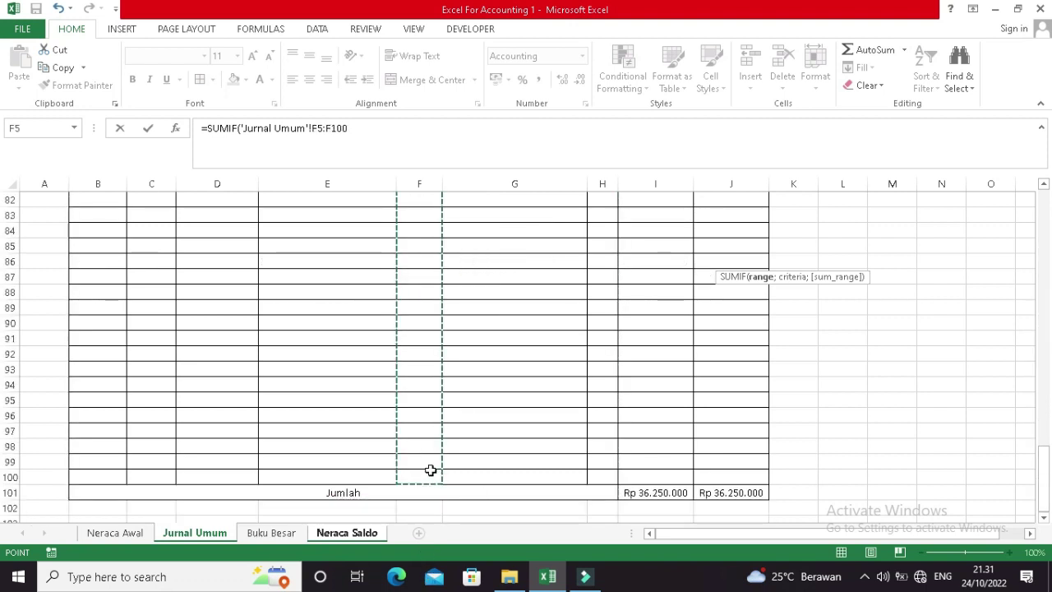
key("F4")
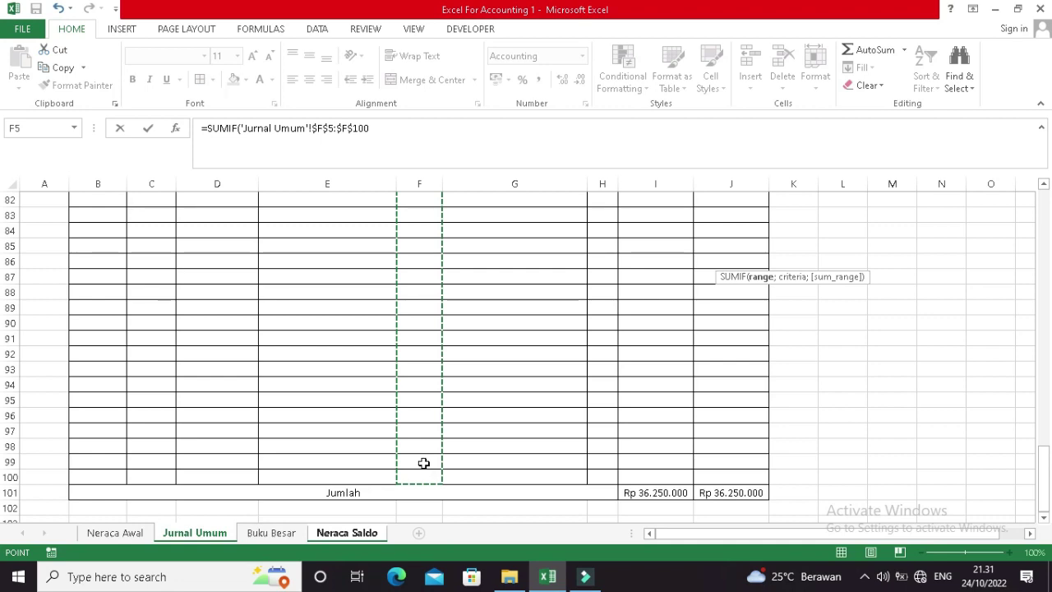
type(";")
left_click(366, 530)
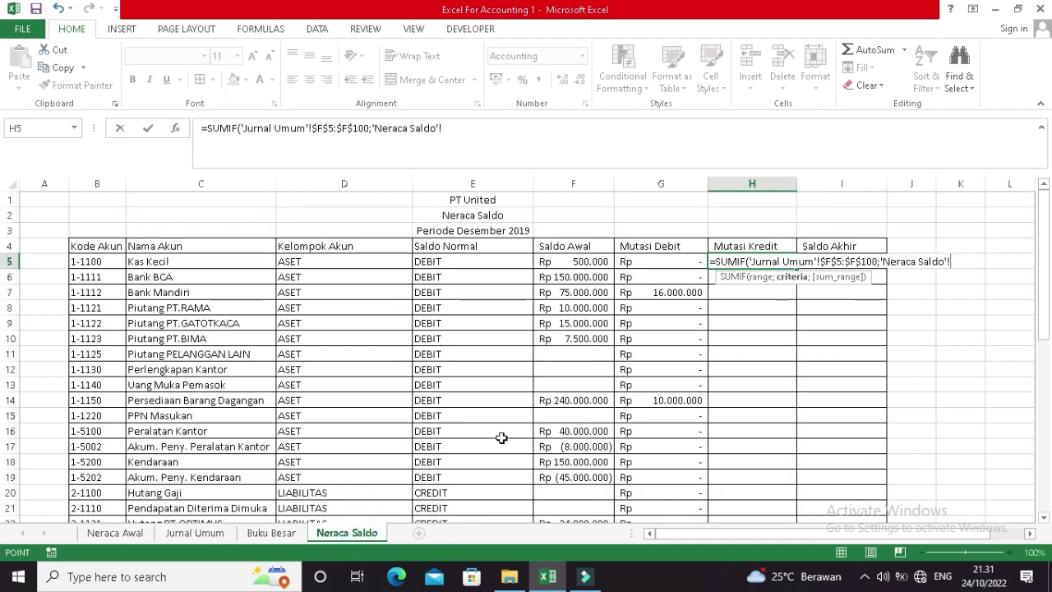
left_click(106, 261)
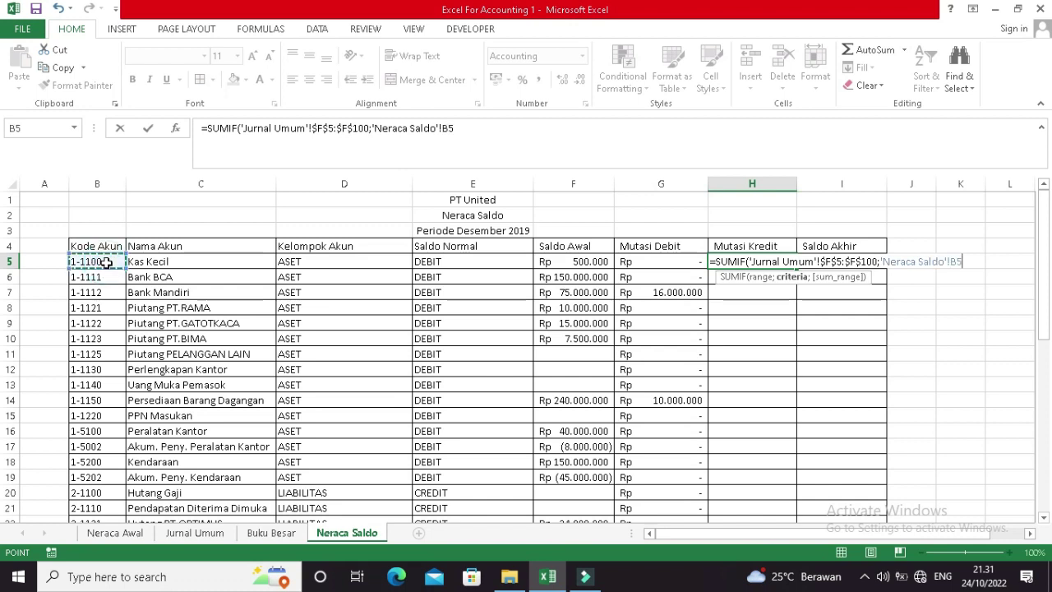
type(";")
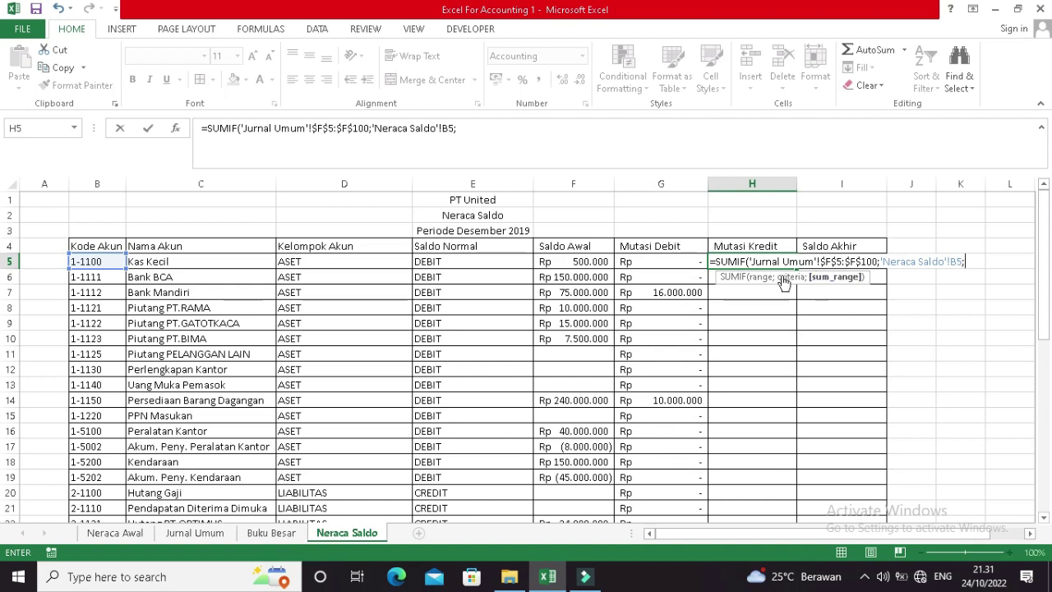
Complete the H5 formula with 'Jurnal Umum'!$J$5:$J$100 as the absolute sum range and fill it down the Mutasi Kredit column.
left_click(211, 532)
scroll(761, 249, "up", 15)
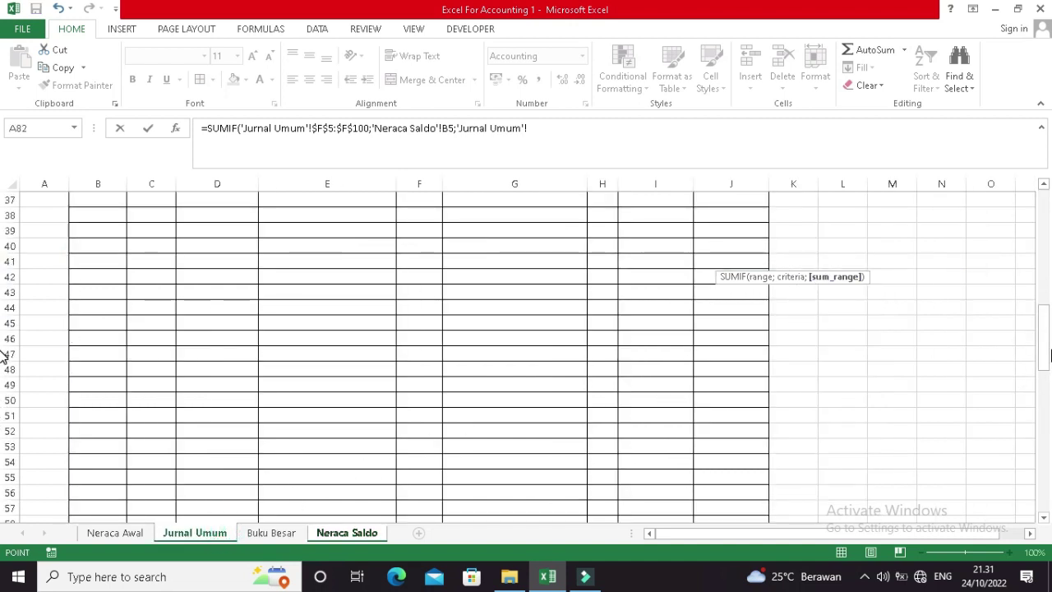
left_click_drag(1040, 324, 1042, 205)
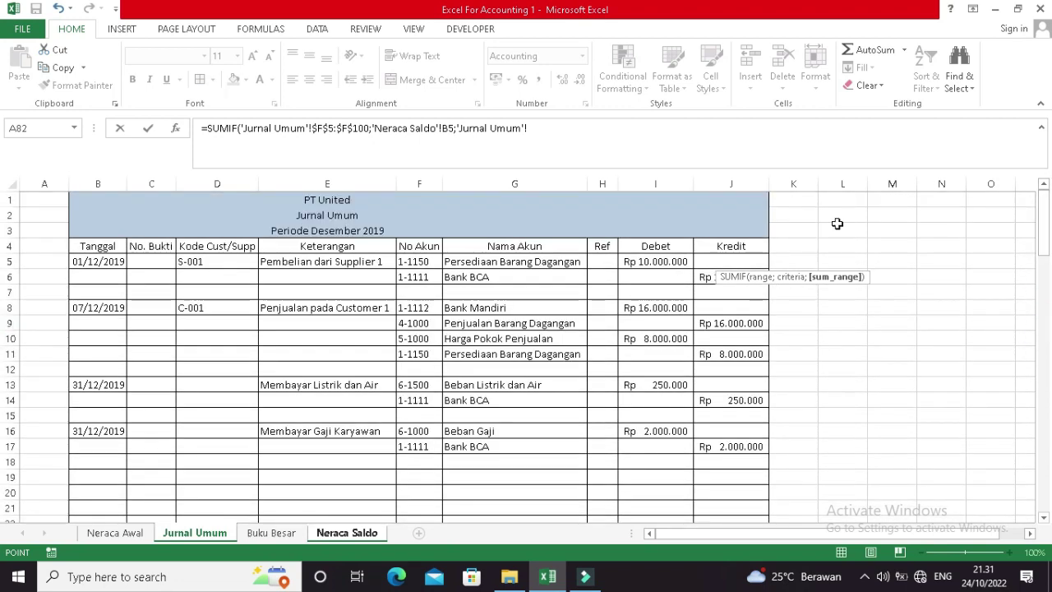
left_click_drag(713, 262, 732, 490)
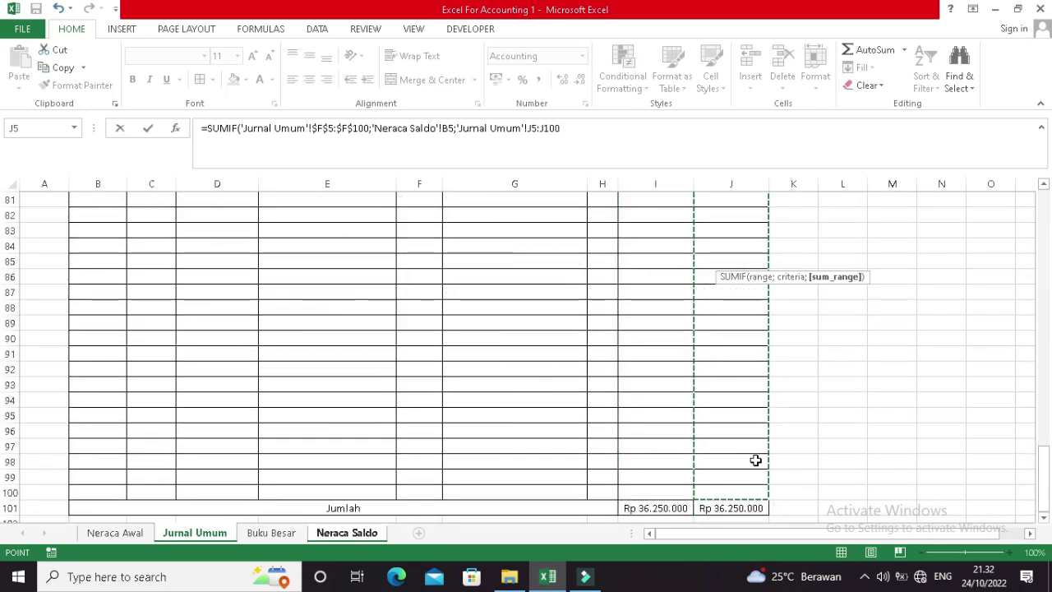
key("F4")
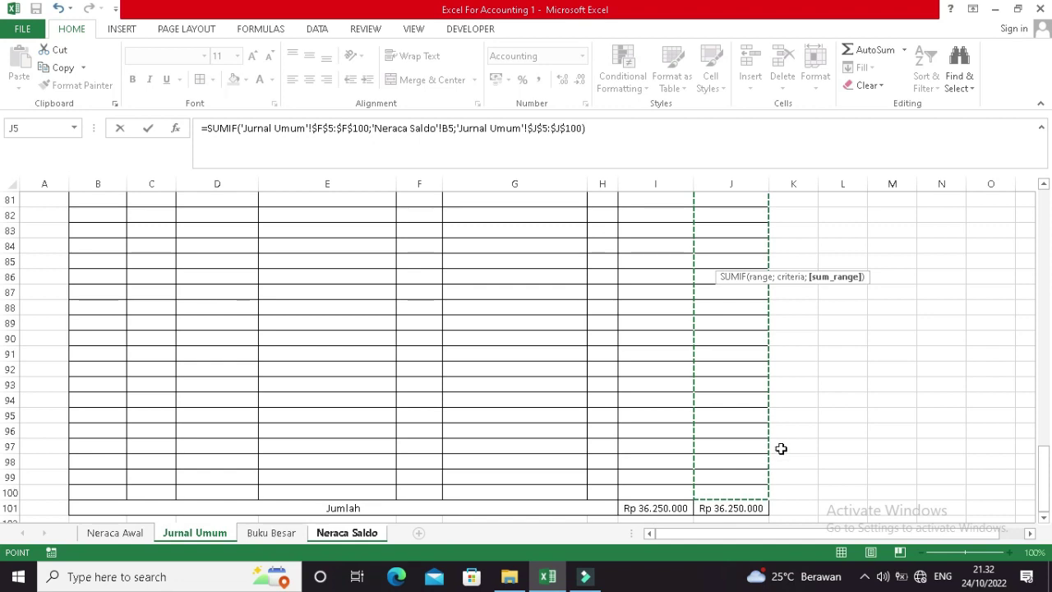
key("Return")
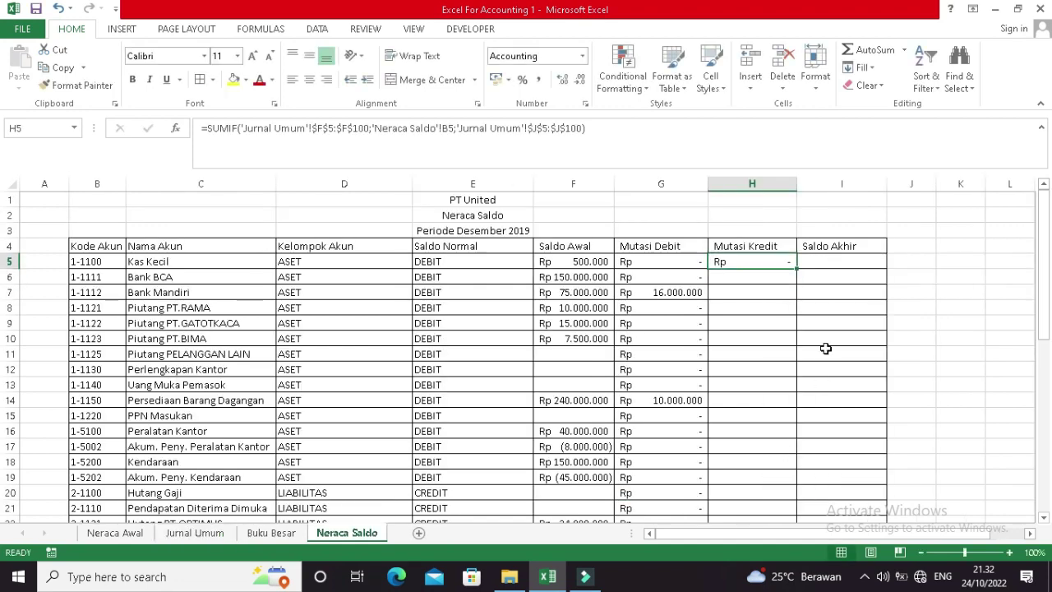
double_click(795, 268)
left_click(774, 283)
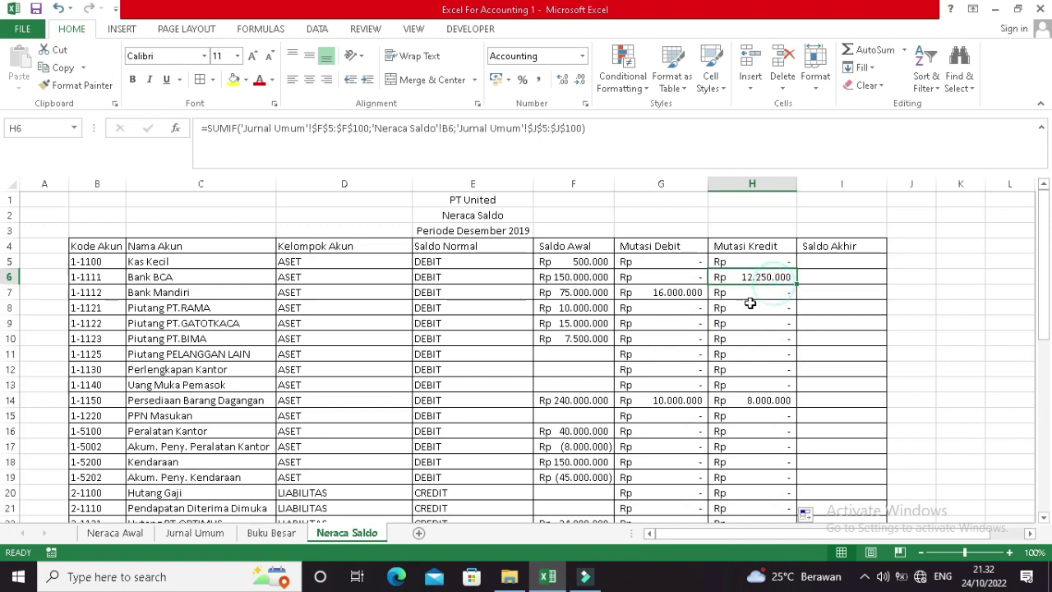
Begin an IF formula in Saldo Akhir cell I5 that tests whether Saldo Normal cell E5 equals "DEBIT".
left_click(834, 260)
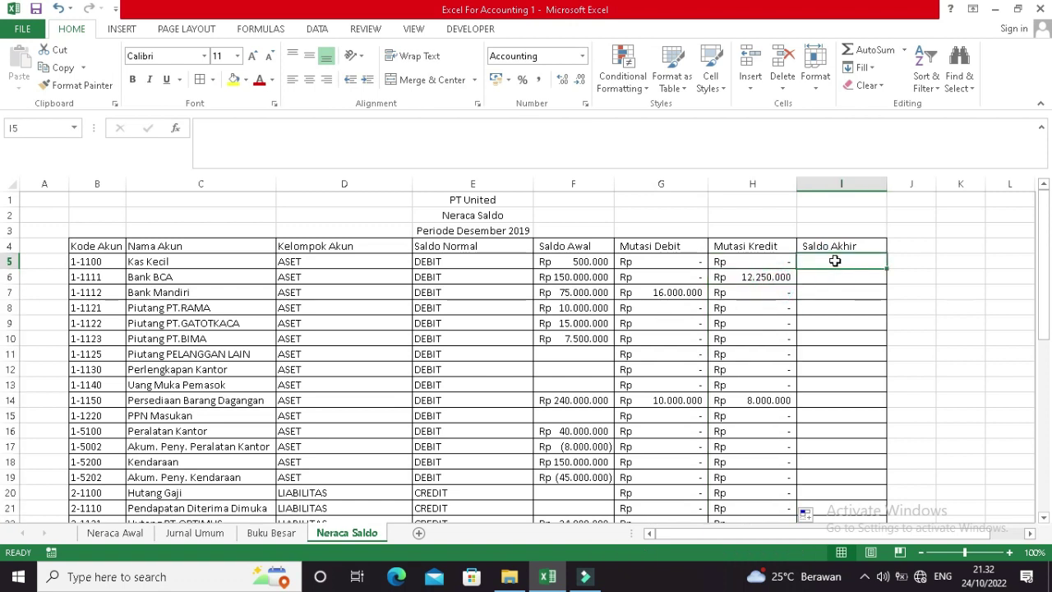
type("=")
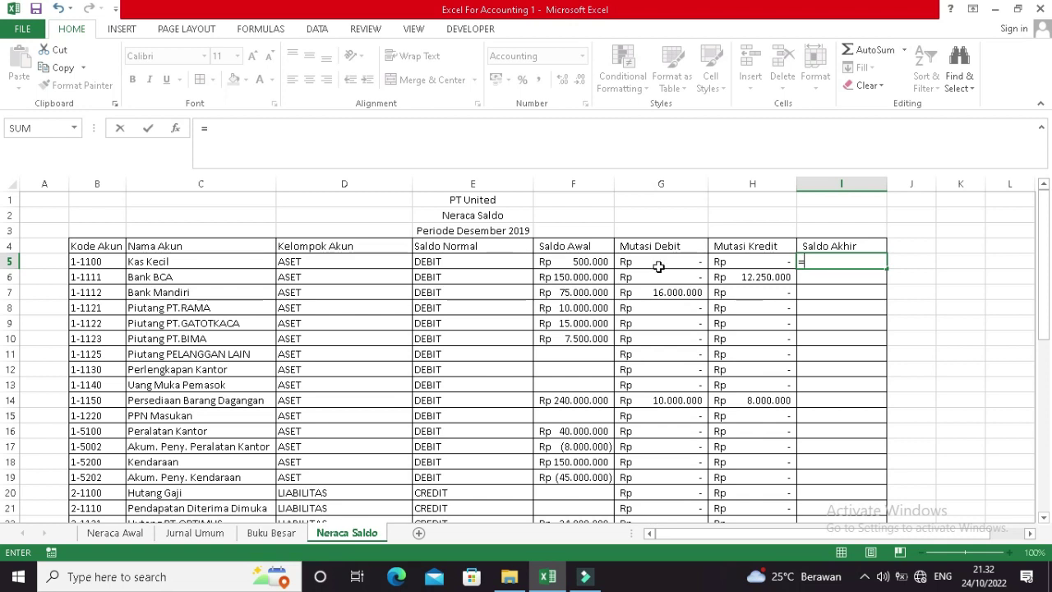
type("IF(")
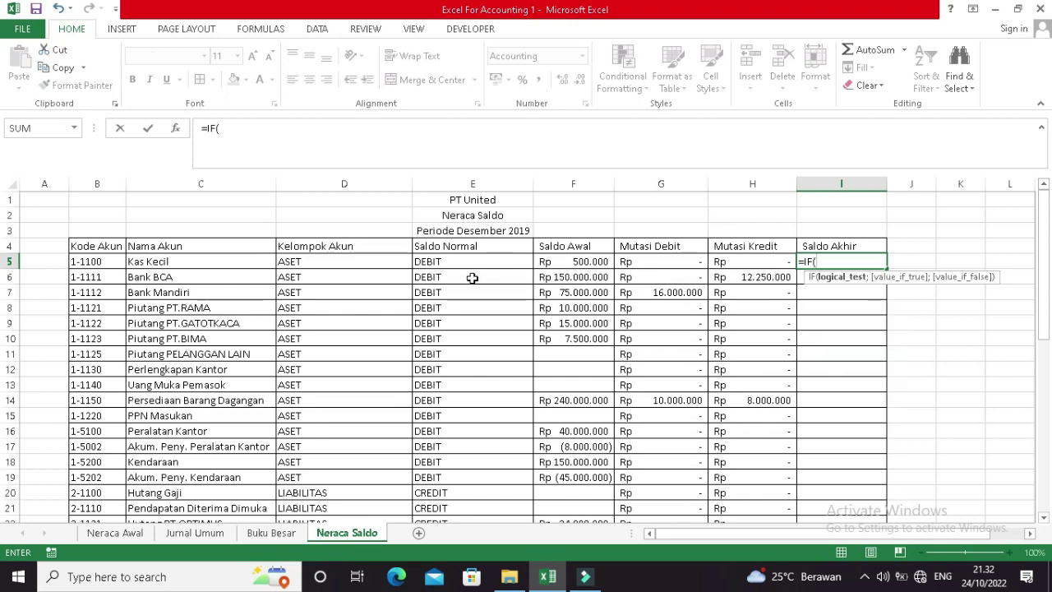
left_click(449, 261)
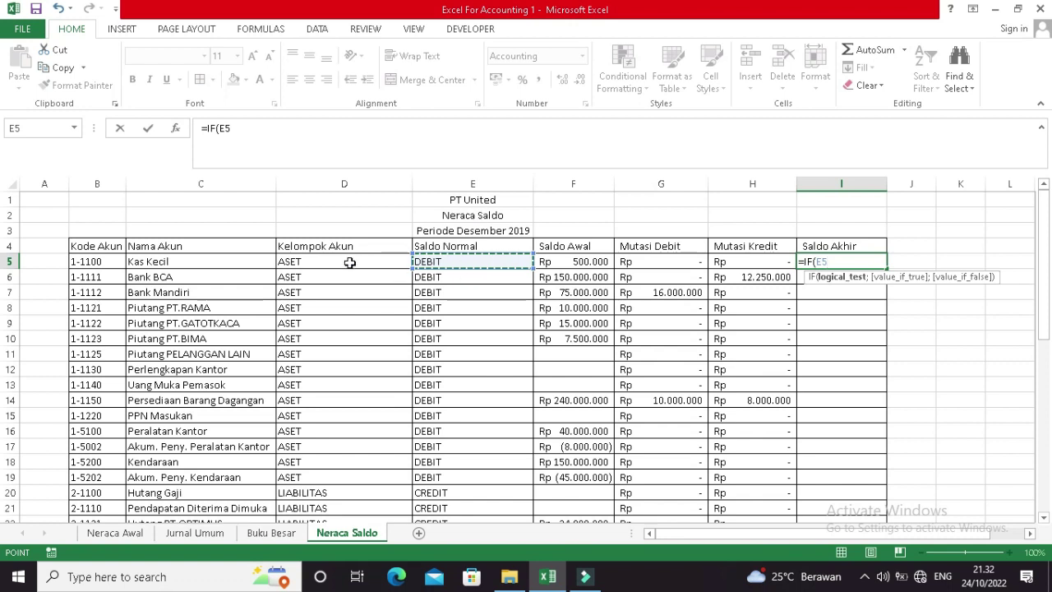
type("=\"DEBIT")
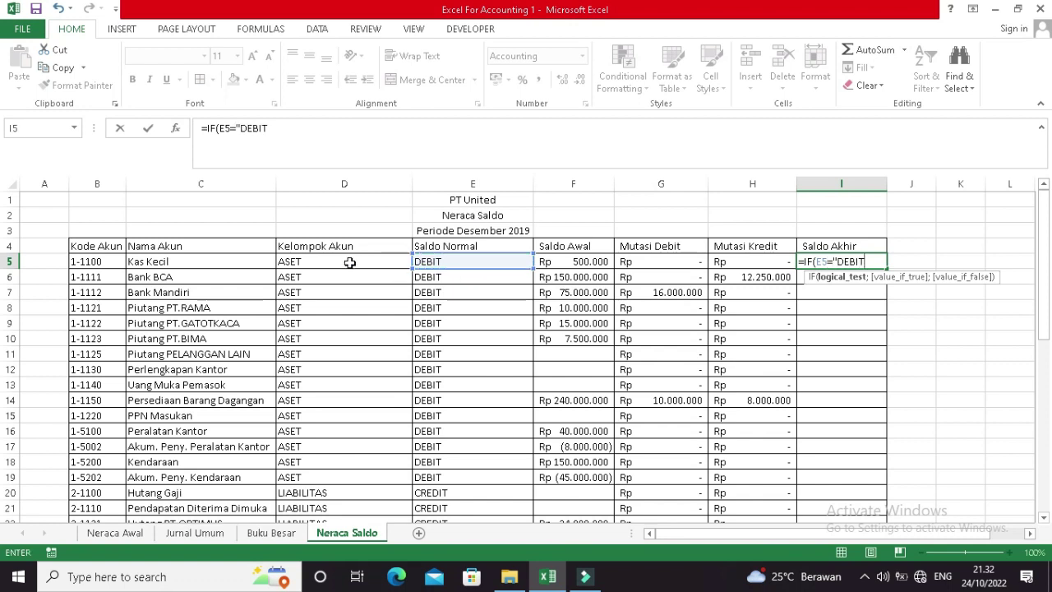
type("\";")
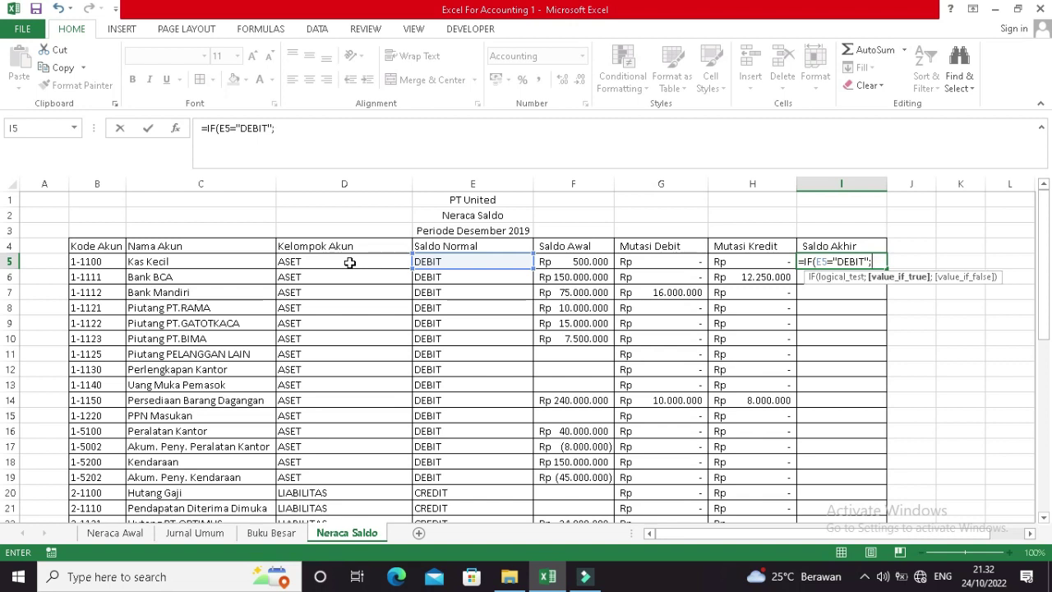
Set the IF formula's value-if-true to F5+G5-H5, adding Mutasi Debit to Saldo Awal and subtracting Mutasi Kredit.
left_click(566, 263)
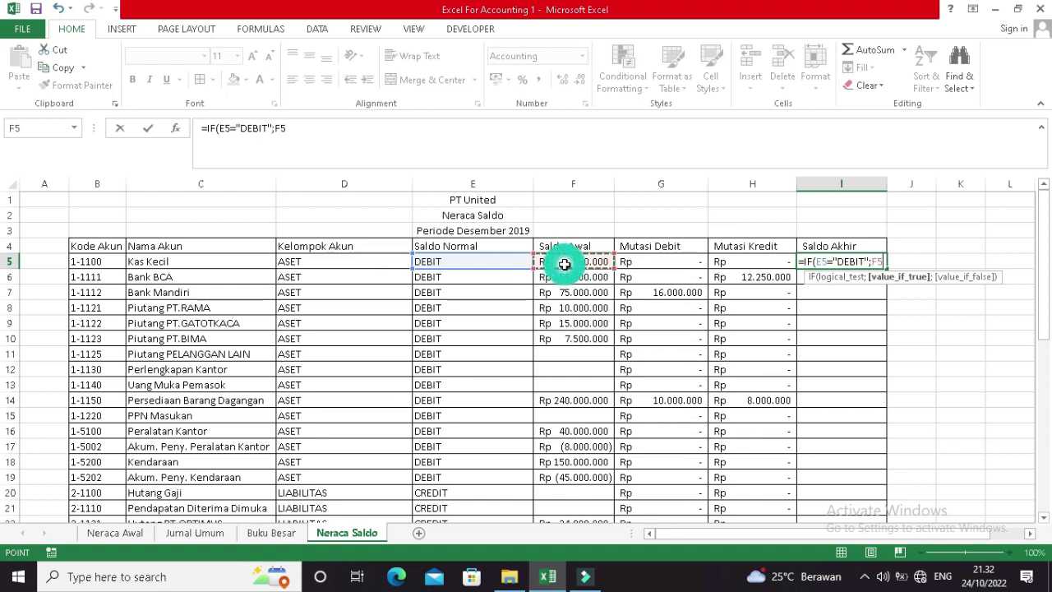
type("+")
left_click(649, 262)
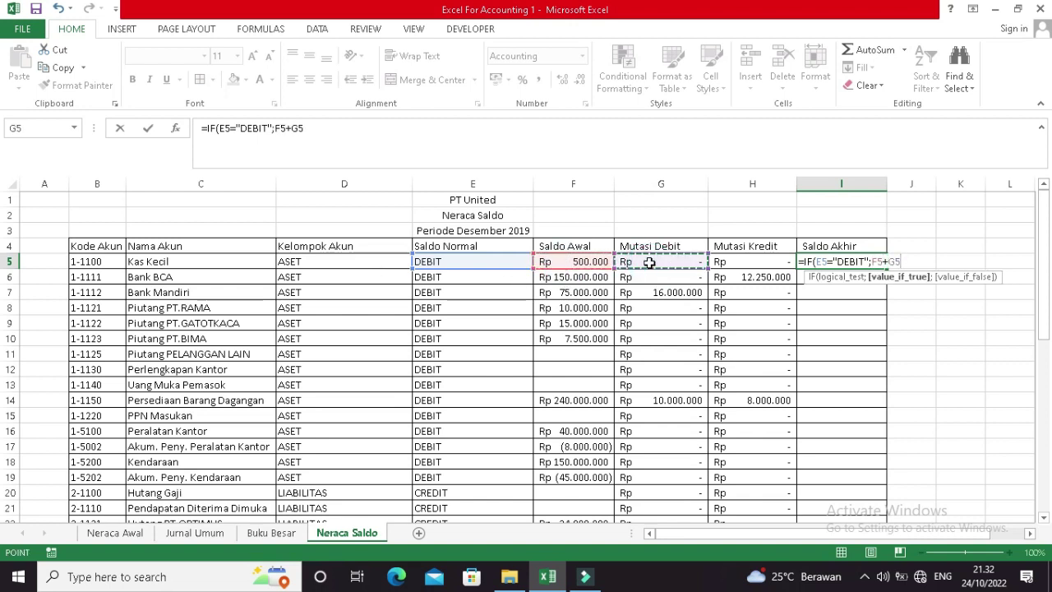
type("-")
left_click(751, 261)
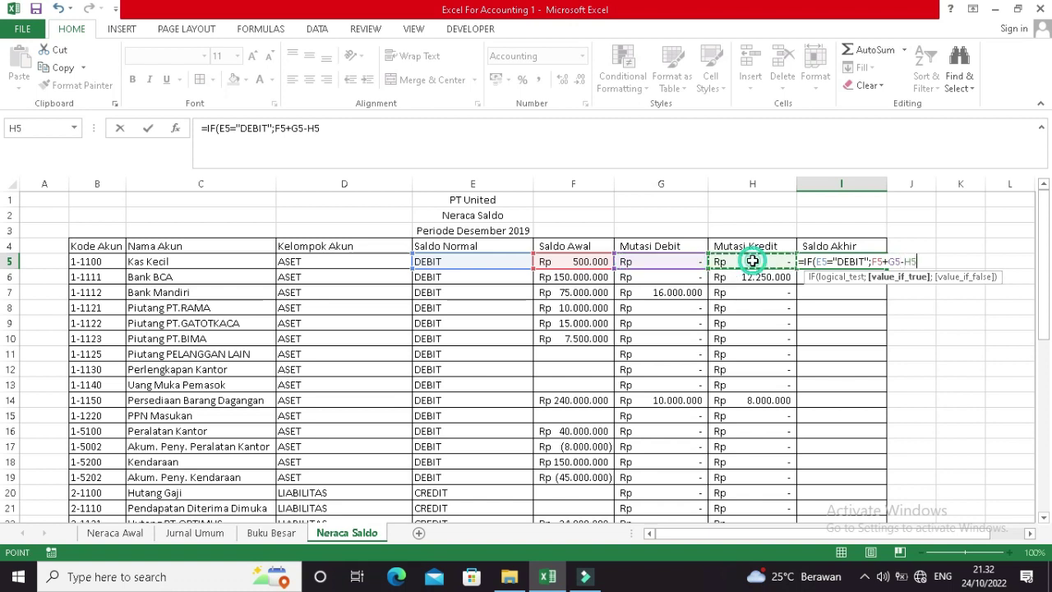
type(";")
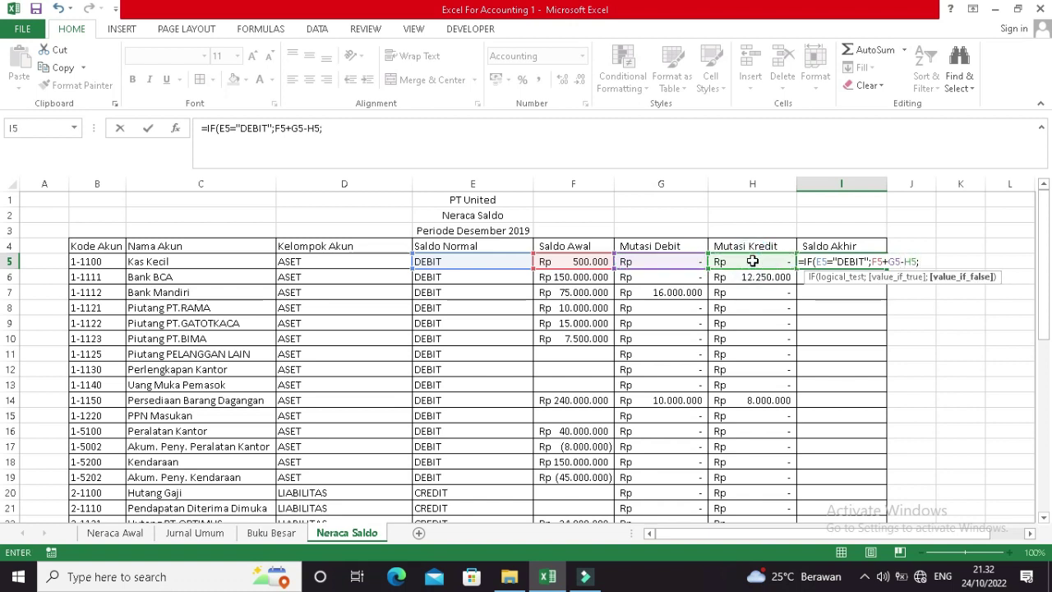
Complete the I5 formula with F5+H5-G5 as the value-if-false for accounts with a credit normal balance.
left_click(584, 261)
type("+")
left_click(724, 261)
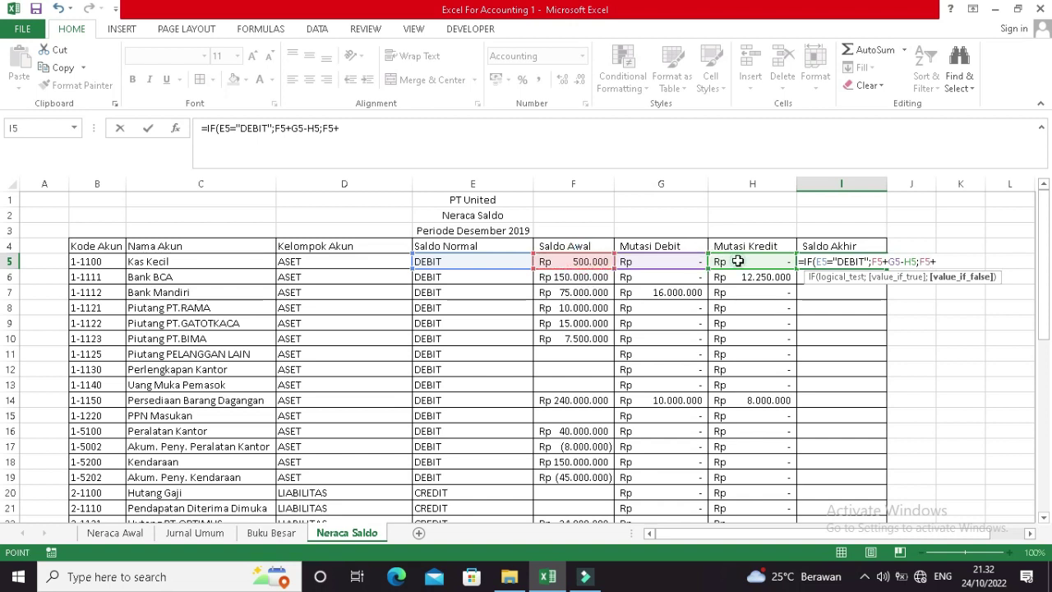
type("-")
left_click(676, 261)
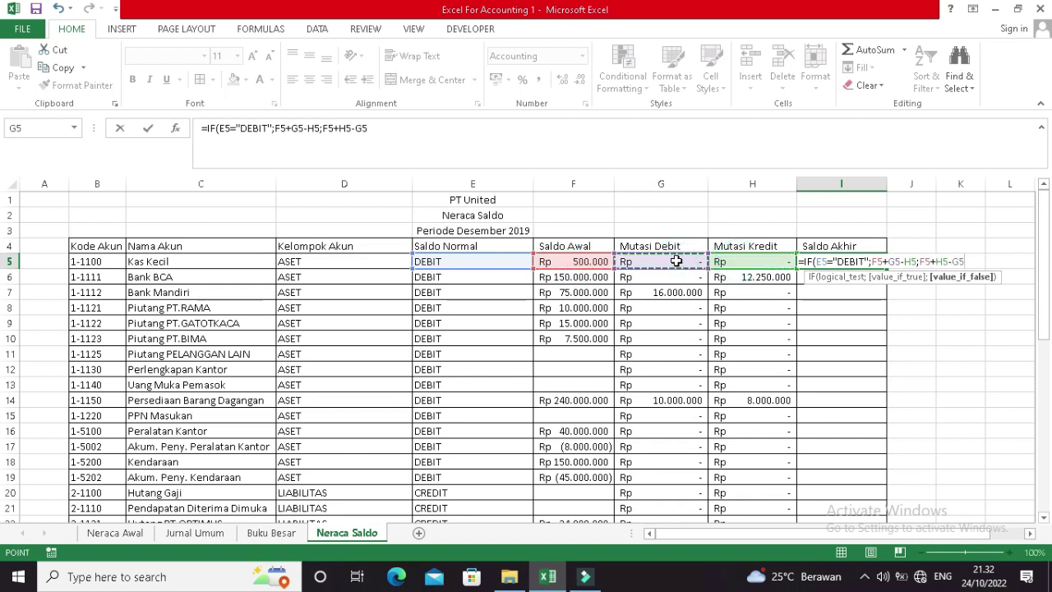
type(")")
key("ctrl+Return")
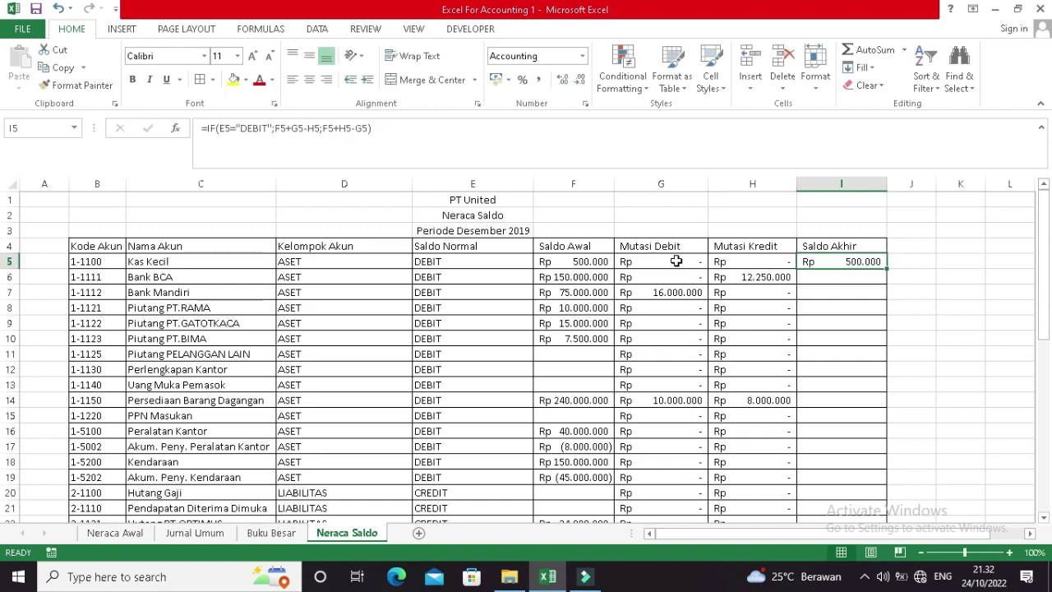
Fill the Saldo Akhir formula from I5 down through all account rows and check the filled column.
double_click(888, 269)
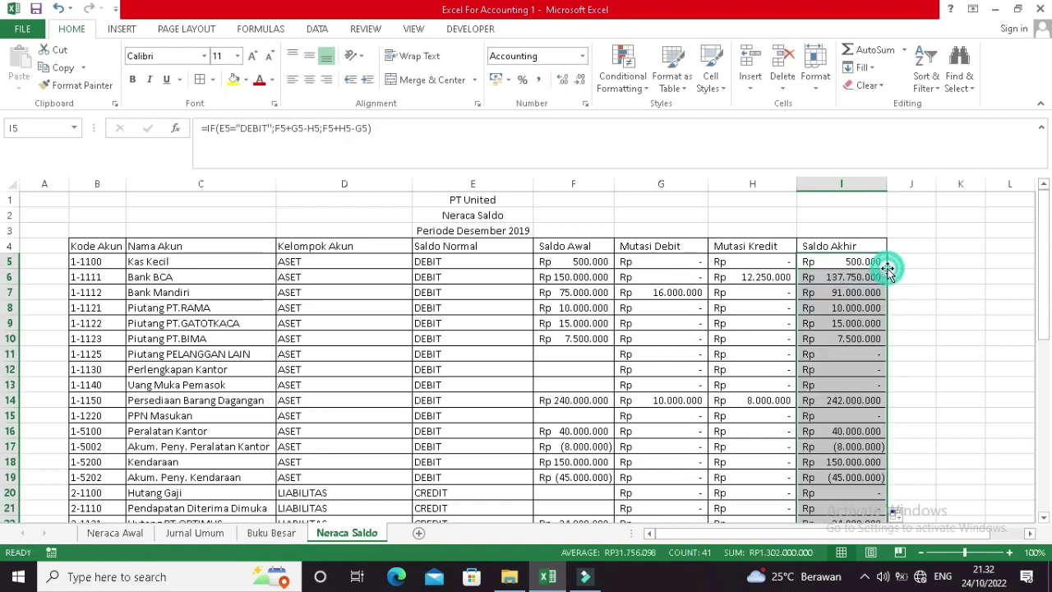
left_click(820, 325)
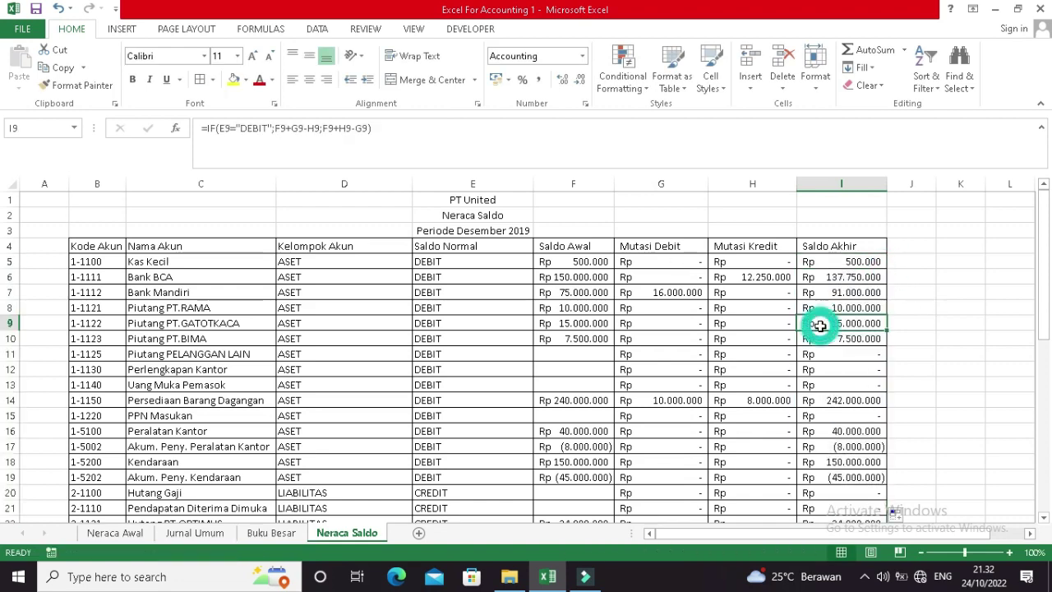
scroll(820, 325, "down", 5)
scroll(820, 325, "down", 8)
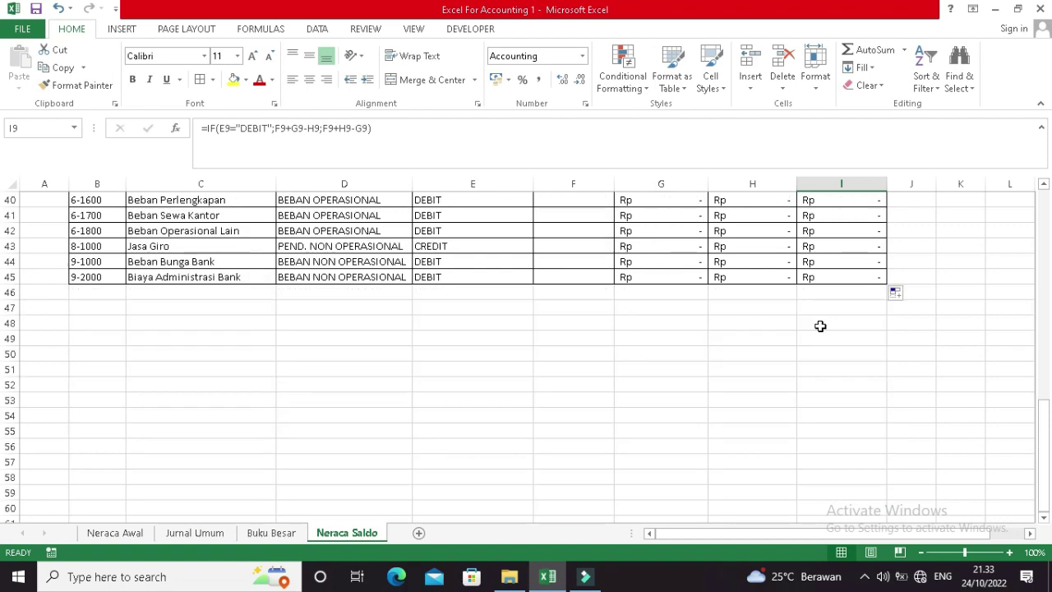
scroll(820, 325, "up", 13)
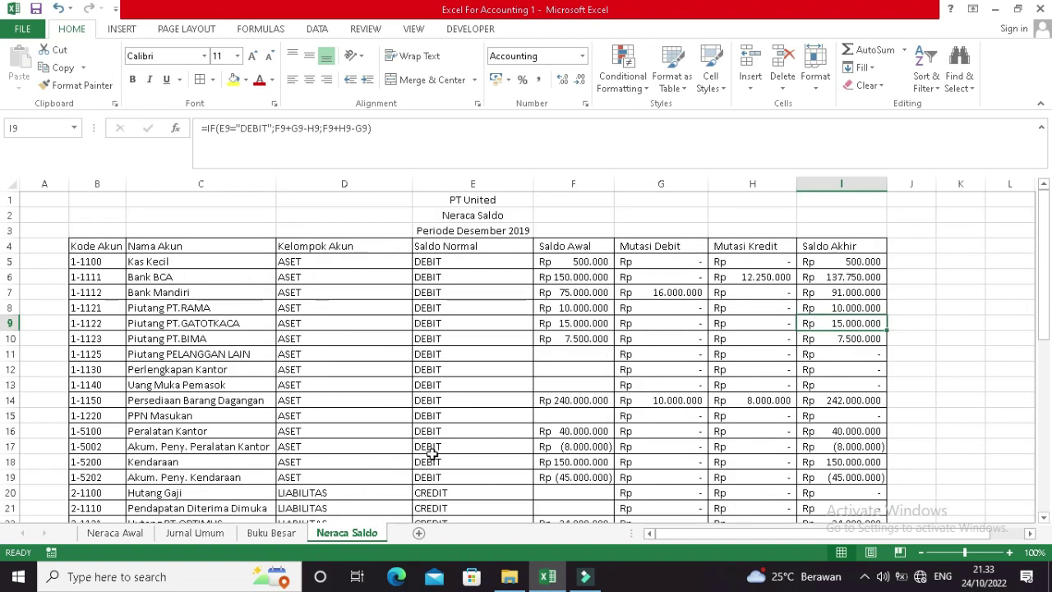
Compare Bank Mandiri's opening and closing balances in Buku Besar with its Saldo Awal and Saldo Akhir in Neraca Saldo.
left_click(272, 532)
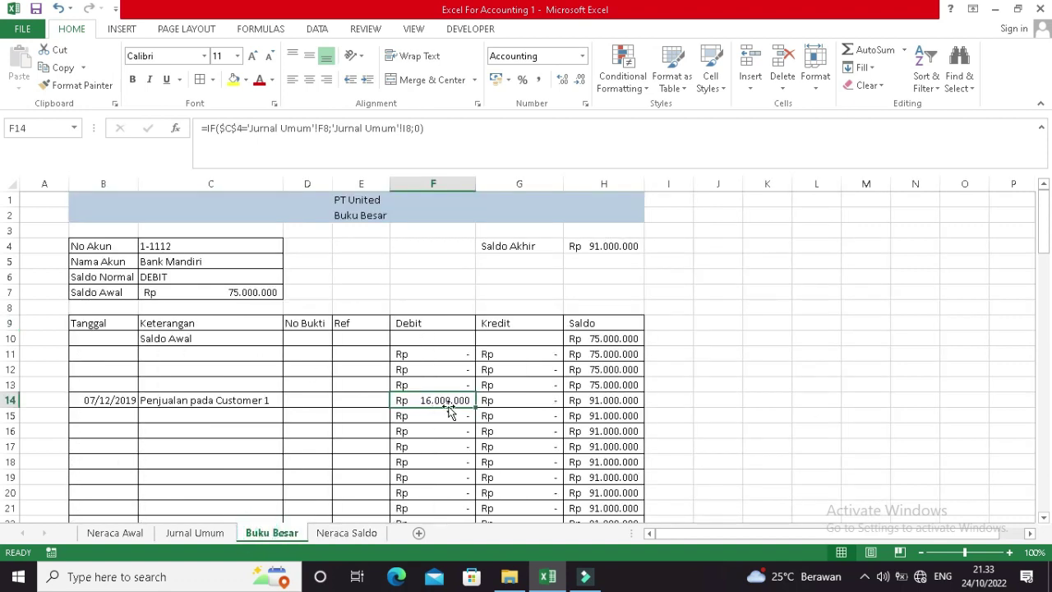
left_click(193, 259)
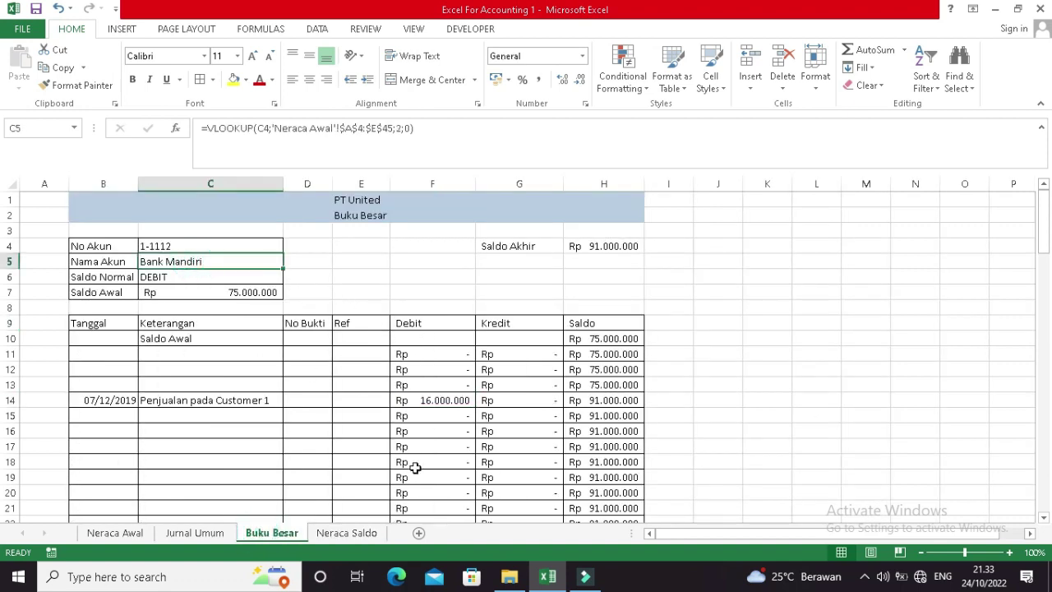
left_click(350, 538)
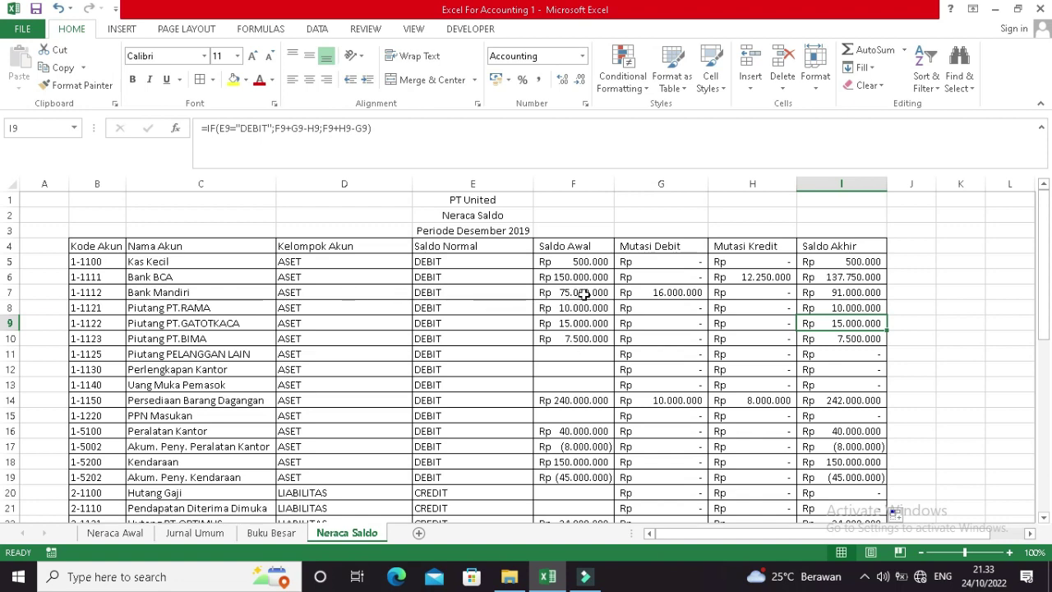
left_click(276, 533)
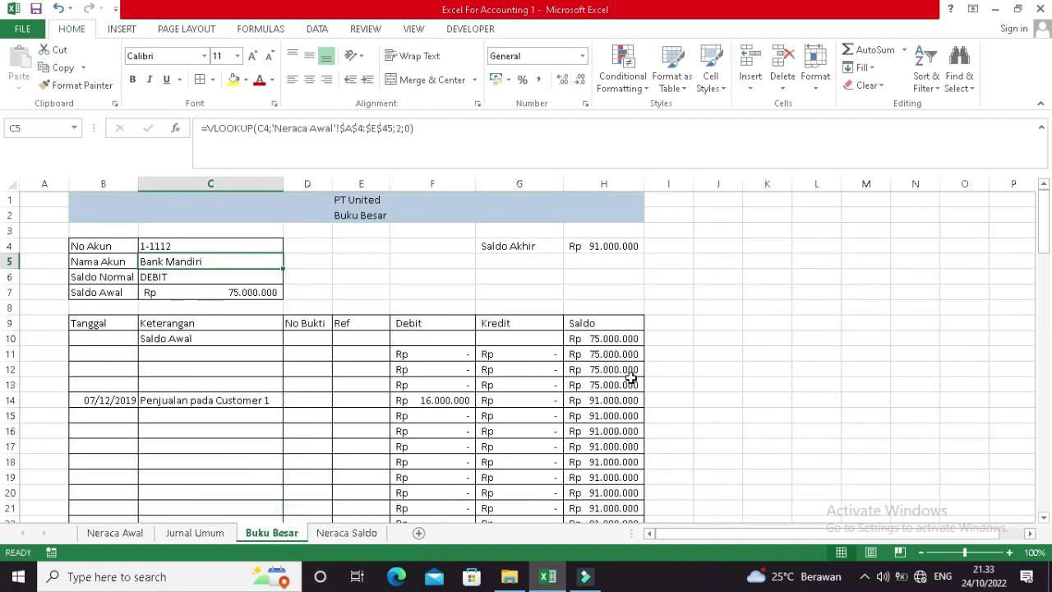
left_click(611, 402)
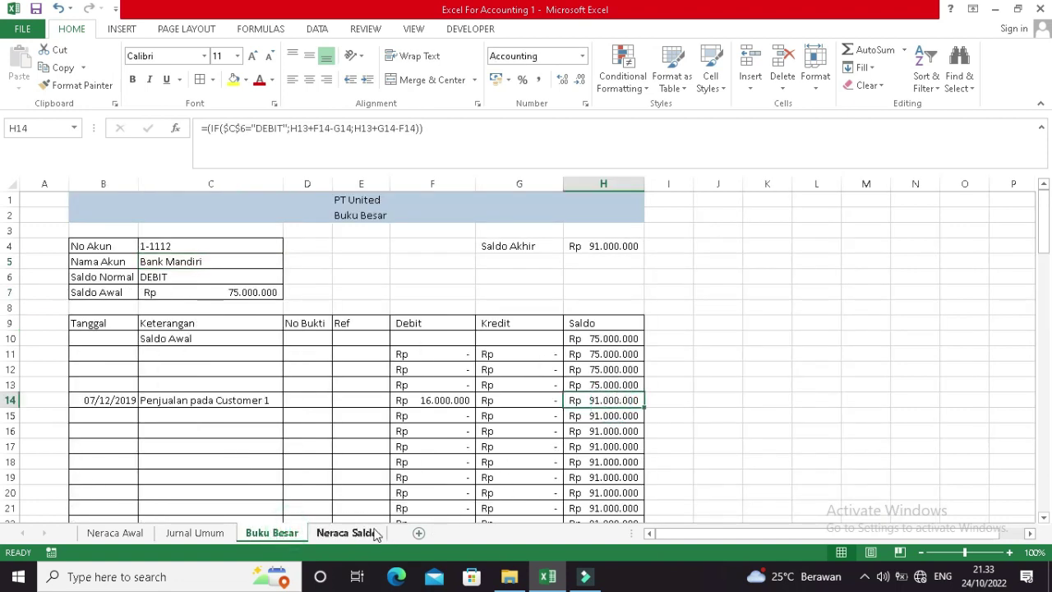
left_click(370, 533)
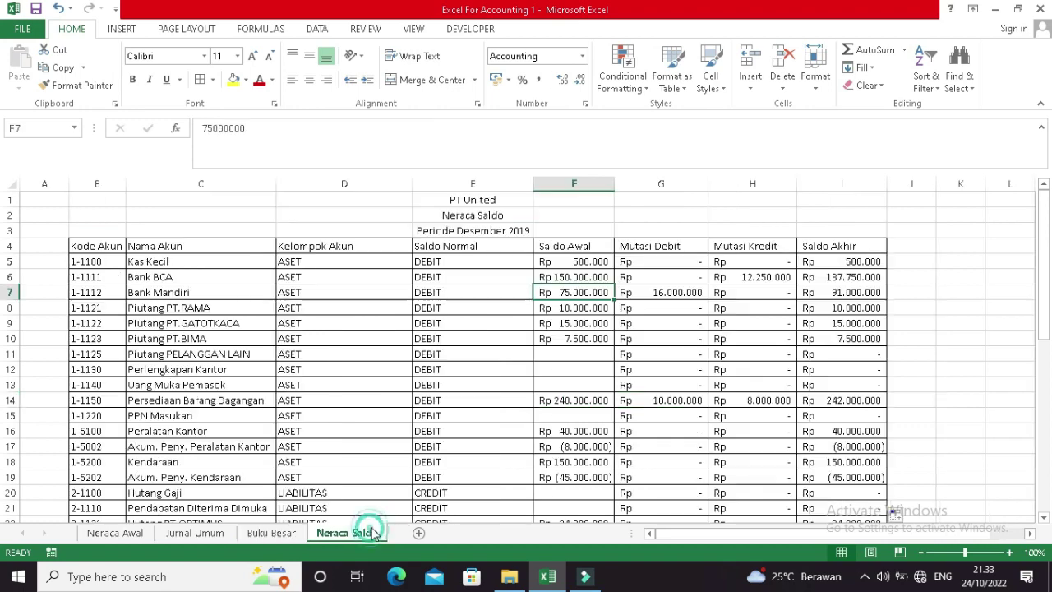
Check Bank Mandiri's Mutasi Debit in Neraca Saldo against the sum of Debit range F11:F105 in Buku Besar.
left_click(672, 293)
left_click(273, 533)
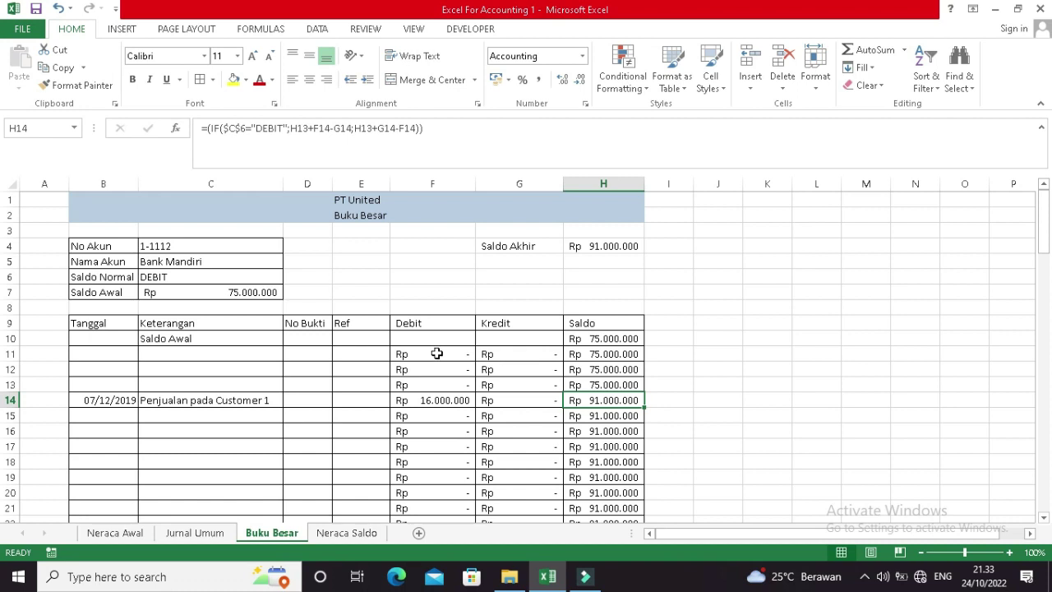
left_click_drag(447, 353, 419, 589)
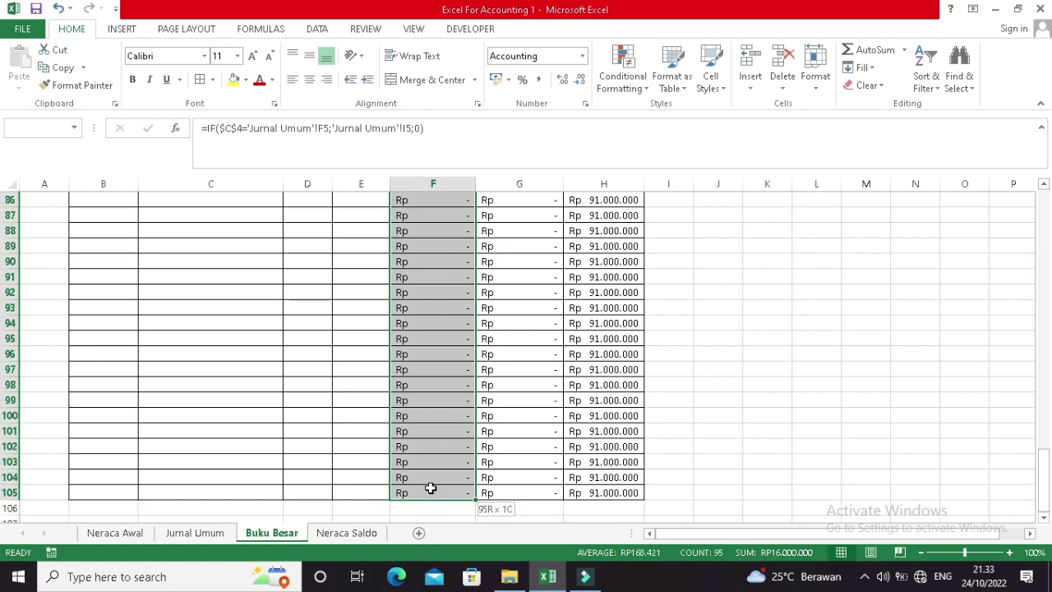
left_click_drag(430, 489, 441, 500)
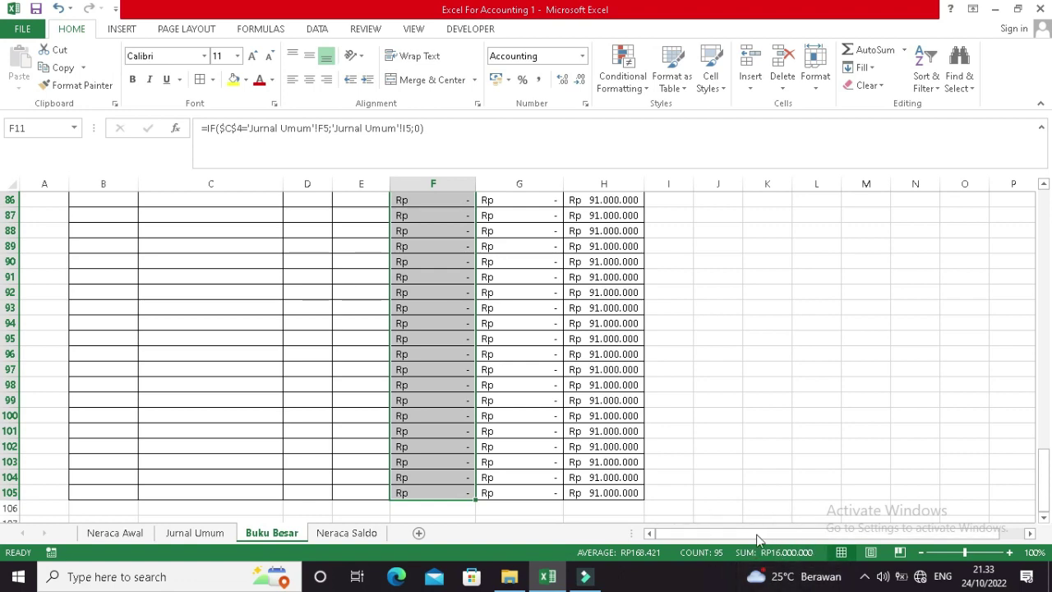
left_click(367, 534)
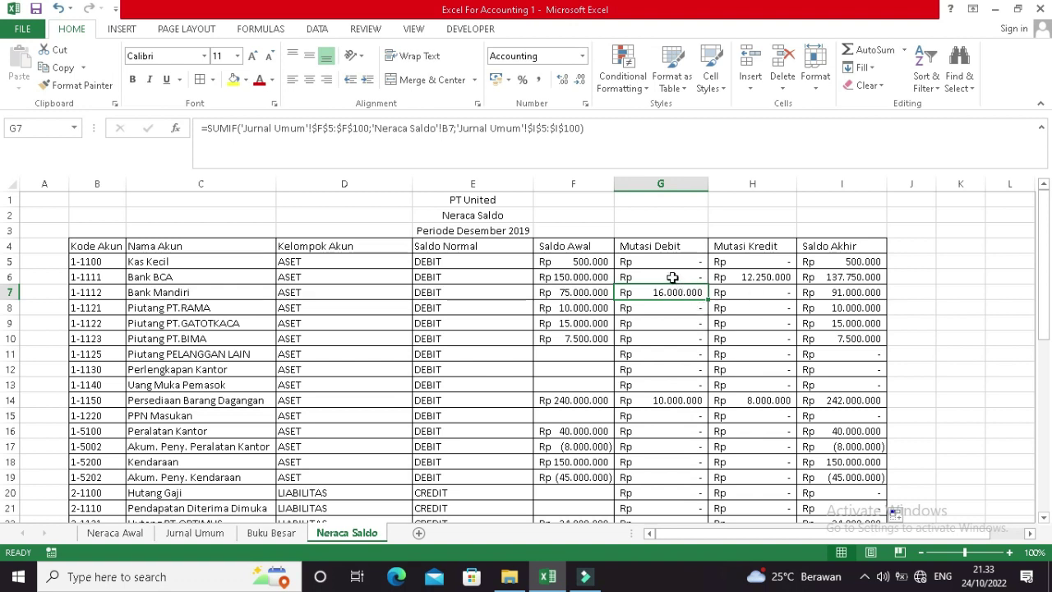
Switch the Buku Besar account number in C4 to 1-1150 to check the Persediaan Barang Dagangan row of Neraca Saldo.
left_click(191, 405)
left_click(594, 400)
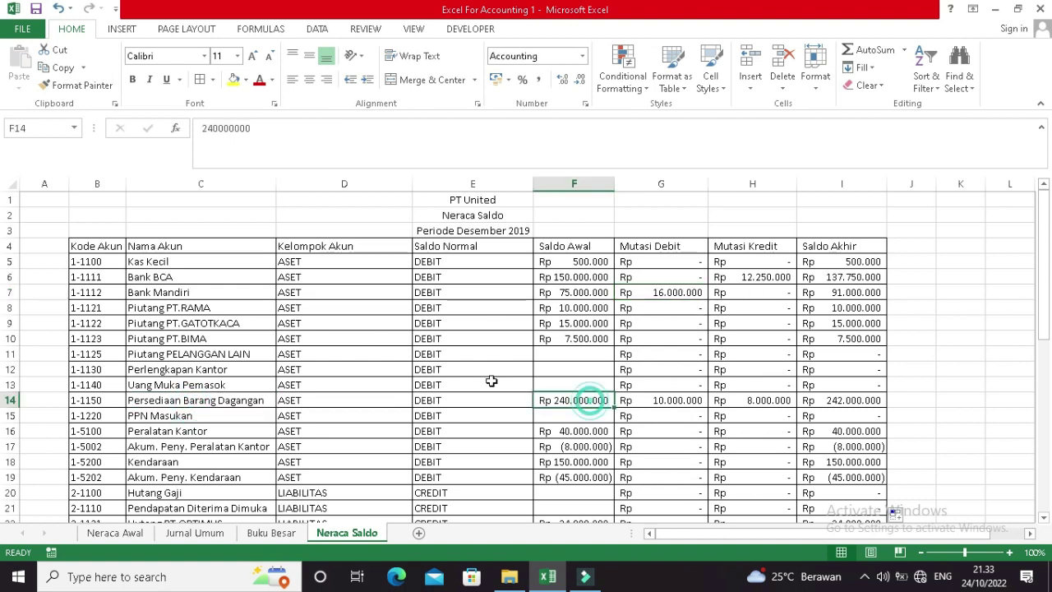
left_click(283, 534)
scroll(1042, 395, "up", 6)
left_click_drag(1041, 393, 1042, 193)
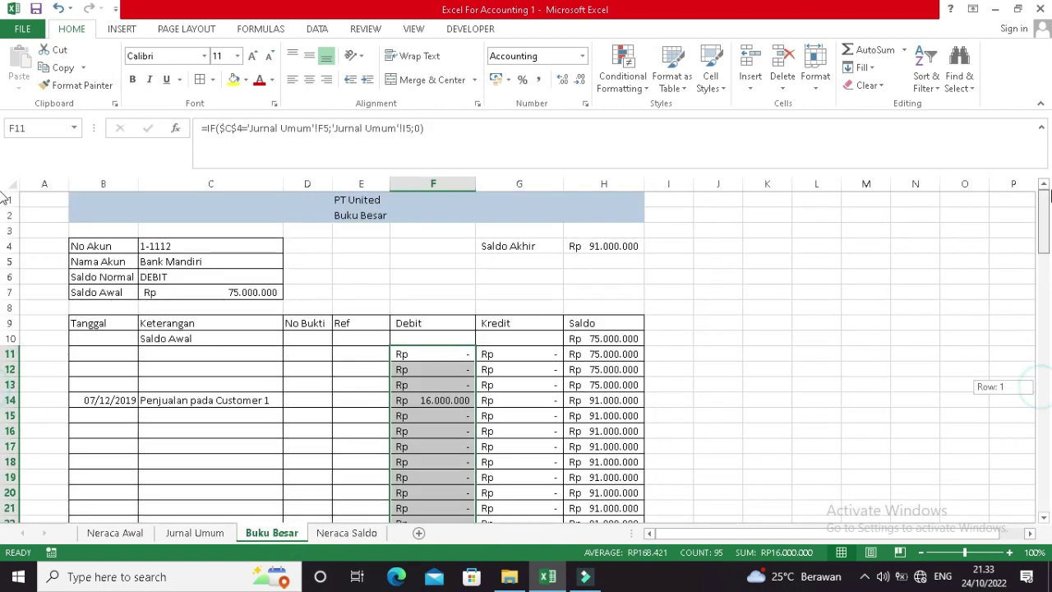
left_click(230, 261)
left_click(269, 247)
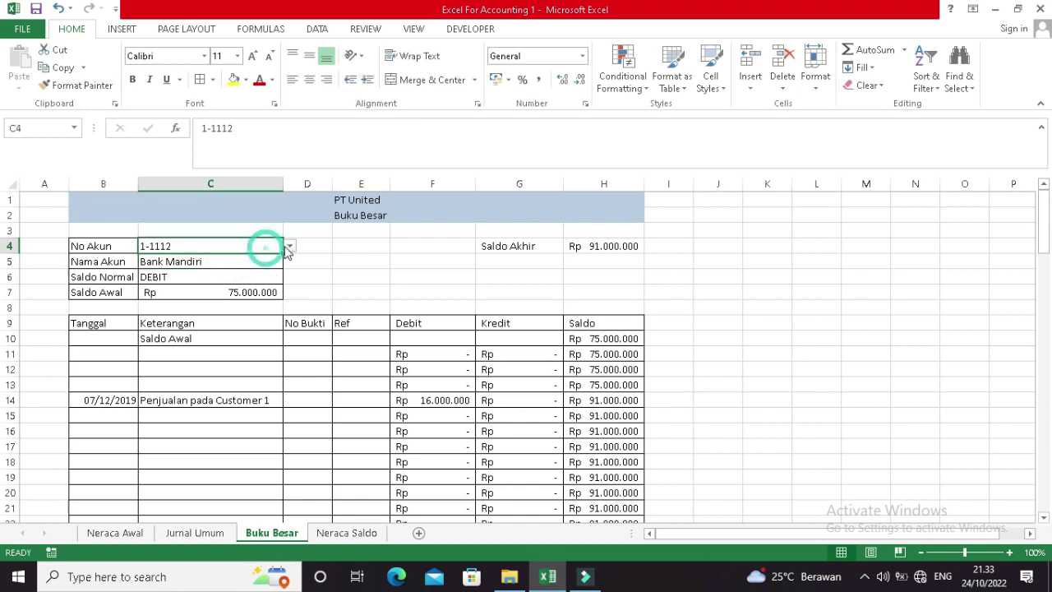
left_click(288, 246)
left_click(291, 328)
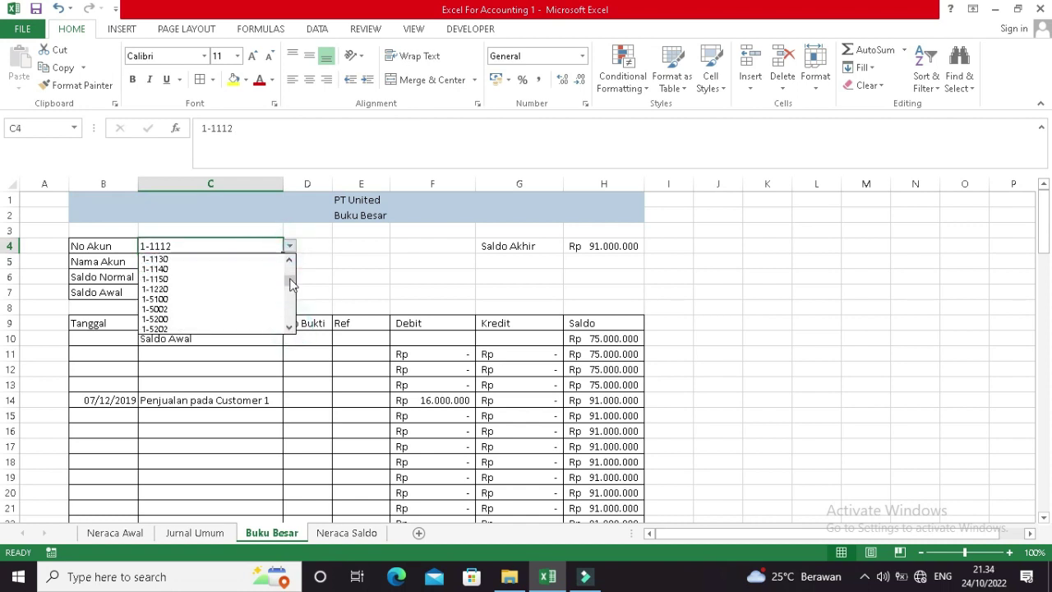
left_click(231, 283)
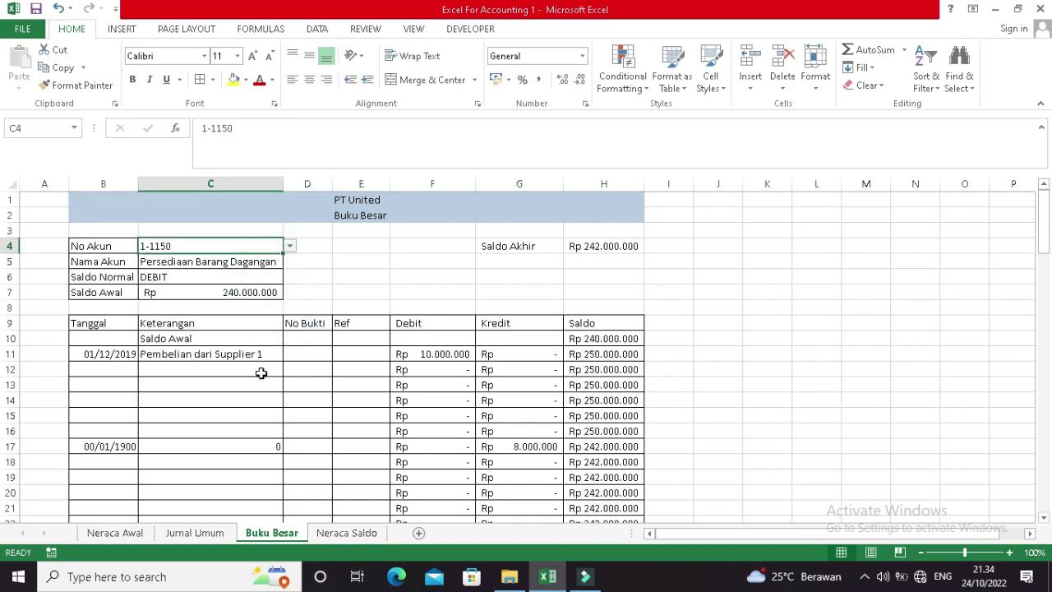
Check the sum of Debit range F11:F105 for account 1-1150 against its Mutasi Debit in Neraca Saldo.
left_click(261, 373)
scroll(427, 345, "down", 1)
left_click_drag(435, 308, 457, 488)
left_click(346, 532)
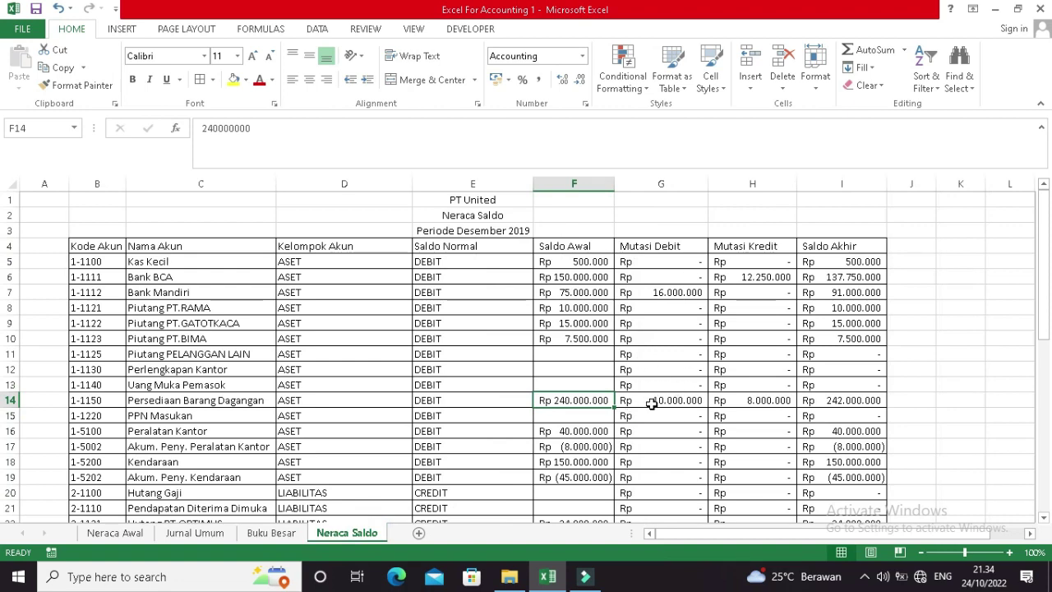
Check the sum of Kredit range G11:G105 in Buku Besar for account 1-1150 against its Mutasi Kredit in Neraca Saldo.
left_click(271, 533)
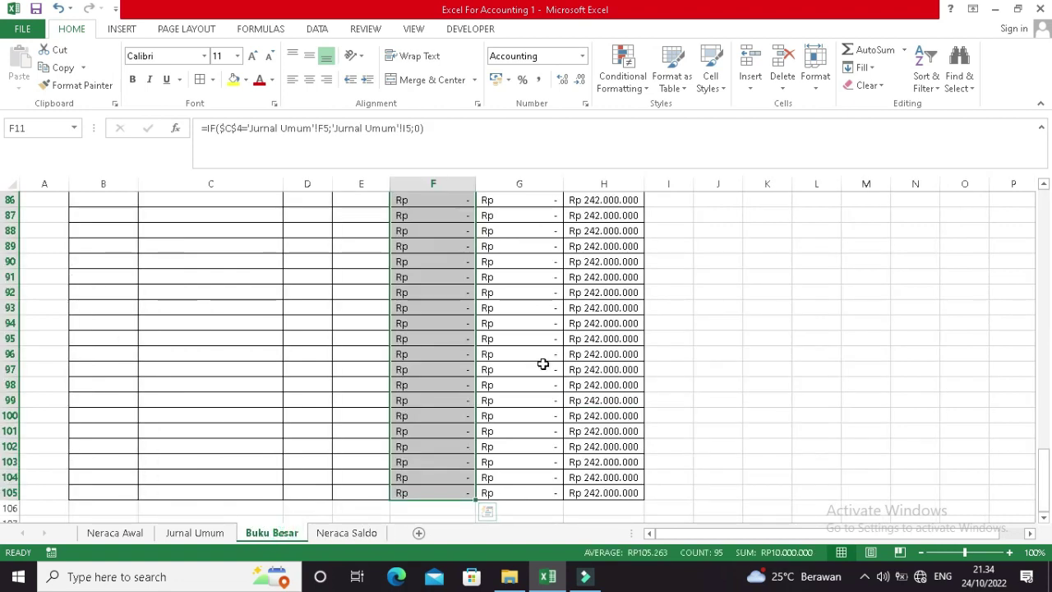
left_click(543, 364)
key("Left")
key("Up")
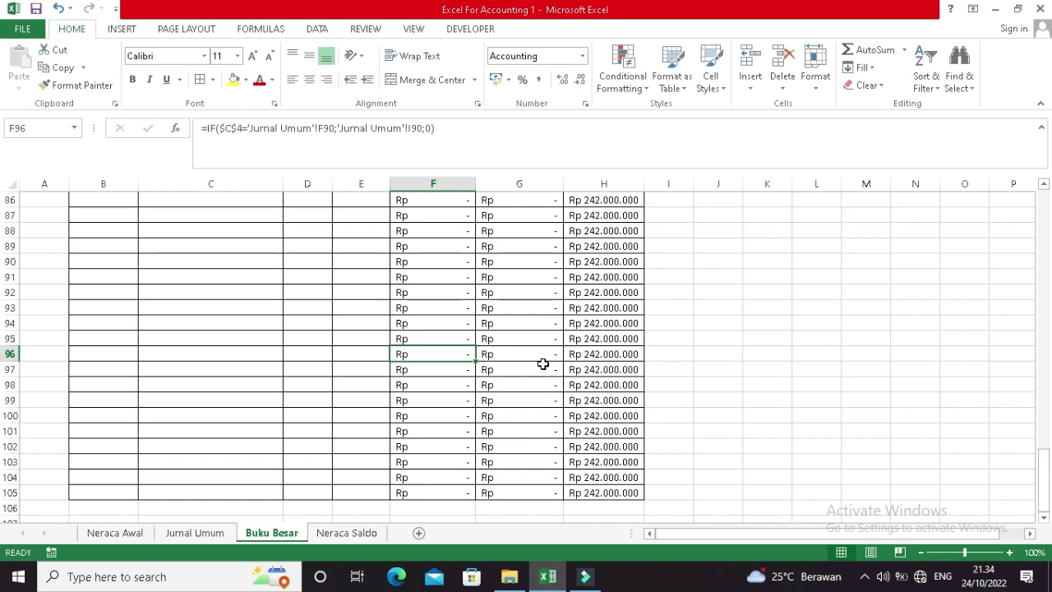
scroll(543, 364, "up", 20)
left_click(515, 340)
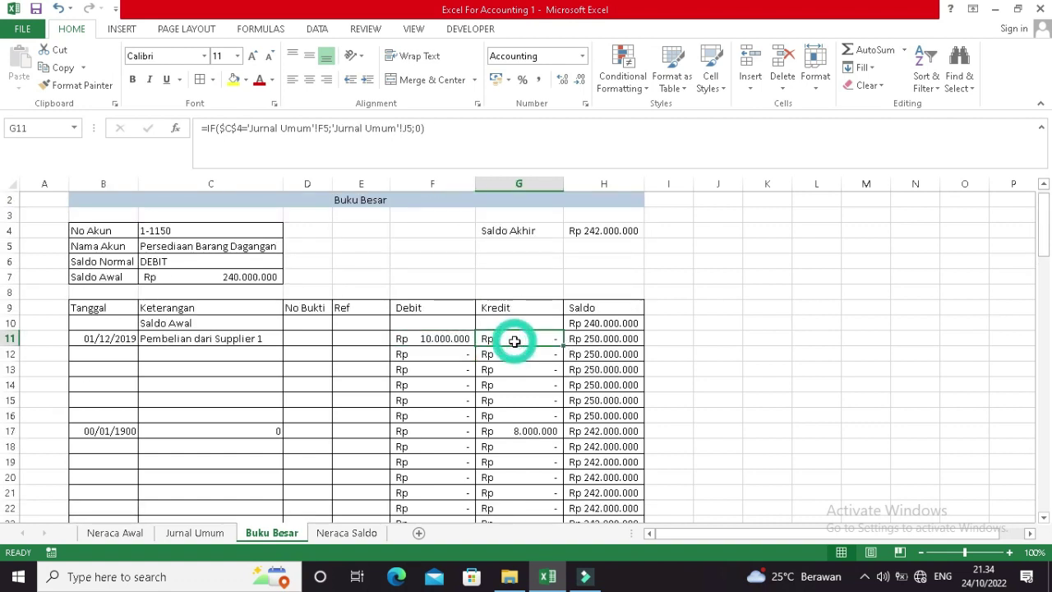
key("ctrl+shift+Down")
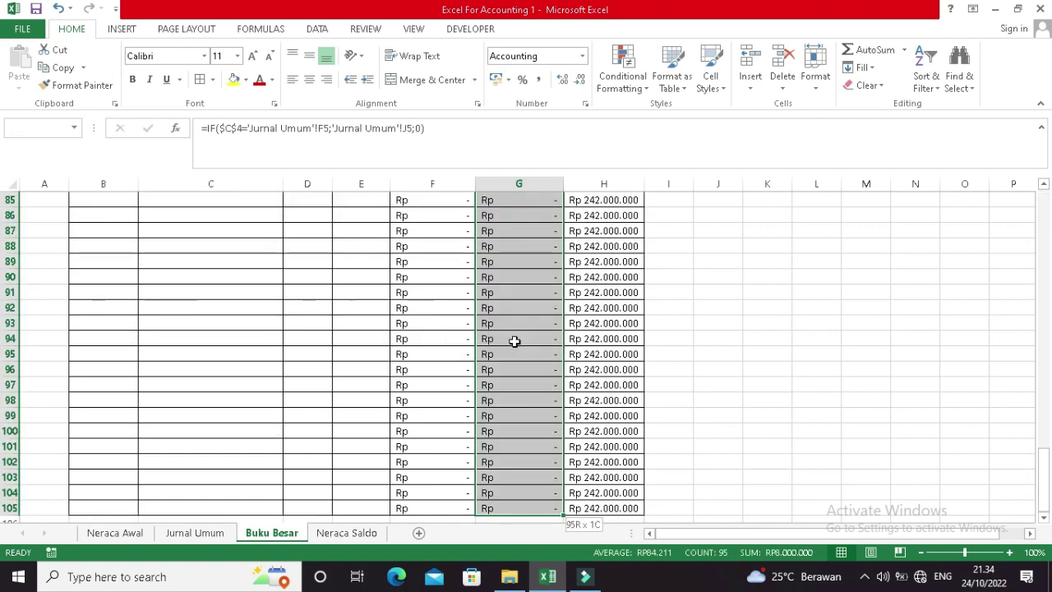
left_click(343, 533)
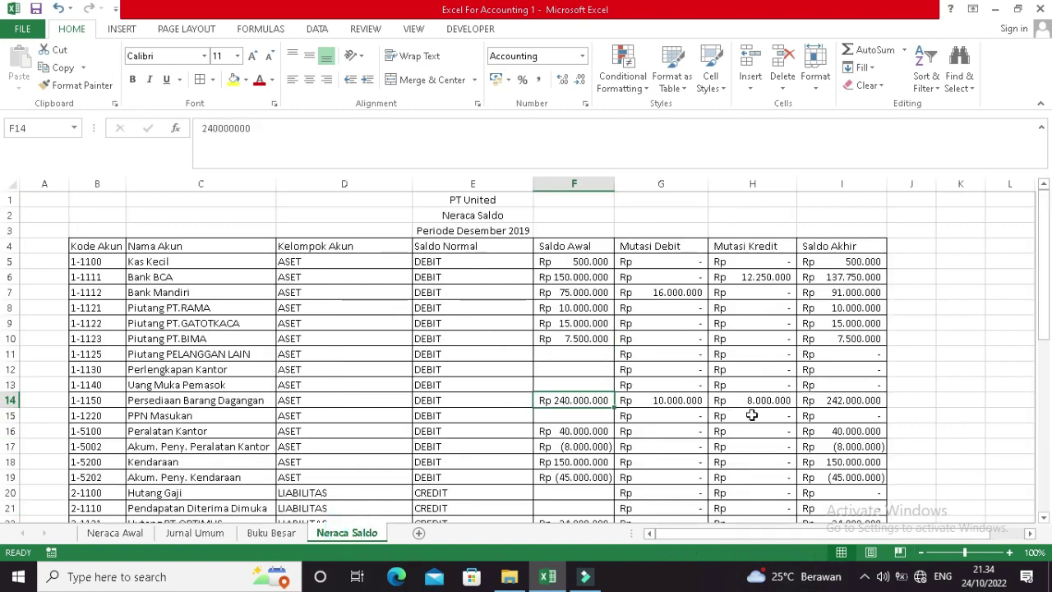
Compare the Buku Besar Saldo Akhir of account 1-1150 with cell I14 in Neraca Saldo.
left_click(271, 532)
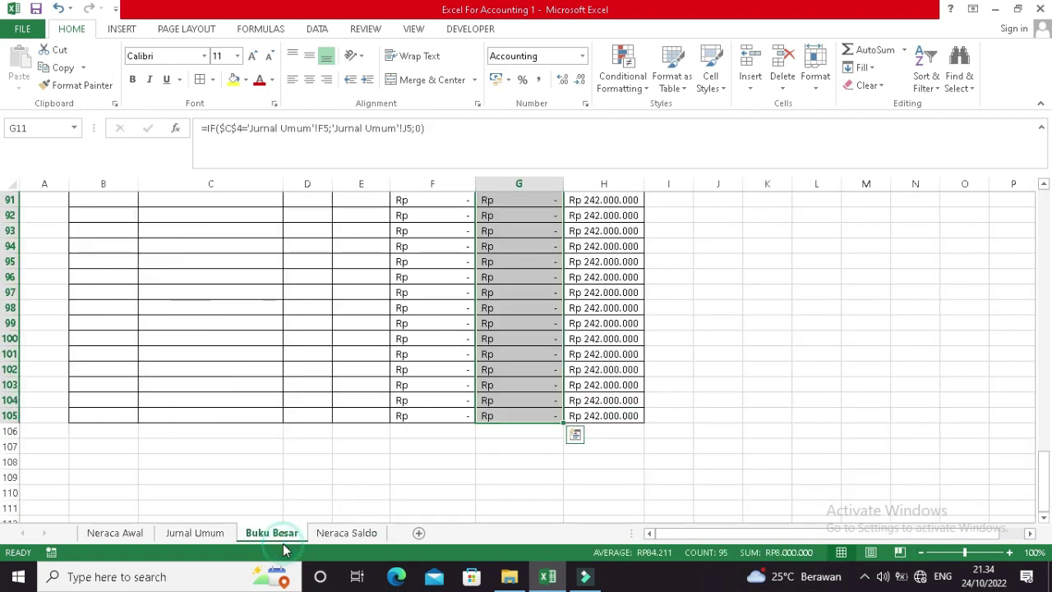
key("ctrl+Up")
scroll(370, 469, "up", 2)
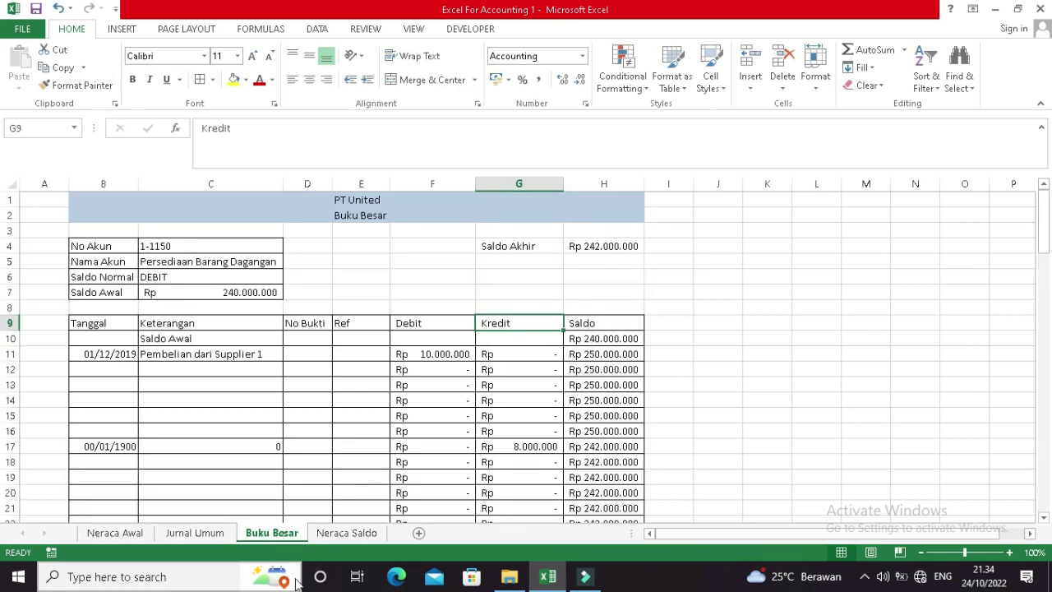
left_click(346, 532)
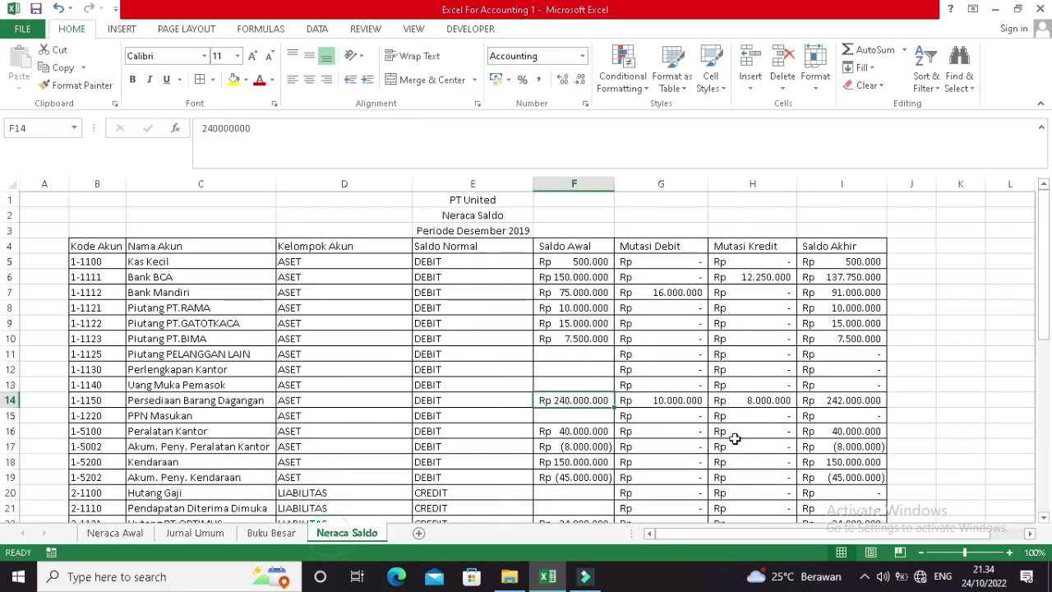
left_click(860, 398)
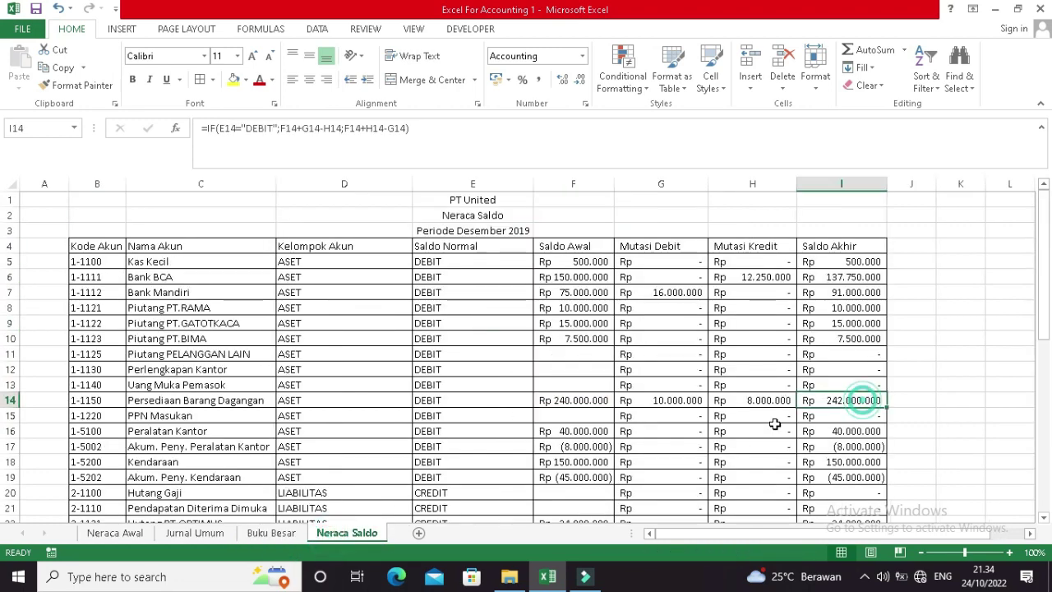
Switch the Buku Besar account number in C4 to 1-1100.
left_click(271, 532)
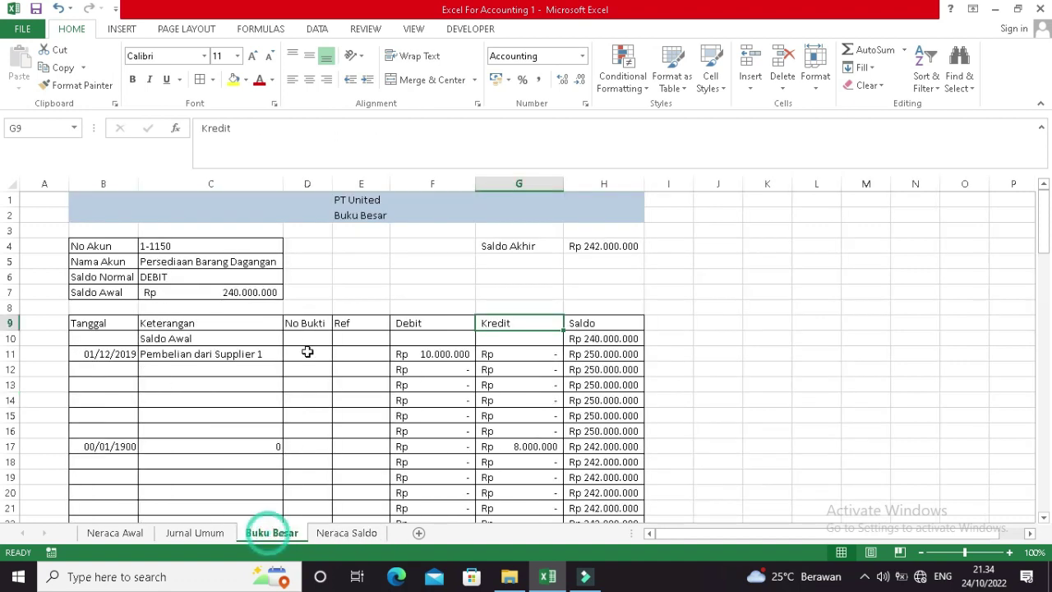
left_click(266, 292)
left_click(263, 247)
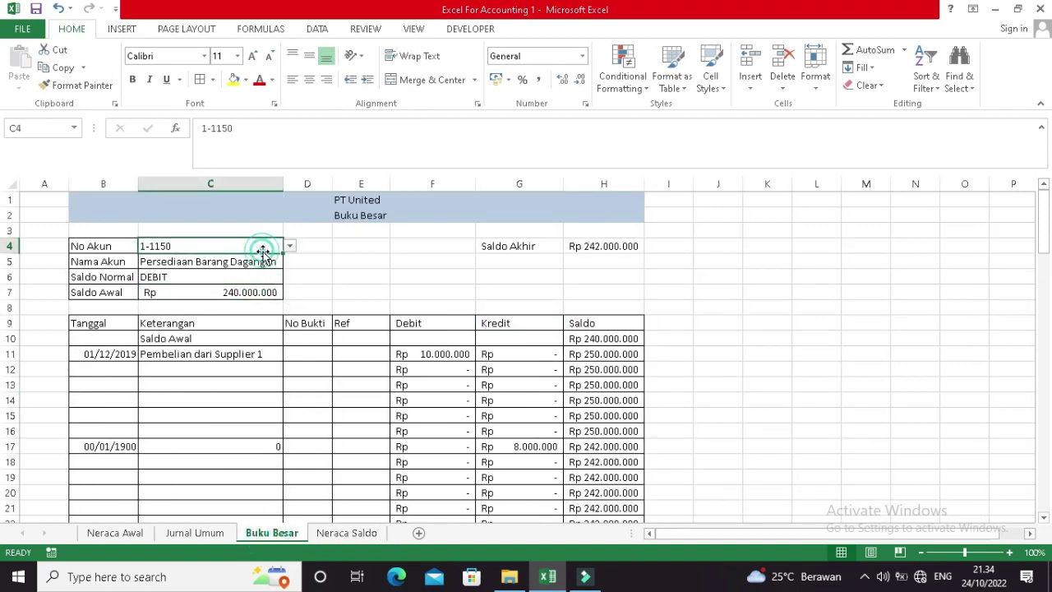
left_click(290, 246)
left_click(288, 287)
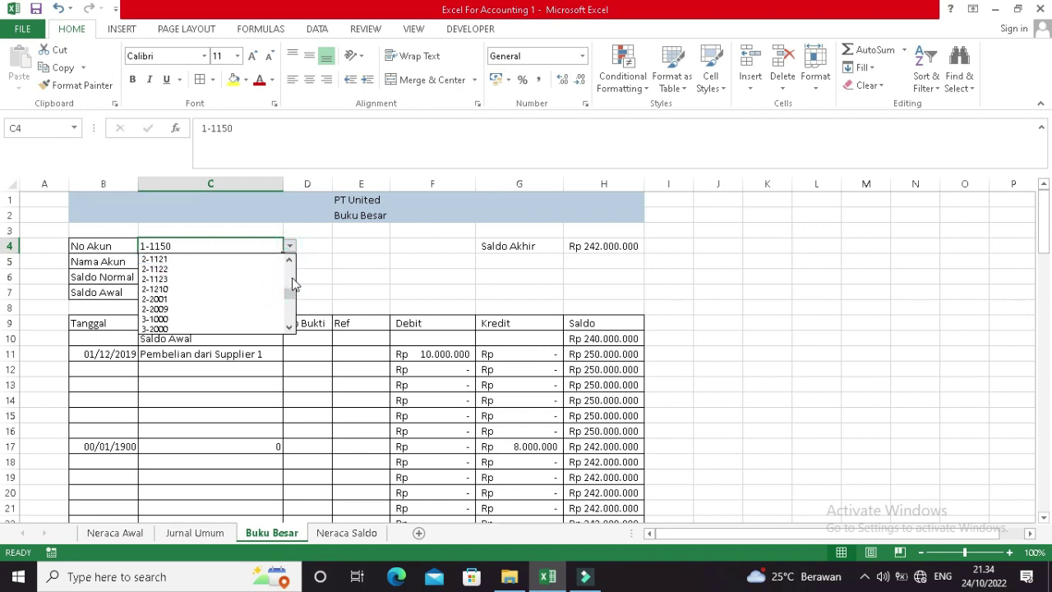
left_click_drag(289, 297, 286, 258)
left_click(272, 257)
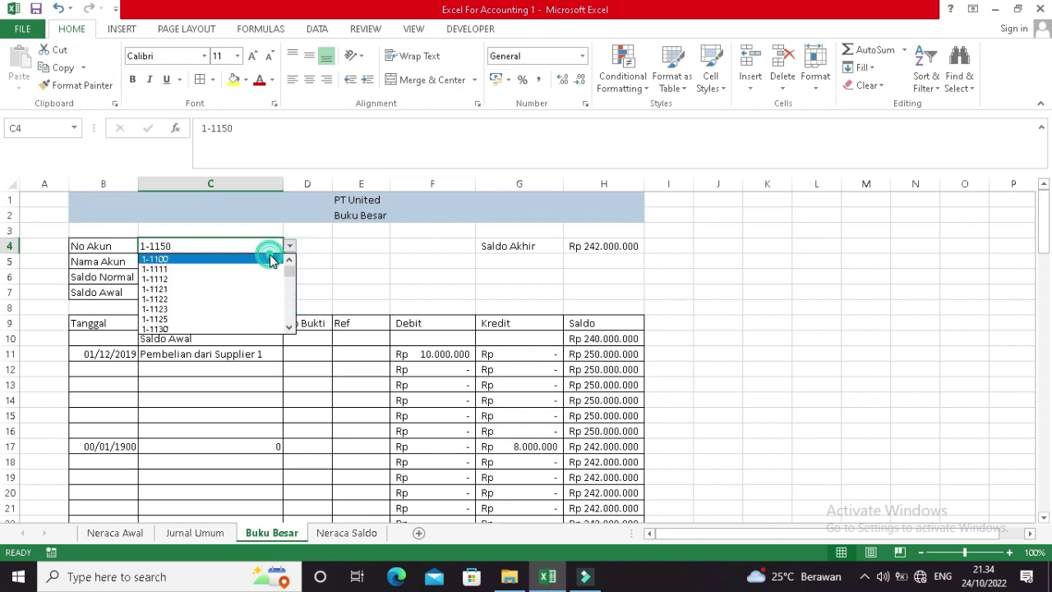
left_click(344, 258)
Set the Buku Besar account number in C4 to 1-1111 and compare the ledger's balances with the Neraca Saldo table.
left_click(268, 247)
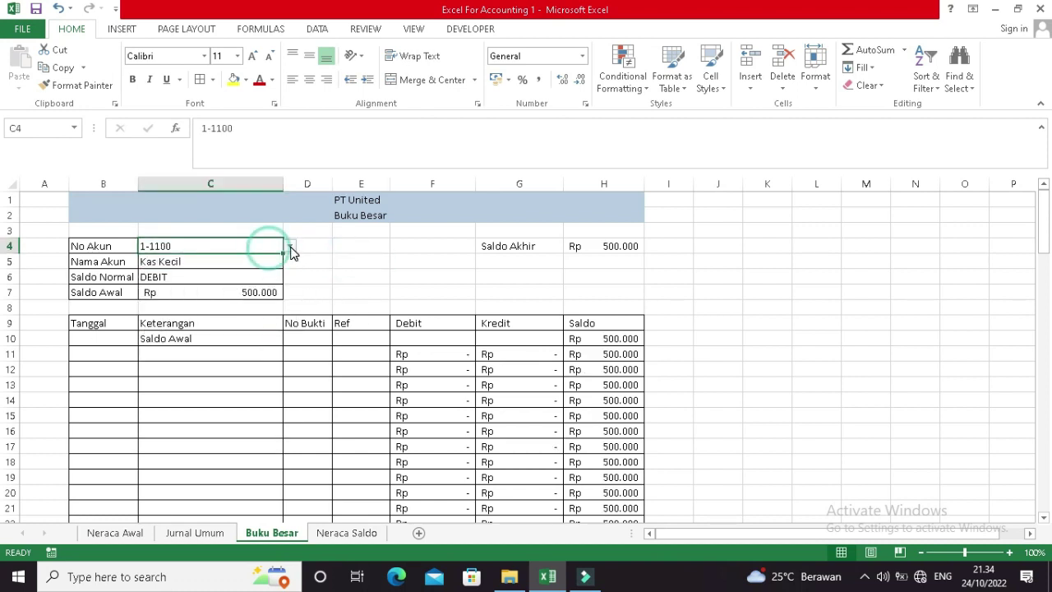
left_click(289, 245)
left_click(270, 264)
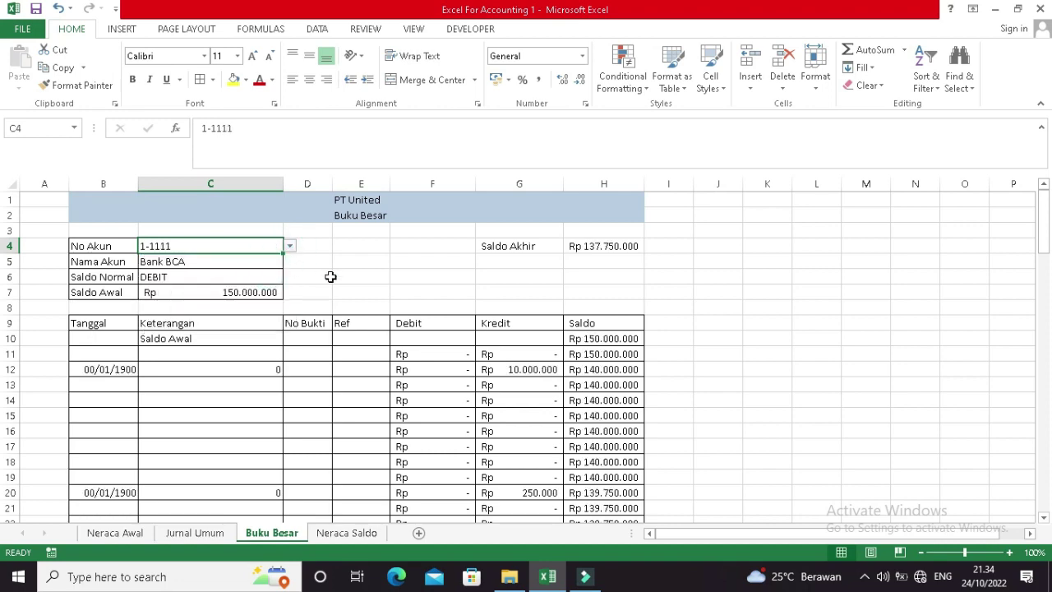
left_click(337, 533)
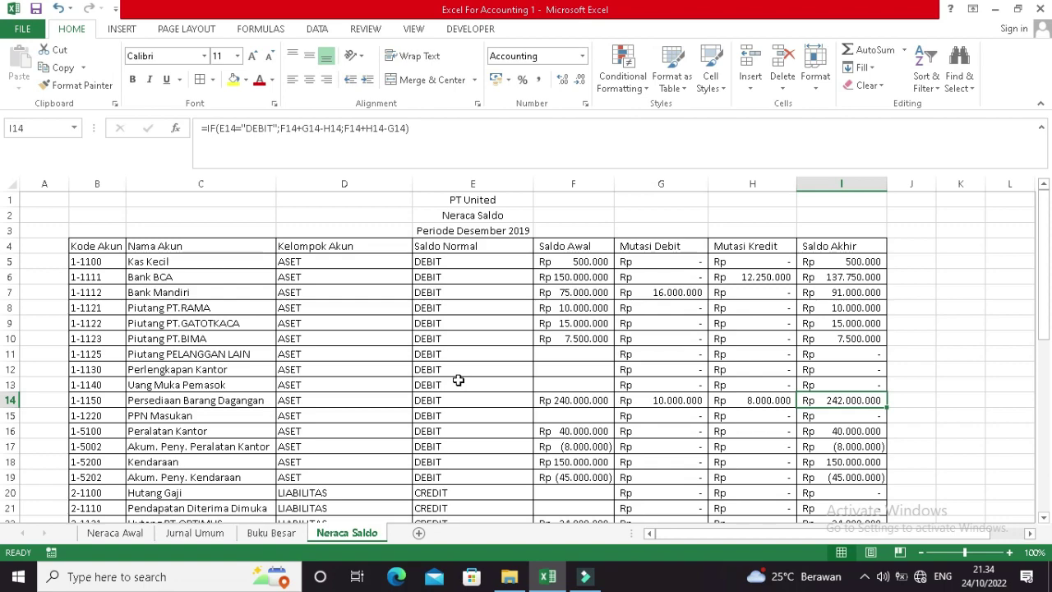
scroll(458, 379, "down", 4)
scroll(457, 379, "up", 4)
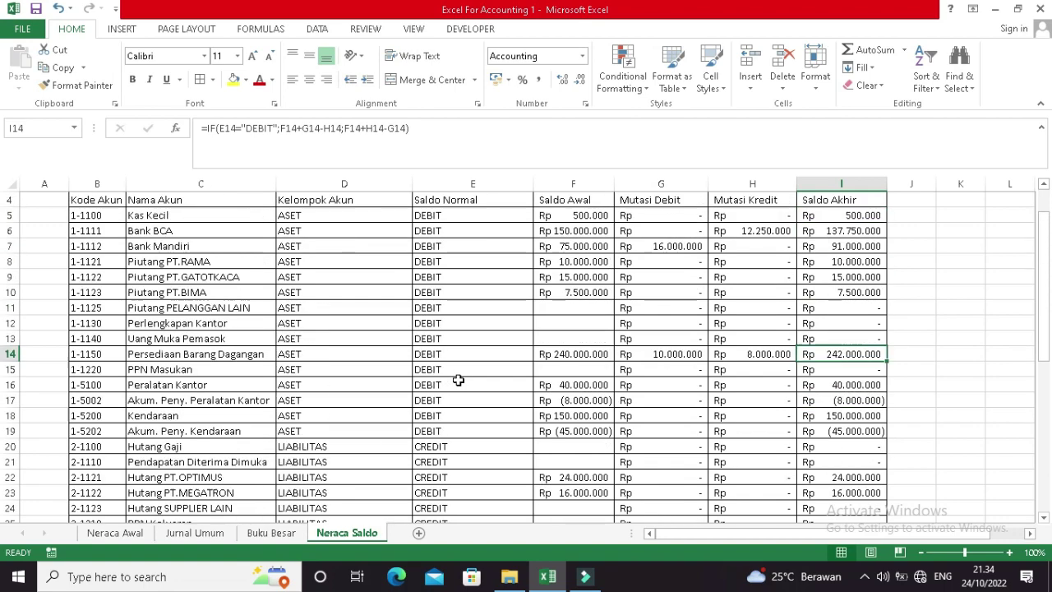
scroll(457, 379, "down", 3)
scroll(458, 379, "up", 3)
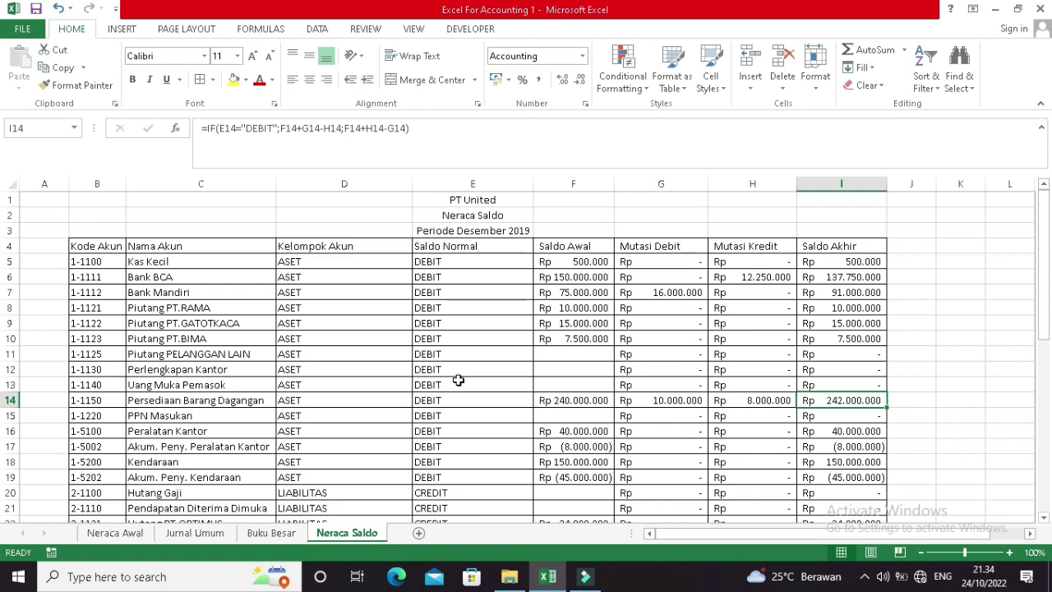
Add a new blank worksheet after the Neraca Saldo sheet.
left_click(419, 534)
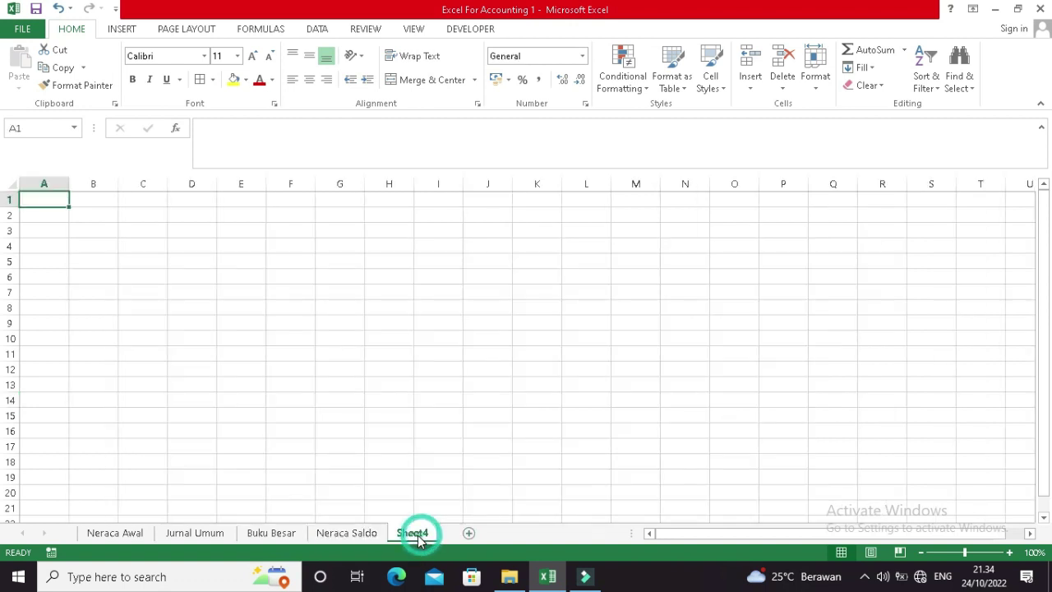
Rename the new blank sheet Sheet4 as Laporan Laba Rugi.
right_click(417, 534)
left_click(481, 391)
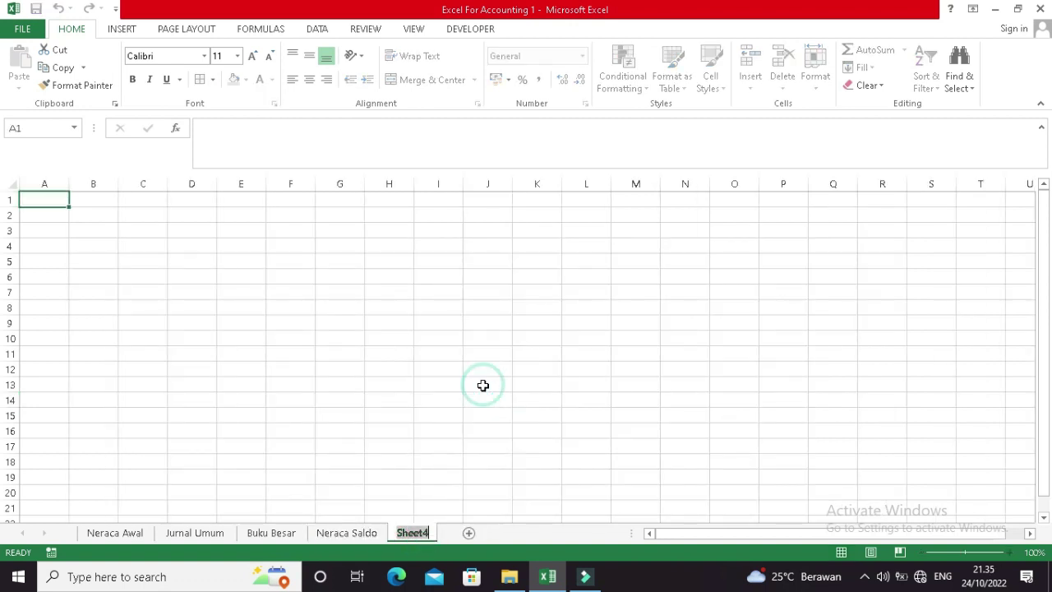
type("Laporan La")
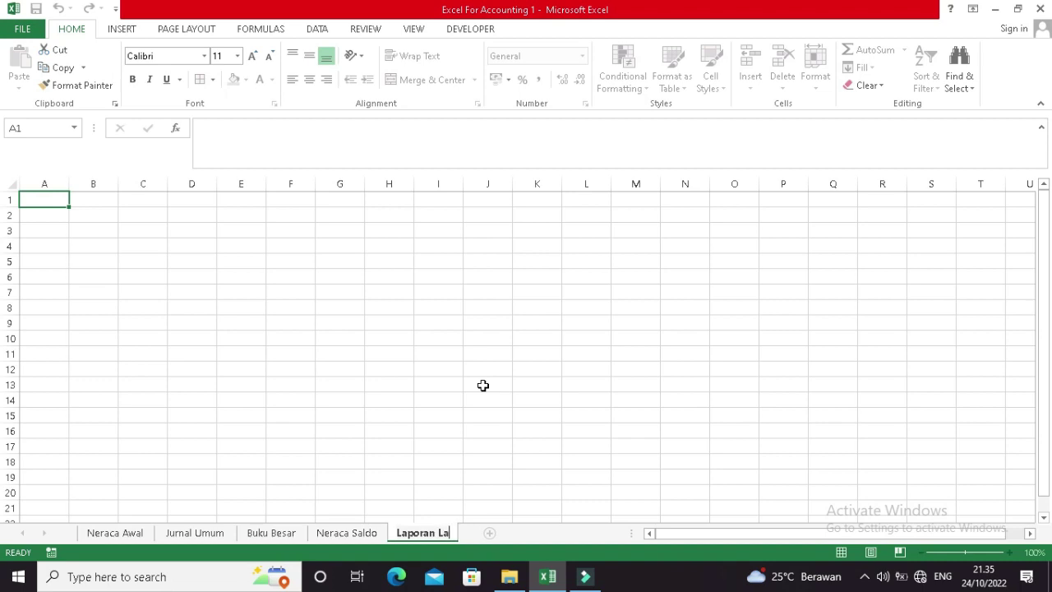
type("ba Rugi")
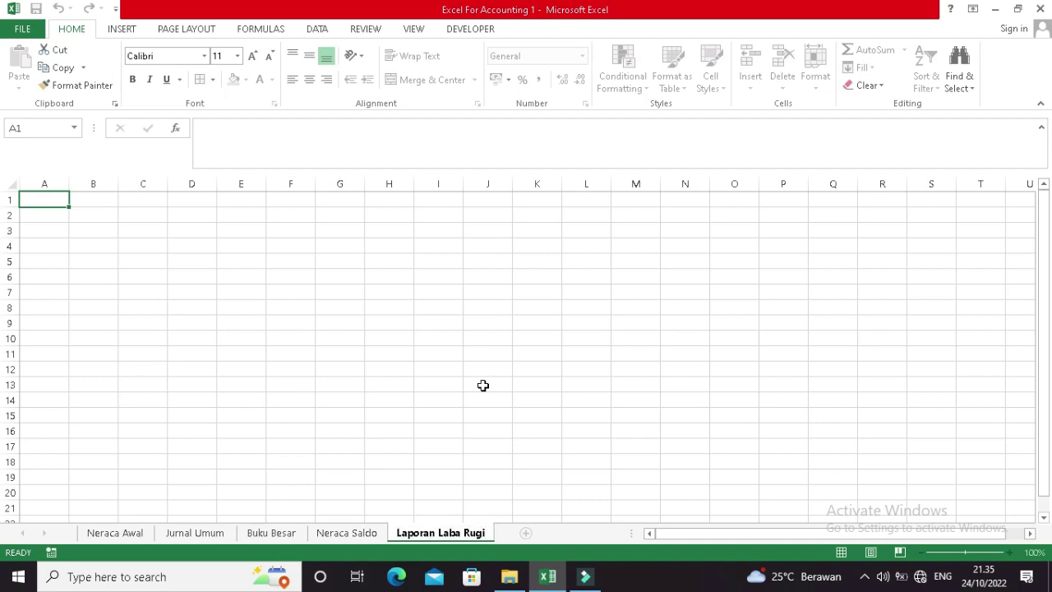
key("Return")
Add another worksheet after Laporan Laba Rugi and name it Laporan Perubahan Ekuitas.
left_click(527, 535)
right_click(530, 535)
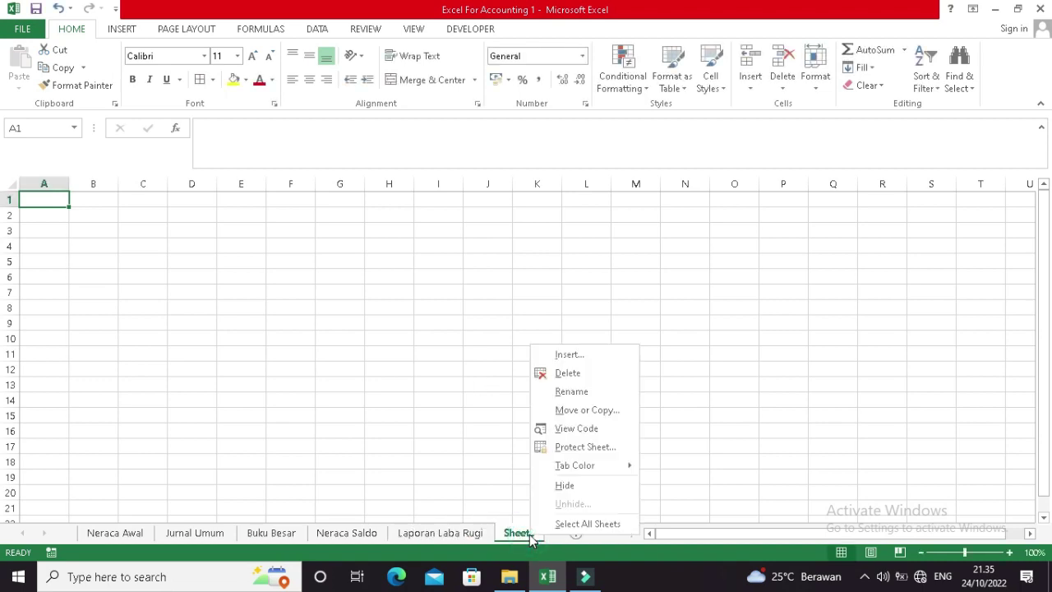
left_click(578, 392)
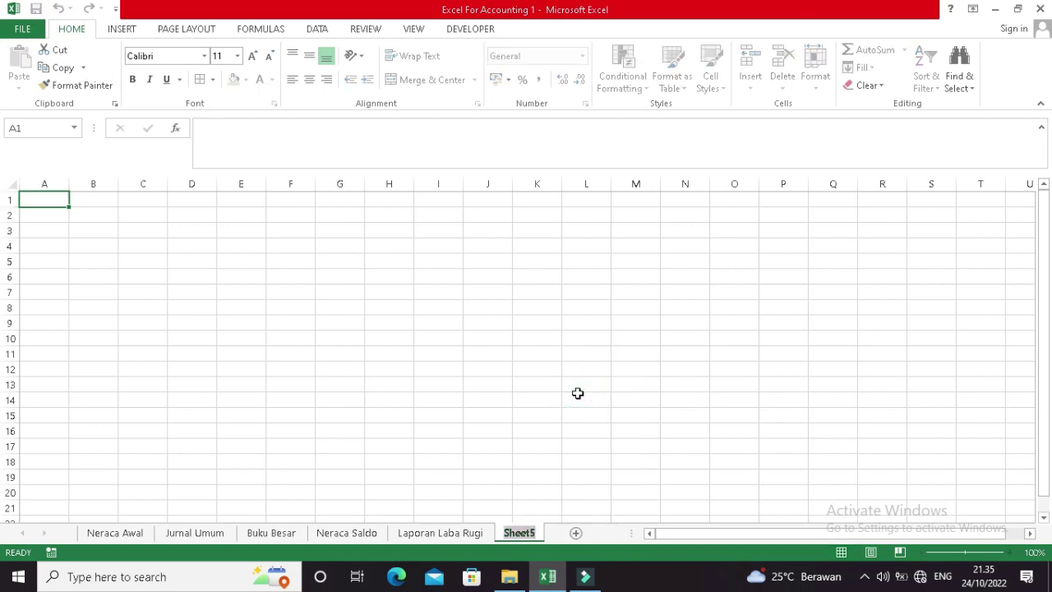
type("Laporan Peru")
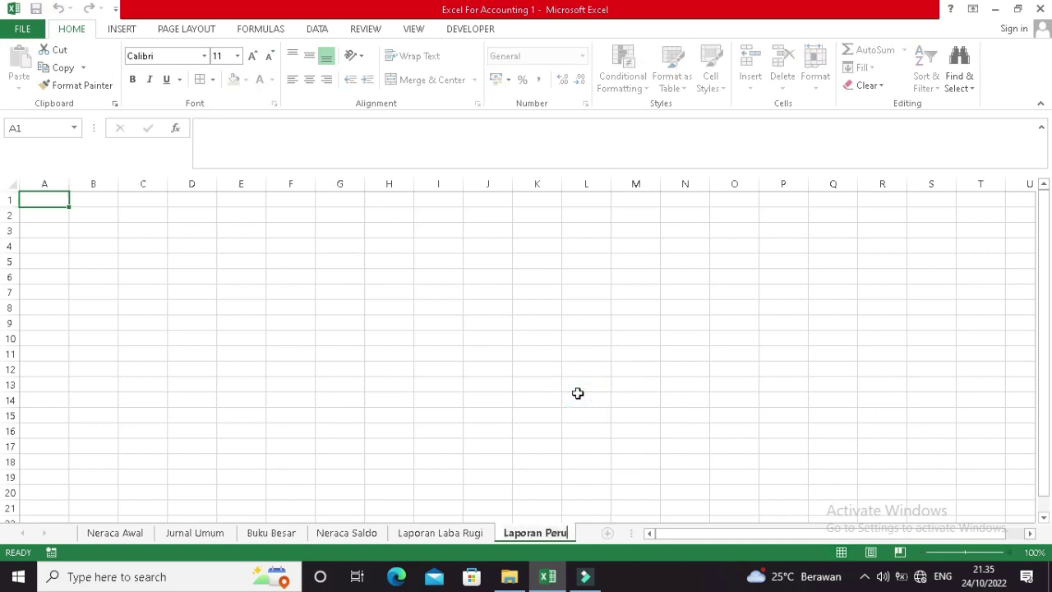
type("bahan Ekuitas")
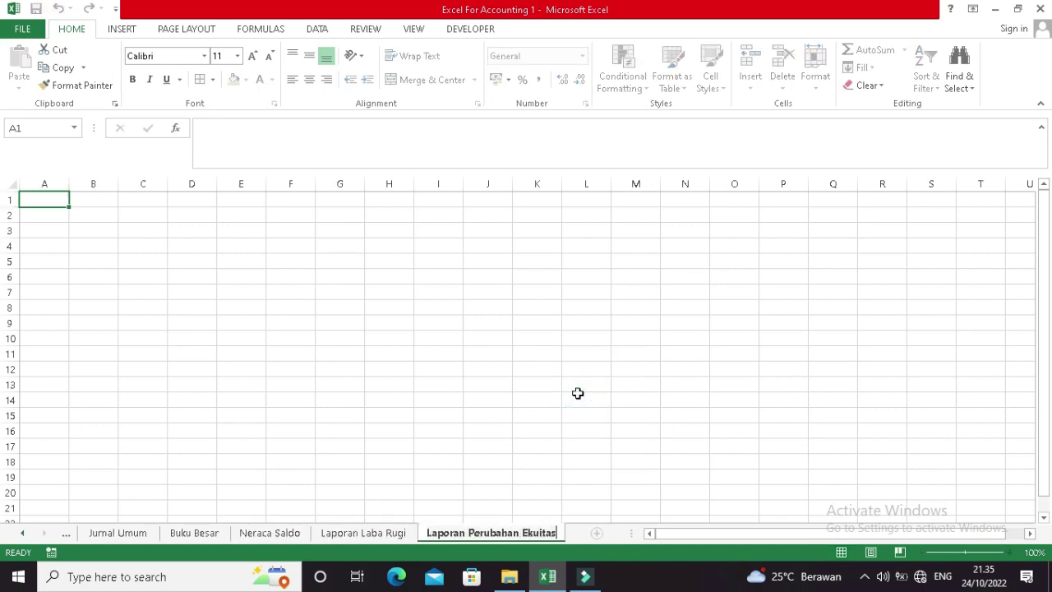
key("Return")
Add a worksheet after Laporan Perubahan Ekuitas and name it Laporan Posisi Keuangan.
left_click(596, 533)
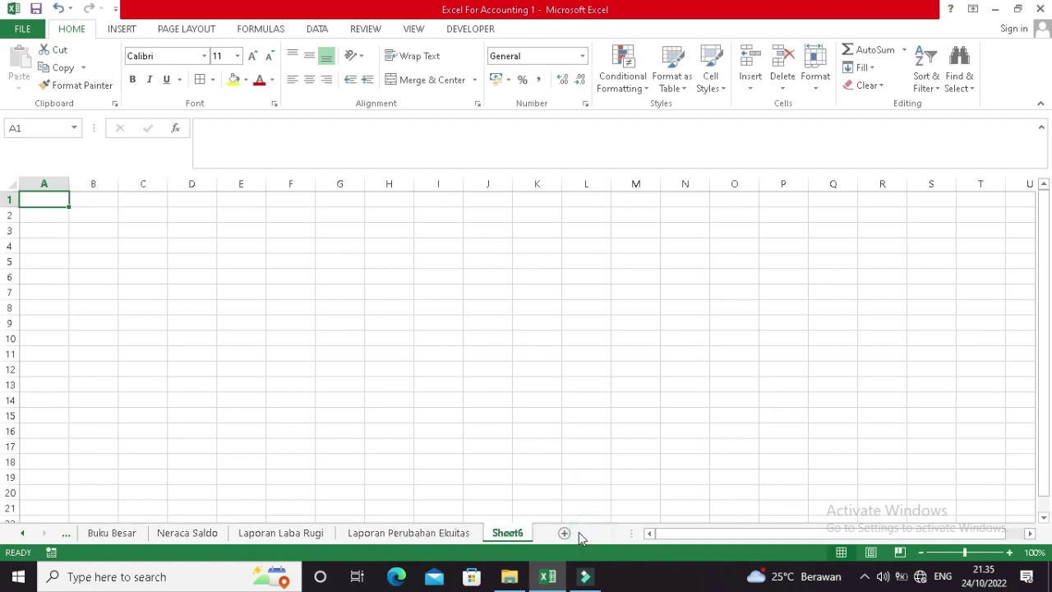
right_click(525, 533)
left_click(569, 383)
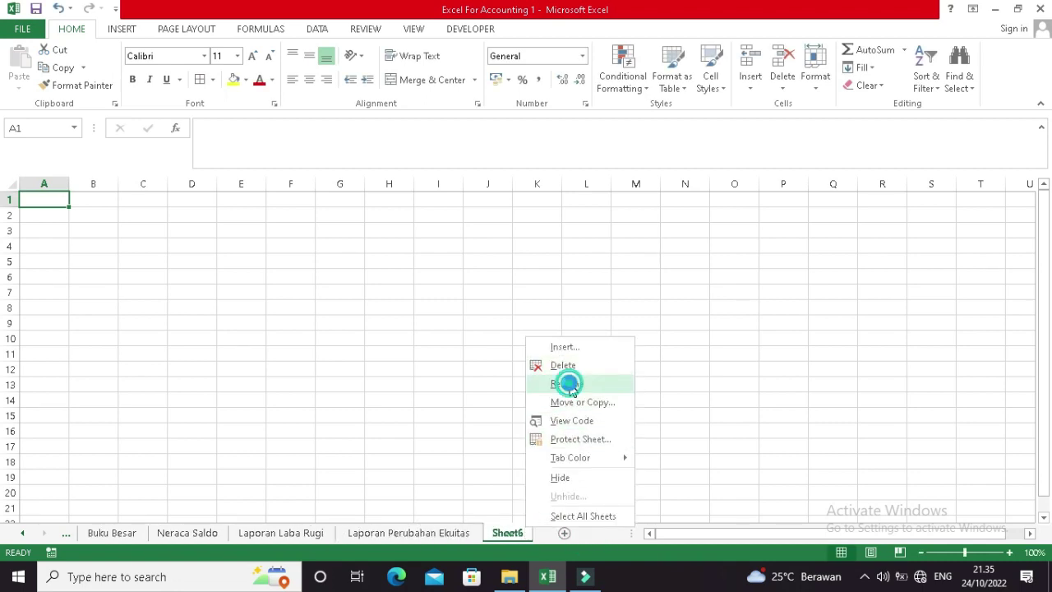
type("Laporan ")
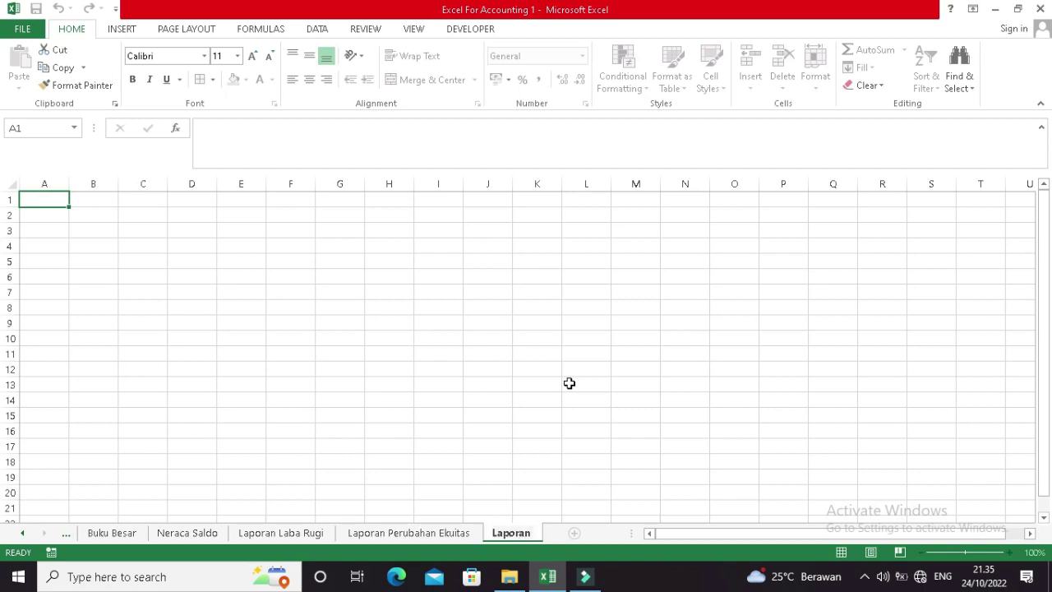
type("Posisi Keuangan")
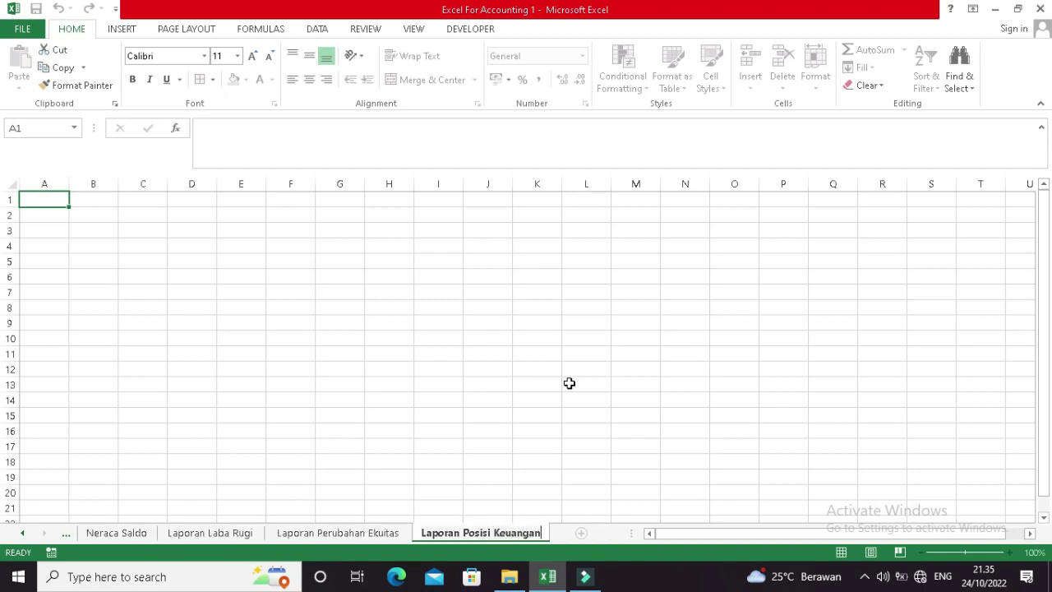
key("Return")
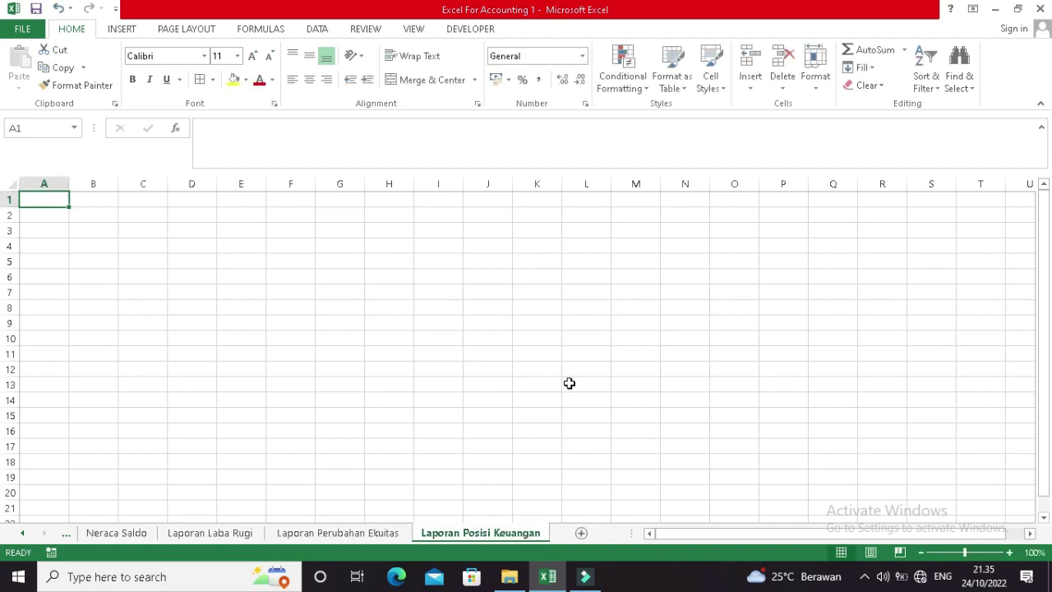
Review the Neraca Saldo table and look through the new Laporan Laba Rugi and Laporan Perubahan Ekuitas sheets.
left_click(23, 533)
left_click(23, 533)
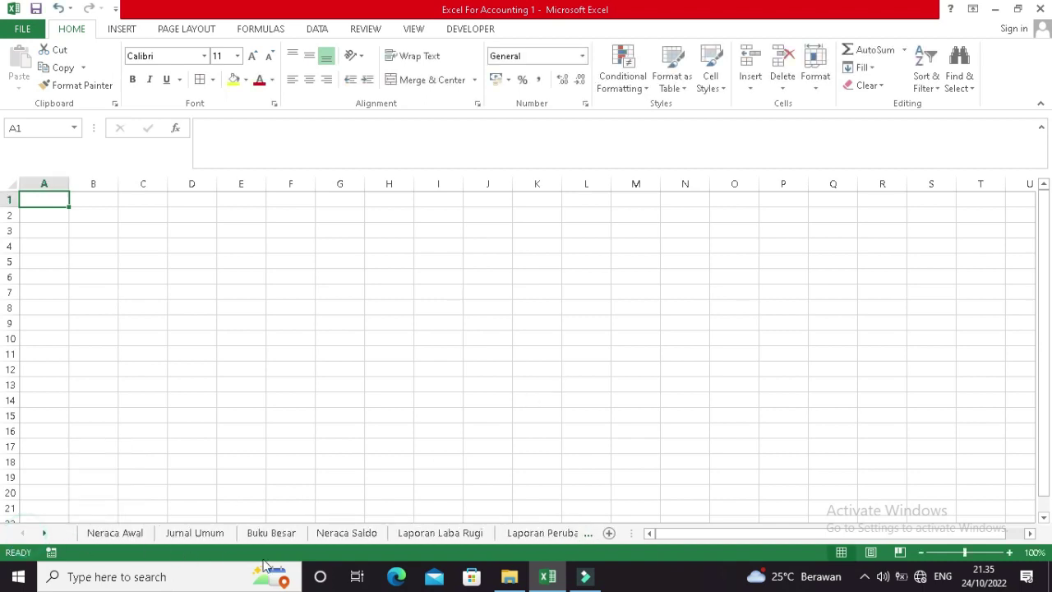
left_click(346, 534)
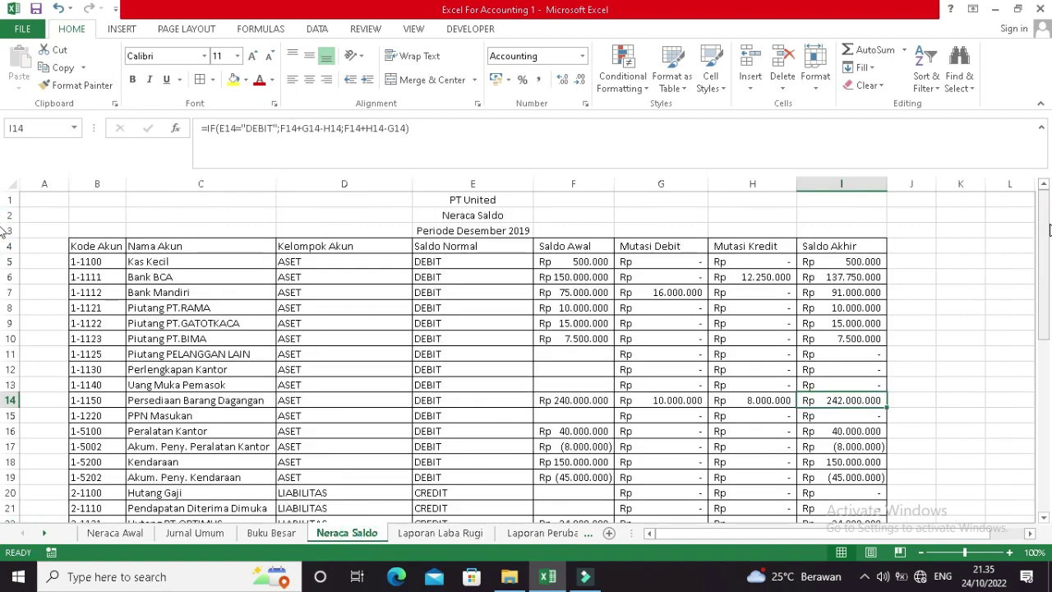
left_click_drag(1045, 232, 896, 460)
left_click(445, 534)
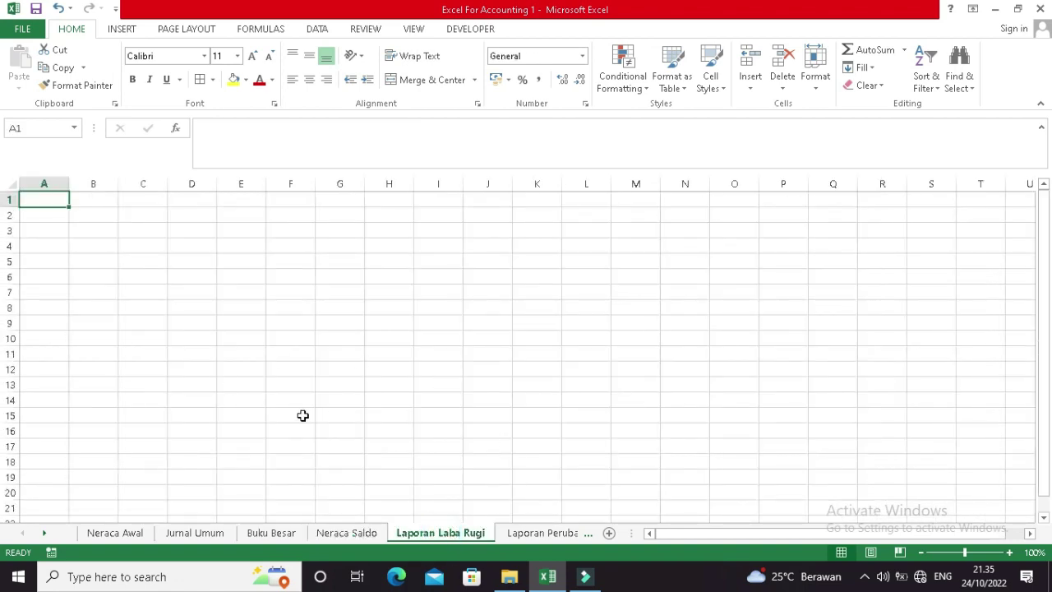
left_click(526, 533)
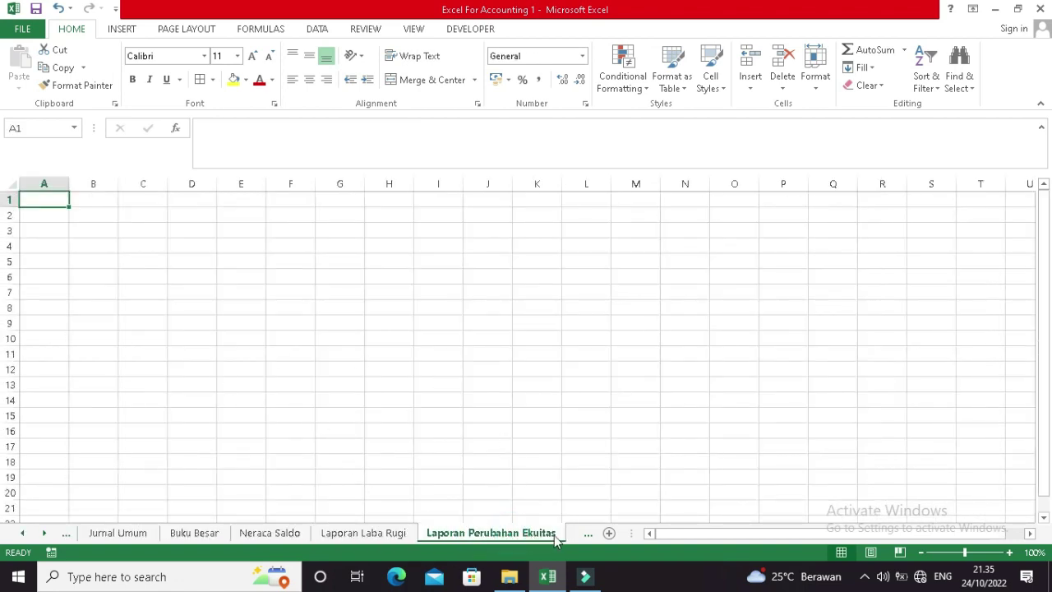
left_click(46, 533)
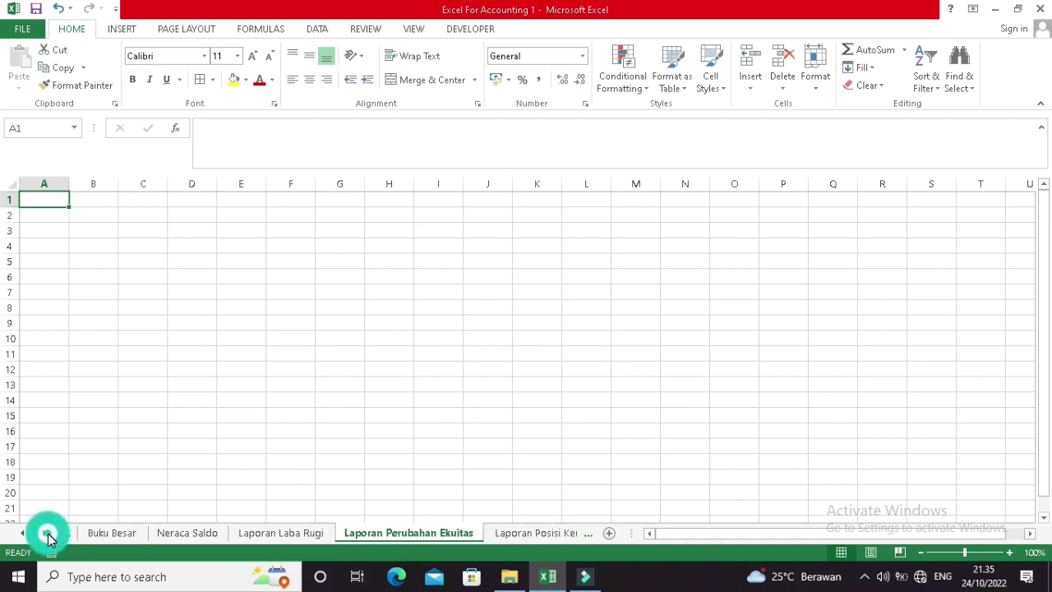
left_click(46, 533)
left_click(18, 534)
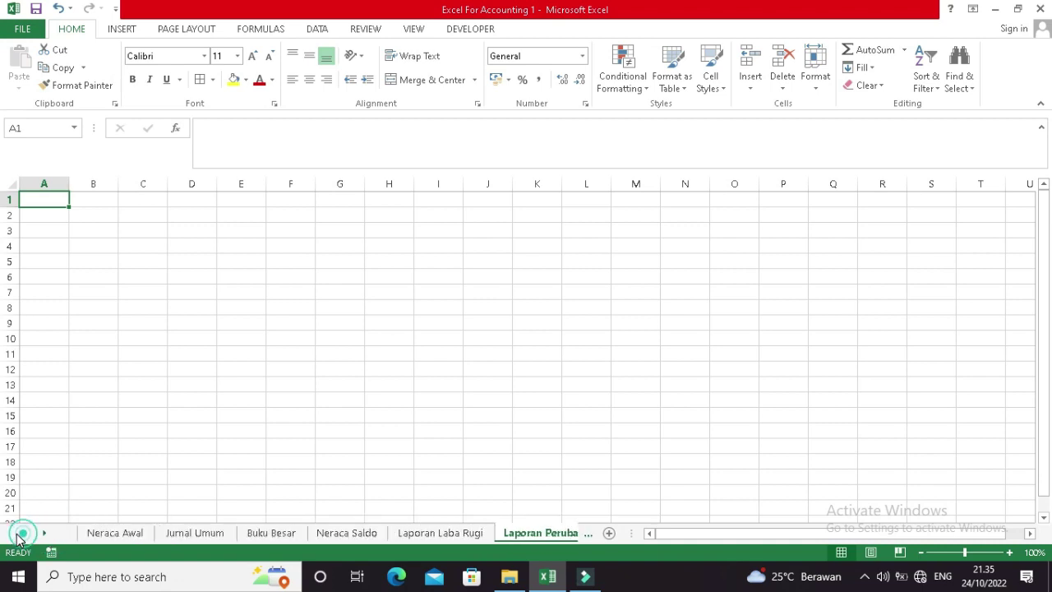